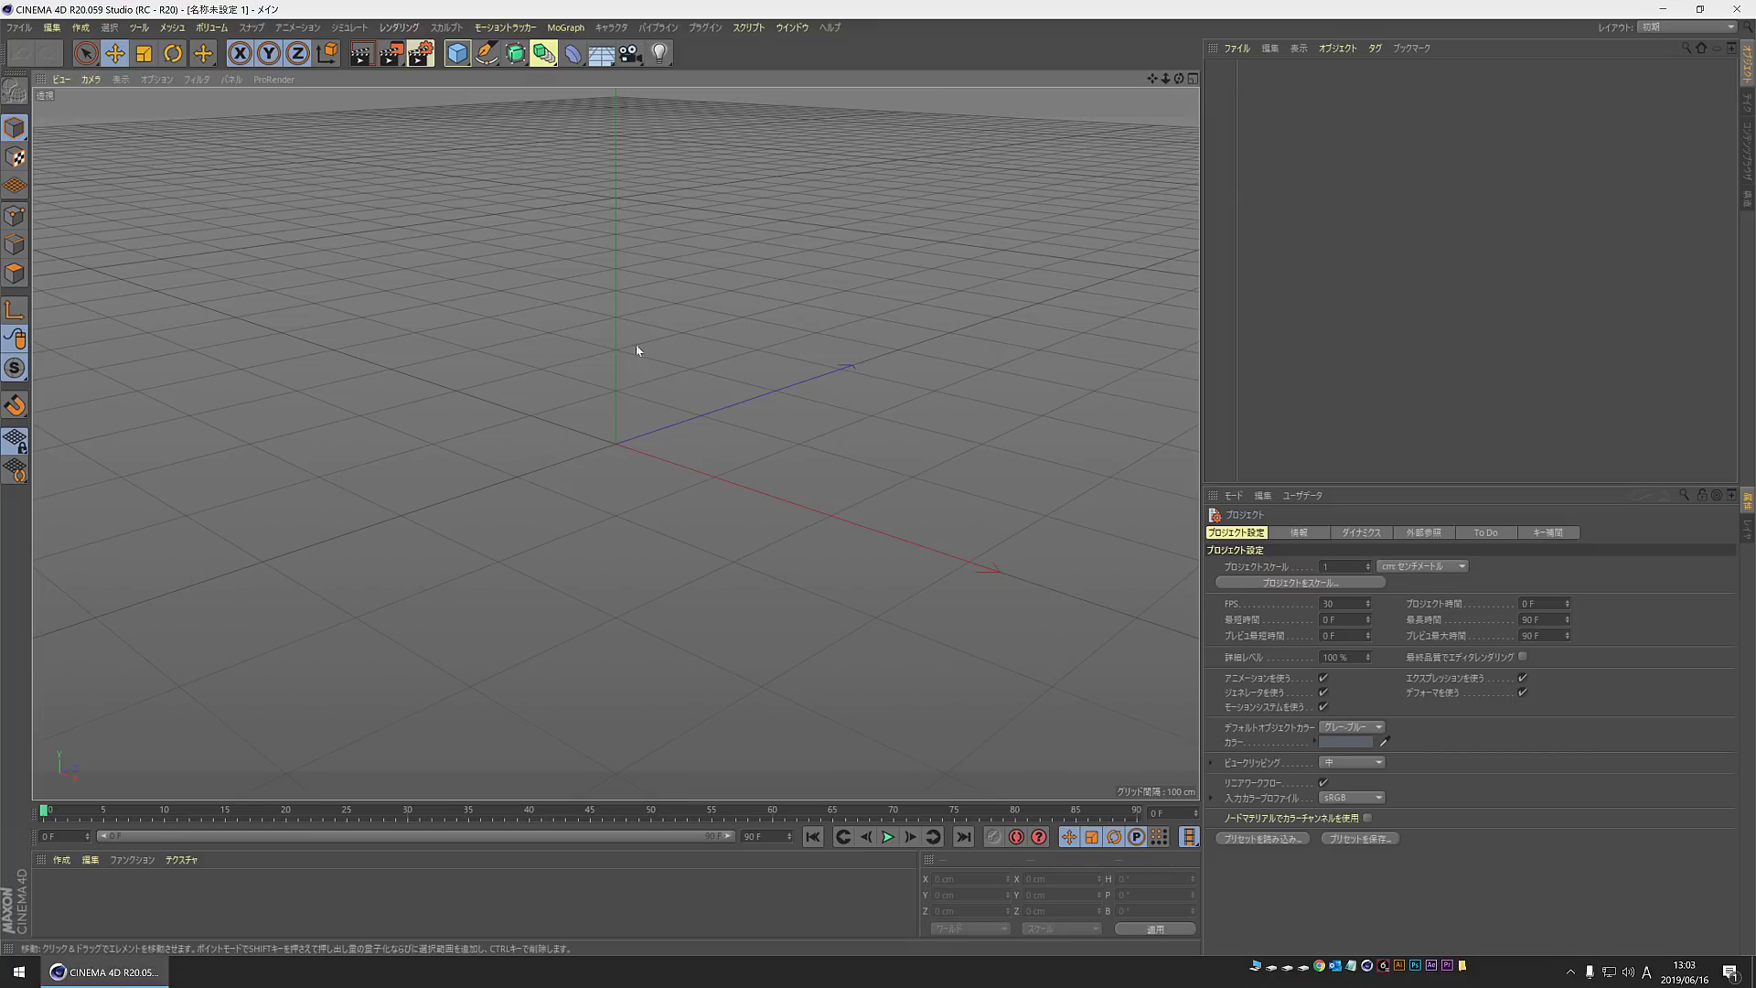
Step: Add a MoText object reading TORAERA with Middle (中央) alignment
{"action": "left_click", "coordinate": [565, 27]}
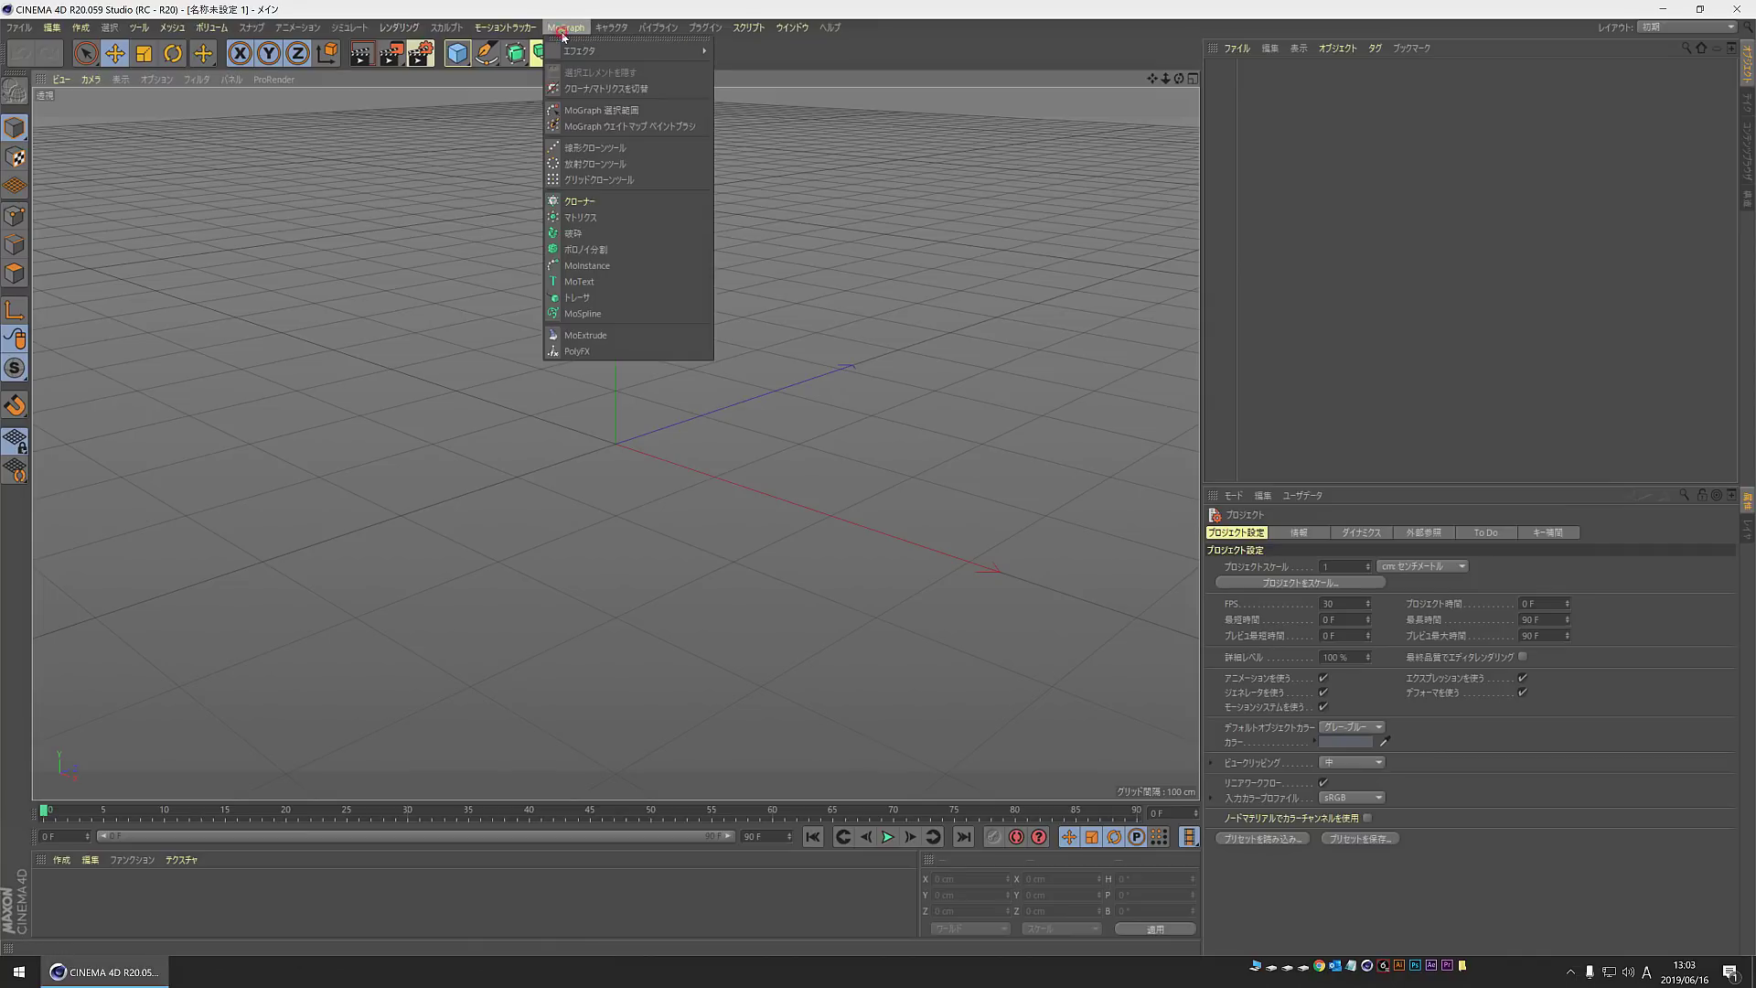
{"action": "left_click", "coordinate": [614, 282]}
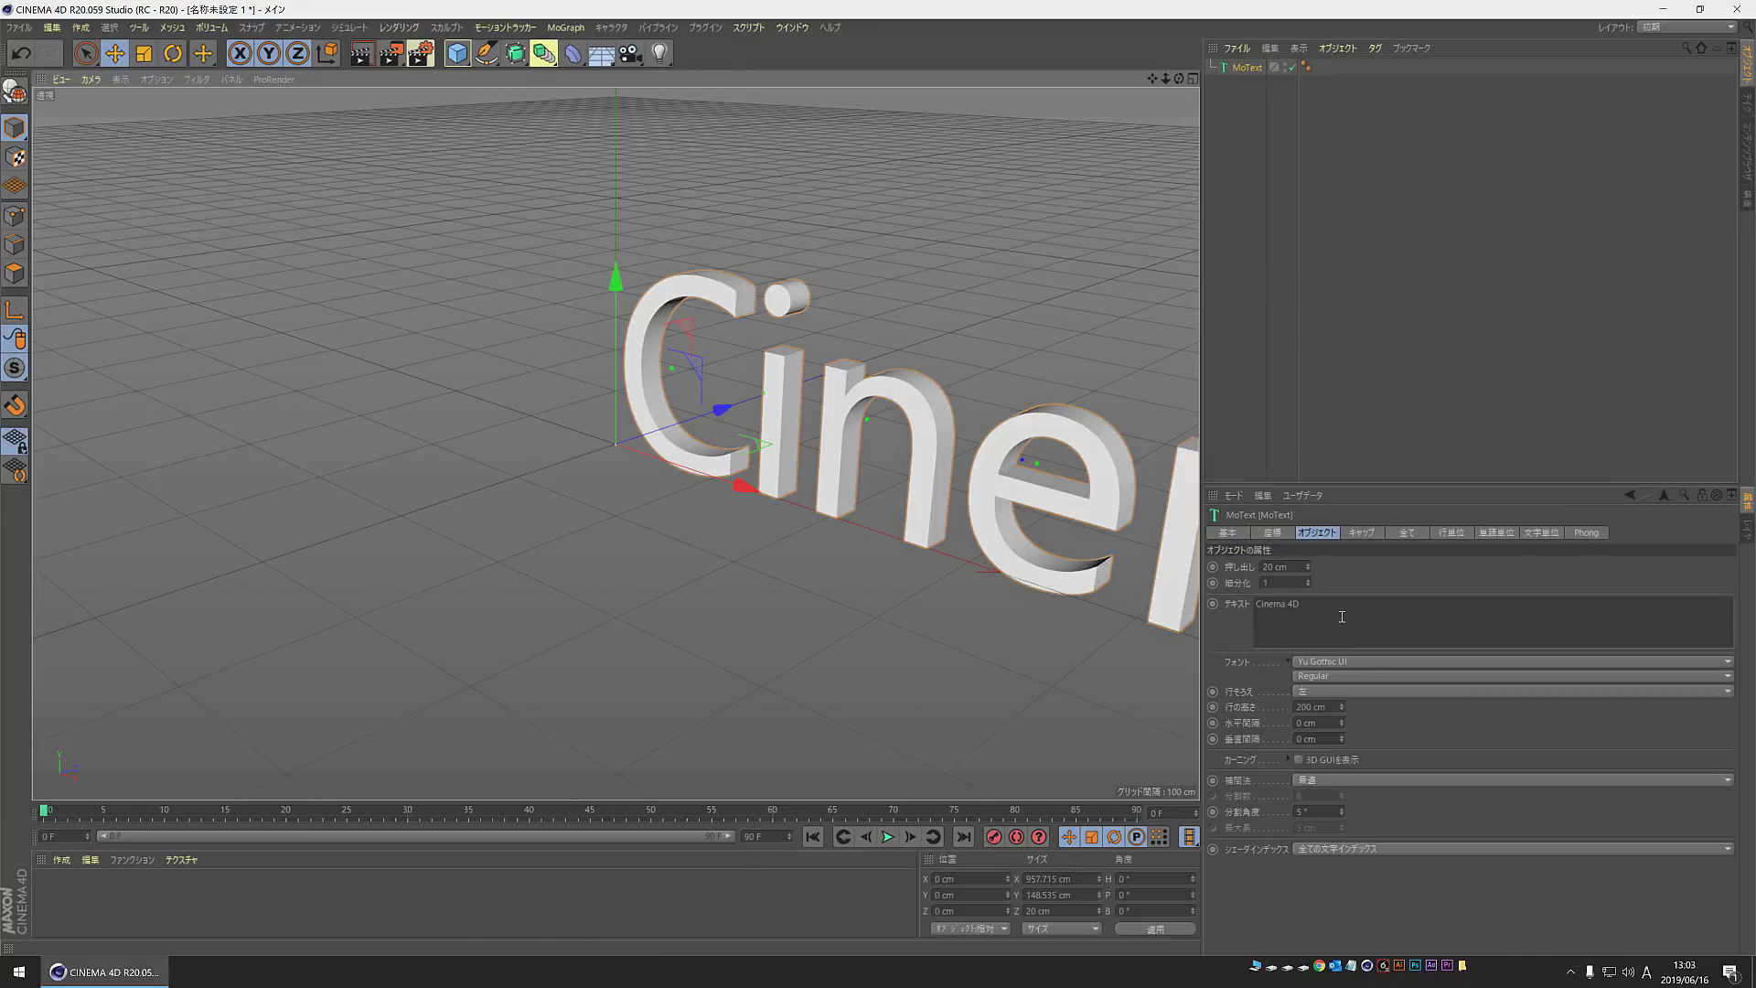
{"action": "left_click", "coordinate": [1341, 617]}
{"action": "type", "text": "T"}
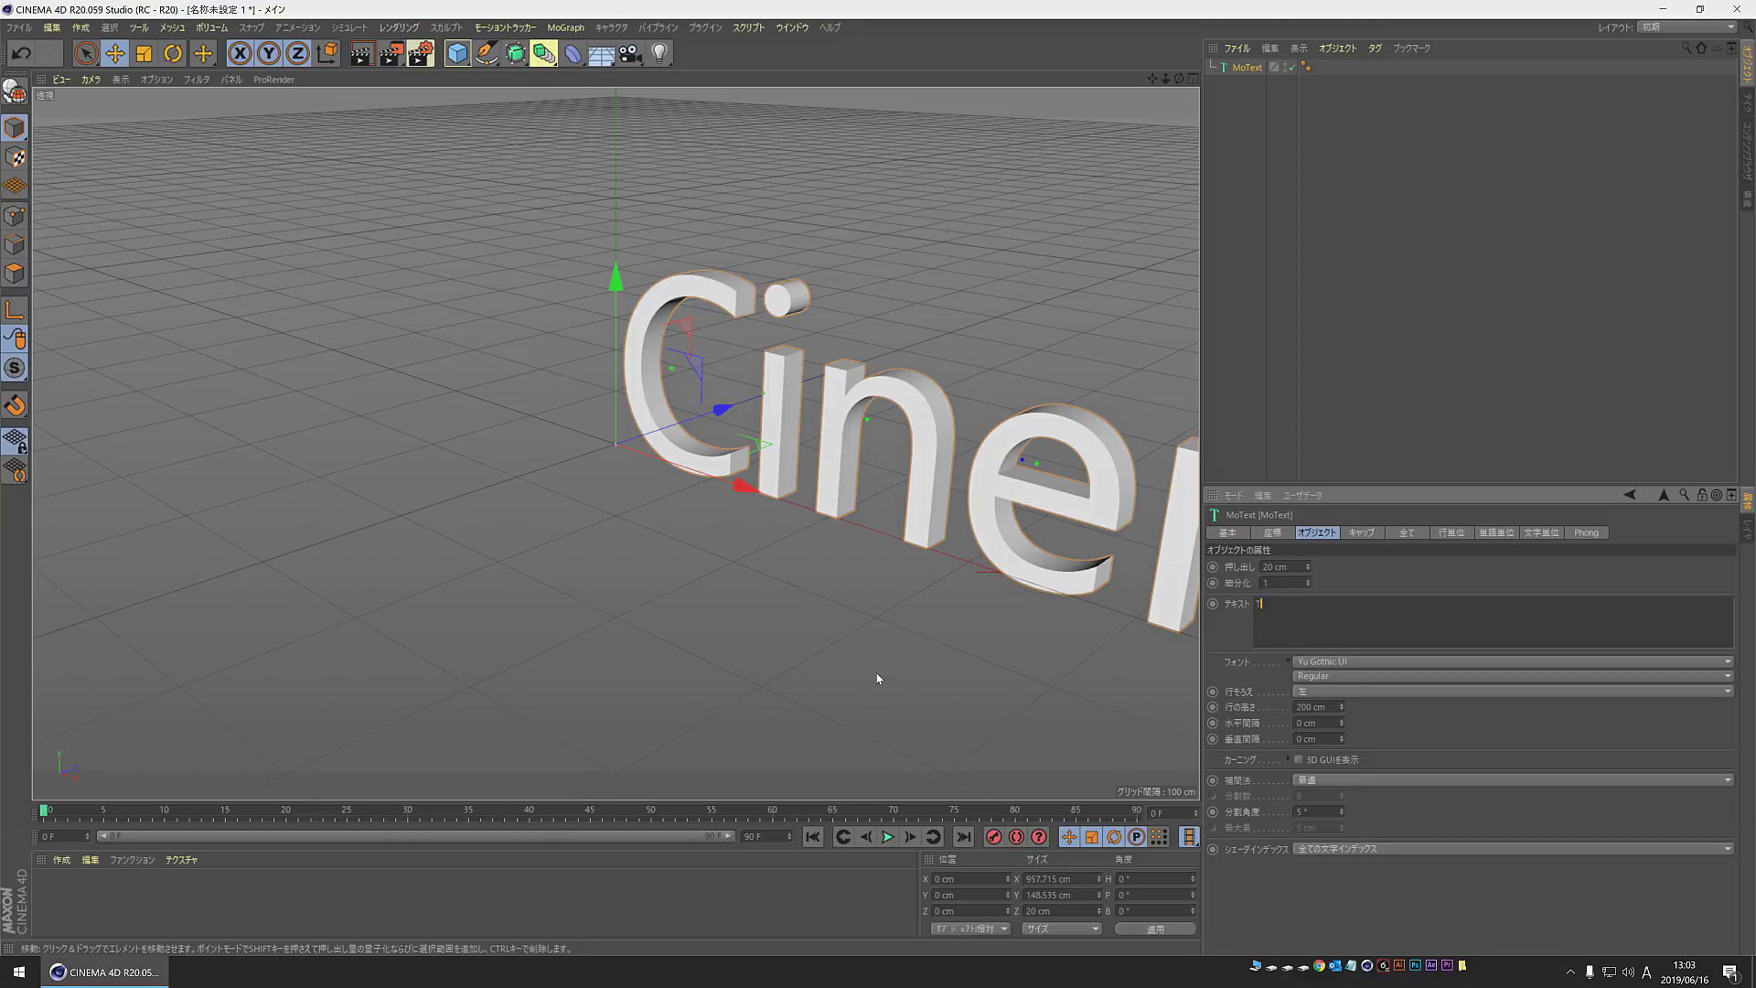
{"action": "type", "text": "ORAERA"}
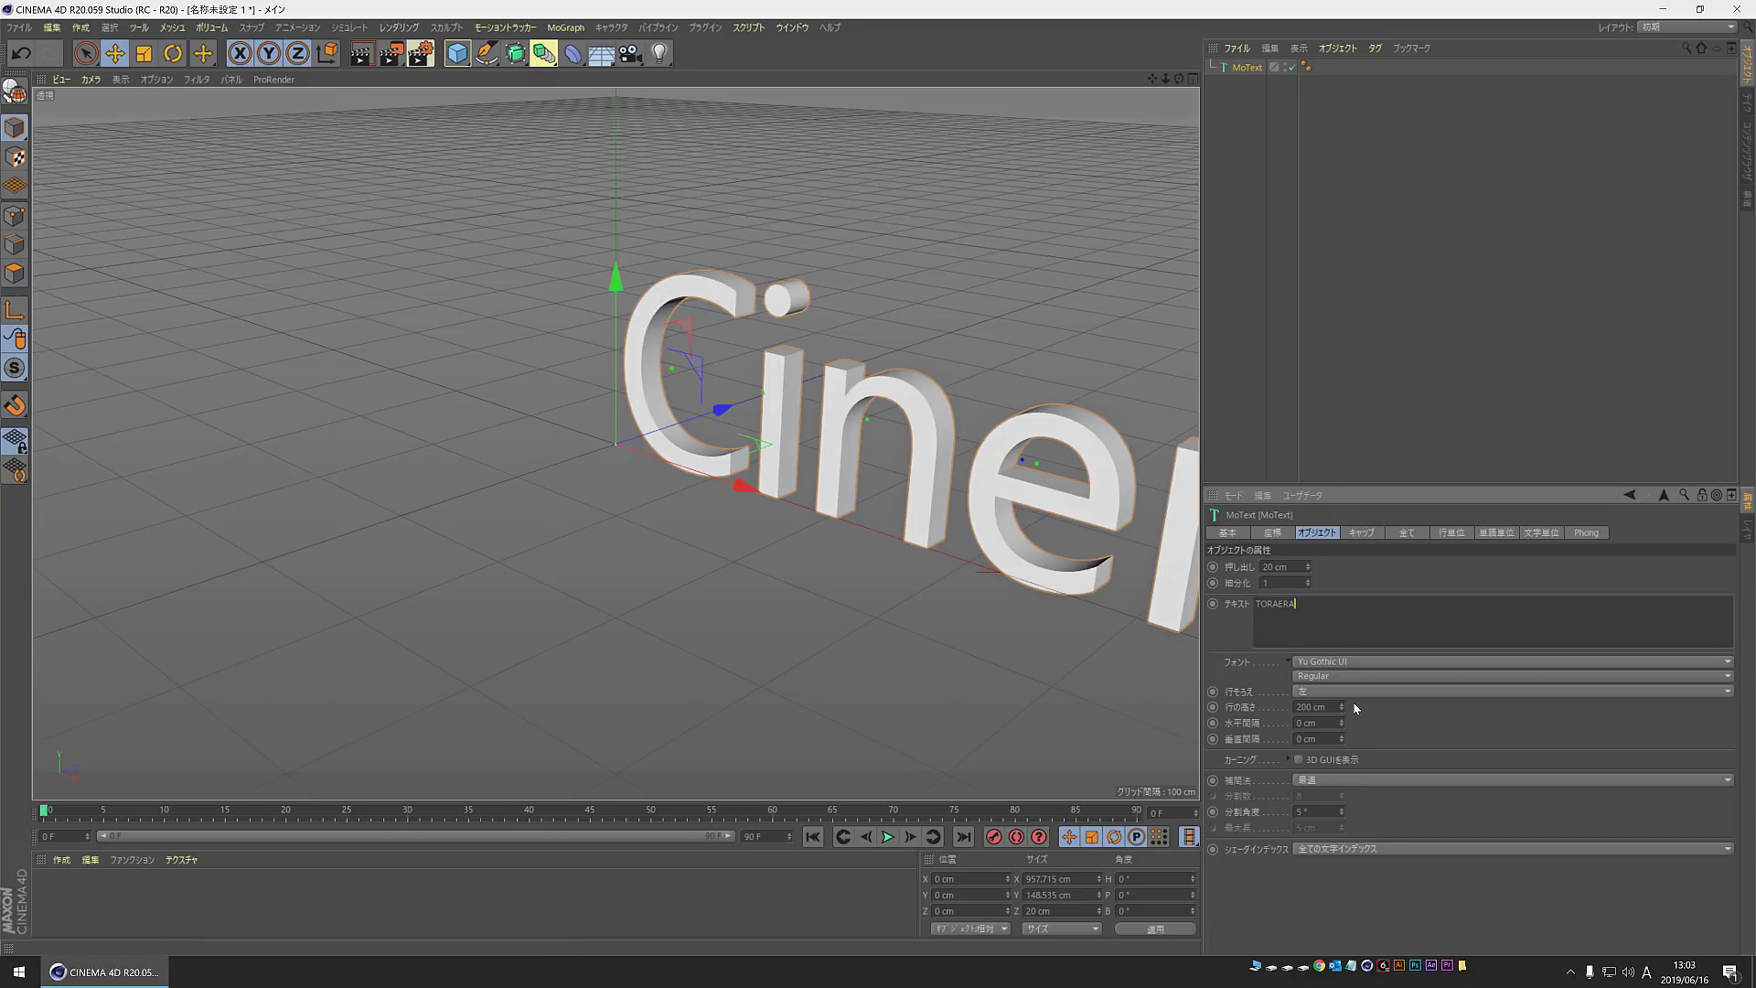
{"action": "left_click", "coordinate": [1369, 696]}
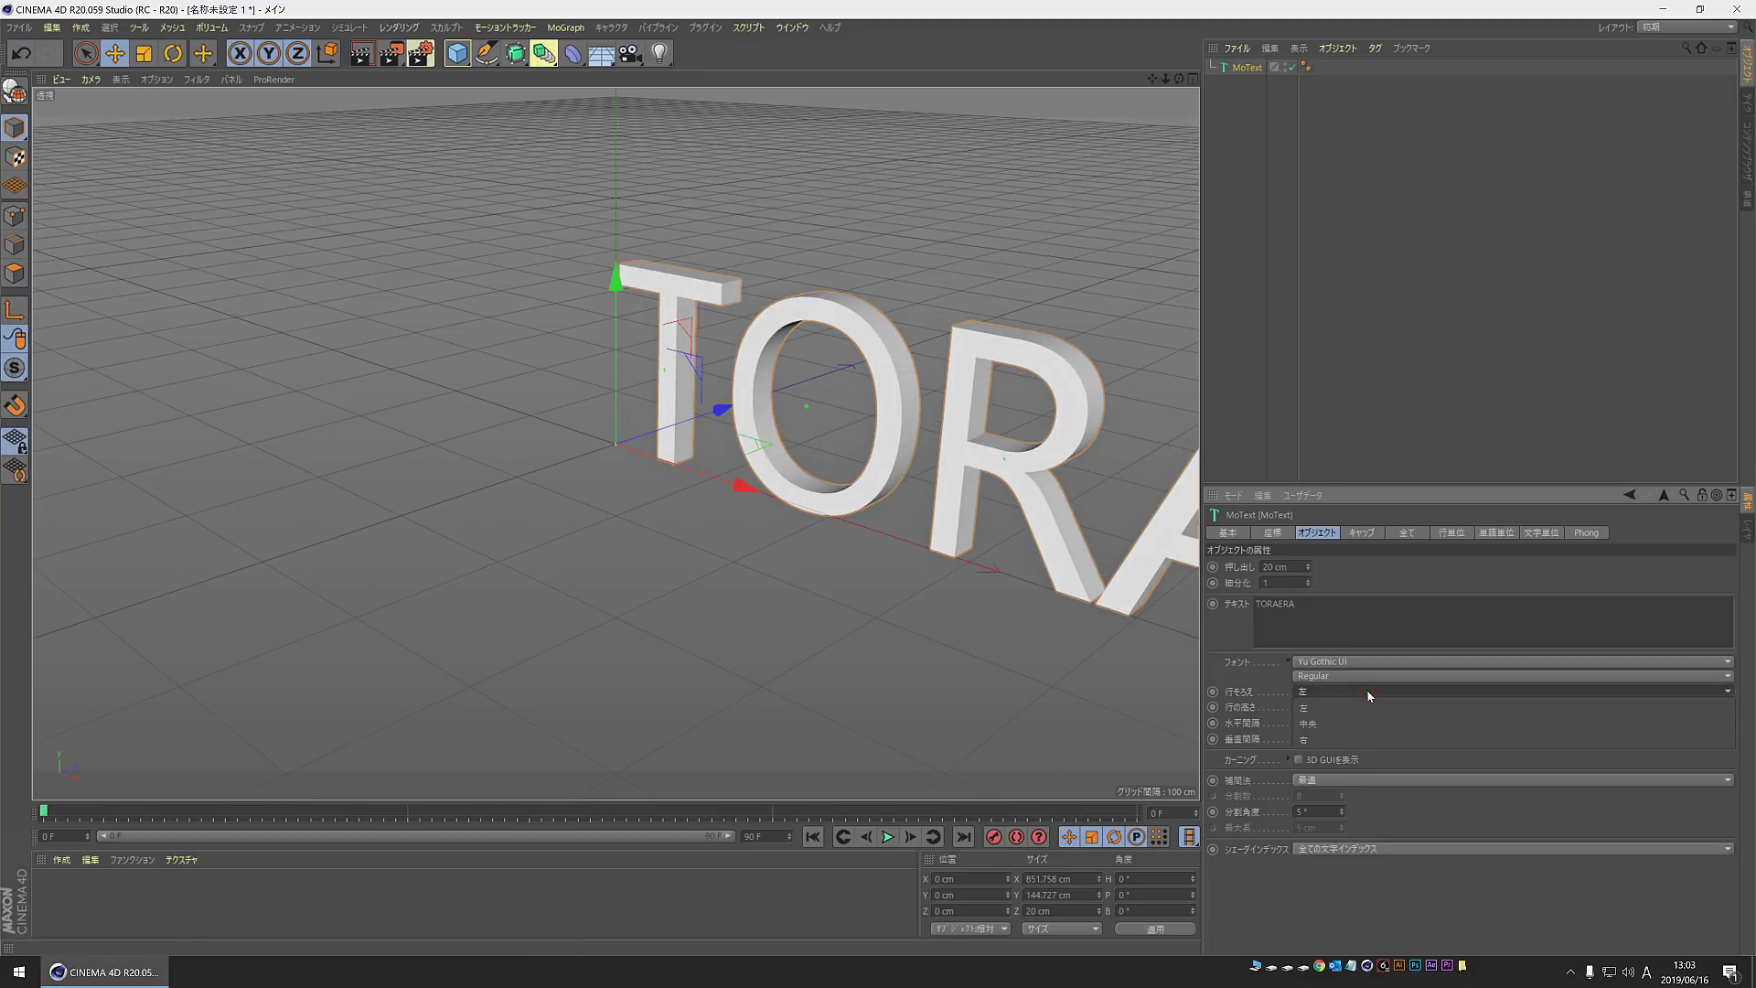
{"action": "left_click", "coordinate": [1317, 724]}
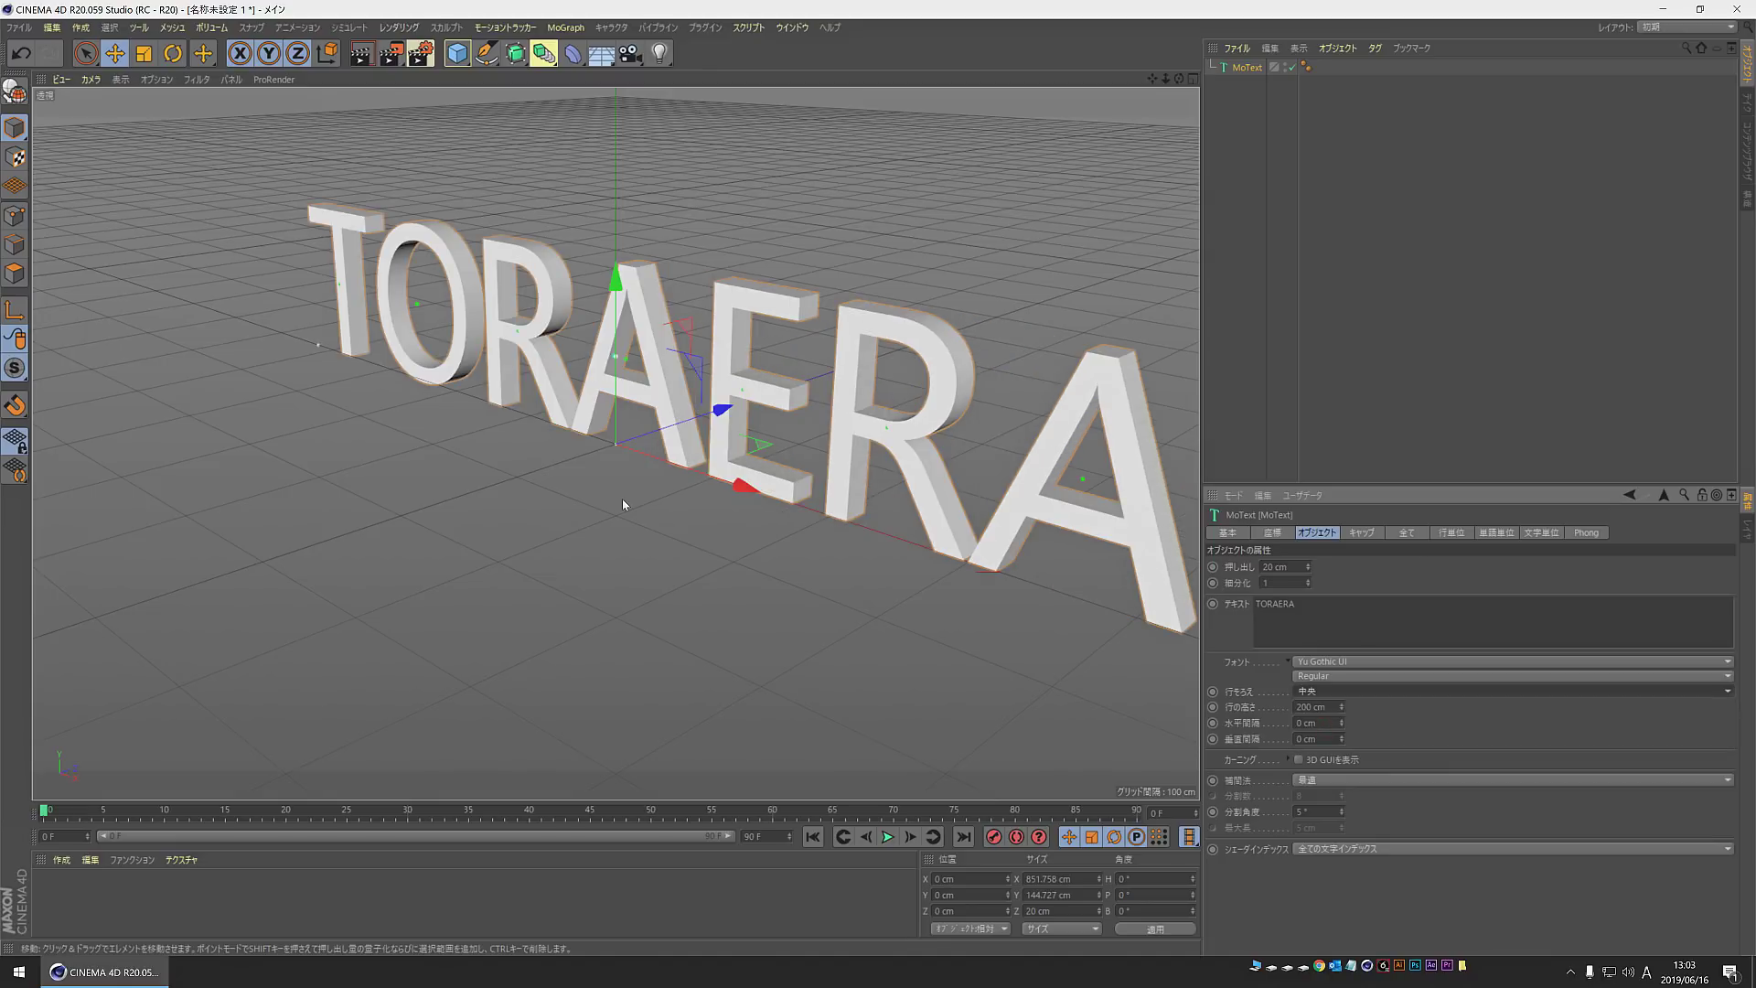
{"action": "mouse_move", "coordinate": [635, 497]}
{"action": "left_mouse_down", "text": "alt"}
{"action": "mouse_move", "coordinate": [761, 458]}
{"action": "mouse_move", "coordinate": [589, 490]}
{"action": "left_mouse_up", "text": "alt"}
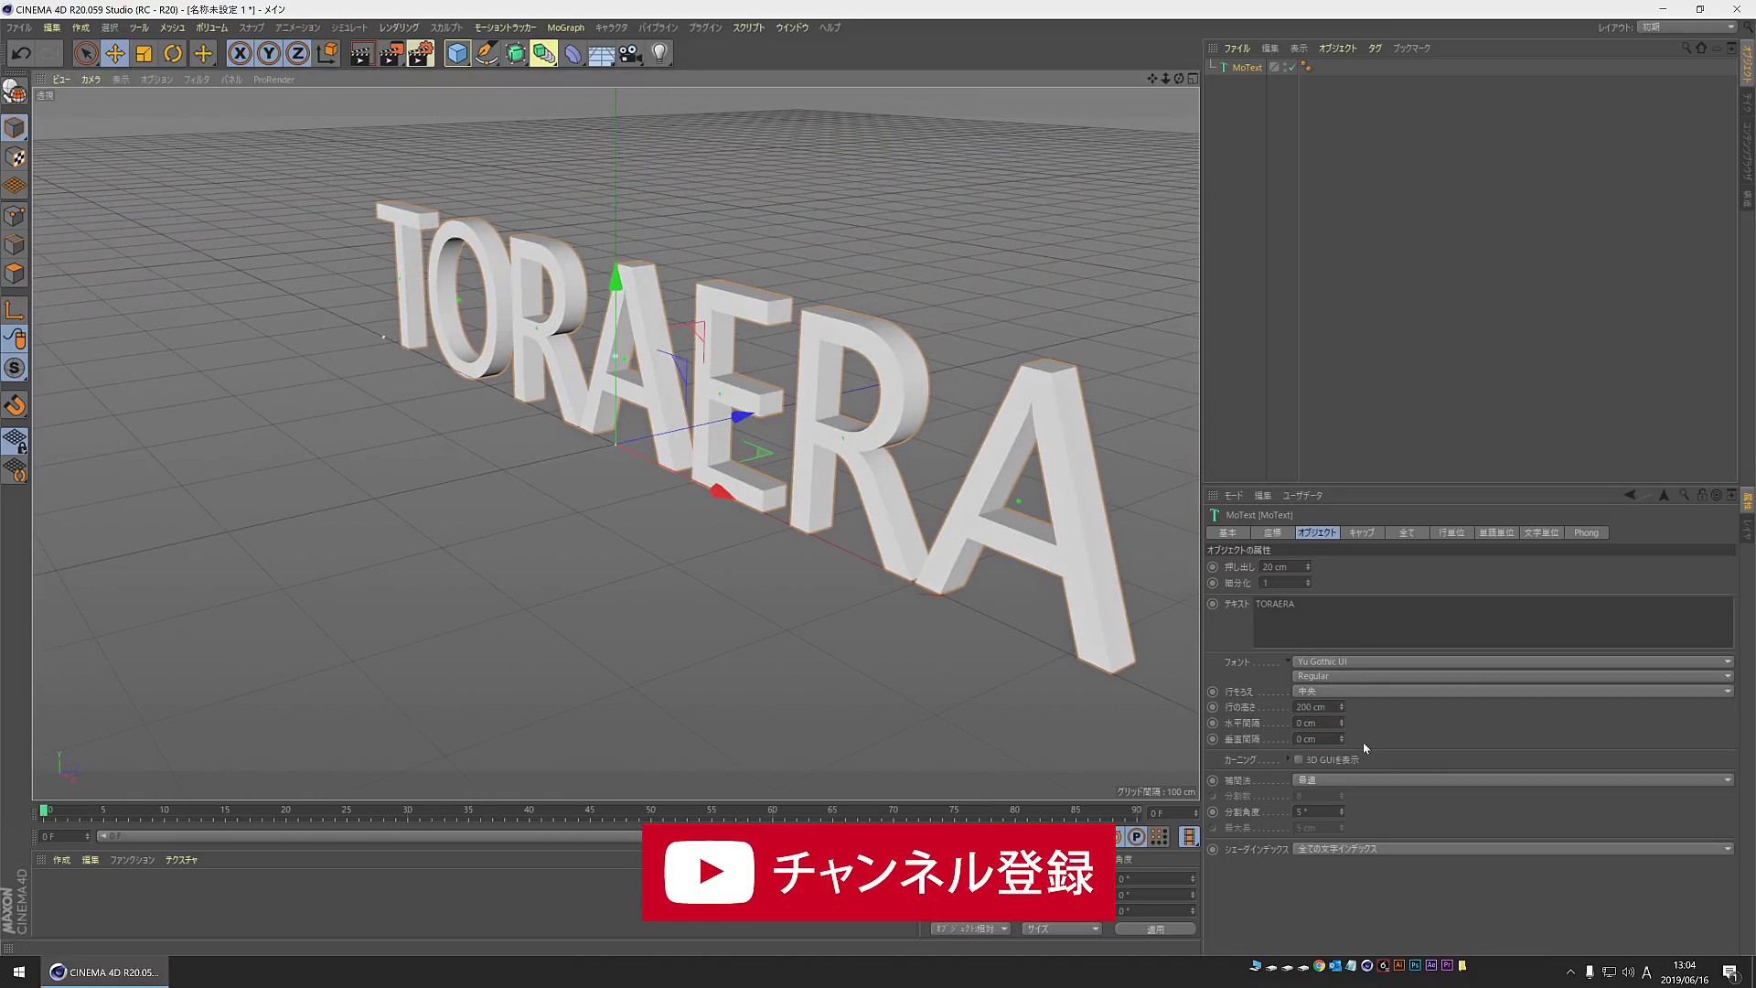
Step: Set the TORAERA extrusion depth to 0 cm, view it from the front, and create a new material
{"action": "double_click", "coordinate": [1297, 565]}
{"action": "type", "text": "0"}
{"action": "key", "text": "Return"}
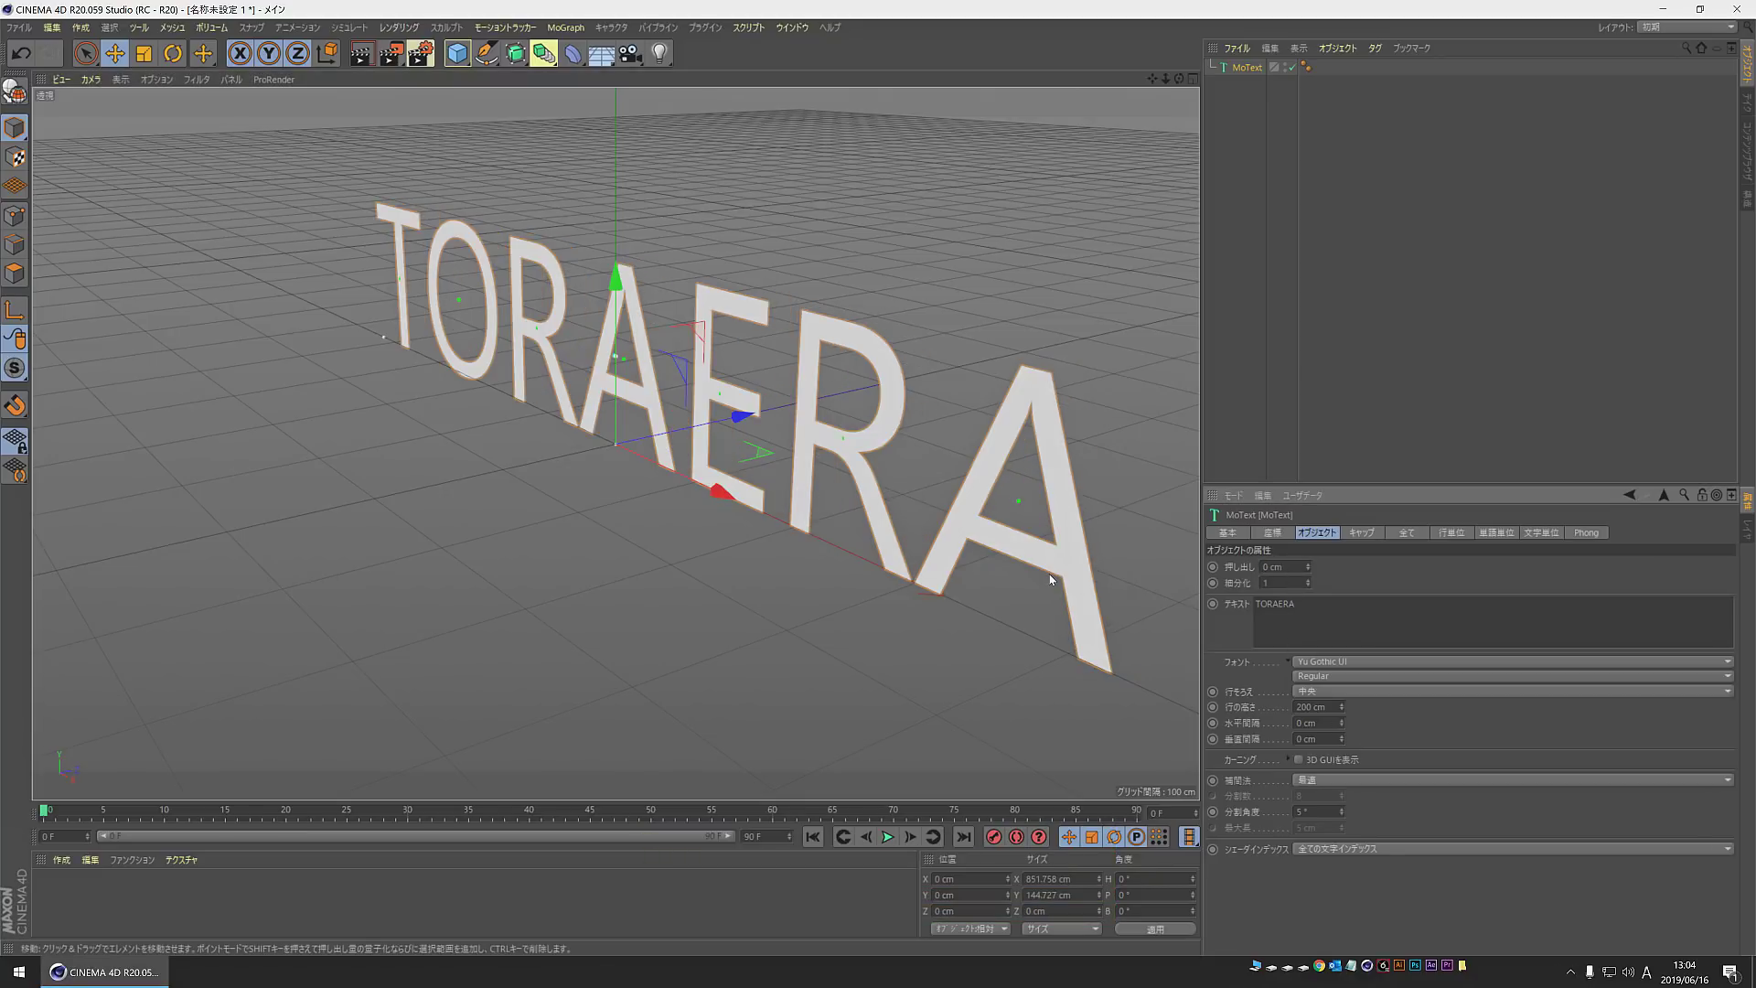
{"action": "mouse_move", "coordinate": [517, 451]}
{"action": "left_mouse_down", "text": "alt"}
{"action": "mouse_move", "coordinate": [562, 388]}
{"action": "mouse_move", "coordinate": [664, 454]}
{"action": "left_mouse_up", "text": "alt"}
{"action": "scroll", "coordinate": [610, 374], "scroll_direction": "down", "scroll_amount": 2}
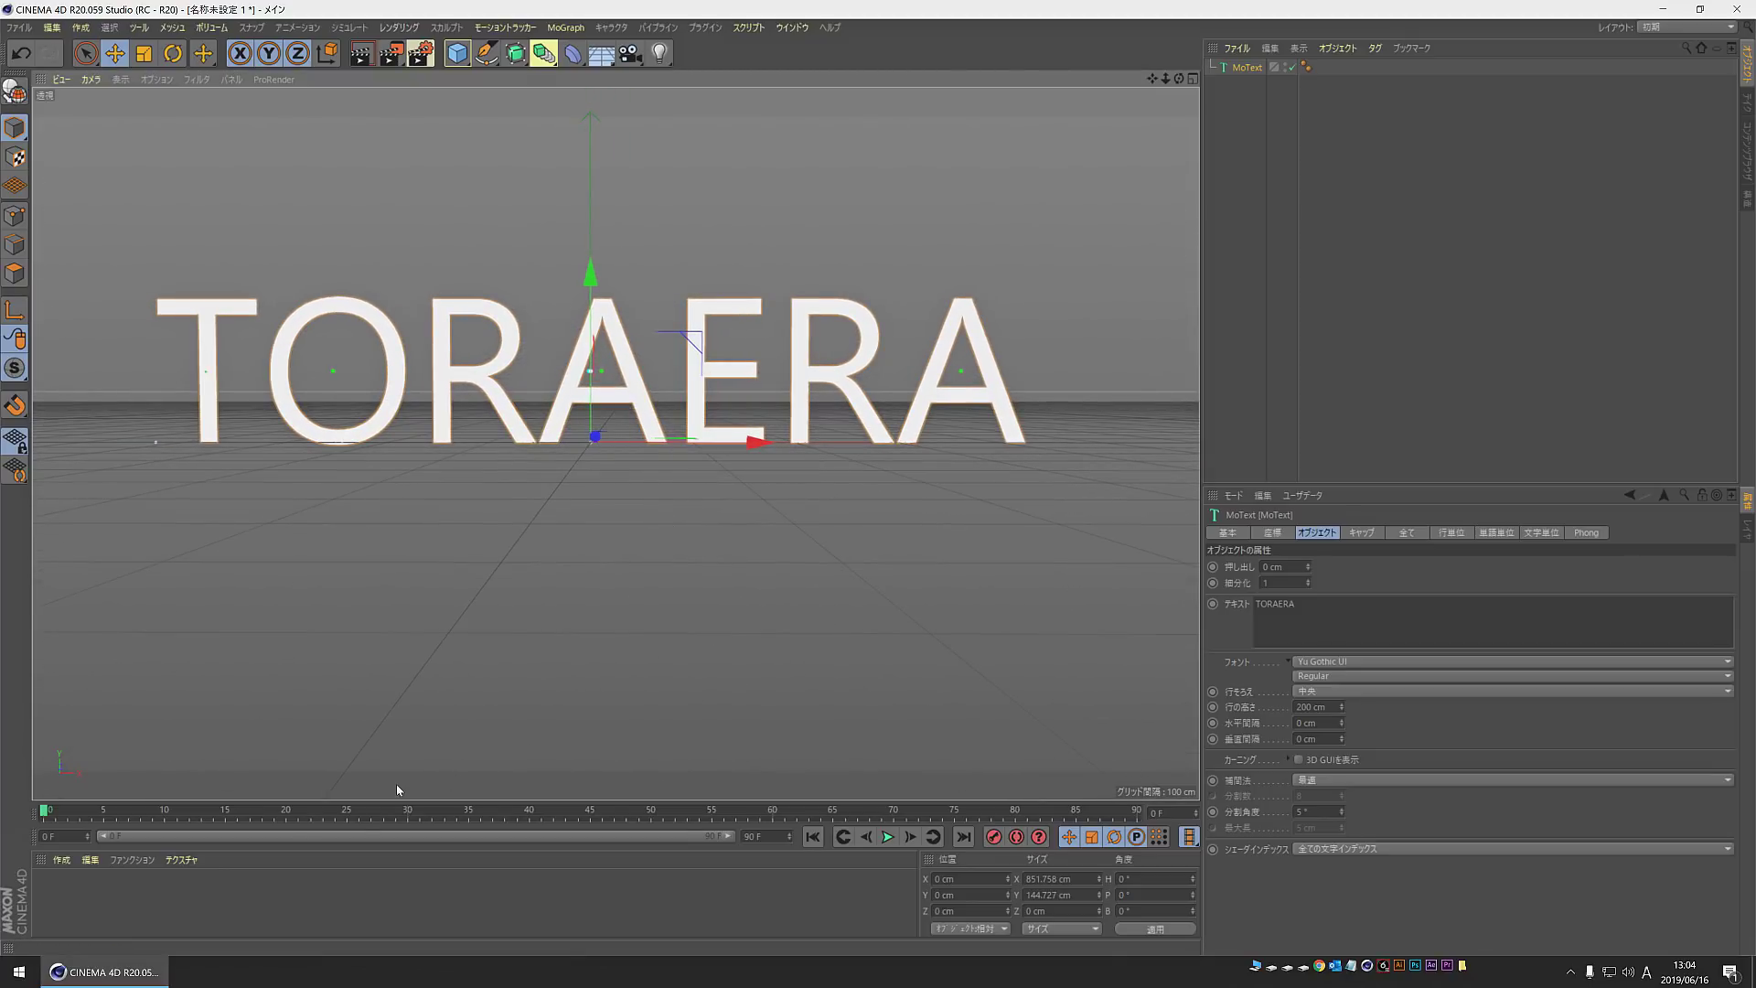
{"action": "double_click", "coordinate": [52, 893]}
Step: Colour the new material light blue (H 201°, S 78%, V 91%) with Reflectance turned off
{"action": "double_click", "coordinate": [51, 898]}
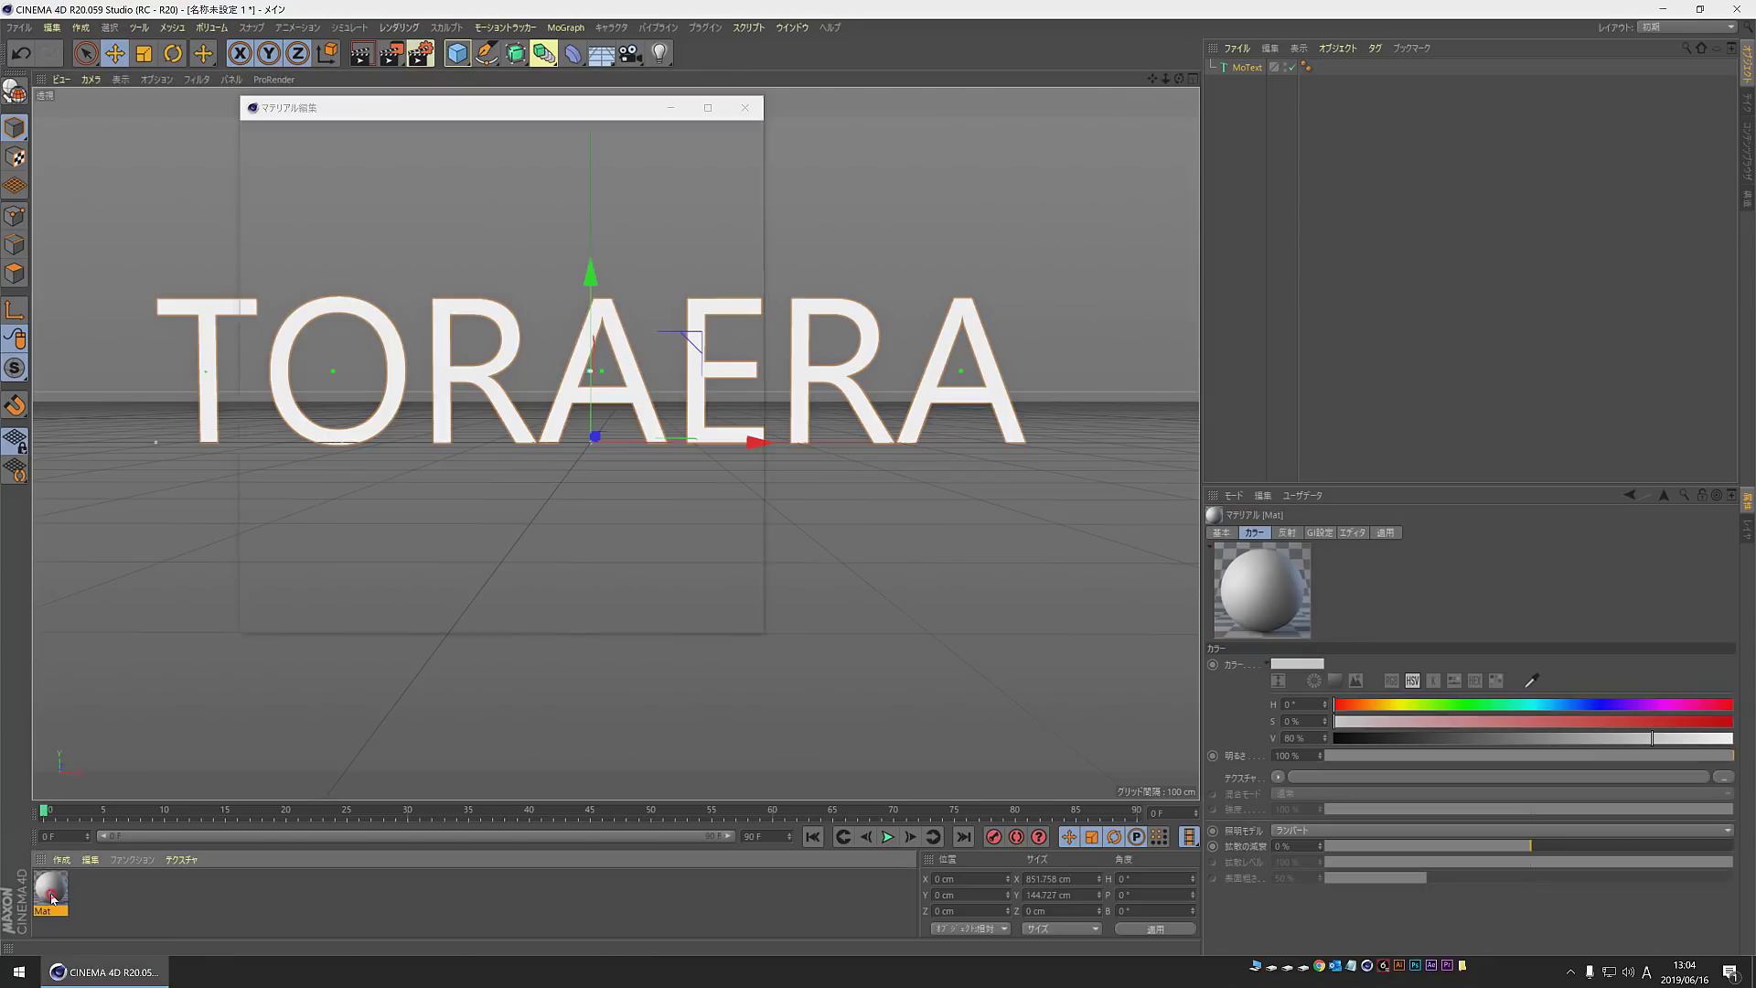
{"action": "left_click_drag", "start_coordinate": [584, 114], "coordinate": [716, 163]}
{"action": "left_click", "coordinate": [762, 250]}
{"action": "left_click", "coordinate": [878, 267]}
{"action": "left_click", "coordinate": [867, 284]}
{"action": "left_click", "coordinate": [825, 267]}
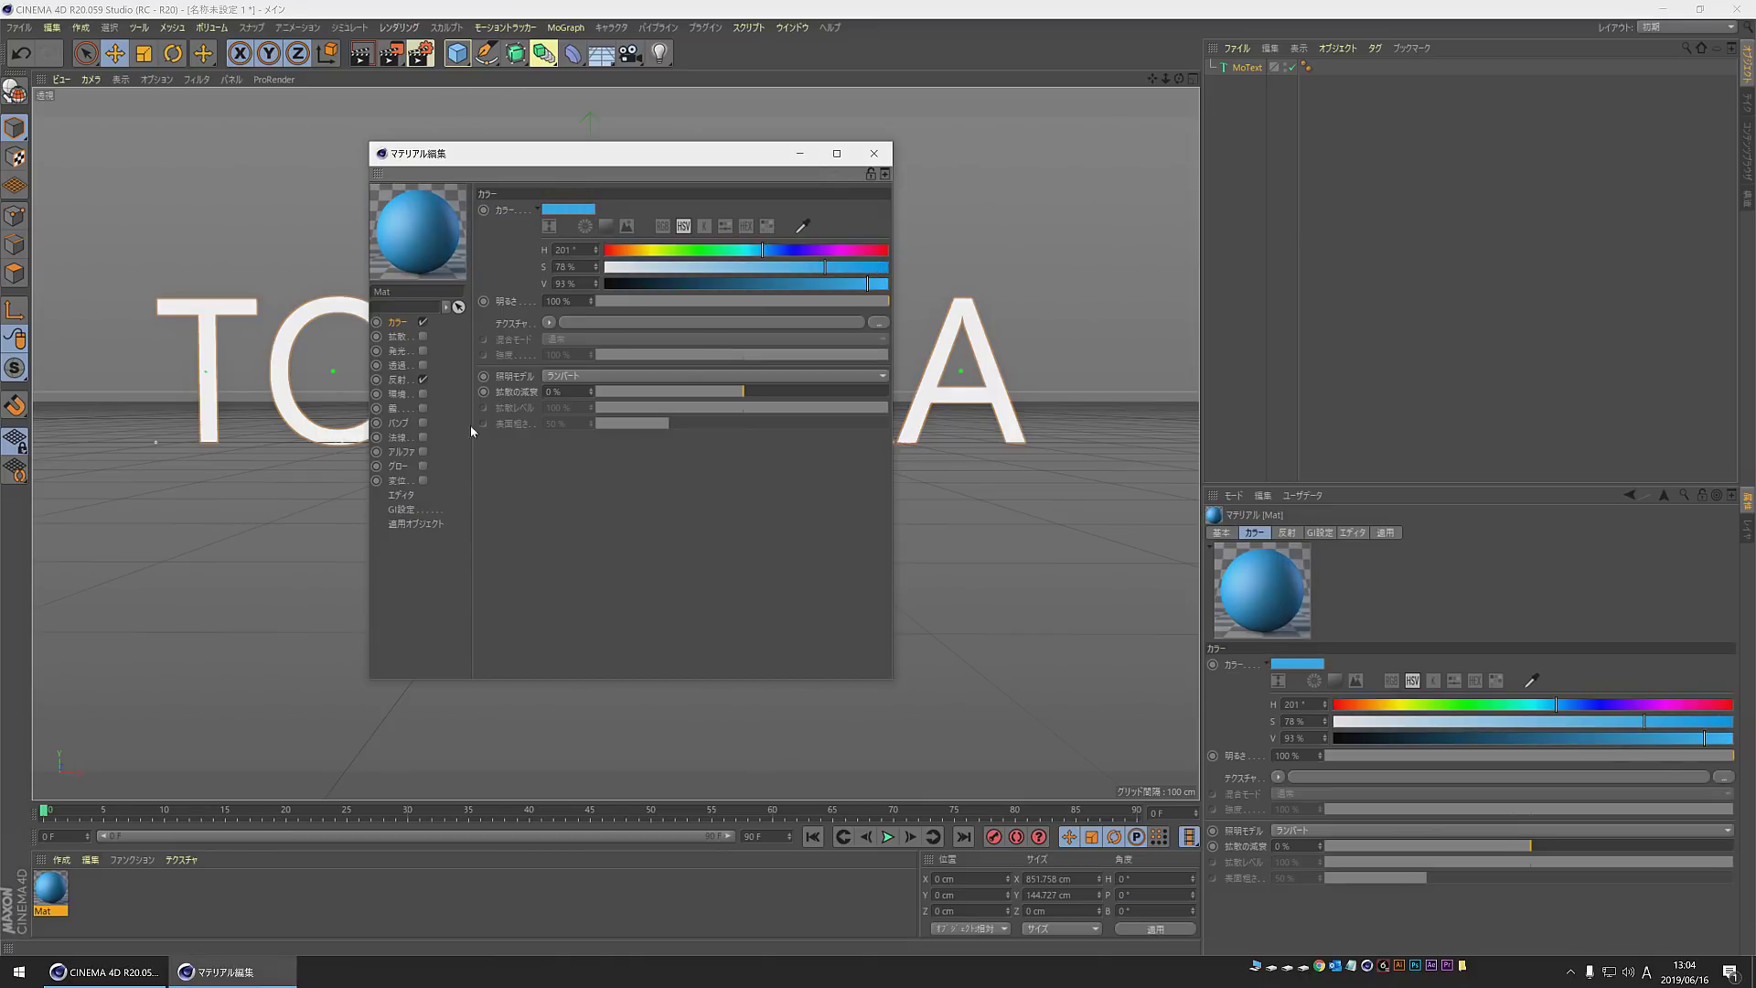
{"action": "left_click", "coordinate": [422, 380]}
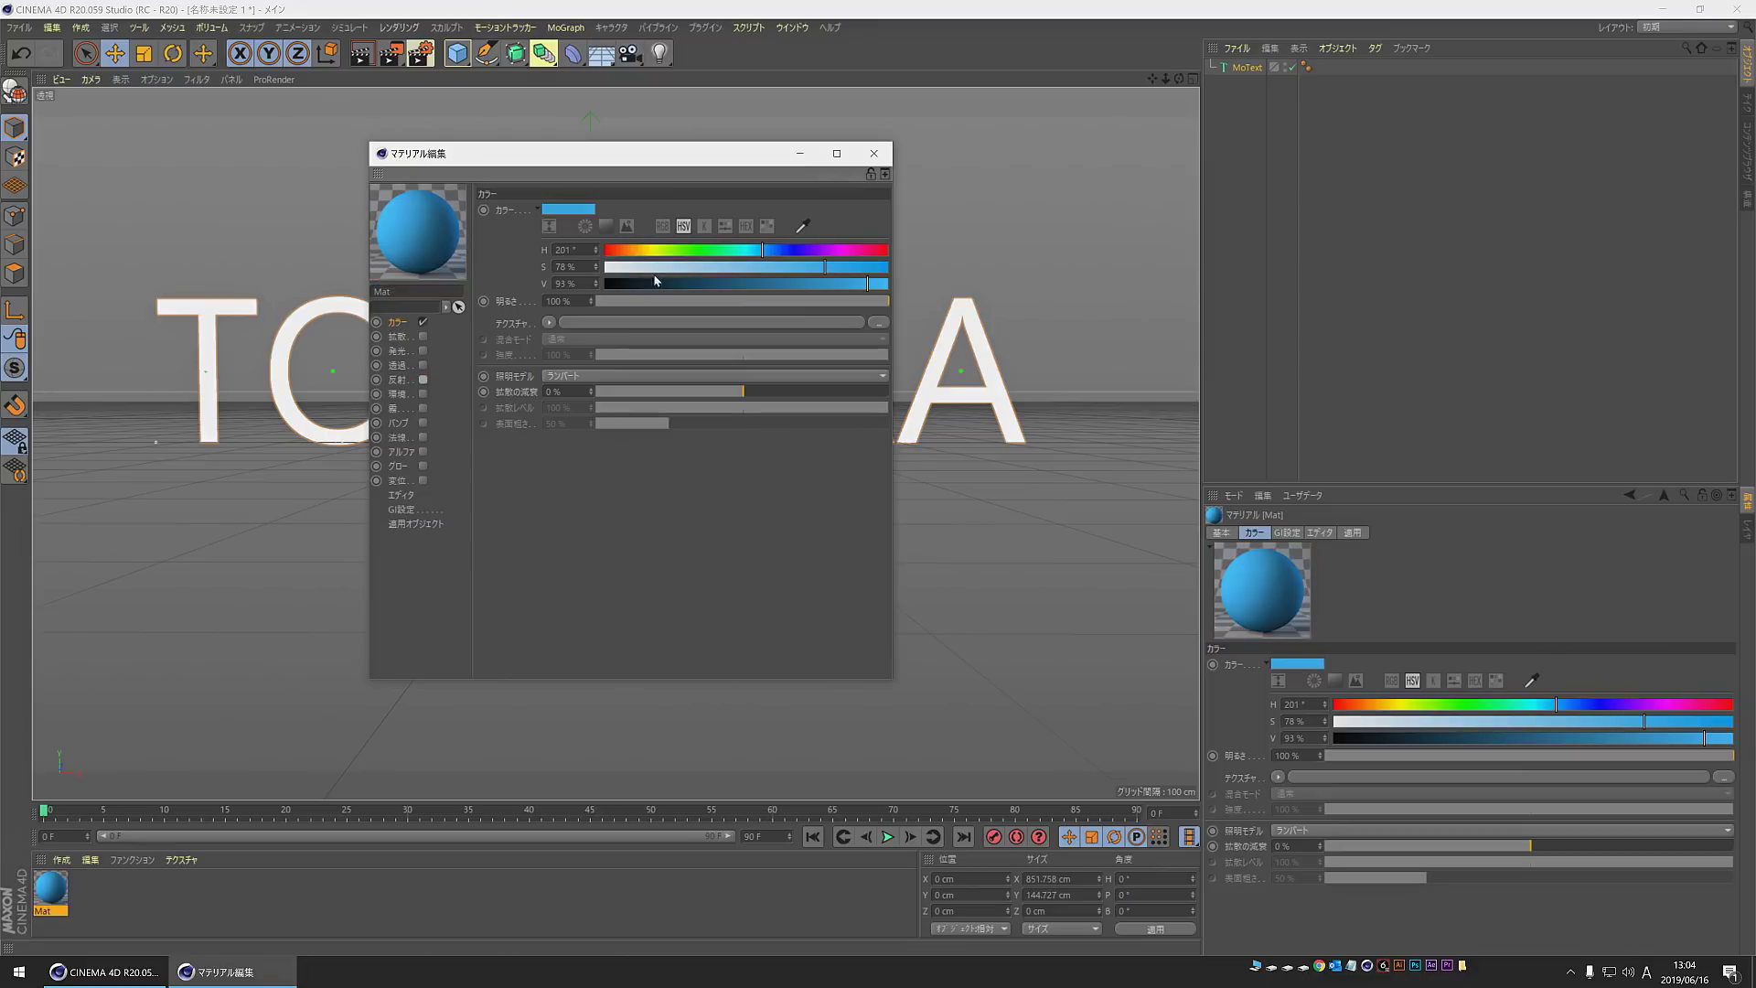
Step: Apply the blue material to the TORAERA text
{"action": "left_click", "coordinate": [873, 153]}
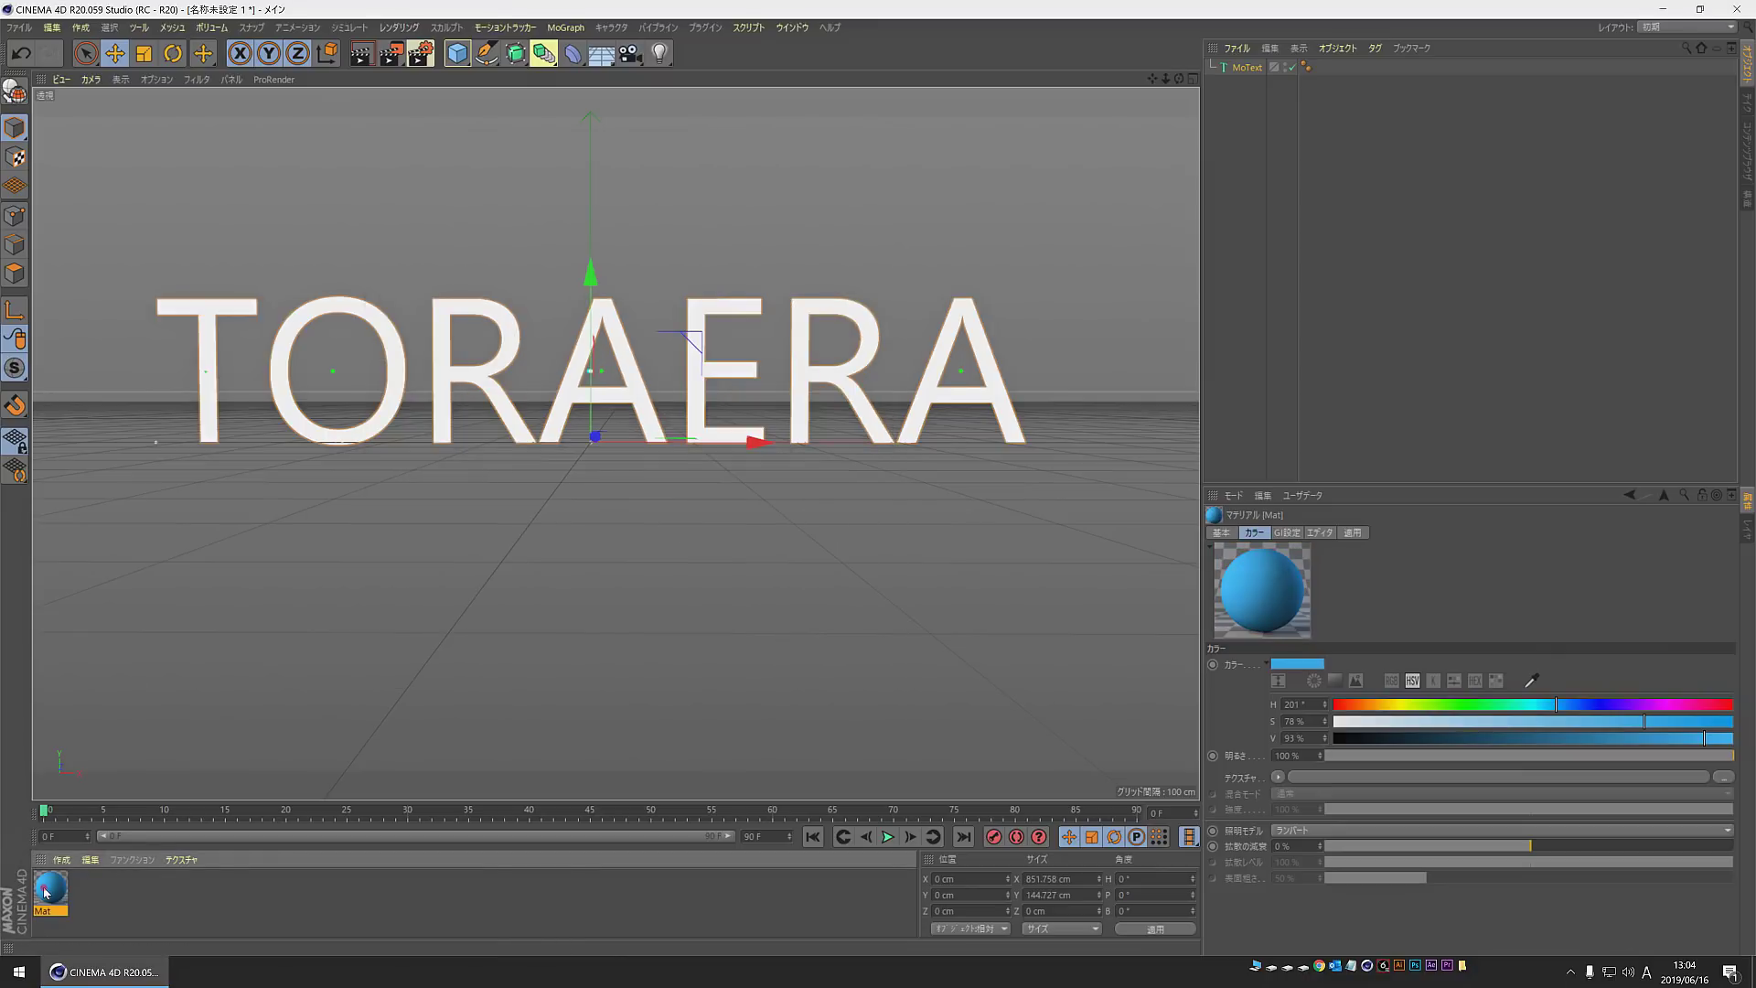
{"action": "left_click_drag", "start_coordinate": [412, 335], "coordinate": [439, 366]}
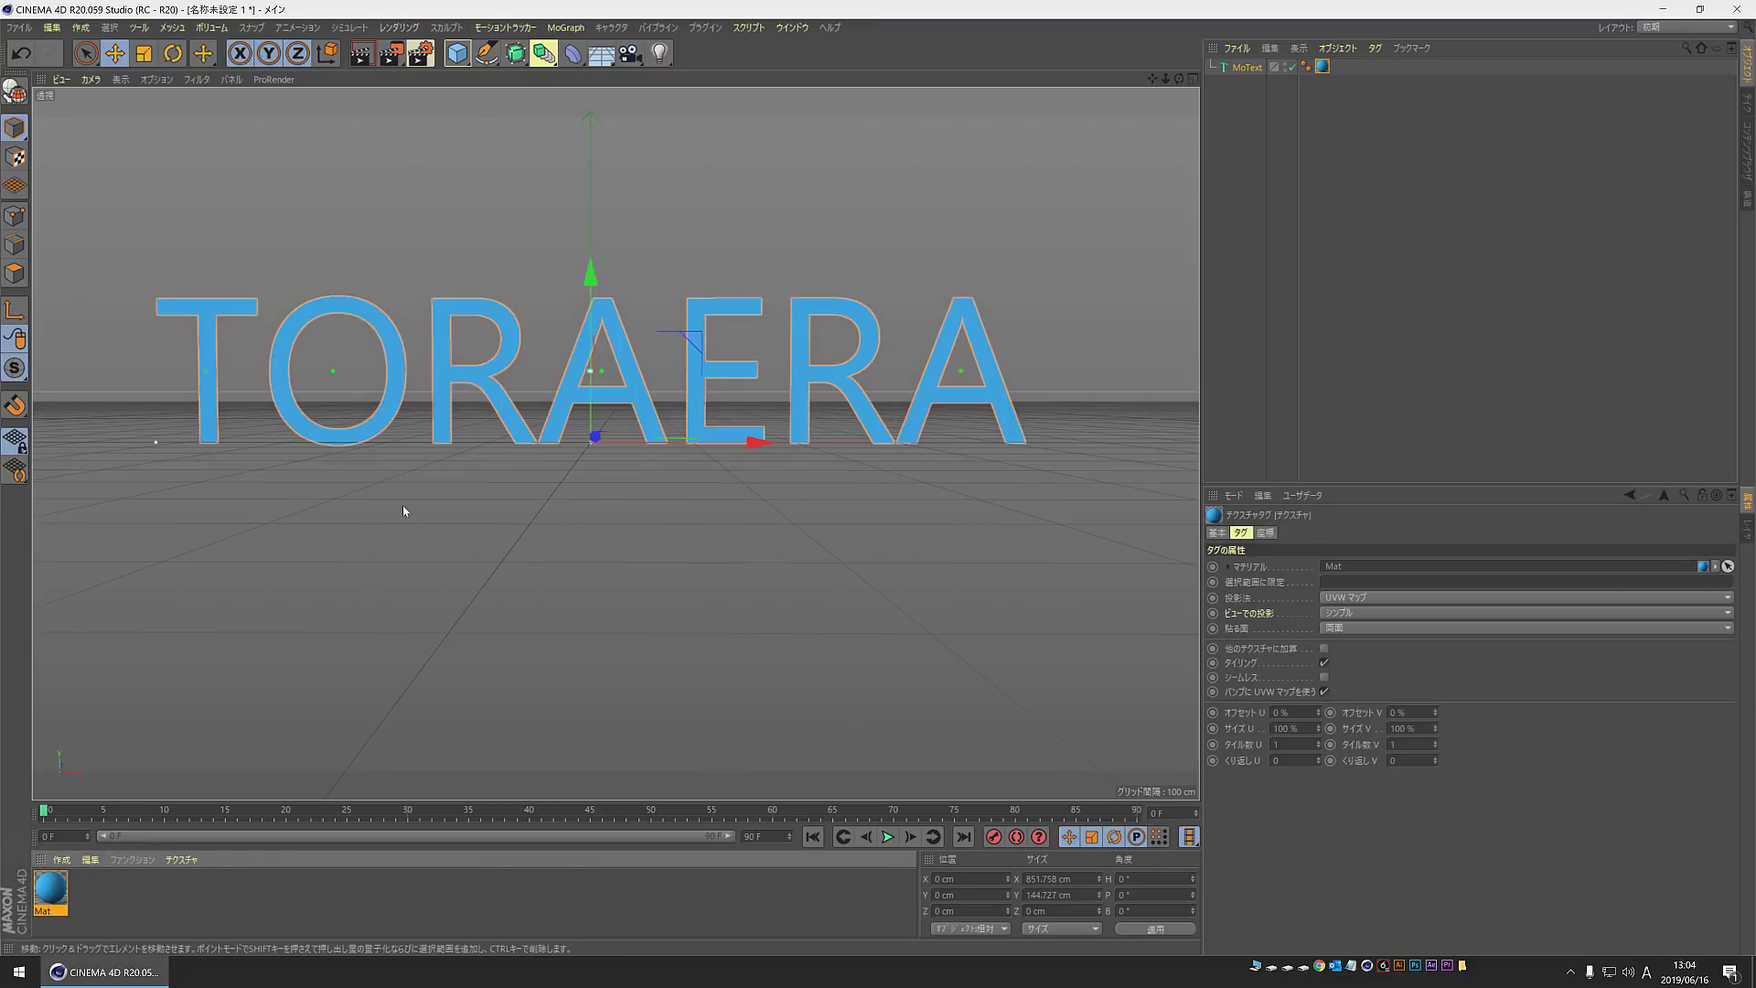
{"action": "key", "text": "ctrl+z"}
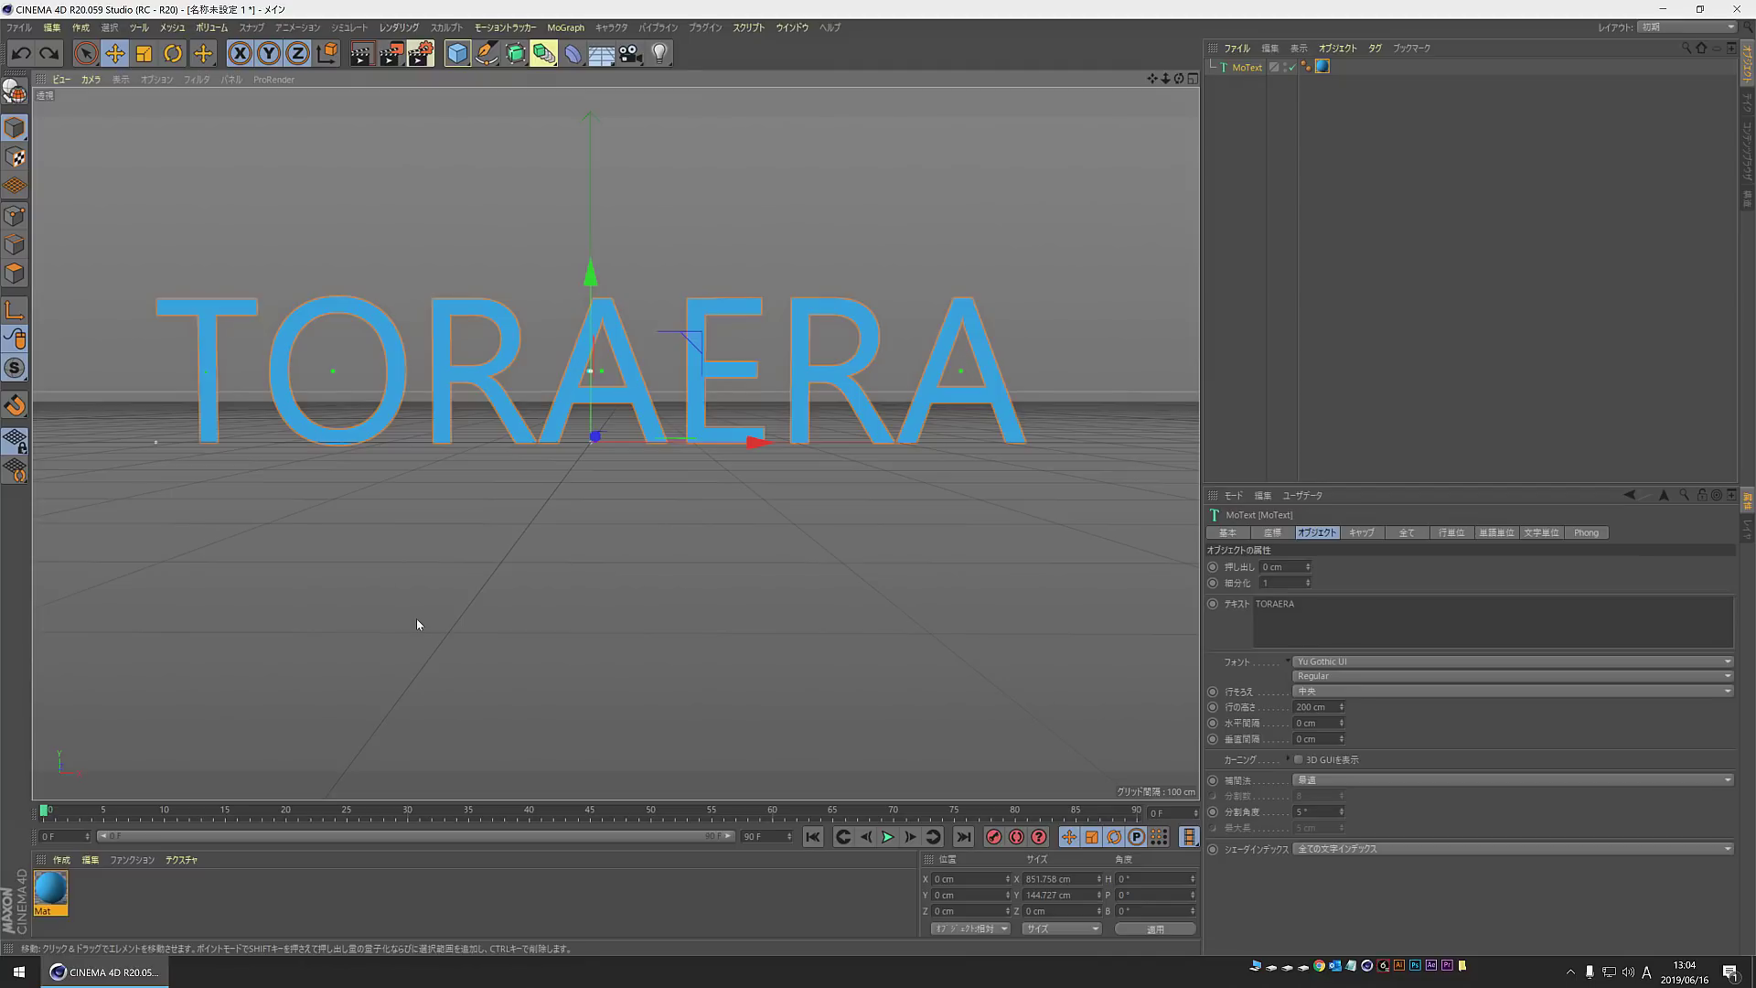
Step: Add a Background object and make a dark blue copy of the material (V 27%)
{"action": "left_click", "coordinate": [601, 53]}
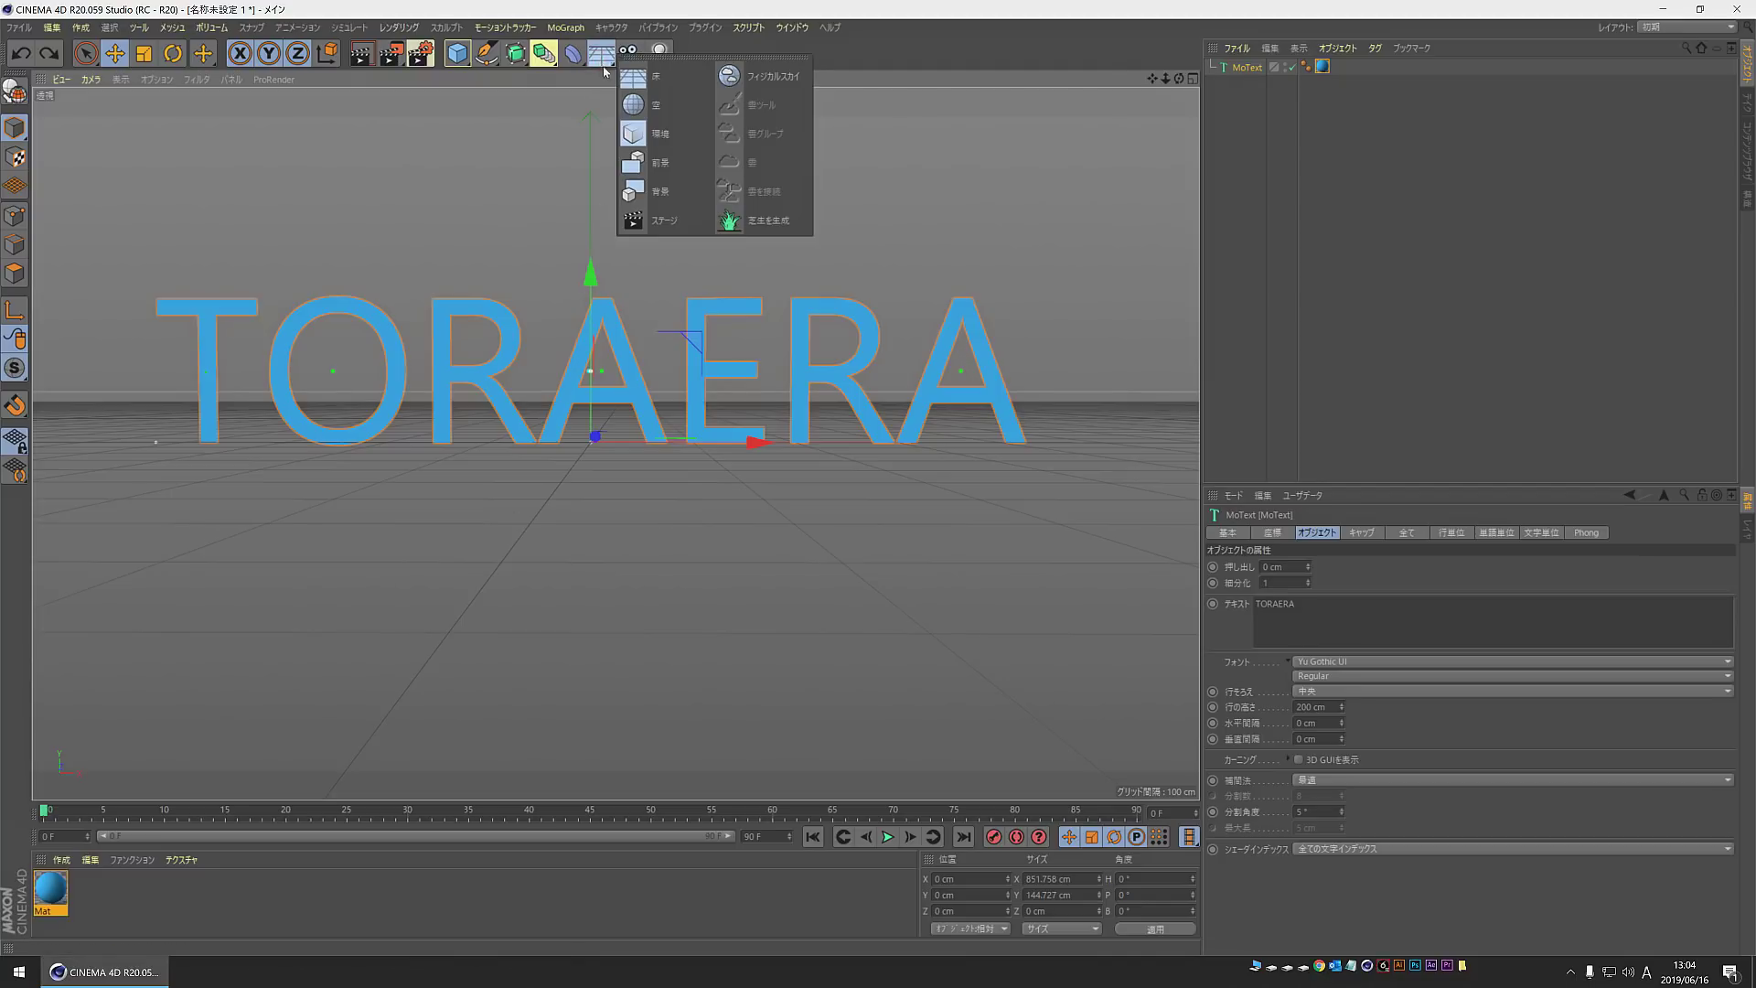
{"action": "left_click", "coordinate": [671, 203]}
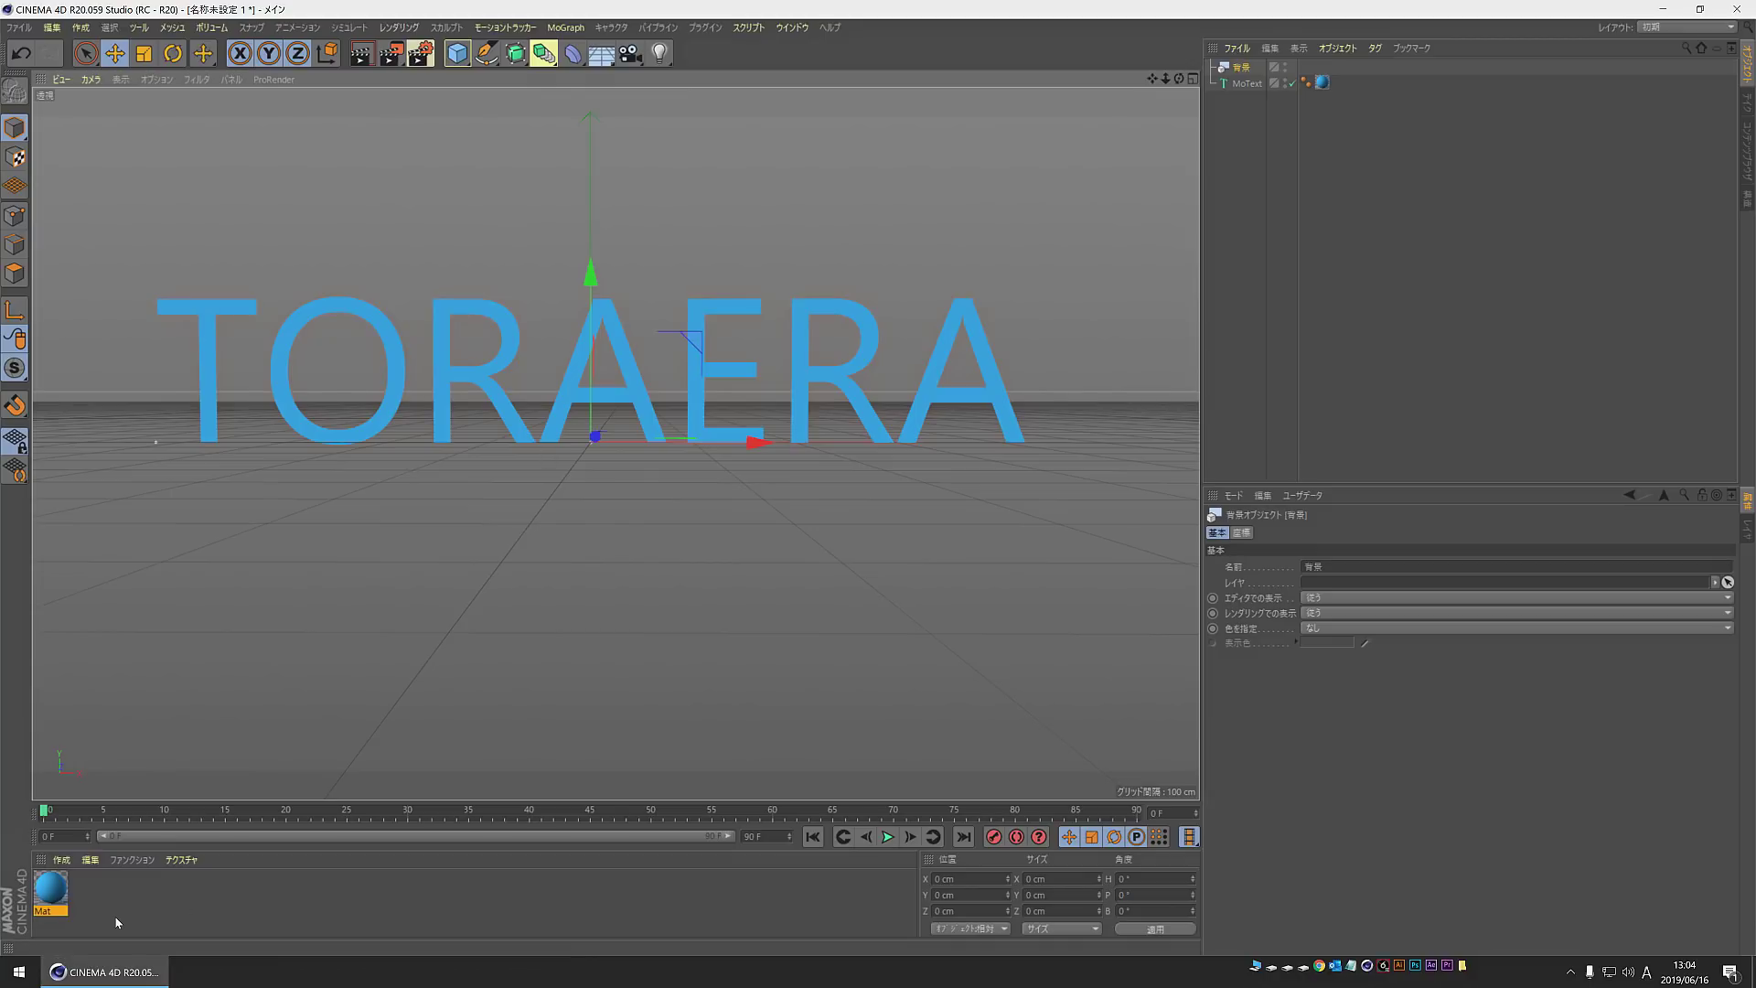
{"action": "mouse_move", "coordinate": [50, 901]}
{"action": "left_mouse_down"}
{"action": "mouse_move", "coordinate": [111, 894]}
{"action": "mouse_move", "coordinate": [107, 931]}
{"action": "left_mouse_up"}
{"action": "double_click", "coordinate": [90, 887]}
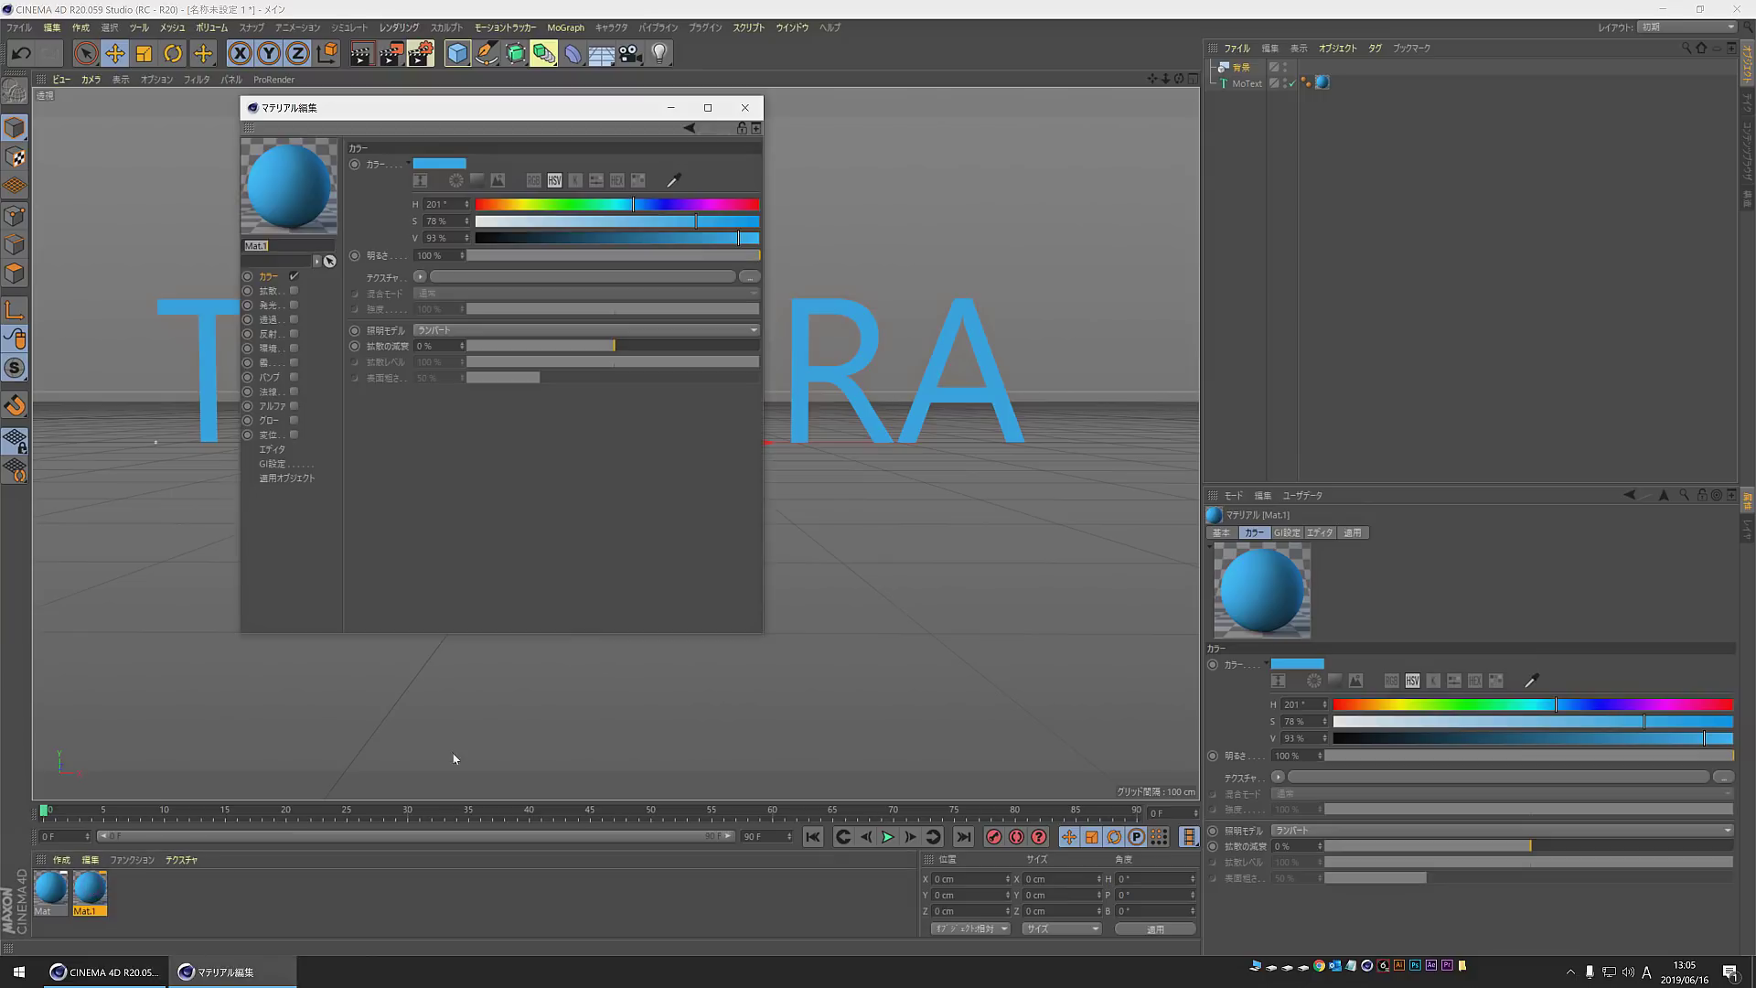
{"action": "left_click", "coordinate": [552, 238]}
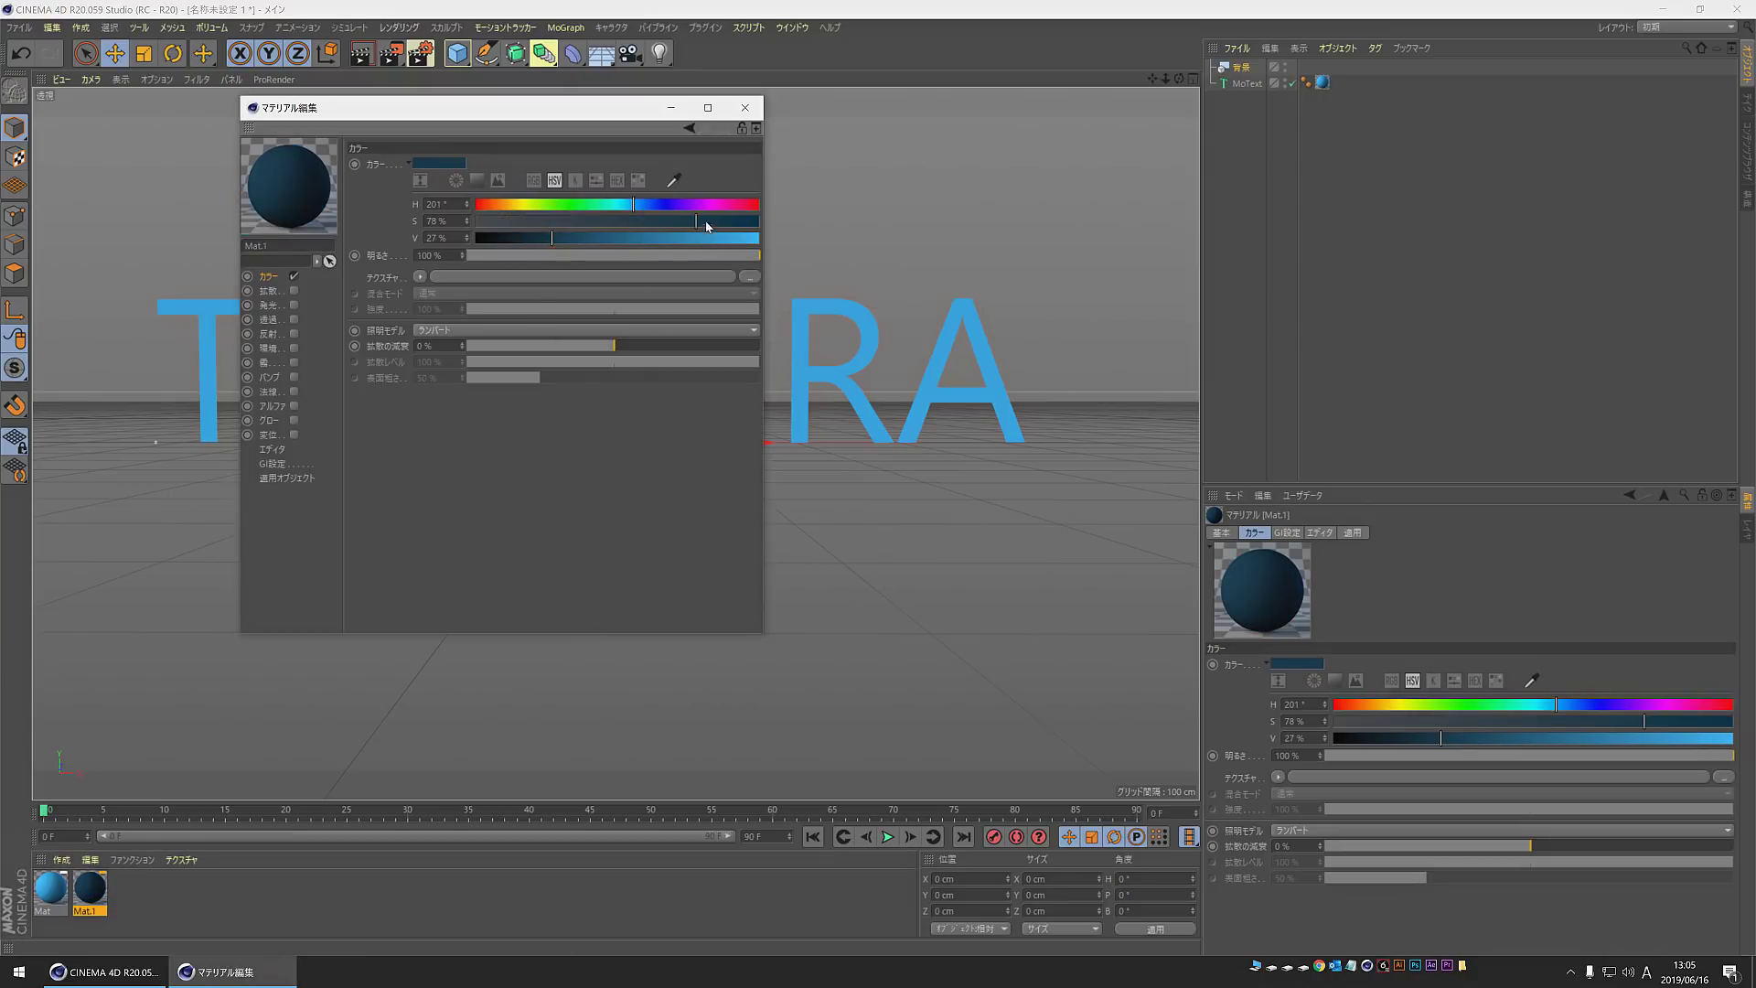
{"action": "left_click", "coordinate": [745, 107]}
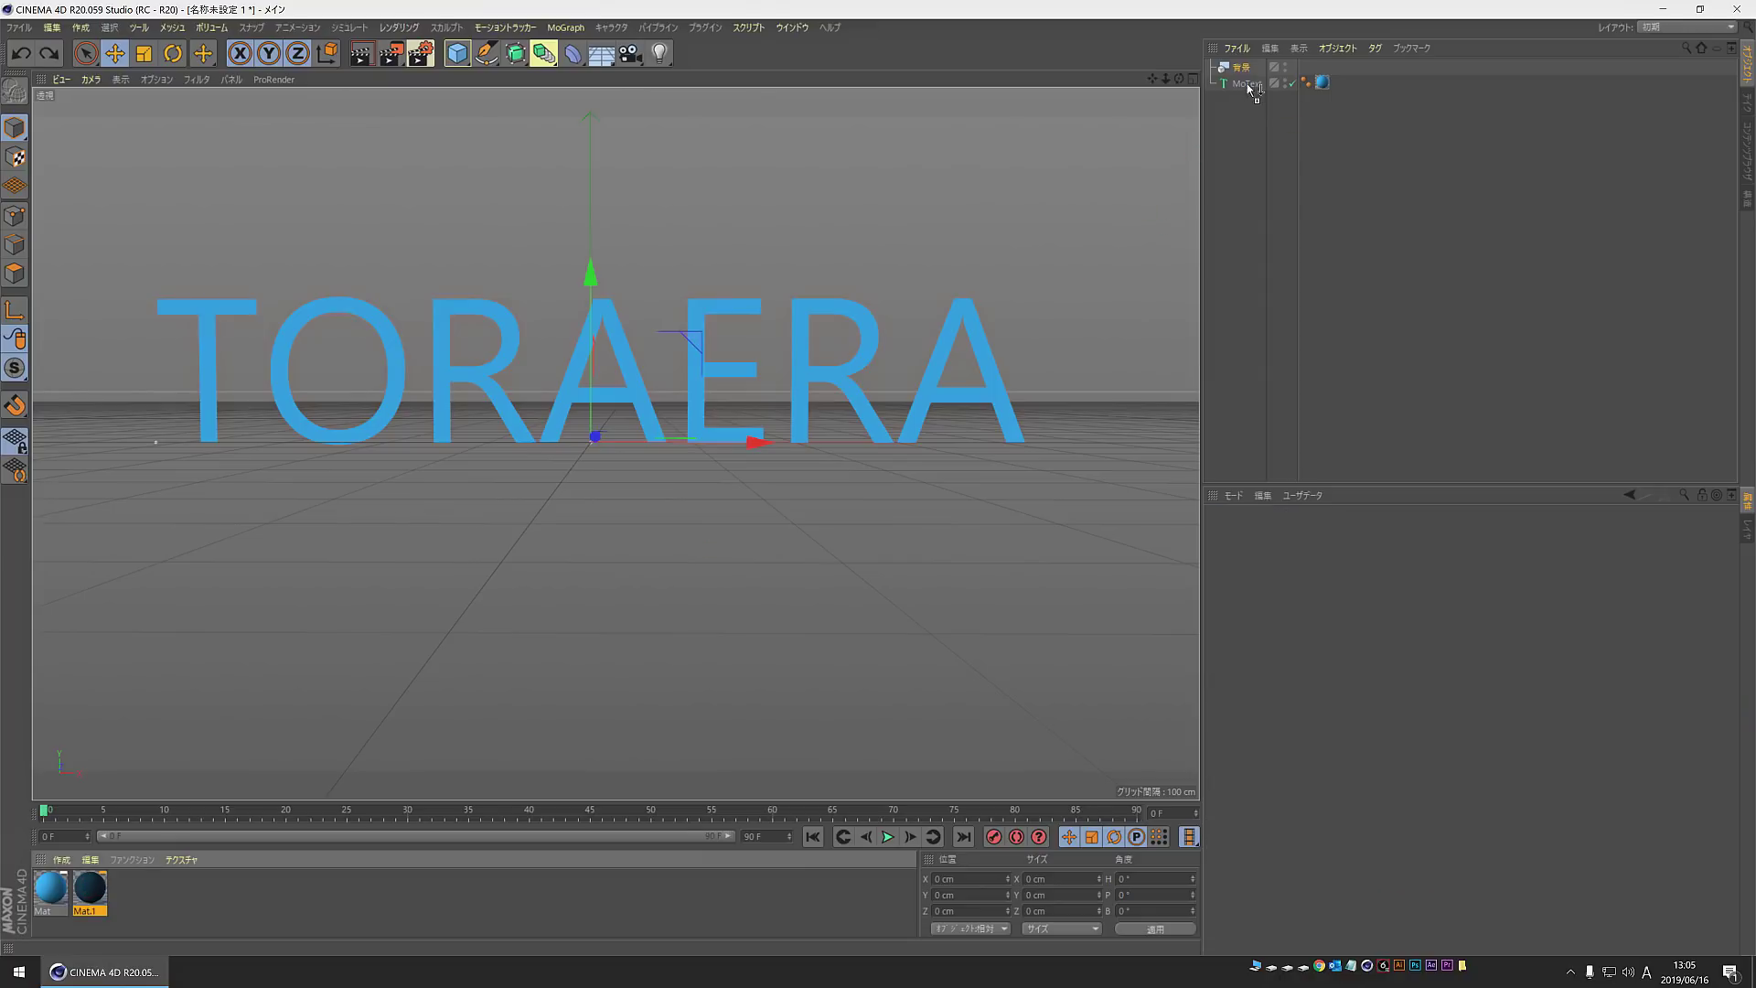
Step: Apply the dark blue material to the background and render a preview
{"action": "left_click_drag", "start_coordinate": [128, 876], "coordinate": [1240, 75]}
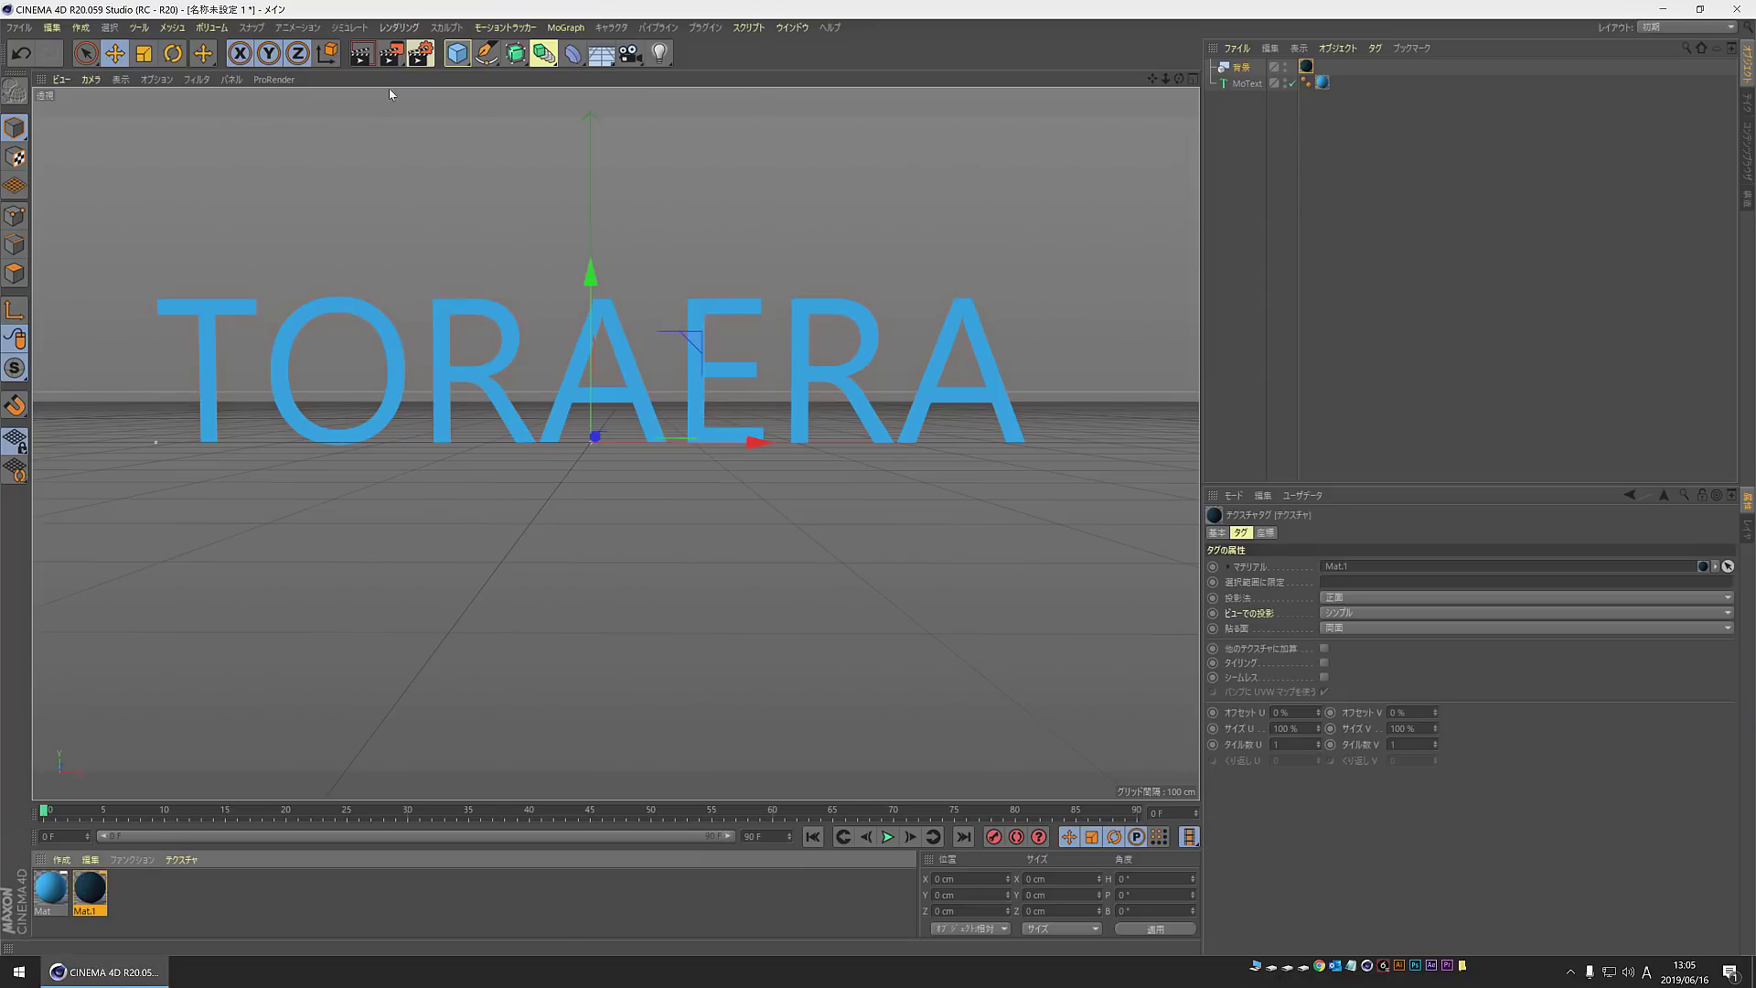
{"action": "left_click", "coordinate": [361, 53]}
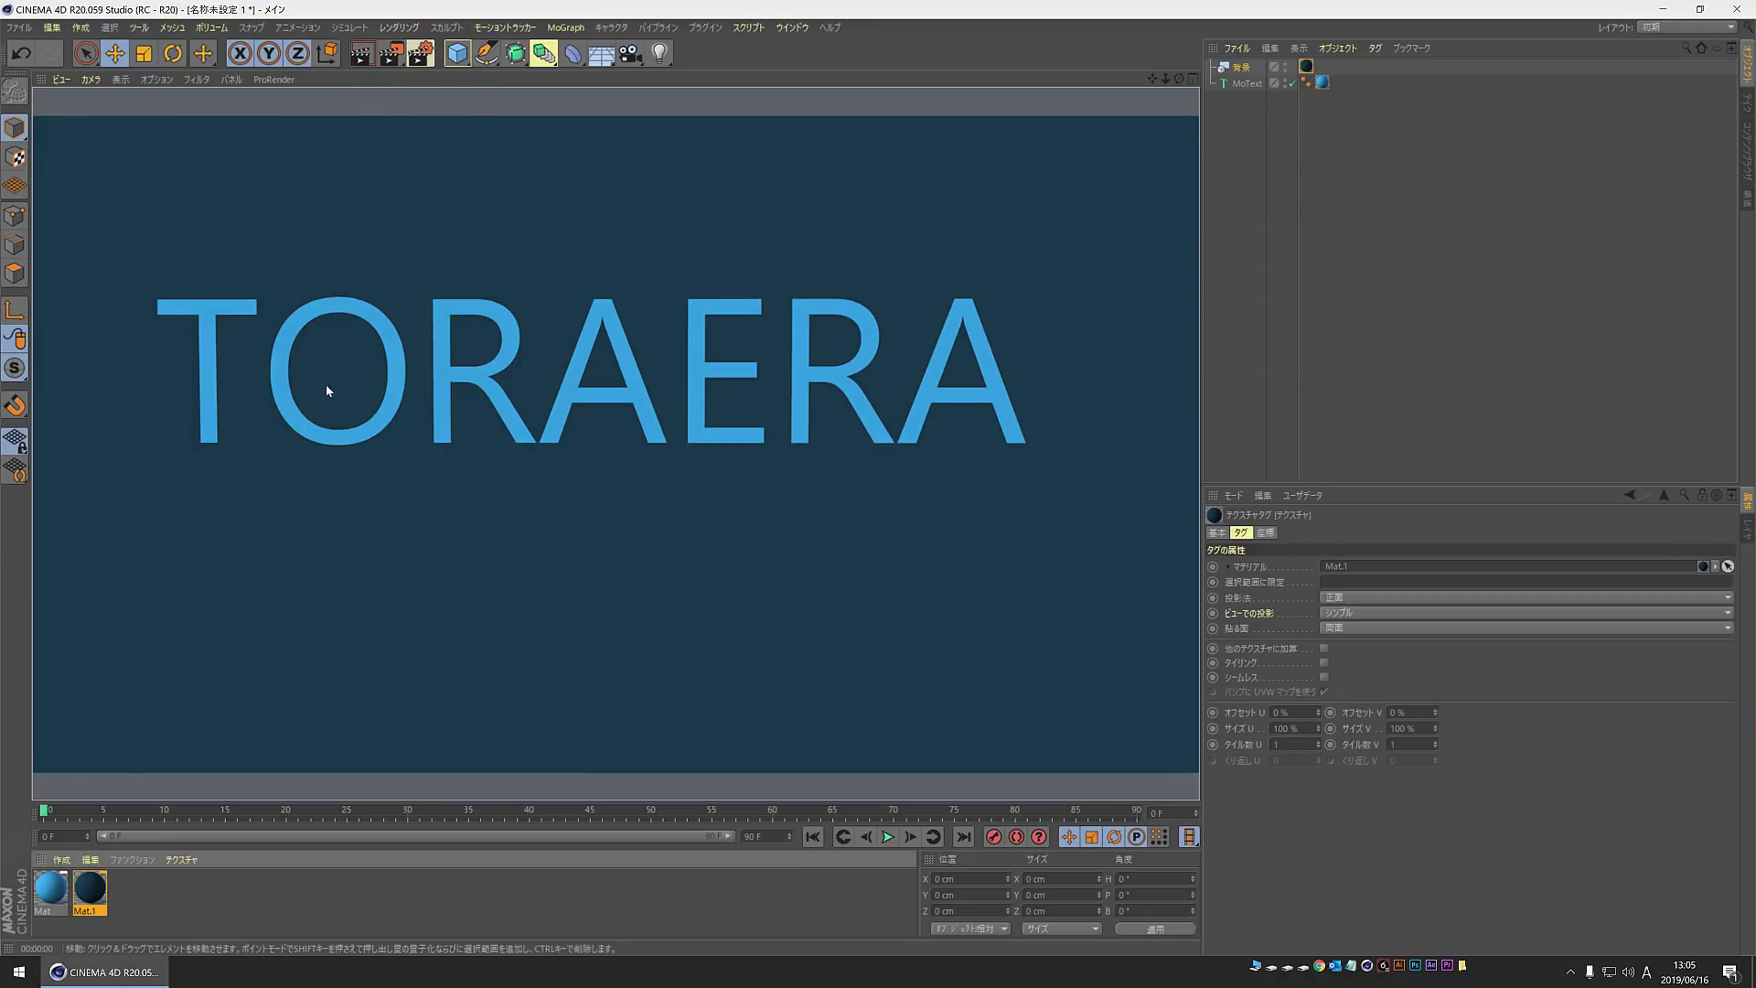
{"action": "left_click", "coordinate": [384, 233]}
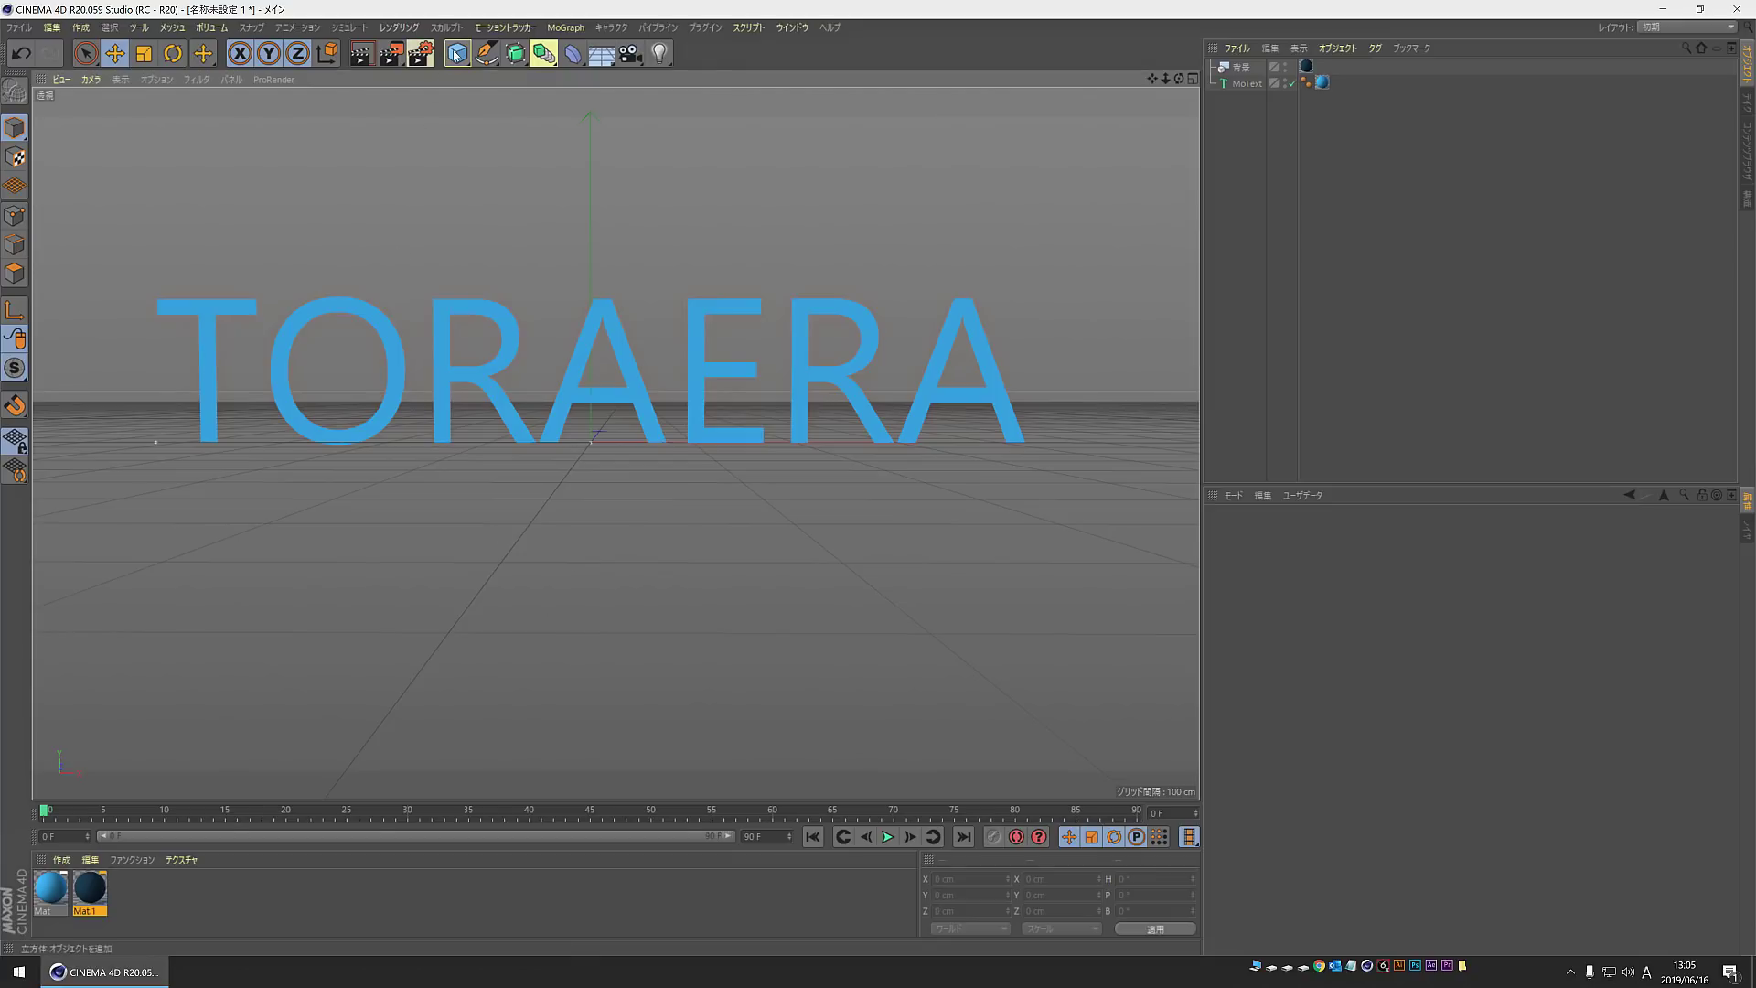
Step: Add a plane and resize it to a 50 cm wide, 500 cm long strip
{"action": "left_click", "coordinate": [456, 55]}
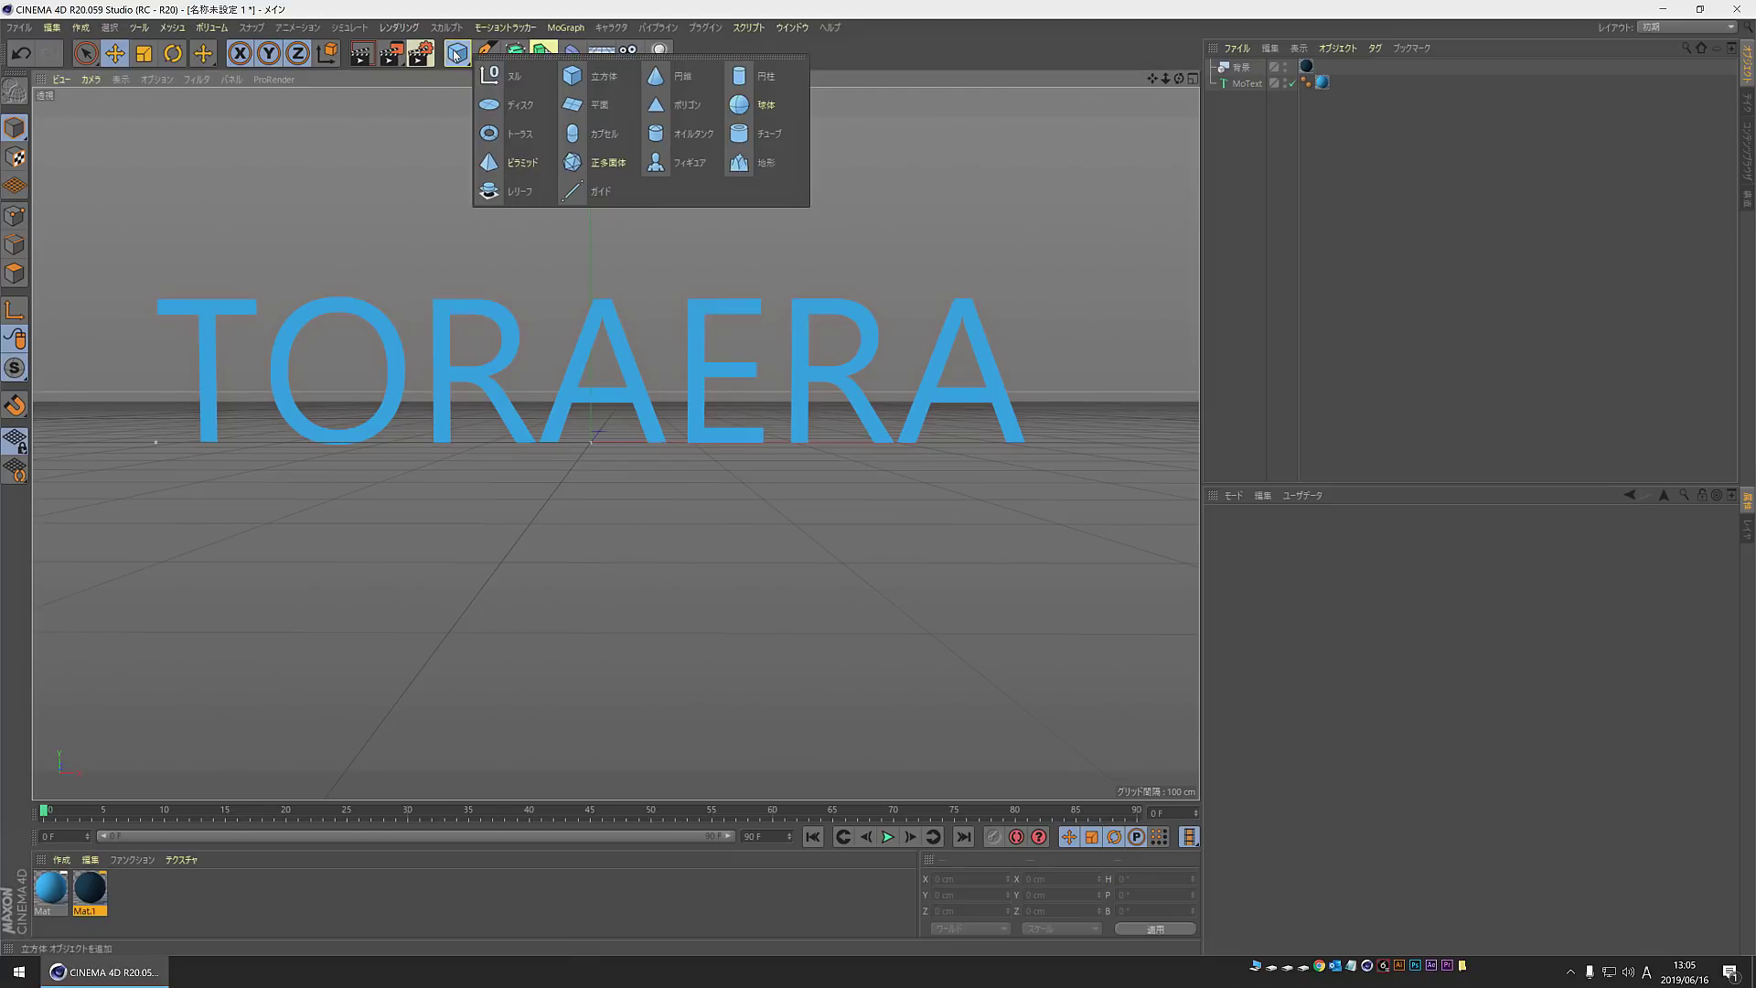
{"action": "left_click", "coordinate": [590, 114]}
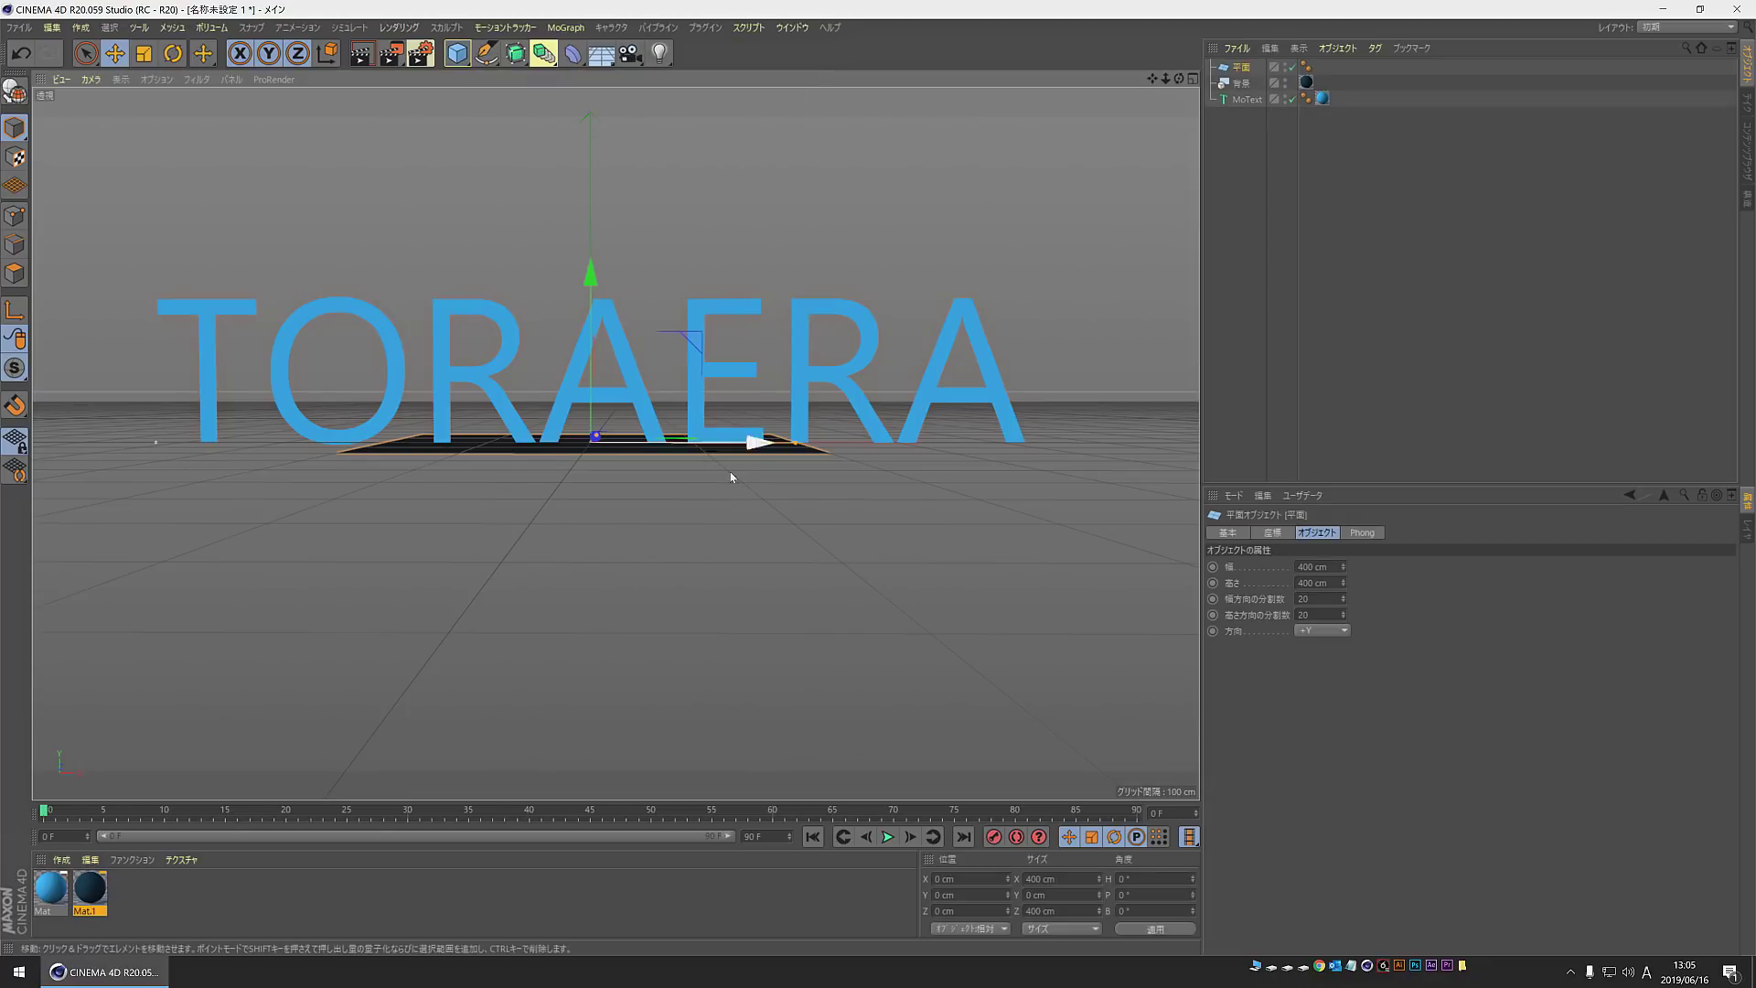
{"action": "left_click_drag", "start_coordinate": [726, 494], "coordinate": [647, 599], "text": "alt"}
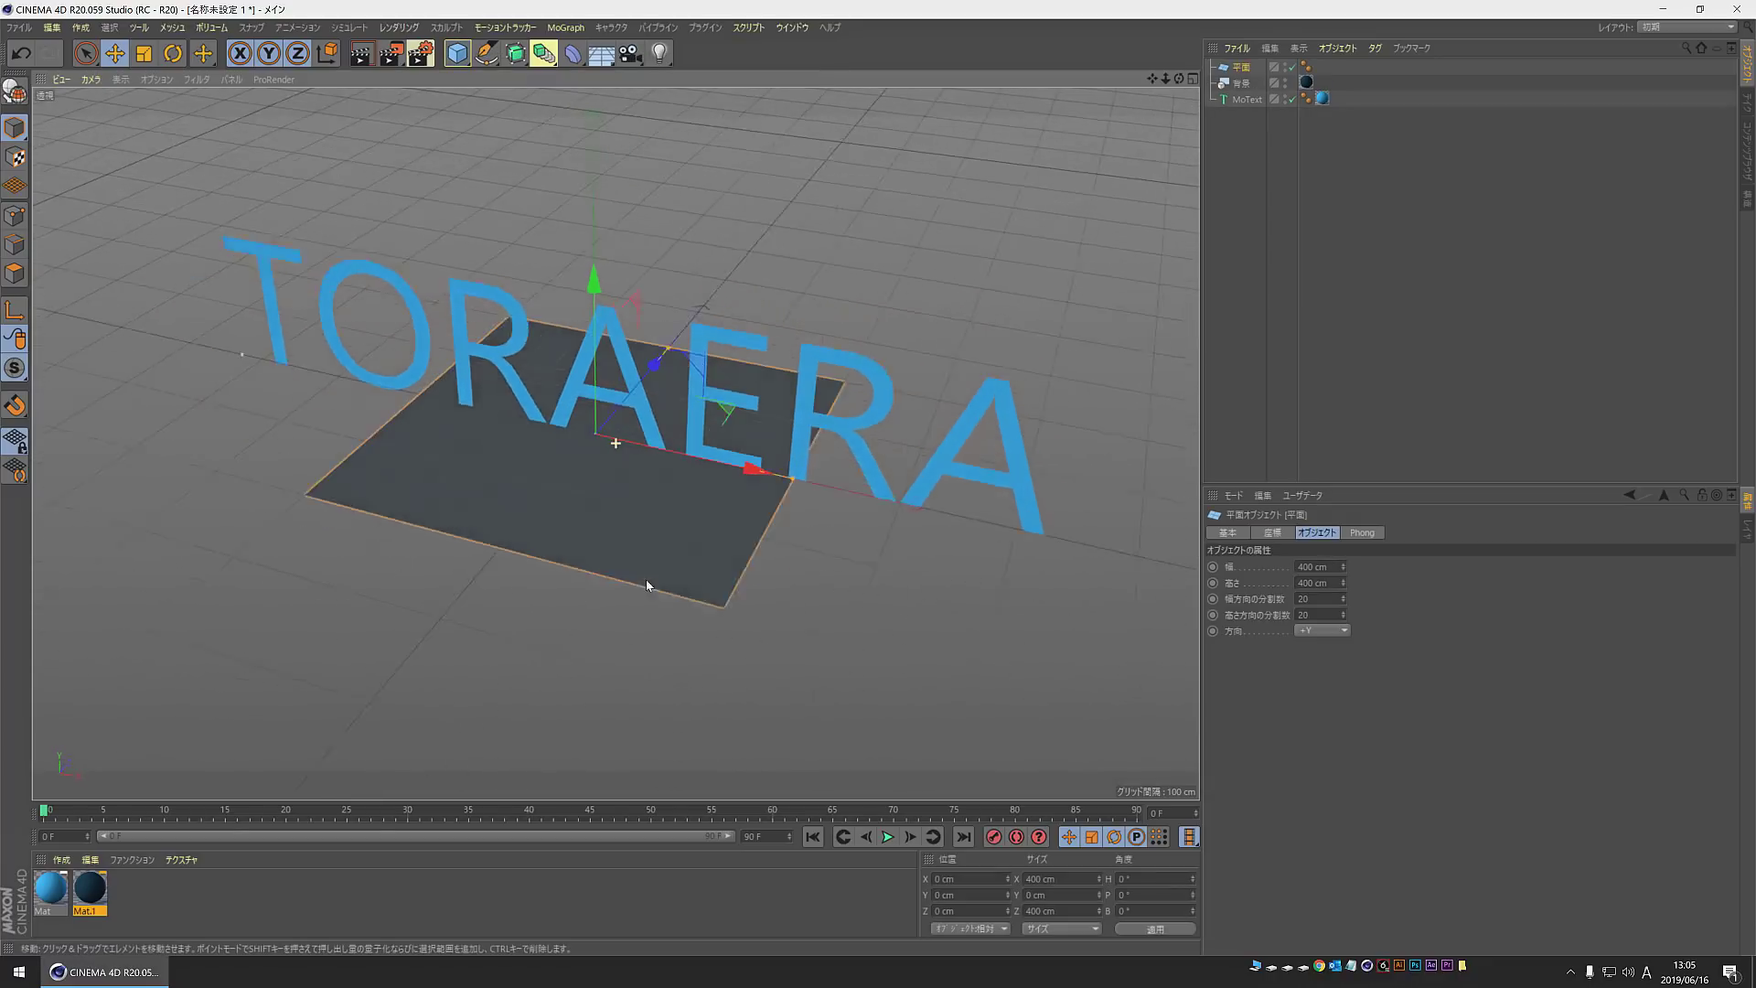
{"action": "left_click", "coordinate": [1337, 566]}
{"action": "type", "text": "50"}
{"action": "key", "text": "Return"}
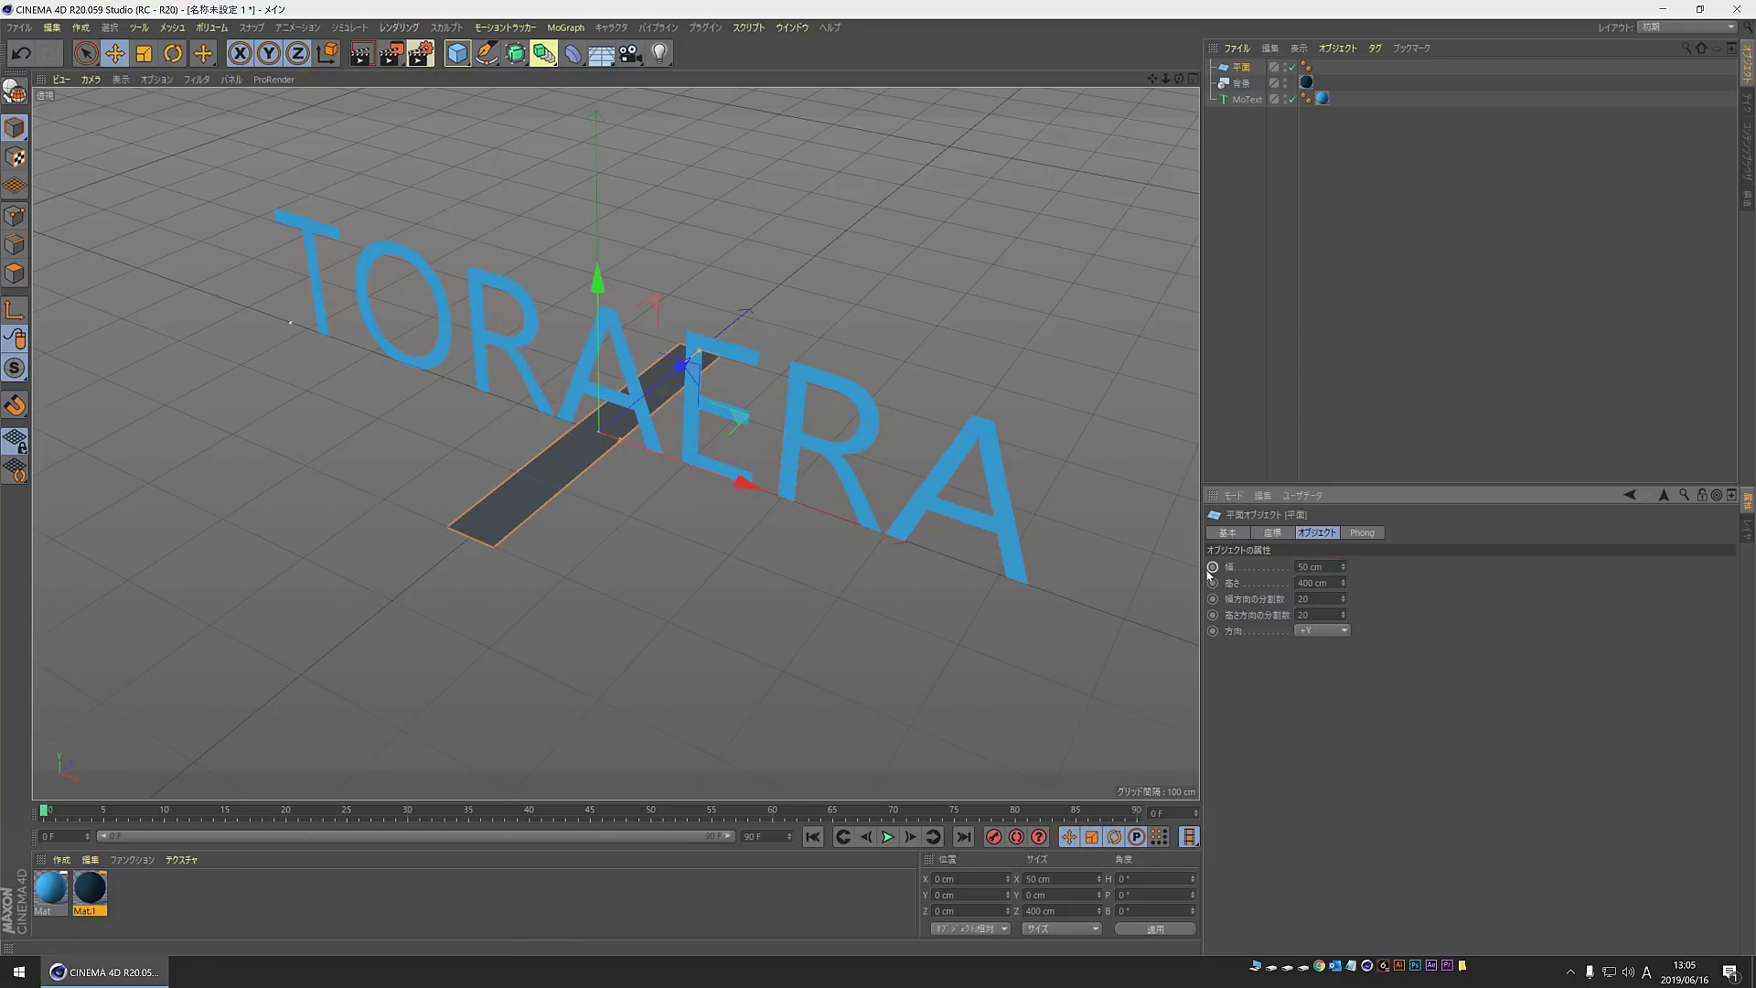
{"action": "left_click", "coordinate": [1321, 582]}
{"action": "type", "text": "500"}
{"action": "key", "text": "Return"}
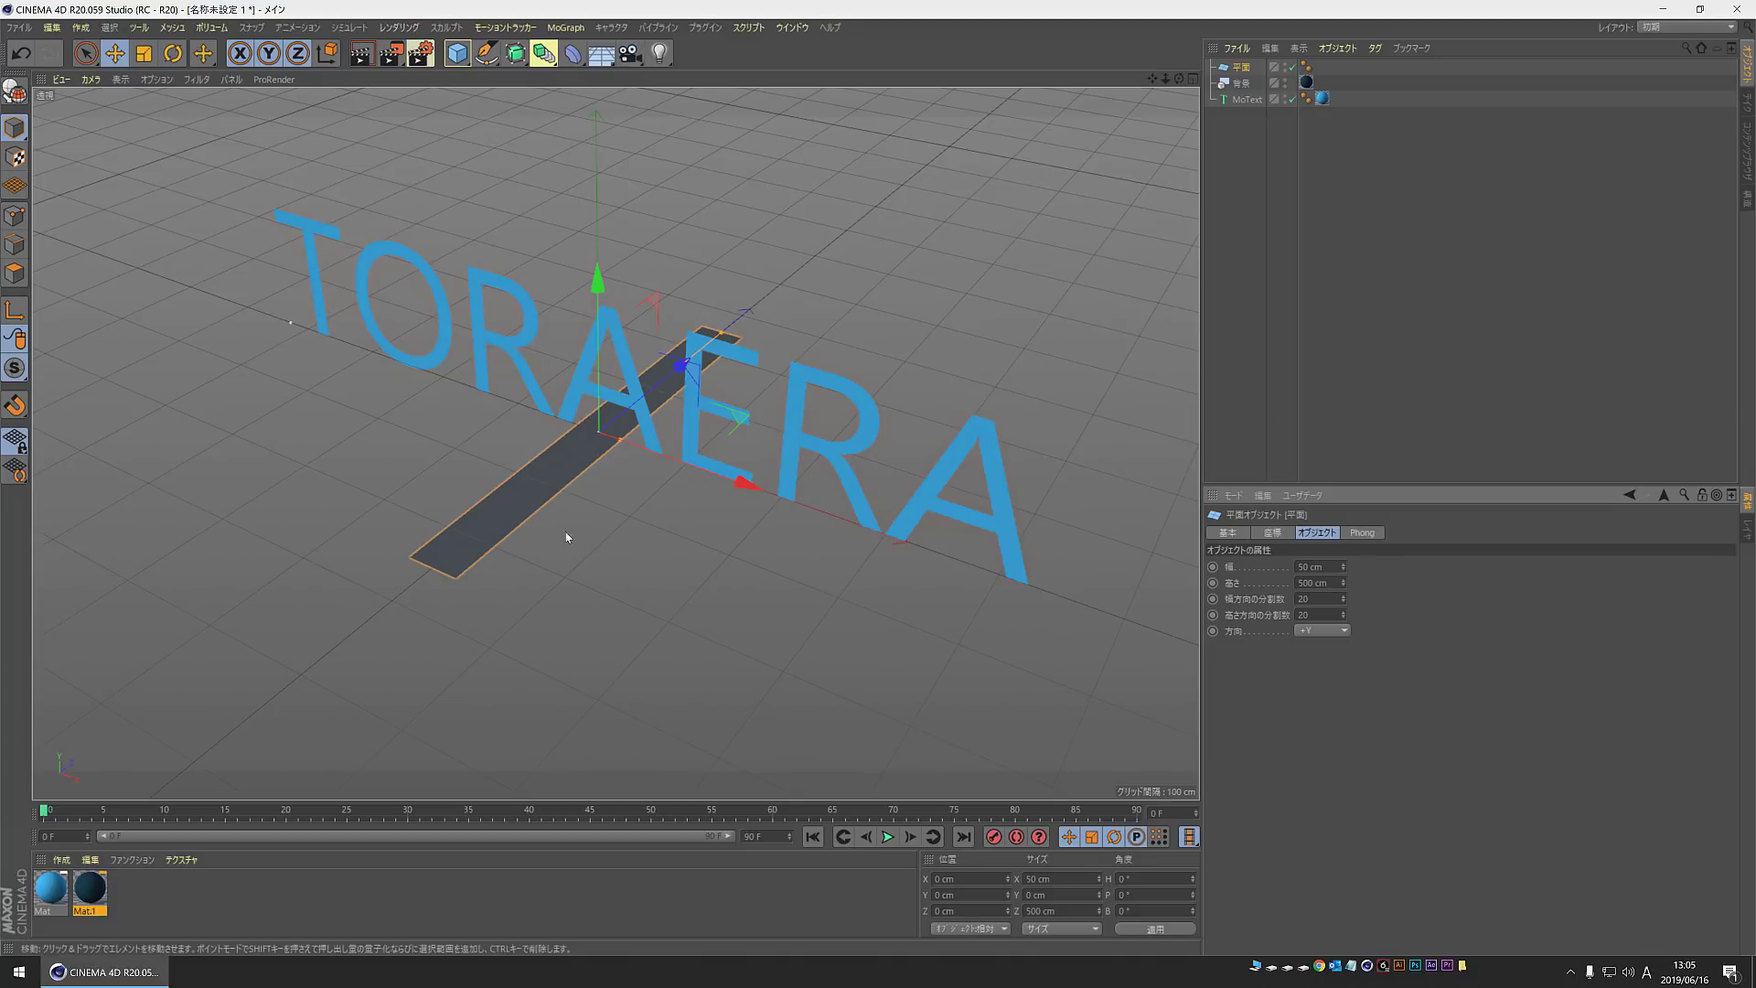
{"action": "mouse_move", "coordinate": [645, 579]}
{"action": "left_mouse_down", "text": "alt"}
{"action": "mouse_move", "coordinate": [736, 548]}
{"action": "mouse_move", "coordinate": [671, 601]}
{"action": "left_mouse_up", "text": "alt"}
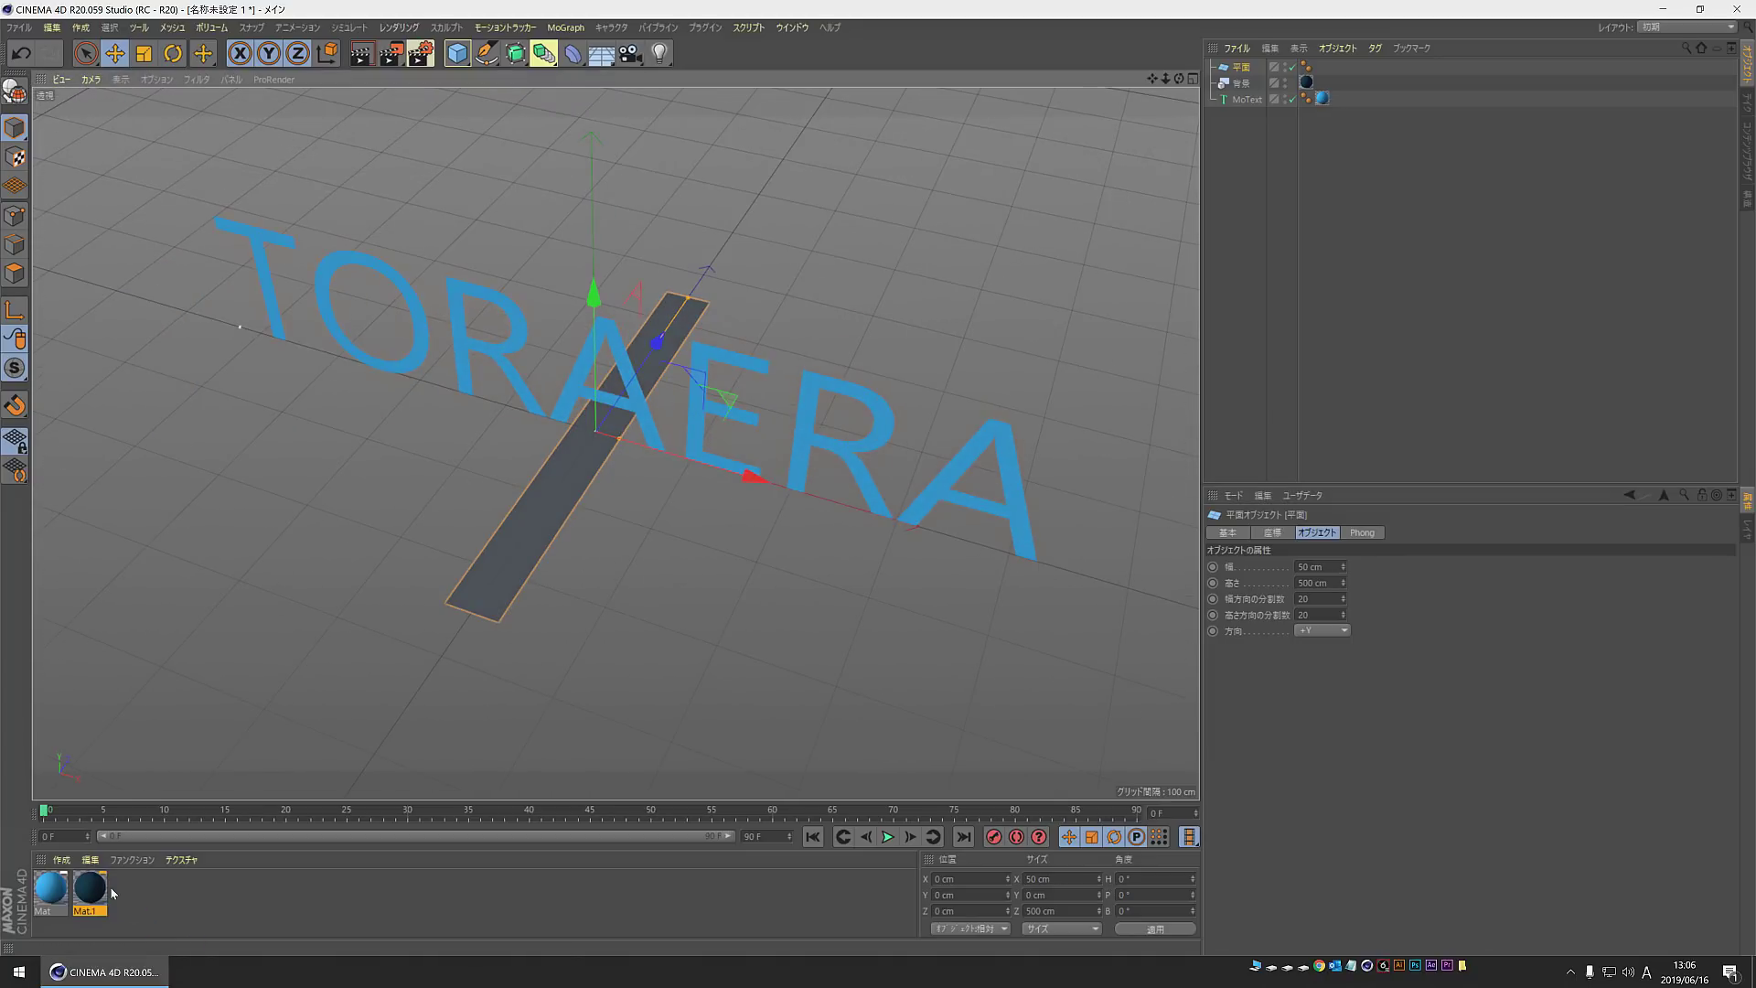
Step: Duplicate the material as a green Mat.2 and apply it to the plane
{"action": "left_click_drag", "start_coordinate": [90, 889], "coordinate": [133, 896], "text": "ctrl"}
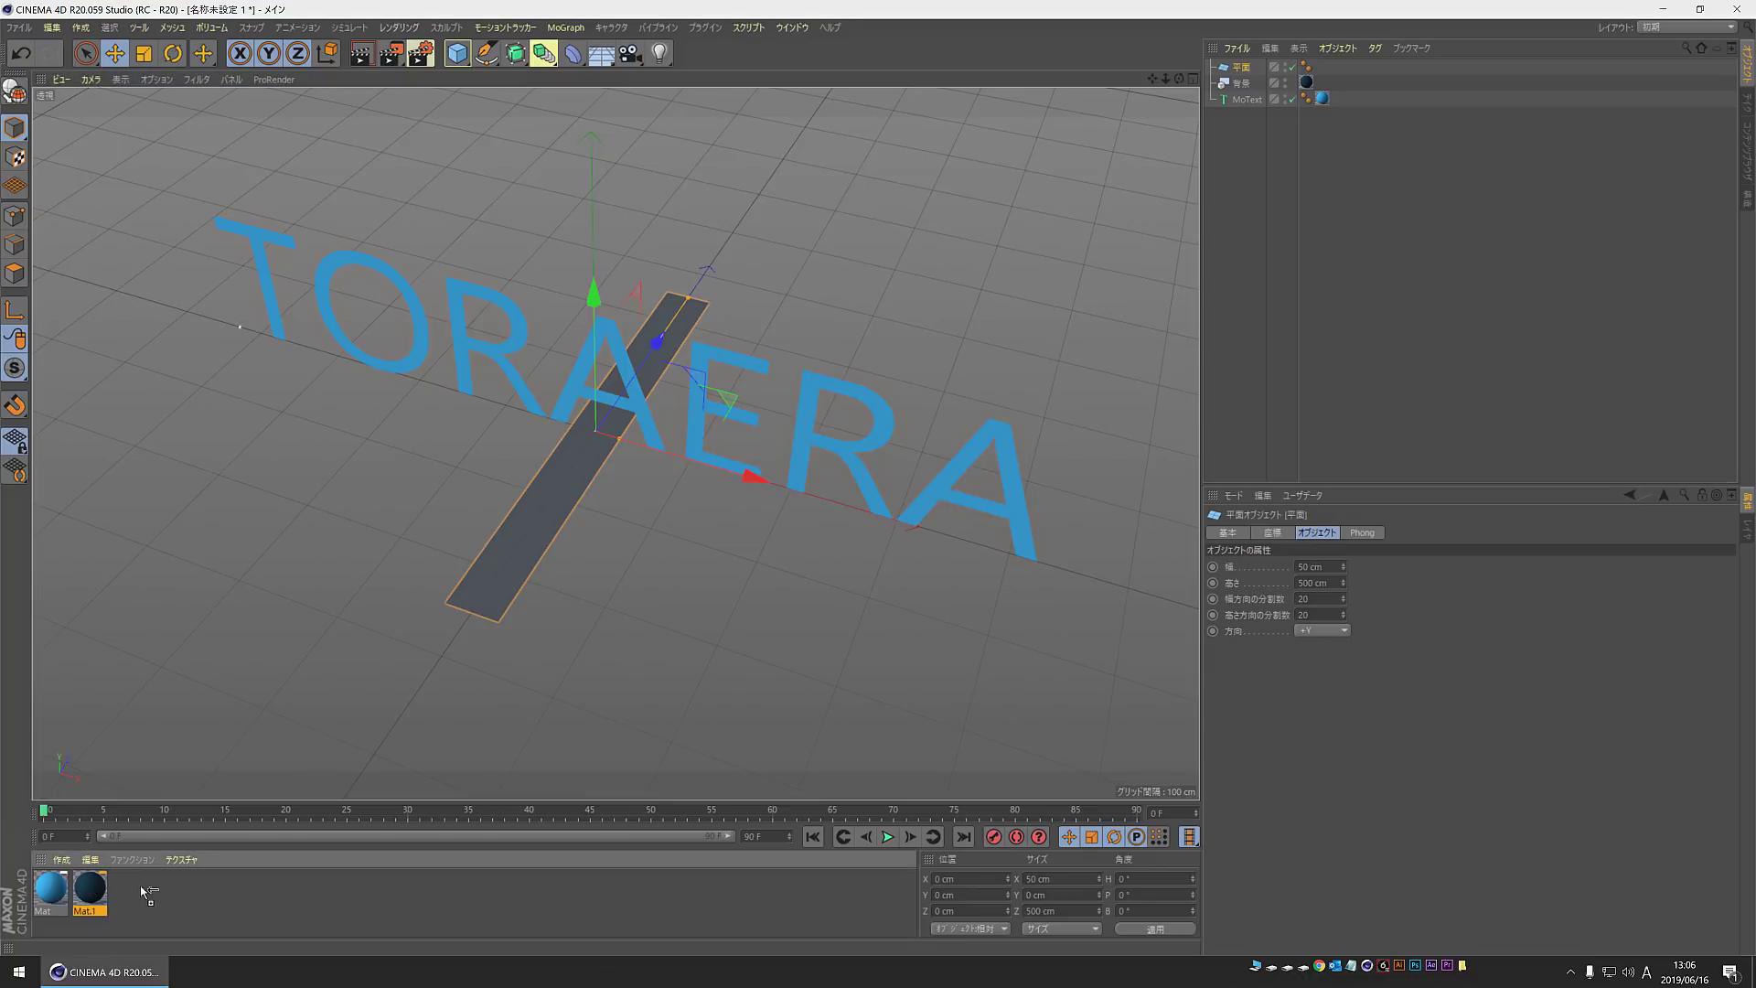
{"action": "double_click", "coordinate": [132, 896]}
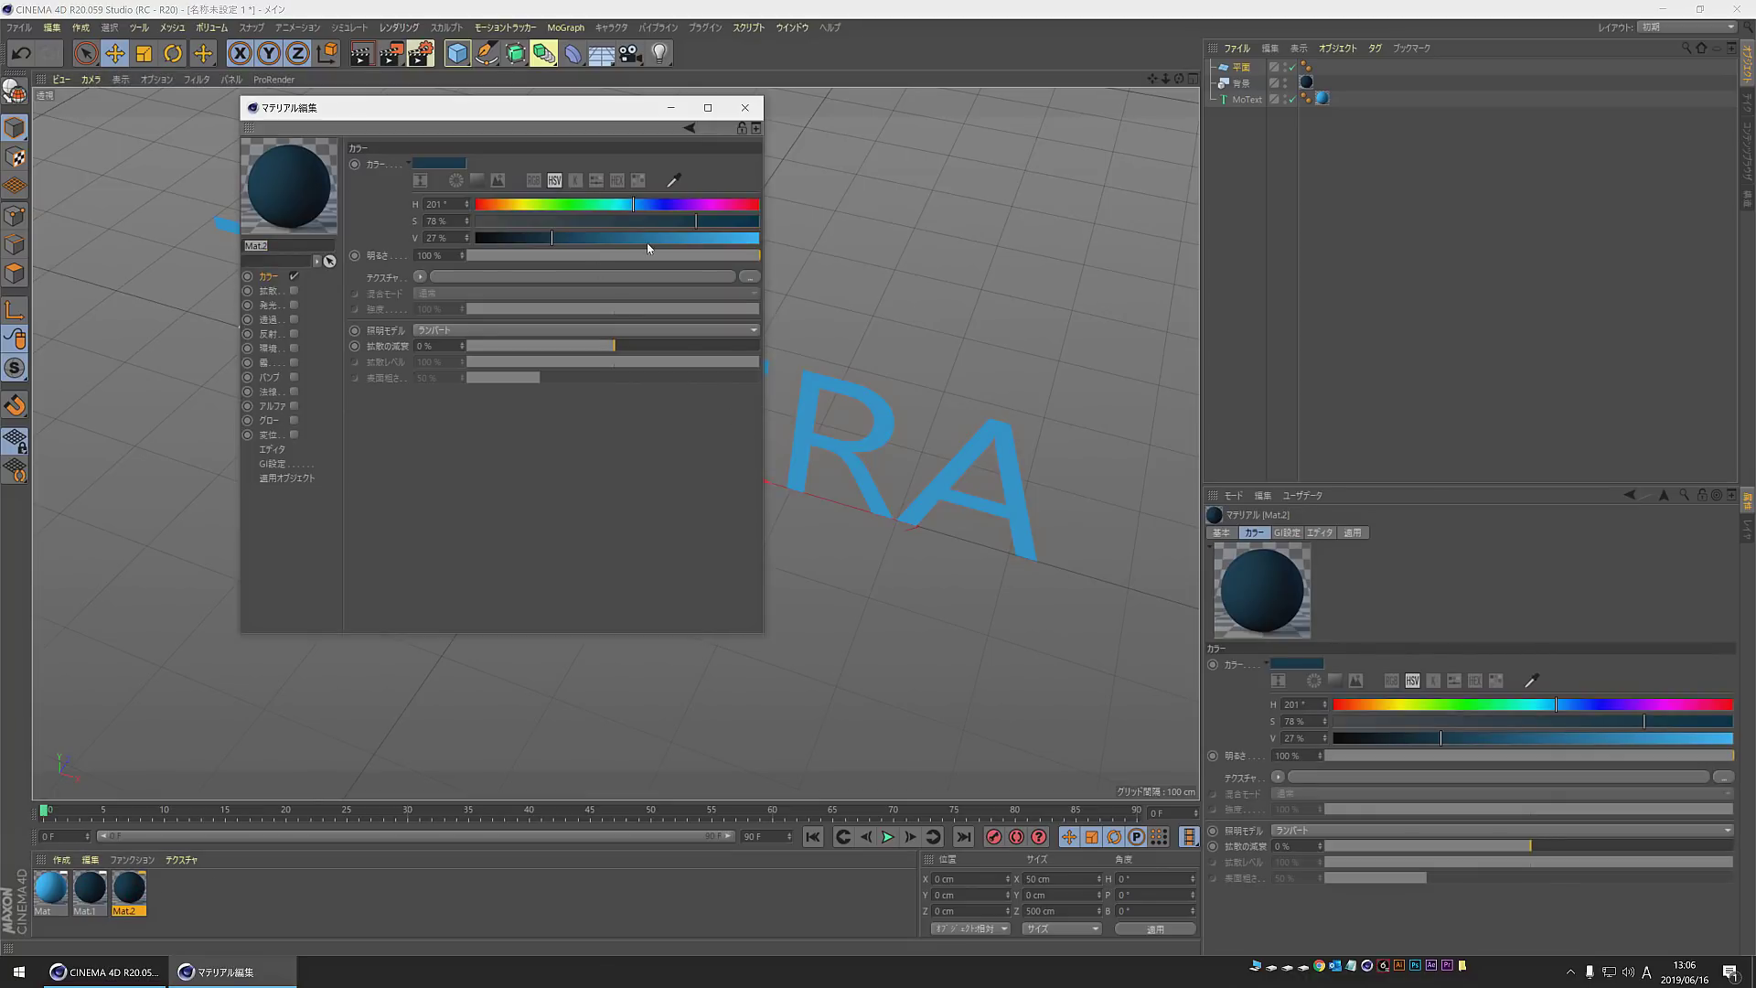
{"action": "mouse_move", "coordinate": [582, 207]}
{"action": "left_mouse_down"}
{"action": "mouse_move", "coordinate": [667, 240]}
{"action": "mouse_move", "coordinate": [722, 221]}
{"action": "mouse_move", "coordinate": [693, 238]}
{"action": "left_mouse_up"}
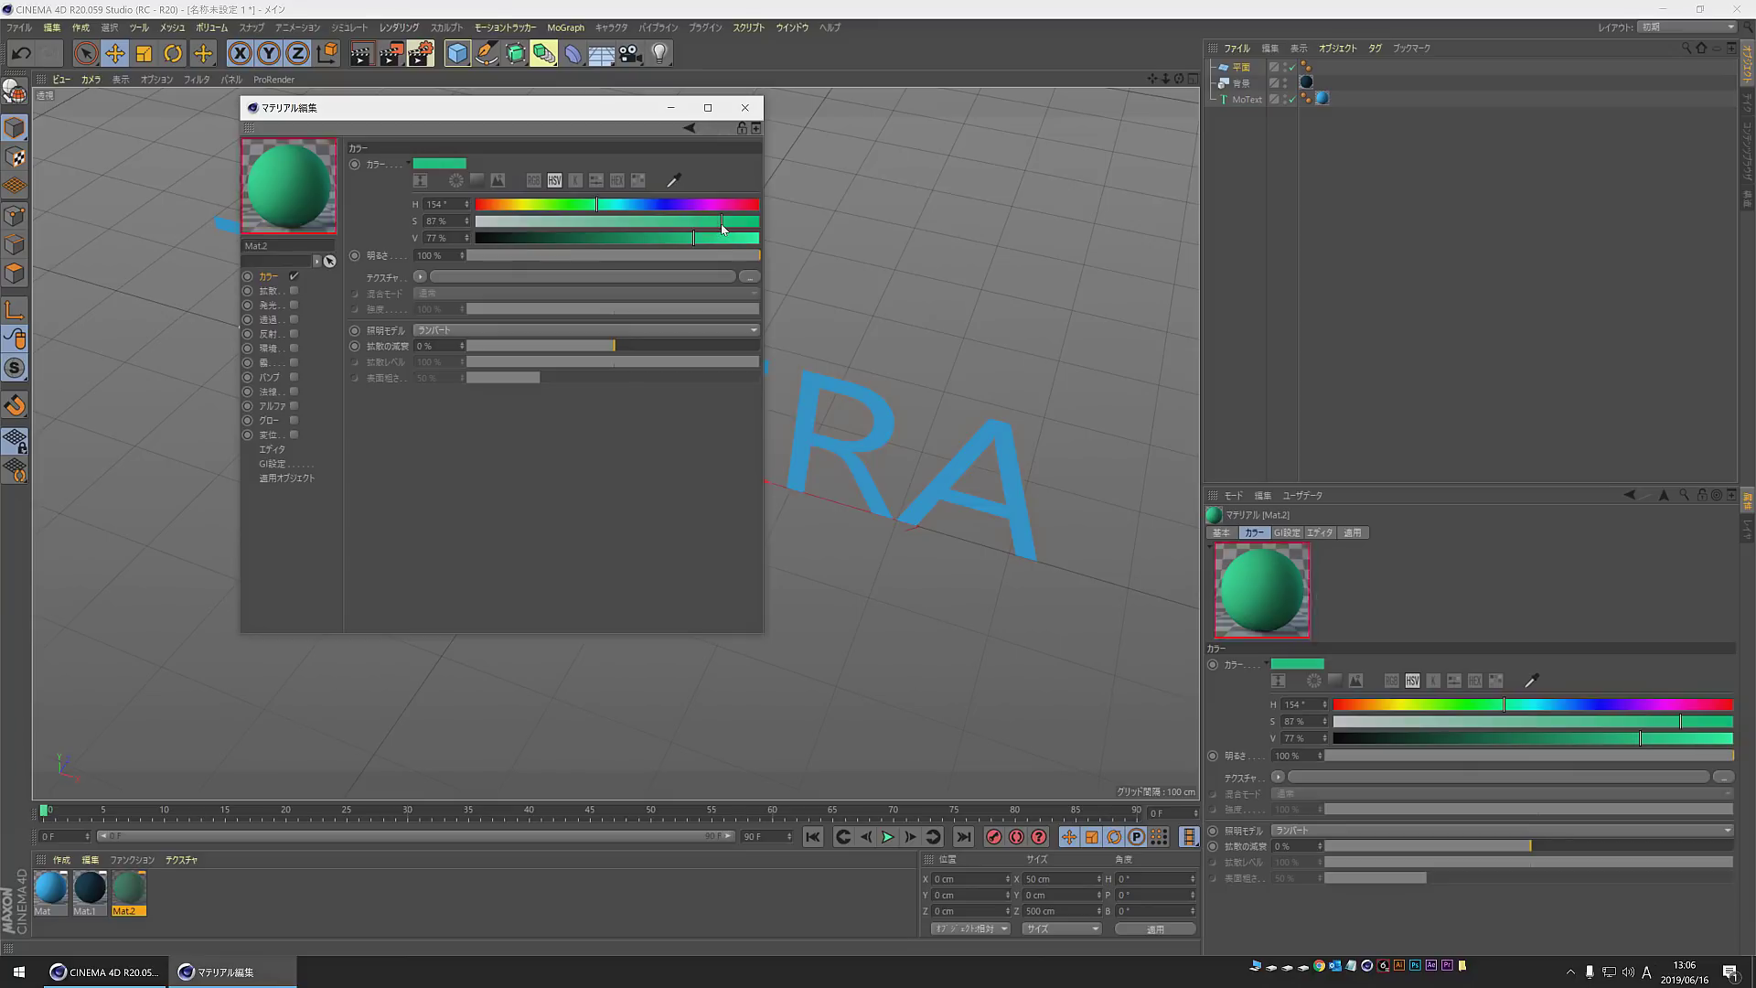
{"action": "left_click", "coordinate": [745, 107]}
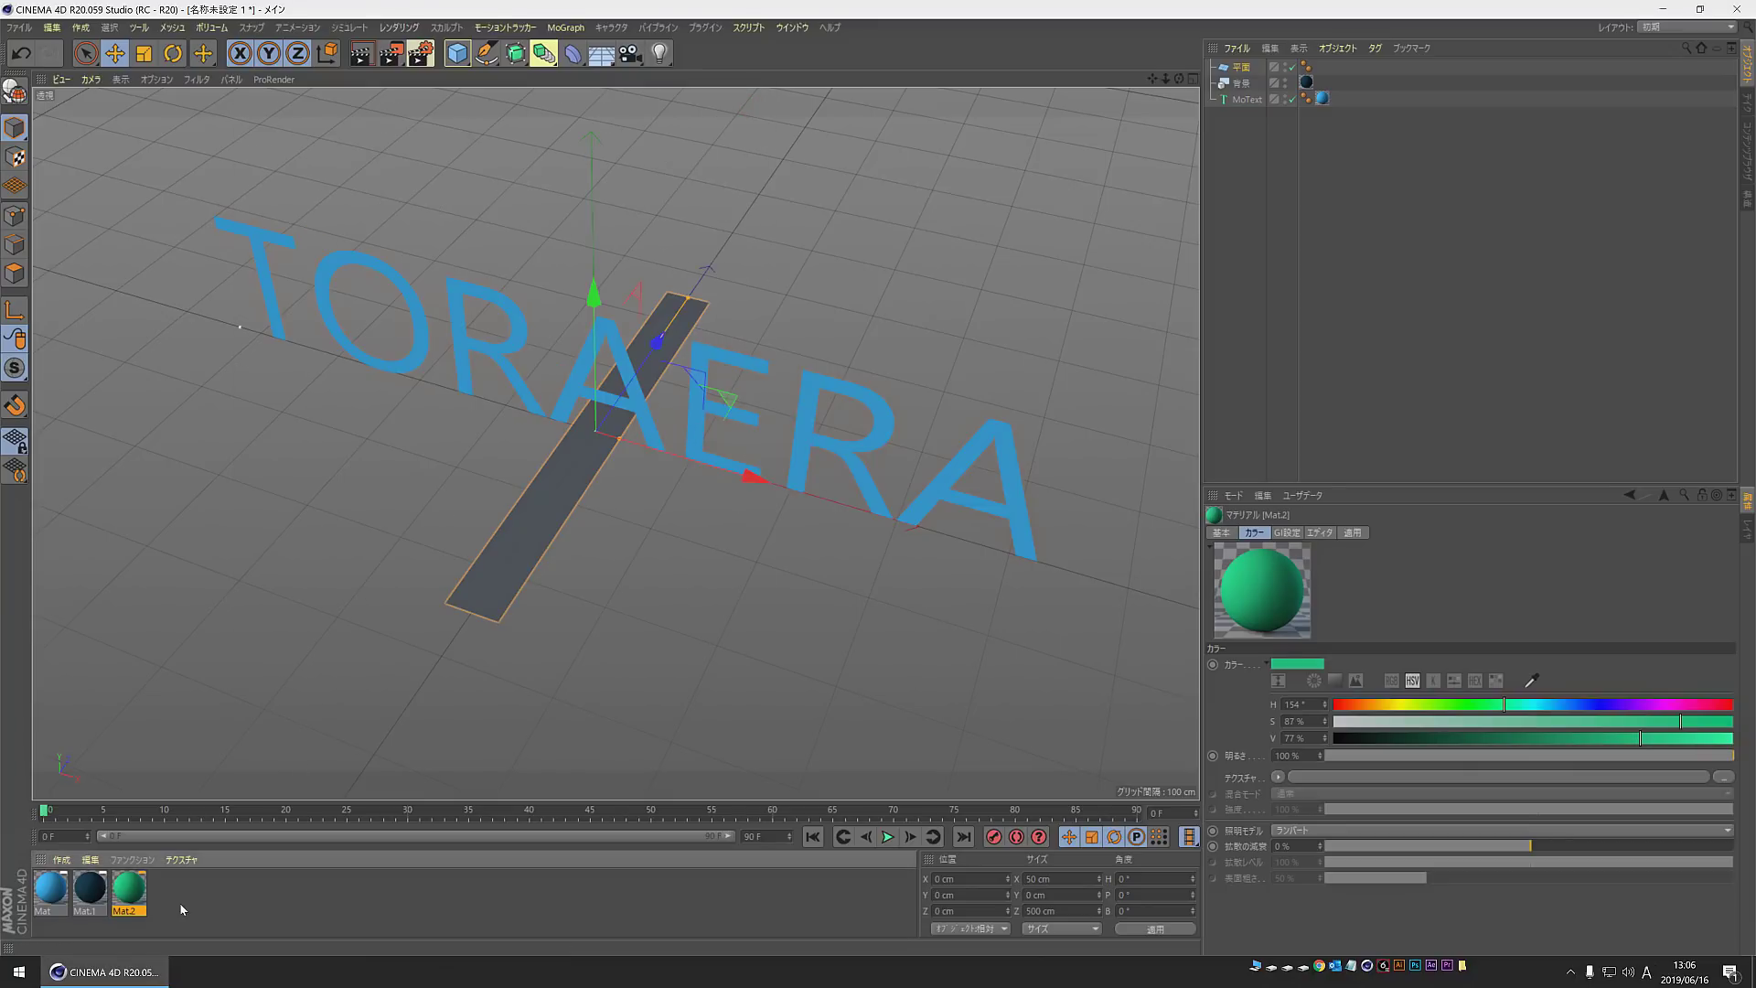
{"action": "left_click_drag", "start_coordinate": [388, 651], "coordinate": [529, 519]}
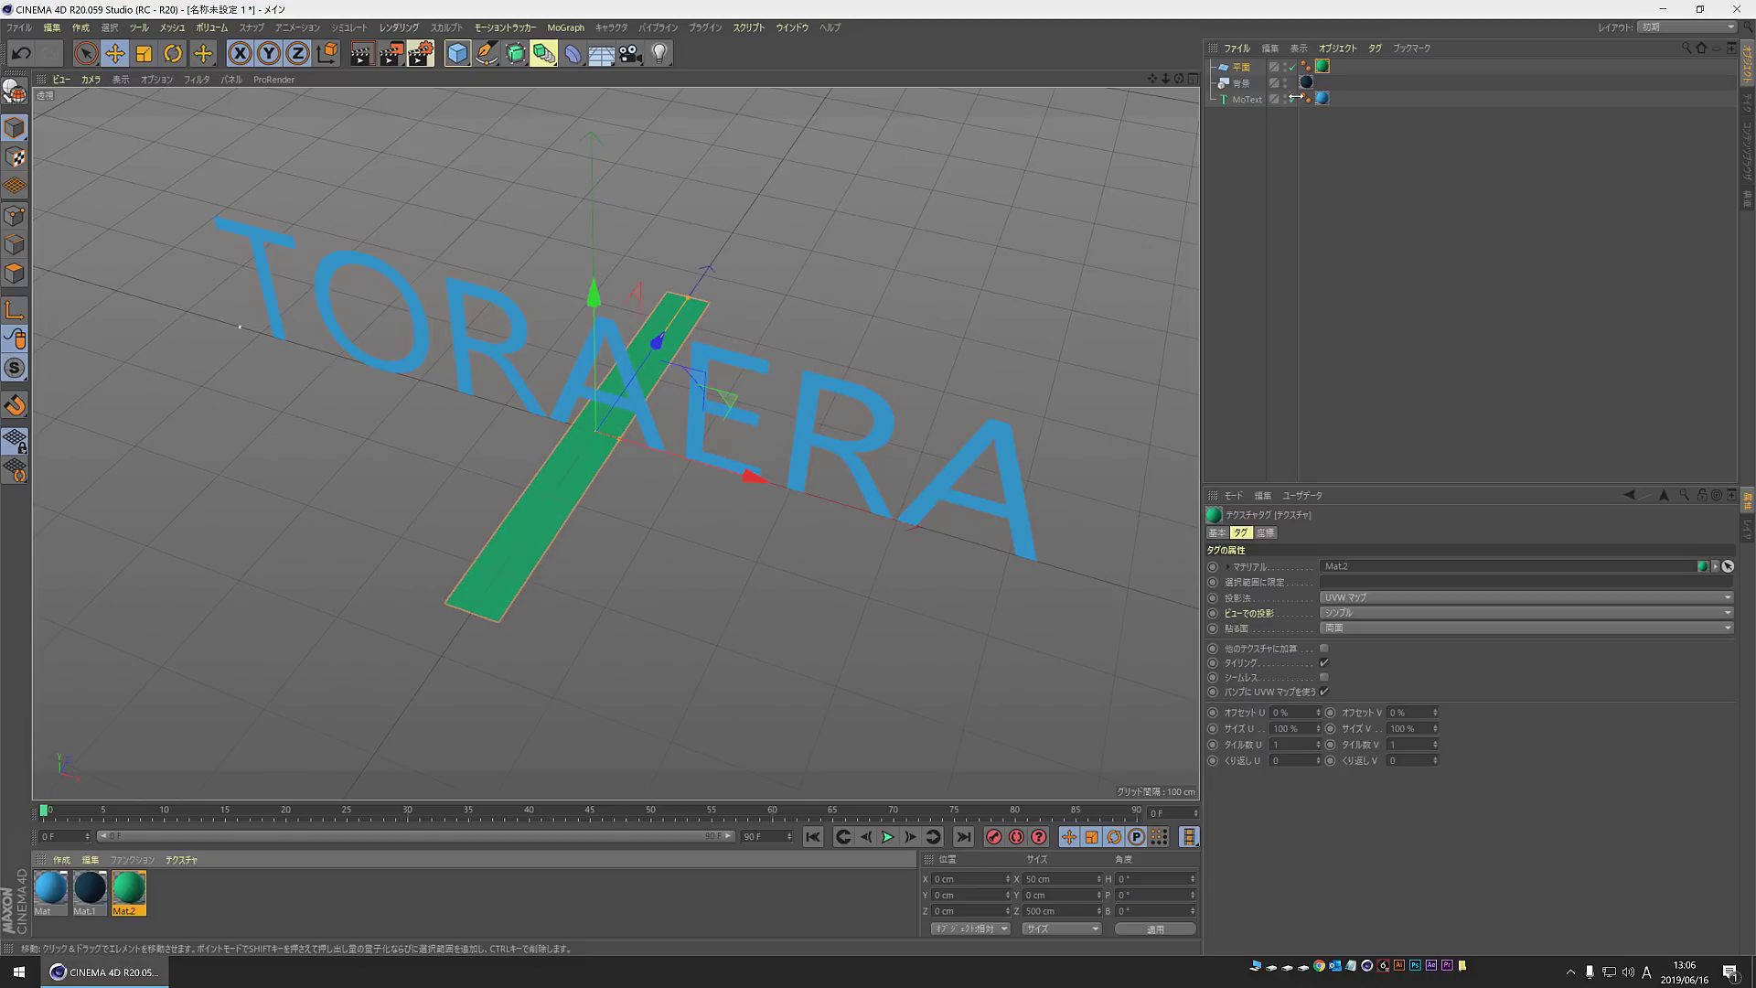
Step: Rename the plane to 帯
{"action": "double_click", "coordinate": [1242, 69]}
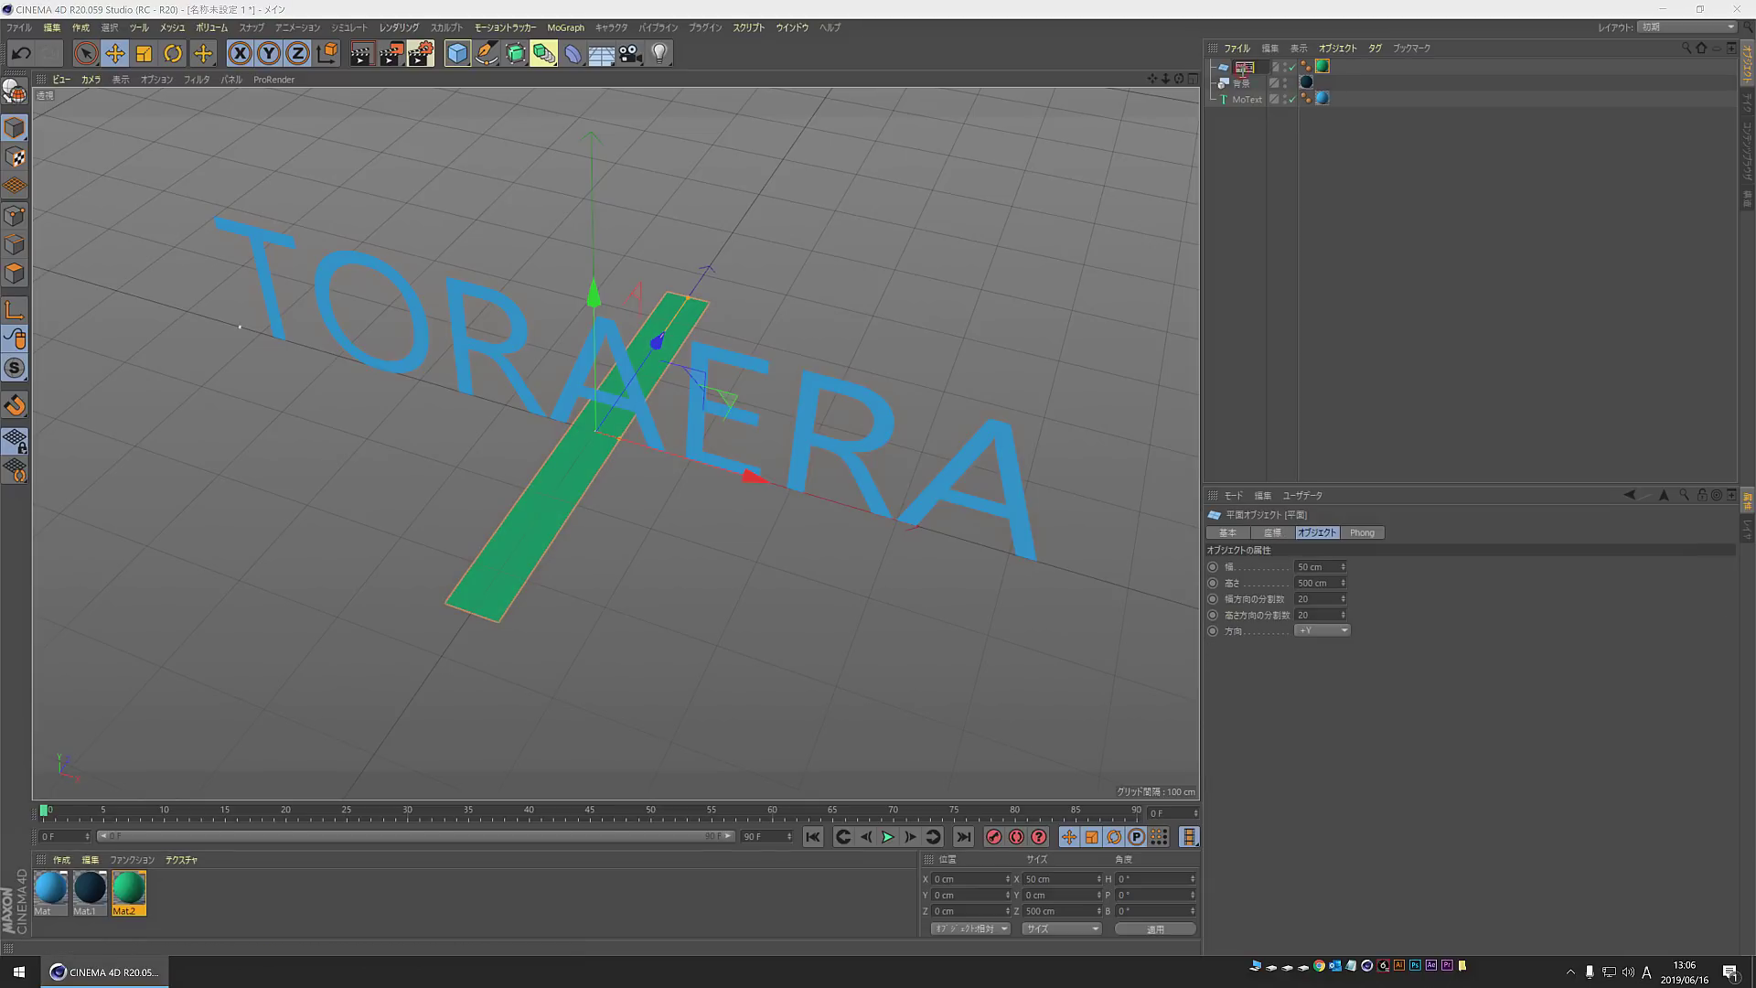
{"action": "type", "text": "おbi"}
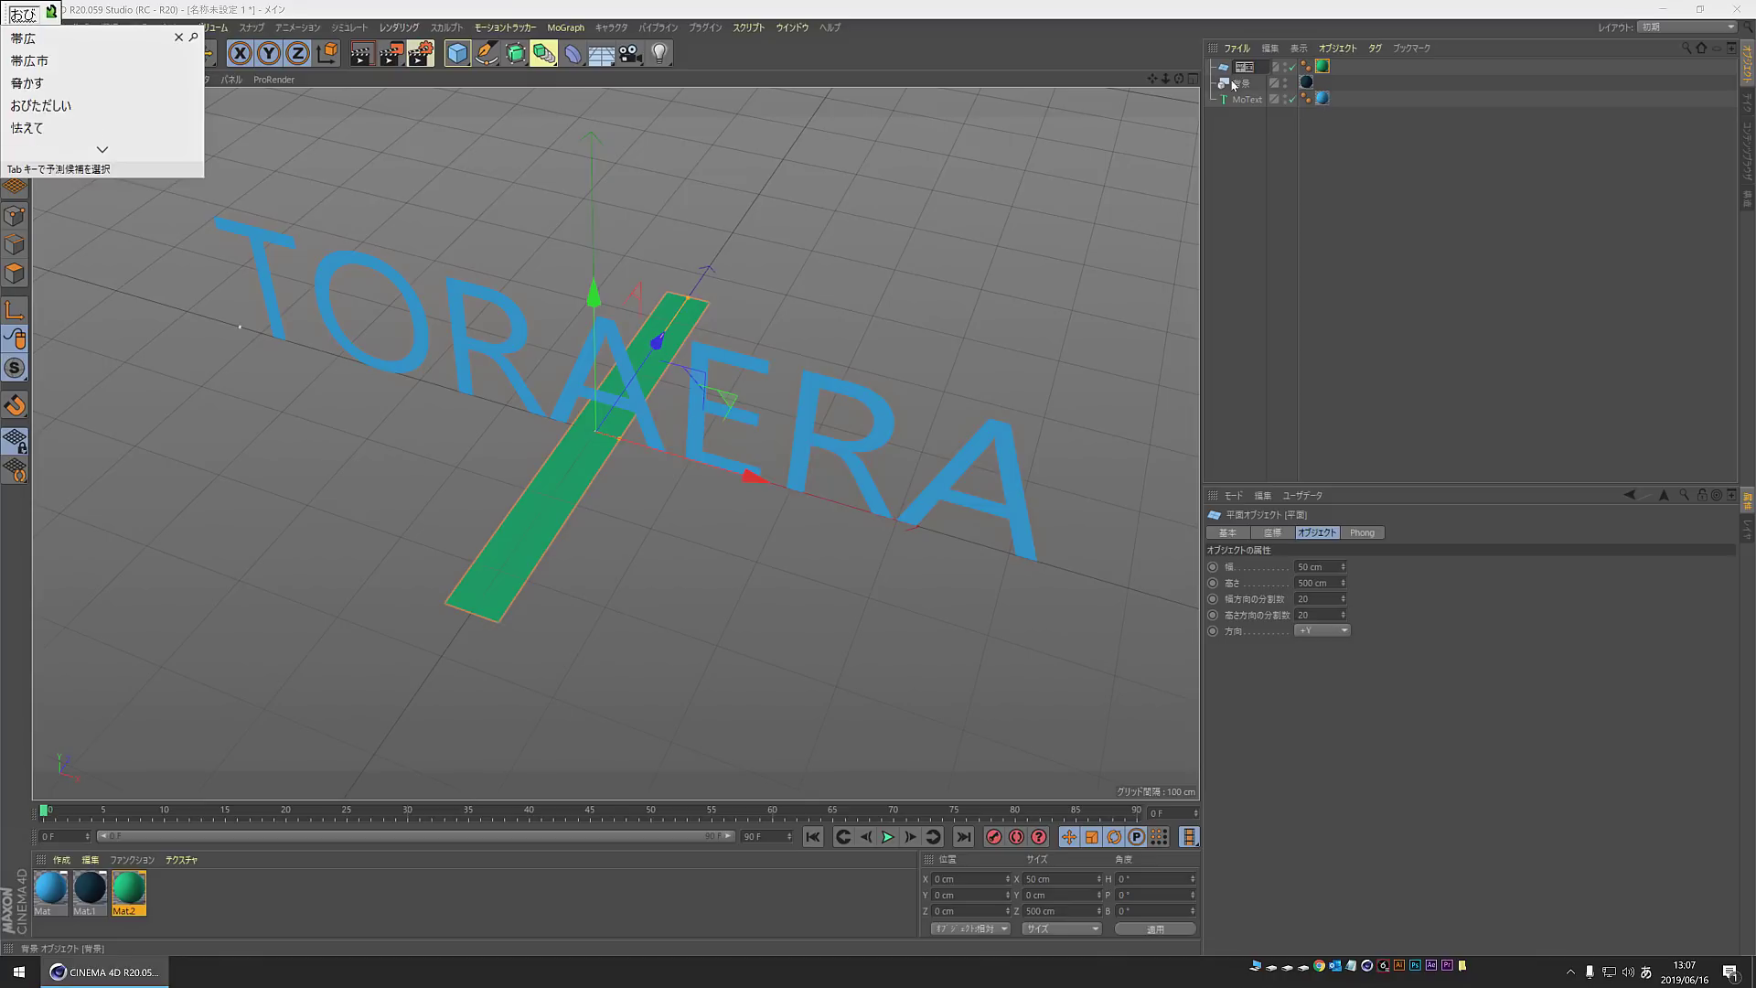
{"action": "key", "text": "space"}
{"action": "key", "text": "Return"}
{"action": "key", "text": "Return"}
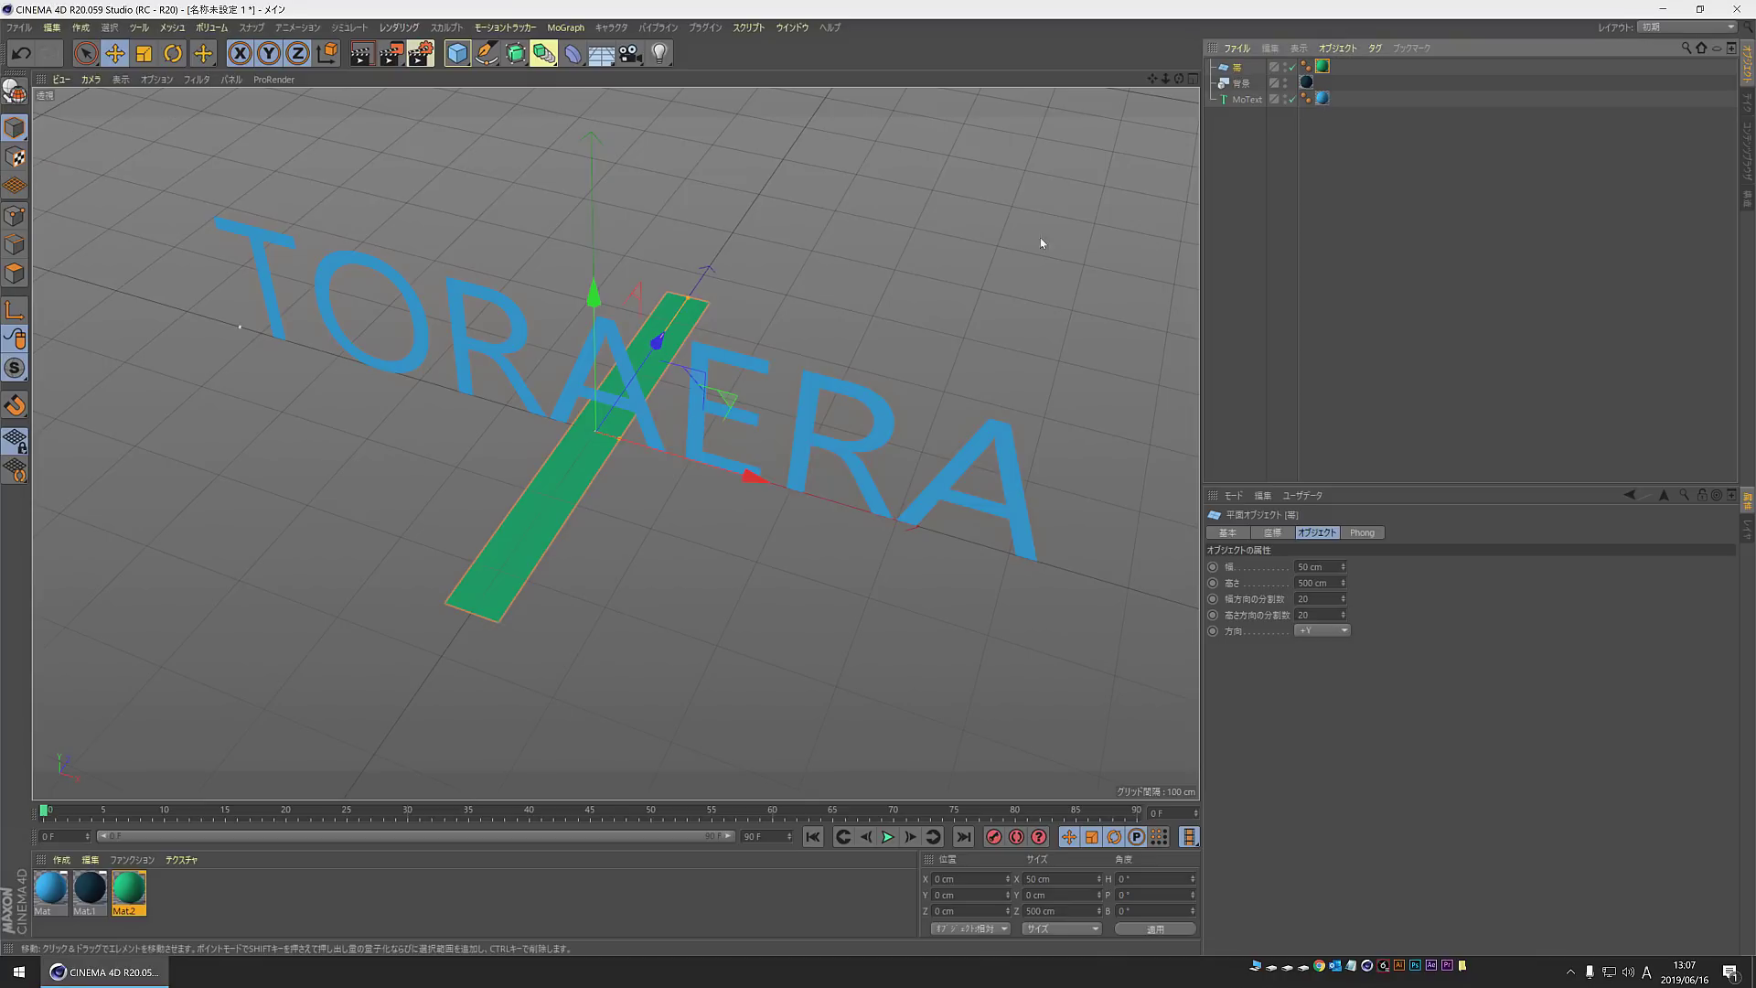
{"action": "left_click", "coordinate": [1242, 147]}
Step: Render a quick preview of the scene from a more frontal angle
{"action": "mouse_move", "coordinate": [590, 443]}
{"action": "left_mouse_down", "text": "alt"}
{"action": "mouse_move", "coordinate": [710, 454]}
{"action": "mouse_move", "coordinate": [580, 485]}
{"action": "mouse_move", "coordinate": [475, 439]}
{"action": "left_mouse_up", "text": "alt"}
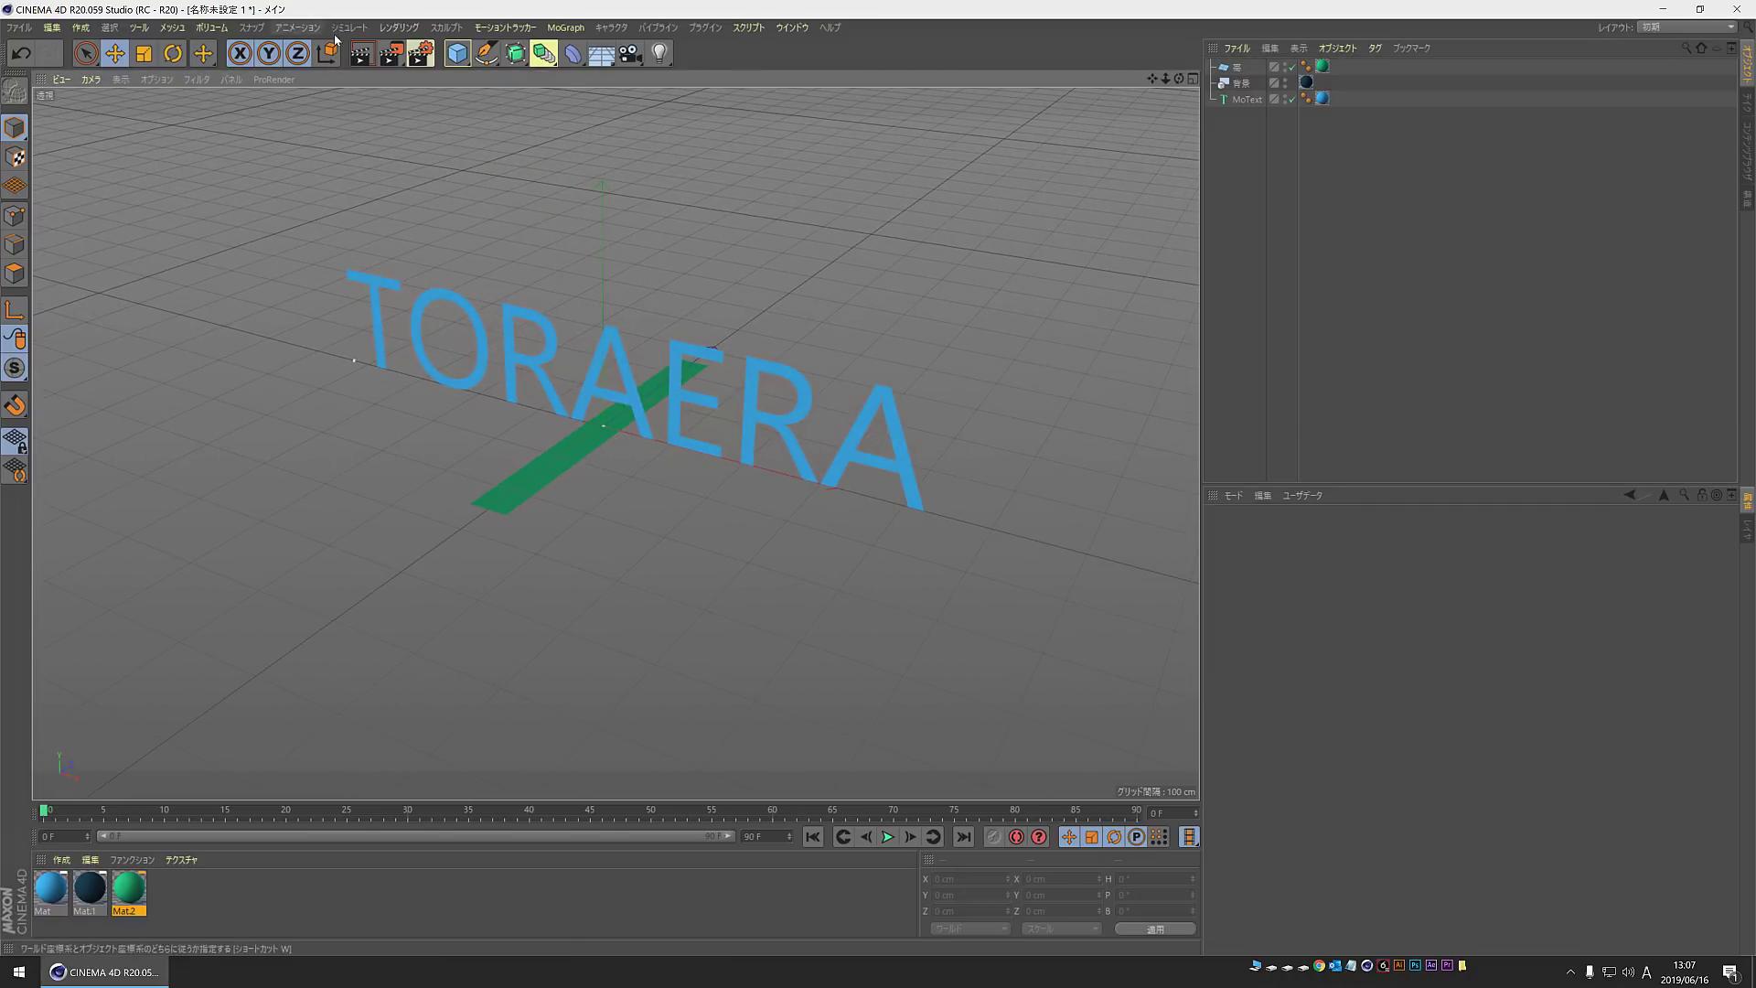
{"action": "left_click", "coordinate": [361, 53]}
{"action": "left_click", "coordinate": [660, 490]}
{"action": "mouse_move", "coordinate": [661, 490]}
{"action": "left_mouse_down", "text": "alt"}
{"action": "mouse_move", "coordinate": [710, 482]}
{"action": "mouse_move", "coordinate": [699, 498]}
{"action": "left_mouse_up", "text": "alt"}
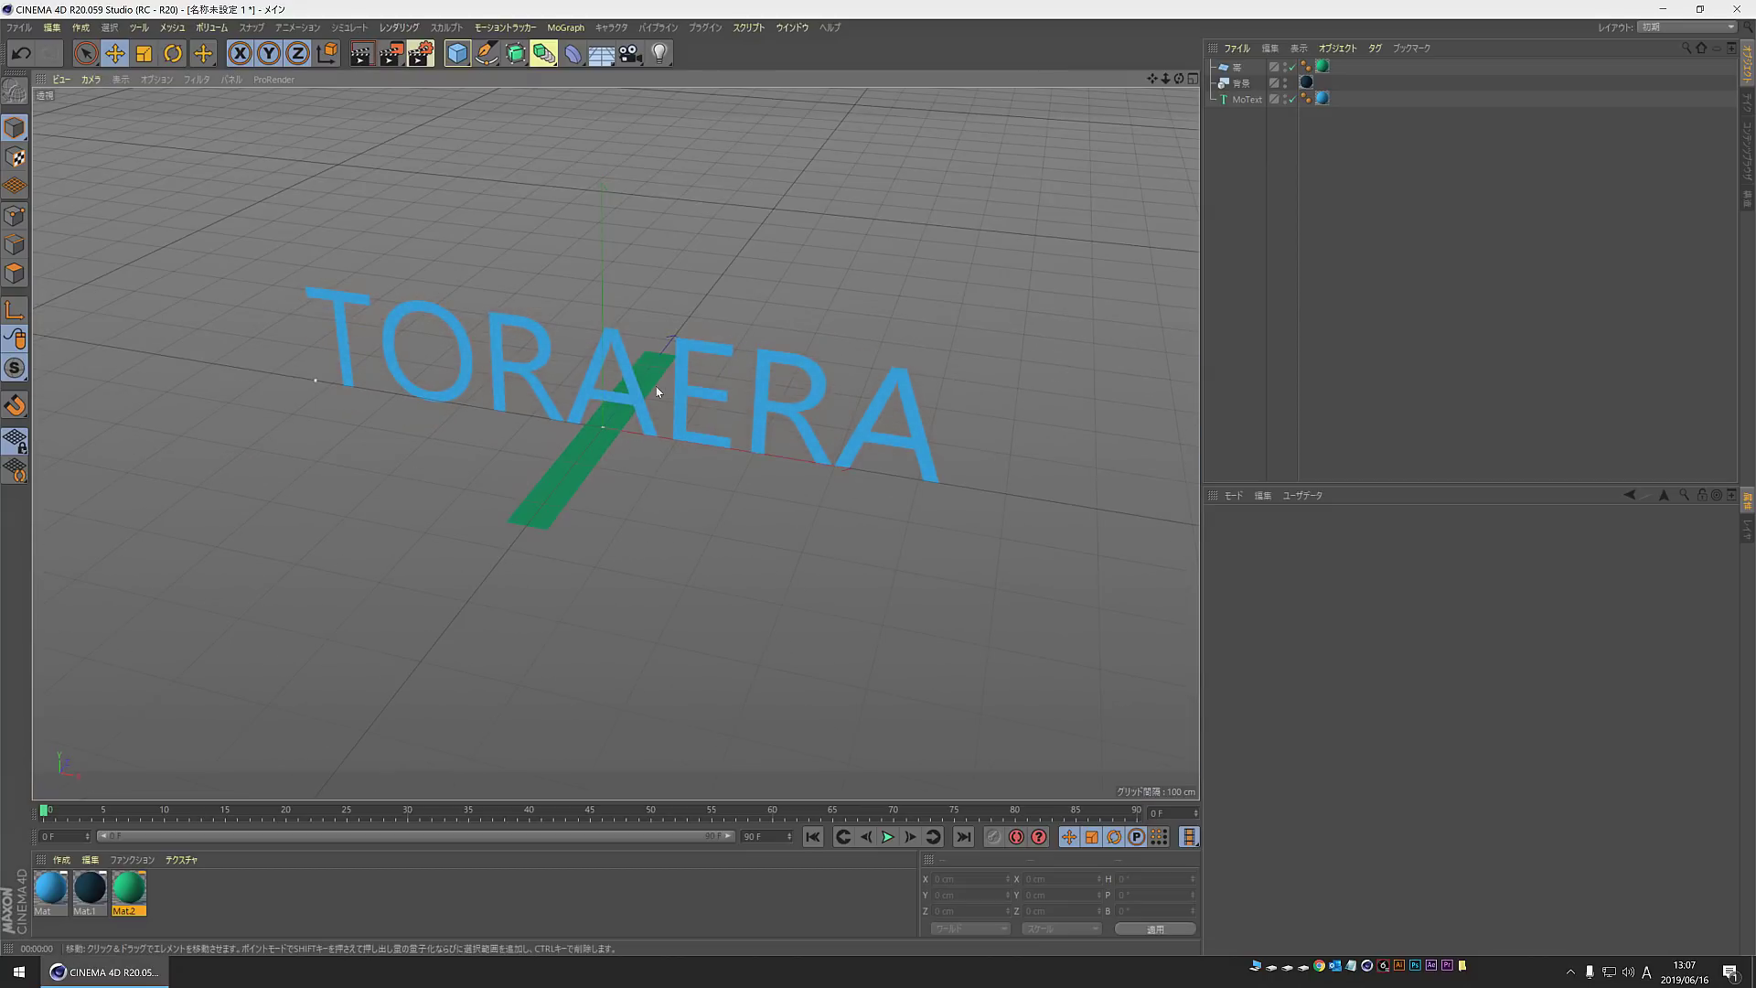
Step: Maximize the top view, zoomed out and panned to frame the text and plane
{"action": "middle_click", "coordinate": [481, 461]}
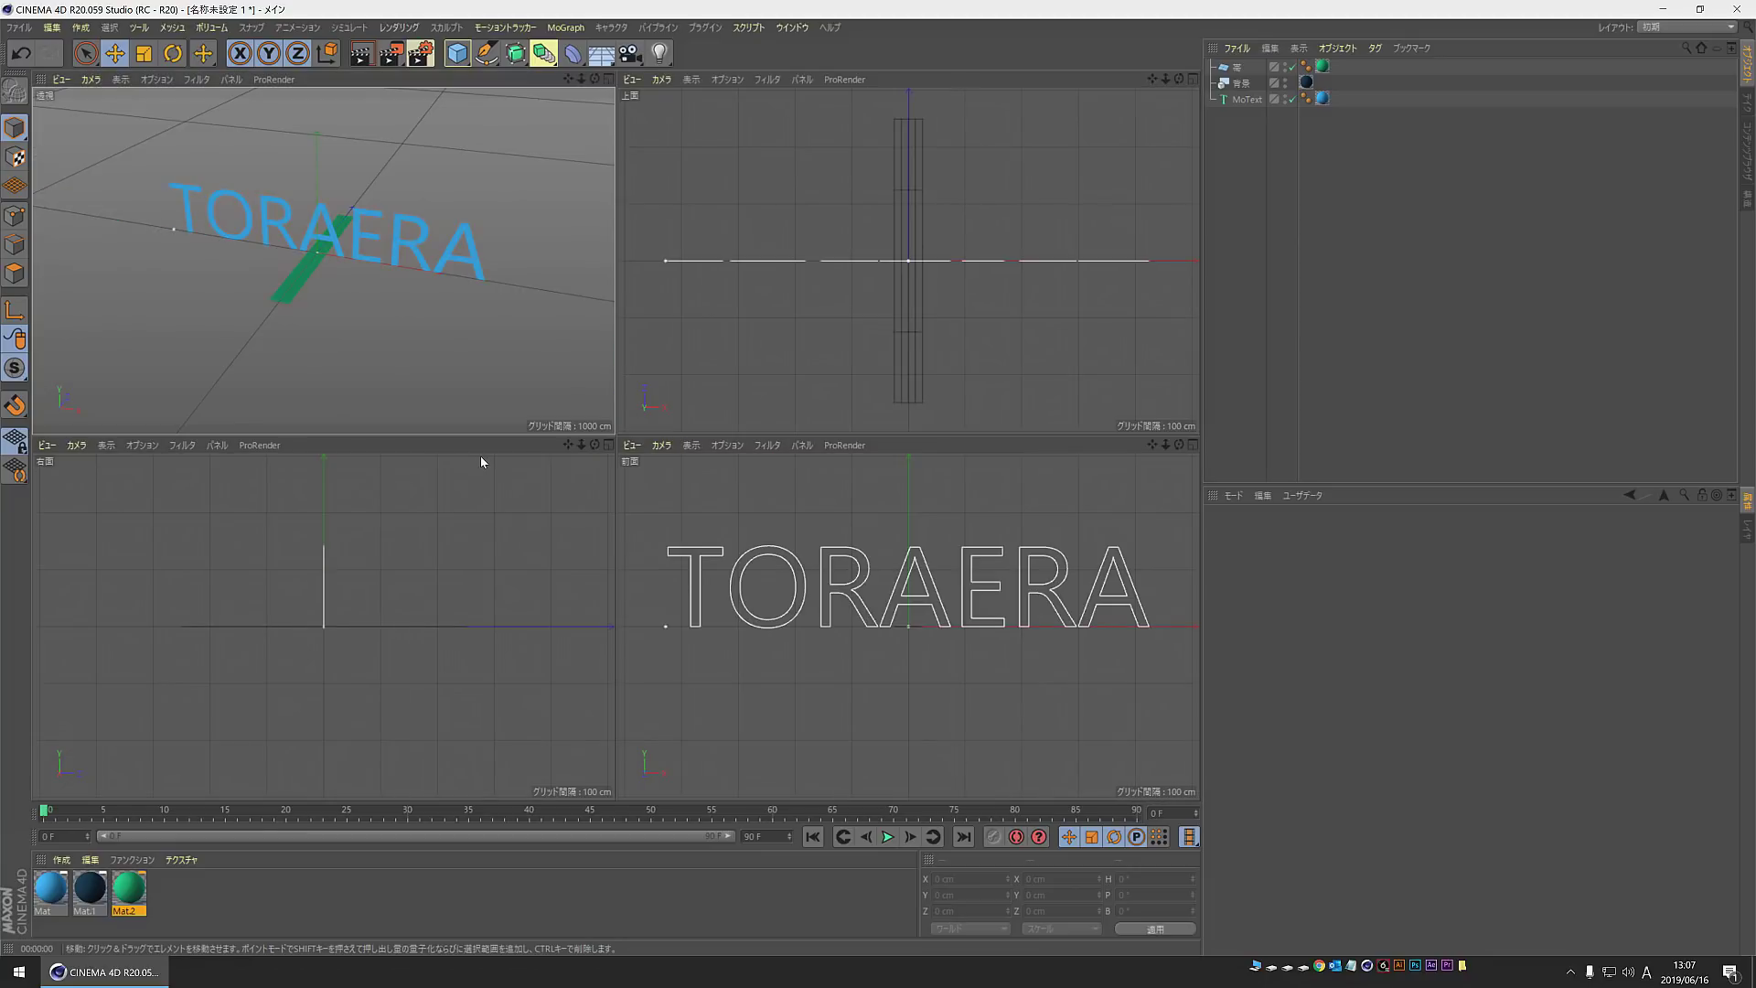
{"action": "middle_click", "coordinate": [832, 308]}
{"action": "scroll", "coordinate": [526, 356], "scroll_direction": "down", "scroll_amount": 3}
{"action": "scroll", "coordinate": [532, 359], "scroll_direction": "down", "scroll_amount": 2}
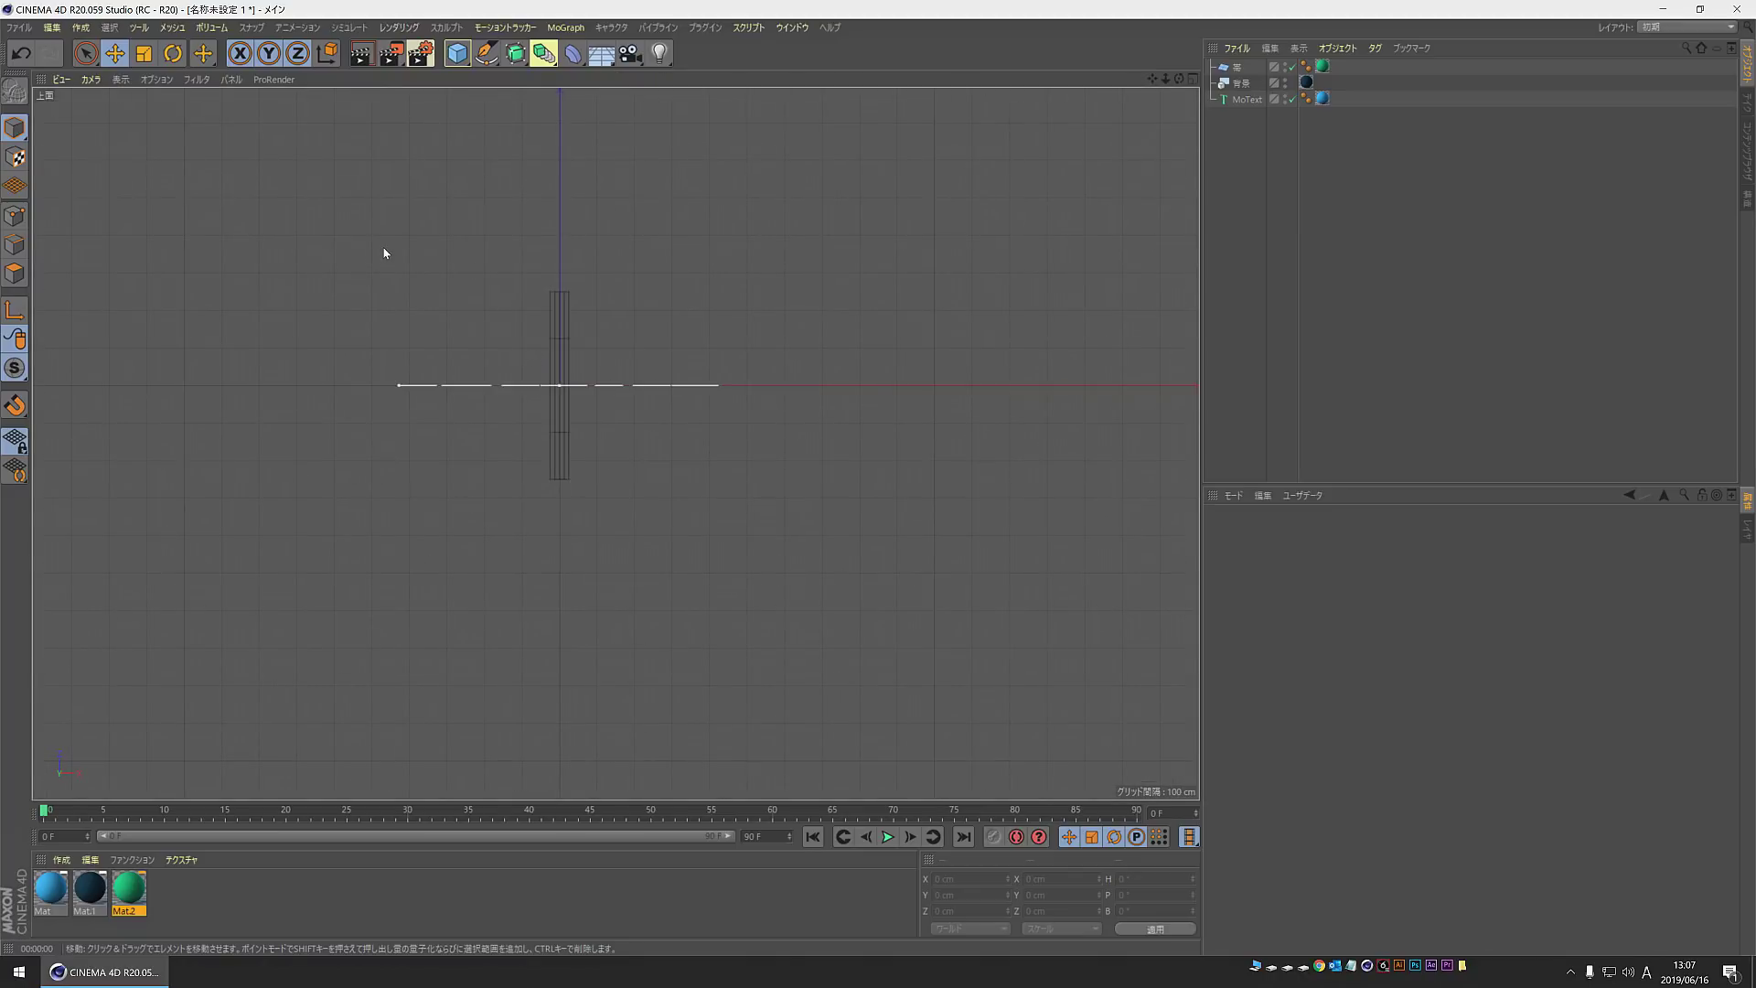
{"action": "middle_click_drag", "start_coordinate": [384, 253], "coordinate": [403, 307], "text": "alt"}
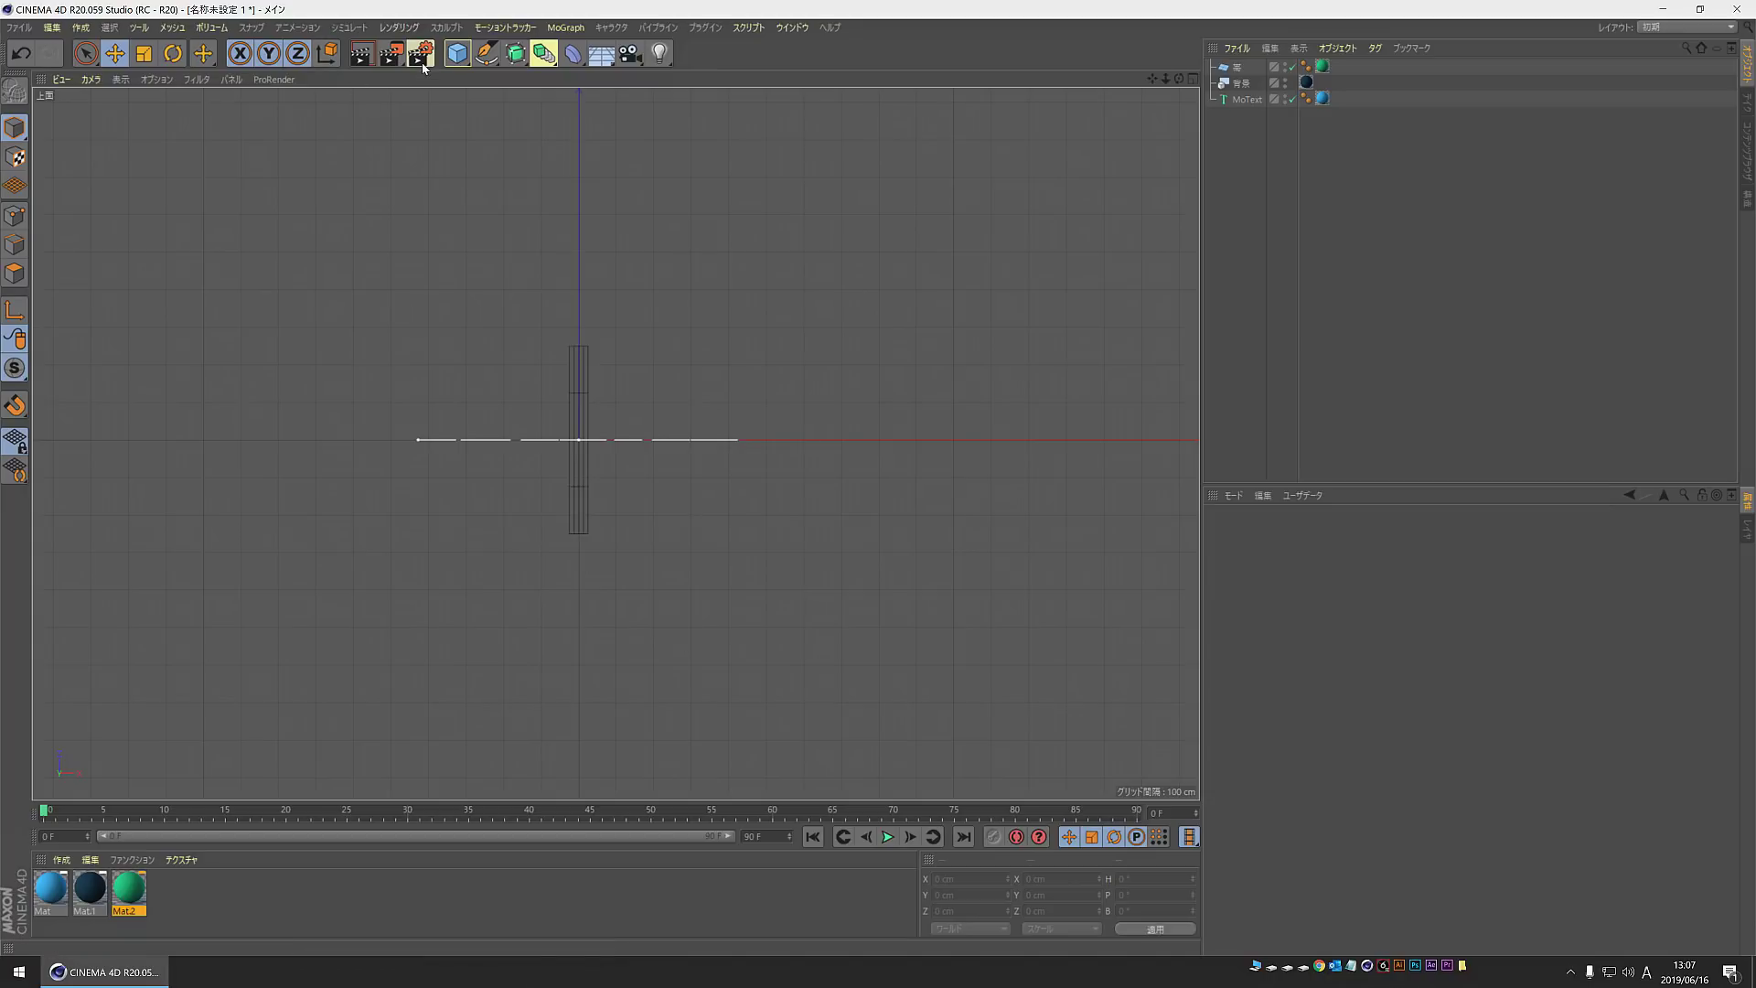
Step: Draw a three-point Bezier spline with the Pen tool looping around the text in top view
{"action": "left_click", "coordinate": [486, 53]}
{"action": "left_click", "coordinate": [552, 81]}
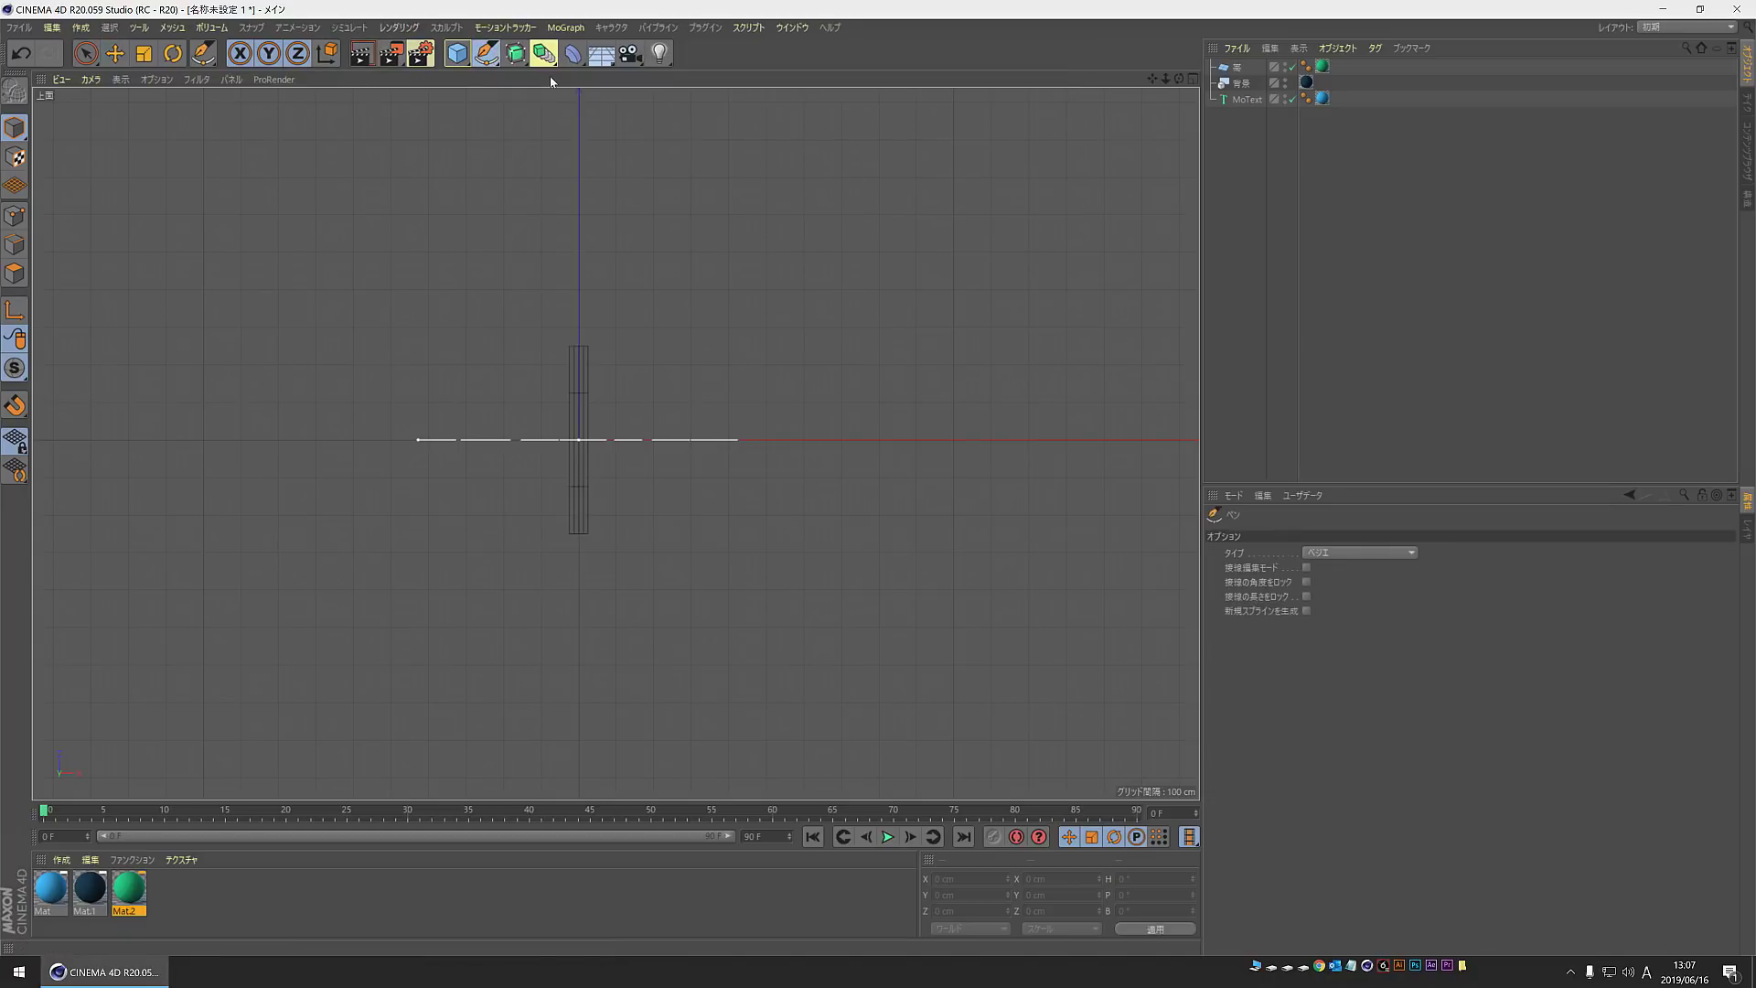
{"action": "scroll", "coordinate": [663, 455], "scroll_direction": "down", "scroll_amount": 1}
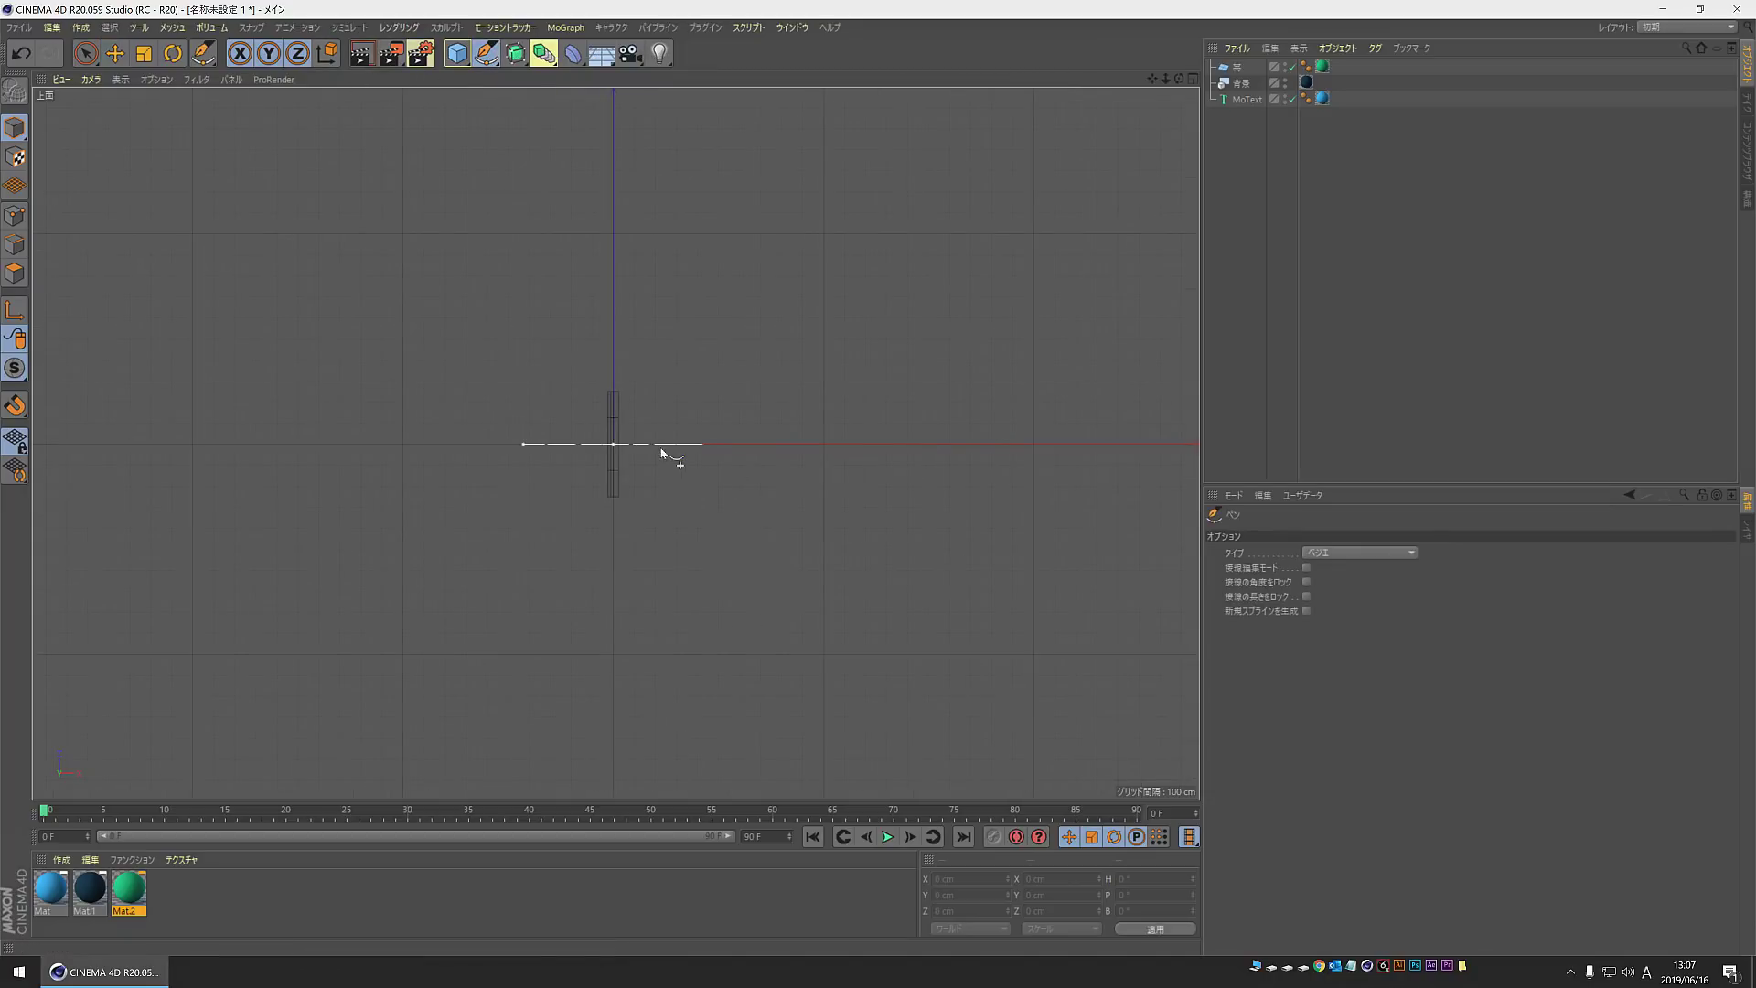
{"action": "left_click_drag", "start_coordinate": [801, 664], "coordinate": [803, 605]}
{"action": "left_click_drag", "start_coordinate": [624, 297], "coordinate": [499, 303]}
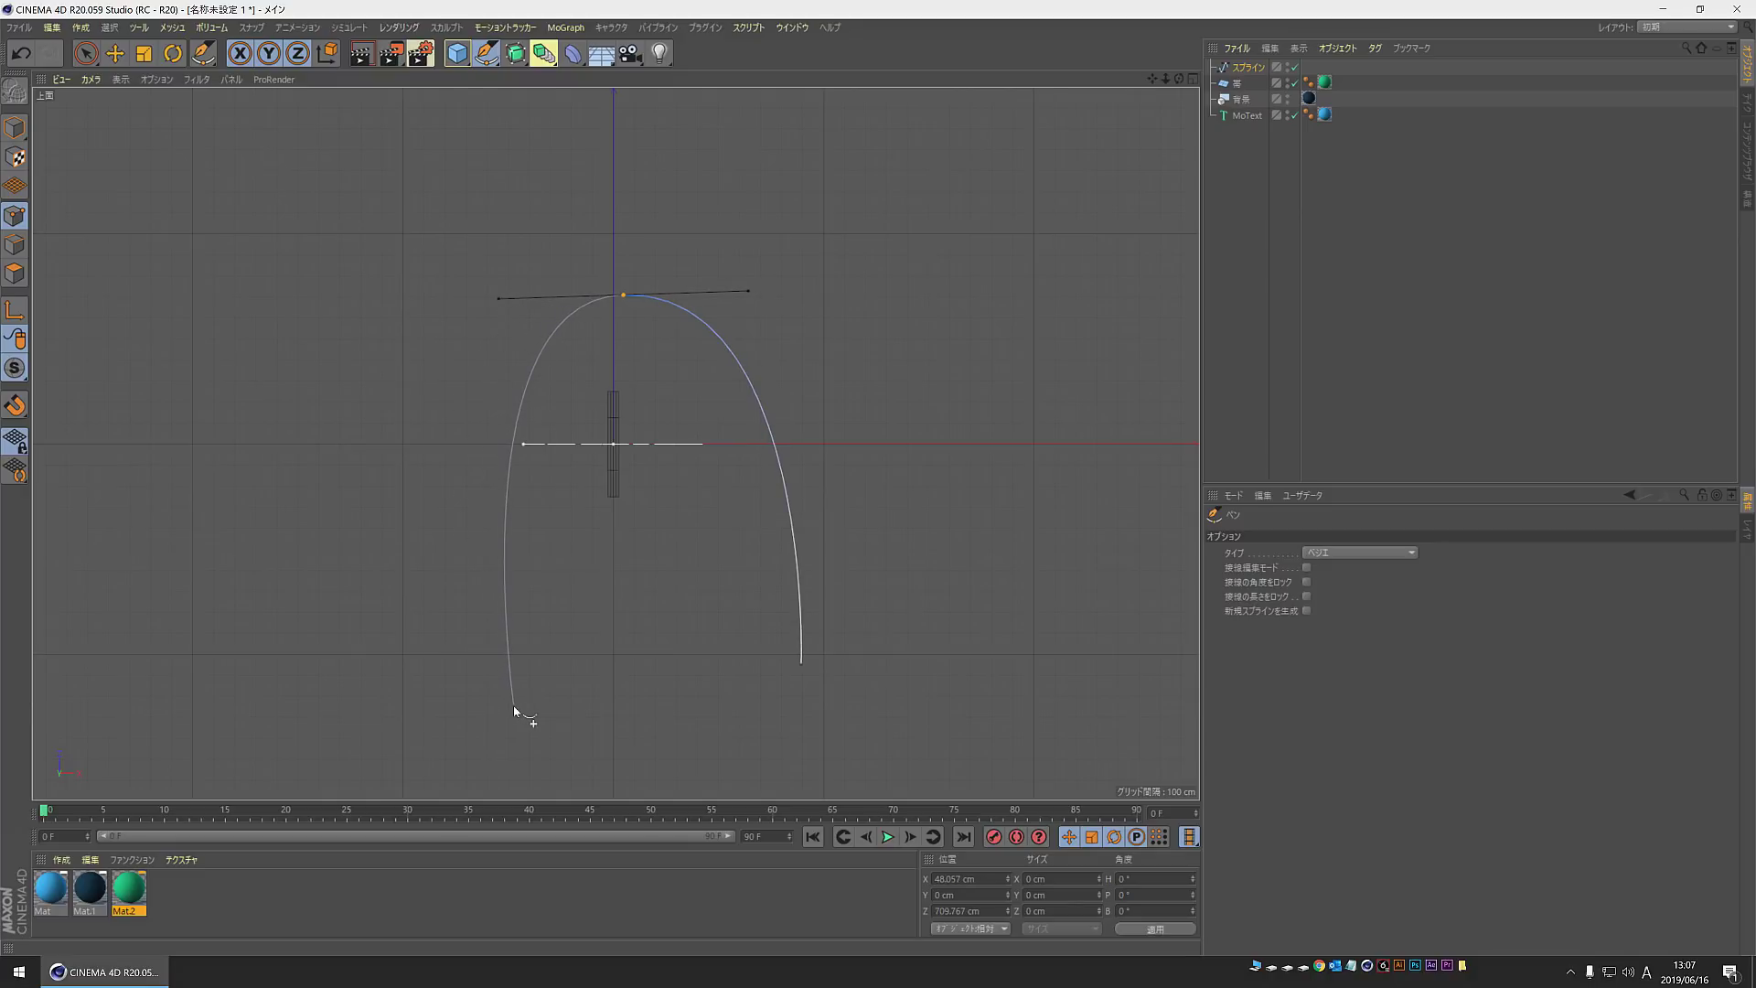
{"action": "left_click_drag", "start_coordinate": [539, 720], "coordinate": [594, 811]}
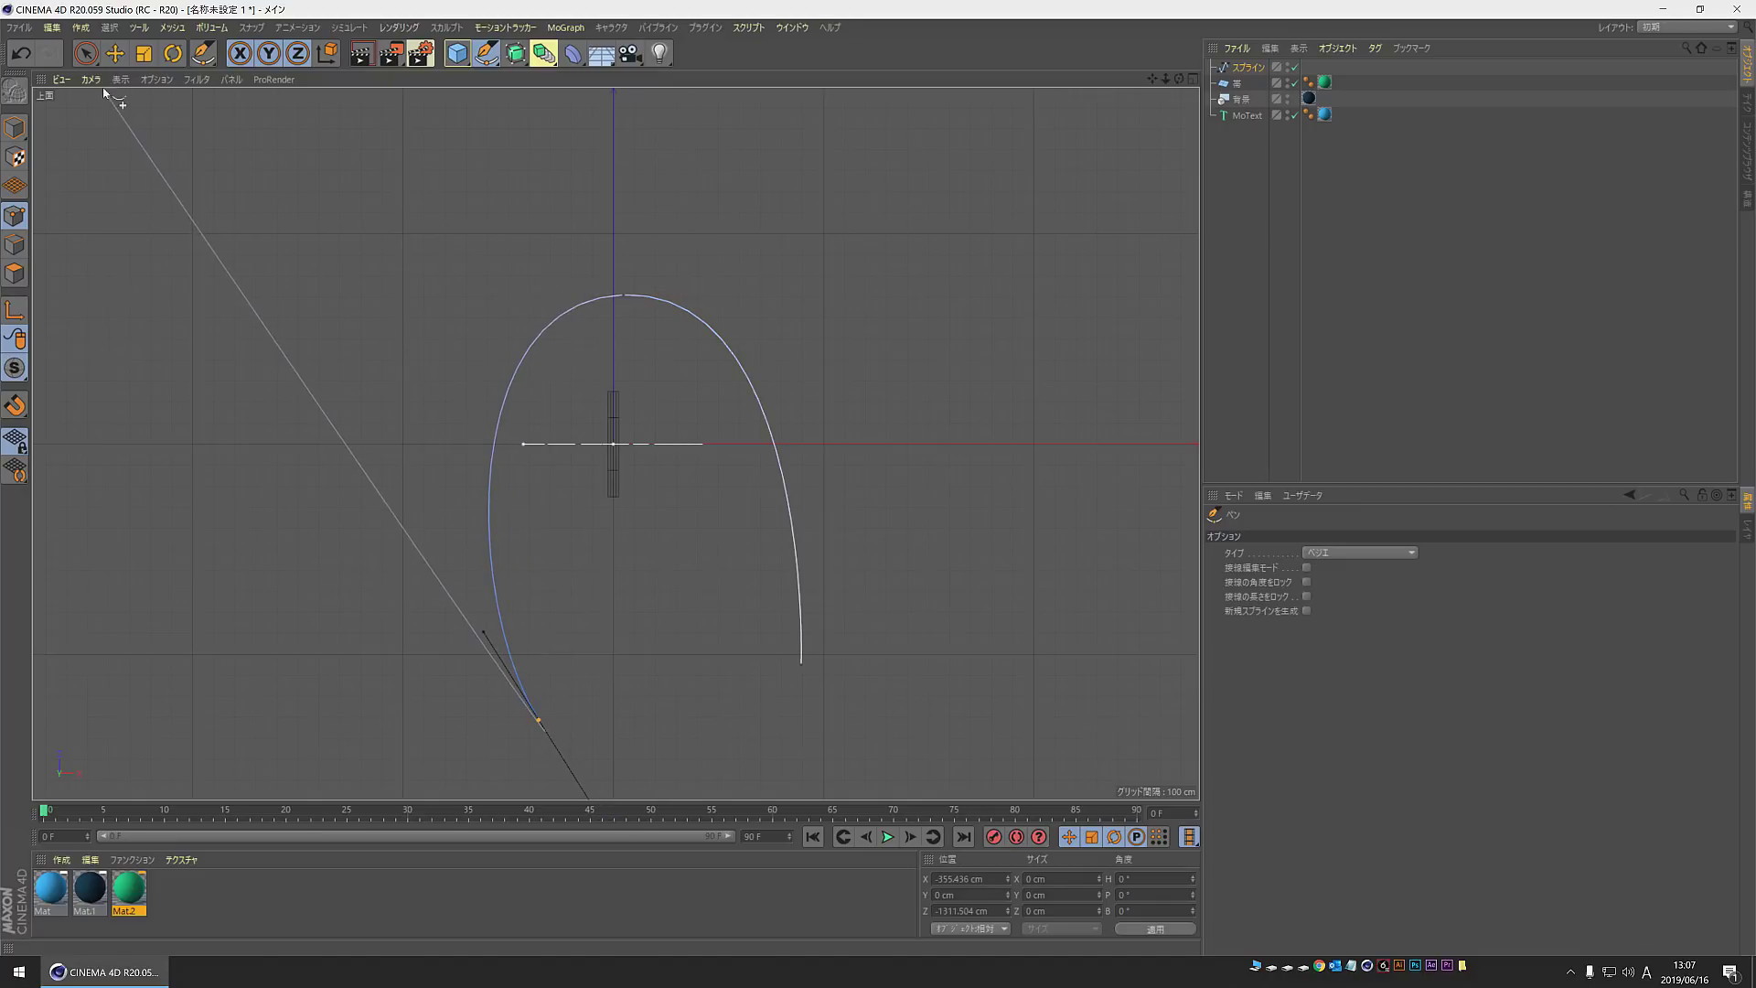
{"action": "left_click", "coordinate": [116, 54]}
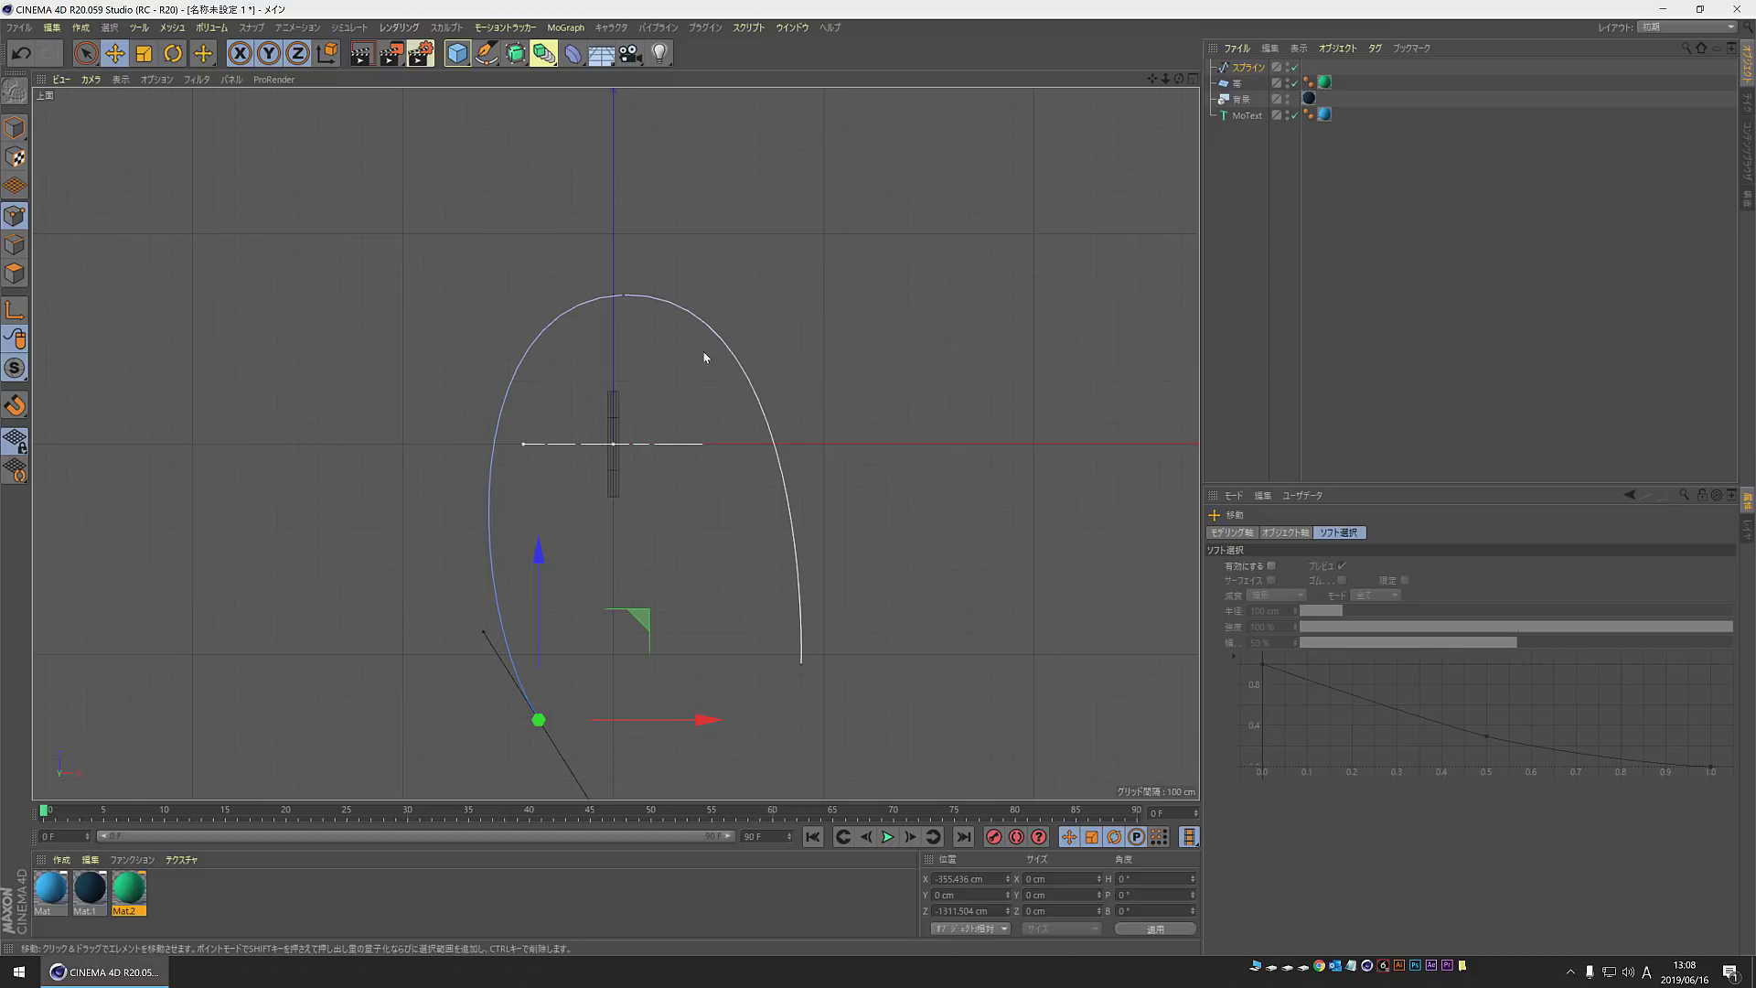
Step: In the perspective view, lower the spline's endpoints below ground and raise its top point
{"action": "middle_click", "coordinate": [833, 328]}
{"action": "middle_click", "coordinate": [409, 358]}
{"action": "scroll", "coordinate": [770, 485], "scroll_direction": "down", "scroll_amount": 5}
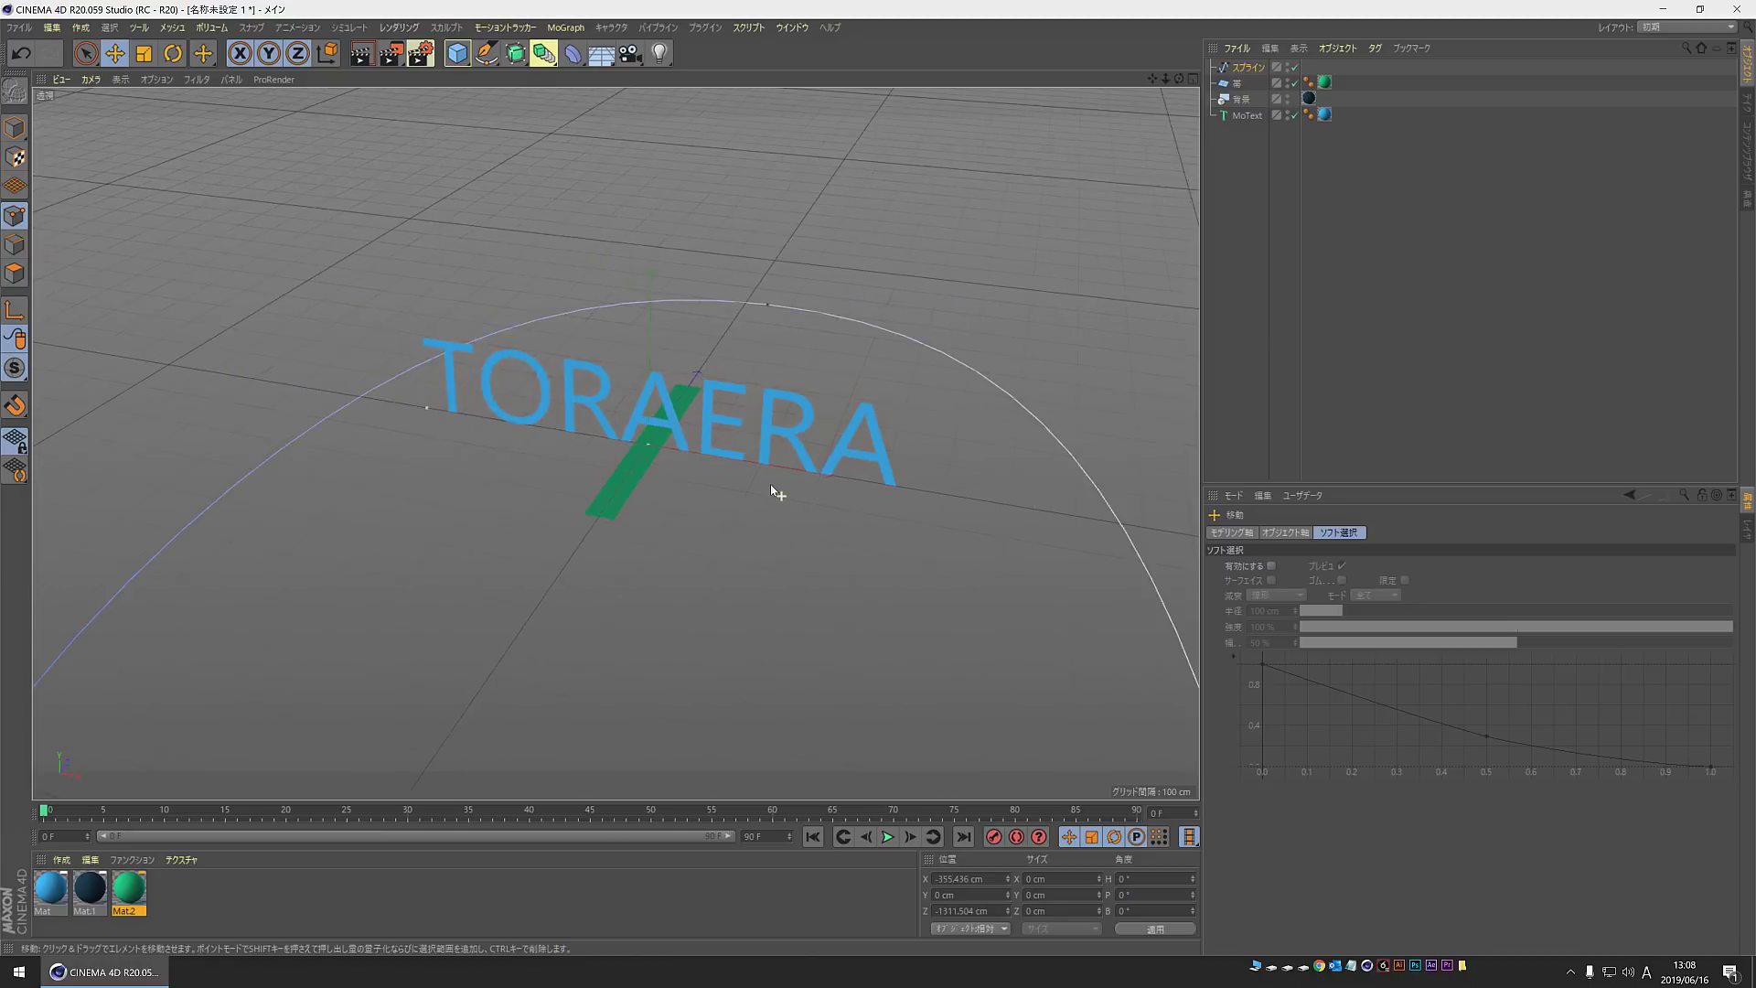
{"action": "mouse_move", "coordinate": [697, 609]}
{"action": "left_mouse_down", "text": "alt"}
{"action": "mouse_move", "coordinate": [655, 542]}
{"action": "mouse_move", "coordinate": [700, 509]}
{"action": "mouse_move", "coordinate": [761, 543]}
{"action": "mouse_move", "coordinate": [658, 600]}
{"action": "mouse_move", "coordinate": [797, 609]}
{"action": "mouse_move", "coordinate": [854, 545]}
{"action": "mouse_move", "coordinate": [643, 580]}
{"action": "mouse_move", "coordinate": [705, 535]}
{"action": "left_mouse_up", "text": "alt"}
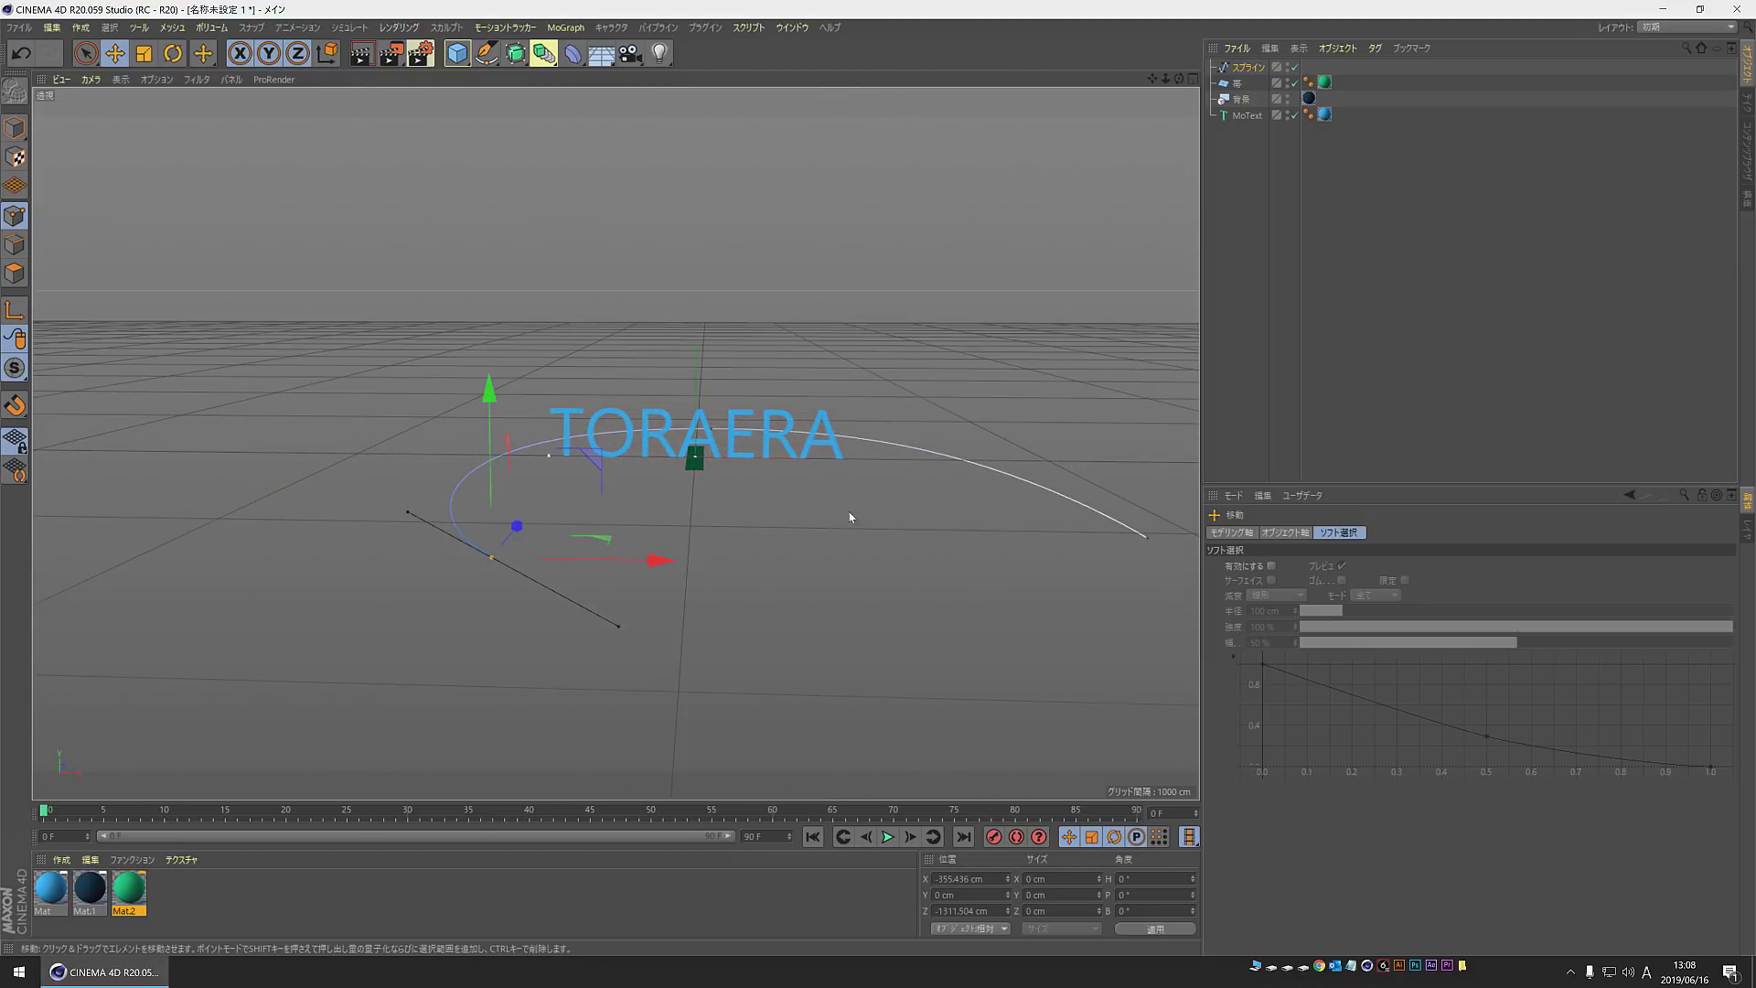
{"action": "middle_click_drag", "start_coordinate": [871, 515], "coordinate": [737, 516], "text": "alt"}
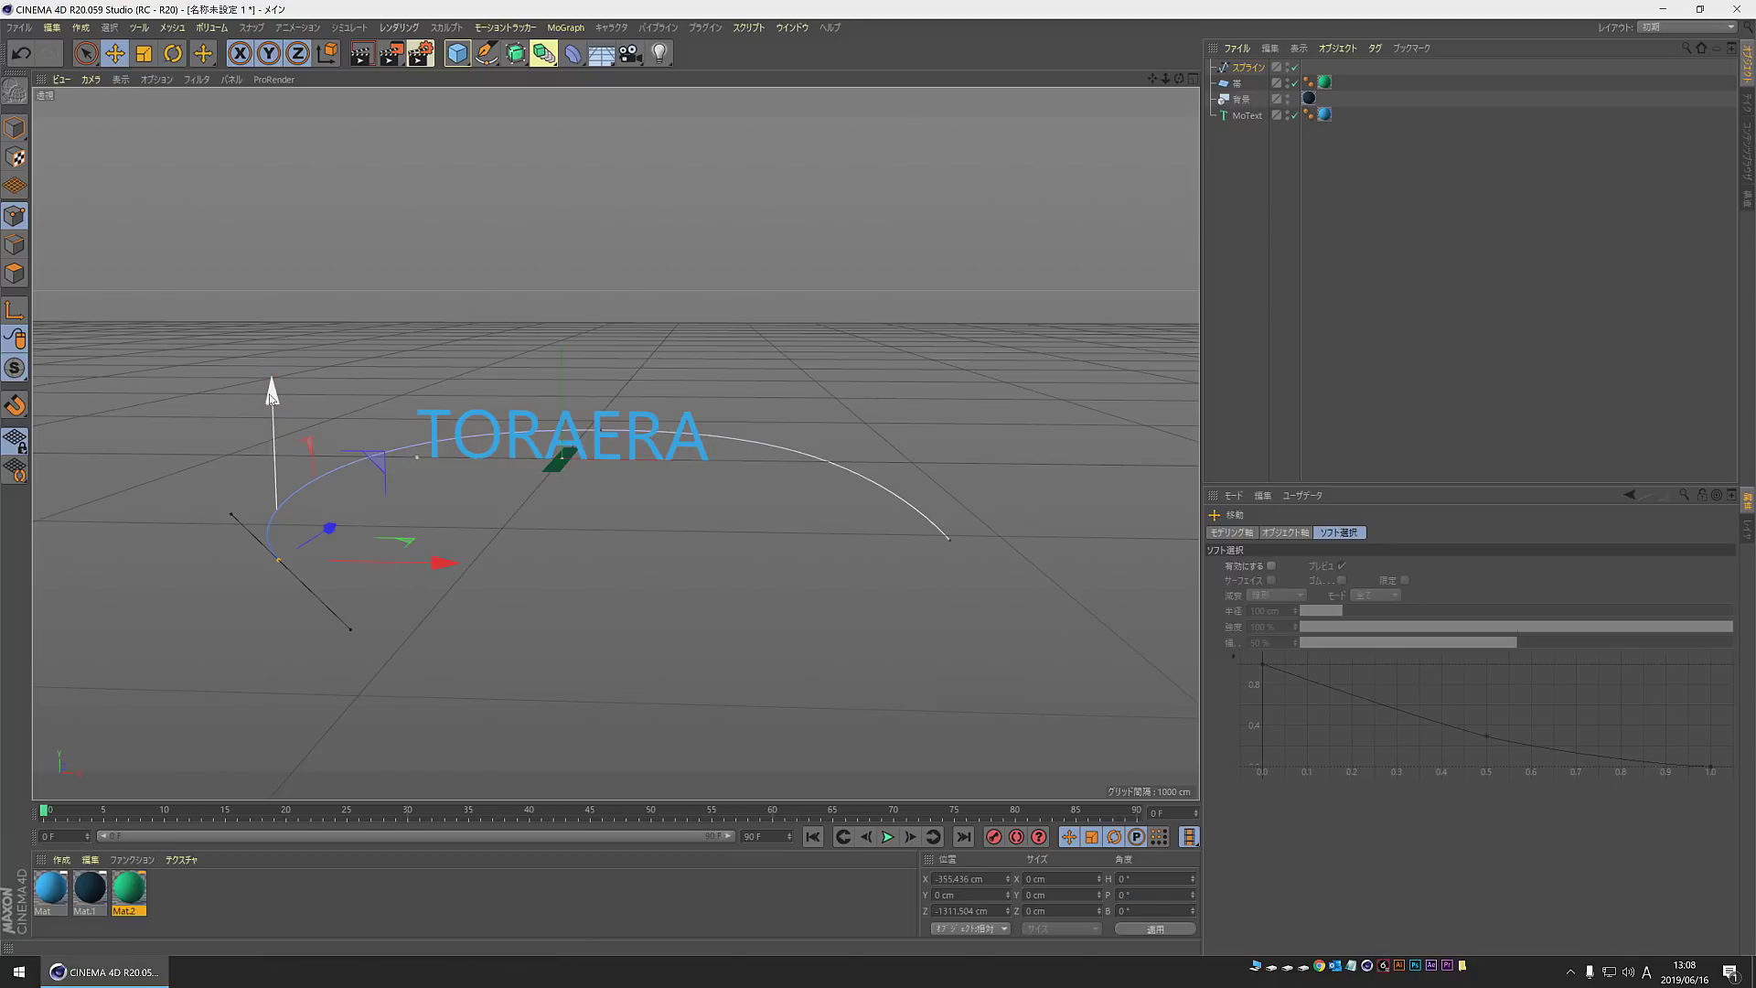
{"action": "left_click_drag", "start_coordinate": [272, 398], "coordinate": [280, 641]}
{"action": "left_click_drag", "start_coordinate": [451, 796], "coordinate": [529, 796]}
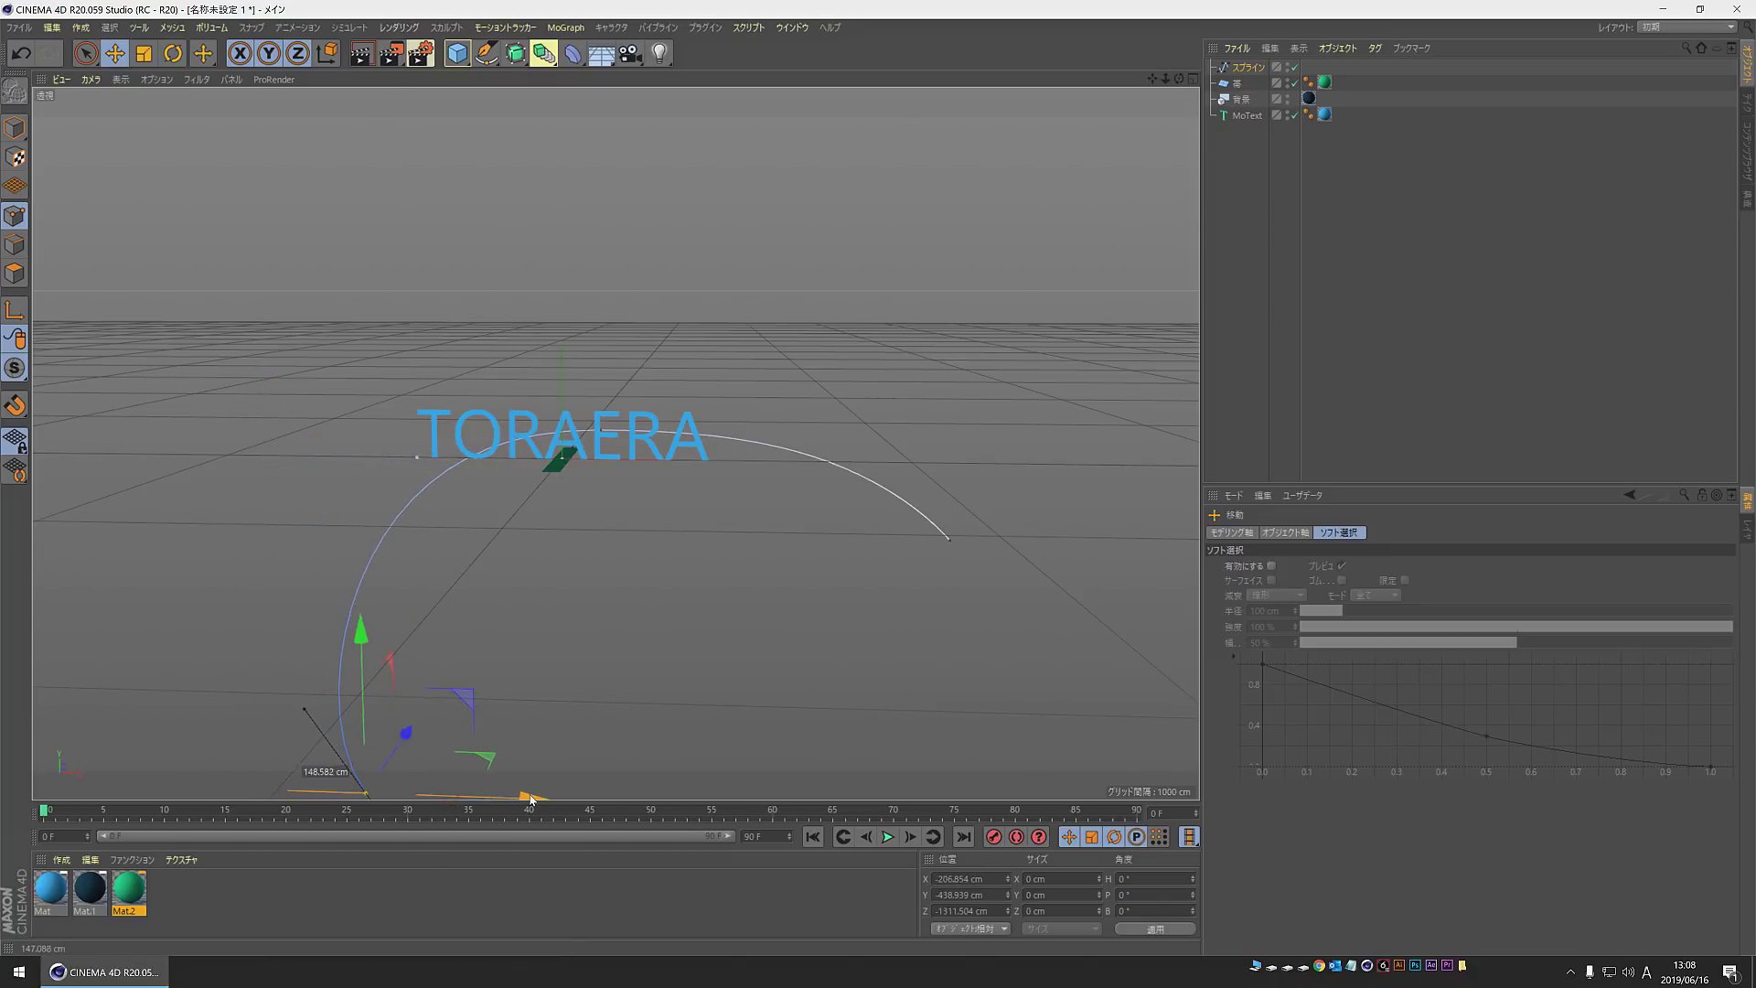
{"action": "left_click", "coordinate": [949, 543]}
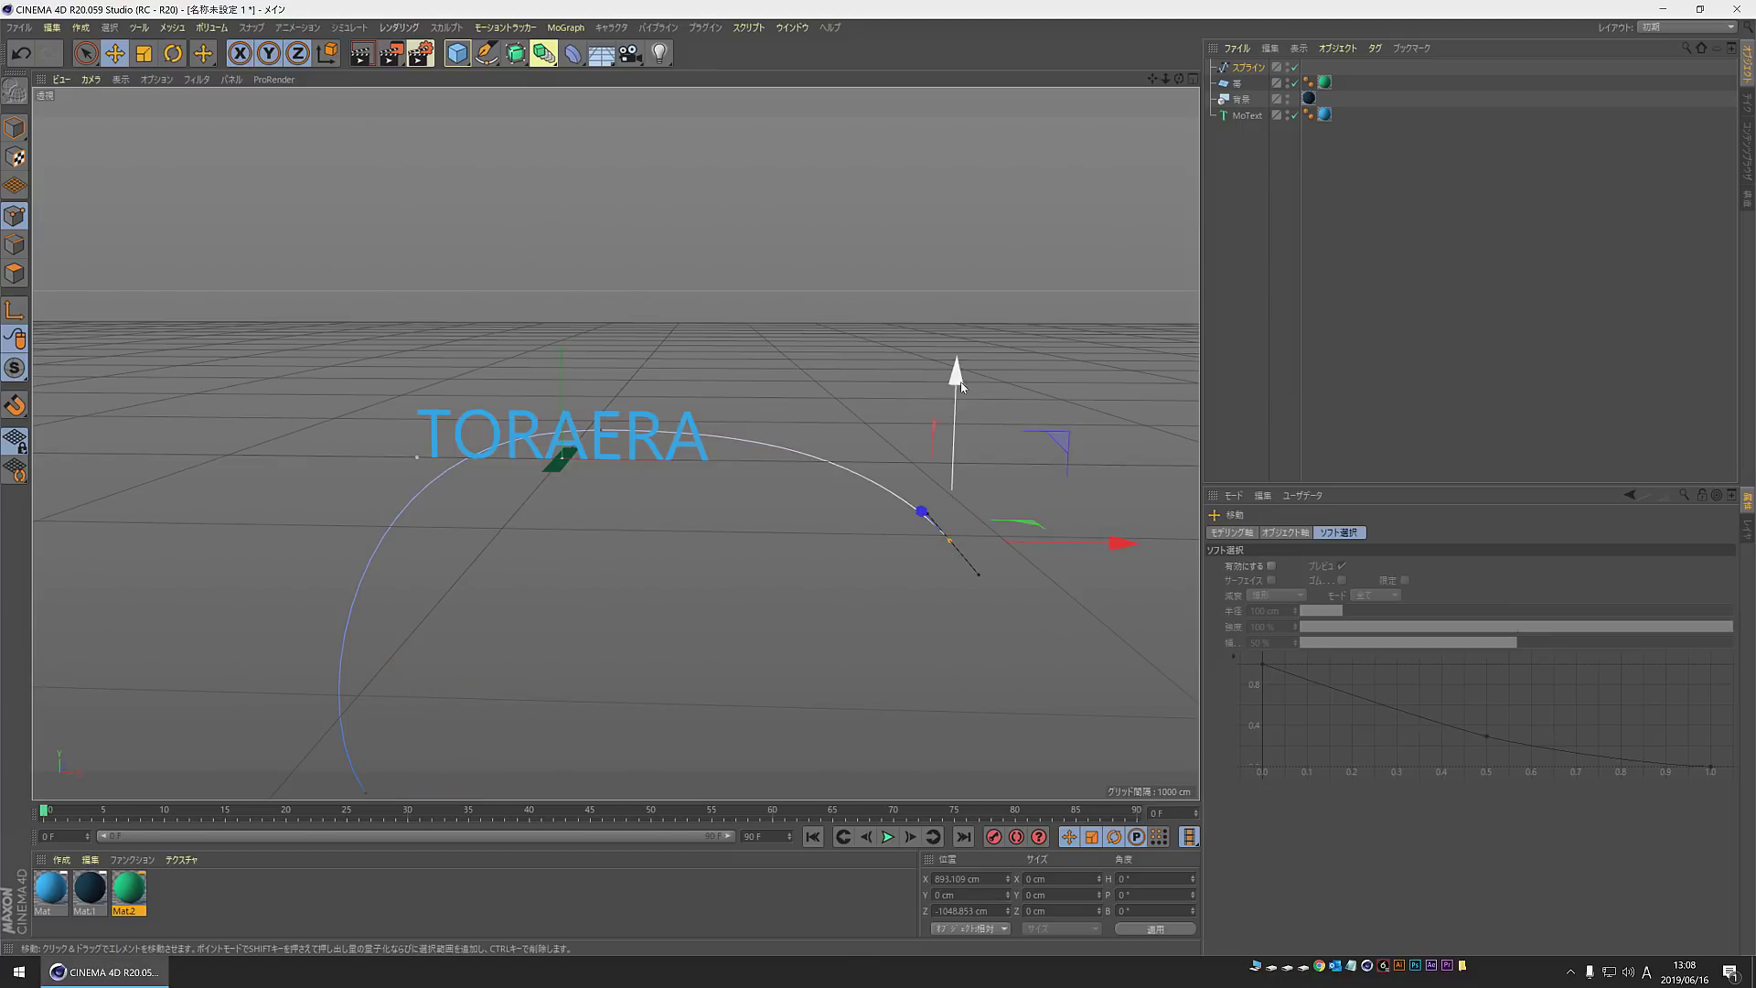
{"action": "mouse_move", "coordinate": [957, 386]}
{"action": "left_mouse_down"}
{"action": "mouse_move", "coordinate": [700, 651]}
{"action": "mouse_move", "coordinate": [713, 701]}
{"action": "left_mouse_up"}
{"action": "left_click", "coordinate": [501, 385]}
{"action": "left_click_drag", "start_coordinate": [493, 216], "coordinate": [494, 109]}
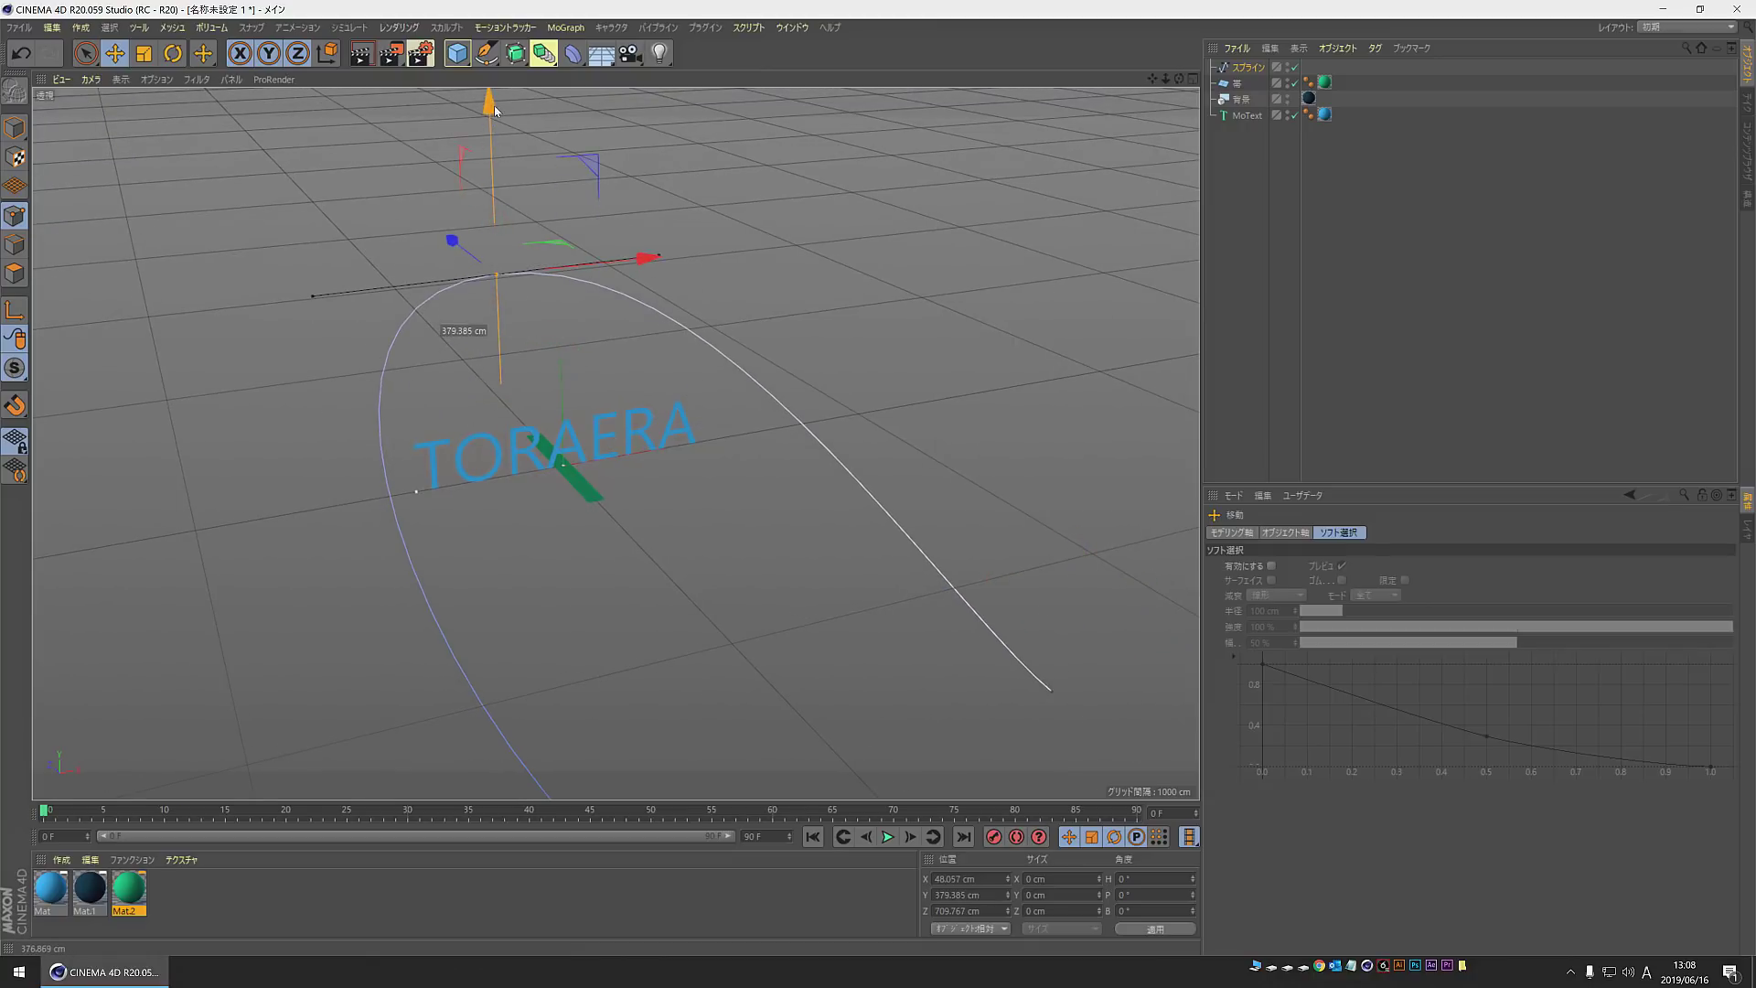
Step: Shift the other endpoint right and pull out tangent handles to round the arch
{"action": "left_click_drag", "start_coordinate": [640, 521], "coordinate": [424, 703], "text": "alt"}
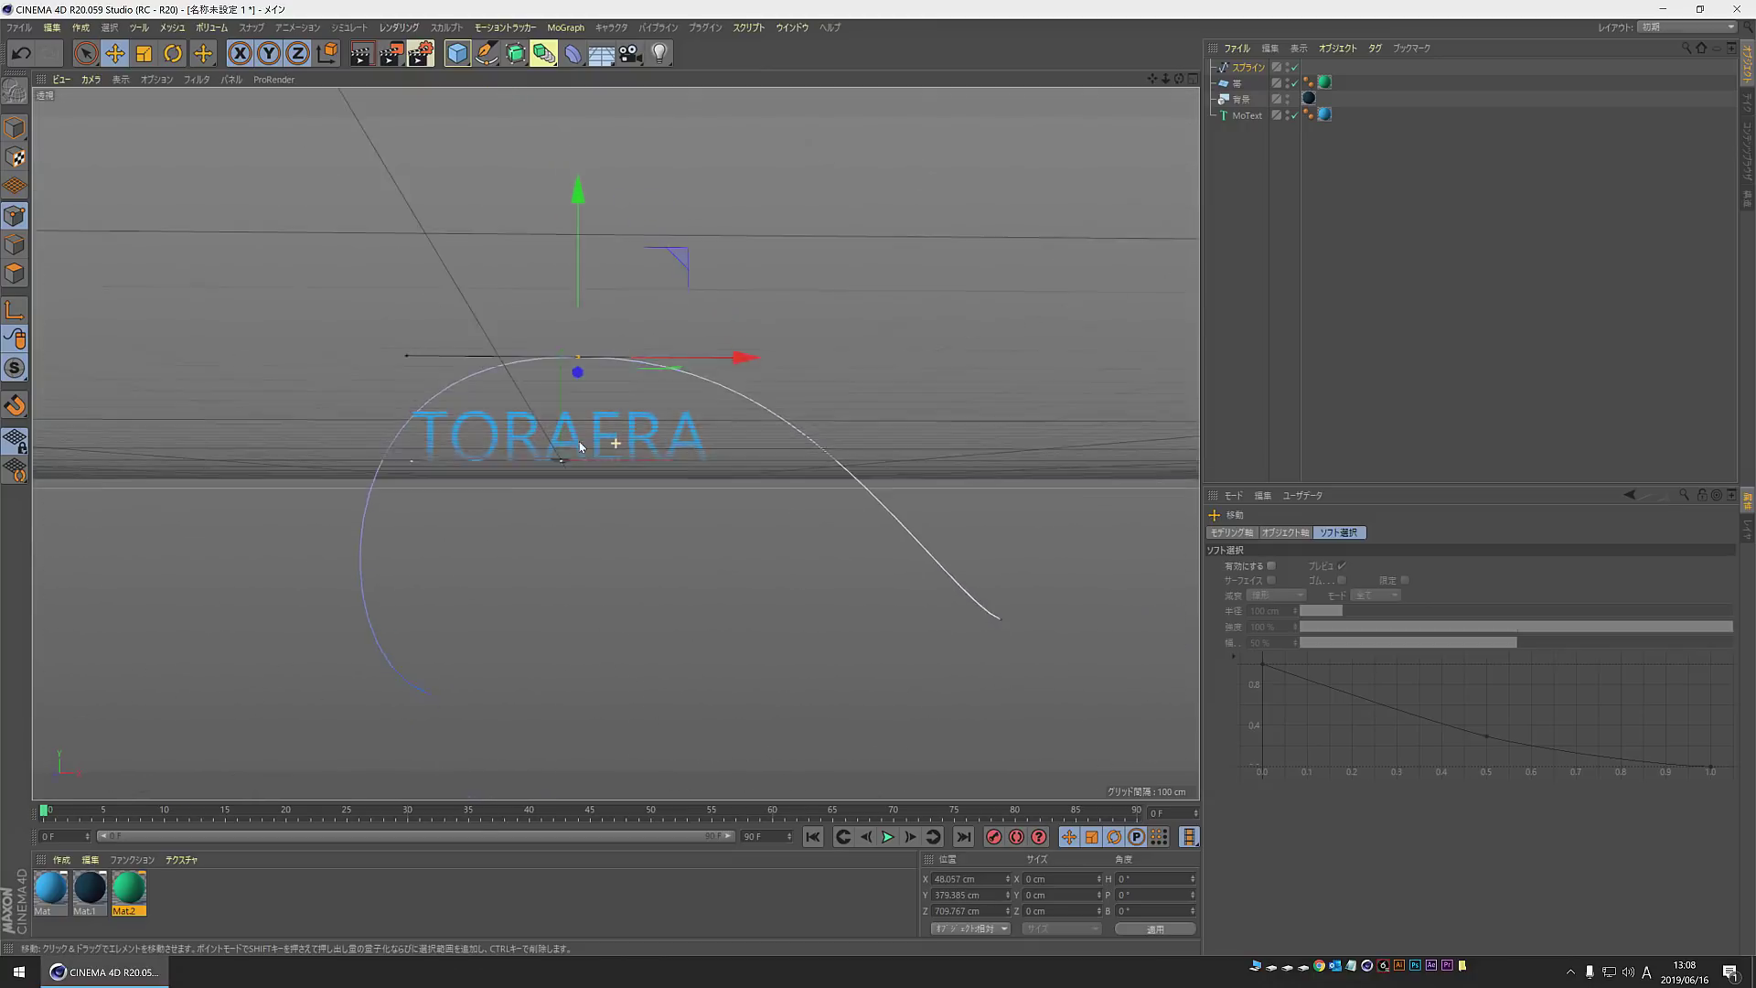
{"action": "left_click", "coordinate": [430, 678]}
{"action": "mouse_move", "coordinate": [595, 677]}
{"action": "left_mouse_down"}
{"action": "mouse_move", "coordinate": [870, 679]}
{"action": "mouse_move", "coordinate": [521, 702]}
{"action": "left_mouse_up"}
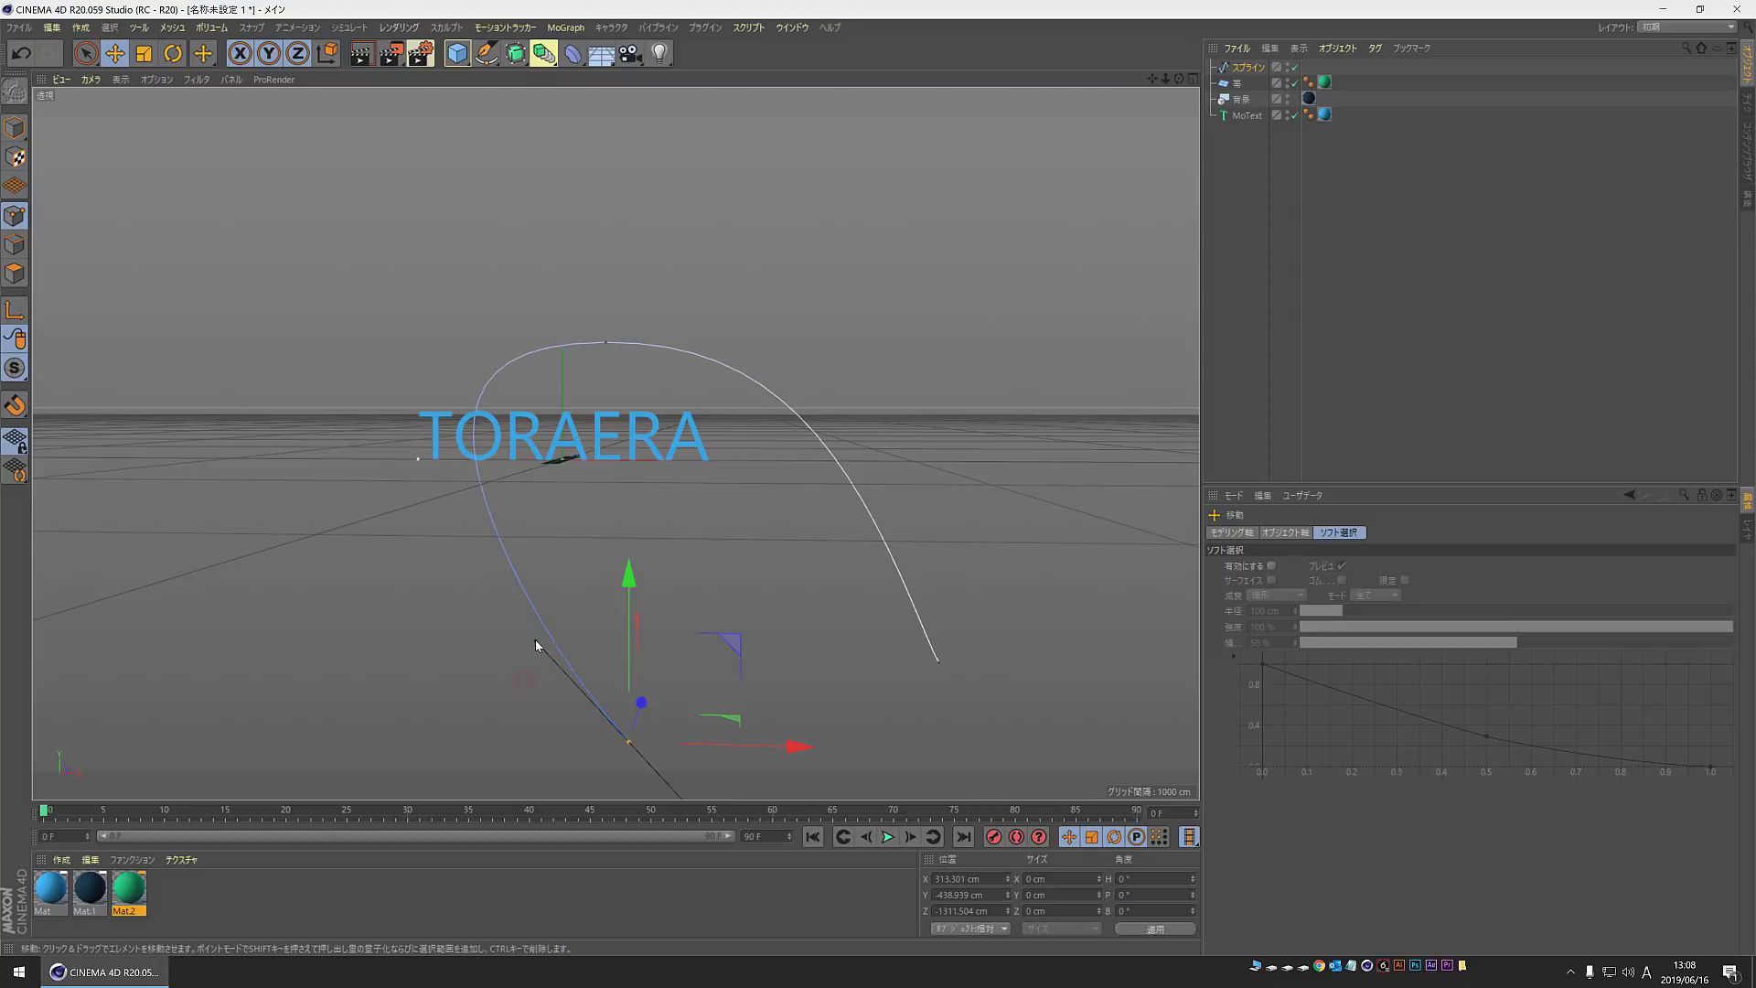
{"action": "mouse_move", "coordinate": [553, 607]}
{"action": "left_mouse_down", "text": "alt"}
{"action": "mouse_move", "coordinate": [723, 518]}
{"action": "mouse_move", "coordinate": [644, 455]}
{"action": "left_mouse_up", "text": "alt"}
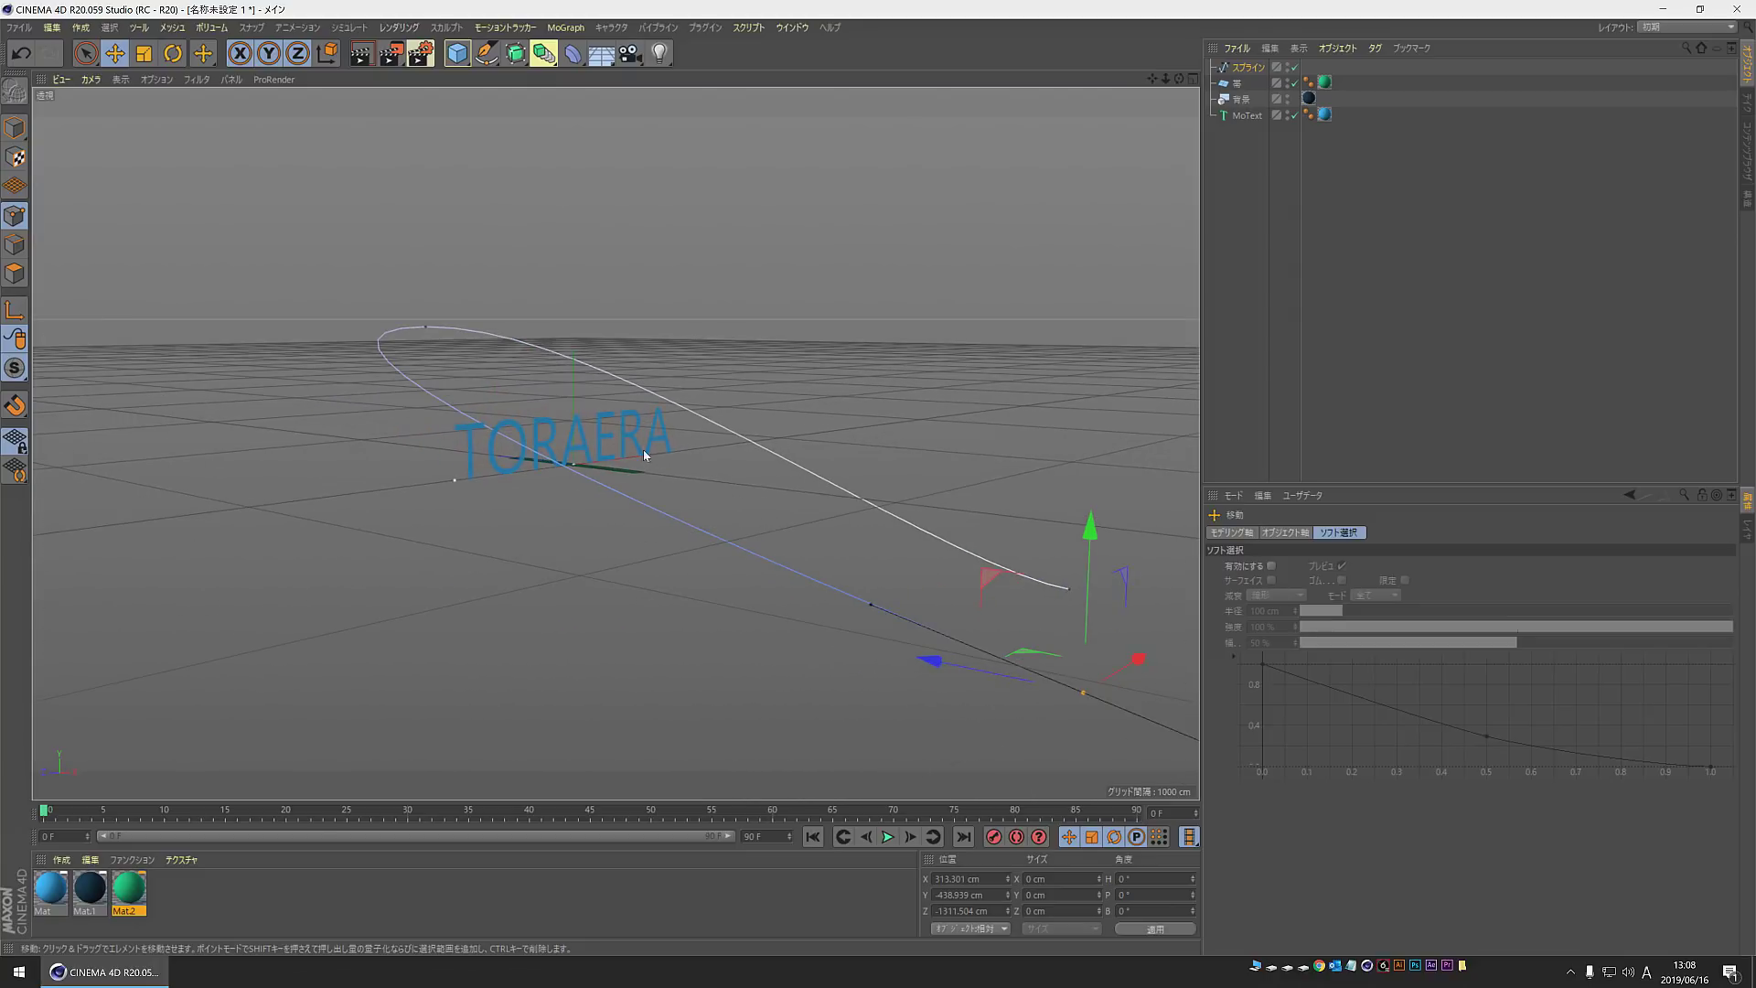
{"action": "left_click", "coordinate": [428, 327]}
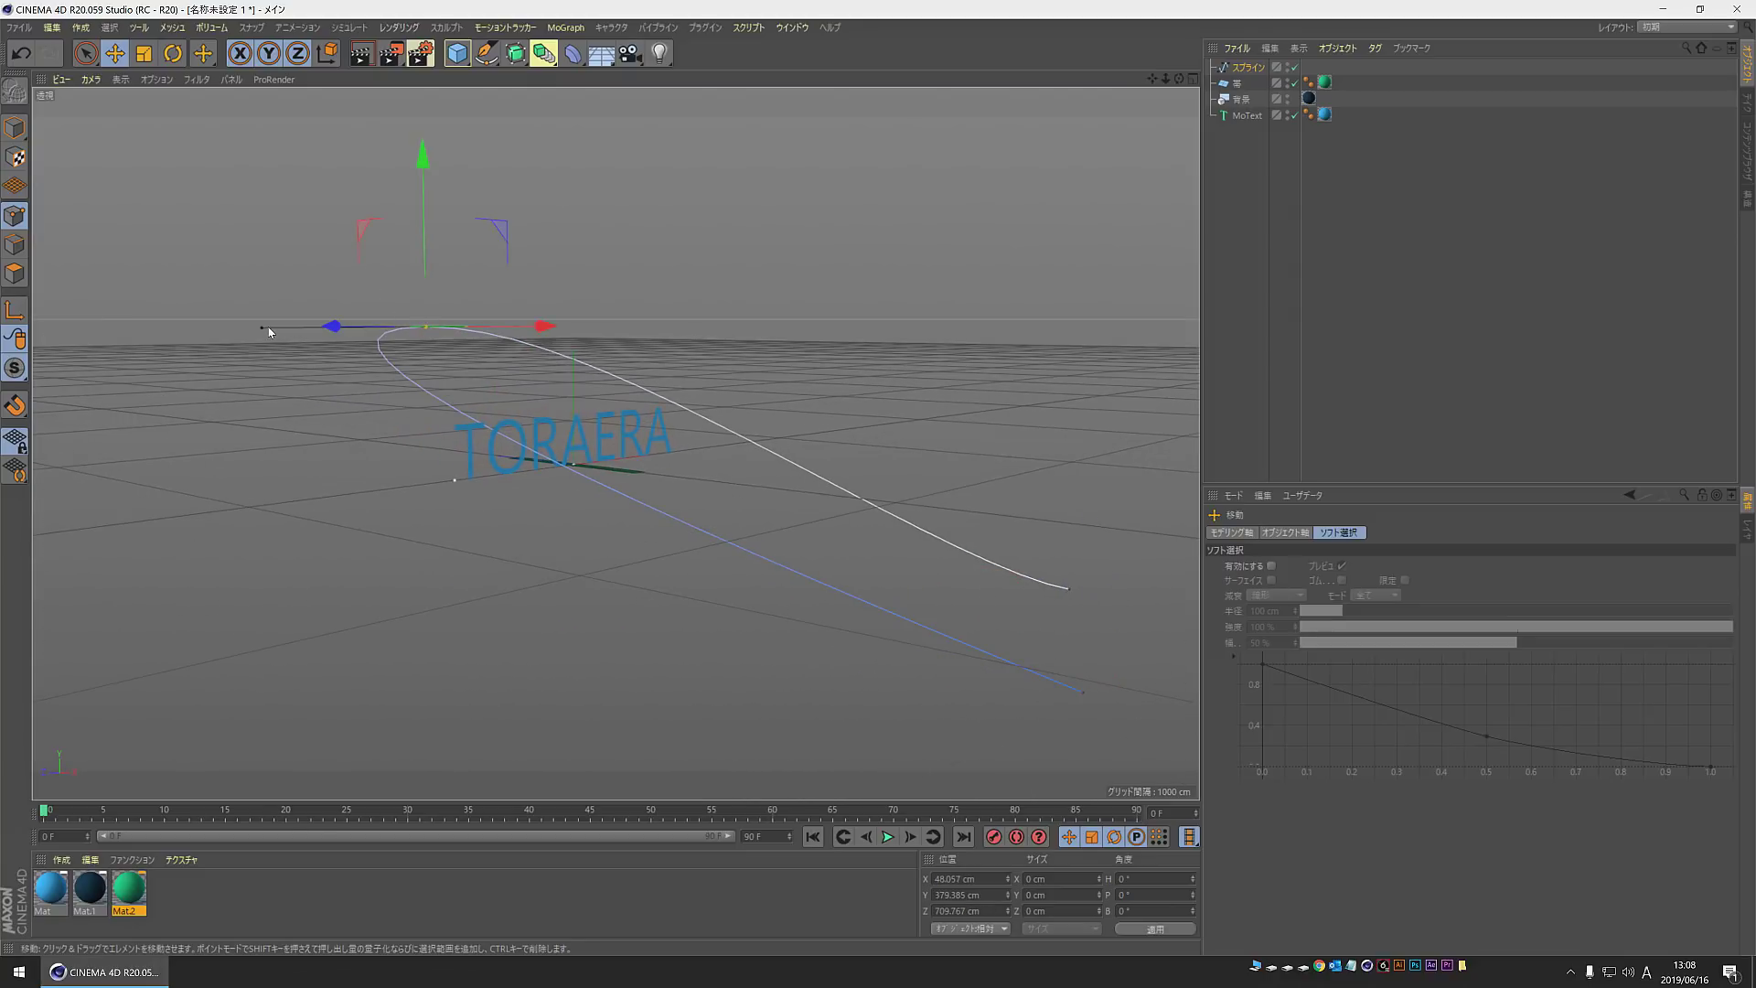
{"action": "left_click_drag", "start_coordinate": [264, 331], "coordinate": [313, 270]}
{"action": "mouse_move", "coordinate": [370, 432]}
{"action": "left_mouse_down", "text": "alt"}
{"action": "mouse_move", "coordinate": [396, 537]}
{"action": "mouse_move", "coordinate": [321, 502]}
{"action": "mouse_move", "coordinate": [319, 530]}
{"action": "left_mouse_up", "text": "alt"}
{"action": "left_click", "coordinate": [919, 675]}
{"action": "left_click_drag", "start_coordinate": [919, 675], "coordinate": [935, 700]}
{"action": "mouse_move", "coordinate": [646, 635]}
{"action": "left_mouse_down", "text": "alt"}
{"action": "mouse_move", "coordinate": [710, 616]}
{"action": "mouse_move", "coordinate": [616, 640]}
{"action": "mouse_move", "coordinate": [835, 608]}
{"action": "mouse_move", "coordinate": [1024, 654]}
{"action": "mouse_move", "coordinate": [928, 698]}
{"action": "mouse_move", "coordinate": [709, 698]}
{"action": "mouse_move", "coordinate": [612, 568]}
{"action": "mouse_move", "coordinate": [754, 620]}
{"action": "mouse_move", "coordinate": [673, 624]}
{"action": "mouse_move", "coordinate": [588, 470]}
{"action": "mouse_move", "coordinate": [581, 522]}
{"action": "mouse_move", "coordinate": [739, 515]}
{"action": "mouse_move", "coordinate": [737, 567]}
{"action": "mouse_move", "coordinate": [688, 604]}
{"action": "left_mouse_up", "text": "alt"}
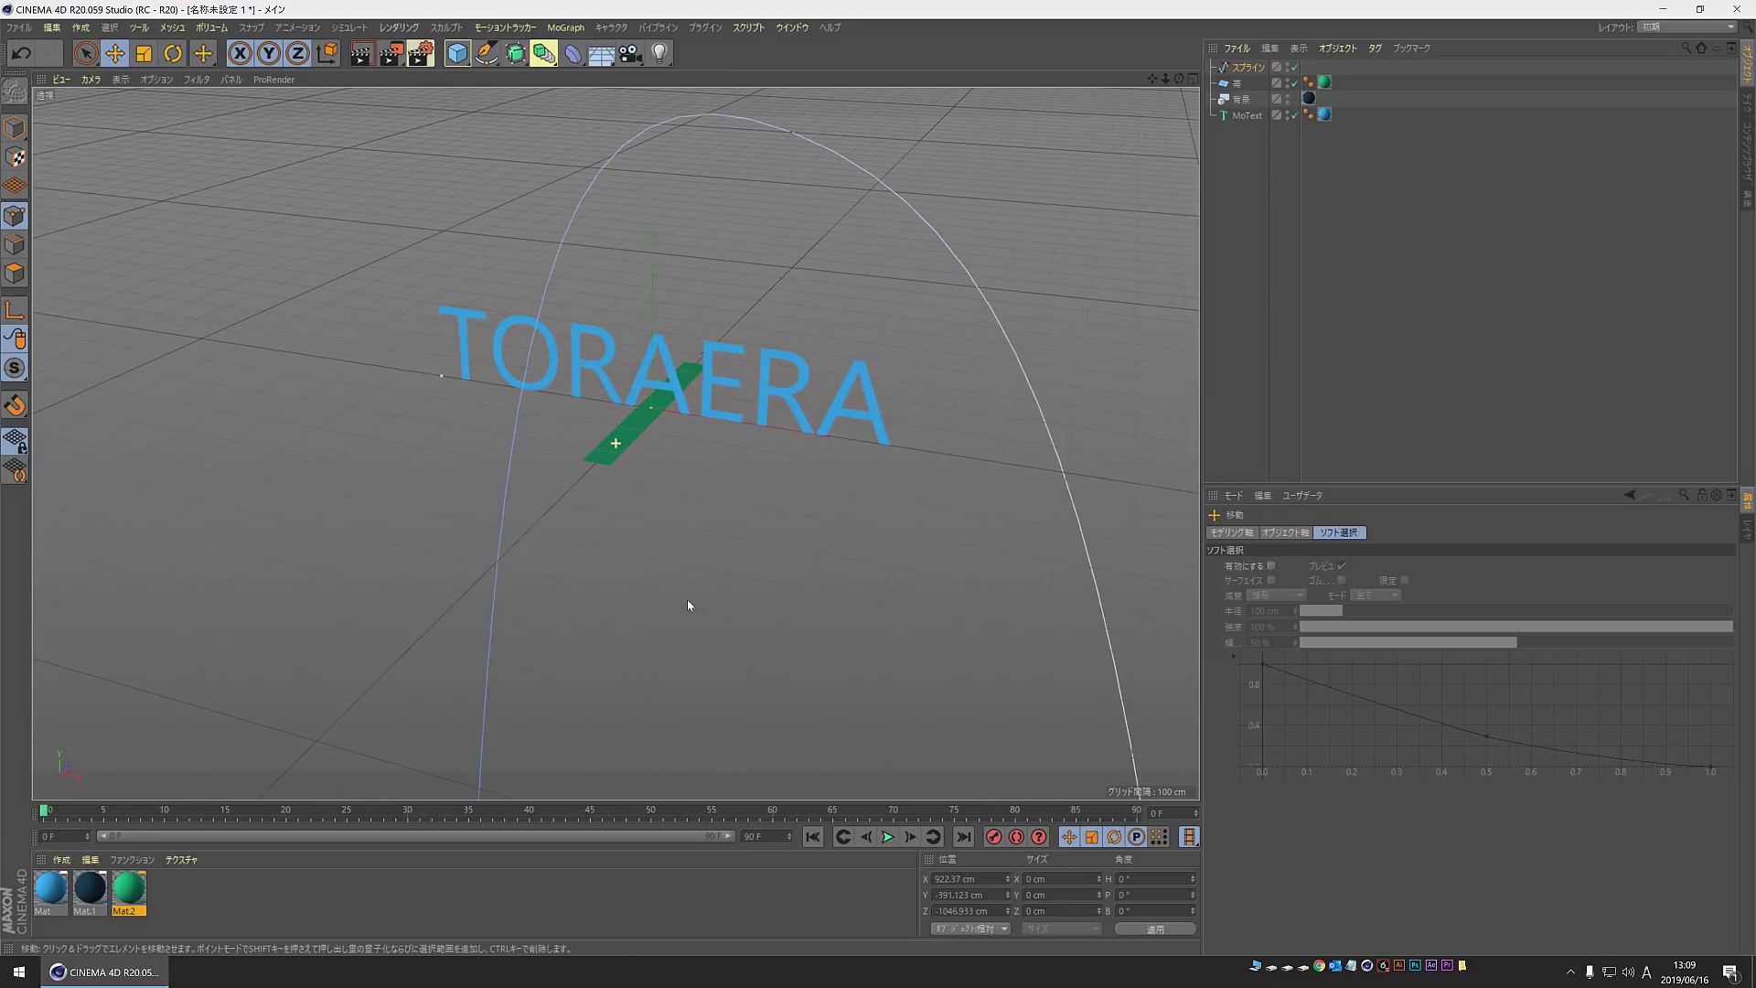
Step: Rename the spline to スプライン1 and widen the Object Manager's name column
{"action": "left_click", "coordinate": [1234, 231]}
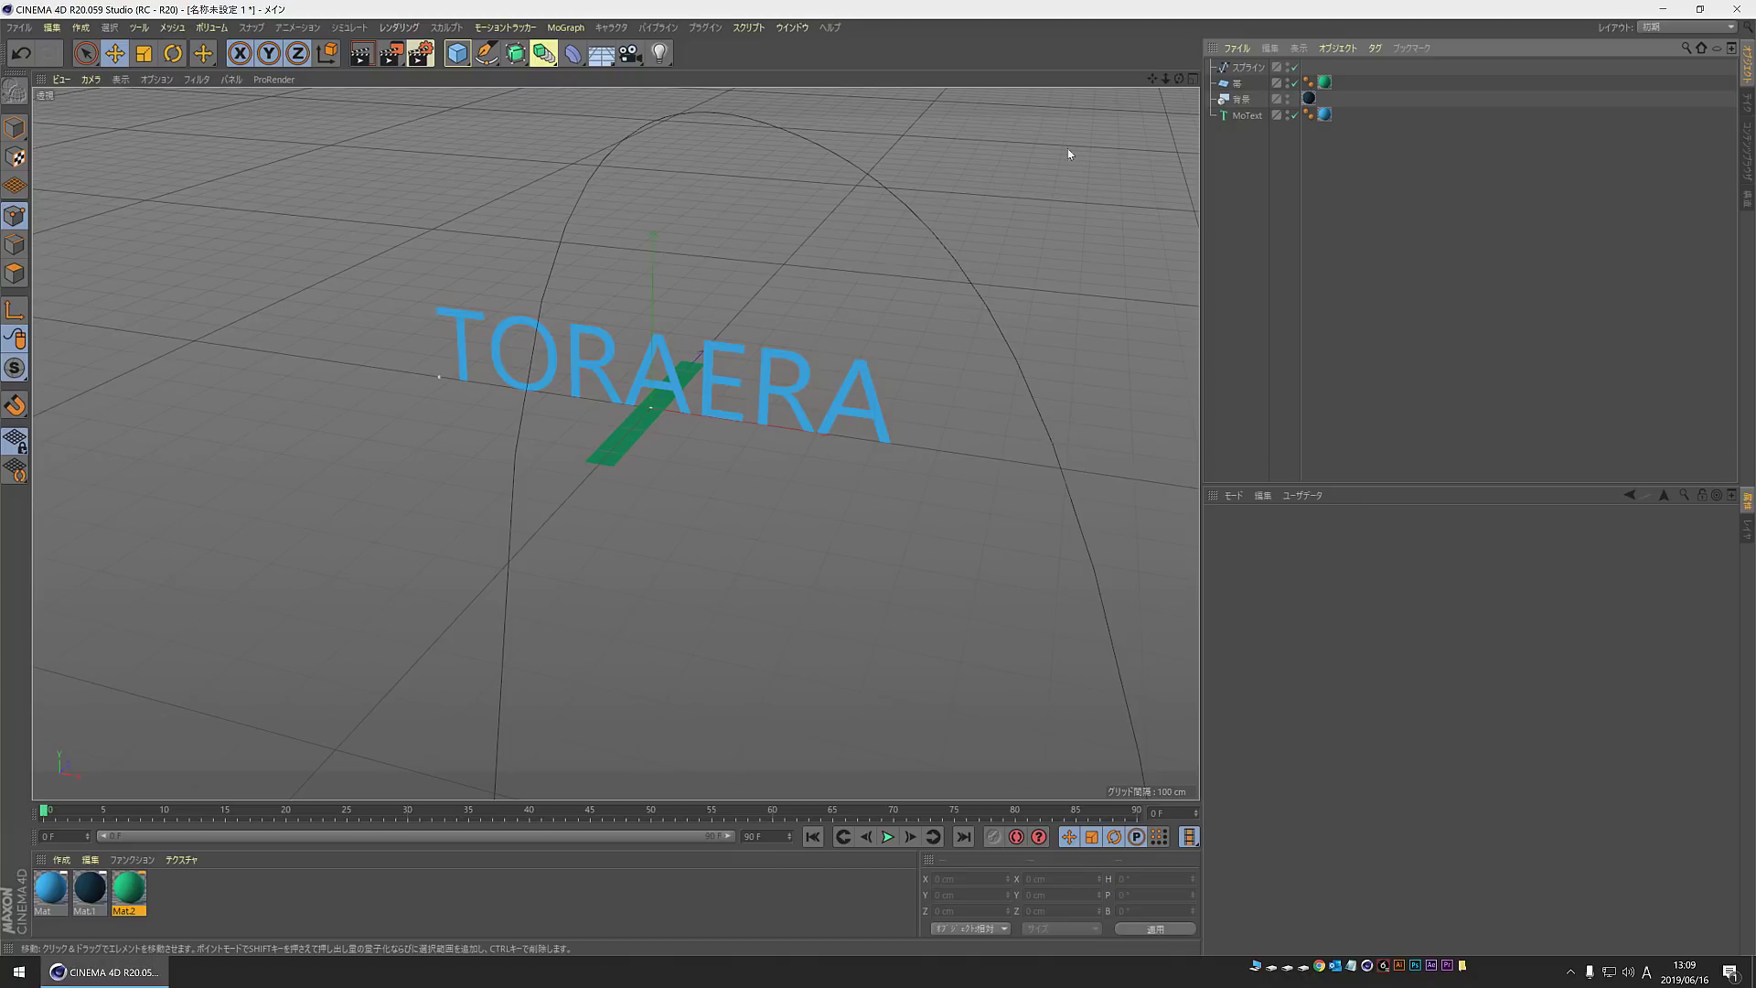
{"action": "double_click", "coordinate": [1249, 67]}
{"action": "key", "text": "End"}
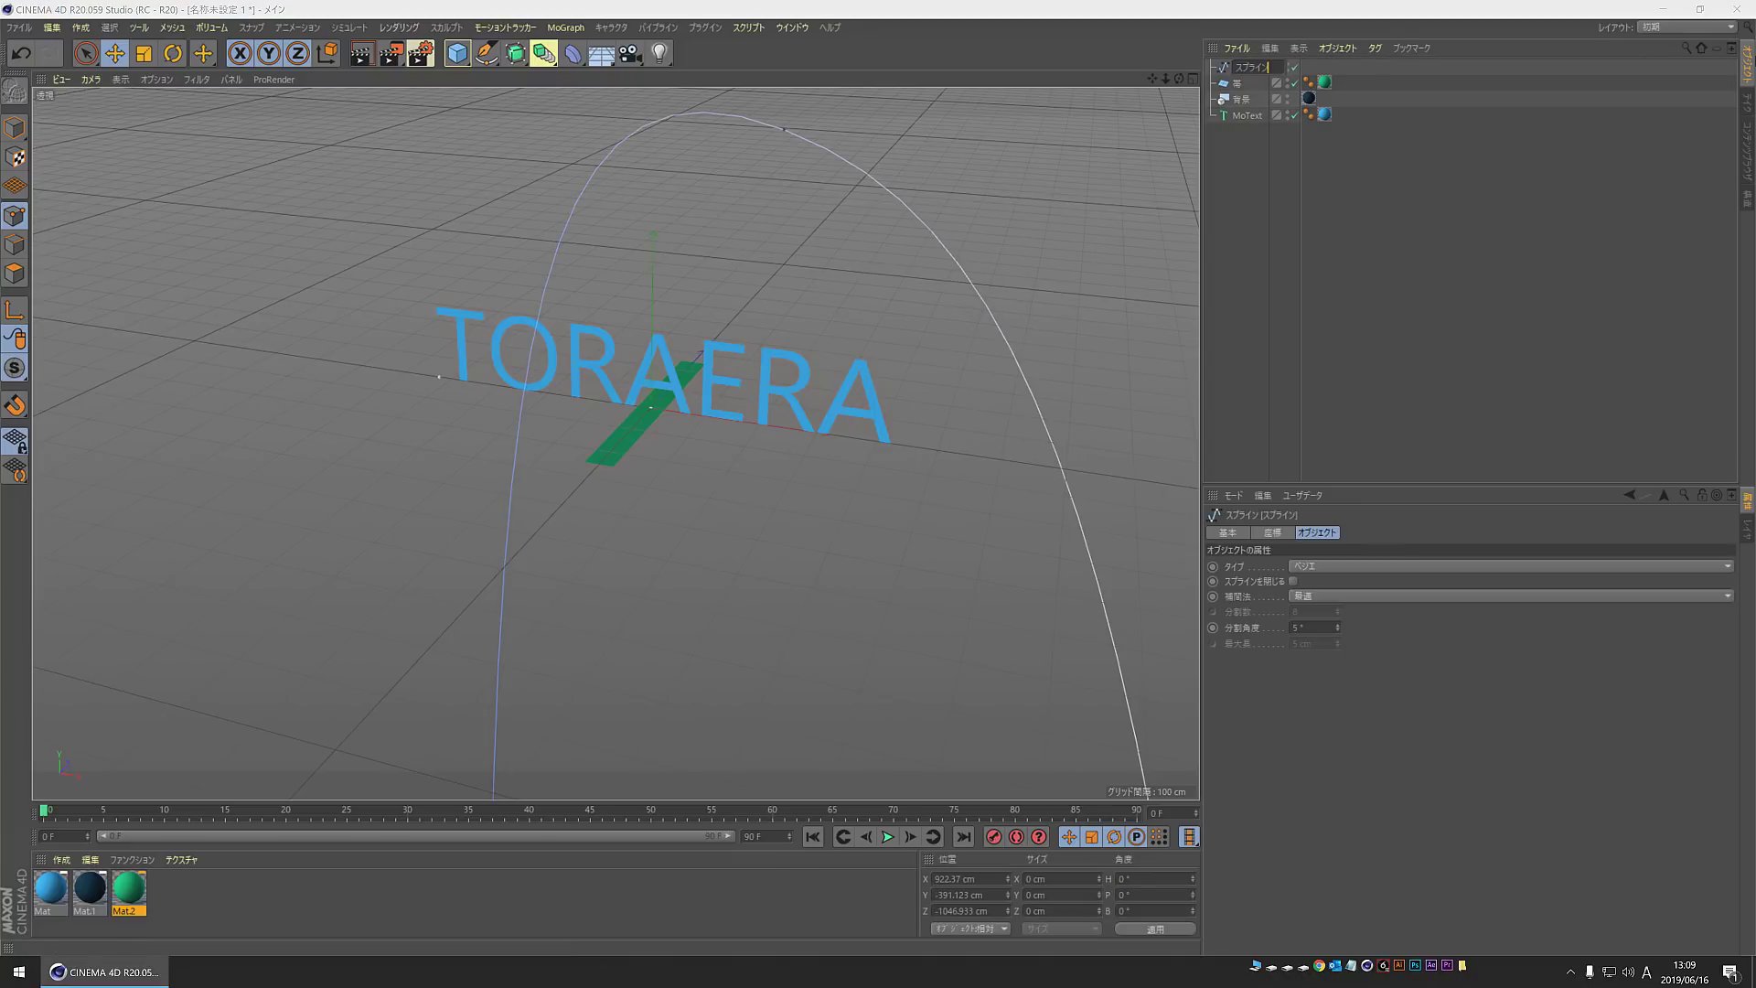
{"action": "type", "text": "1"}
{"action": "key", "text": "Return"}
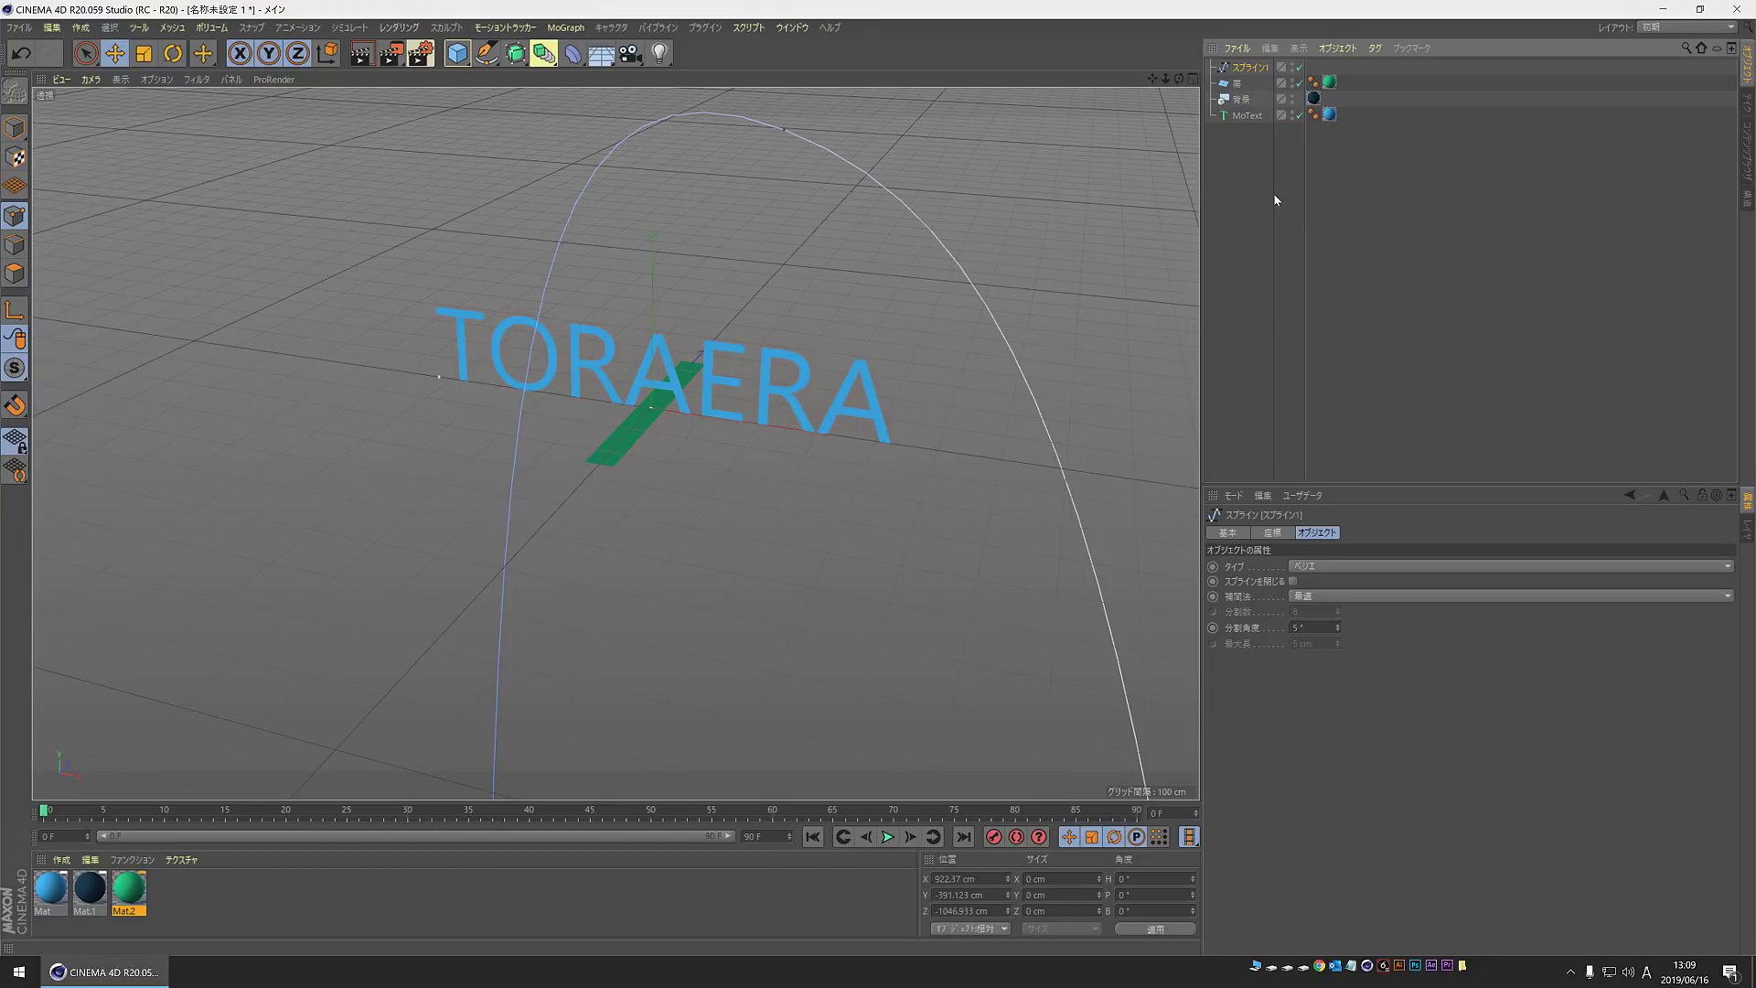
{"action": "left_click", "coordinate": [1265, 197]}
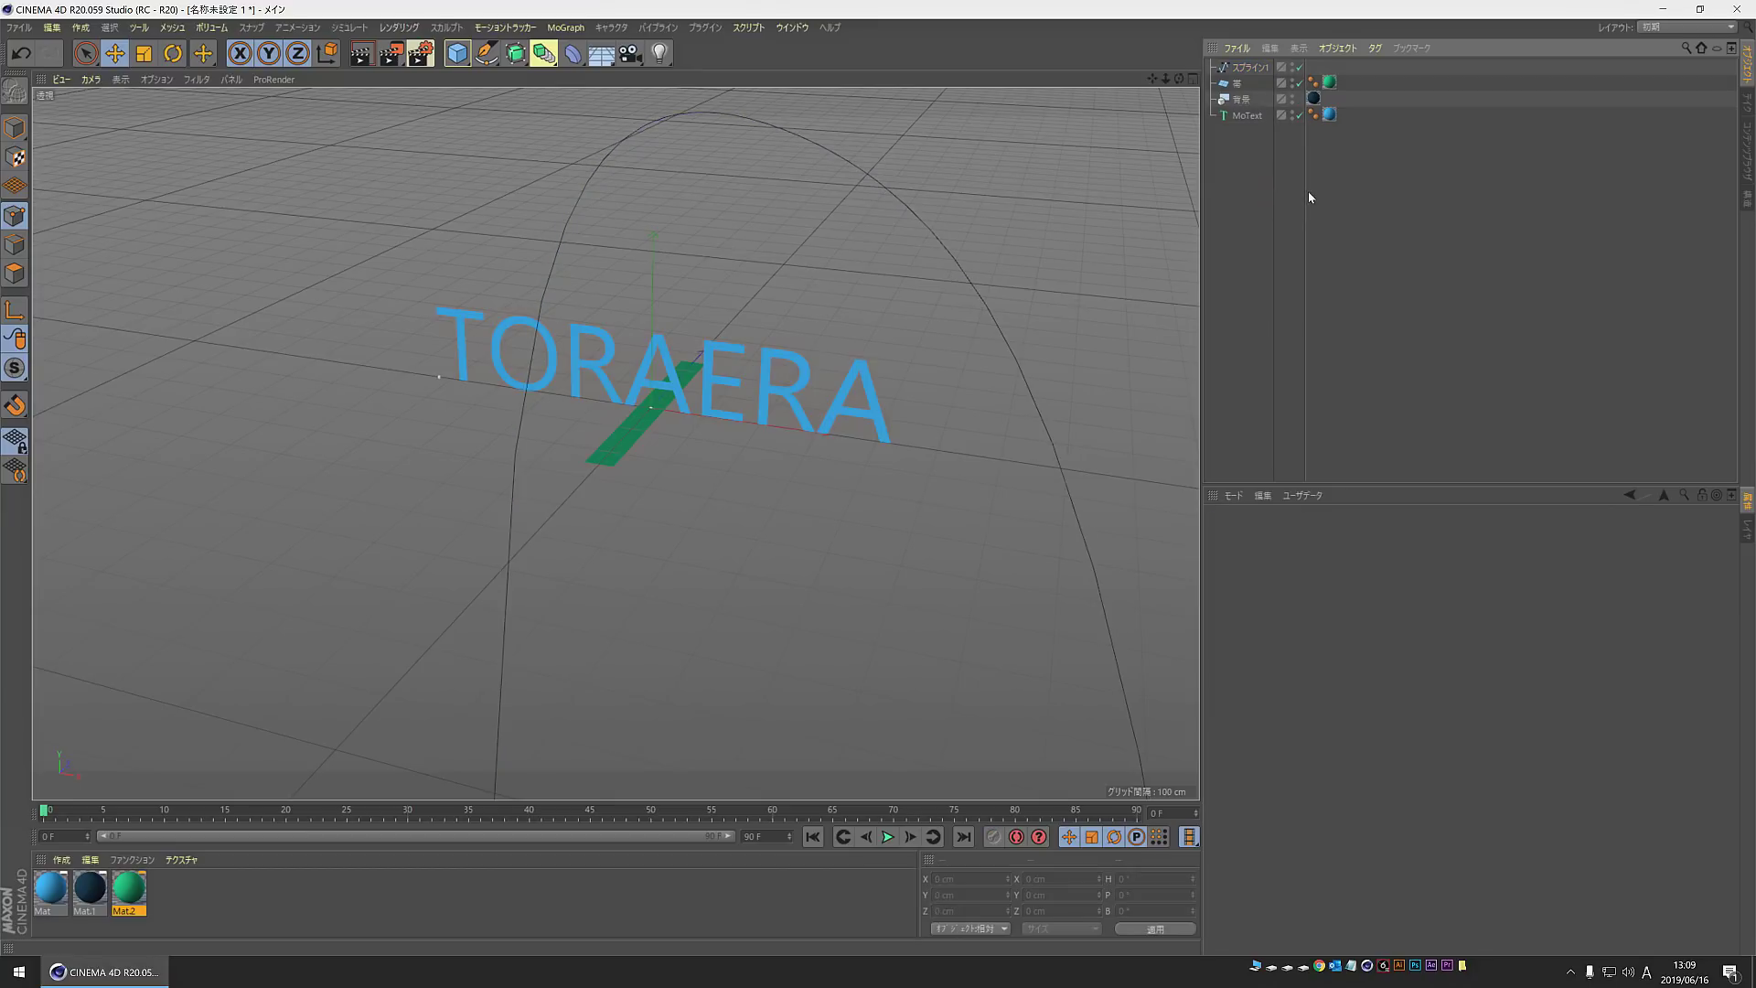
{"action": "left_click_drag", "start_coordinate": [1276, 193], "coordinate": [1371, 206]}
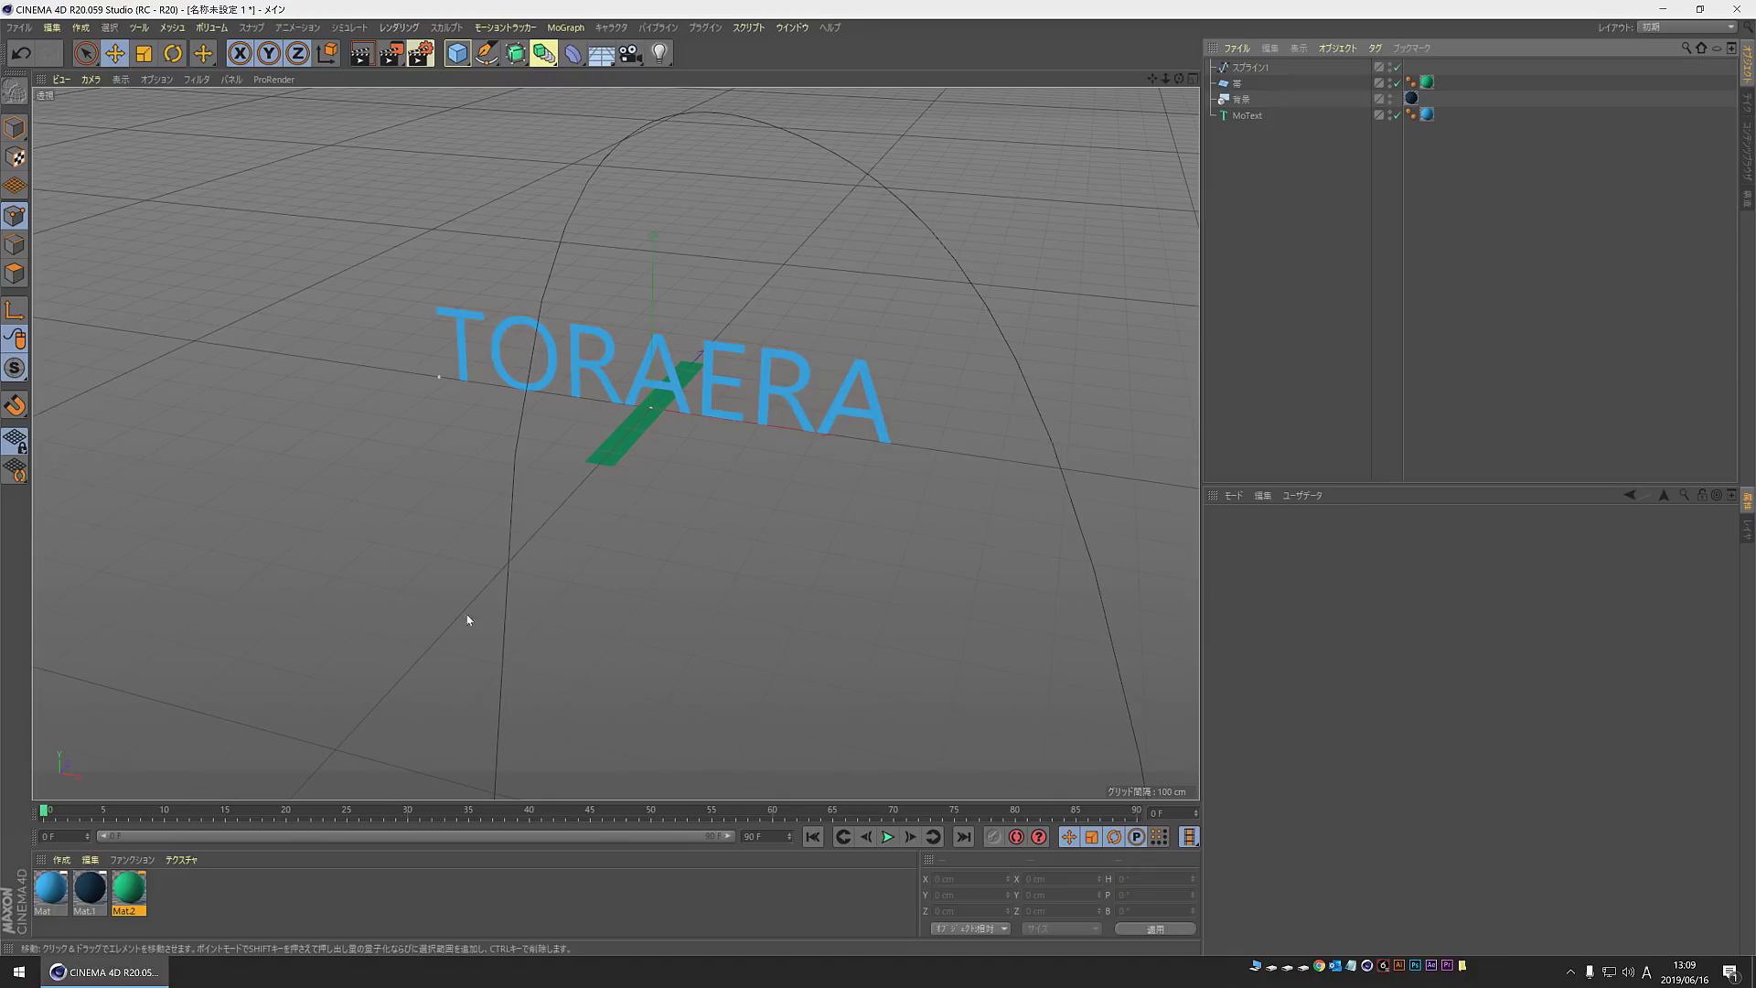
Step: Parent a new Spline Wrap deformer under the 帯 plane and assign スプライン1 as its spline
{"action": "left_click", "coordinate": [577, 61]}
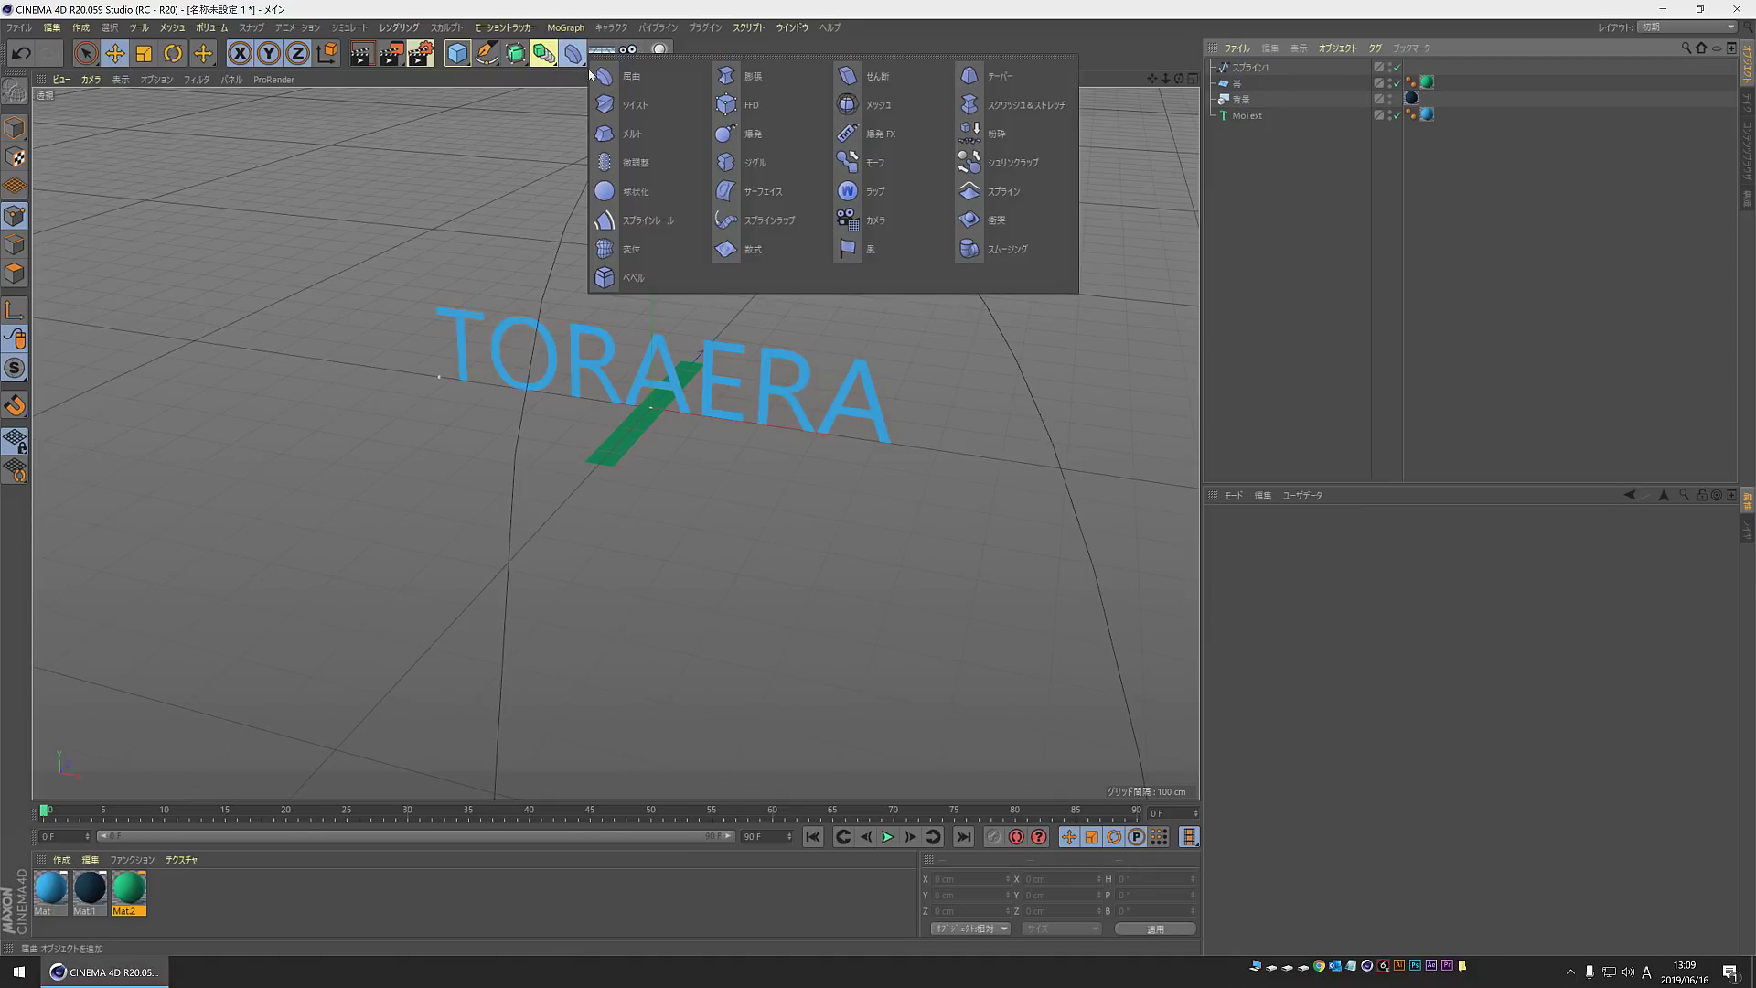
{"action": "left_click", "coordinate": [759, 220]}
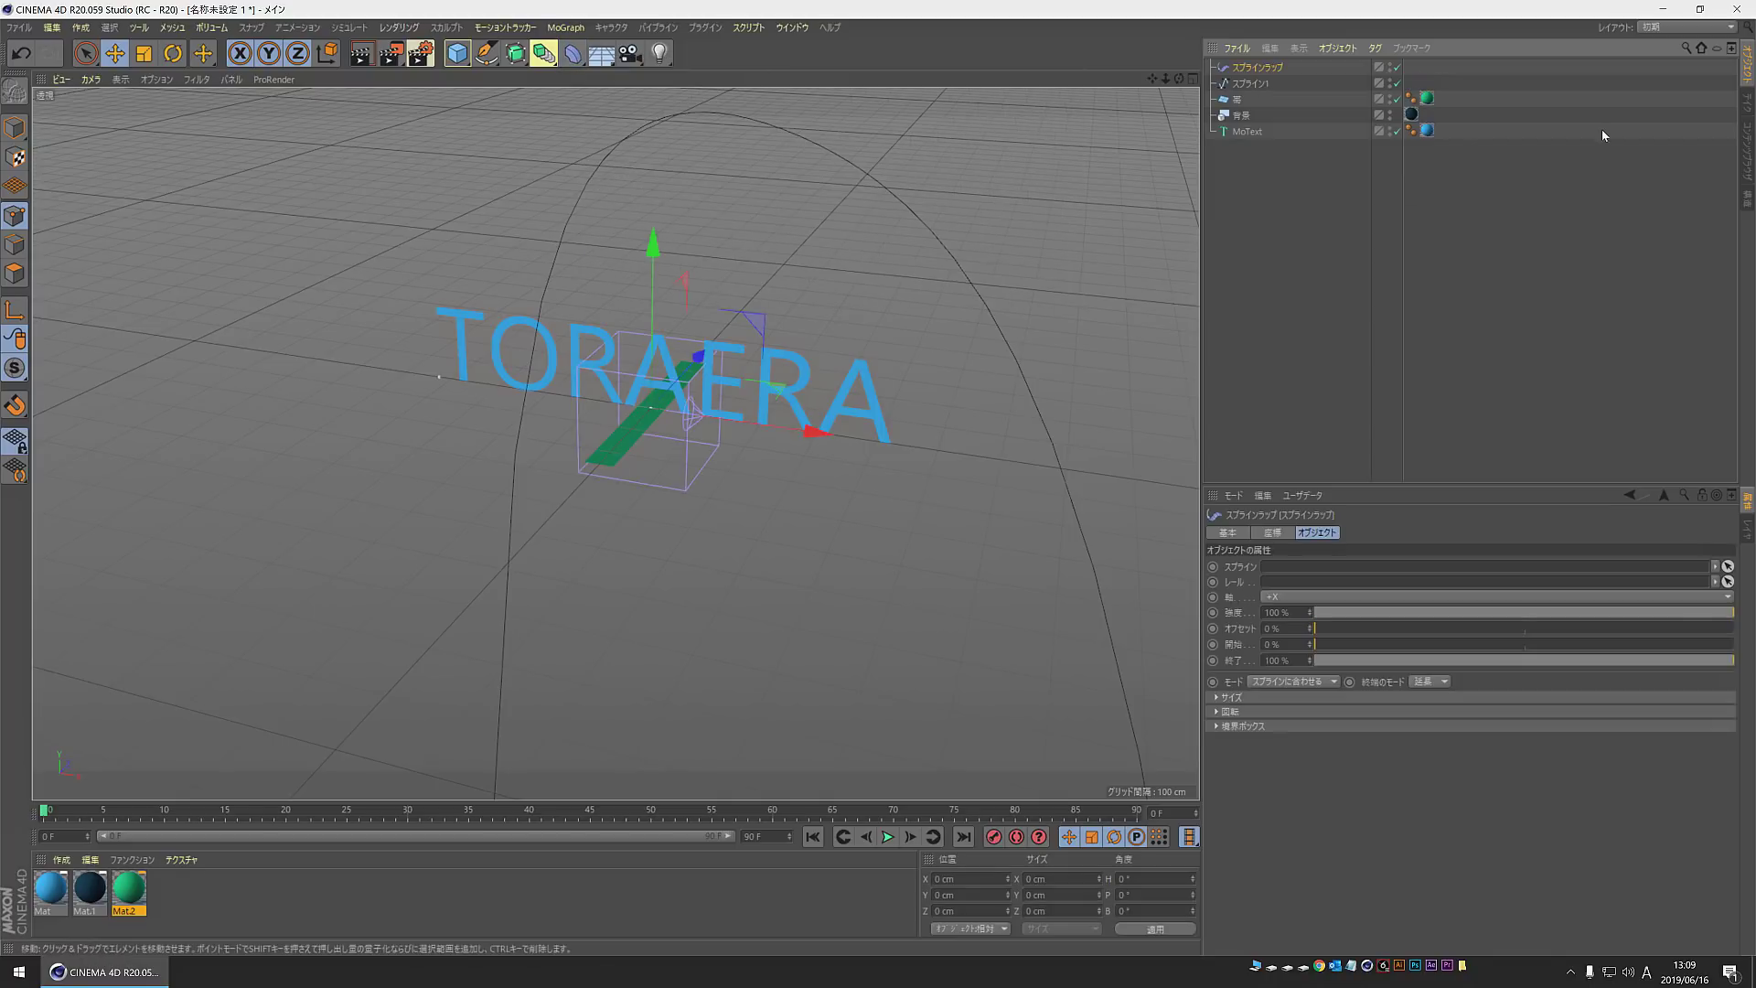
{"action": "left_click", "coordinate": [1239, 101]}
{"action": "left_click_drag", "start_coordinate": [1258, 70], "coordinate": [1242, 110]}
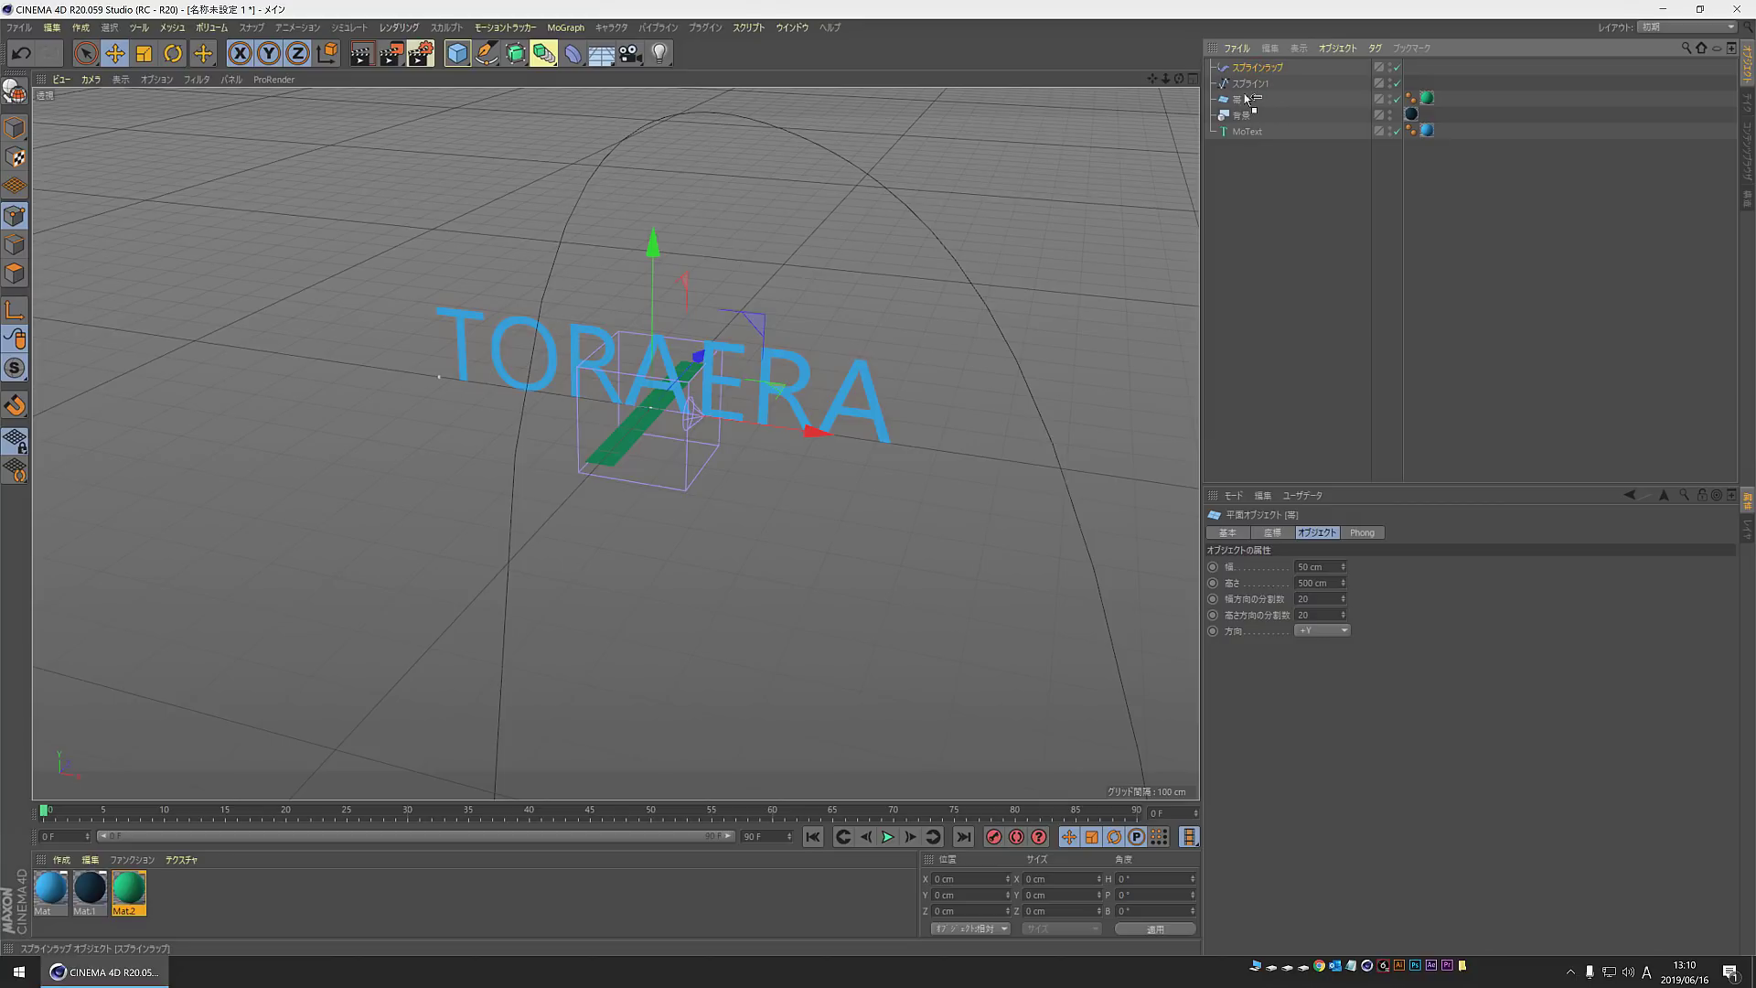
{"action": "left_click_drag", "start_coordinate": [1241, 108], "coordinate": [1246, 101]}
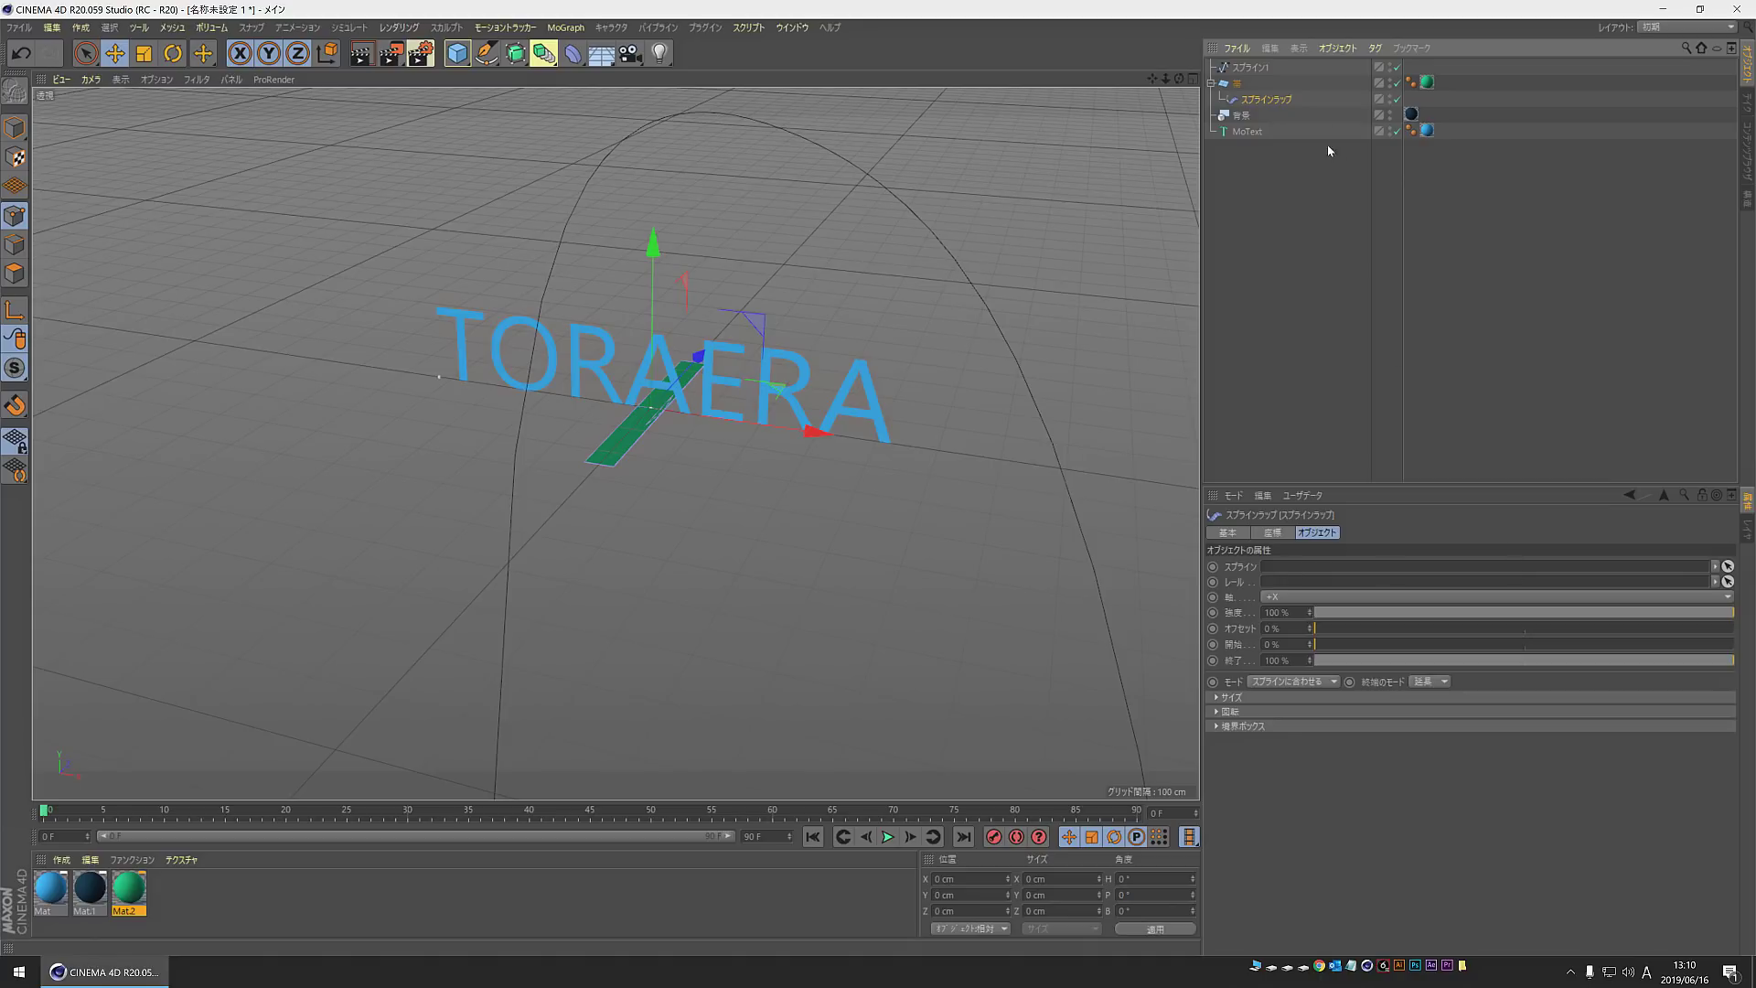
{"action": "left_click_drag", "start_coordinate": [1258, 78], "coordinate": [1328, 573]}
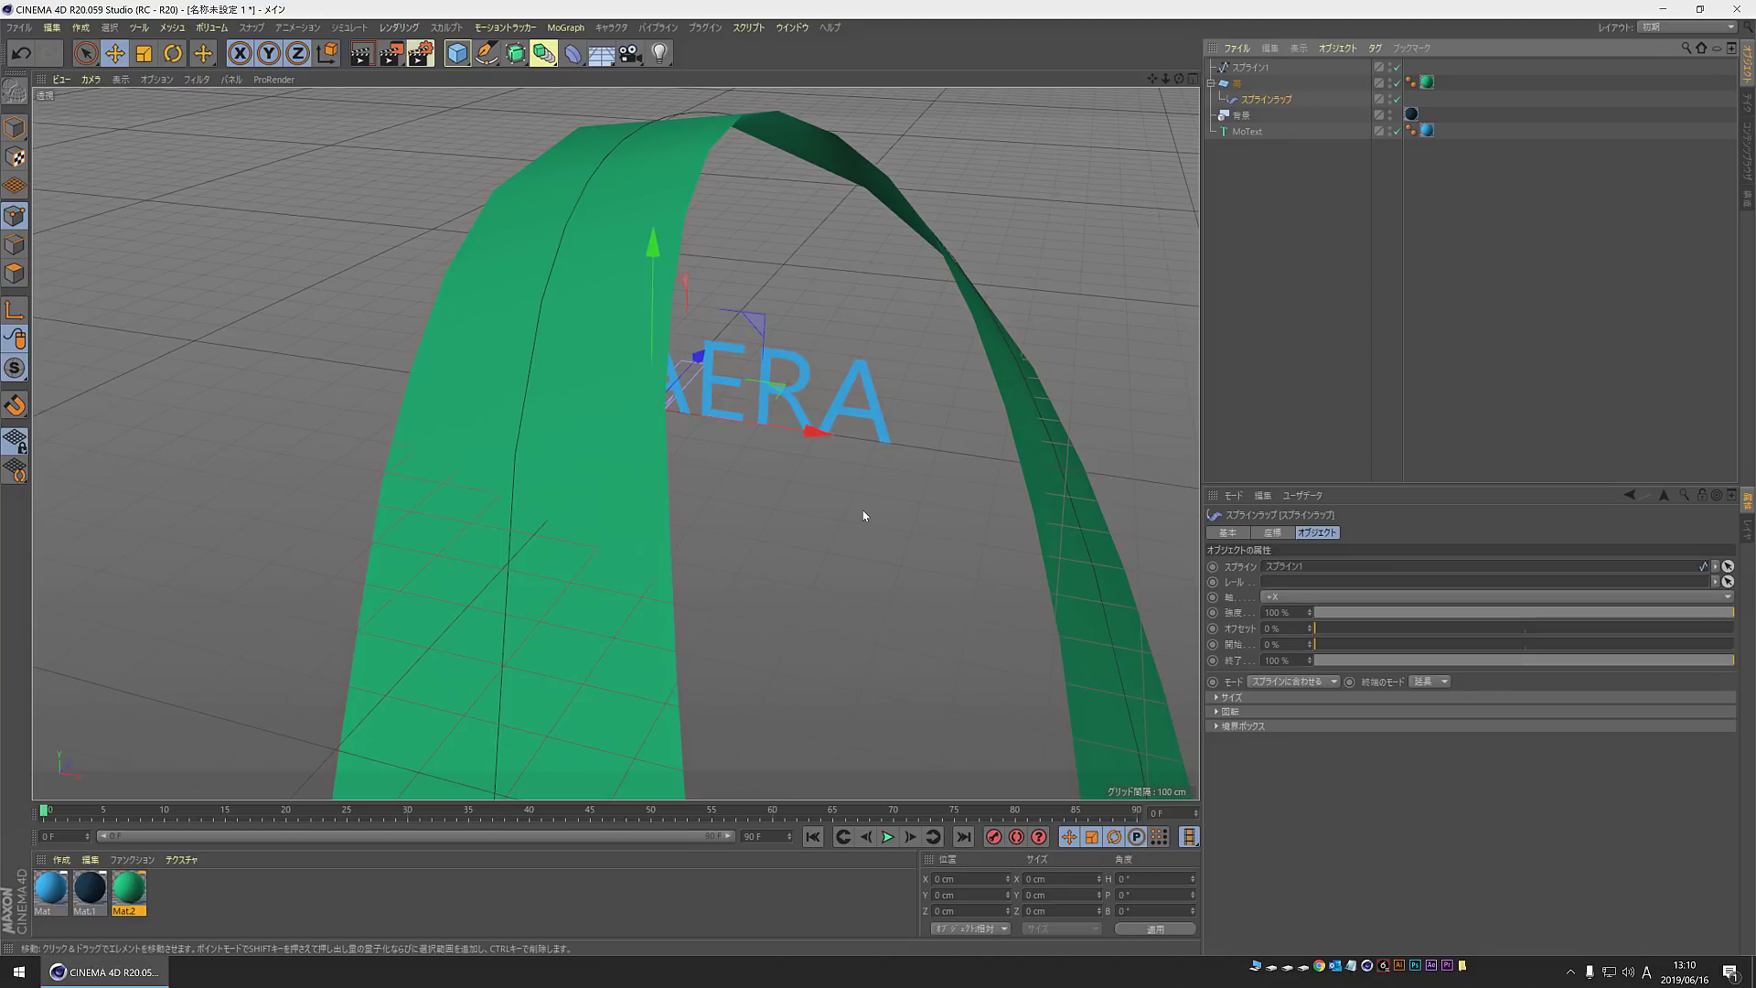
Step: Set the Spline Wrap axis to +Z and orbit to inspect the ribbon arching over TORAERA
{"action": "scroll", "coordinate": [817, 585], "scroll_direction": "down", "scroll_amount": 5}
{"action": "mouse_move", "coordinate": [816, 586]}
{"action": "left_mouse_down", "text": "alt"}
{"action": "mouse_move", "coordinate": [856, 527]}
{"action": "mouse_move", "coordinate": [795, 518]}
{"action": "left_mouse_up", "text": "alt"}
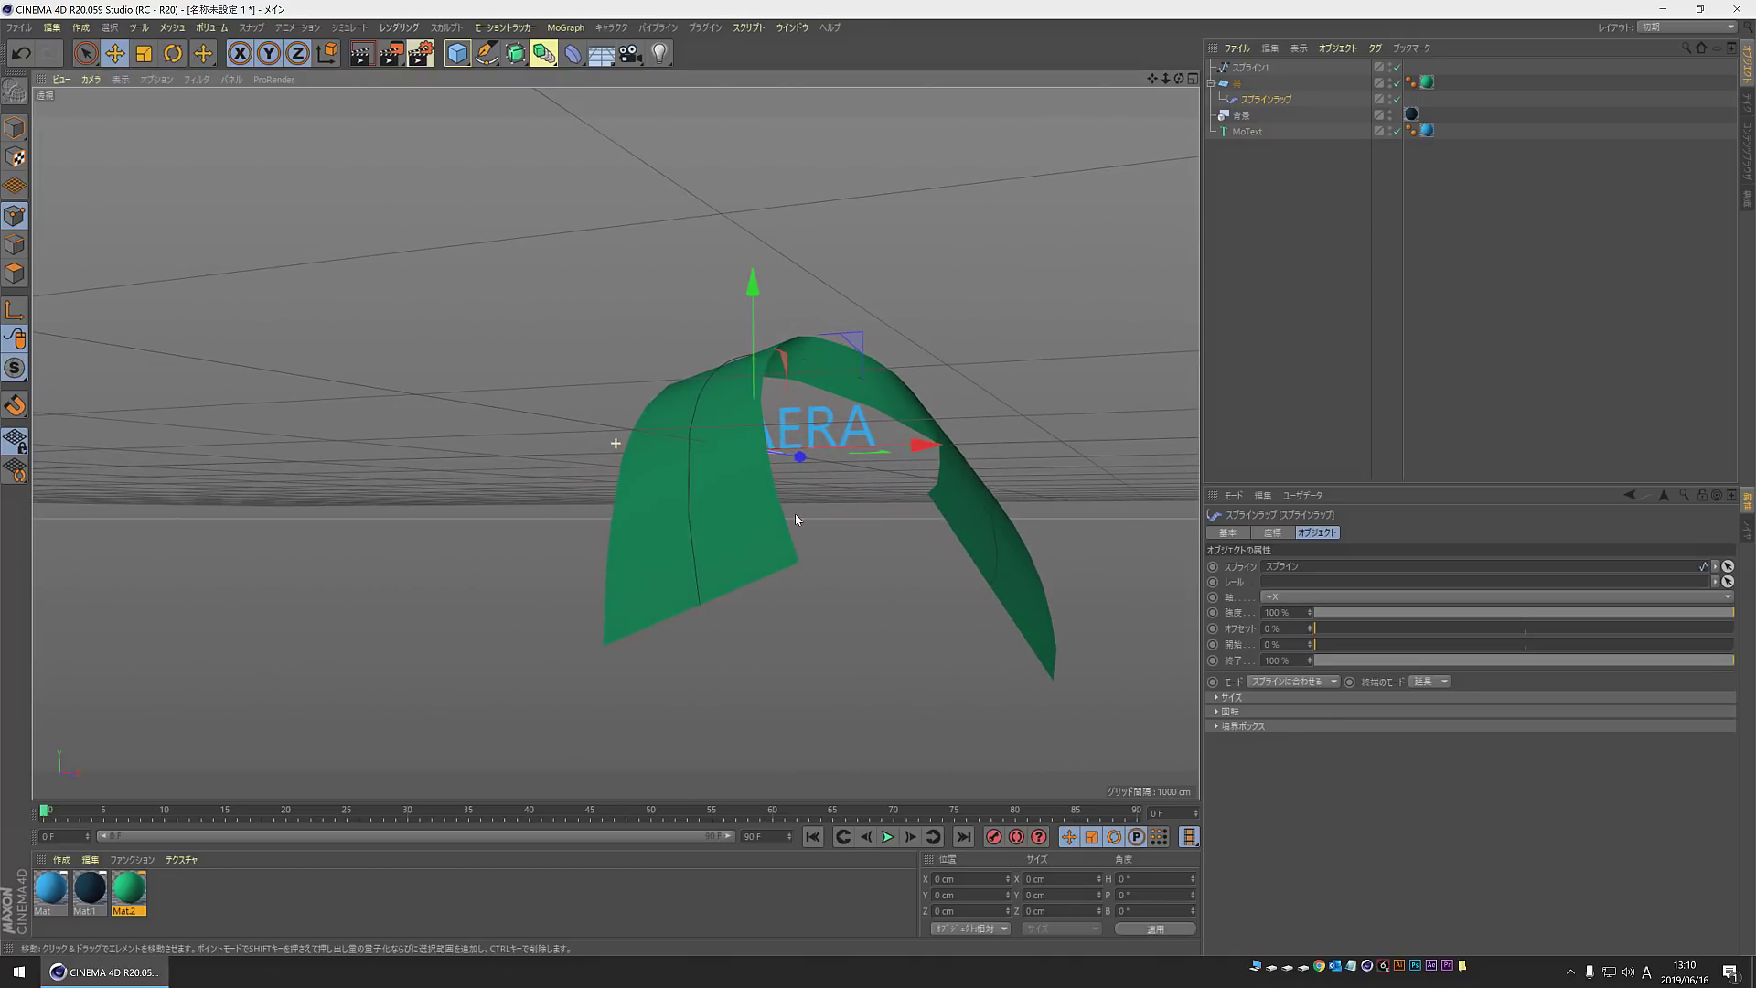
{"action": "left_click", "coordinate": [1284, 602]}
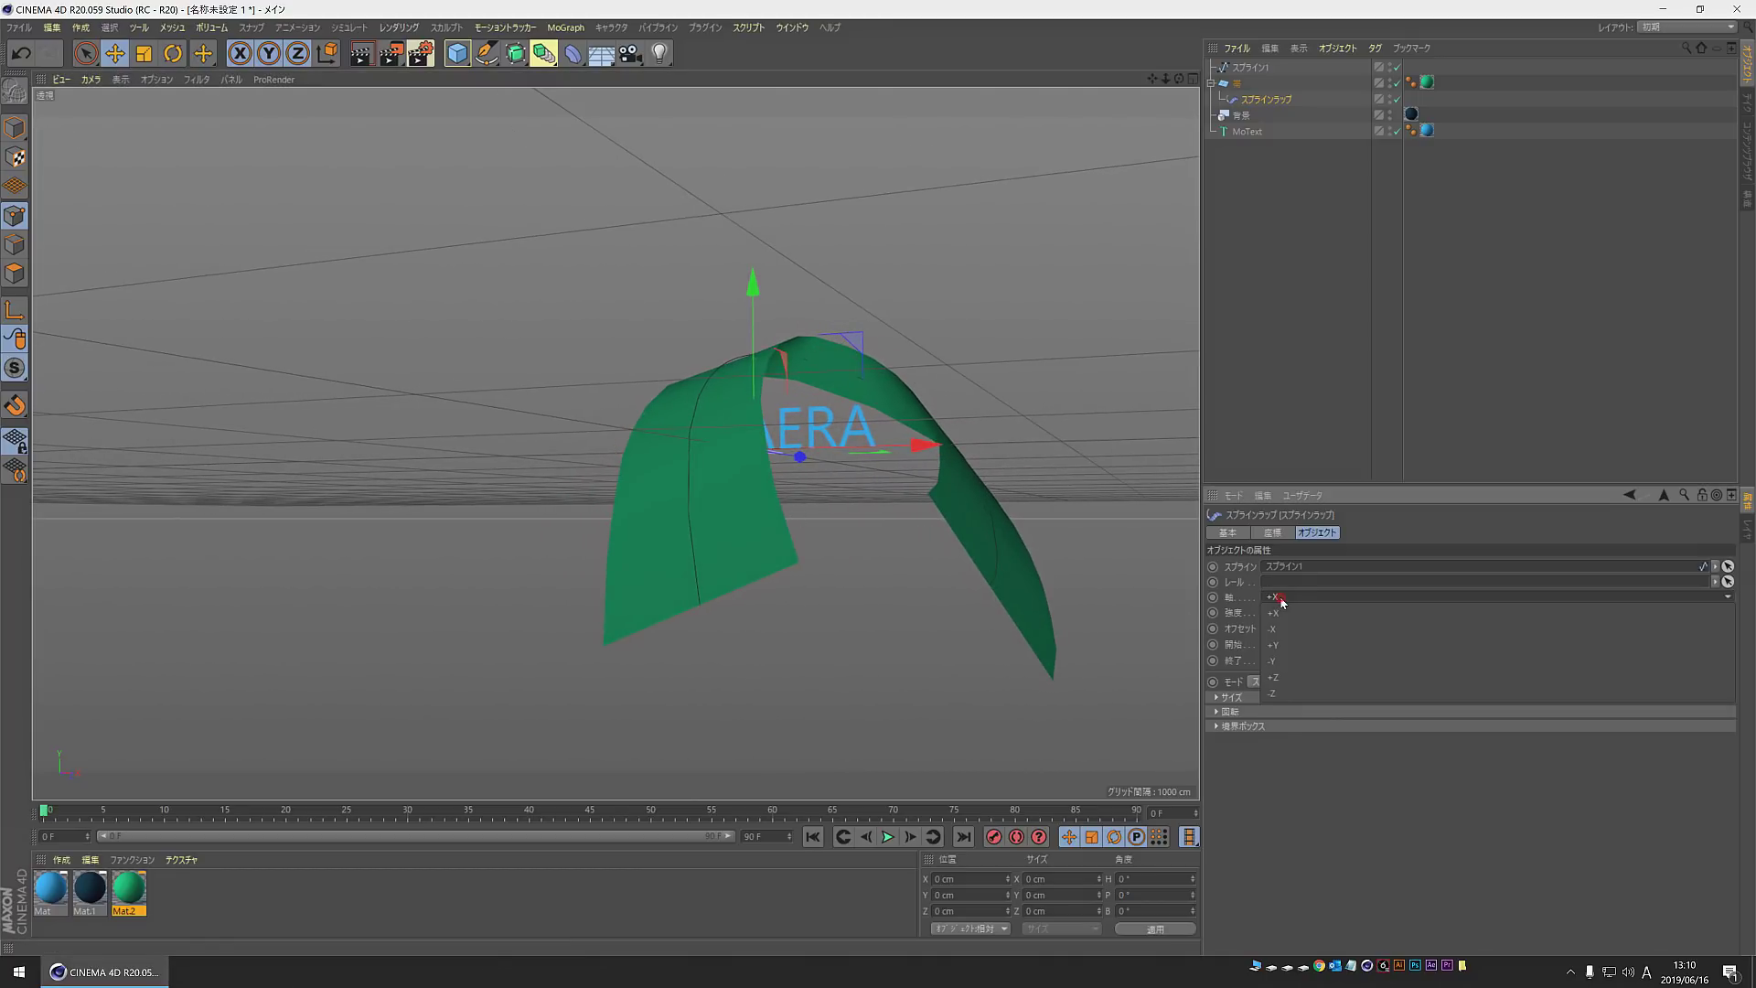
{"action": "left_click", "coordinate": [1279, 677]}
{"action": "mouse_move", "coordinate": [817, 510]}
{"action": "left_mouse_down", "text": "alt"}
{"action": "mouse_move", "coordinate": [856, 541]}
{"action": "mouse_move", "coordinate": [881, 604]}
{"action": "mouse_move", "coordinate": [952, 607]}
{"action": "mouse_move", "coordinate": [832, 539]}
{"action": "mouse_move", "coordinate": [878, 512]}
{"action": "mouse_move", "coordinate": [862, 533]}
{"action": "mouse_move", "coordinate": [876, 585]}
{"action": "mouse_move", "coordinate": [986, 525]}
{"action": "mouse_move", "coordinate": [866, 559]}
{"action": "mouse_move", "coordinate": [803, 495]}
{"action": "mouse_move", "coordinate": [909, 533]}
{"action": "mouse_move", "coordinate": [840, 454]}
{"action": "mouse_move", "coordinate": [710, 497]}
{"action": "mouse_move", "coordinate": [757, 547]}
{"action": "mouse_move", "coordinate": [808, 466]}
{"action": "left_mouse_up", "text": "alt"}
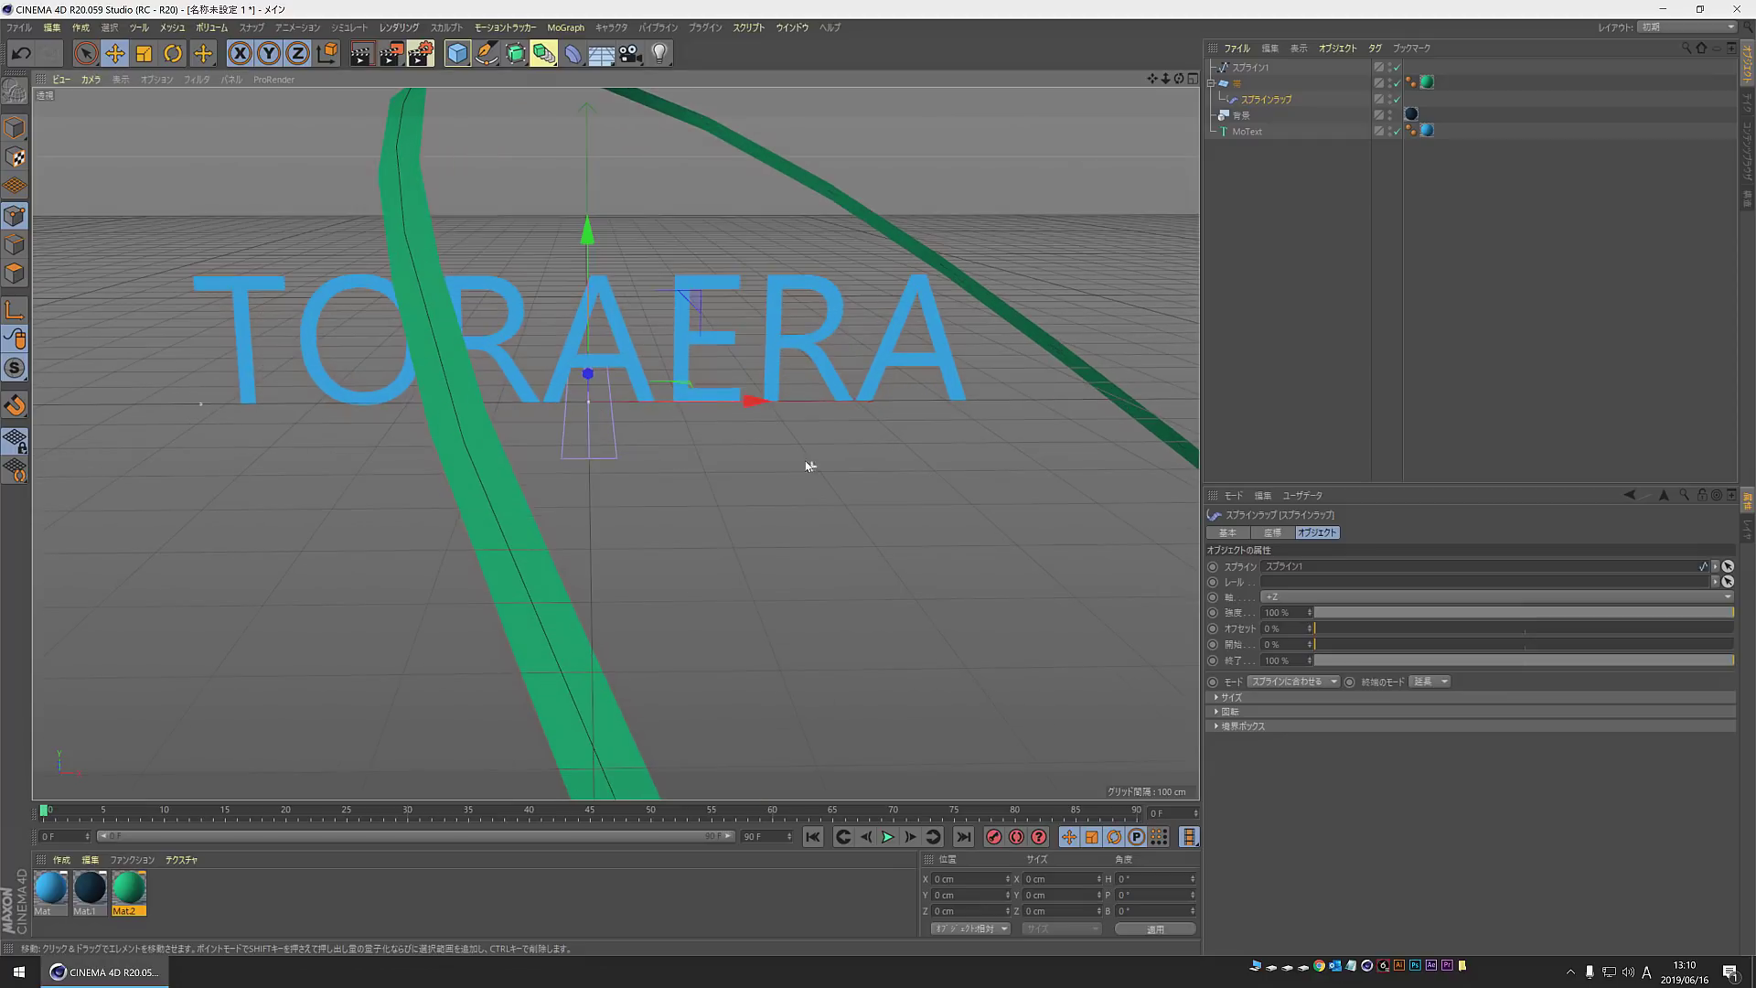
{"action": "mouse_move", "coordinate": [675, 430]}
{"action": "left_mouse_down", "text": "alt"}
{"action": "mouse_move", "coordinate": [745, 556]}
{"action": "mouse_move", "coordinate": [811, 476]}
{"action": "left_mouse_up", "text": "alt"}
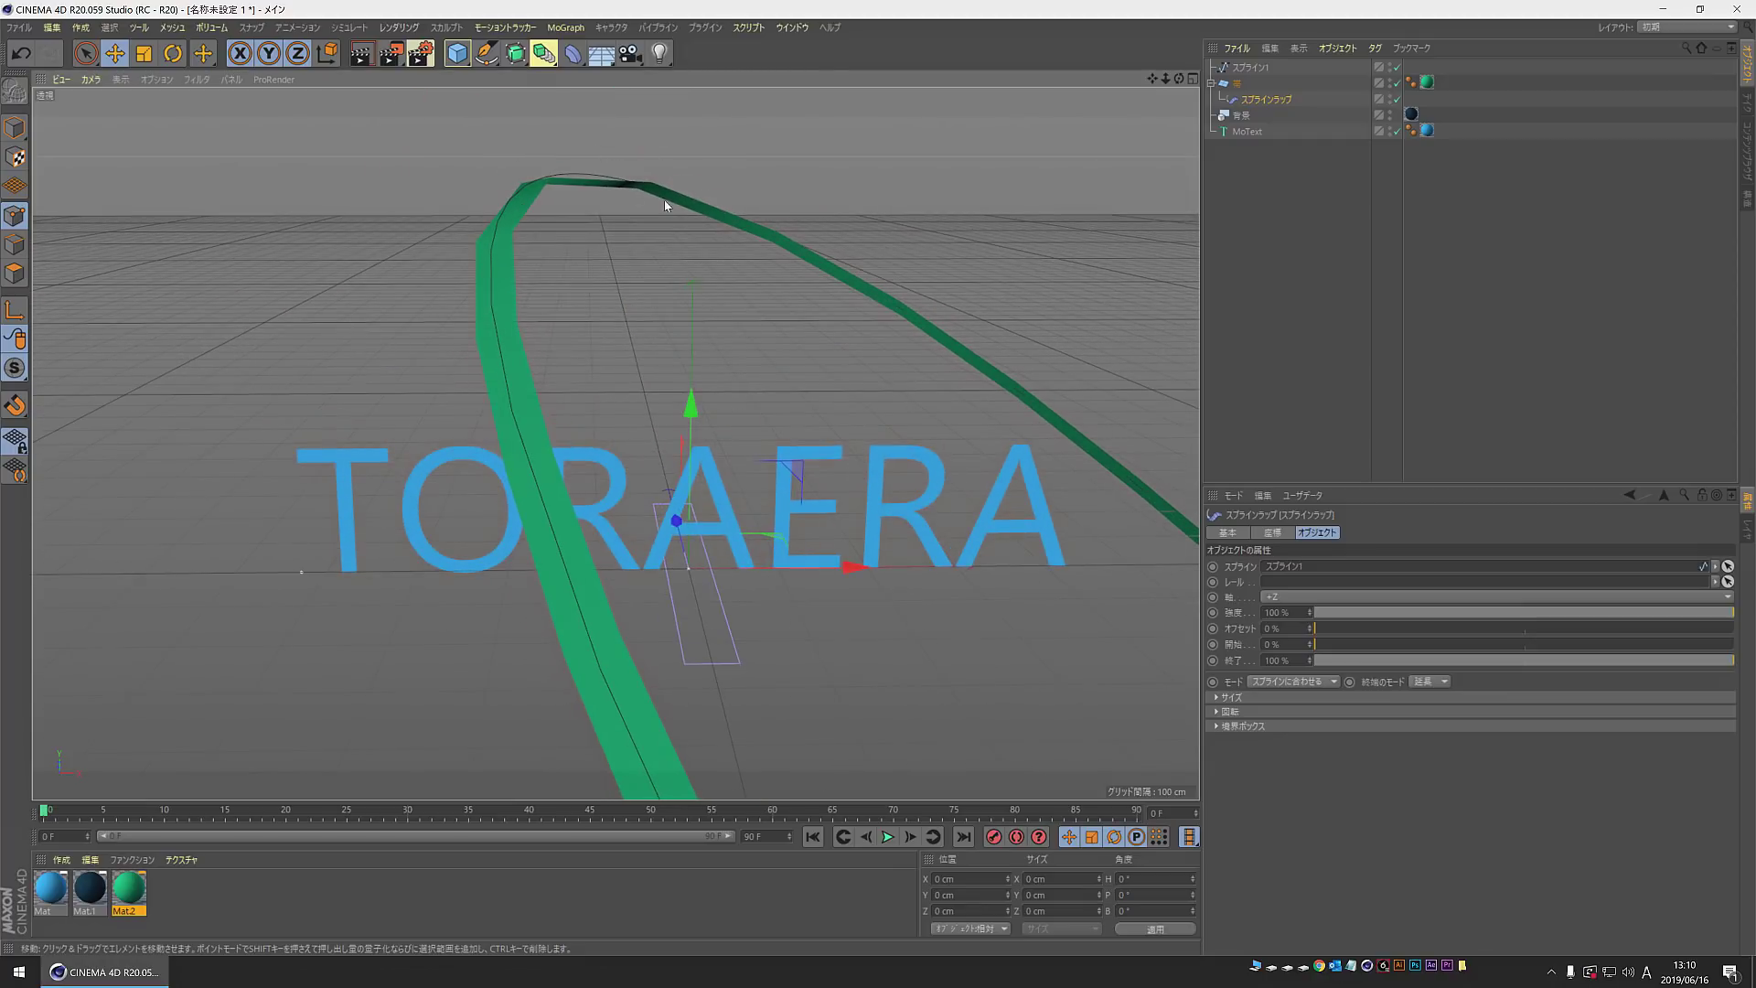
{"action": "left_click", "coordinate": [121, 79]}
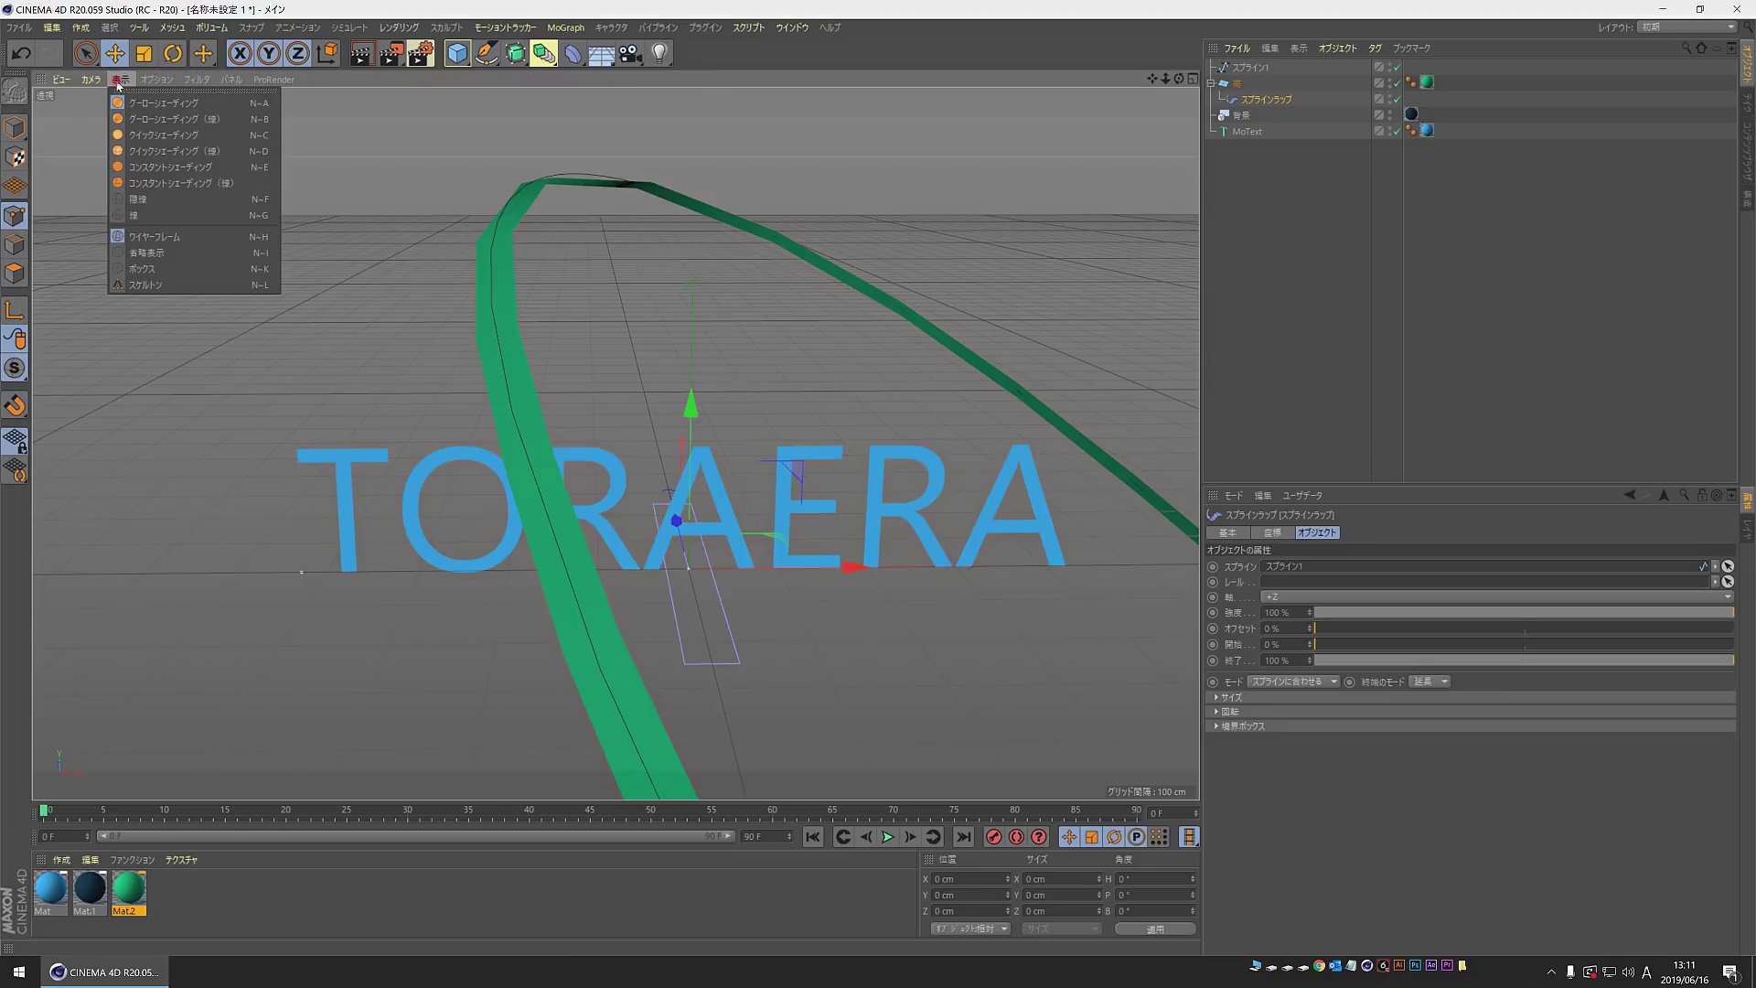
Step: Show wireframe edges and set the 帯 plane's Height Segments to 160
{"action": "left_click", "coordinate": [133, 119]}
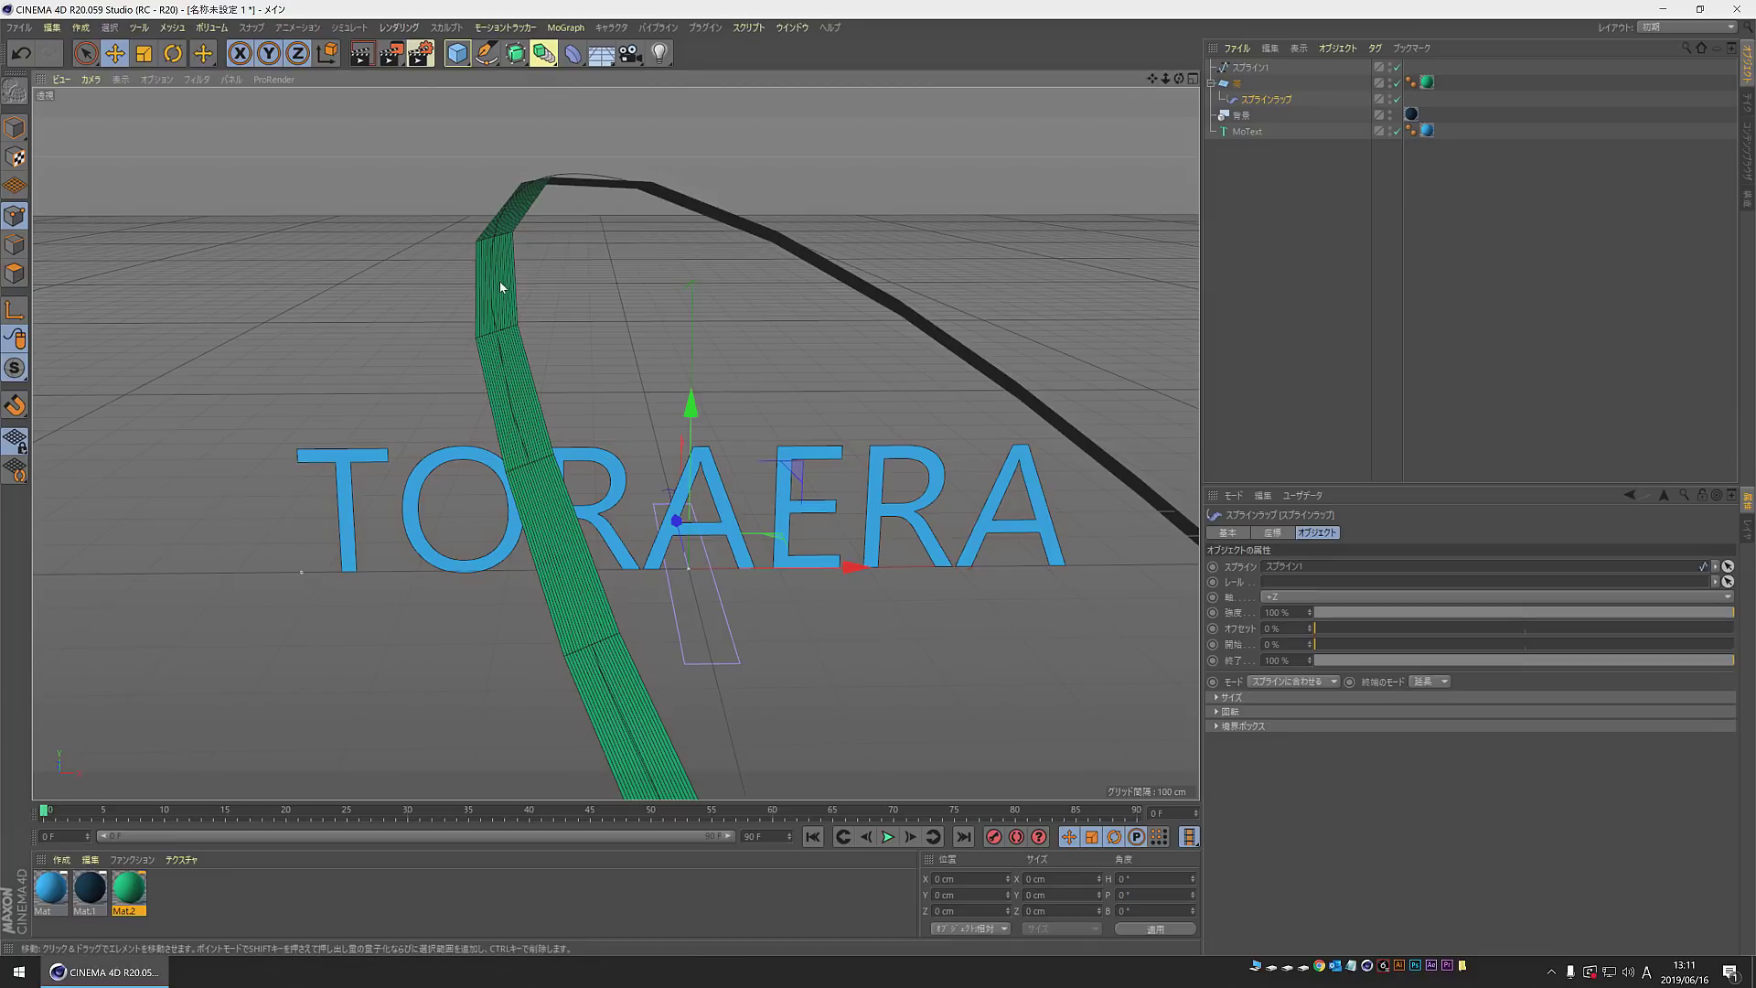
{"action": "left_click", "coordinate": [1239, 84]}
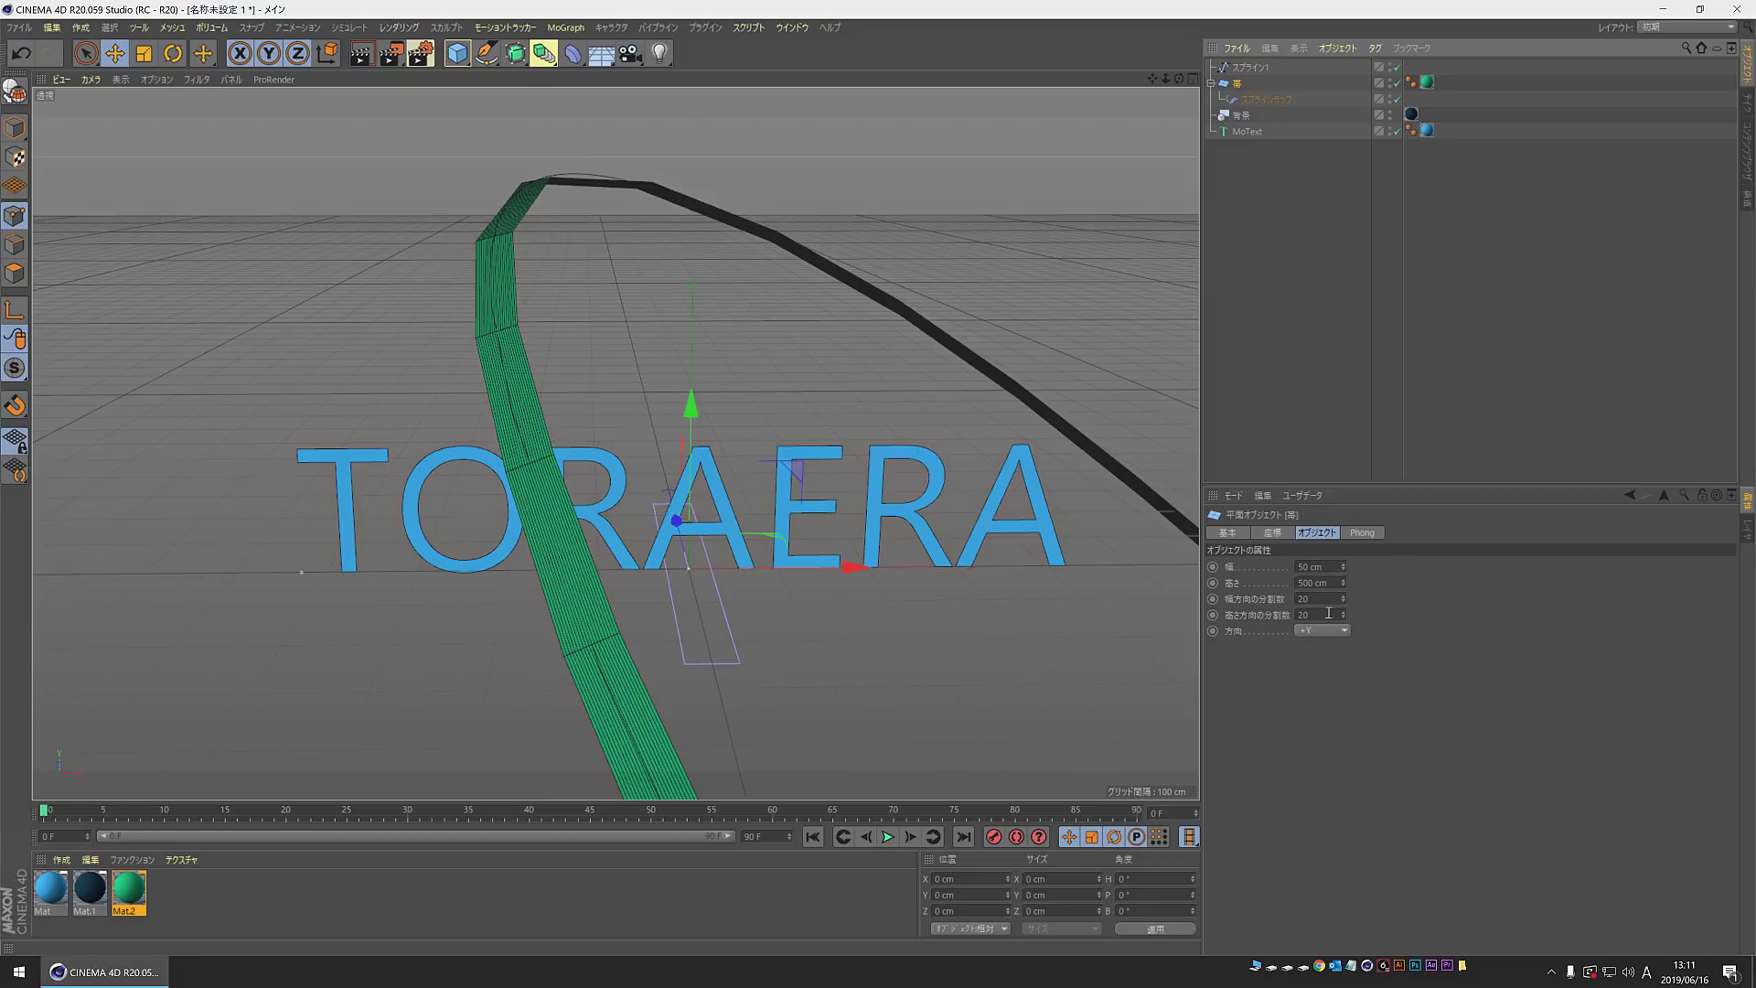
{"action": "left_click_drag", "start_coordinate": [1345, 616], "coordinate": [1344, 549]}
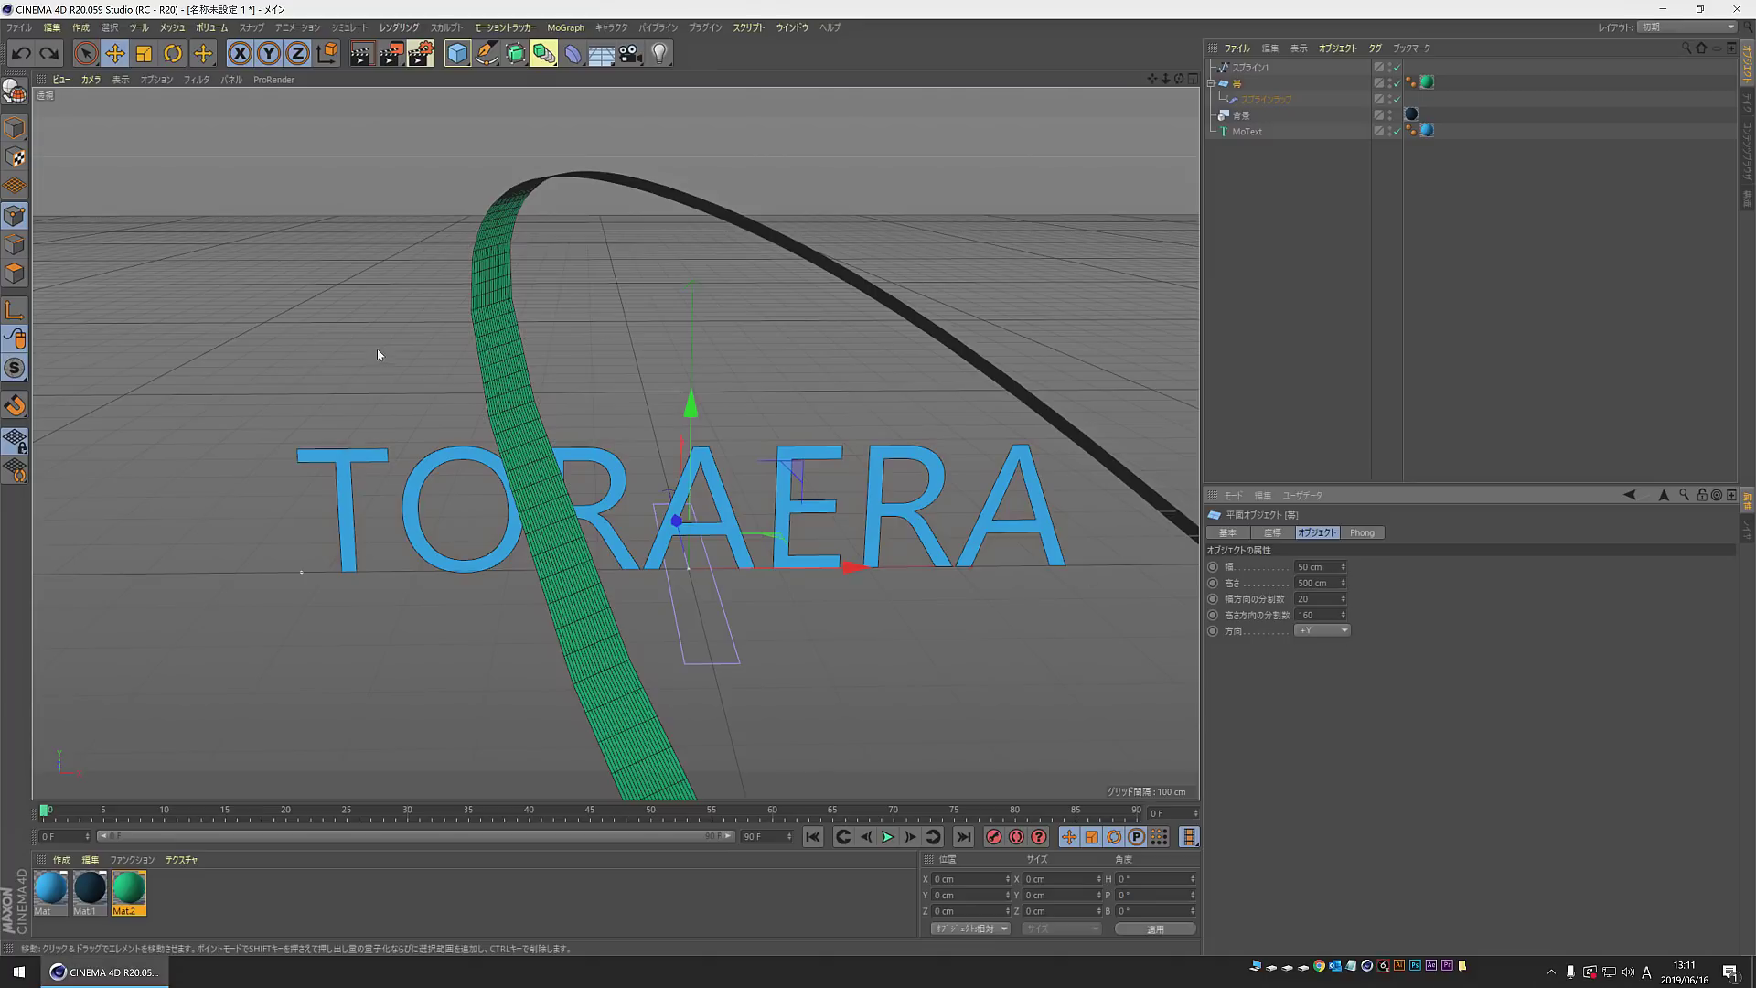
Step: Return the viewport to Gouraud Shading and zoom out to frame the whole arch
{"action": "left_click", "coordinate": [120, 79]}
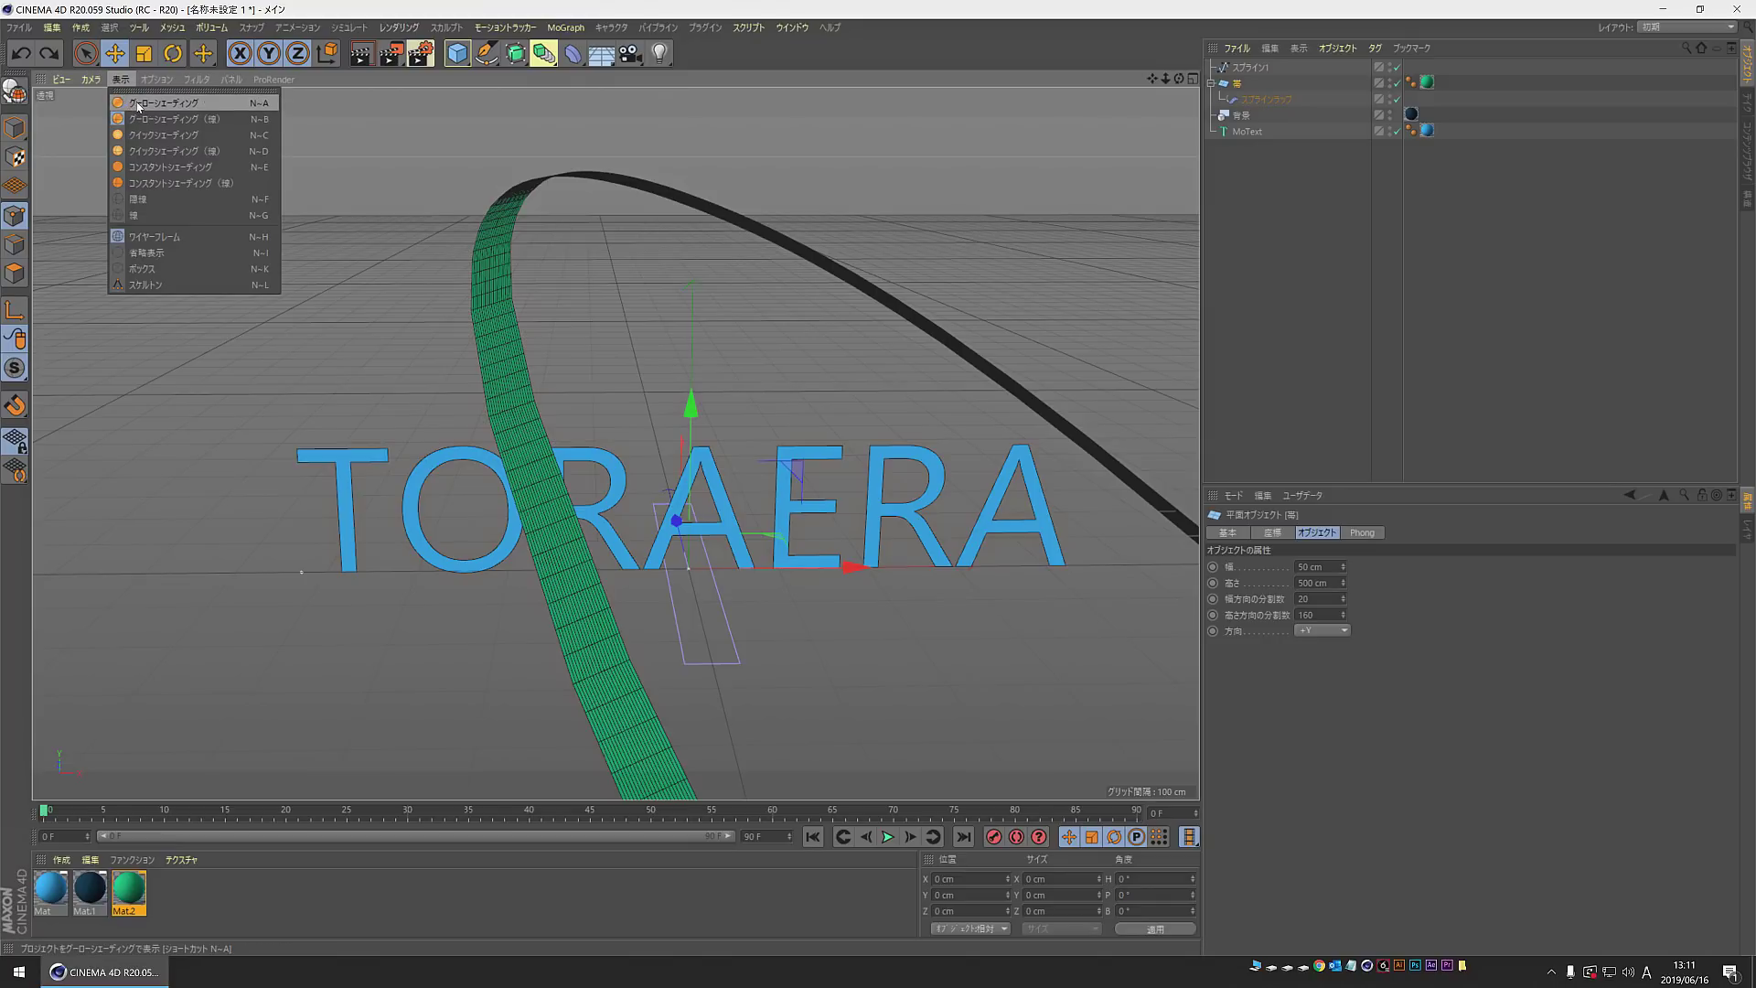
{"action": "left_click", "coordinate": [138, 104]}
{"action": "mouse_move", "coordinate": [837, 576]}
{"action": "left_mouse_down", "text": "alt"}
{"action": "mouse_move", "coordinate": [683, 496]}
{"action": "mouse_move", "coordinate": [844, 629]}
{"action": "mouse_move", "coordinate": [720, 545]}
{"action": "mouse_move", "coordinate": [852, 486]}
{"action": "mouse_move", "coordinate": [1019, 588]}
{"action": "mouse_move", "coordinate": [912, 600]}
{"action": "mouse_move", "coordinate": [838, 514]}
{"action": "mouse_move", "coordinate": [952, 552]}
{"action": "left_mouse_up", "text": "alt"}
{"action": "scroll", "coordinate": [885, 507], "scroll_direction": "down", "scroll_amount": 3}
{"action": "scroll", "coordinate": [886, 510], "scroll_direction": "down", "scroll_amount": 3}
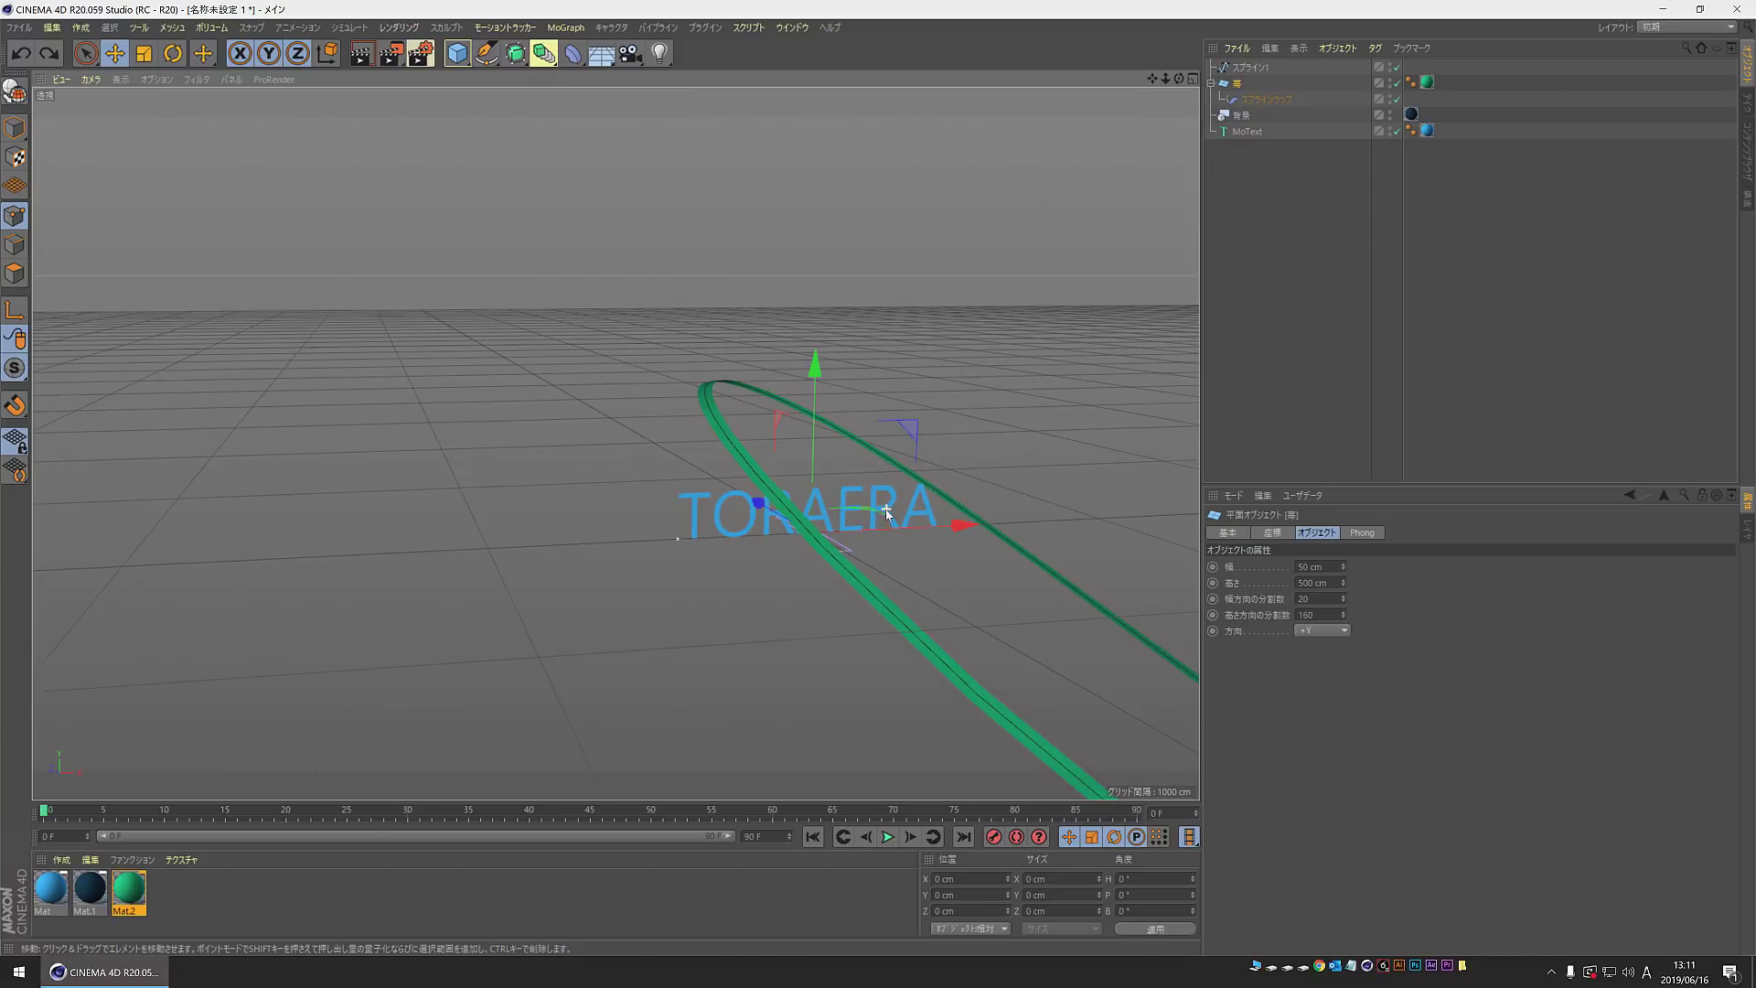
{"action": "mouse_move", "coordinate": [1019, 646]}
{"action": "left_mouse_down", "text": "alt"}
{"action": "mouse_move", "coordinate": [640, 498]}
{"action": "mouse_move", "coordinate": [759, 599]}
{"action": "left_mouse_up", "text": "alt"}
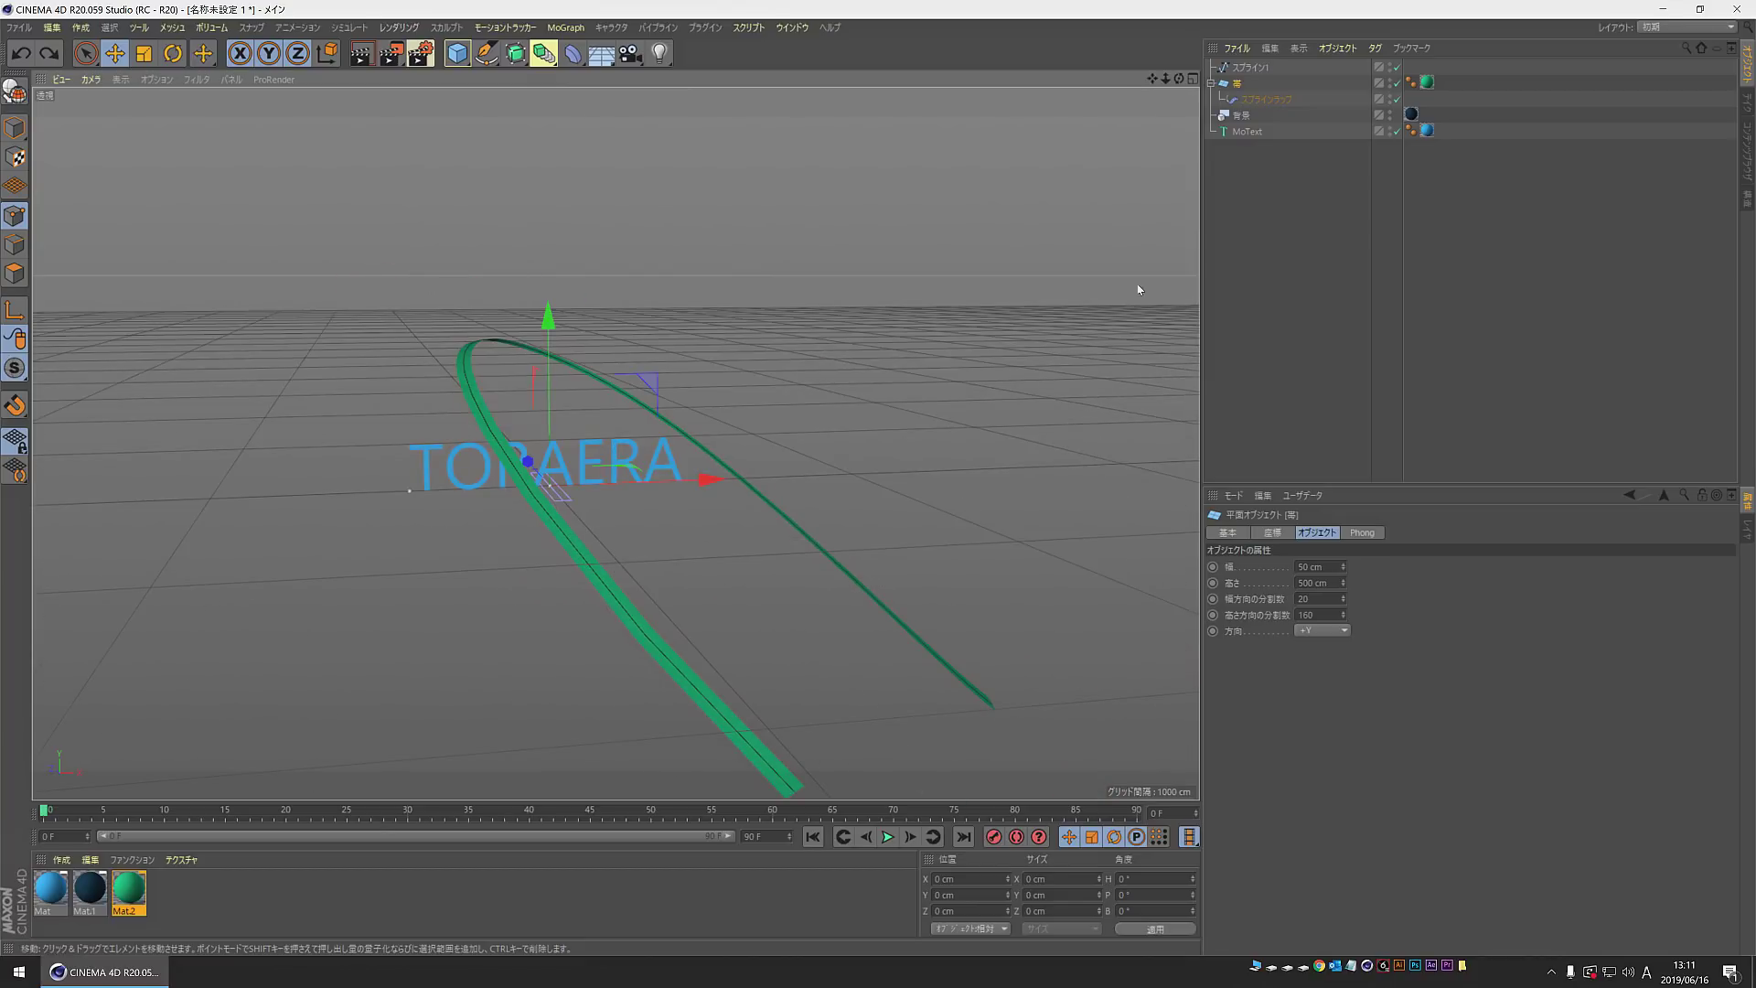
{"action": "left_click", "coordinate": [1267, 99]}
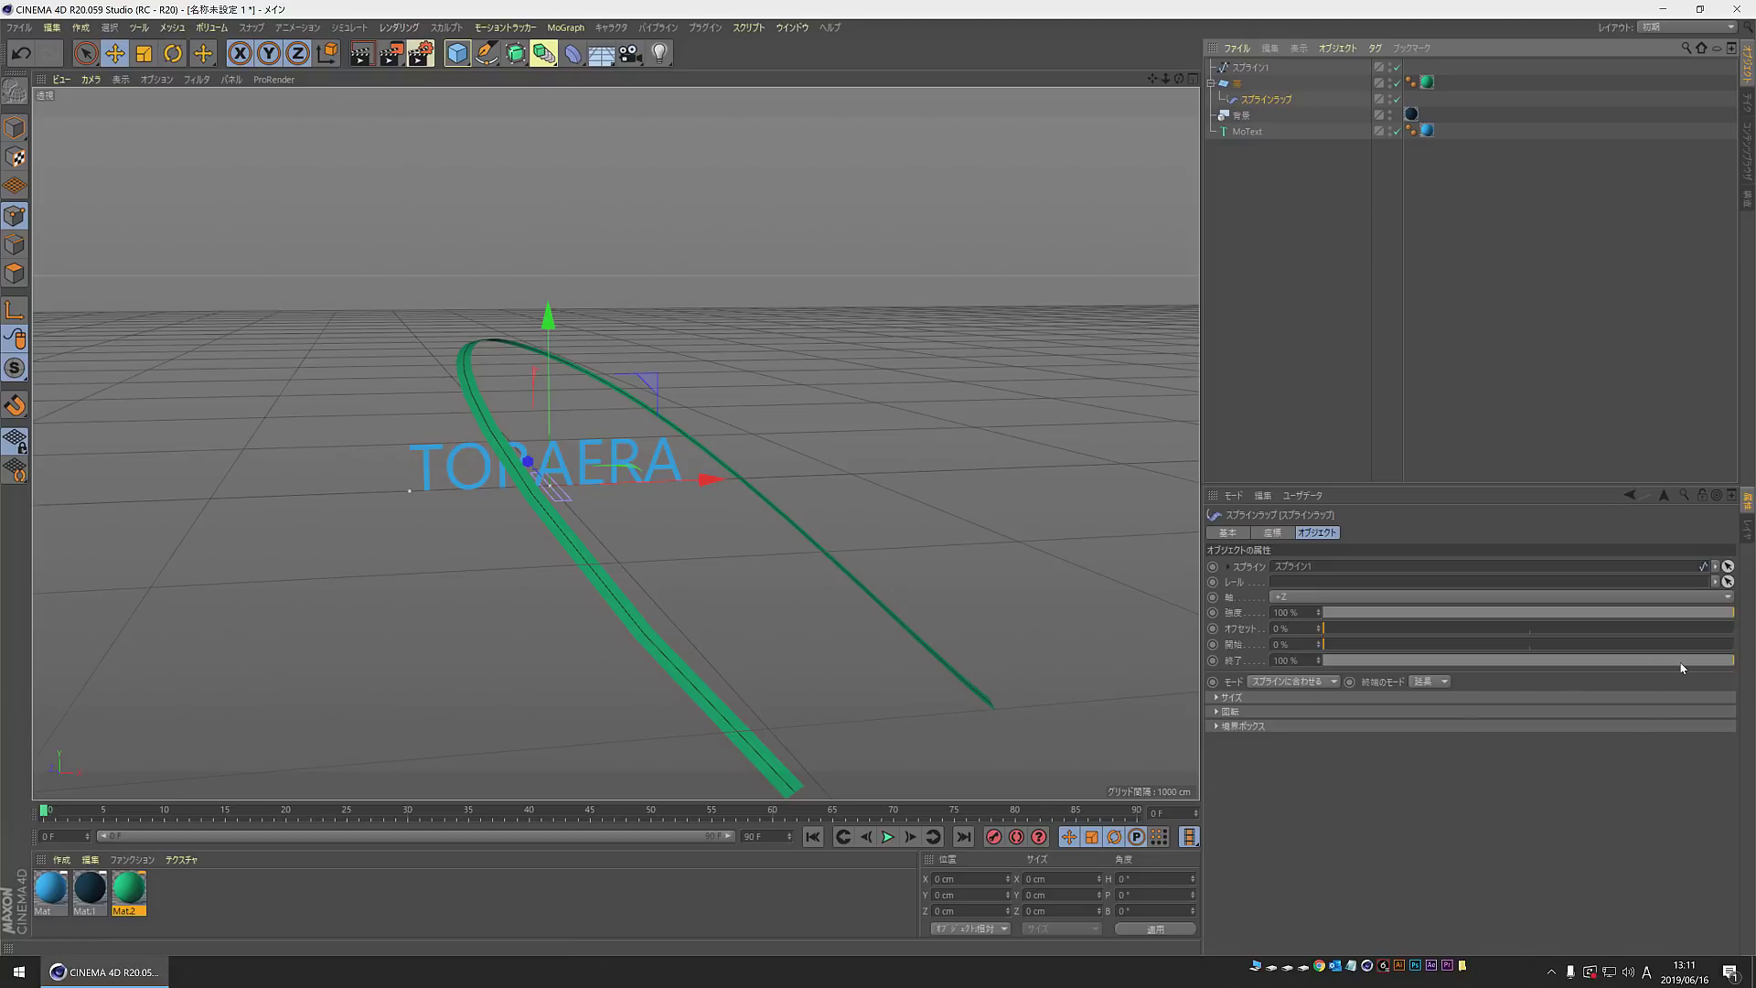
Step: Set the Spline Wrap's End to 20% to shorten the ribbon
{"action": "mouse_move", "coordinate": [1681, 662]}
{"action": "left_mouse_down"}
{"action": "mouse_move", "coordinate": [1276, 686]}
{"action": "mouse_move", "coordinate": [1478, 661]}
{"action": "mouse_move", "coordinate": [1408, 672]}
{"action": "left_mouse_up"}
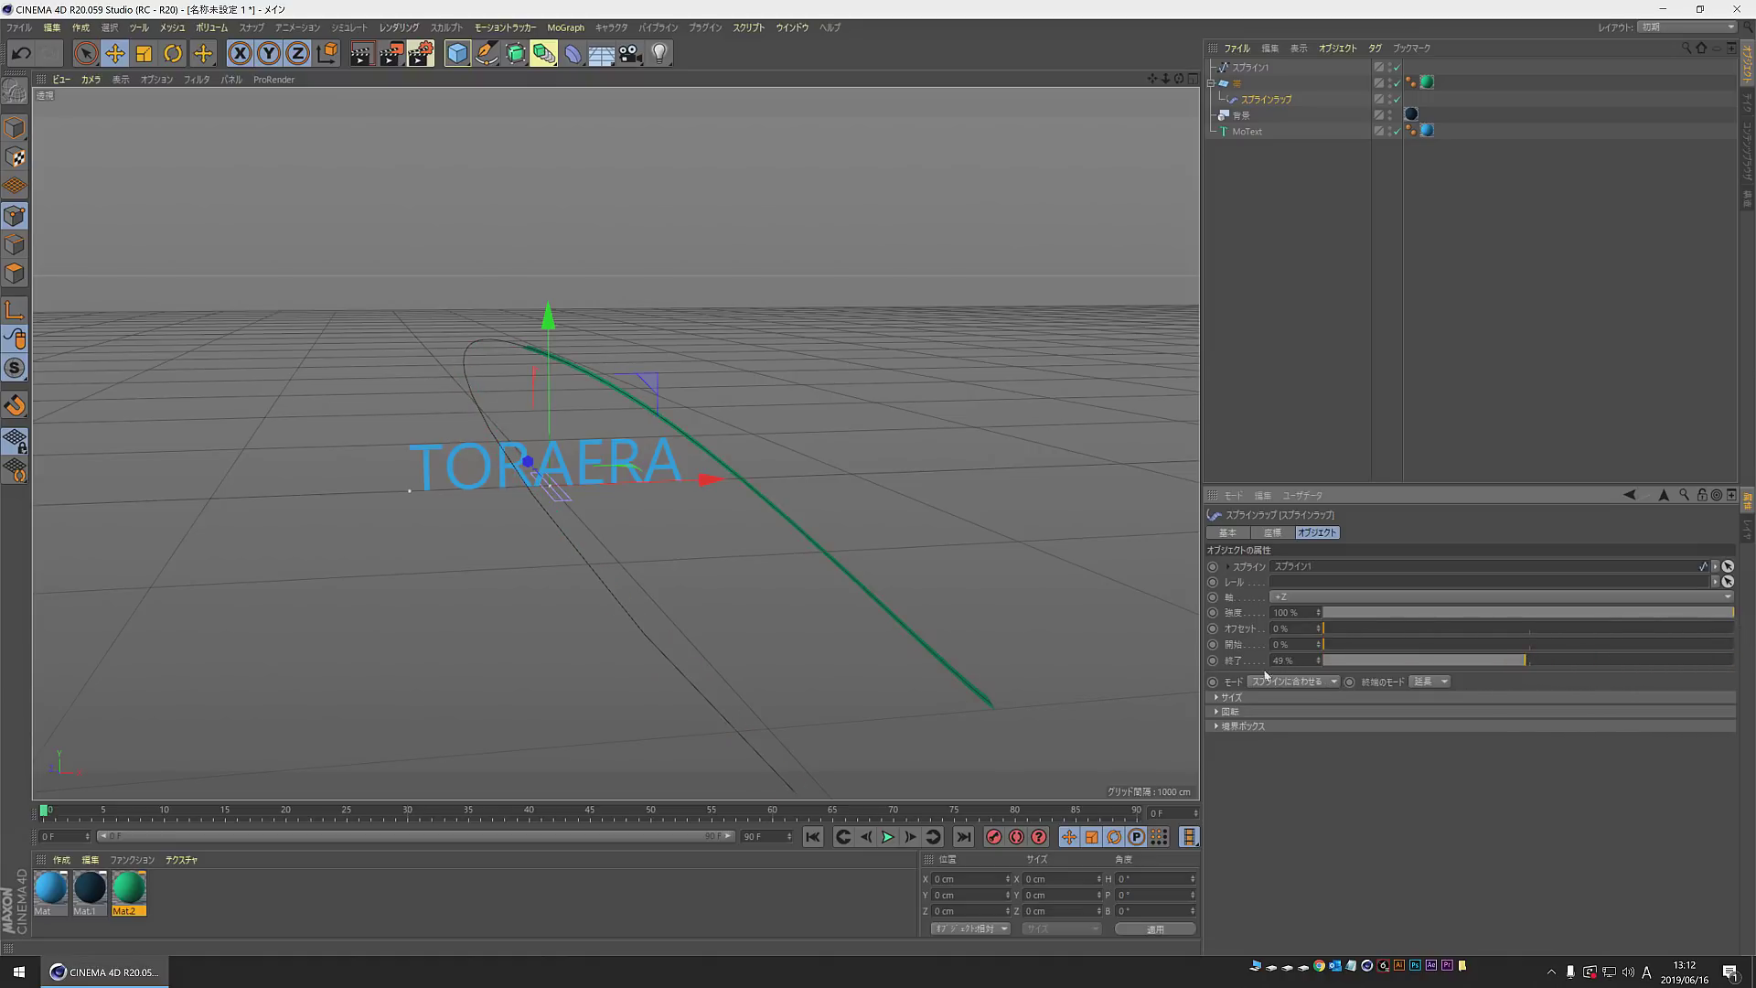
{"action": "left_click", "coordinate": [1295, 662]}
{"action": "type", "text": "20"}
{"action": "key", "text": "Return"}
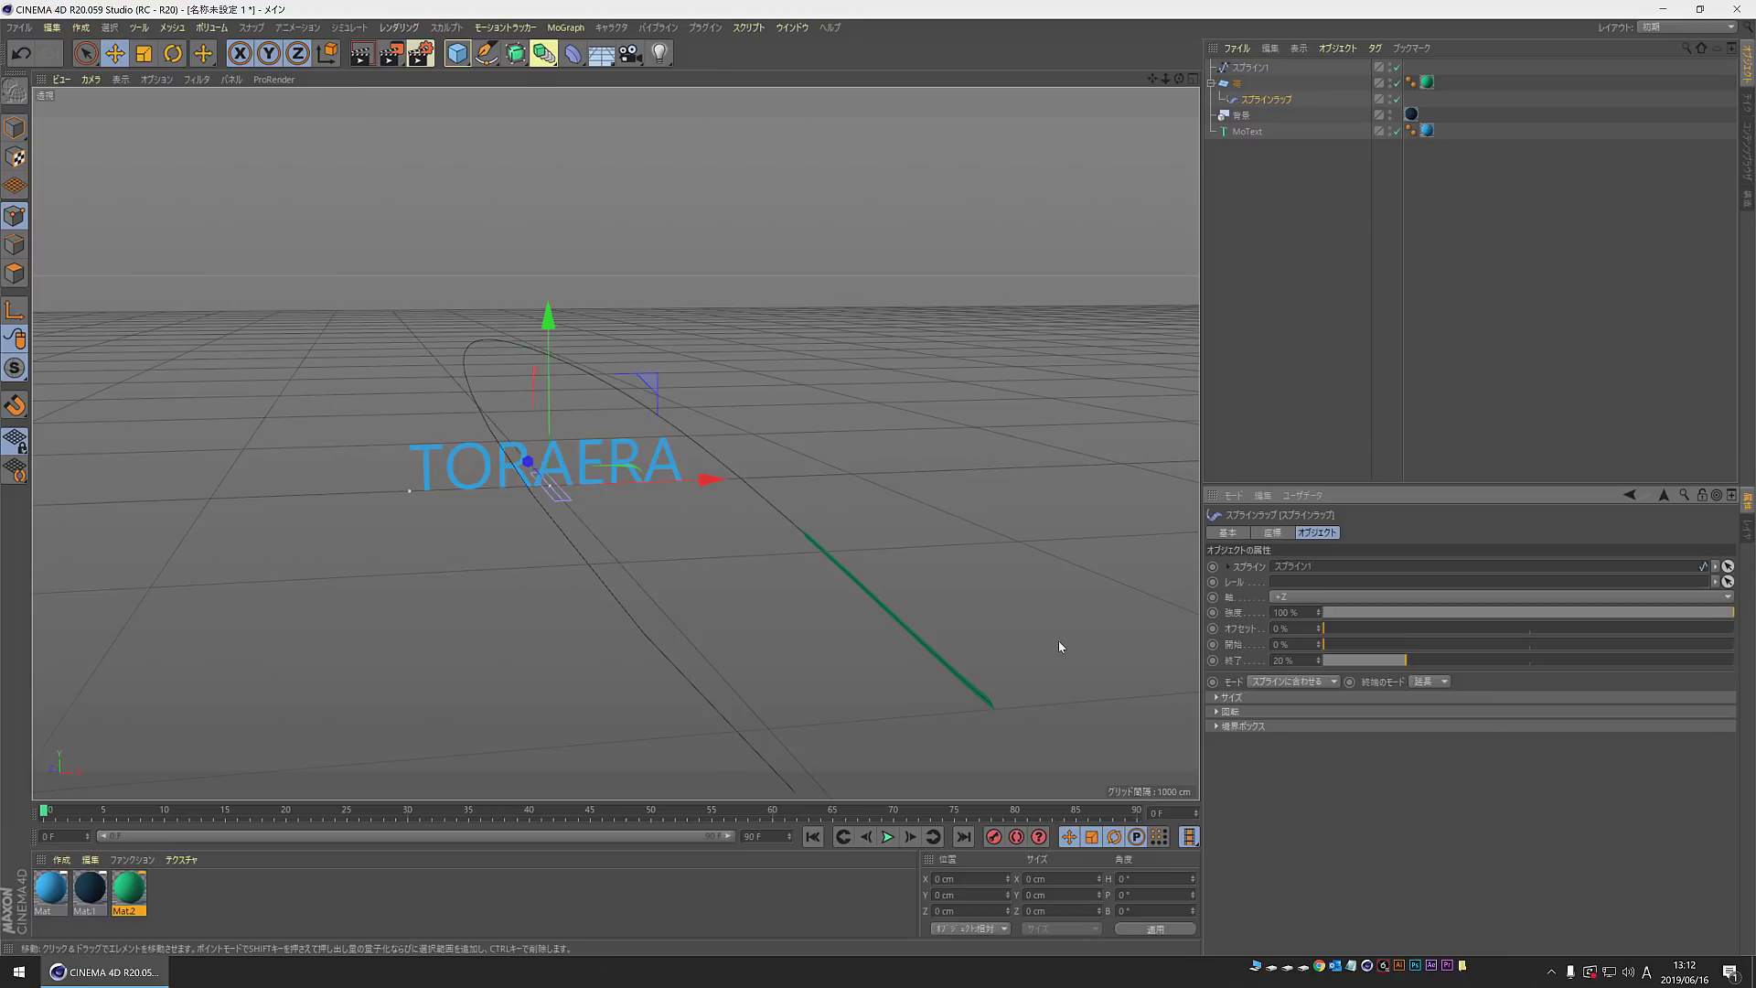
Step: Test the Offset slider, return it to 0% and keyframe it
{"action": "mouse_move", "coordinate": [1330, 628]}
{"action": "left_mouse_down"}
{"action": "mouse_move", "coordinate": [1484, 629]}
{"action": "mouse_move", "coordinate": [1244, 681]}
{"action": "mouse_move", "coordinate": [1358, 685]}
{"action": "left_mouse_up"}
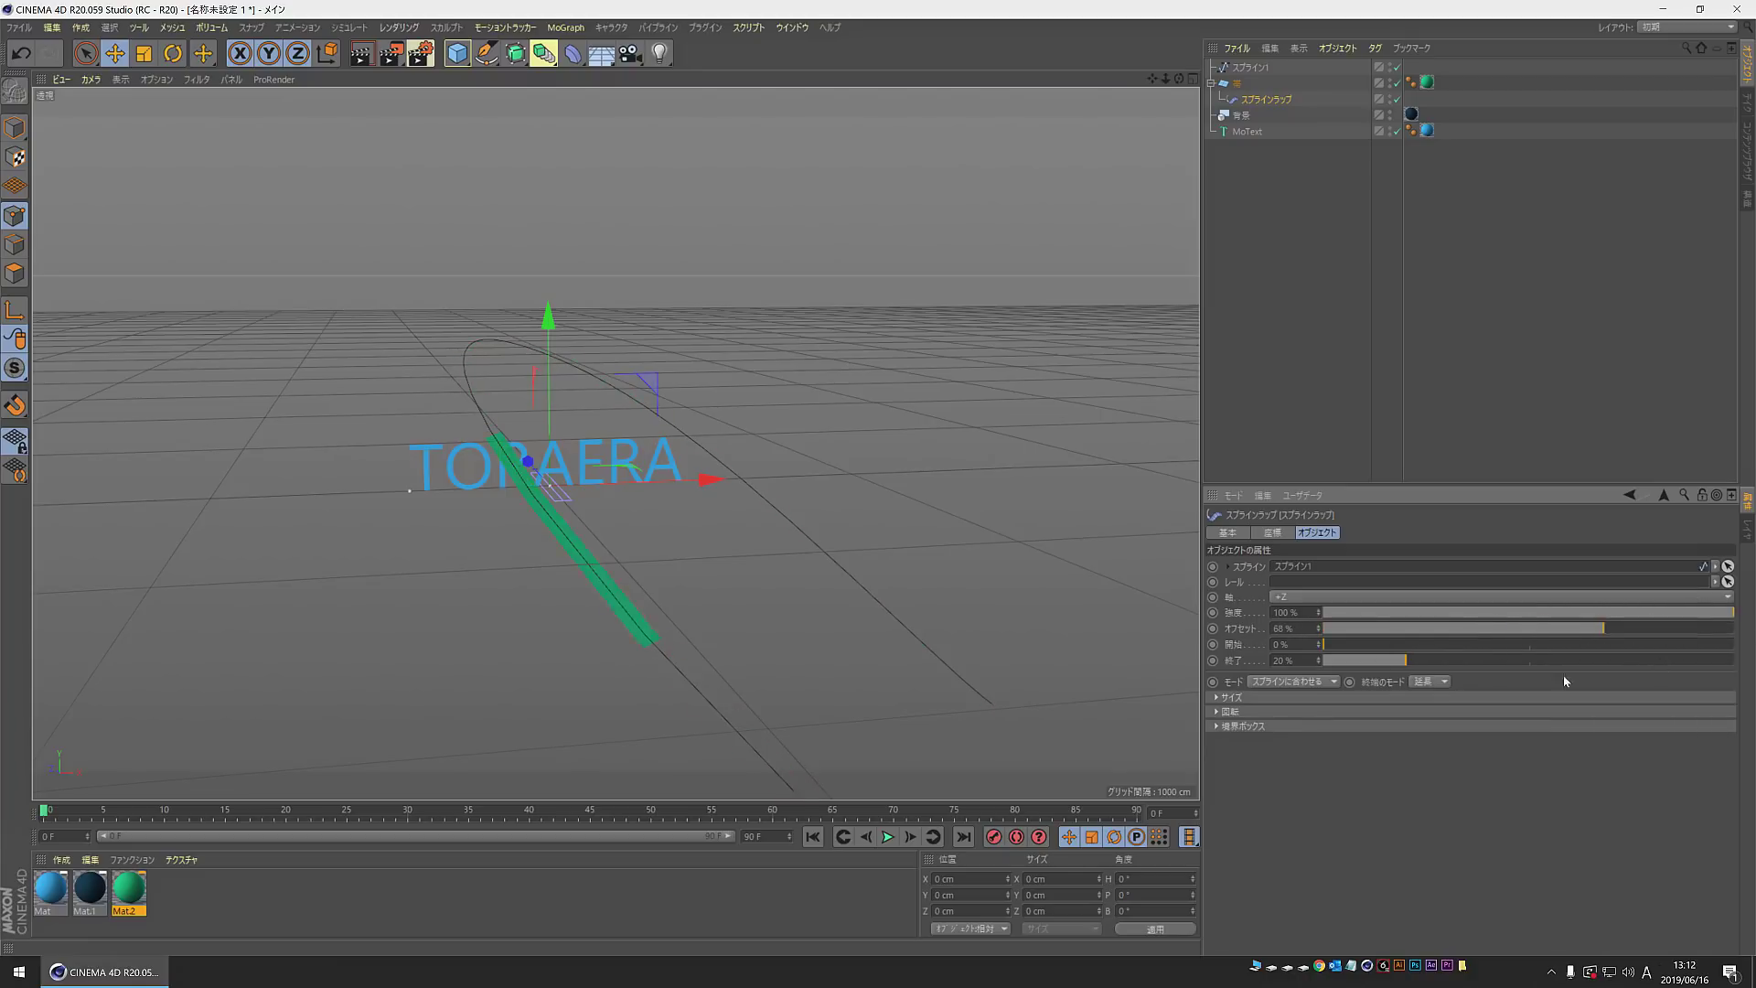
{"action": "mouse_move", "coordinate": [1357, 685]}
{"action": "left_mouse_down"}
{"action": "mouse_move", "coordinate": [1498, 635]}
{"action": "mouse_move", "coordinate": [8, 835]}
{"action": "left_mouse_up"}
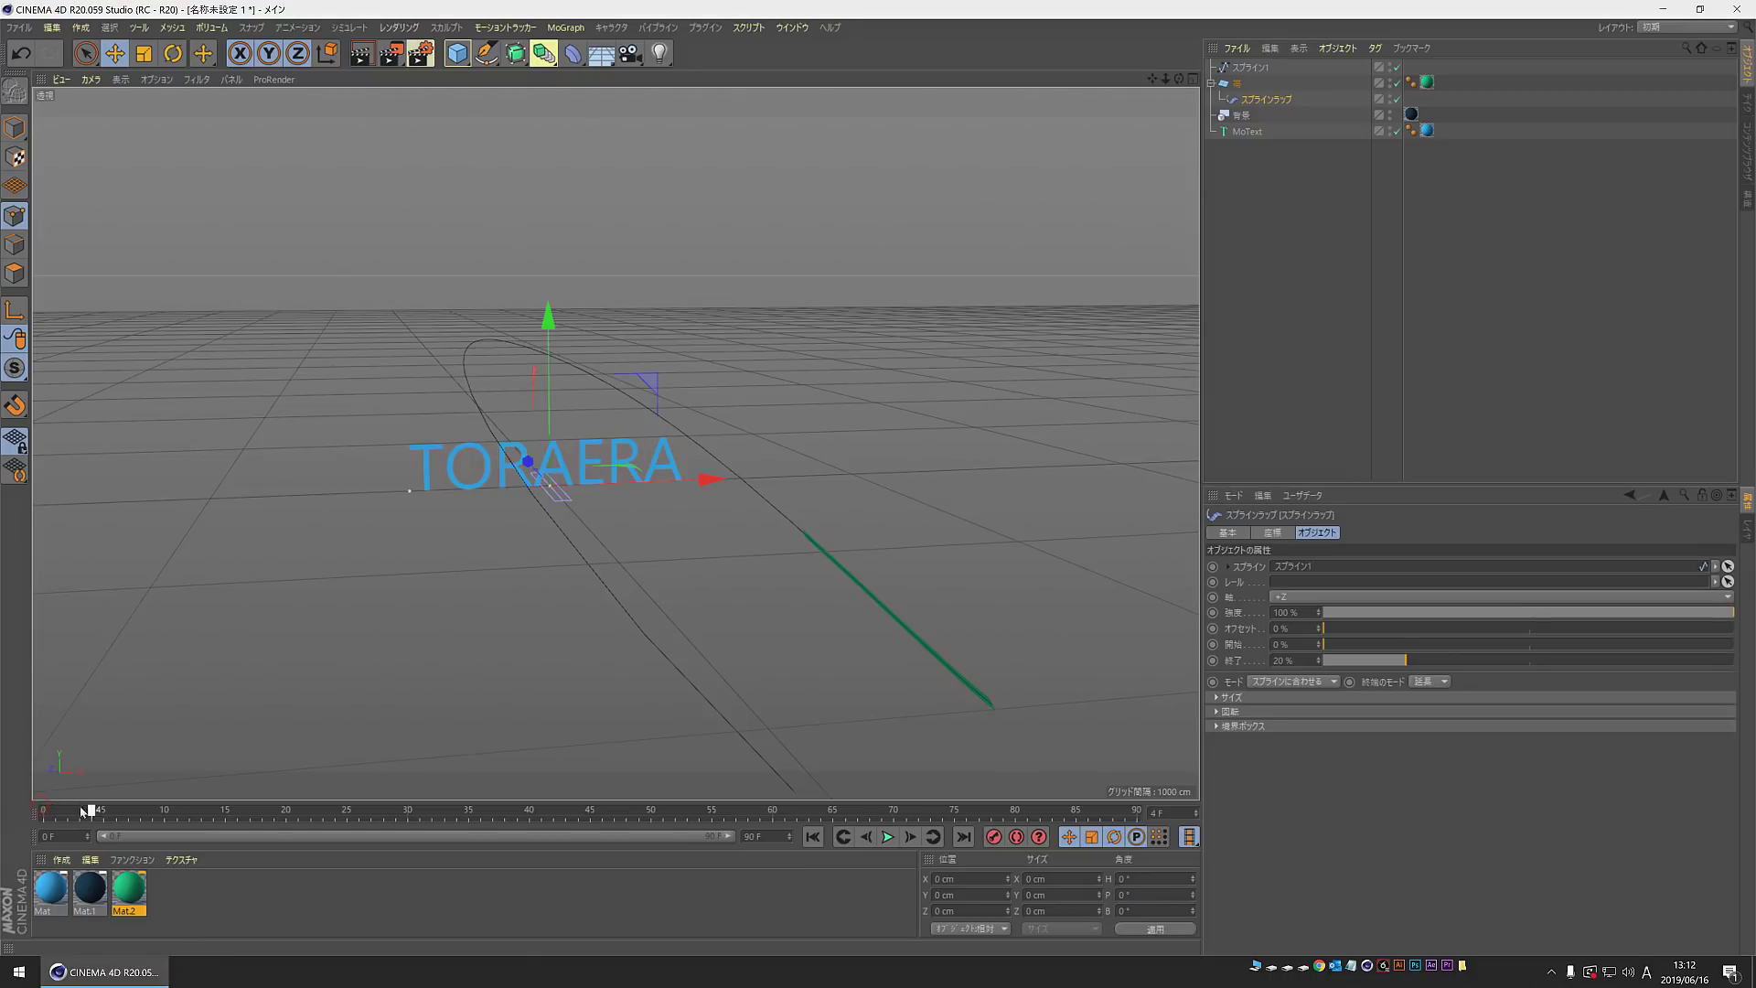
{"action": "left_click", "coordinate": [1212, 628]}
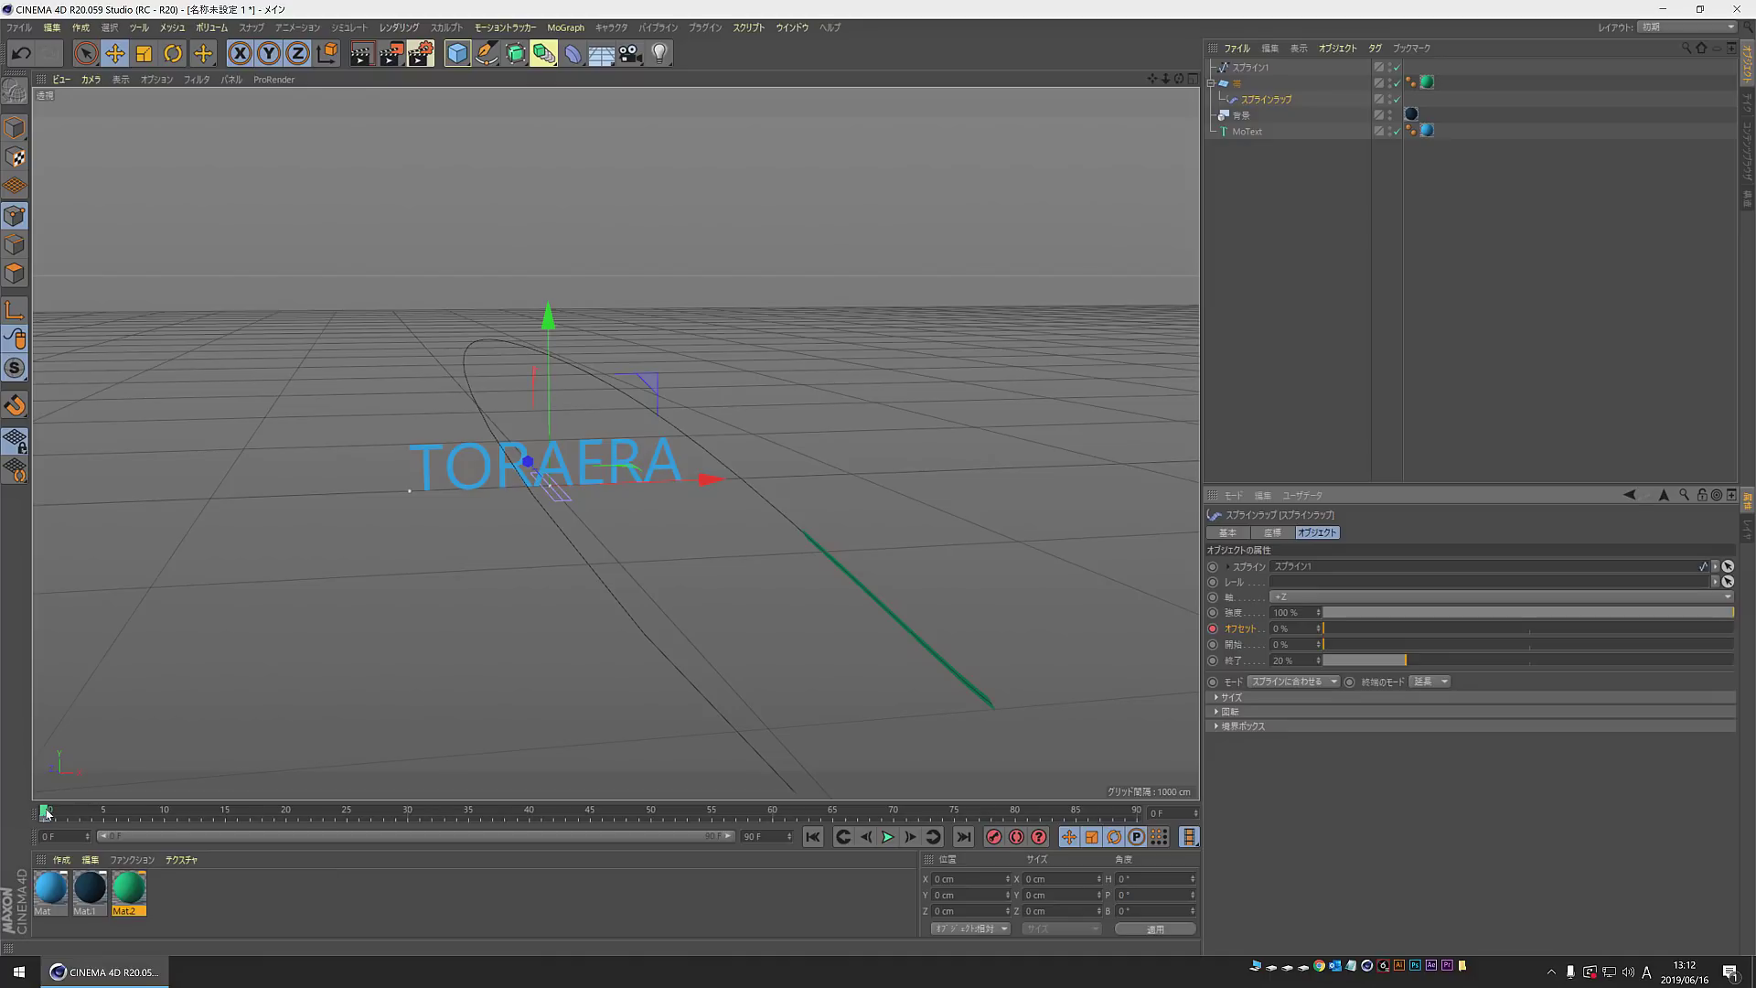
{"action": "left_click_drag", "start_coordinate": [45, 811], "coordinate": [771, 829]}
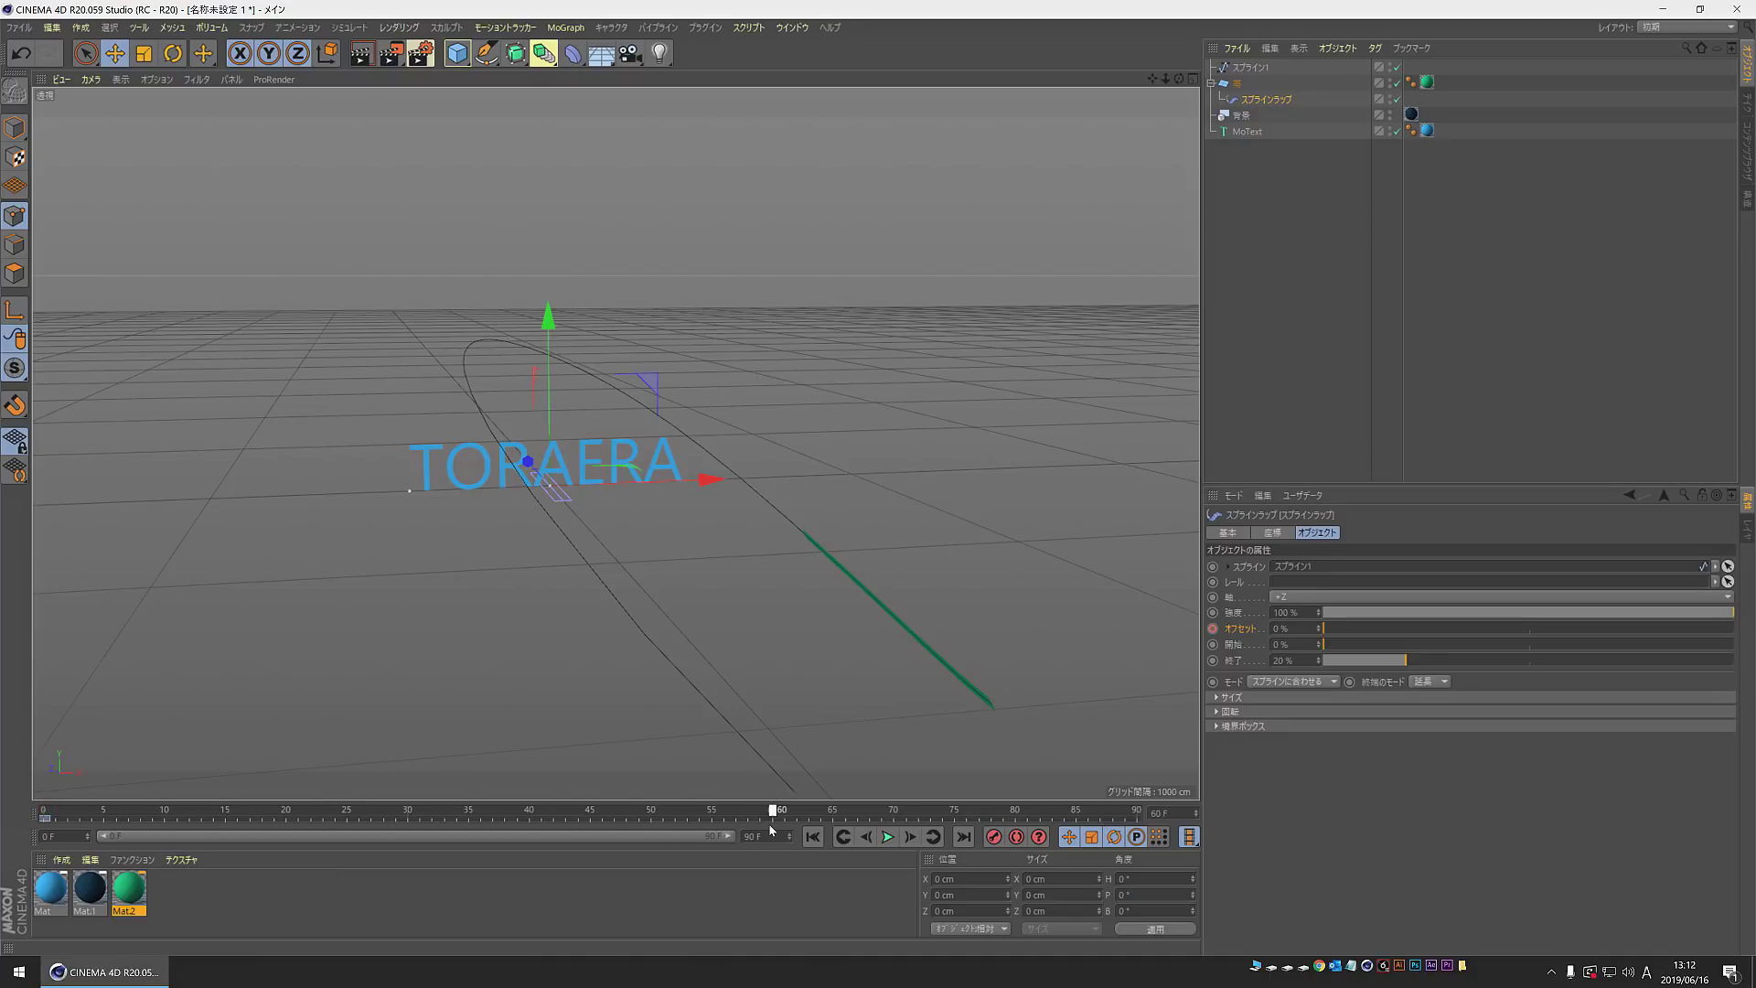
{"action": "left_click_drag", "start_coordinate": [1342, 628], "coordinate": [1738, 629]}
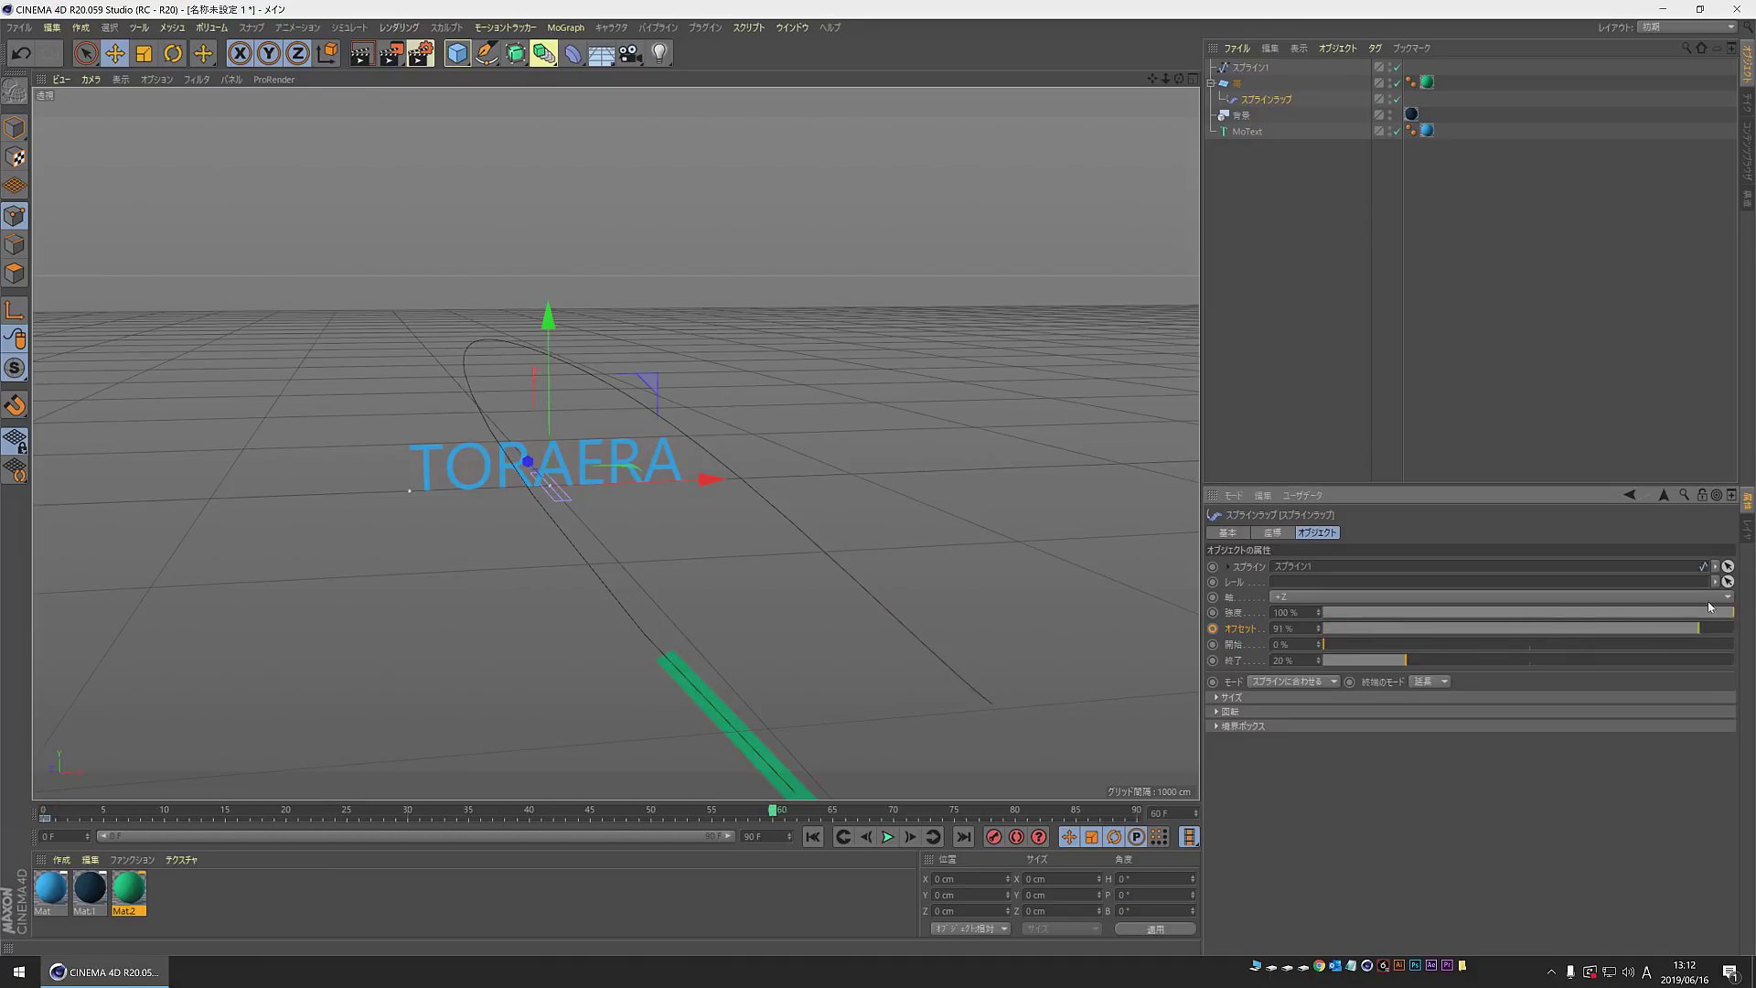
{"action": "left_click", "coordinate": [1212, 629]}
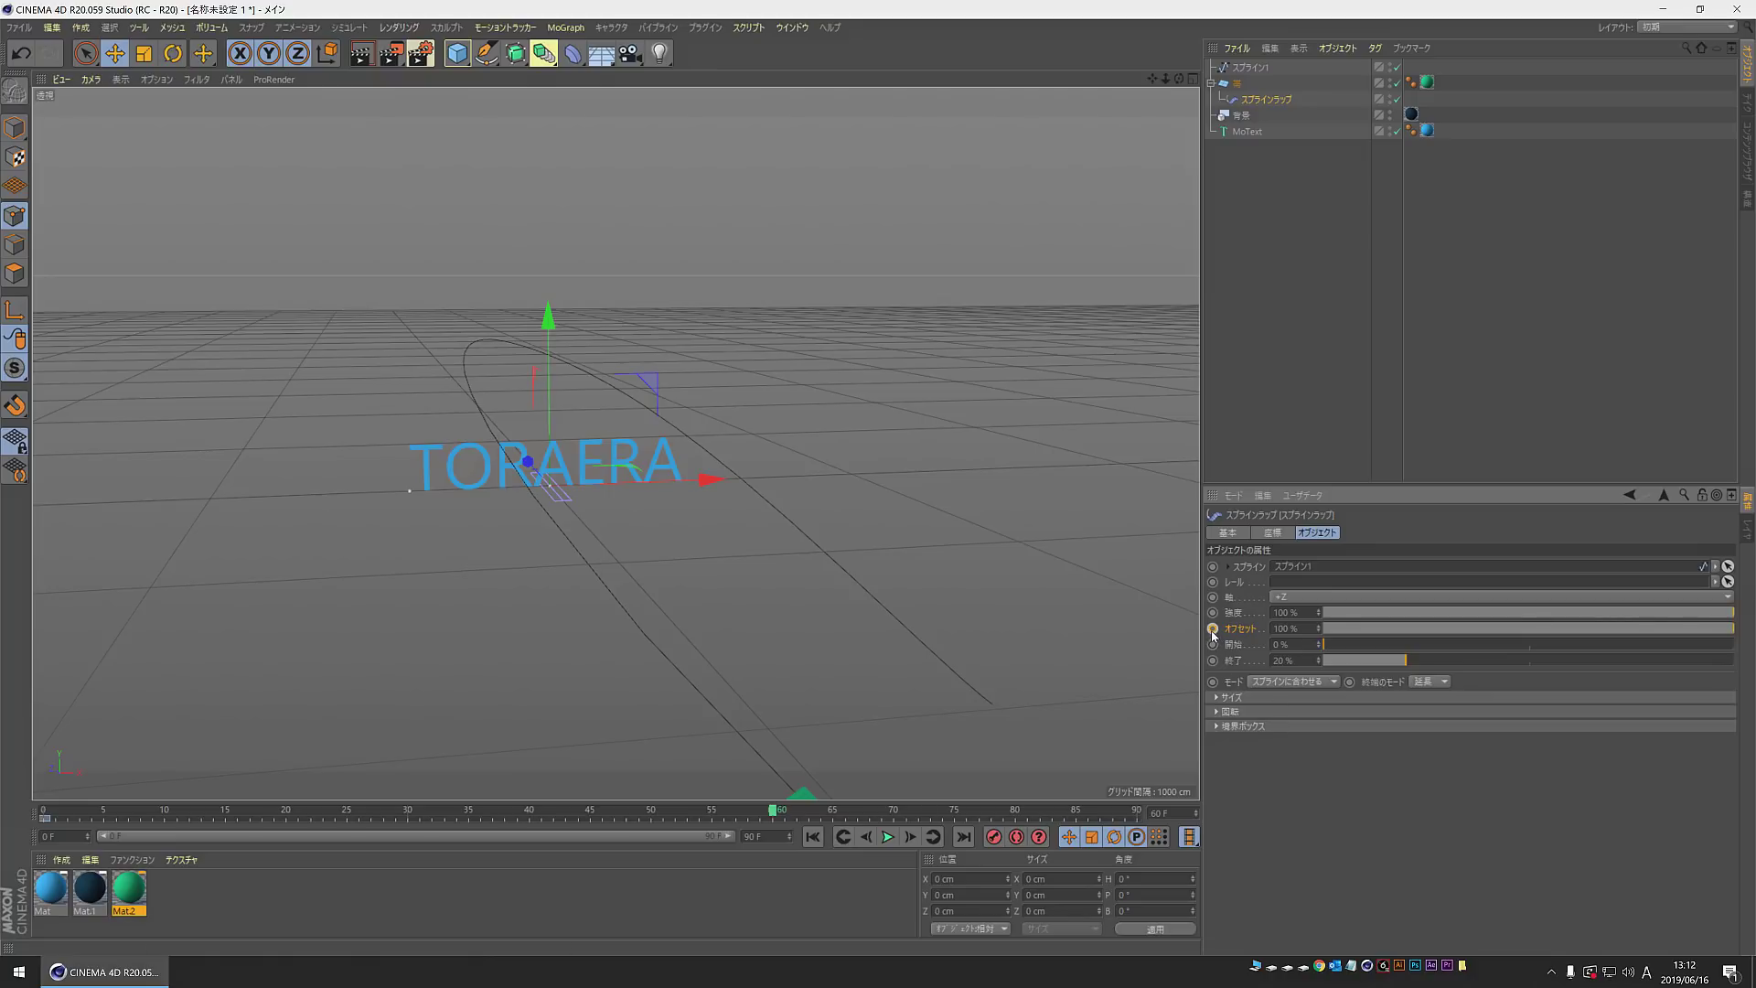
{"action": "left_click", "coordinate": [817, 838]}
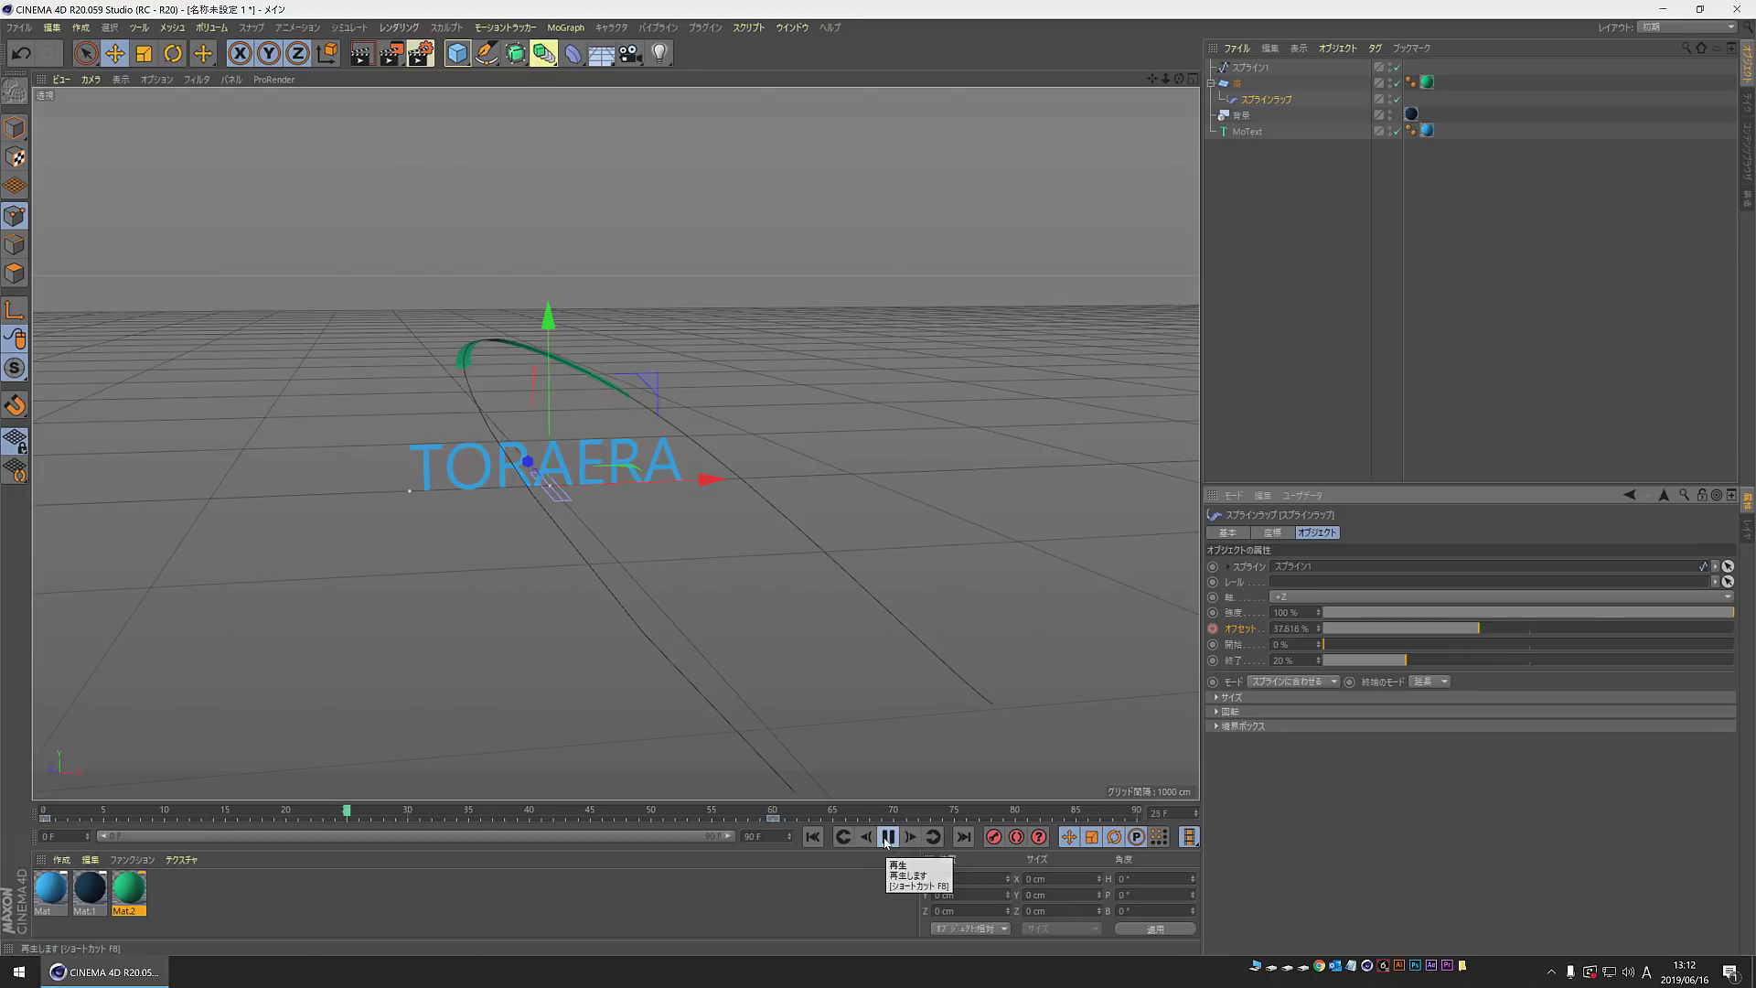
{"action": "left_click", "coordinate": [812, 837]}
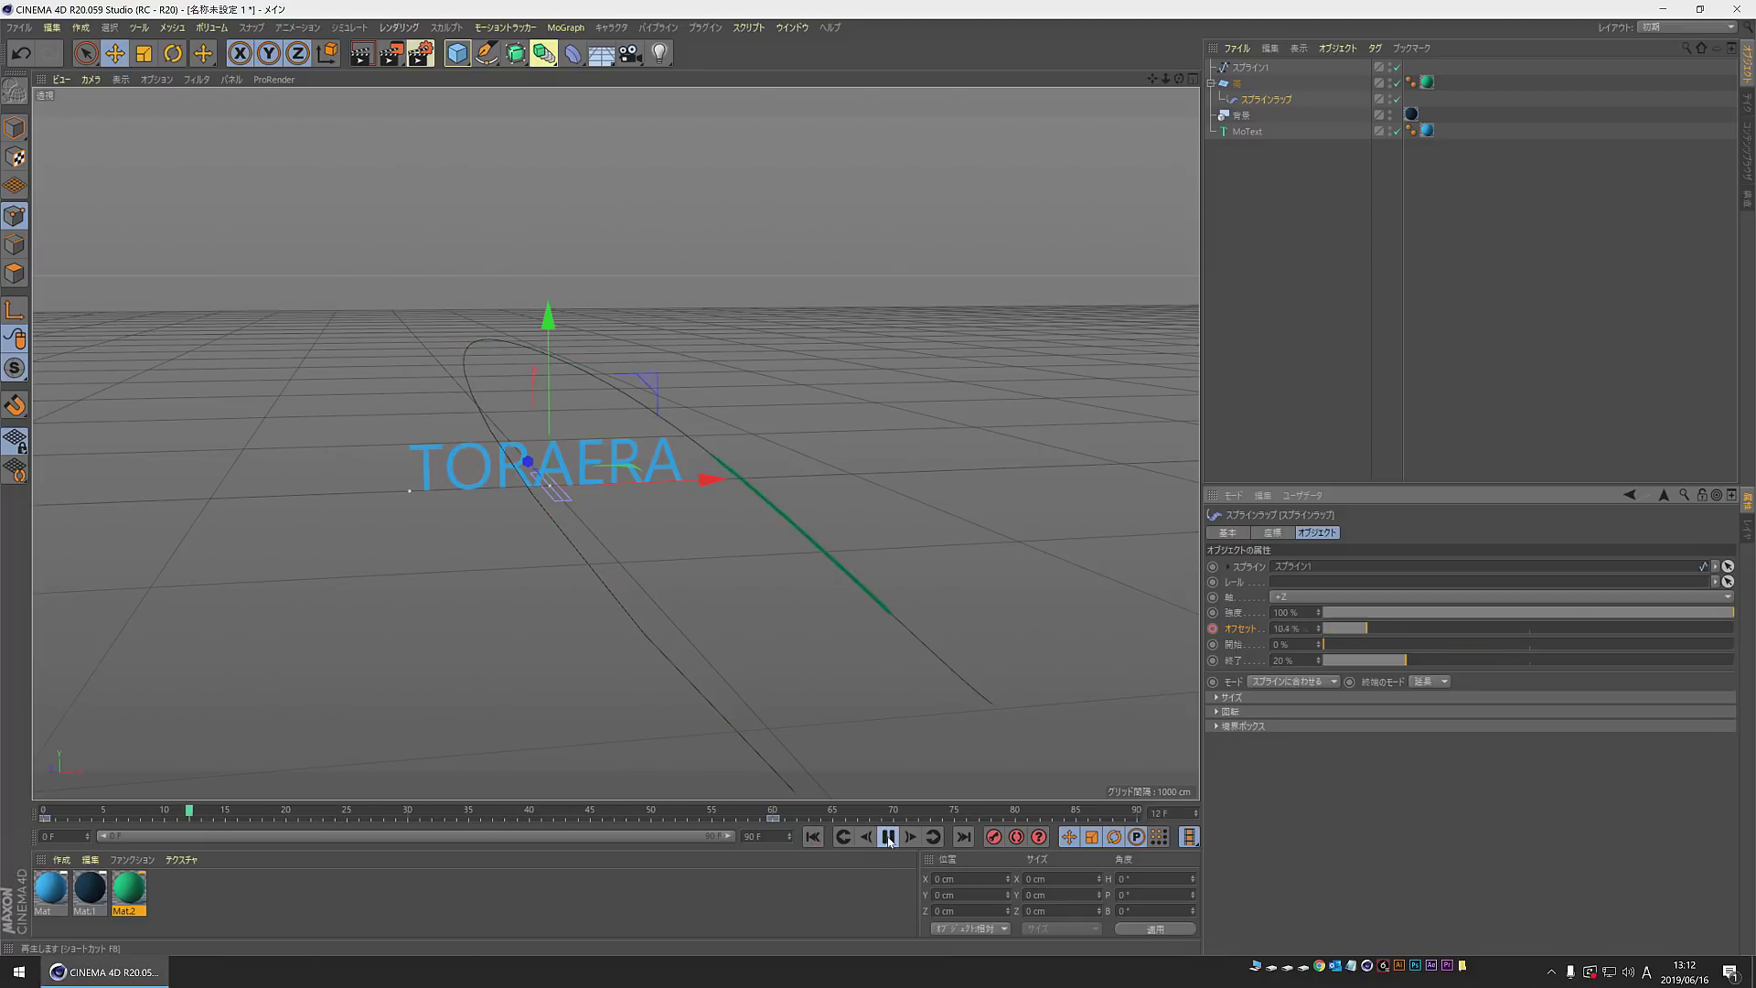
{"action": "left_click", "coordinate": [812, 837]}
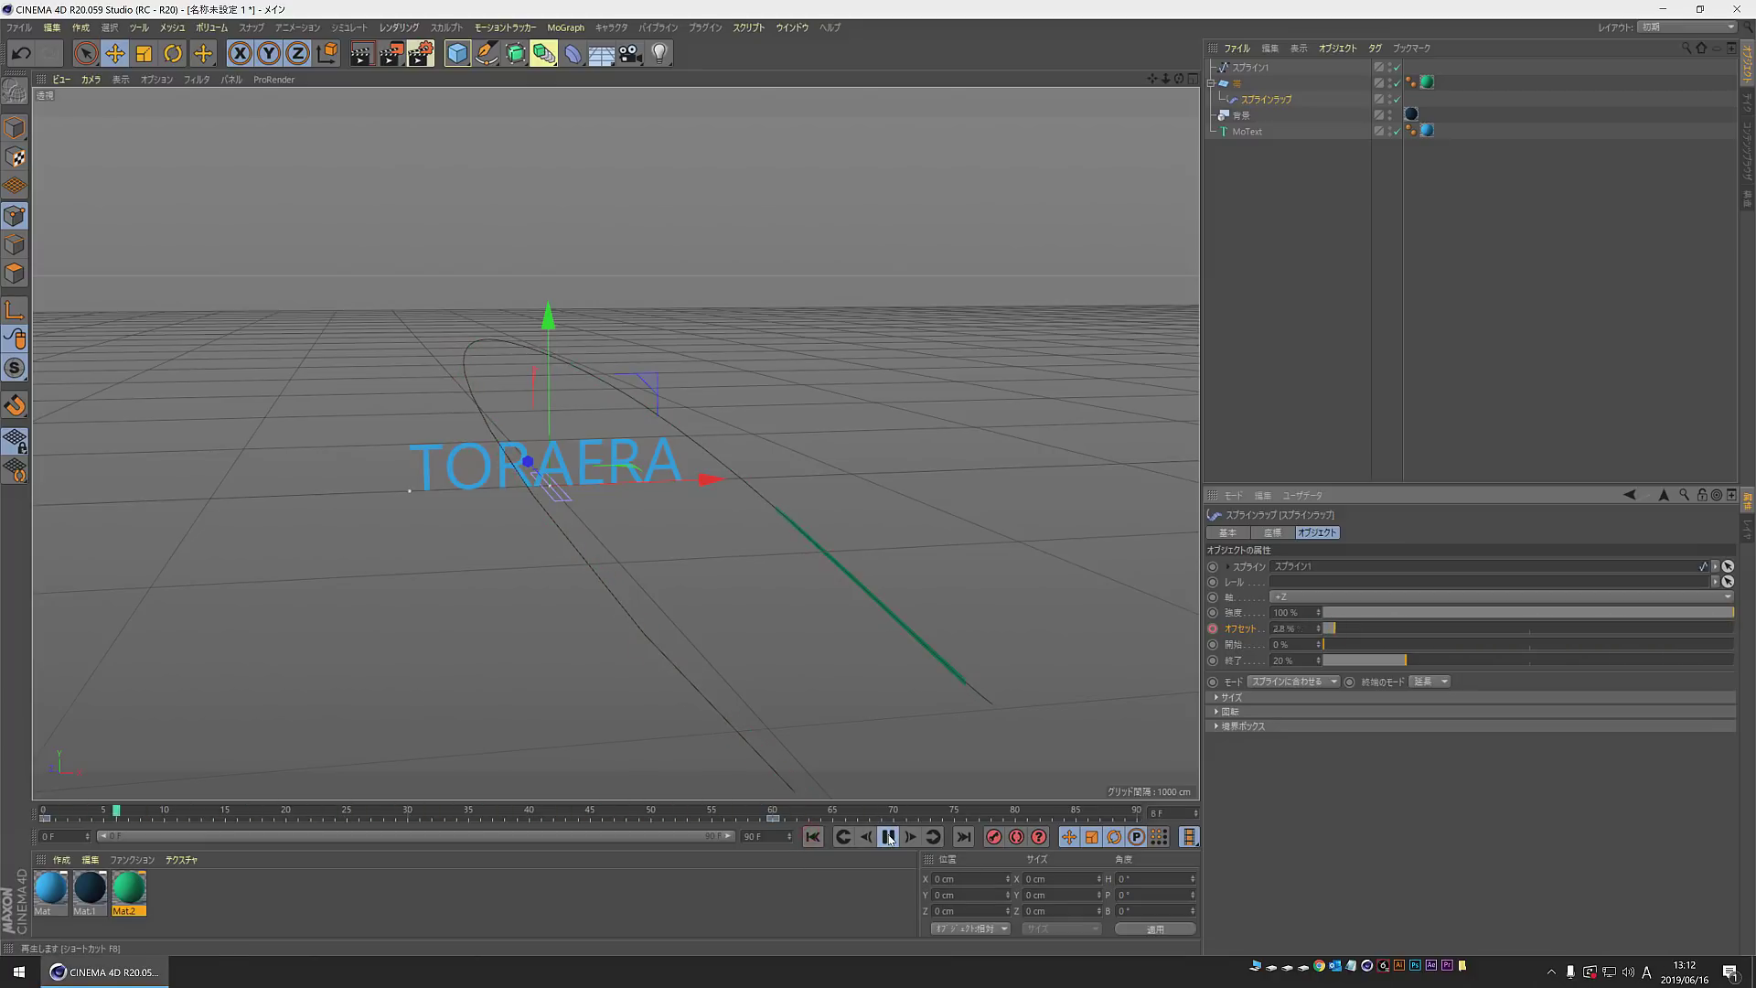
{"action": "left_click", "coordinate": [889, 837]}
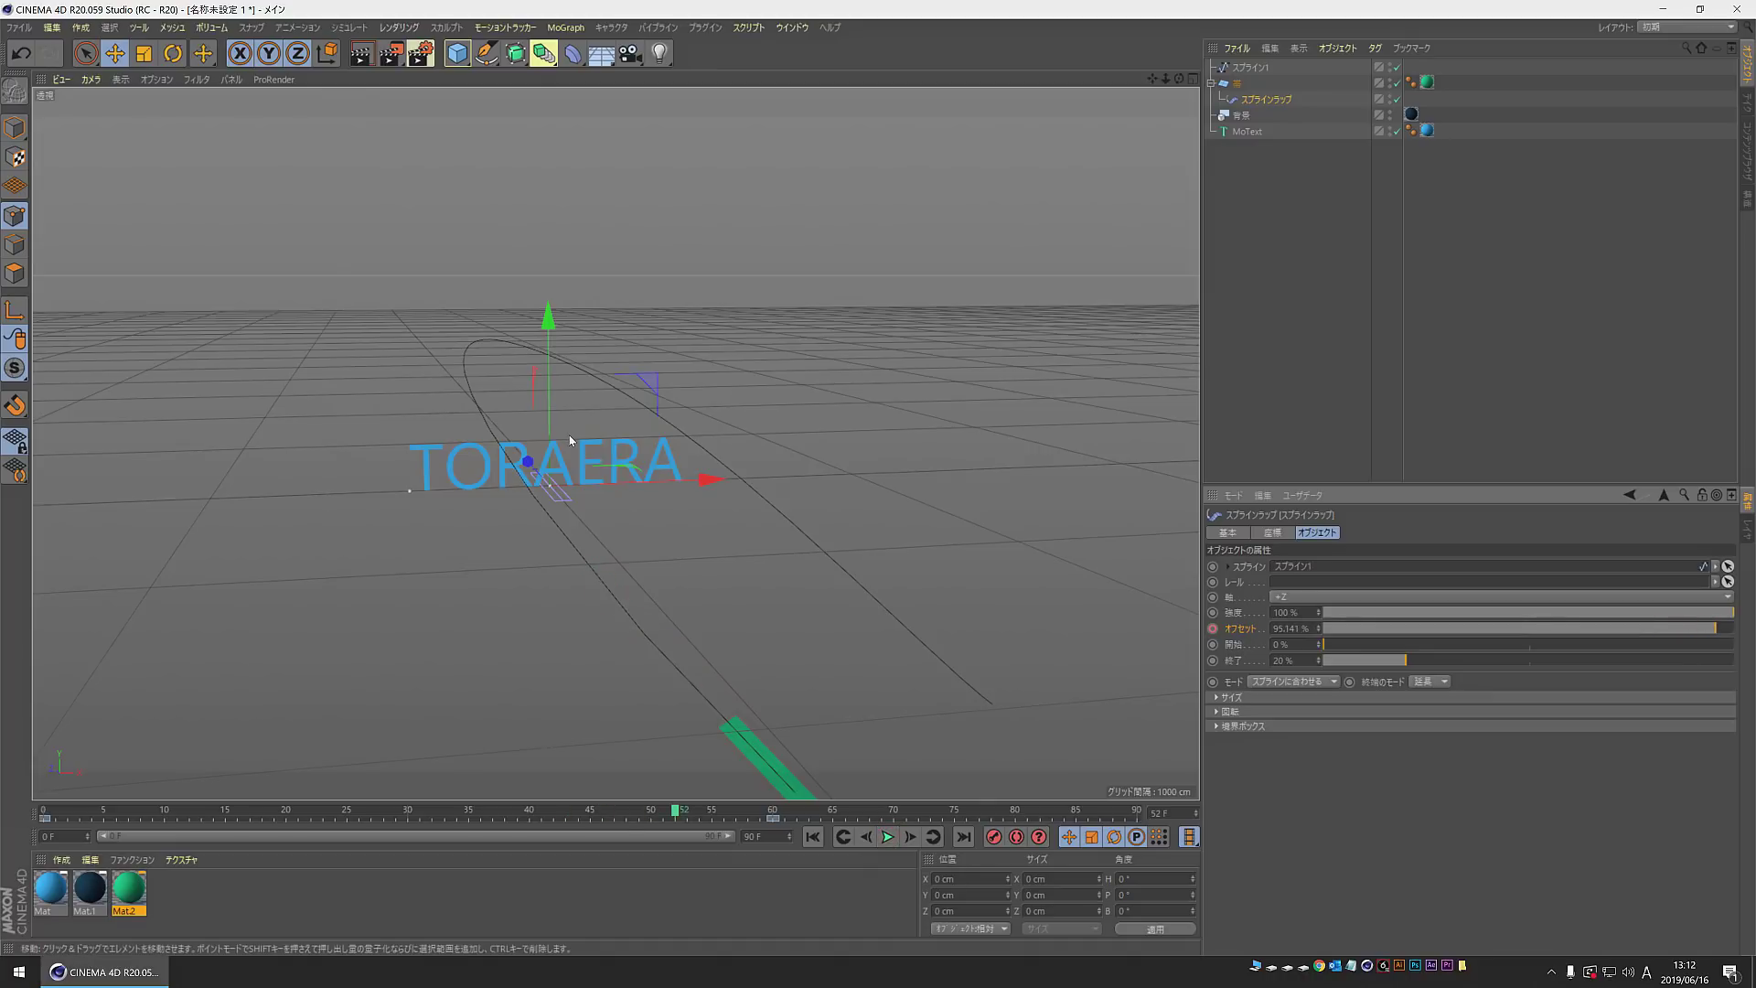
{"action": "scroll", "coordinate": [541, 475], "scroll_direction": "up", "scroll_amount": 2}
{"action": "scroll", "coordinate": [540, 474], "scroll_direction": "up", "scroll_amount": 2}
{"action": "scroll", "coordinate": [540, 475], "scroll_direction": "up", "scroll_amount": 2}
{"action": "left_click_drag", "start_coordinate": [541, 475], "coordinate": [545, 452], "text": "alt"}
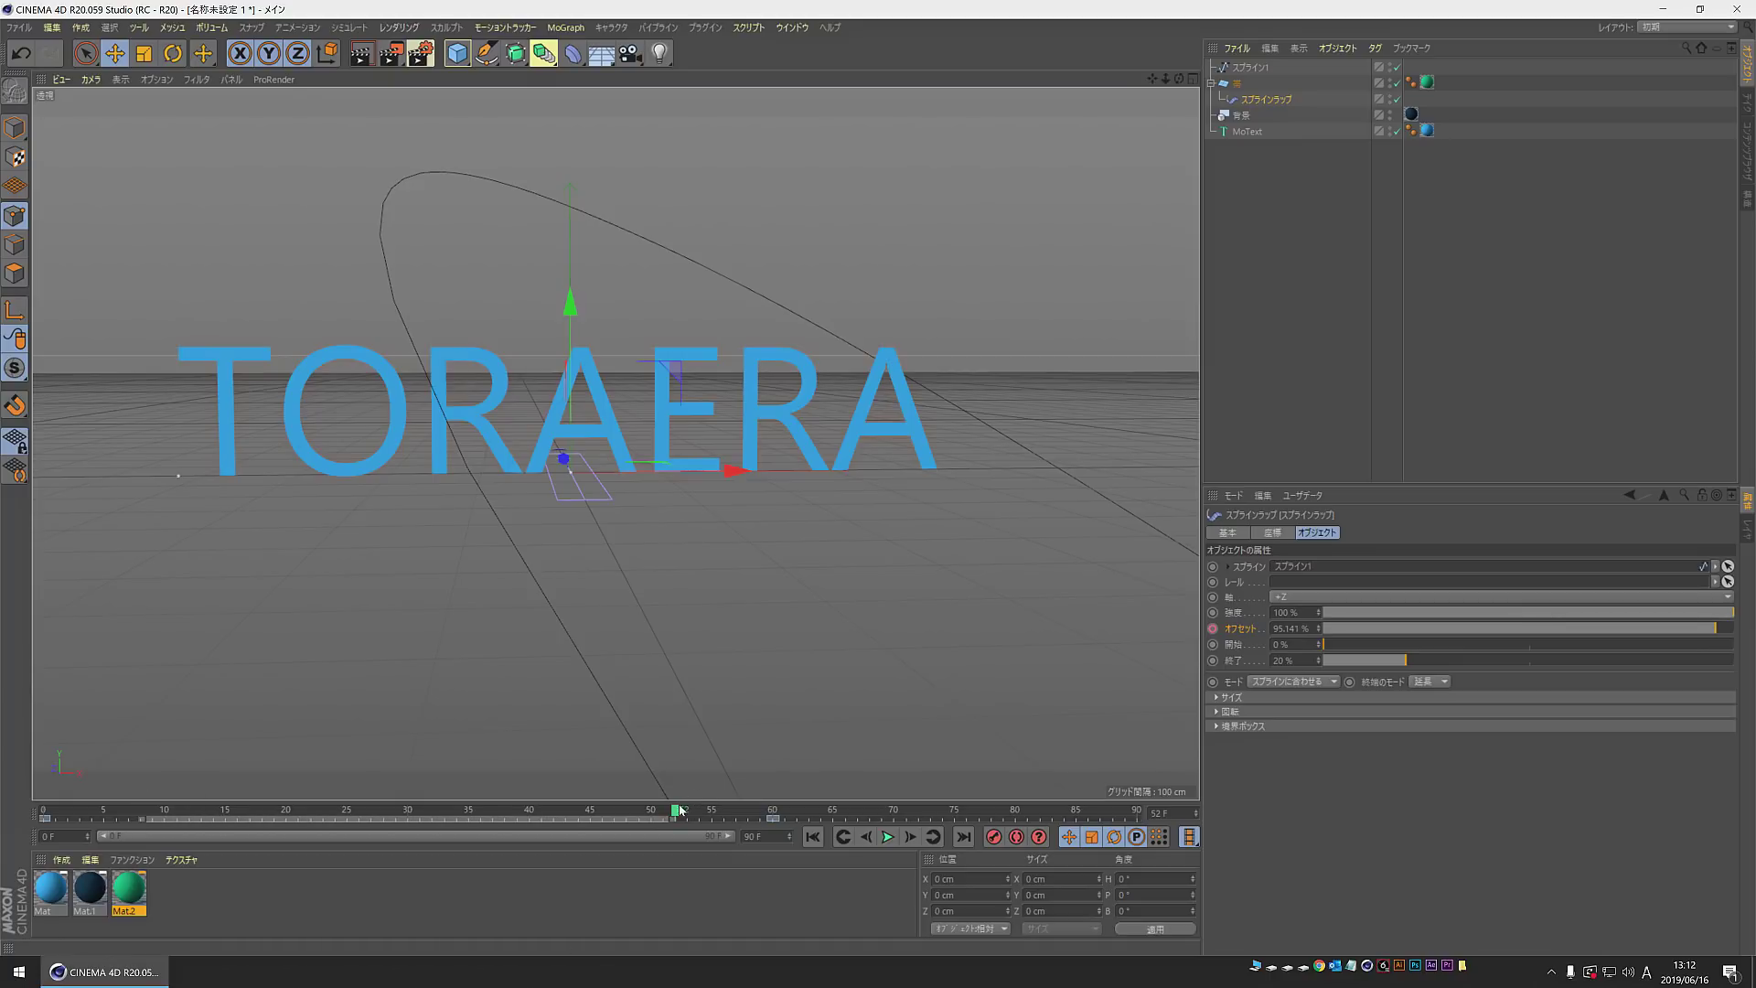
{"action": "left_click_drag", "start_coordinate": [675, 812], "coordinate": [416, 807]}
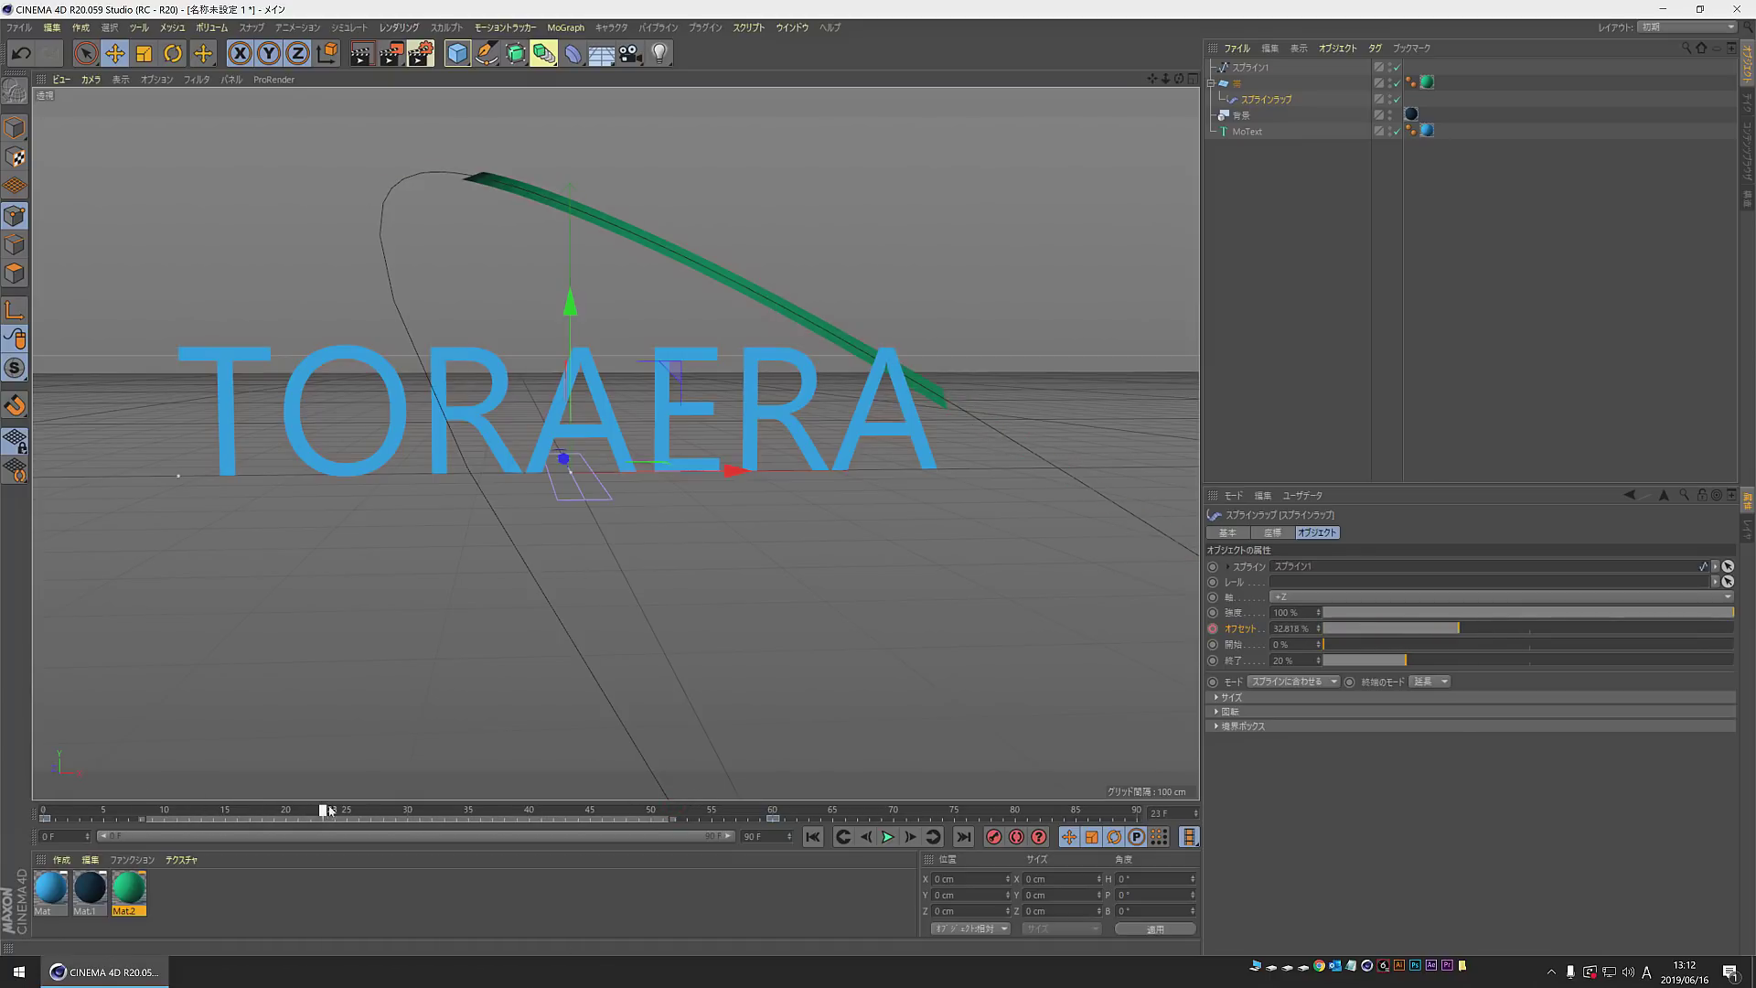
{"action": "mouse_move", "coordinate": [416, 808]}
{"action": "left_mouse_down"}
{"action": "mouse_move", "coordinate": [164, 810]}
{"action": "mouse_move", "coordinate": [408, 760]}
{"action": "mouse_move", "coordinate": [667, 744]}
{"action": "mouse_move", "coordinate": [229, 777]}
{"action": "mouse_move", "coordinate": [483, 733]}
{"action": "mouse_move", "coordinate": [173, 736]}
{"action": "mouse_move", "coordinate": [586, 693]}
{"action": "mouse_move", "coordinate": [75, 734]}
{"action": "mouse_move", "coordinate": [675, 656]}
{"action": "mouse_move", "coordinate": [304, 684]}
{"action": "mouse_move", "coordinate": [409, 674]}
{"action": "mouse_move", "coordinate": [478, 696]}
{"action": "mouse_move", "coordinate": [448, 664]}
{"action": "left_mouse_up"}
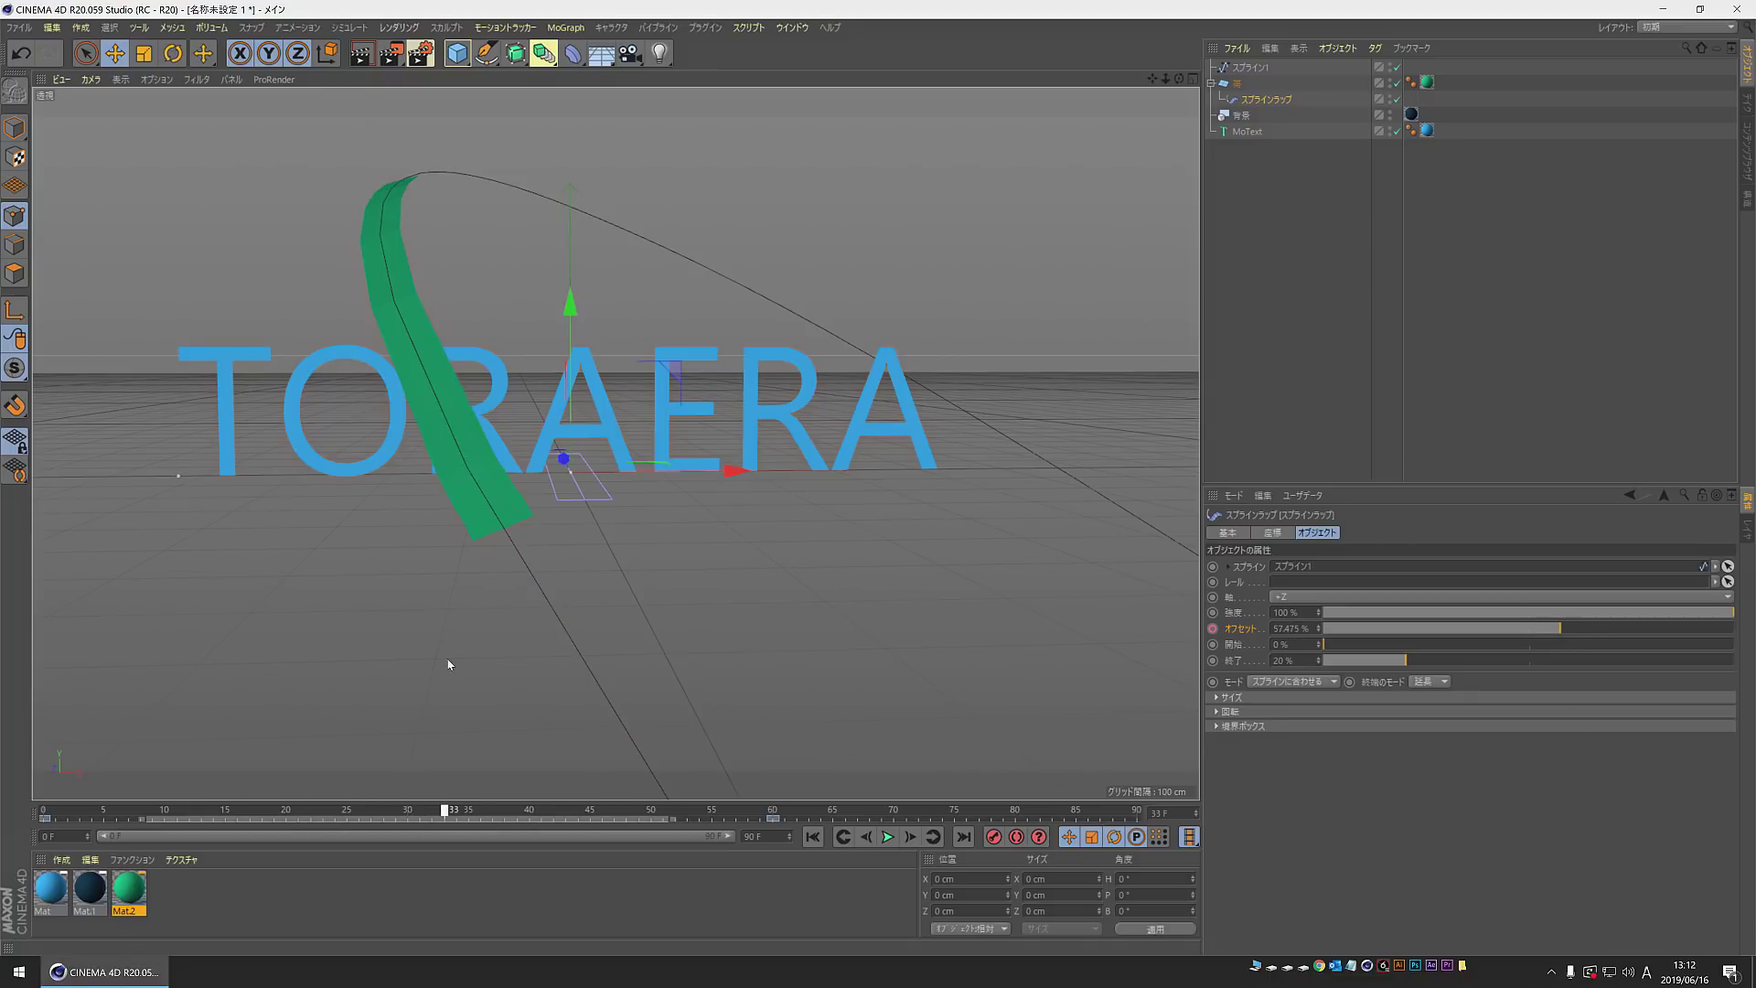
{"action": "left_click", "coordinate": [1240, 116]}
Step: Reshape スプライン1 by moving its end point along X and pulling the top point's tangent
{"action": "left_click", "coordinate": [1254, 69]}
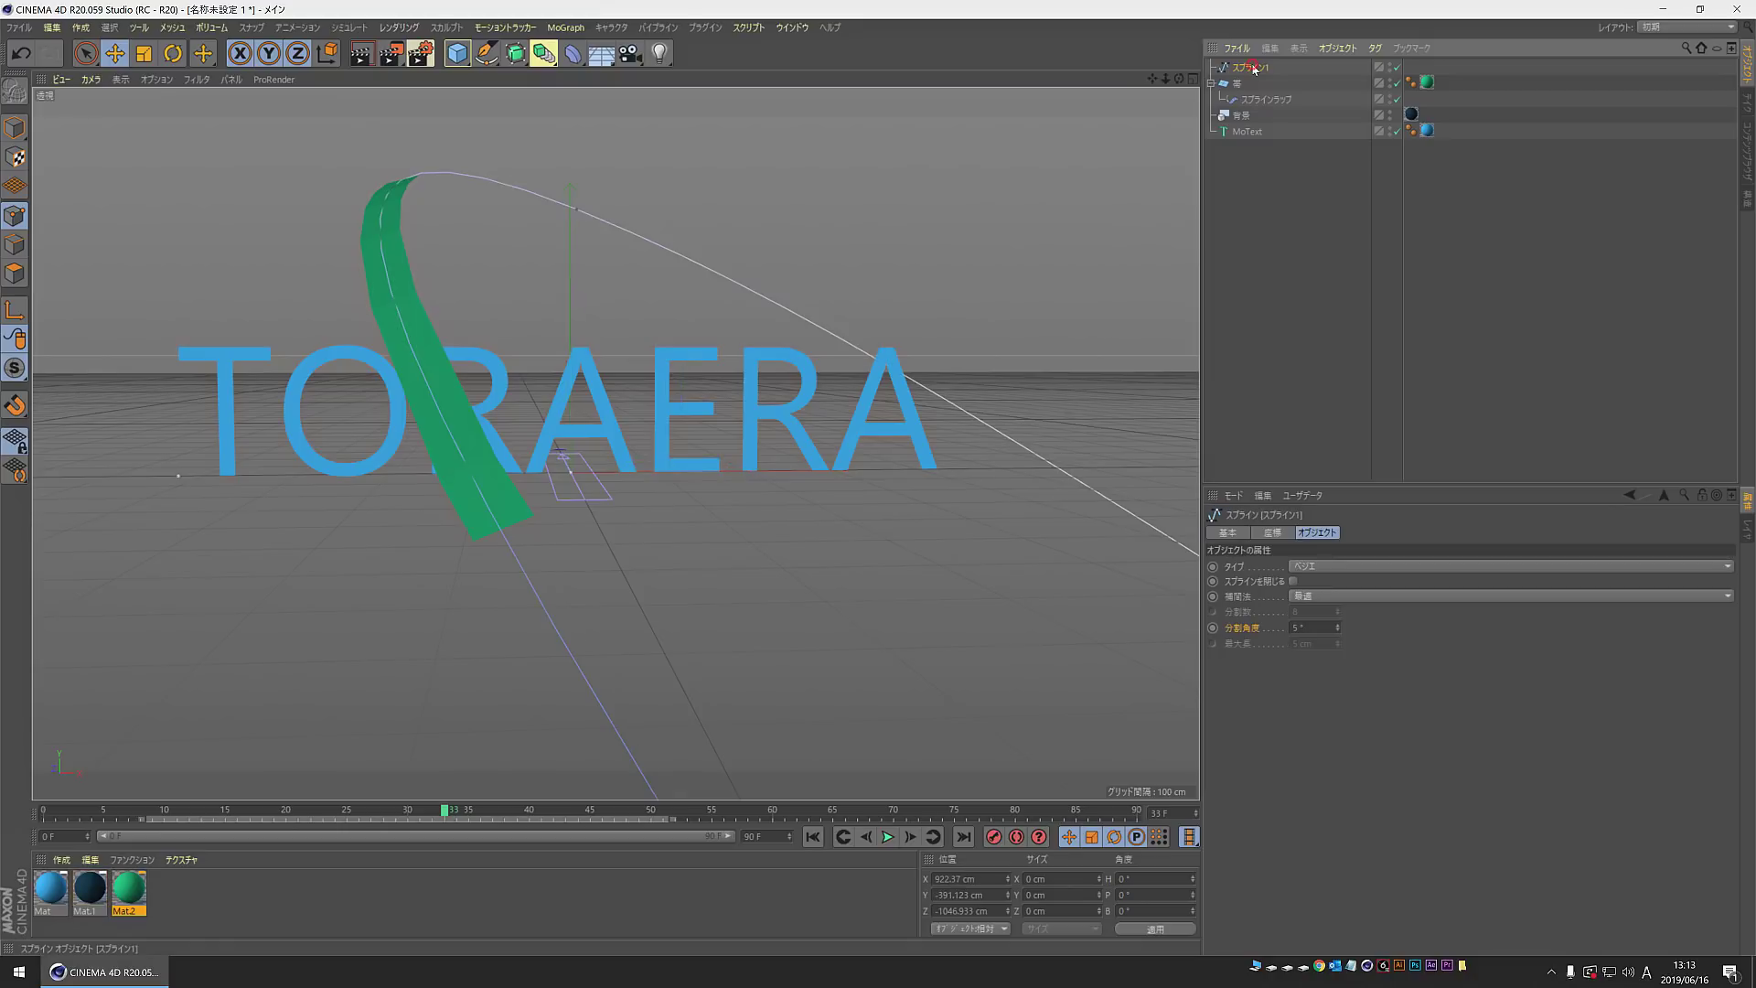
{"action": "right_click_drag", "start_coordinate": [1012, 392], "coordinate": [992, 580], "text": "alt"}
{"action": "mouse_move", "coordinate": [991, 580]}
{"action": "left_mouse_down", "text": "alt"}
{"action": "mouse_move", "coordinate": [855, 590]}
{"action": "mouse_move", "coordinate": [951, 560]}
{"action": "mouse_move", "coordinate": [765, 451]}
{"action": "mouse_move", "coordinate": [780, 498]}
{"action": "left_mouse_up", "text": "alt"}
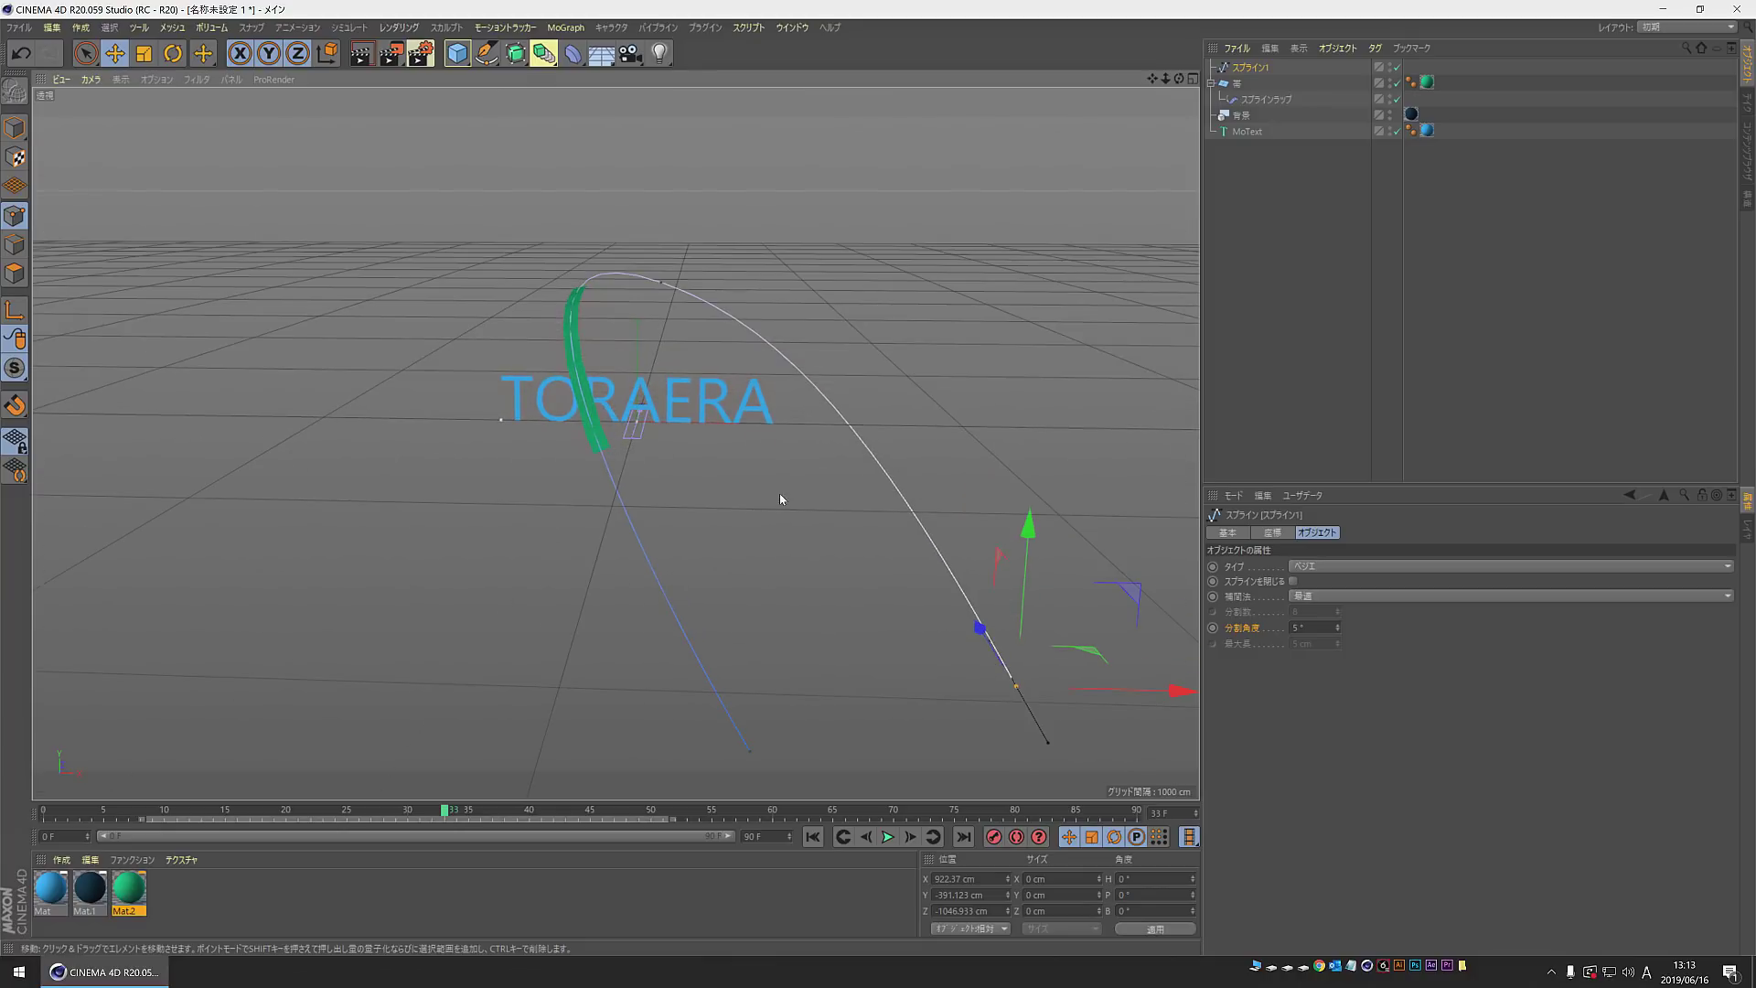
{"action": "left_click_drag", "start_coordinate": [1176, 690], "coordinate": [1091, 690]}
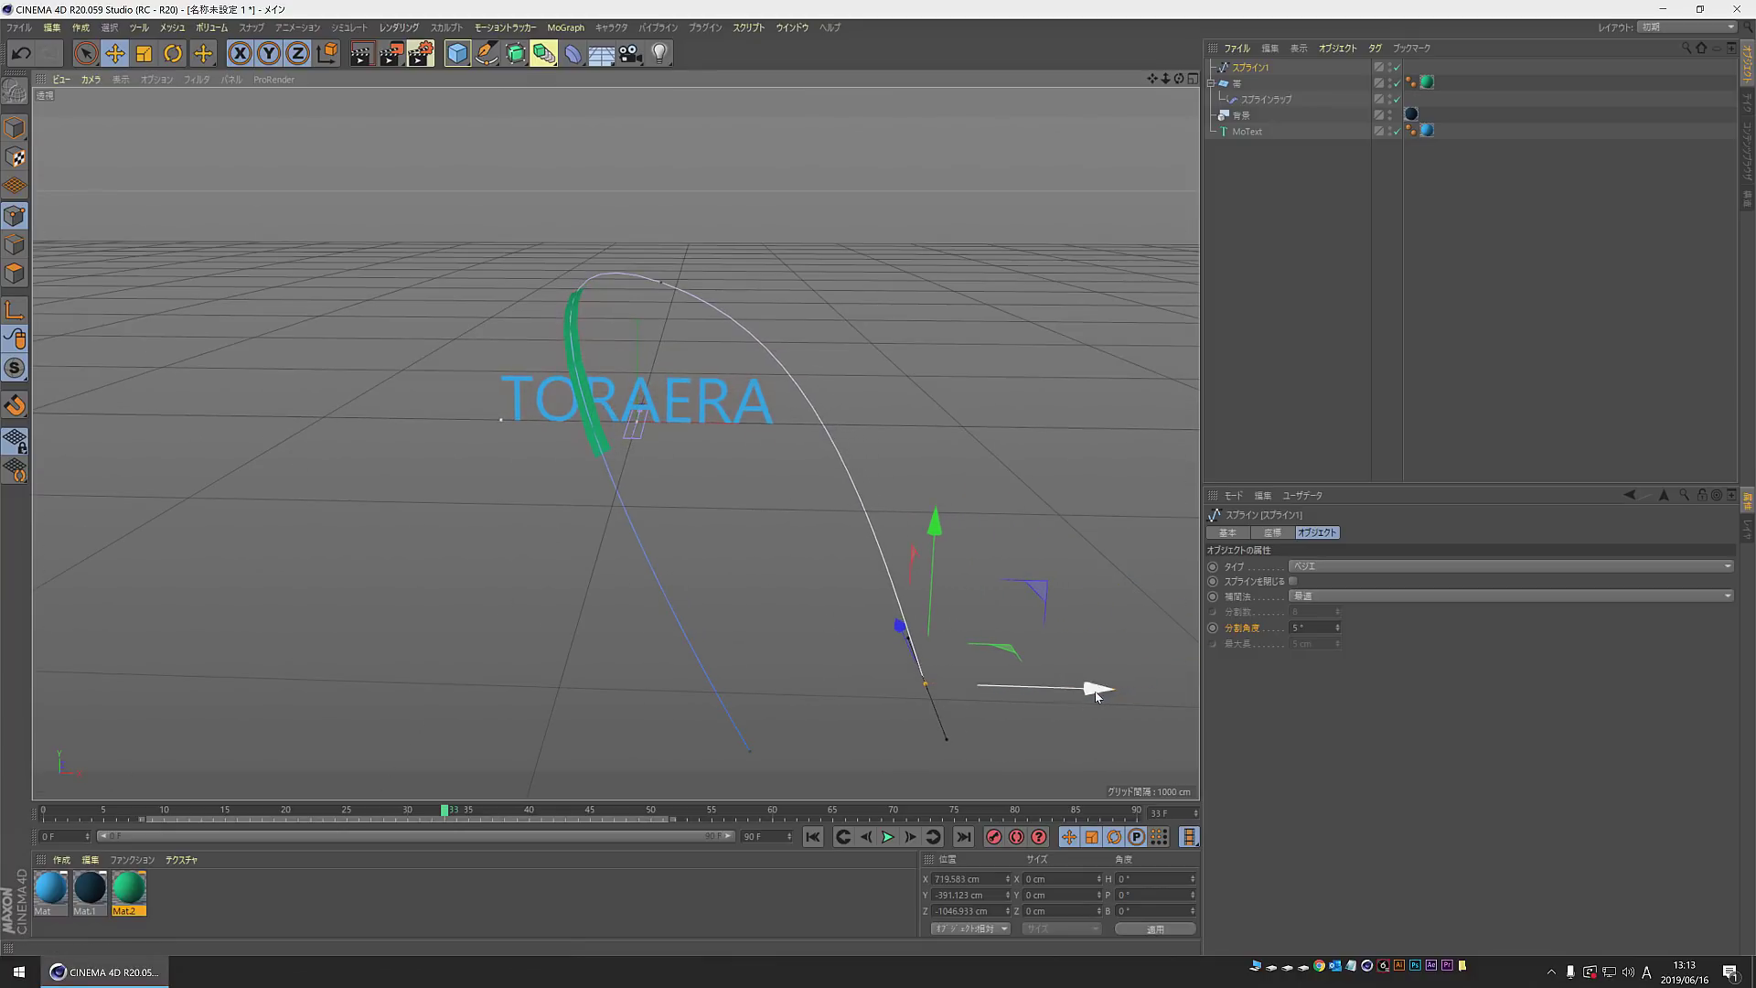
{"action": "left_click", "coordinate": [664, 284]}
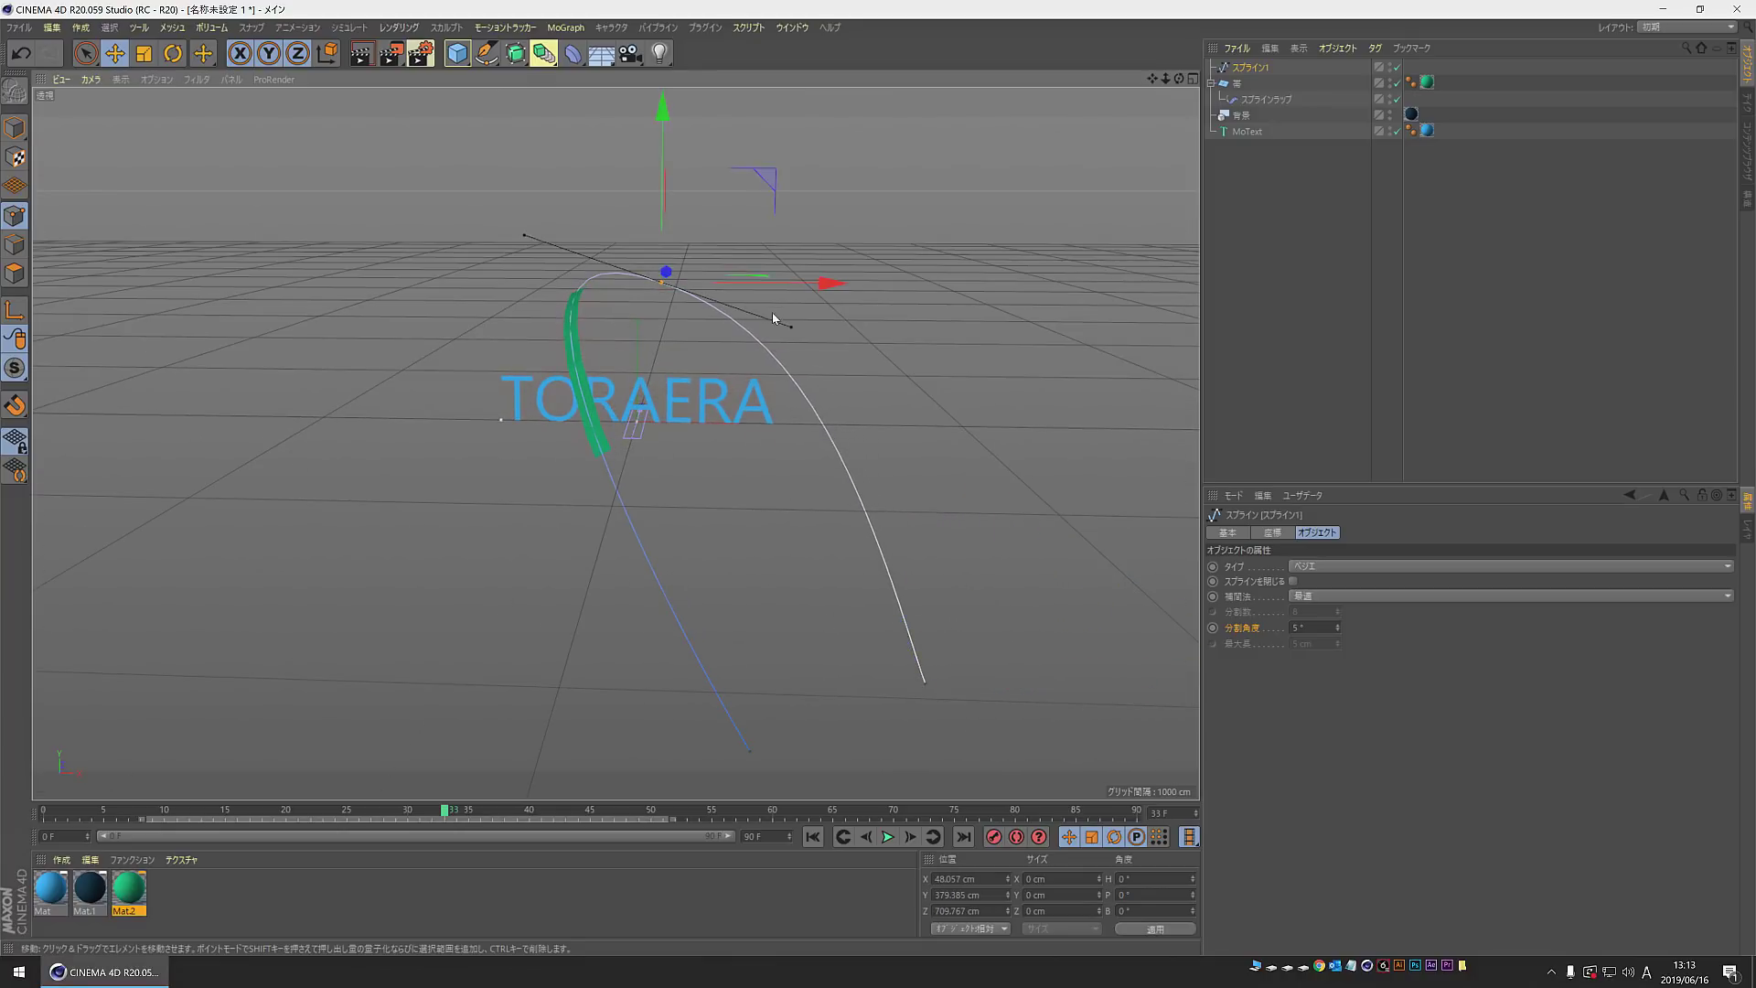
{"action": "left_click_drag", "start_coordinate": [789, 327], "coordinate": [812, 355]}
{"action": "mouse_move", "coordinate": [475, 522]}
{"action": "left_mouse_down", "text": "alt"}
{"action": "mouse_move", "coordinate": [444, 538]}
{"action": "mouse_move", "coordinate": [476, 507]}
{"action": "left_mouse_up", "text": "alt"}
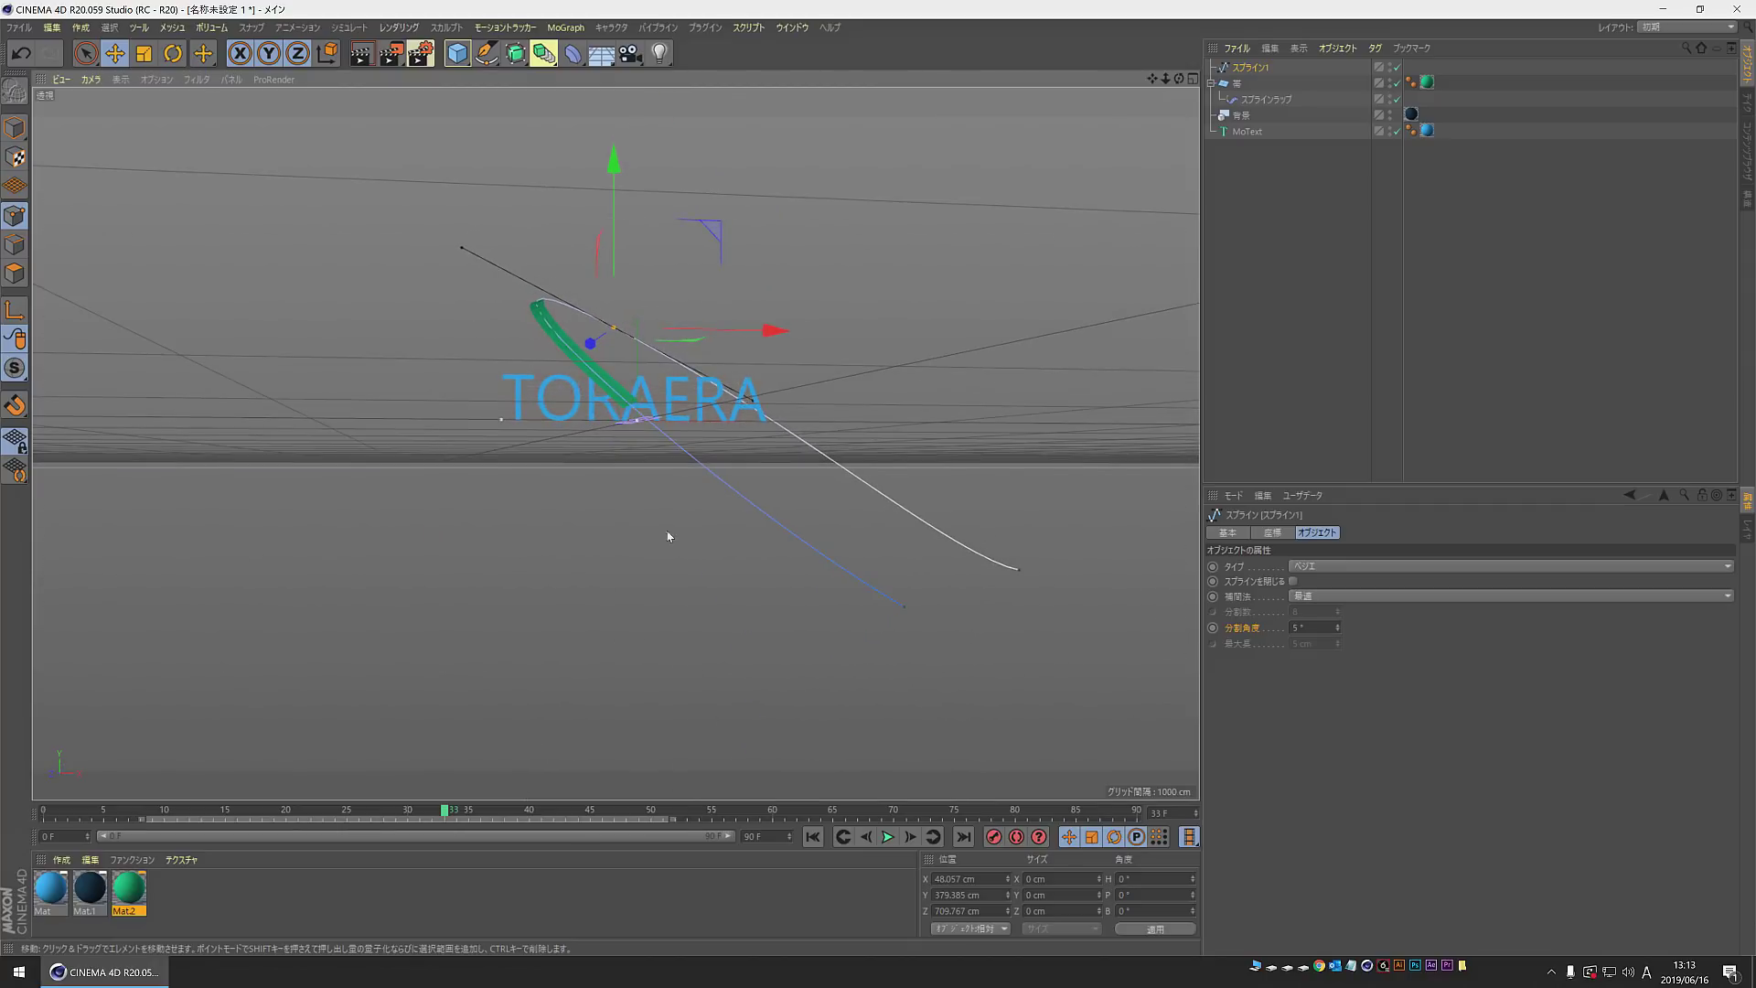
Step: Scrub the timeline and recentre the view to check the ribbon at frame 33
{"action": "mouse_move", "coordinate": [444, 814]}
{"action": "left_mouse_down"}
{"action": "mouse_move", "coordinate": [256, 812]}
{"action": "mouse_move", "coordinate": [517, 812]}
{"action": "mouse_move", "coordinate": [432, 812]}
{"action": "left_mouse_up"}
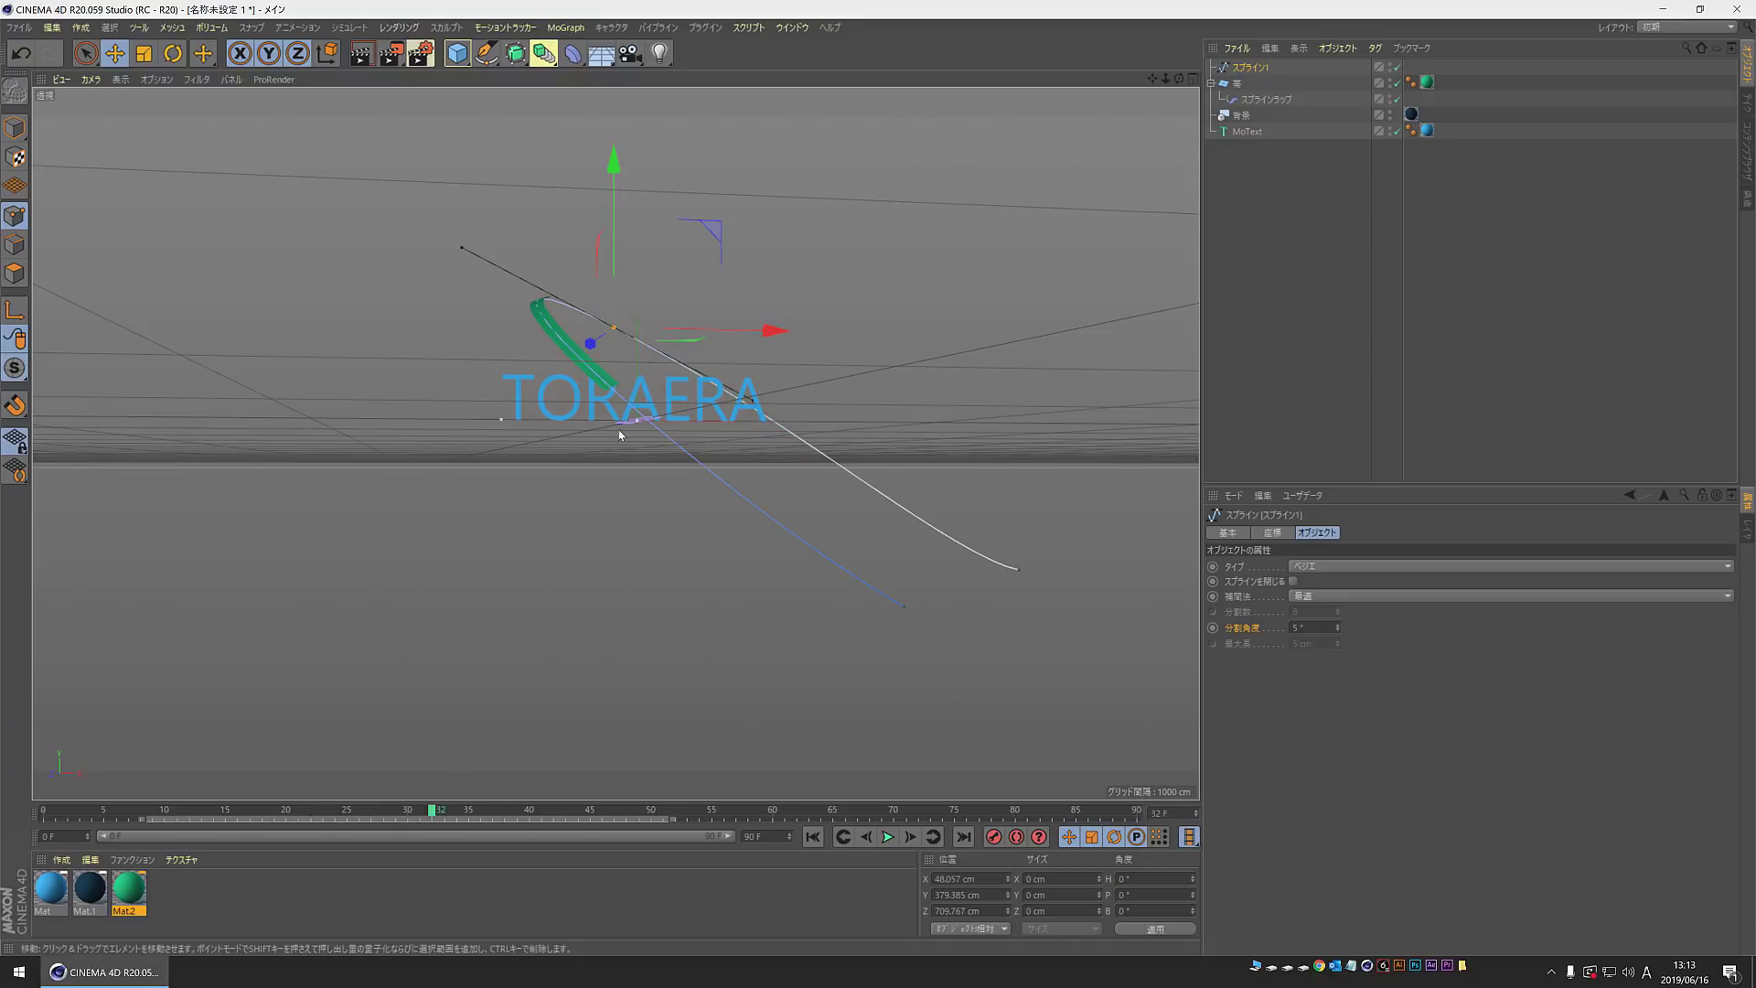
{"action": "scroll", "coordinate": [619, 421], "scroll_direction": "up", "scroll_amount": 3}
{"action": "scroll", "coordinate": [754, 382], "scroll_direction": "up", "scroll_amount": 3}
{"action": "middle_click_drag", "start_coordinate": [755, 382], "coordinate": [730, 493], "text": "alt"}
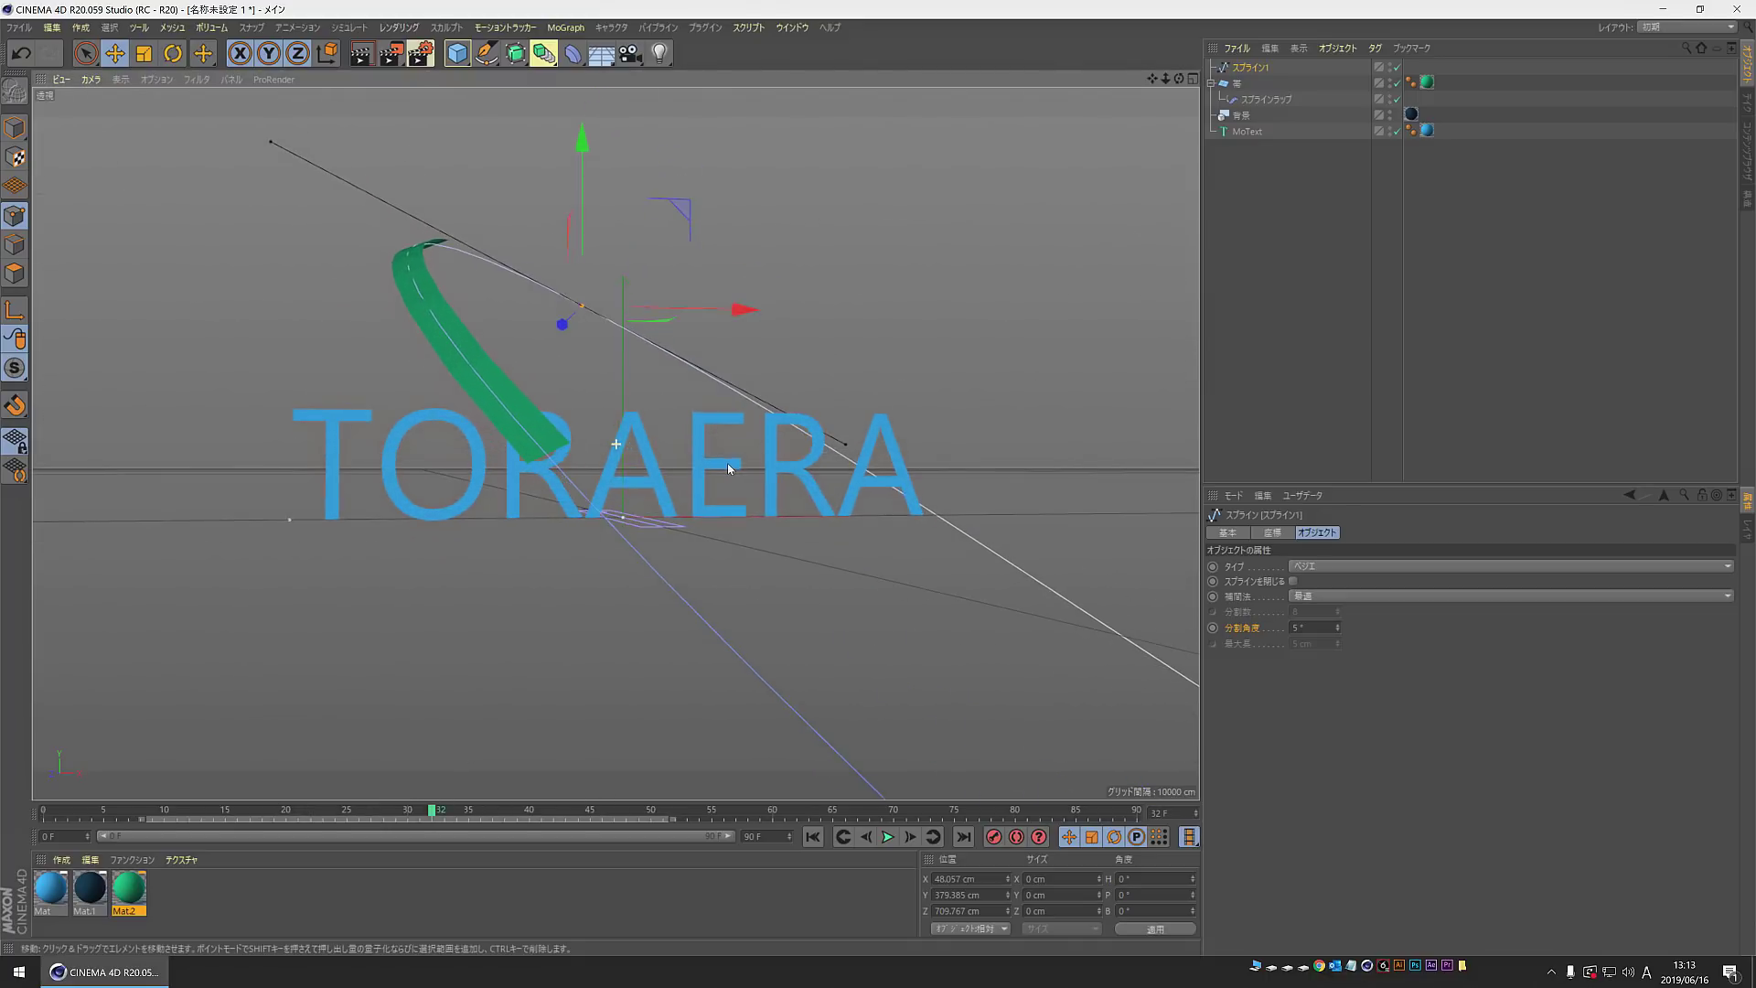
{"action": "left_click_drag", "start_coordinate": [433, 810], "coordinate": [4, 823]}
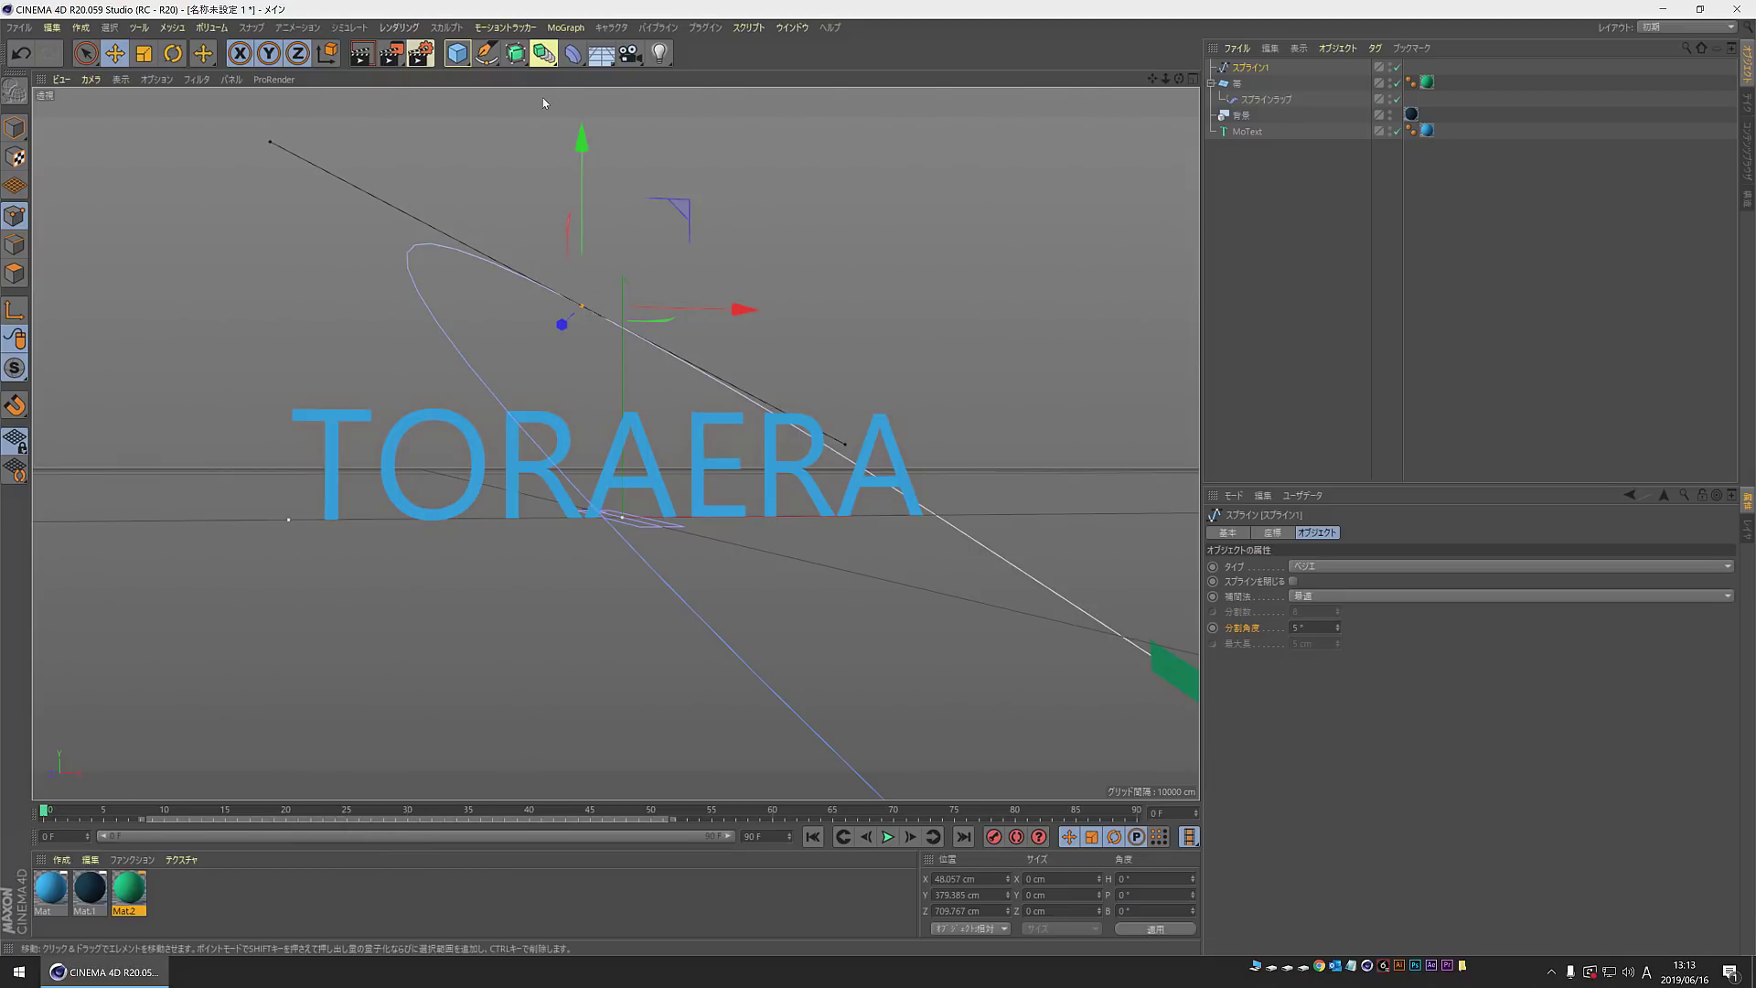
{"action": "left_click", "coordinate": [362, 58]}
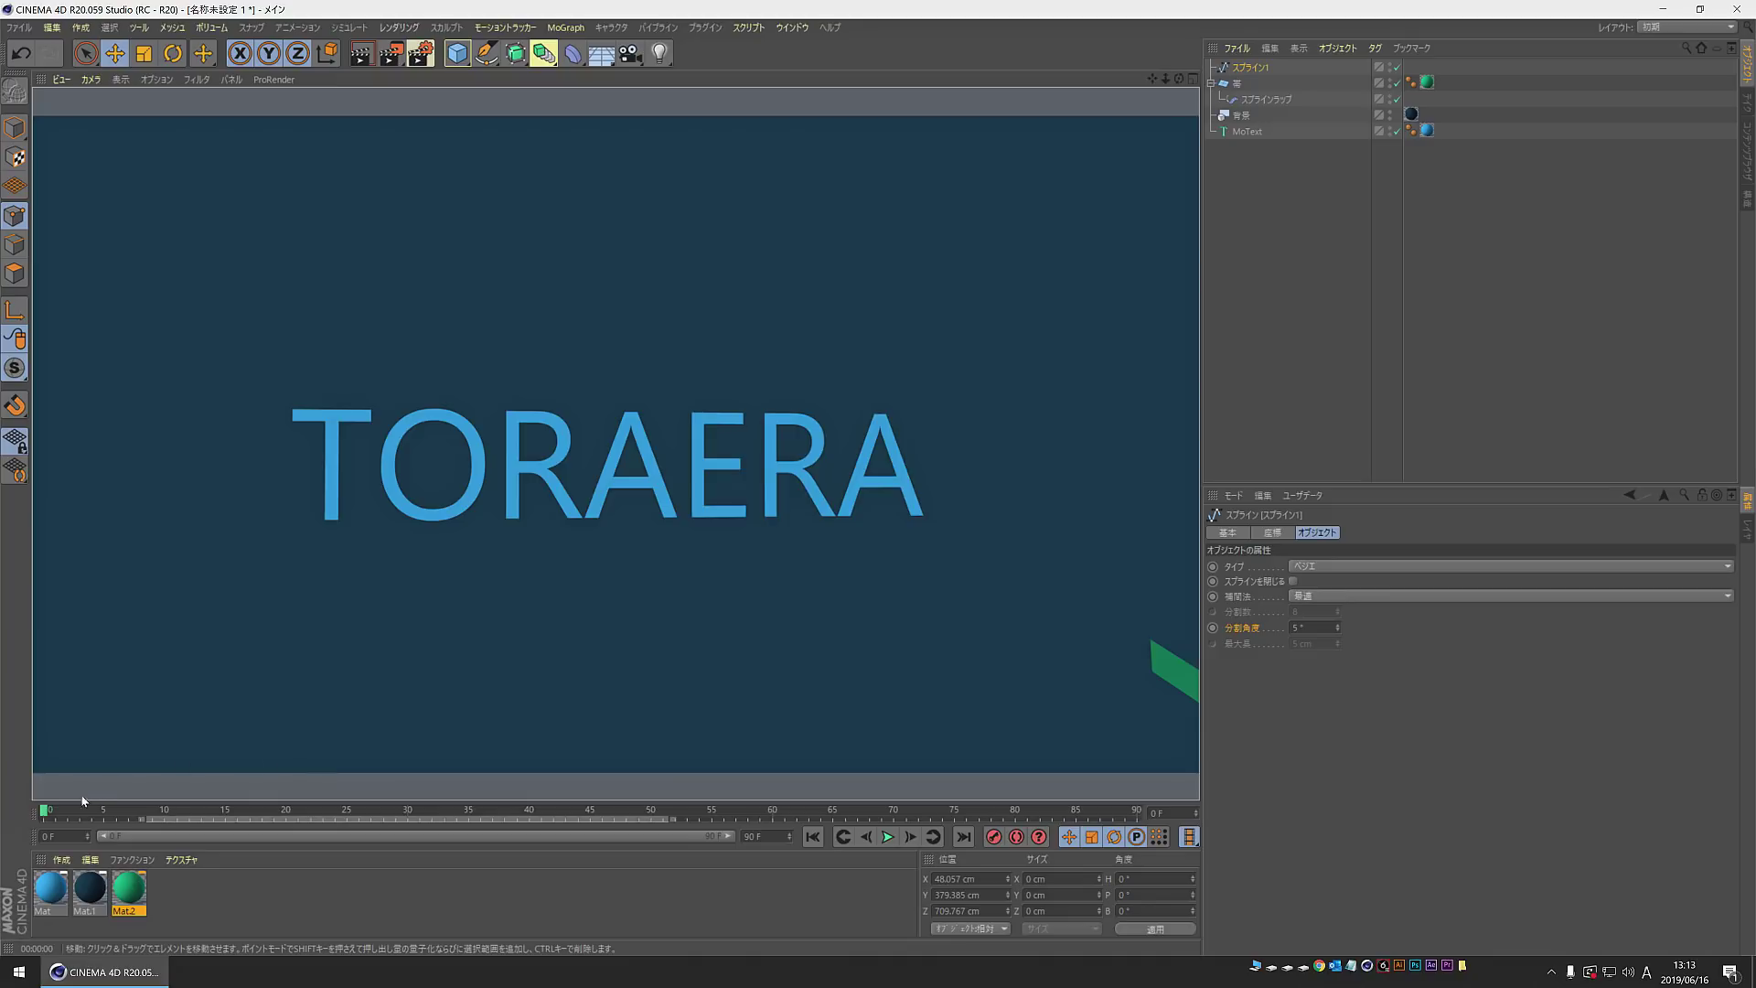
{"action": "left_click", "coordinate": [1271, 105]}
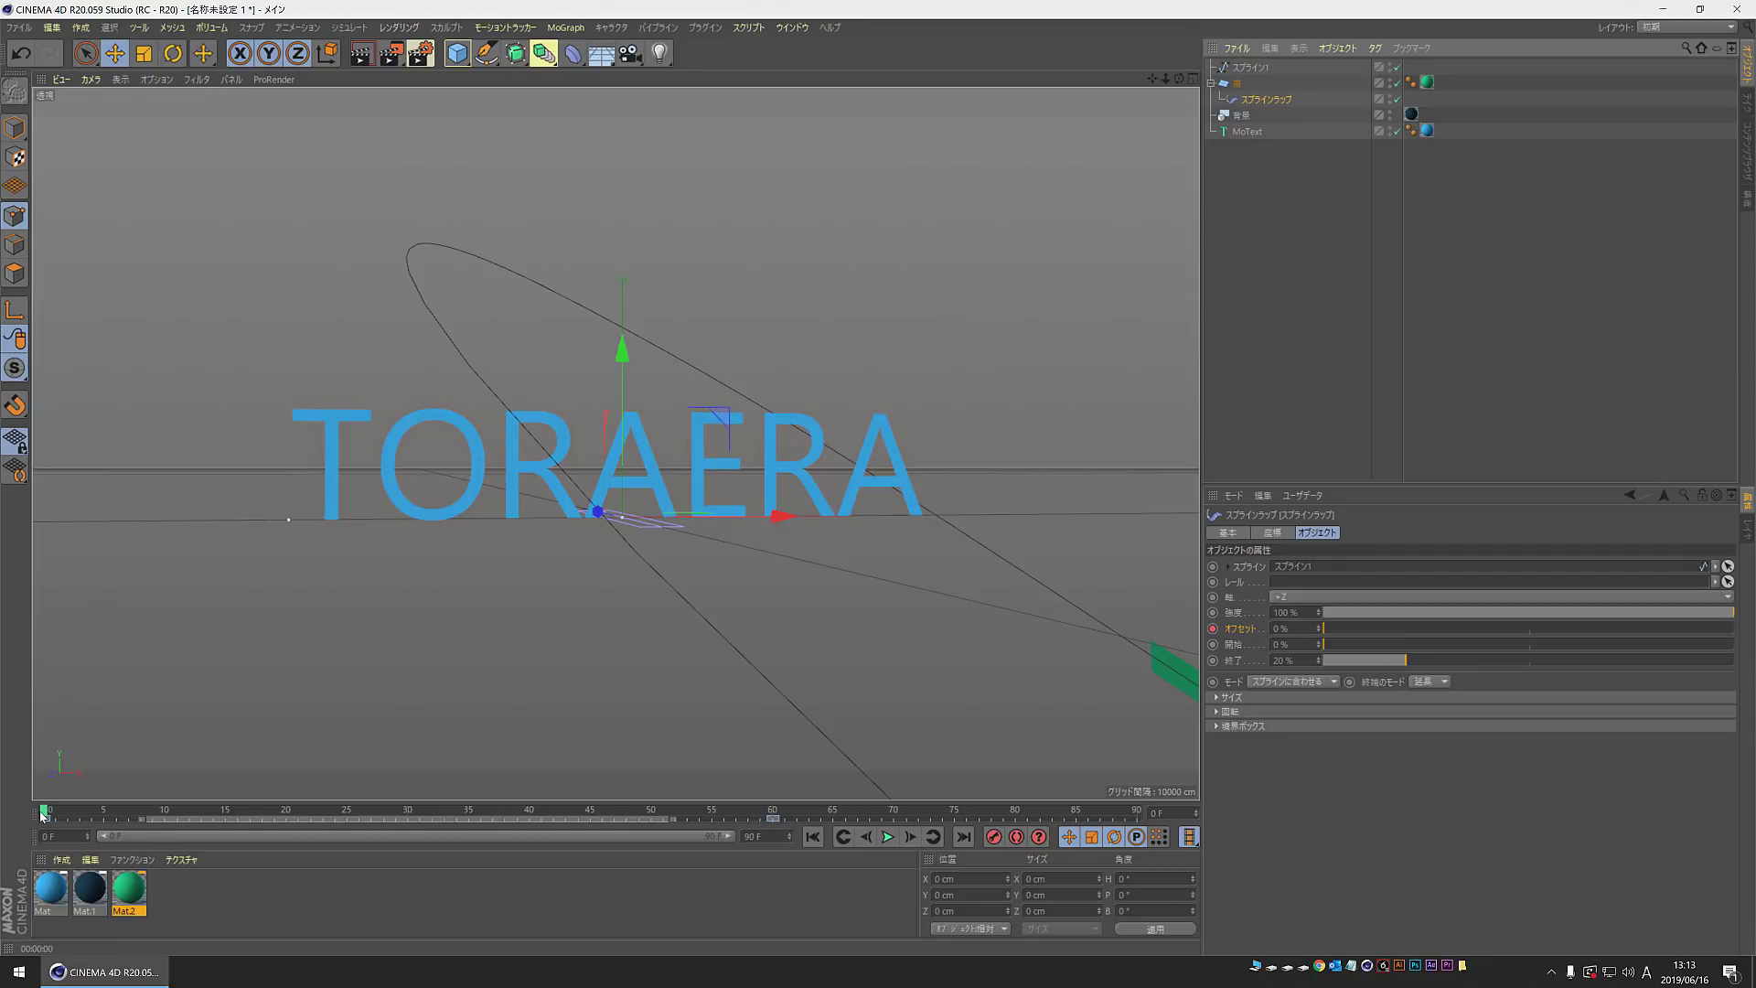
Step: Set End to 0% at frame 0, then keyframe End at 20% on frame 10
{"action": "left_click", "coordinate": [1407, 660]}
{"action": "left_click_drag", "start_coordinate": [1399, 663], "coordinate": [1322, 661]}
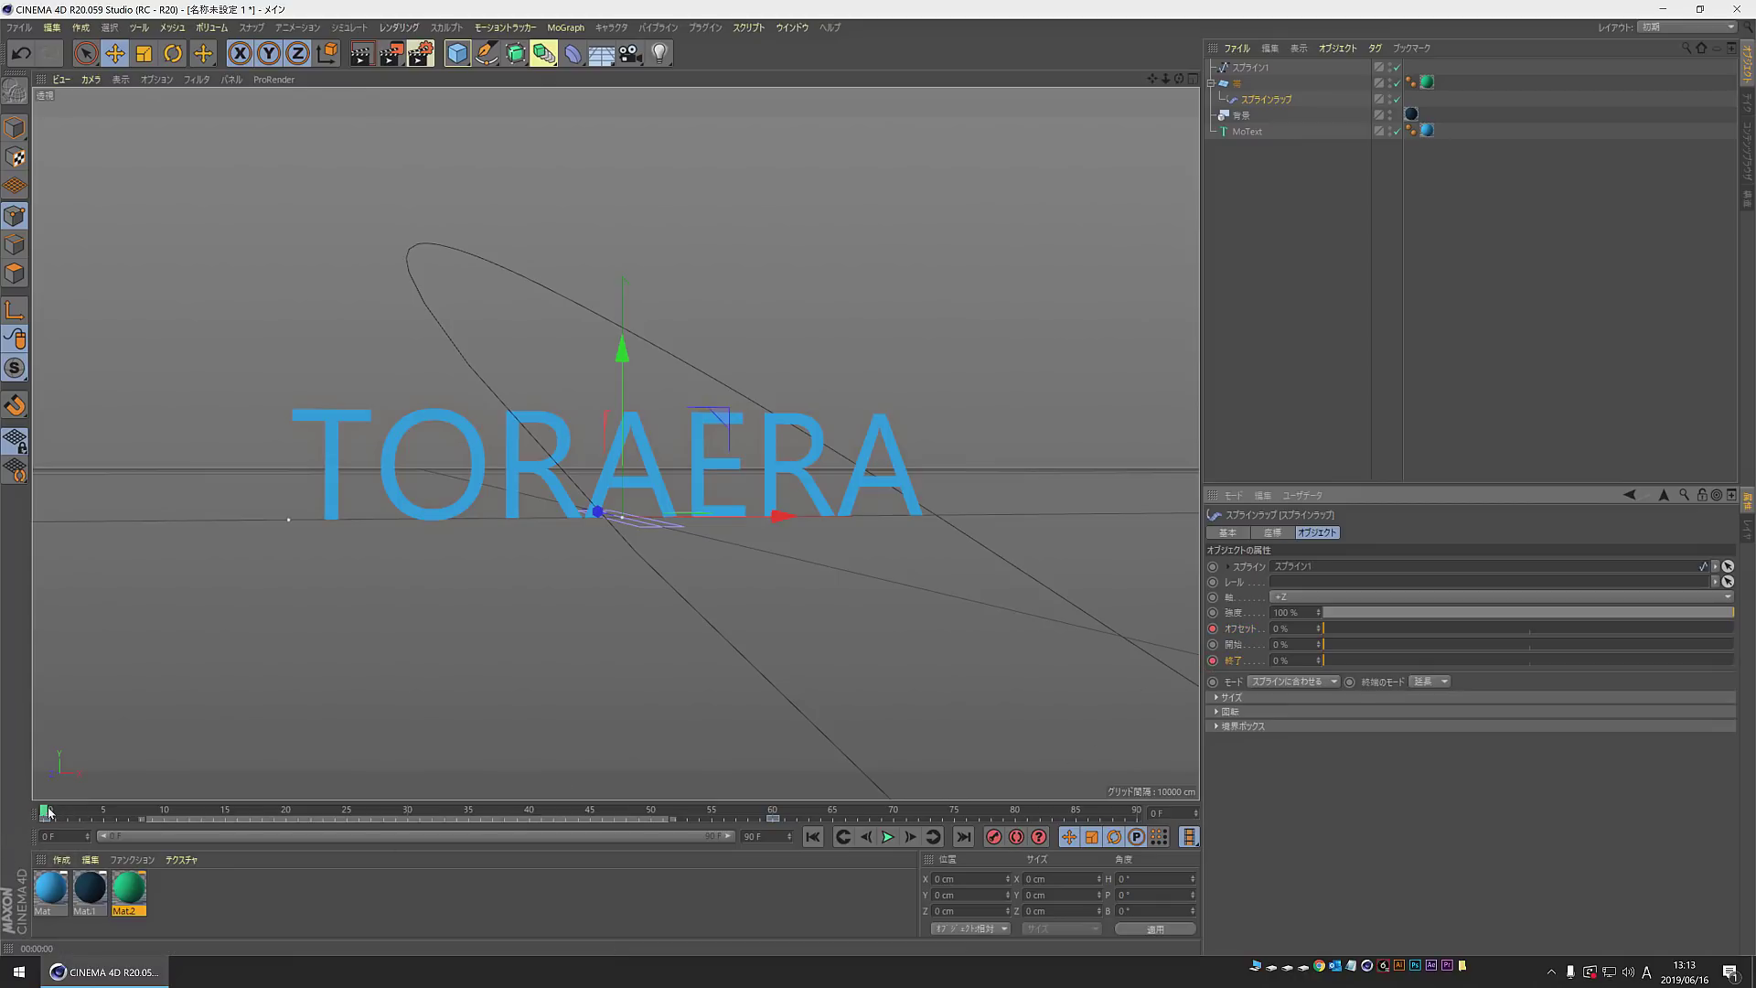
{"action": "left_click_drag", "start_coordinate": [48, 811], "coordinate": [163, 811]}
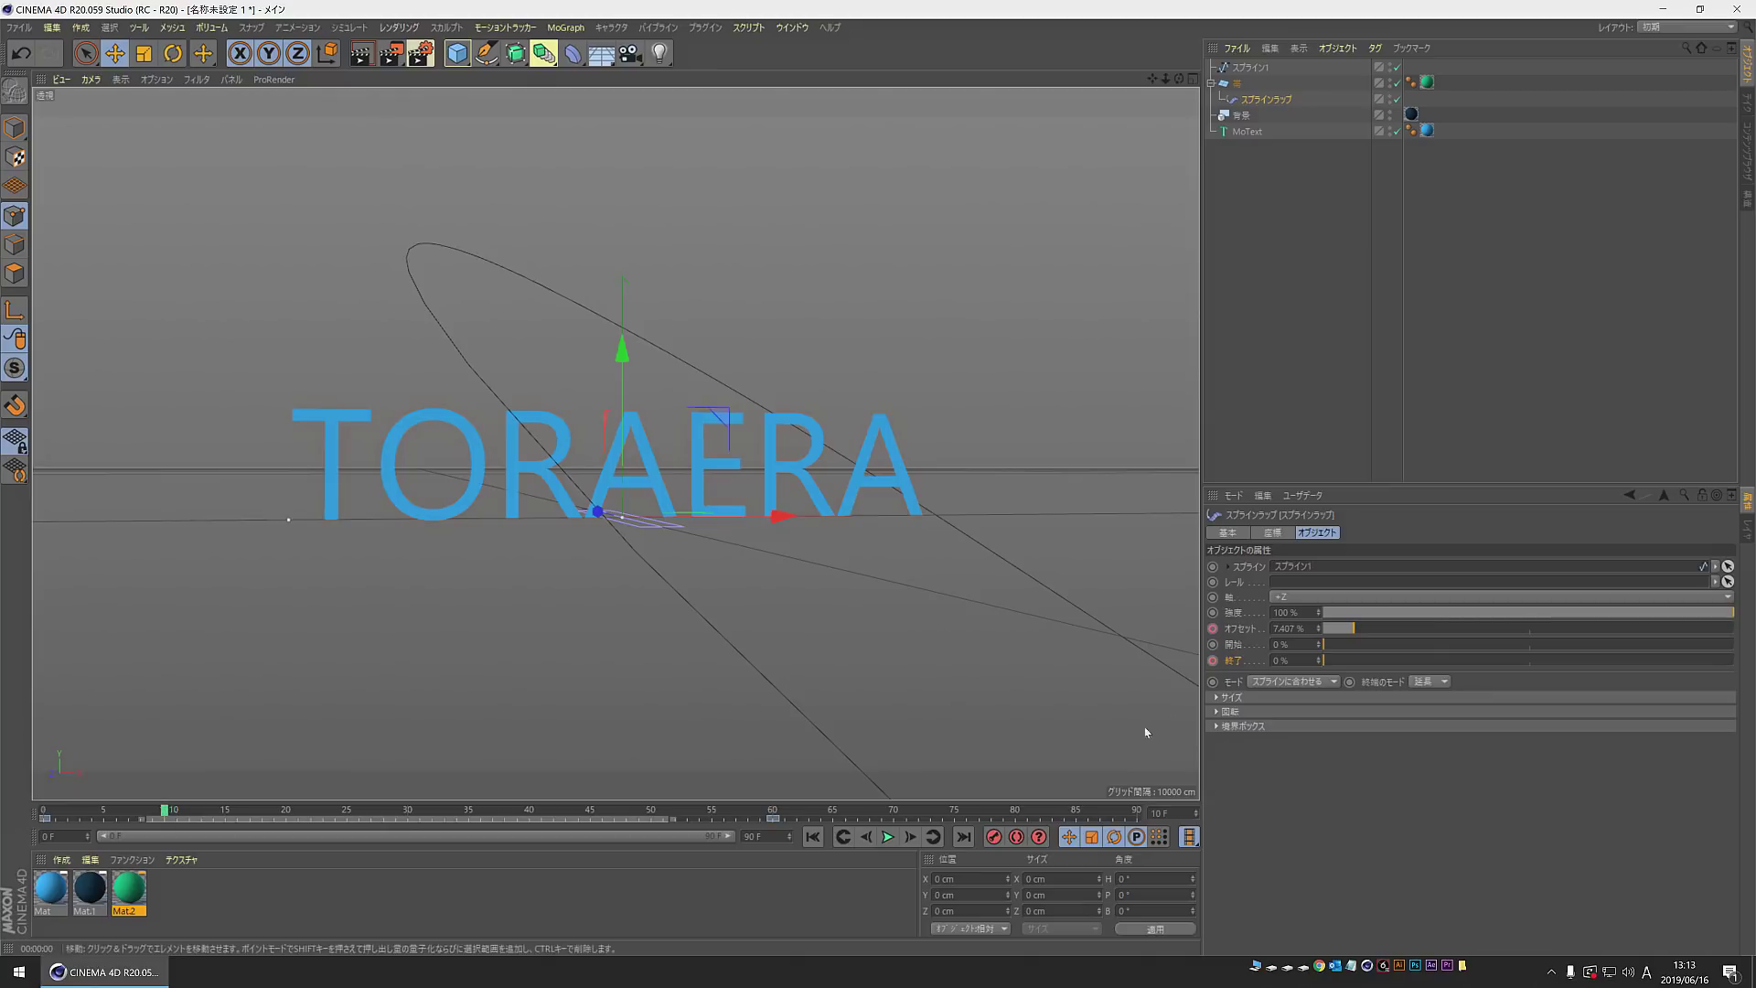
{"action": "left_click", "coordinate": [1299, 659]}
{"action": "type", "text": "20"}
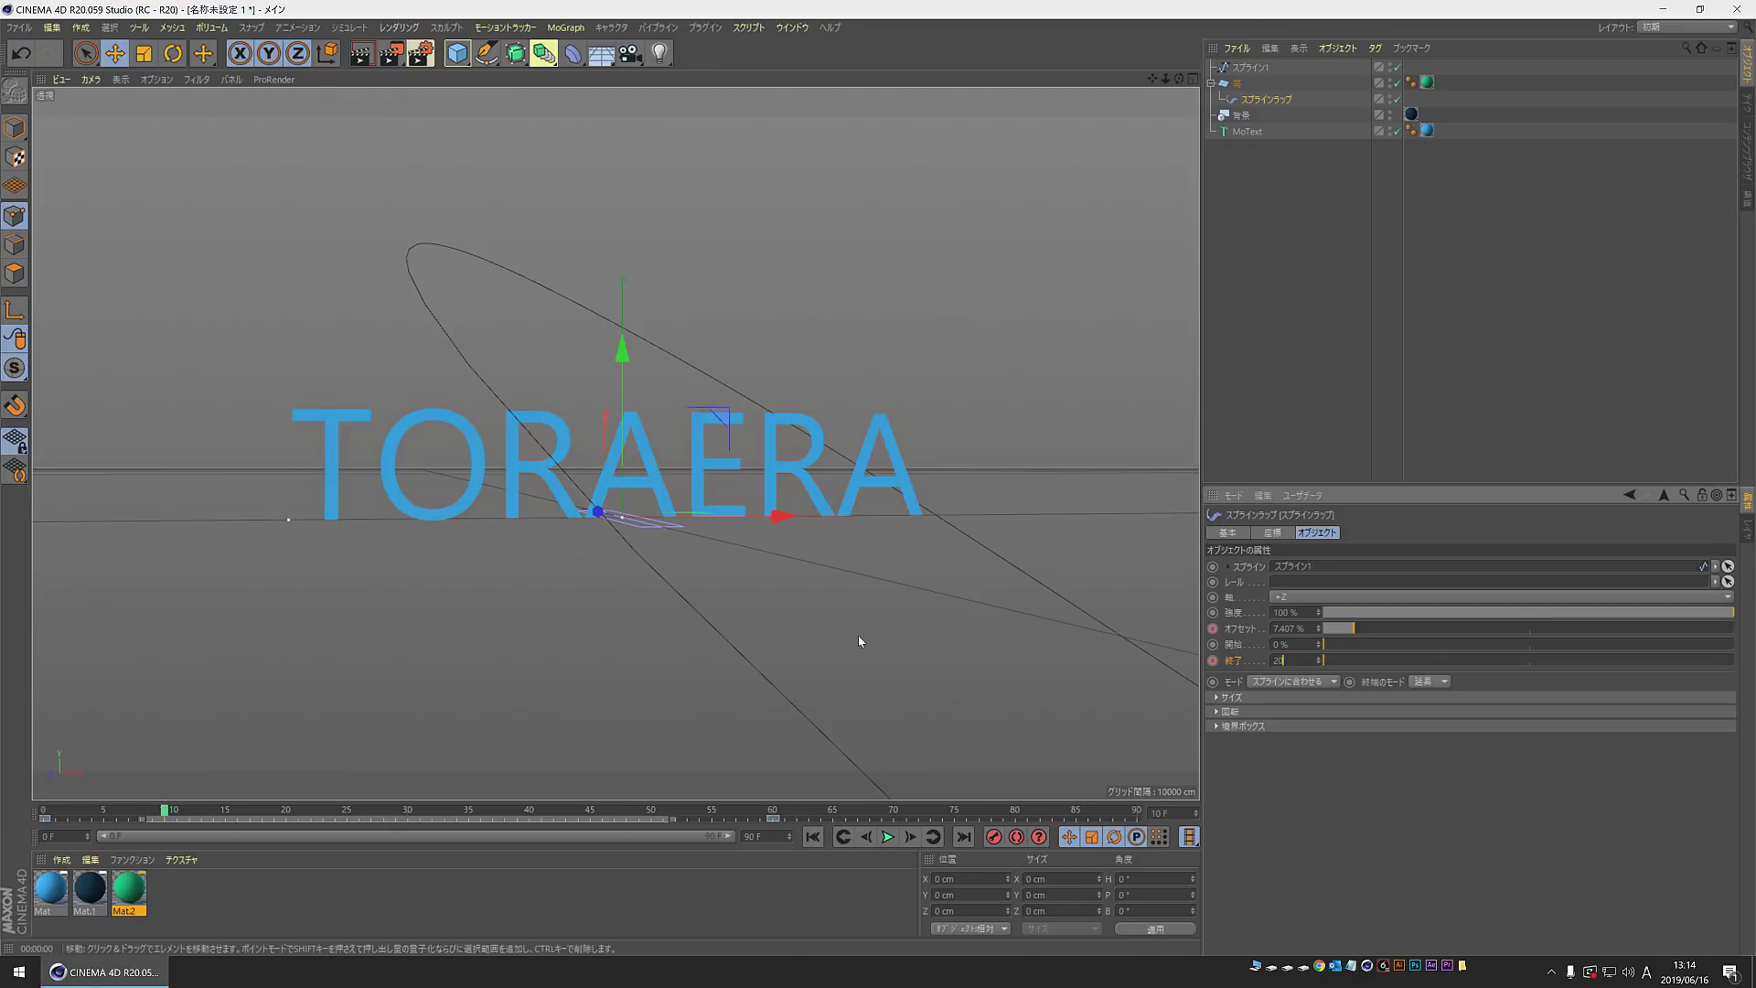
{"action": "key", "text": "Return"}
{"action": "left_click", "coordinate": [1212, 660]}
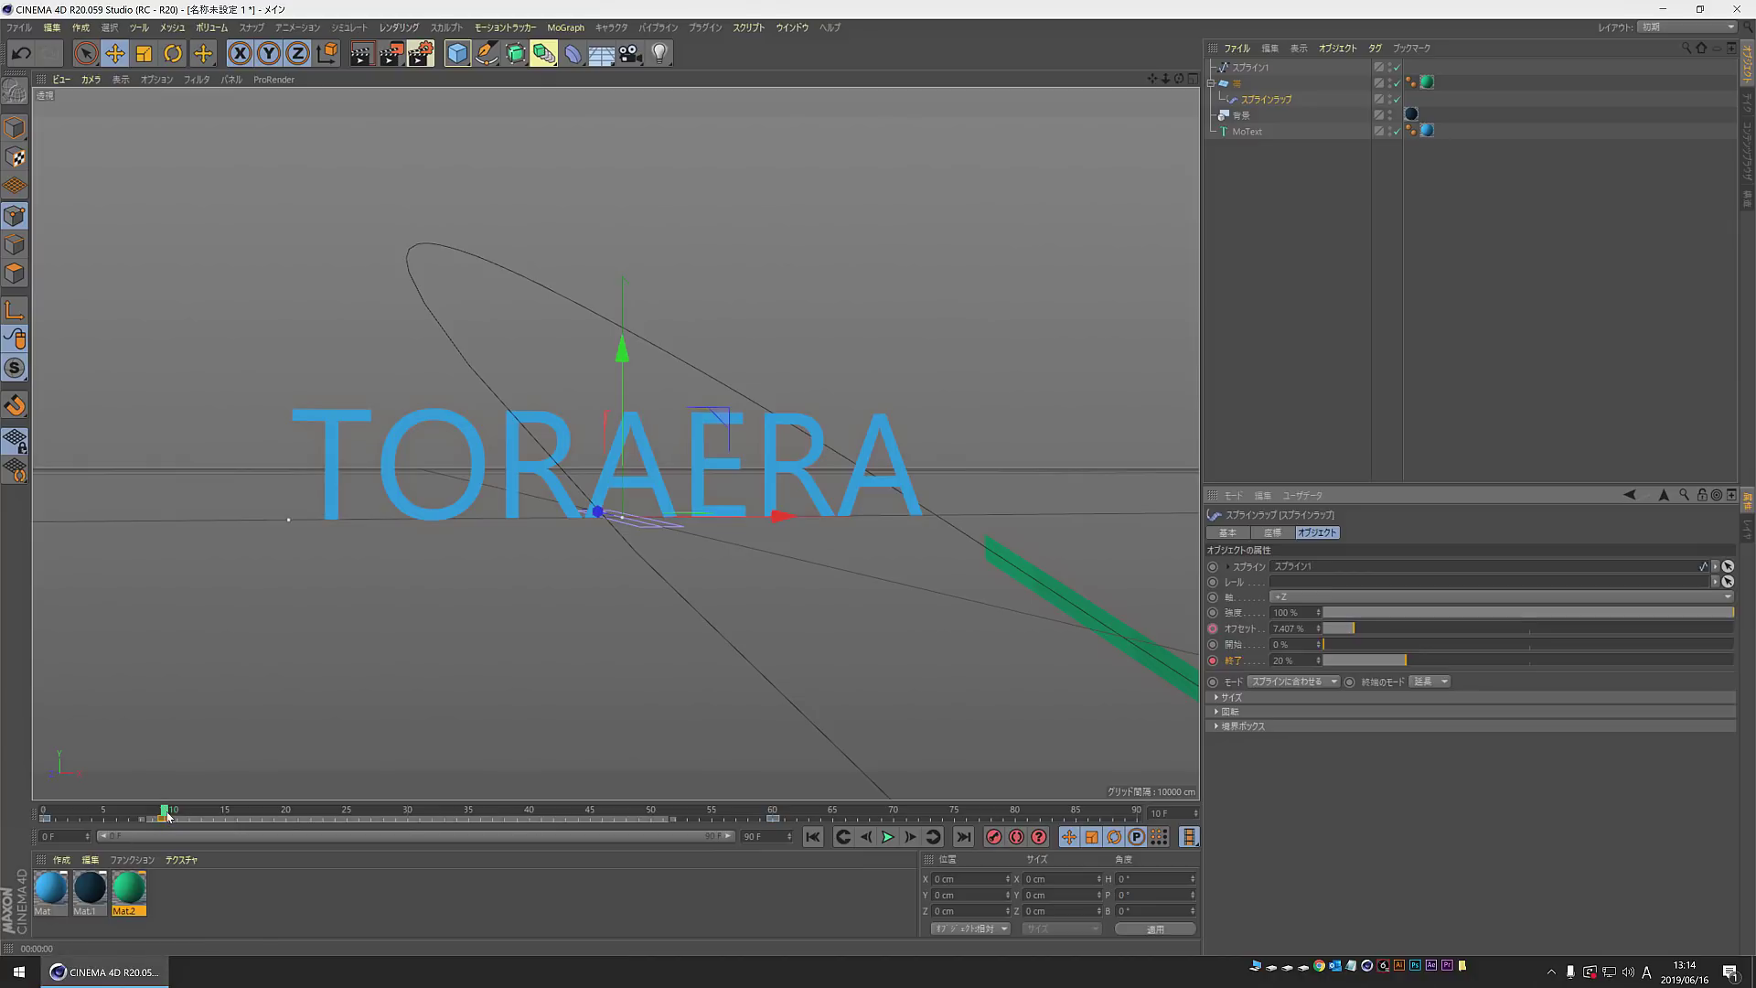
Step: Scrub and play back the animation to check the ribbon growing in along the arch
{"action": "key", "text": "shift+f"}
{"action": "scroll", "coordinate": [778, 509], "scroll_direction": "down", "scroll_amount": 5}
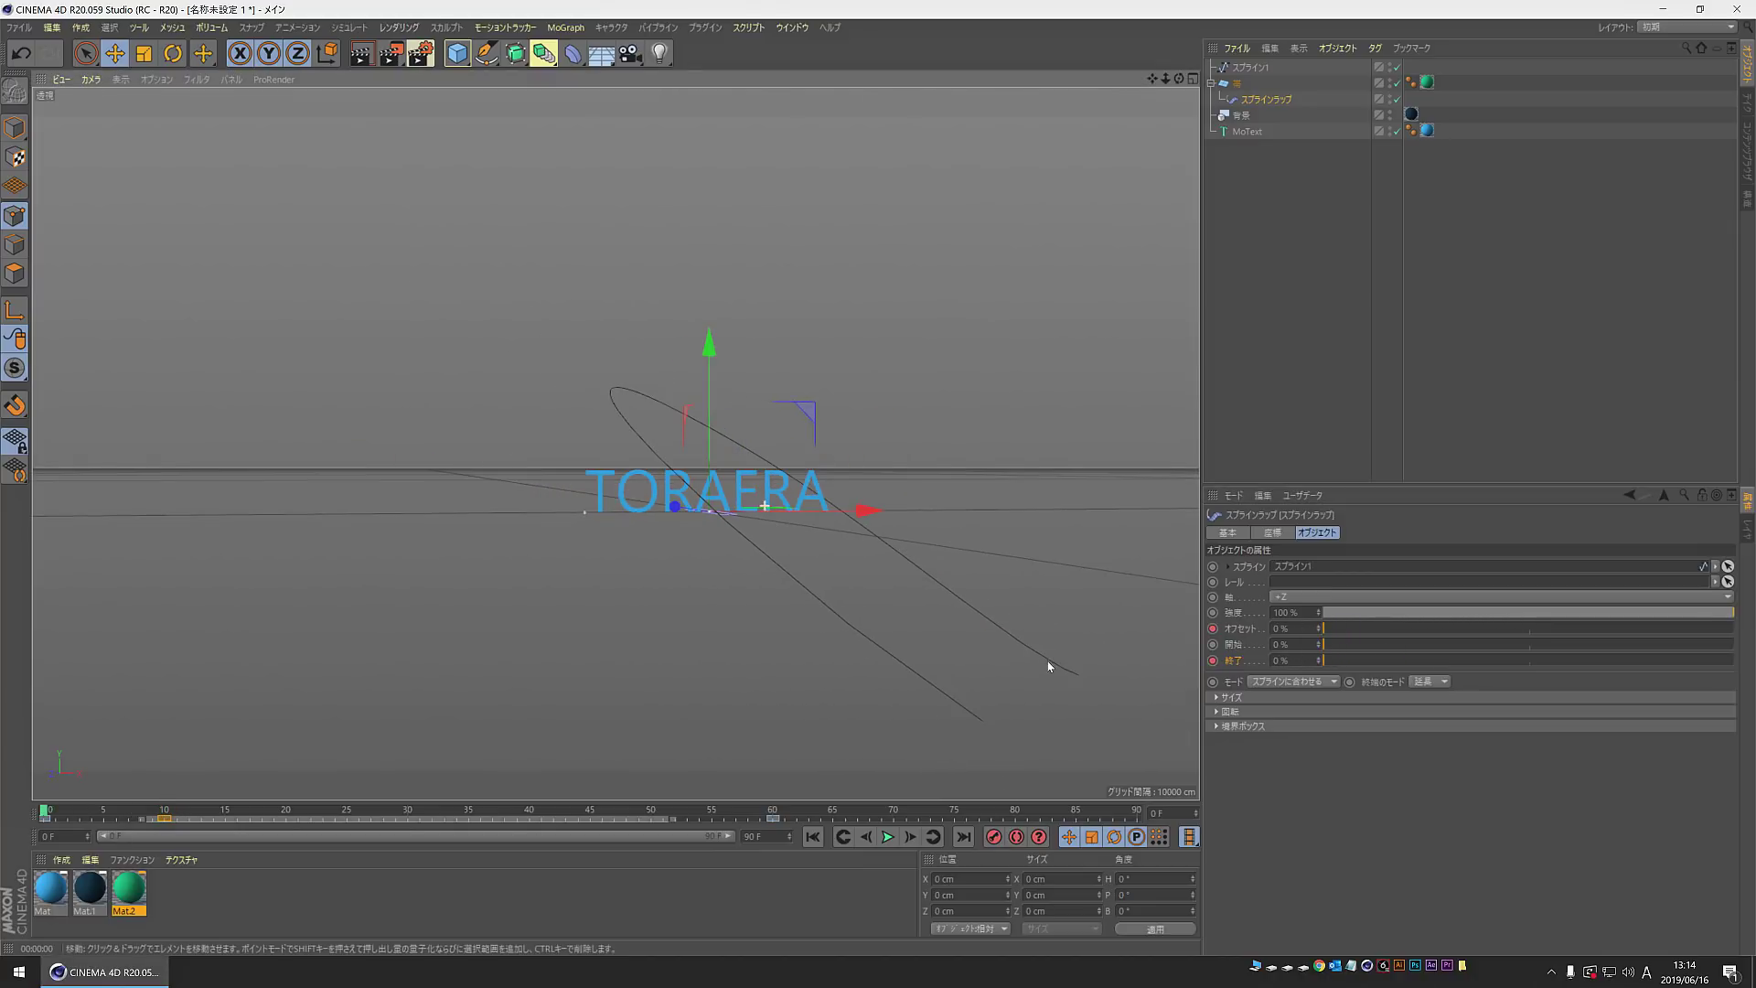
{"action": "left_click_drag", "start_coordinate": [45, 816], "coordinate": [819, 784]}
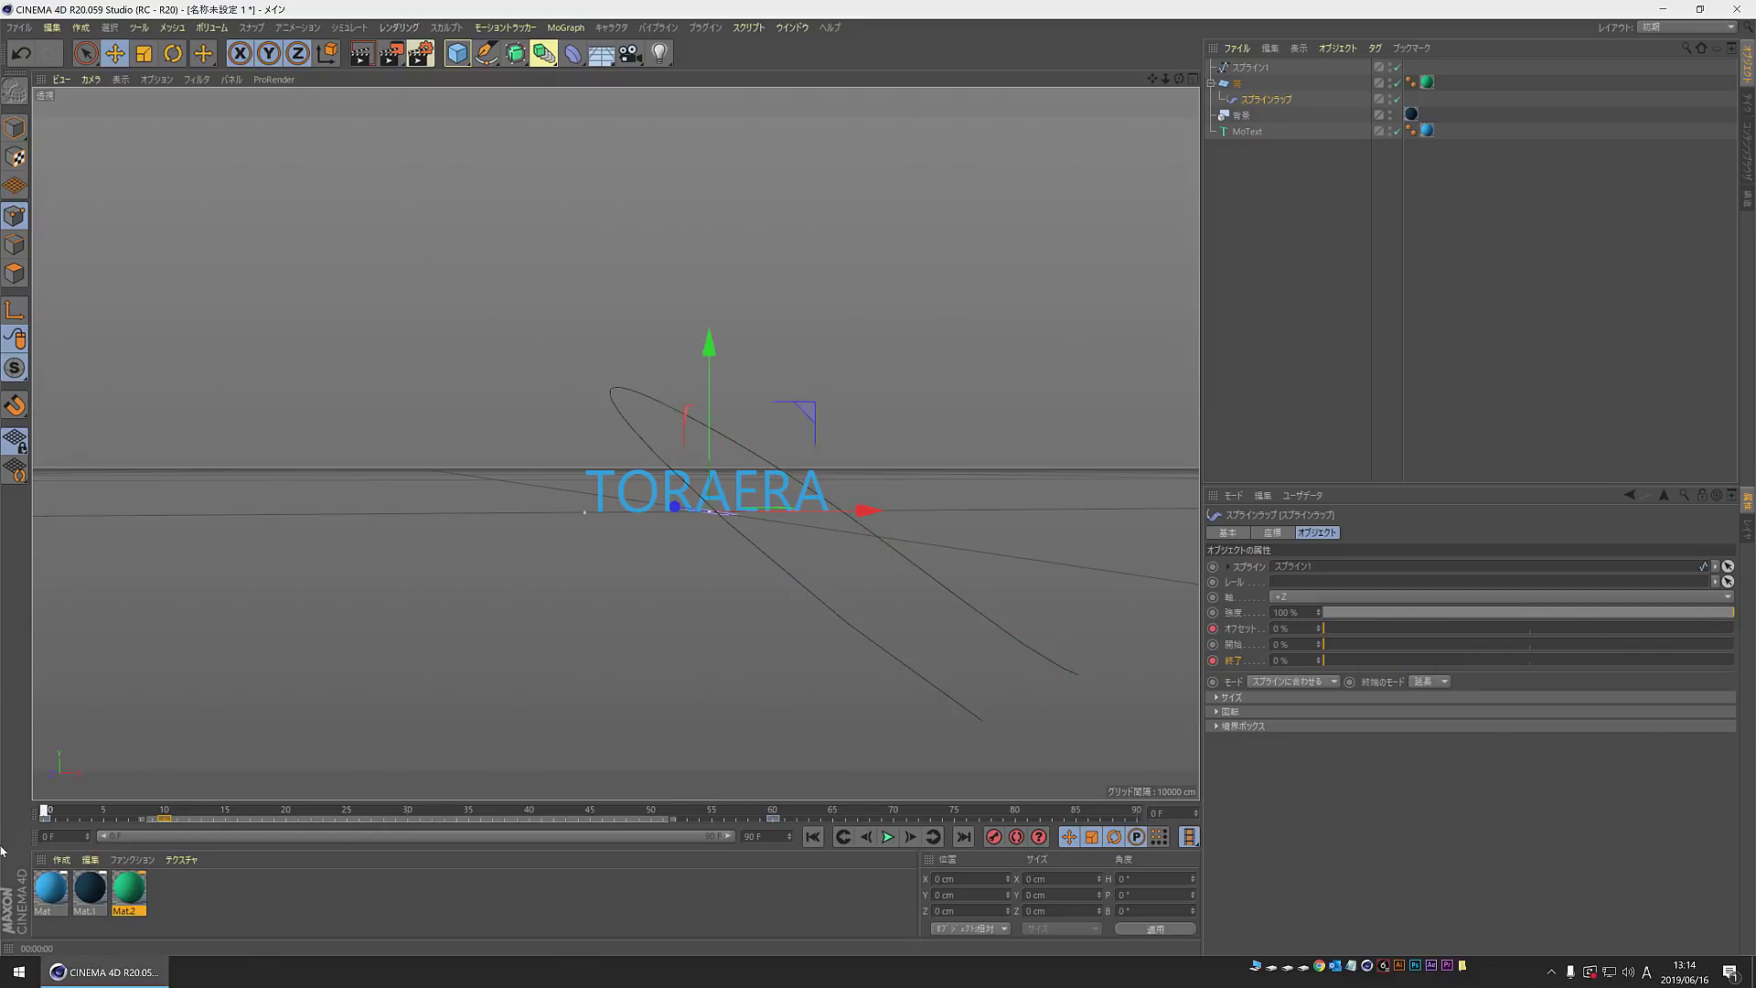
{"action": "left_click_drag", "start_coordinate": [819, 784], "coordinate": [781, 773]}
{"action": "left_click_drag", "start_coordinate": [637, 810], "coordinate": [7, 827]}
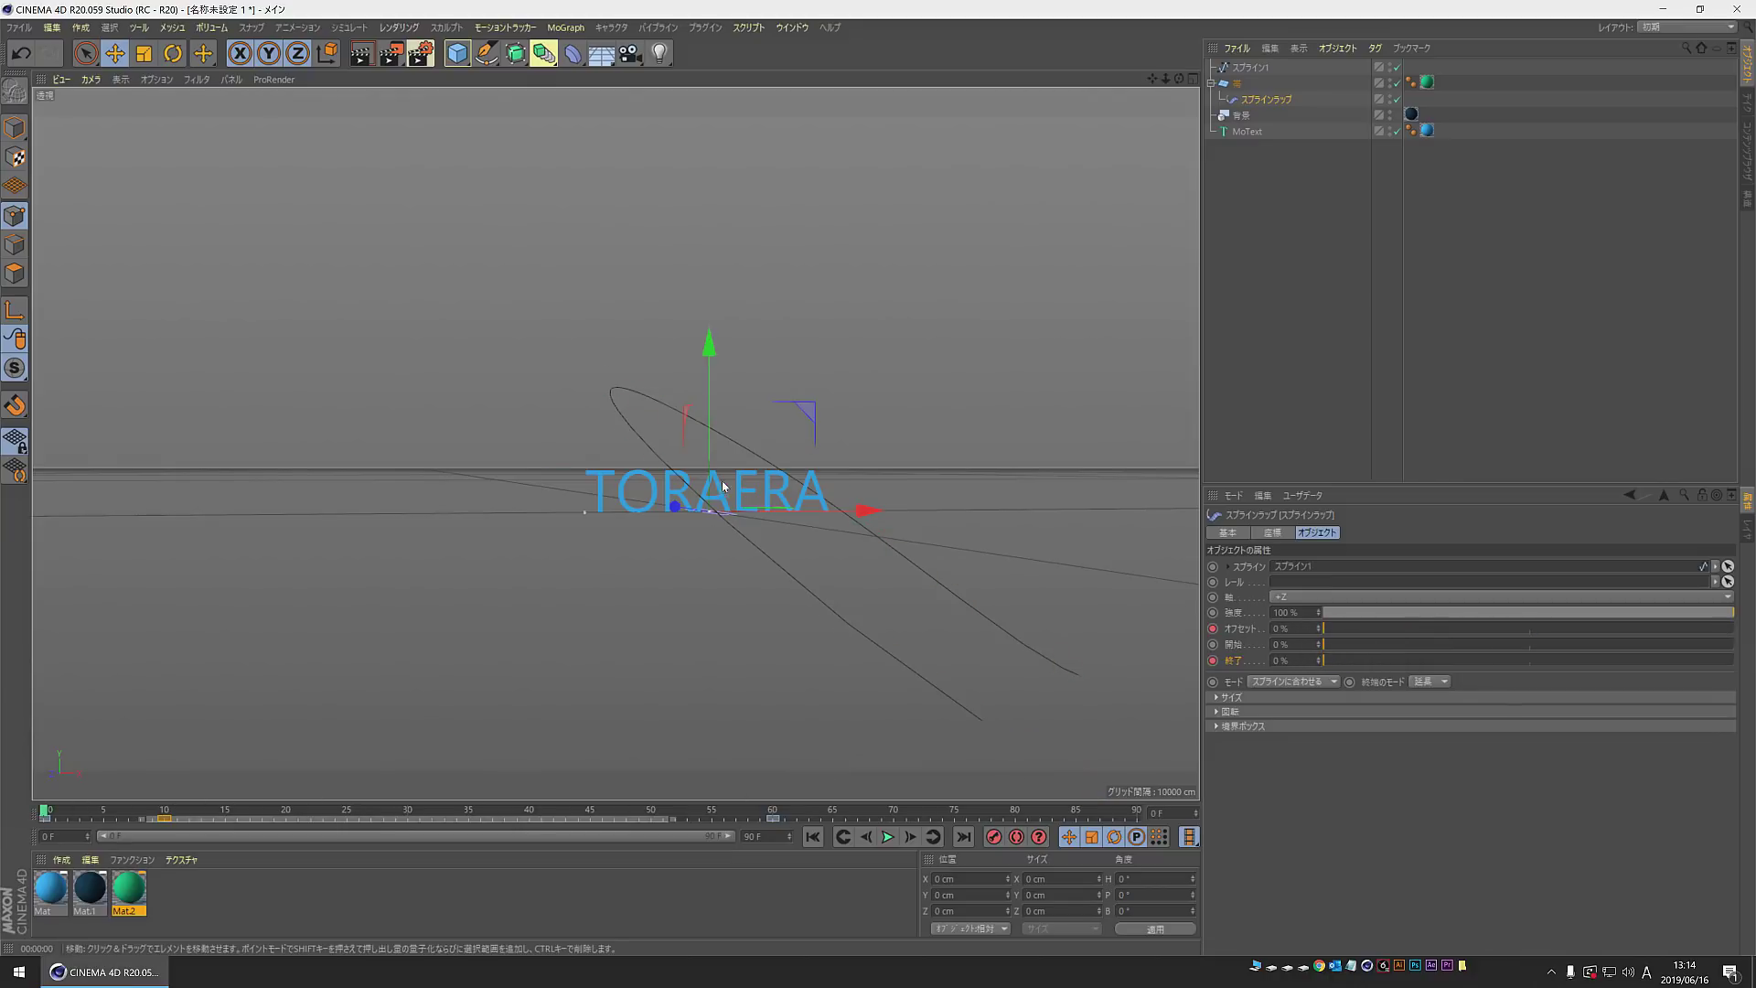
{"action": "scroll", "coordinate": [606, 567], "scroll_direction": "up", "scroll_amount": 2}
{"action": "scroll", "coordinate": [606, 567], "scroll_direction": "up", "scroll_amount": 3}
{"action": "scroll", "coordinate": [606, 567], "scroll_direction": "up", "scroll_amount": 3}
{"action": "scroll", "coordinate": [599, 564], "scroll_direction": "up", "scroll_amount": 1}
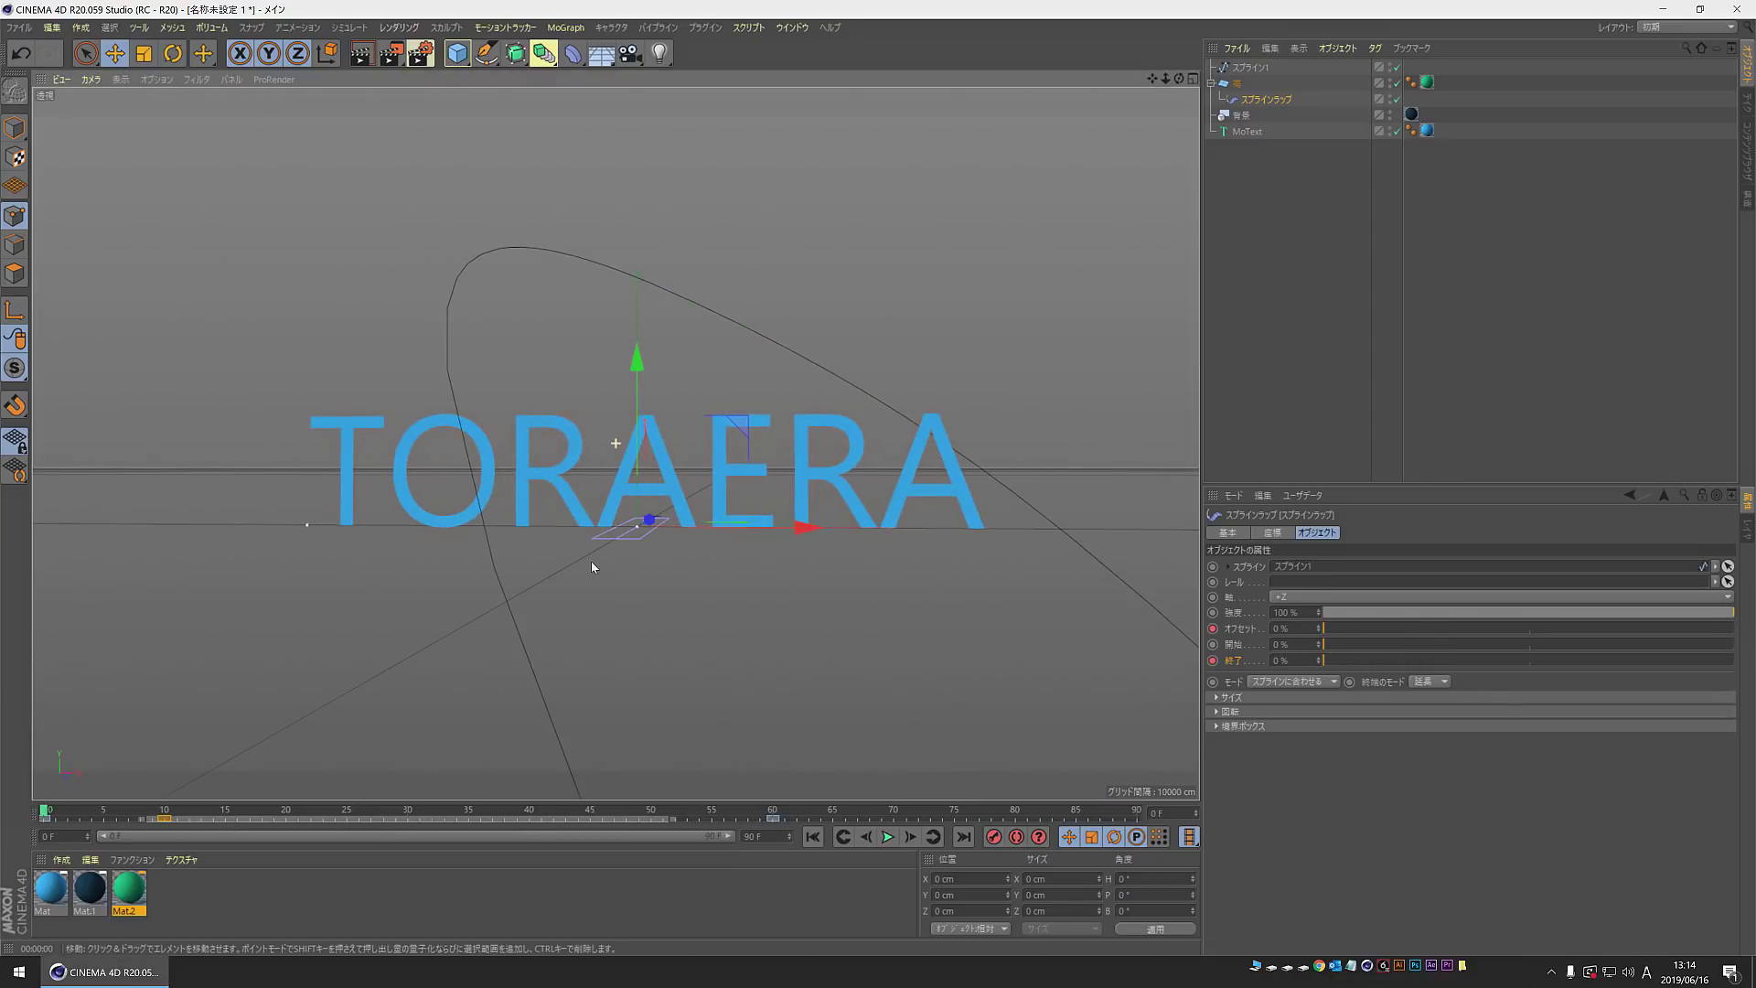
{"action": "left_click", "coordinate": [887, 837]}
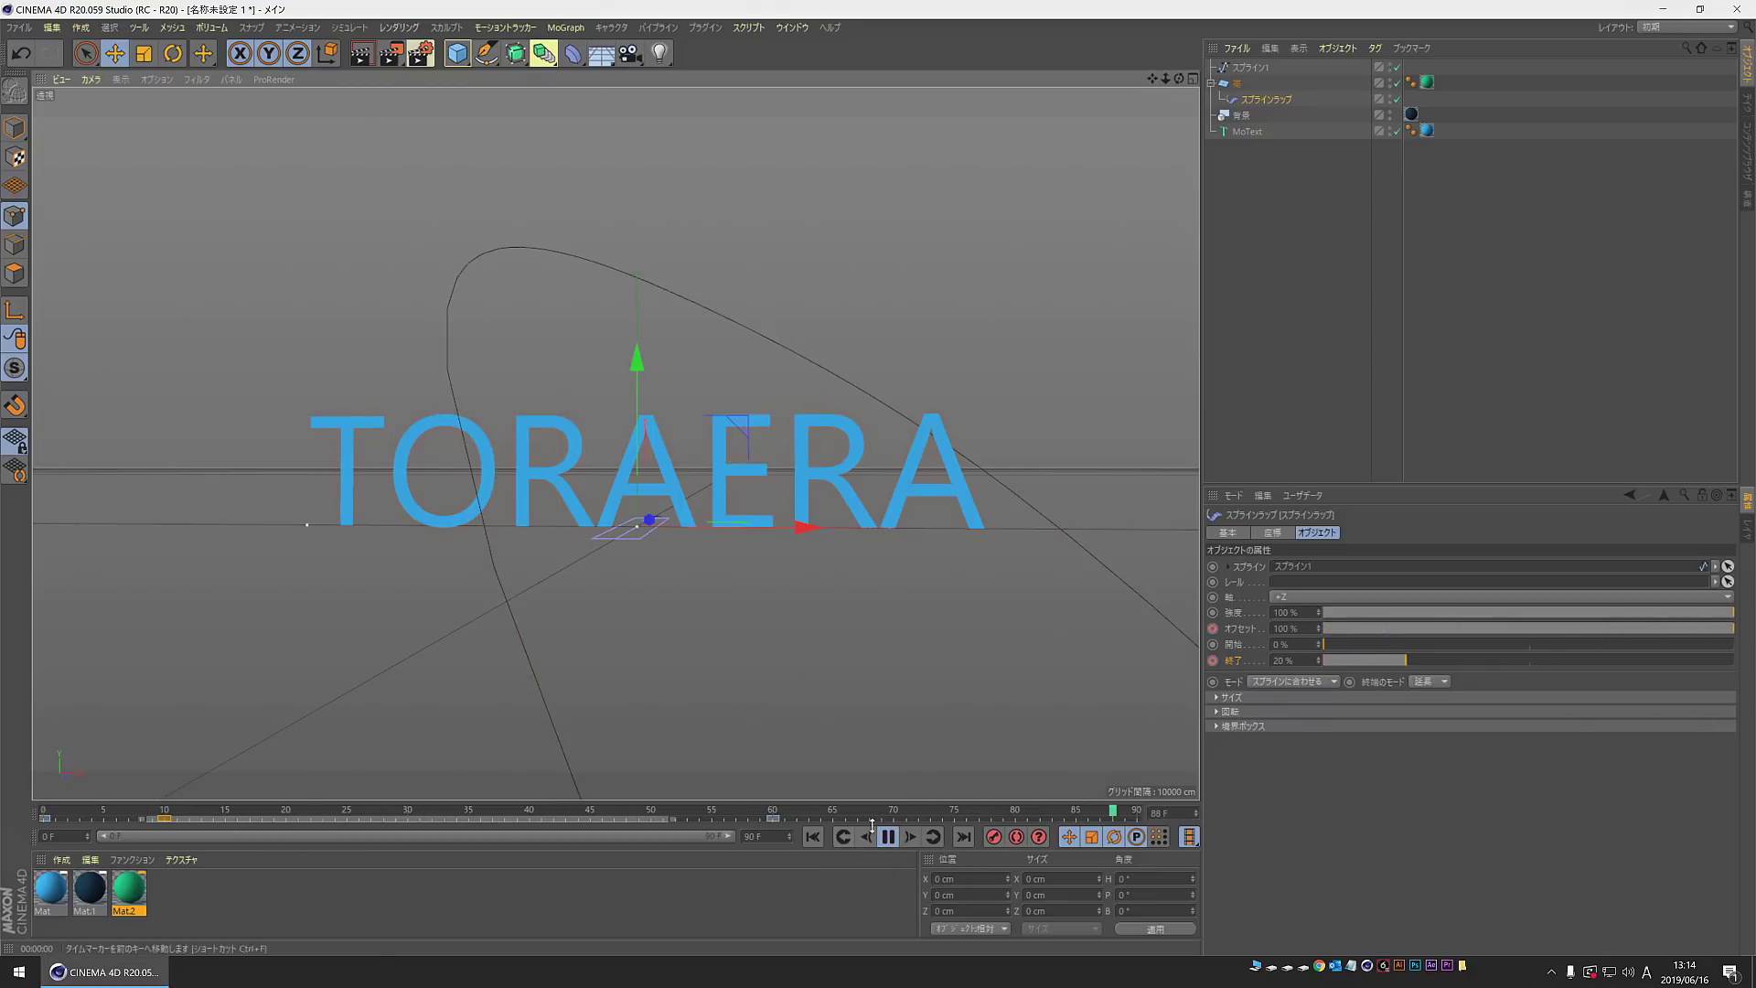
{"action": "left_click", "coordinate": [887, 836]}
{"action": "mouse_move", "coordinate": [236, 819]}
{"action": "left_mouse_down"}
{"action": "mouse_move", "coordinate": [467, 807]}
{"action": "mouse_move", "coordinate": [447, 771]}
{"action": "left_mouse_up"}
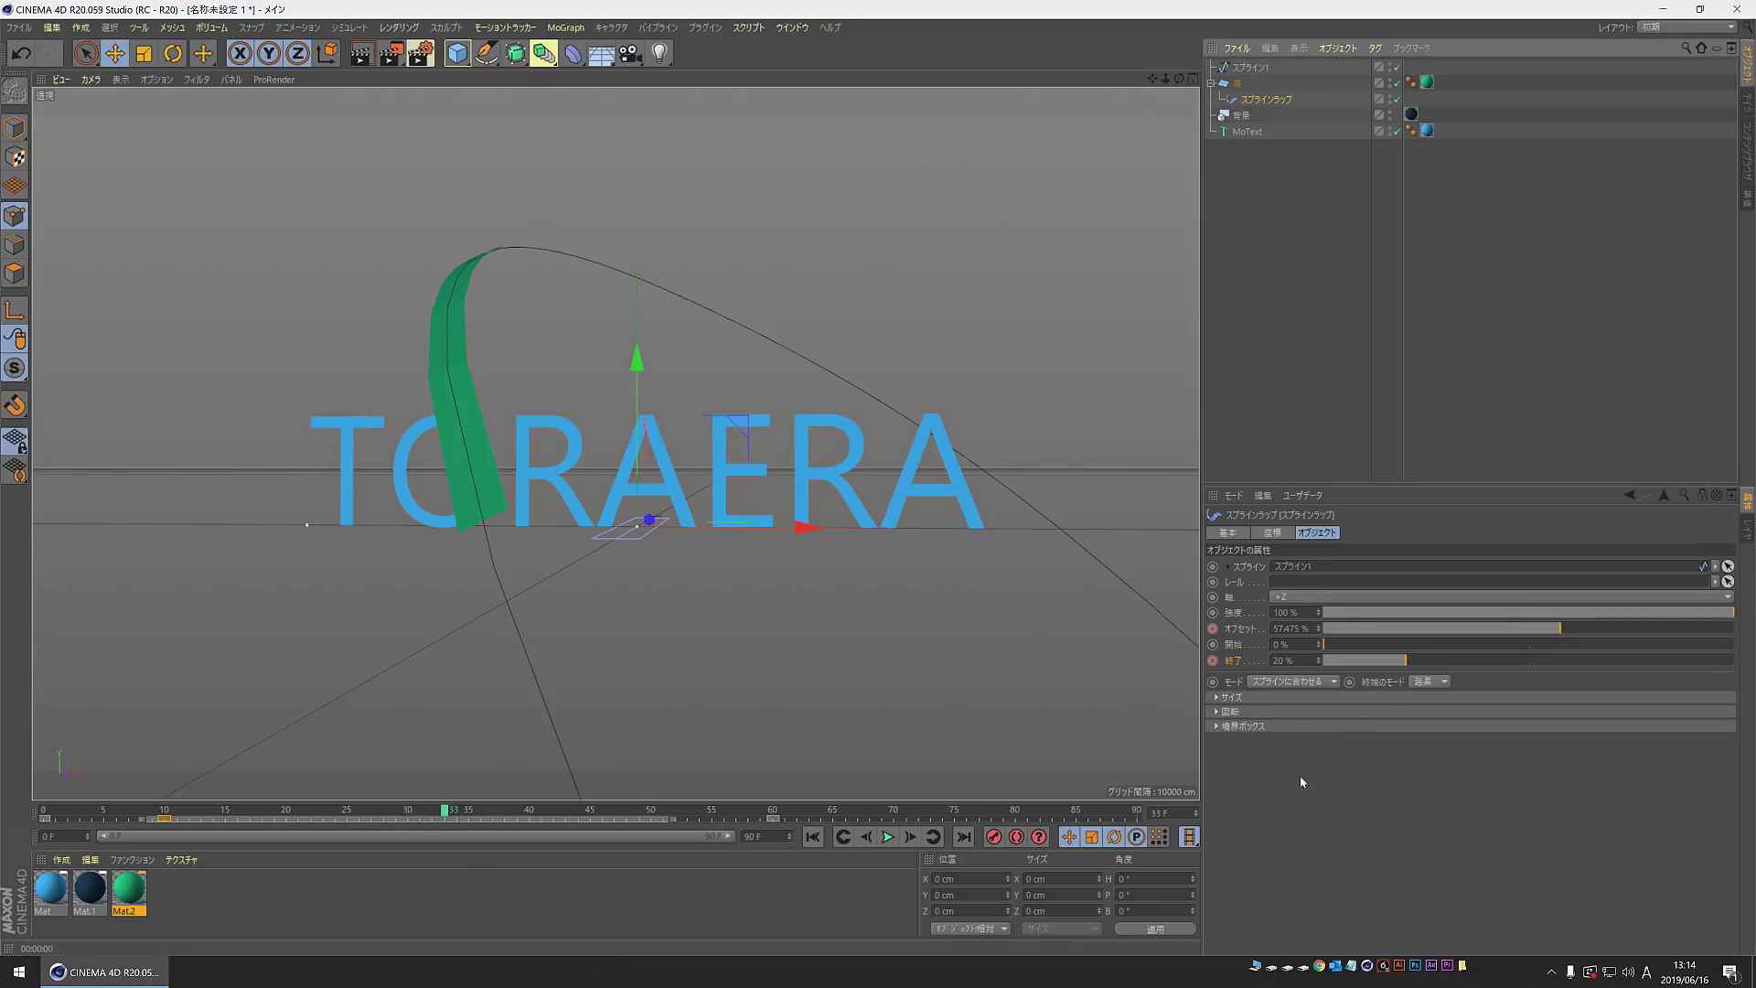
Step: Expand the Spline Wrap's Rotation settings and try raising and lowering the spline rotation curve
{"action": "left_click", "coordinate": [1216, 712]}
{"action": "left_click_drag", "start_coordinate": [1254, 834], "coordinate": [1258, 666]}
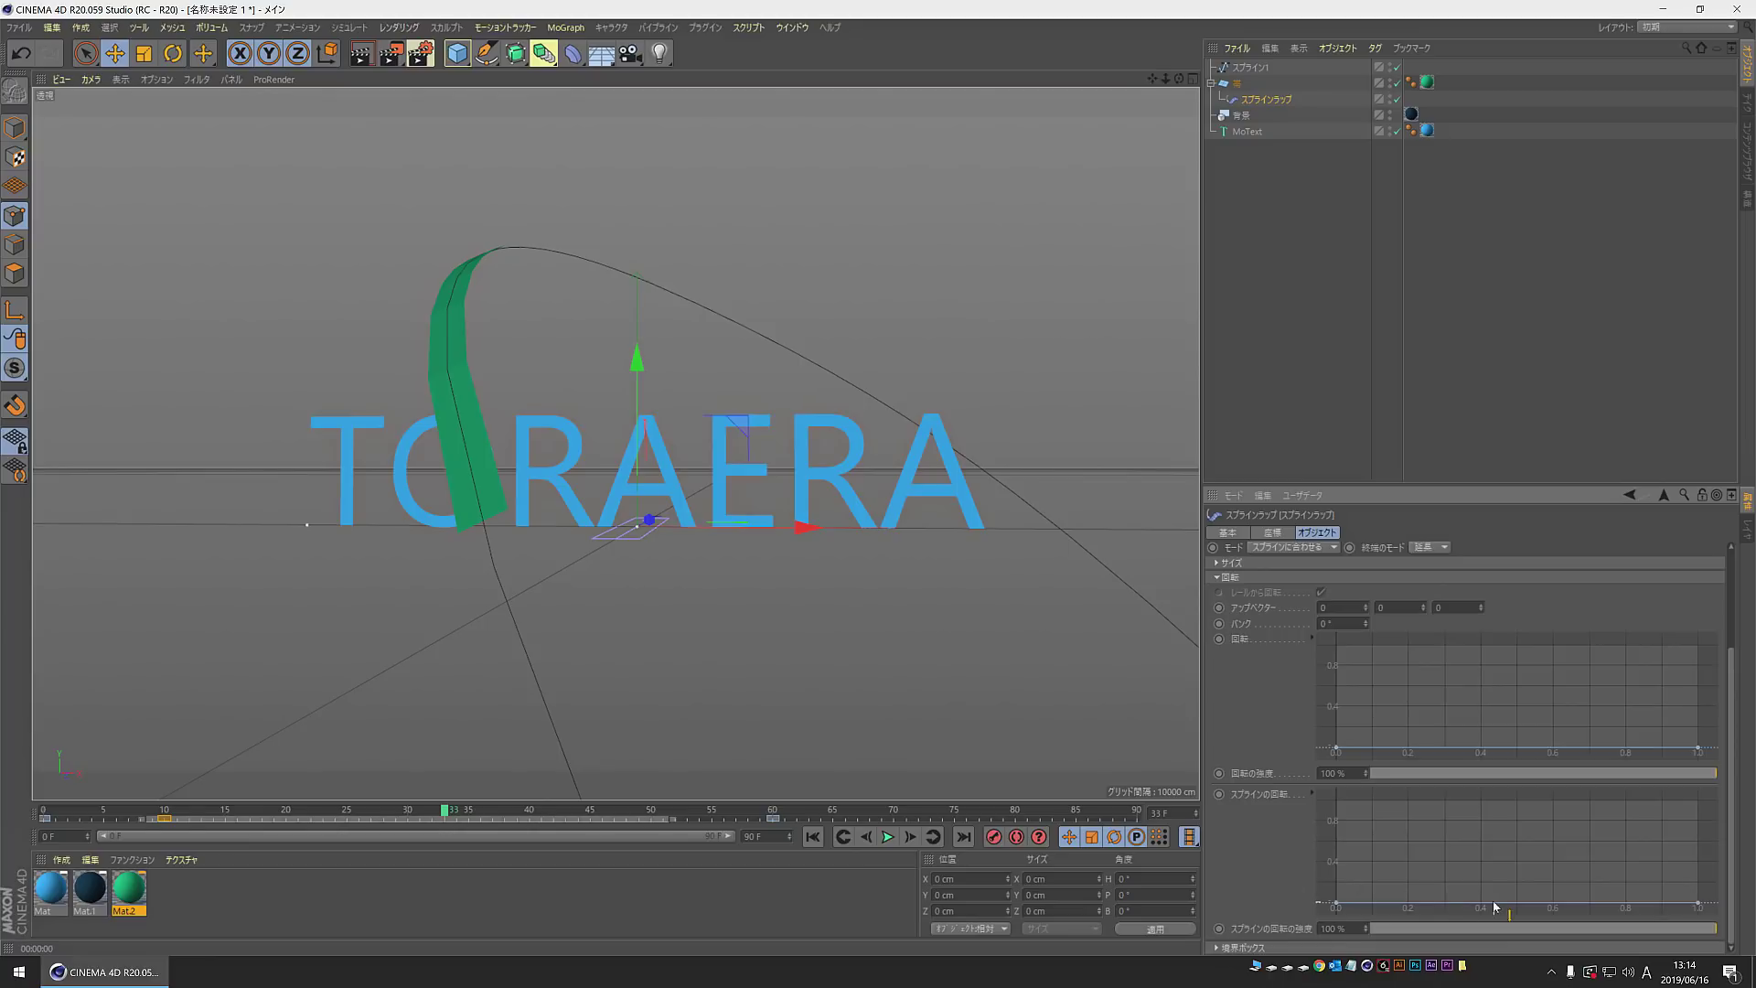
{"action": "mouse_move", "coordinate": [1476, 908]}
{"action": "left_mouse_down"}
{"action": "mouse_move", "coordinate": [1470, 881]}
{"action": "mouse_move", "coordinate": [1469, 915]}
{"action": "left_mouse_up"}
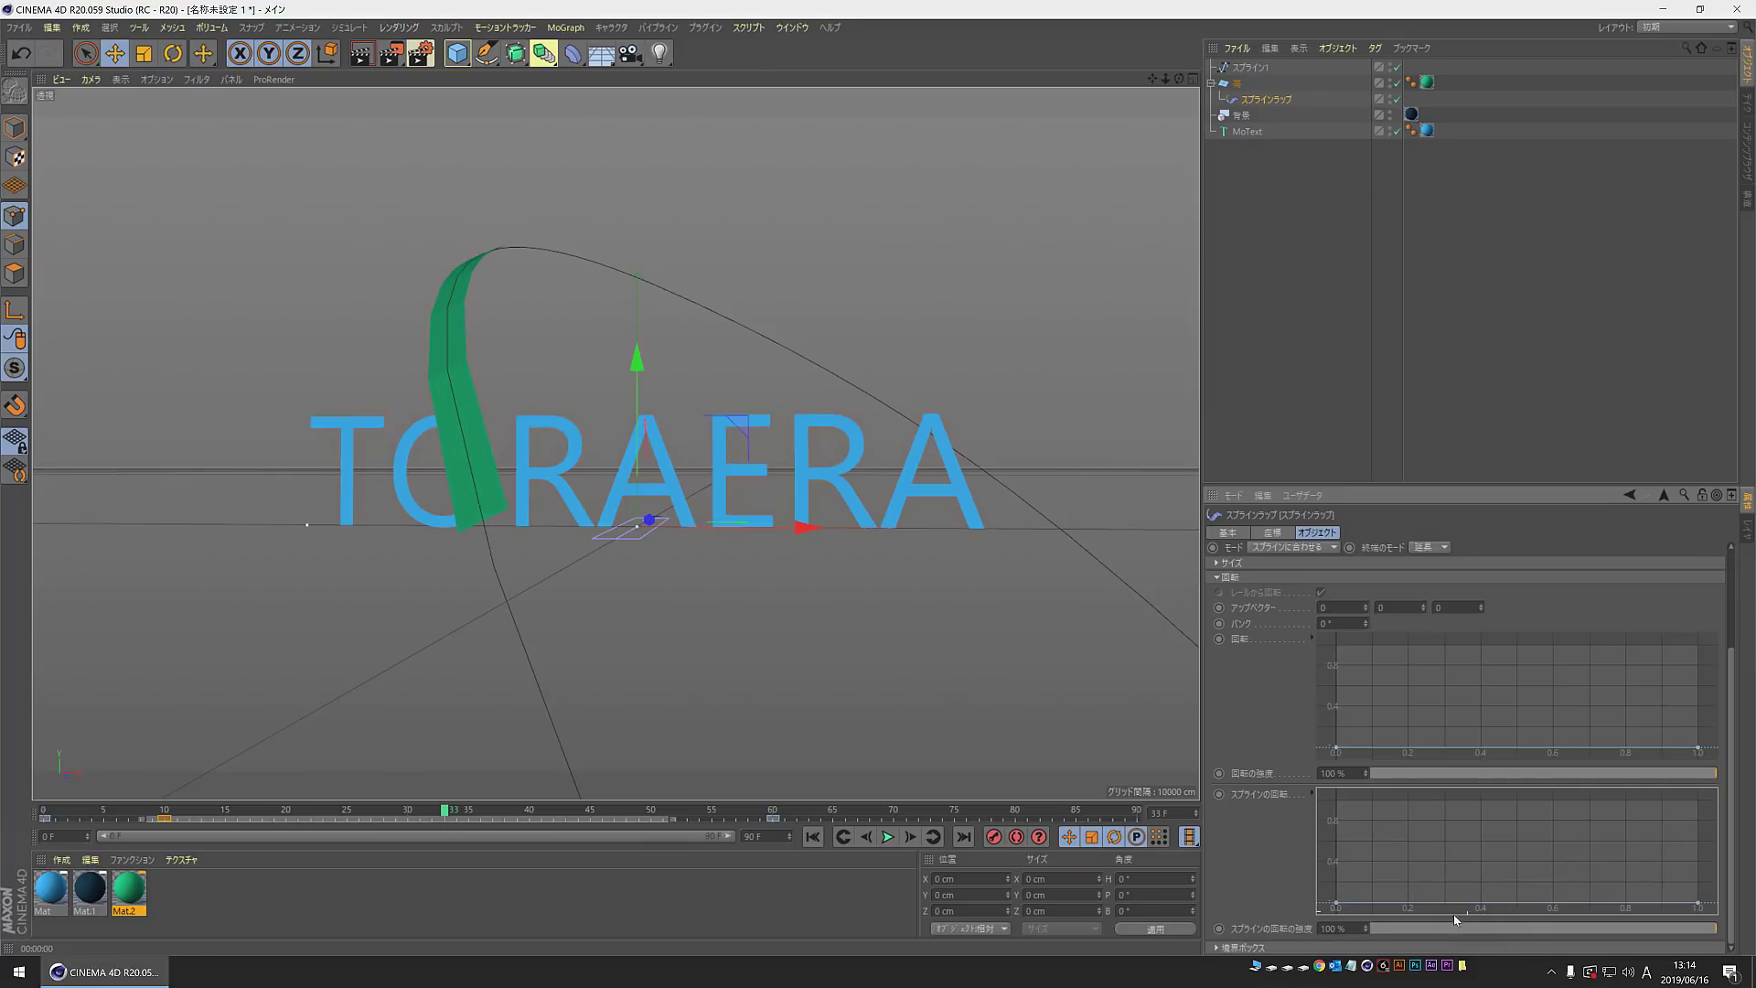
{"action": "left_click_drag", "start_coordinate": [1698, 907], "coordinate": [1698, 903]}
{"action": "left_click_drag", "start_coordinate": [1336, 905], "coordinate": [1333, 927]}
{"action": "left_click_drag", "start_coordinate": [1507, 901], "coordinate": [1507, 856]}
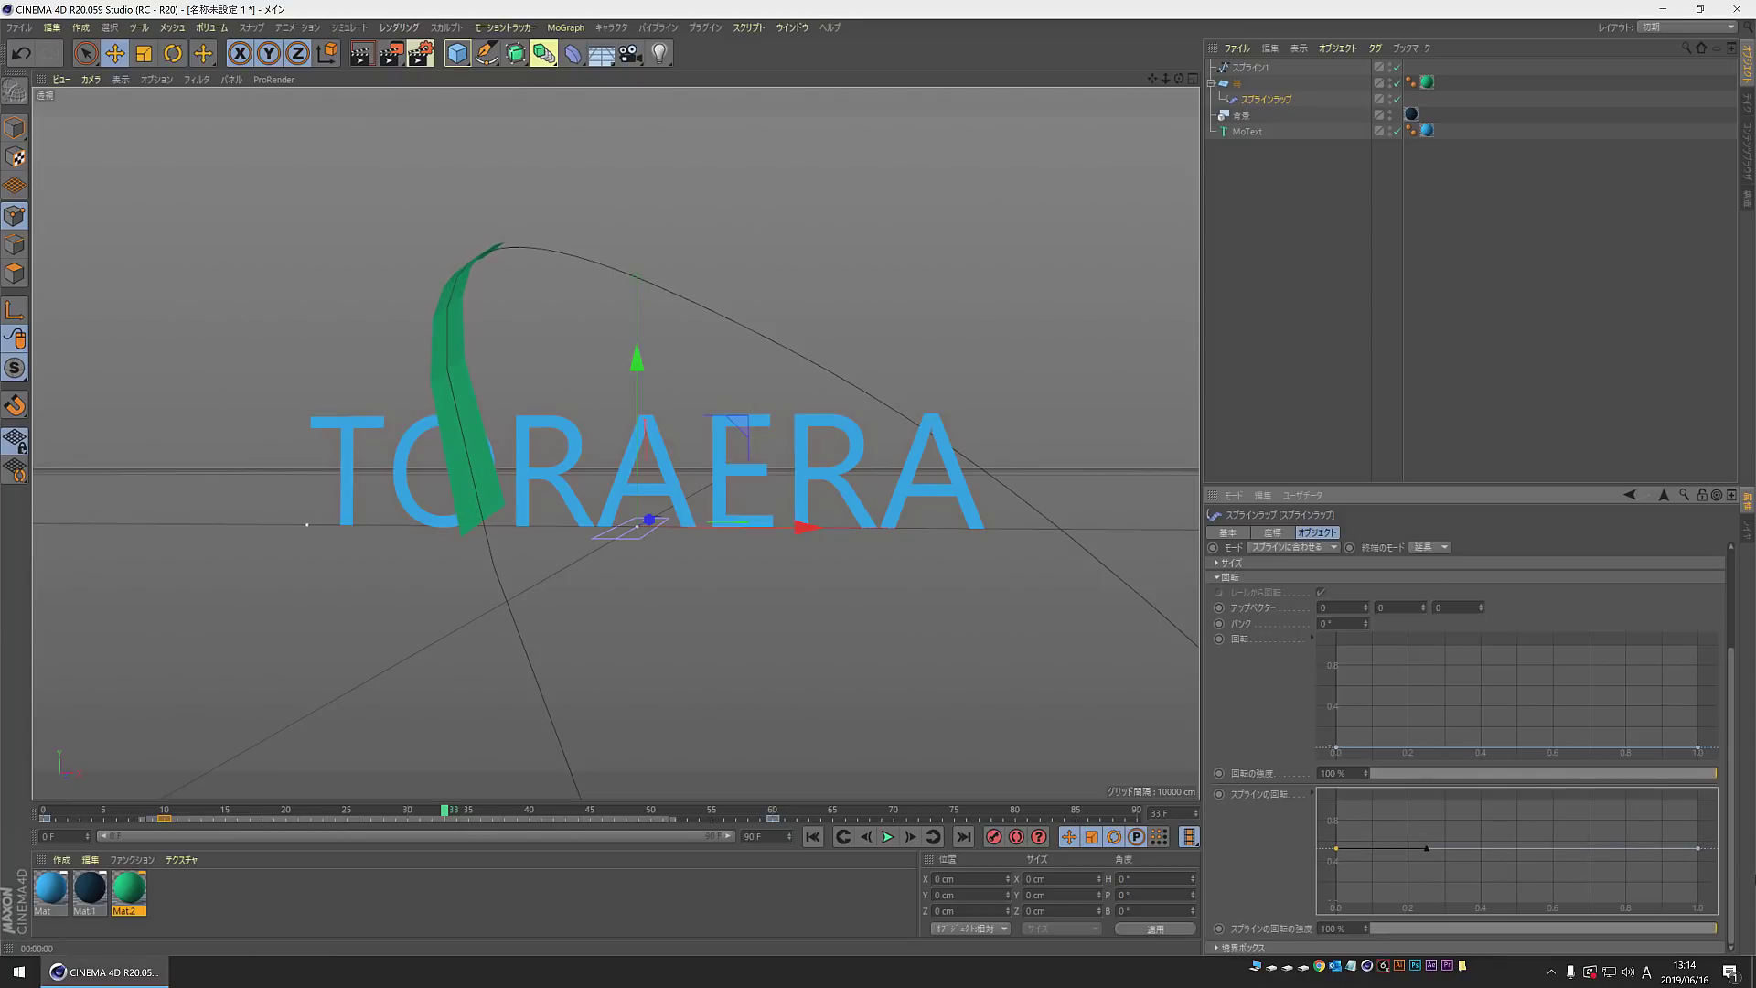
{"action": "left_click_drag", "start_coordinate": [1699, 848], "coordinate": [1713, 795]}
{"action": "mouse_move", "coordinate": [1338, 850]}
{"action": "left_mouse_down"}
{"action": "mouse_move", "coordinate": [1336, 933]}
{"action": "mouse_move", "coordinate": [1336, 851]}
{"action": "left_mouse_up"}
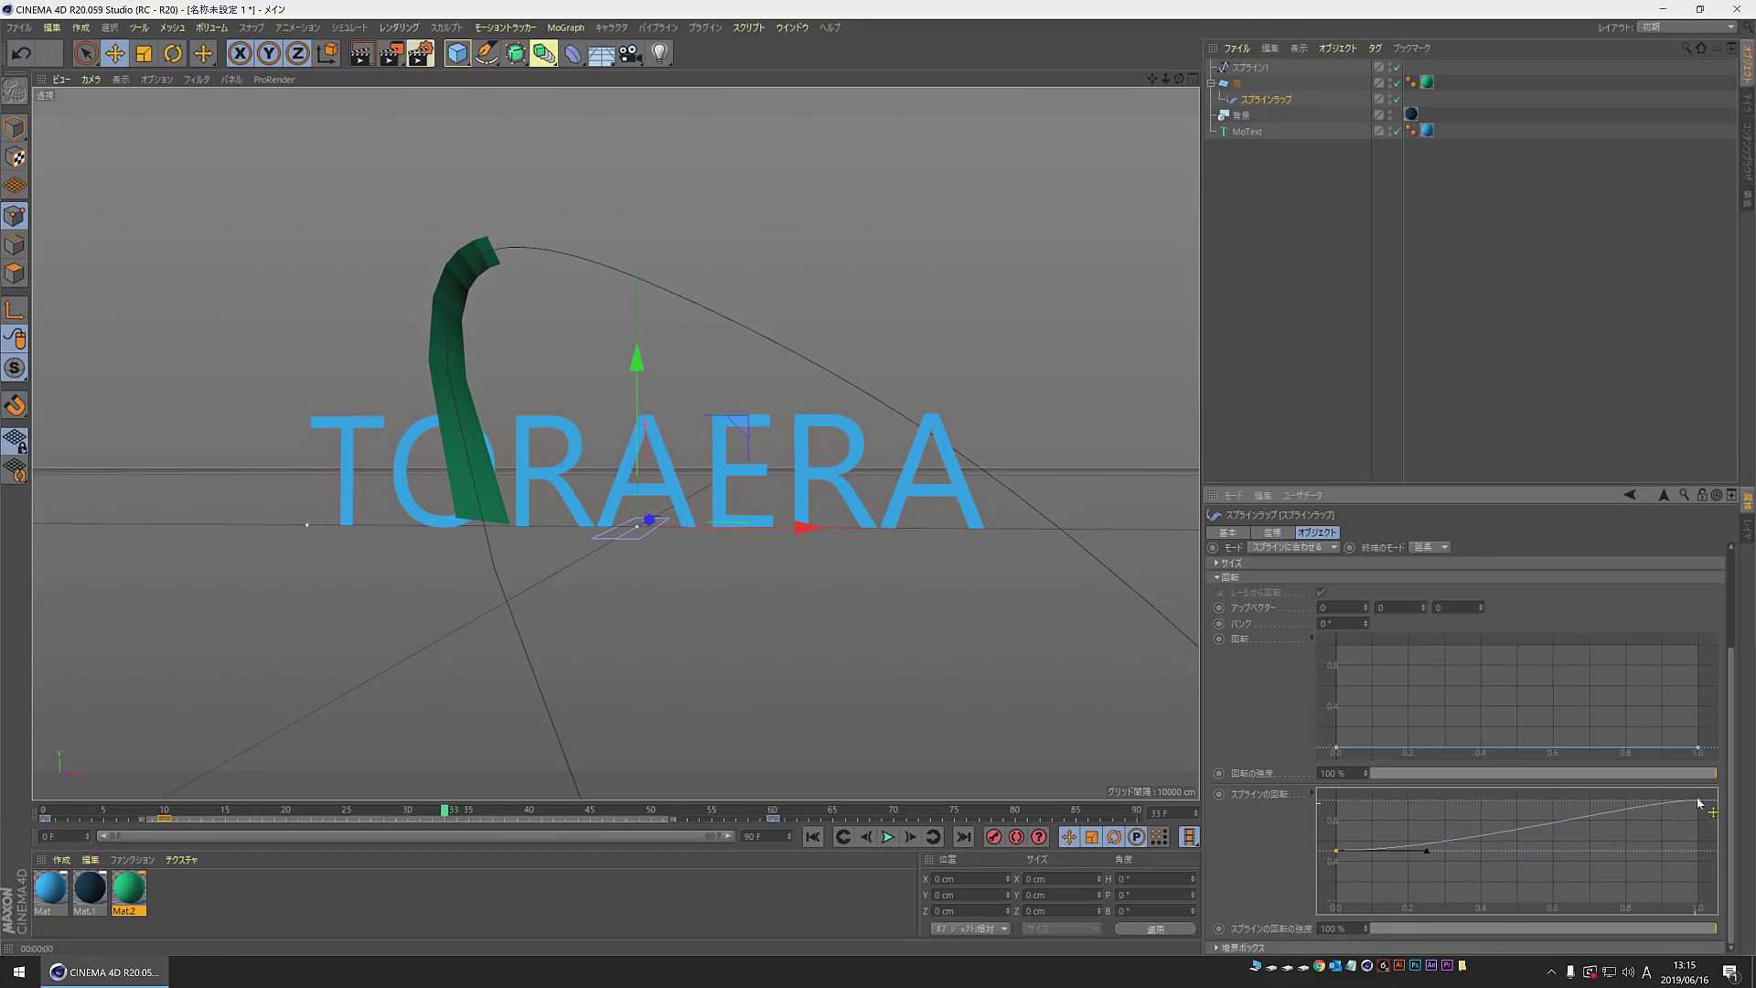
{"action": "left_click_drag", "start_coordinate": [1700, 800], "coordinate": [1724, 867]}
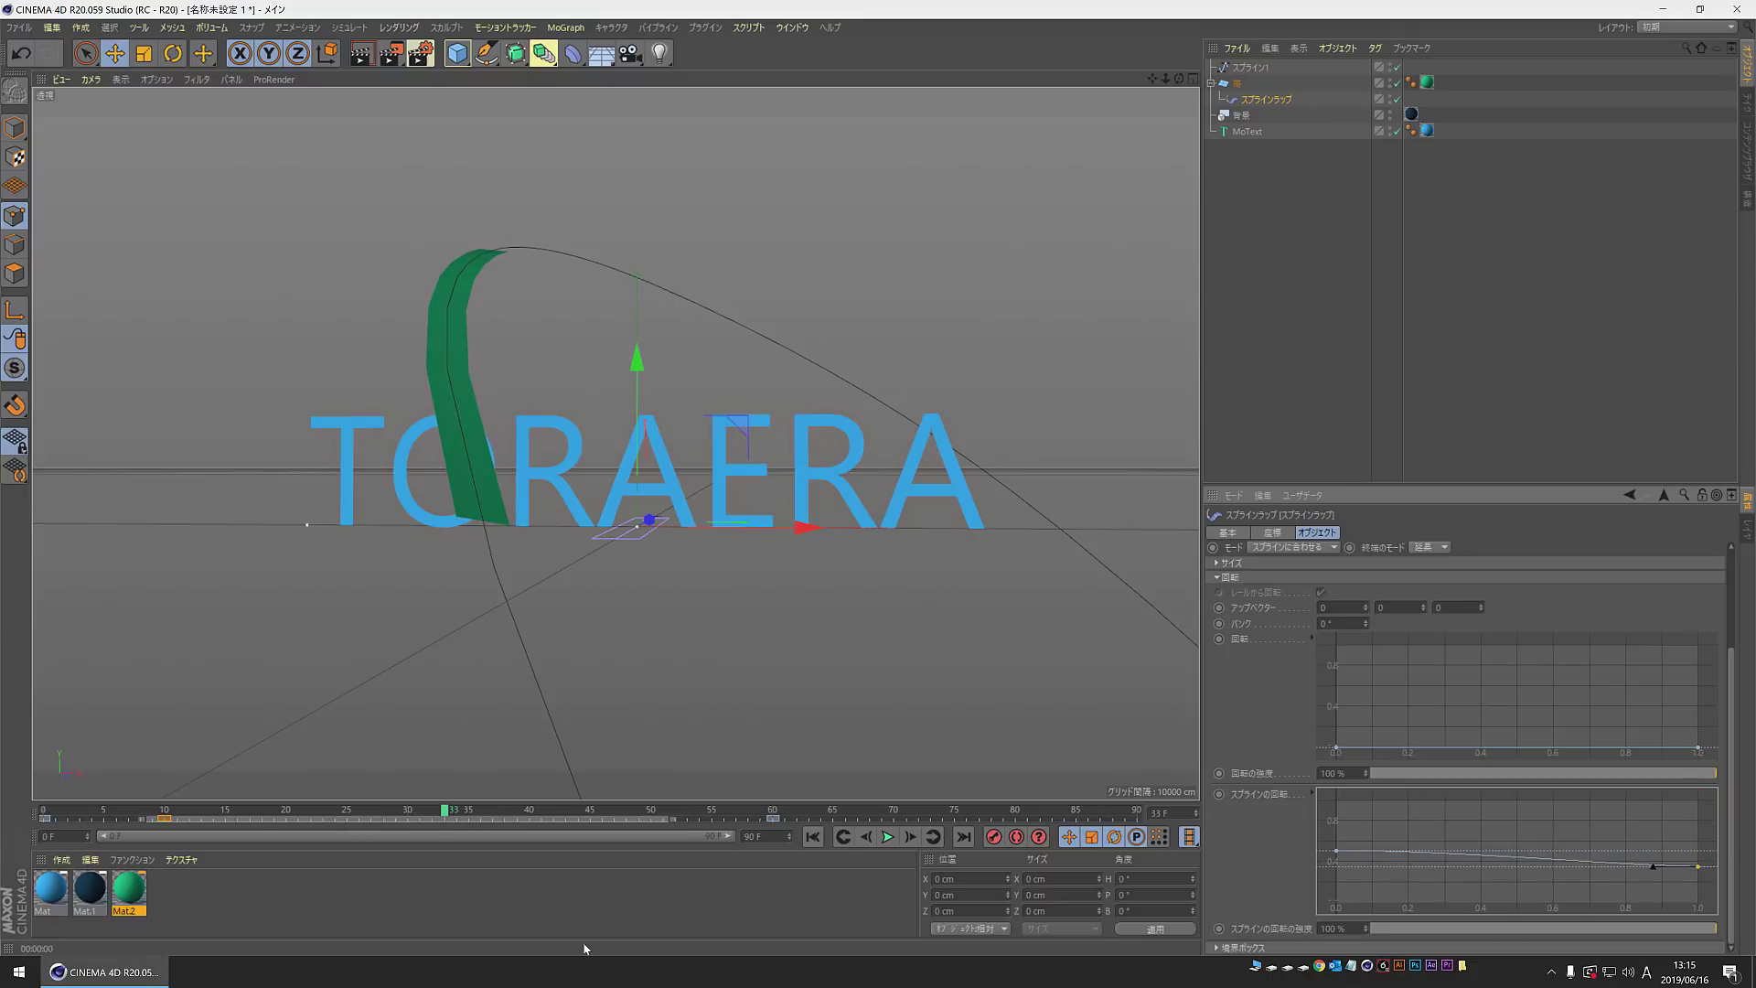
{"action": "mouse_move", "coordinate": [445, 810]}
{"action": "left_mouse_down"}
{"action": "mouse_move", "coordinate": [157, 811]}
{"action": "mouse_move", "coordinate": [490, 811]}
{"action": "mouse_move", "coordinate": [176, 811]}
{"action": "mouse_move", "coordinate": [434, 810]}
{"action": "left_mouse_up"}
Step: Level the spline rotation curve at mid-height, scrubbing and playing to check the ribbon
{"action": "left_click_drag", "start_coordinate": [1332, 853], "coordinate": [1334, 956]}
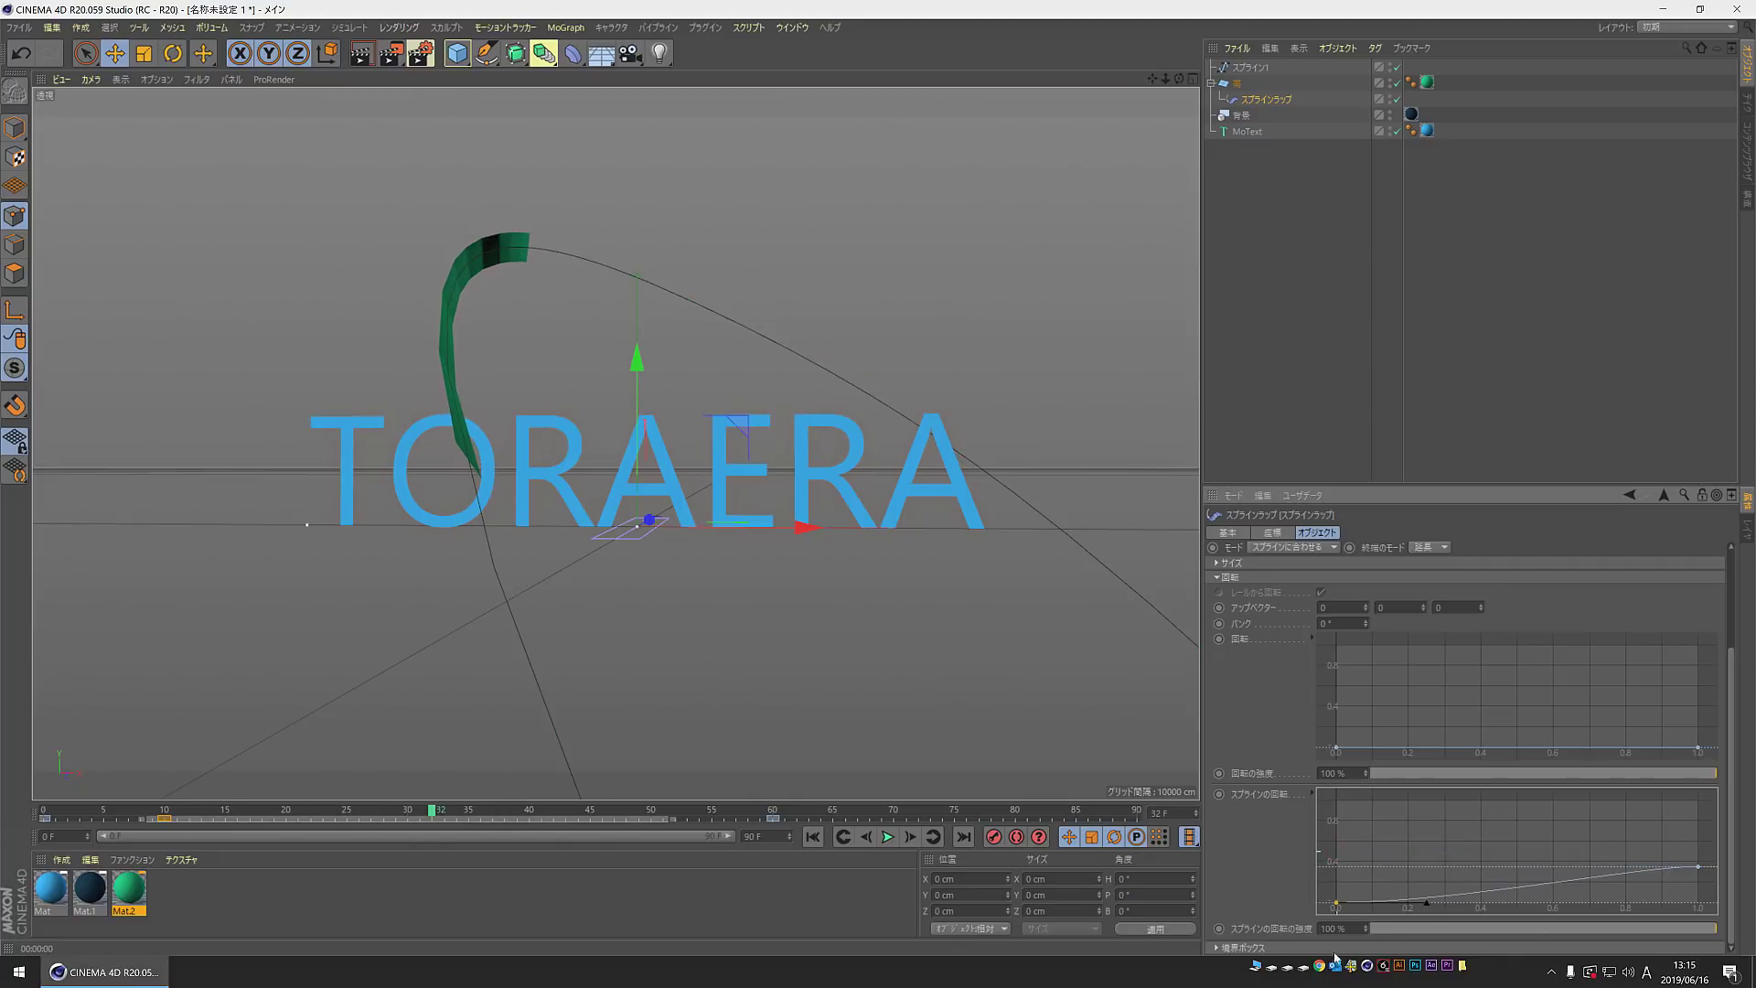
{"action": "left_click_drag", "start_coordinate": [1699, 874], "coordinate": [1721, 942]}
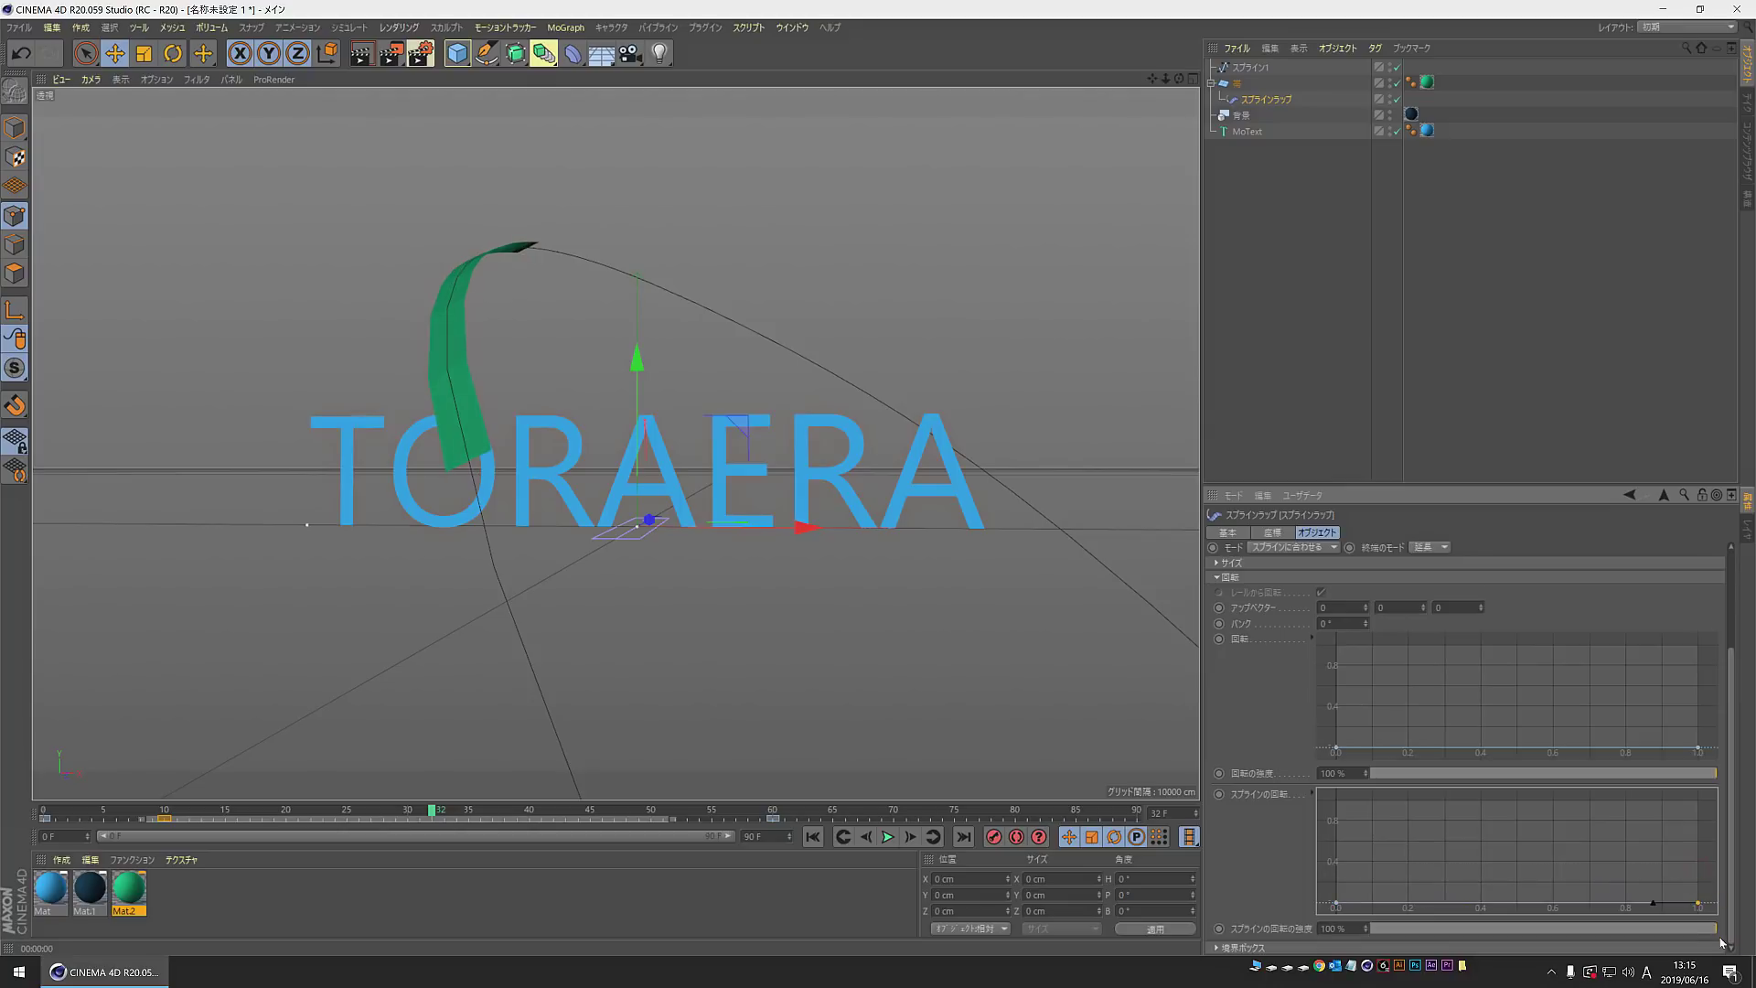
{"action": "mouse_move", "coordinate": [1500, 908]}
{"action": "left_mouse_down"}
{"action": "mouse_move", "coordinate": [1483, 823]}
{"action": "mouse_move", "coordinate": [1483, 843]}
{"action": "left_mouse_up"}
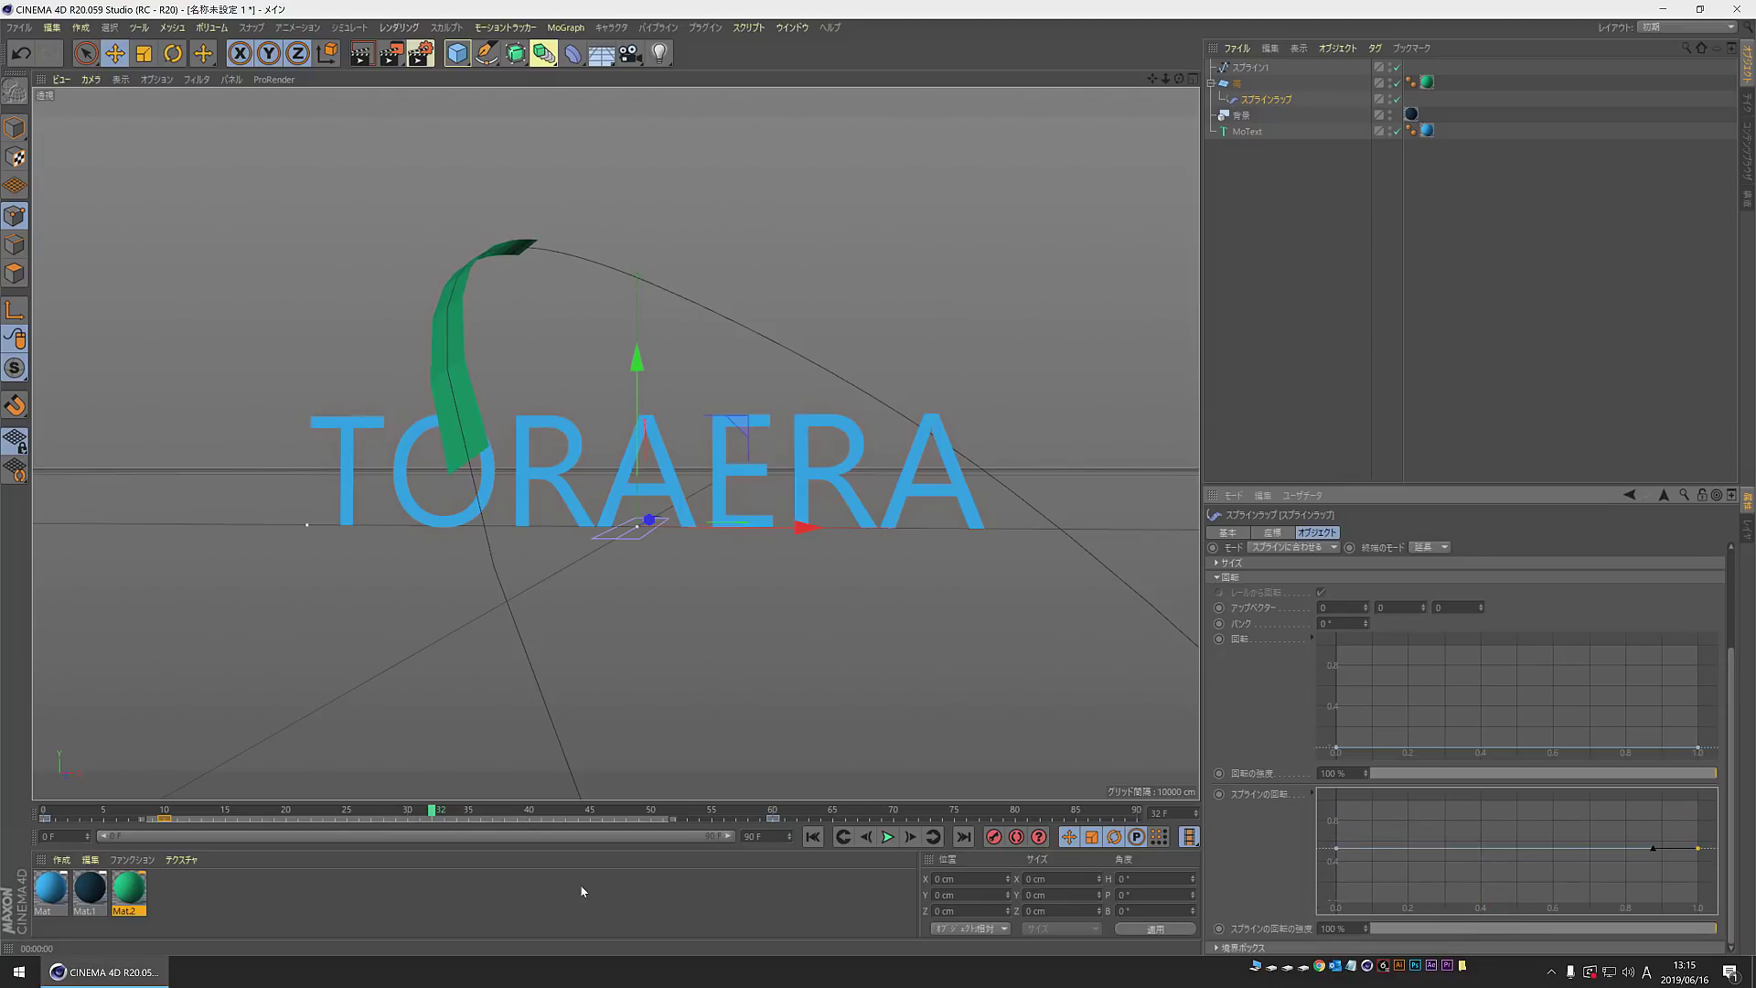
{"action": "left_click_drag", "start_coordinate": [434, 812], "coordinate": [492, 811]}
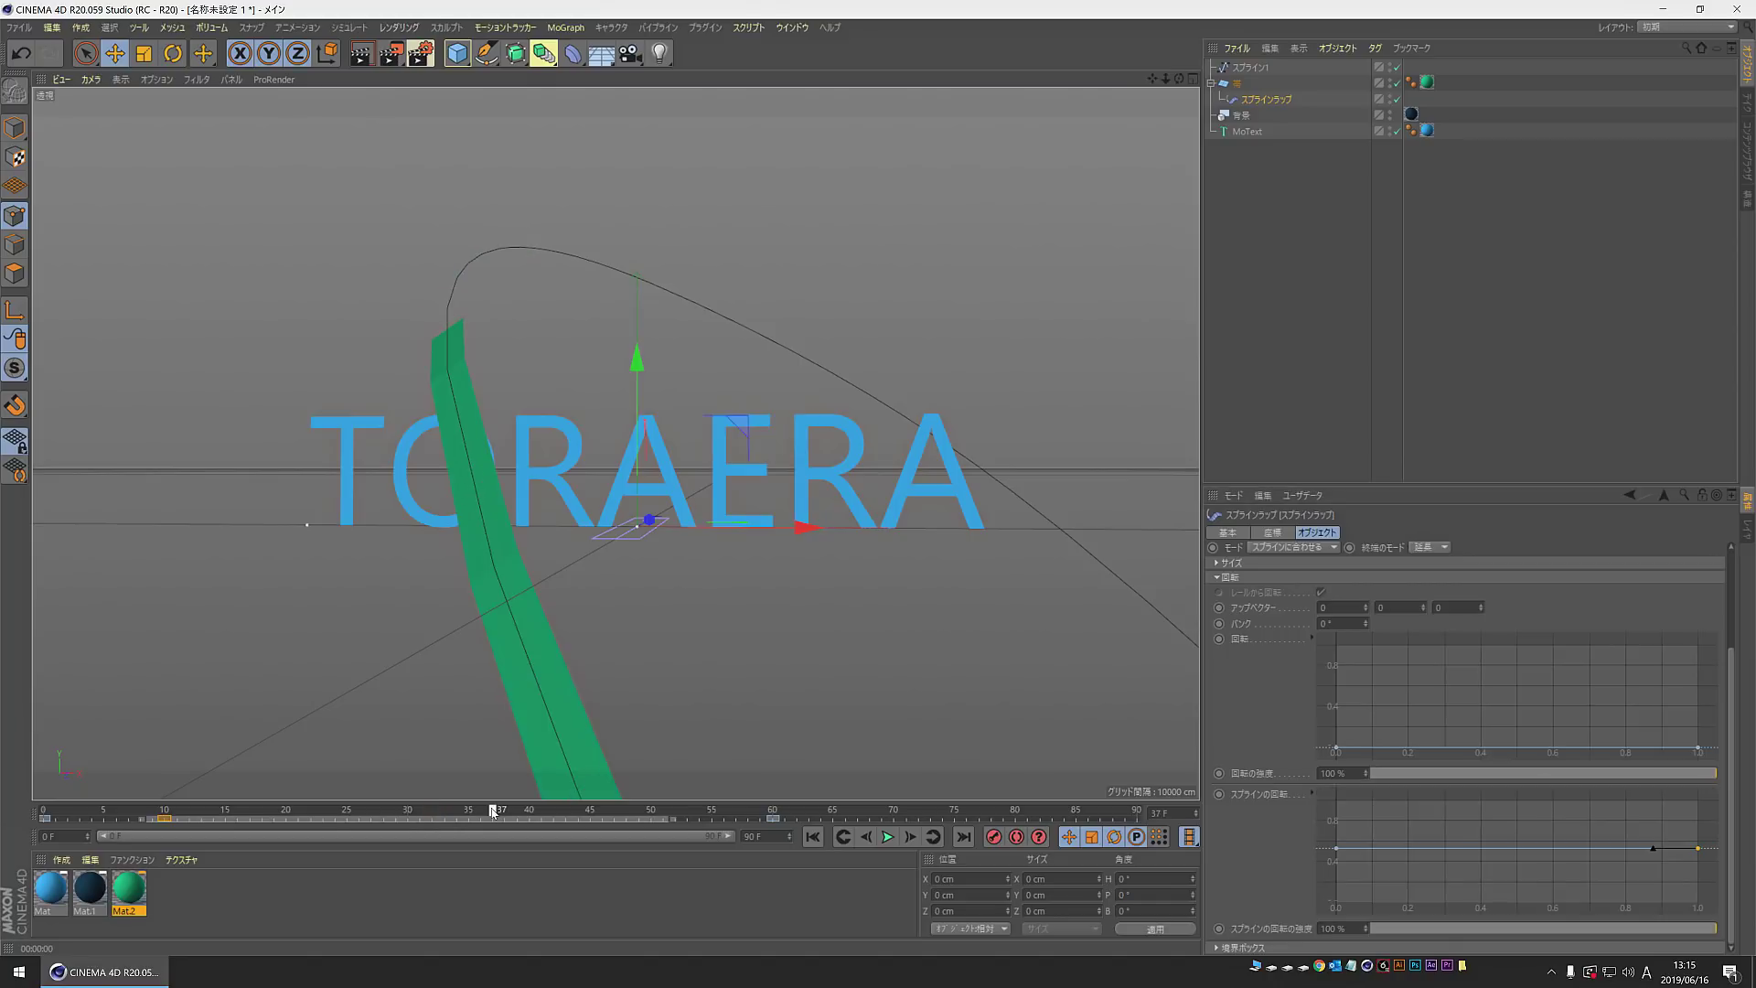
{"action": "left_click_drag", "start_coordinate": [1579, 851], "coordinate": [1593, 893]}
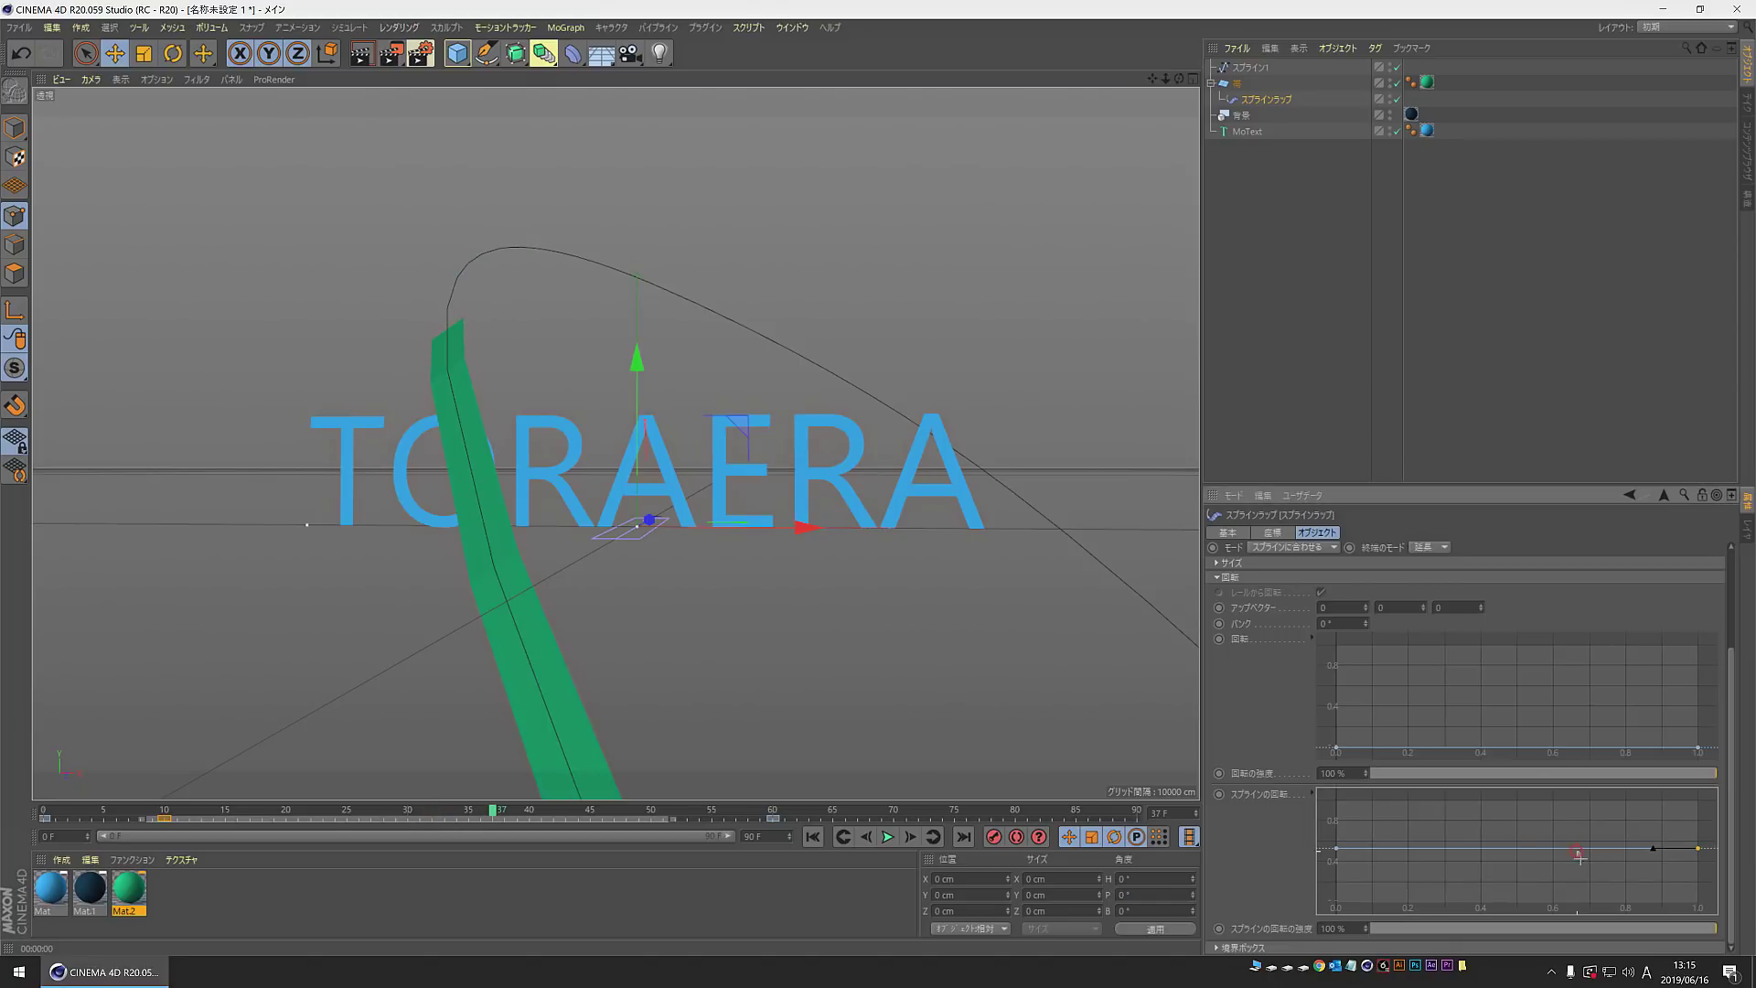
{"action": "left_click_drag", "start_coordinate": [1515, 850], "coordinate": [1522, 857]}
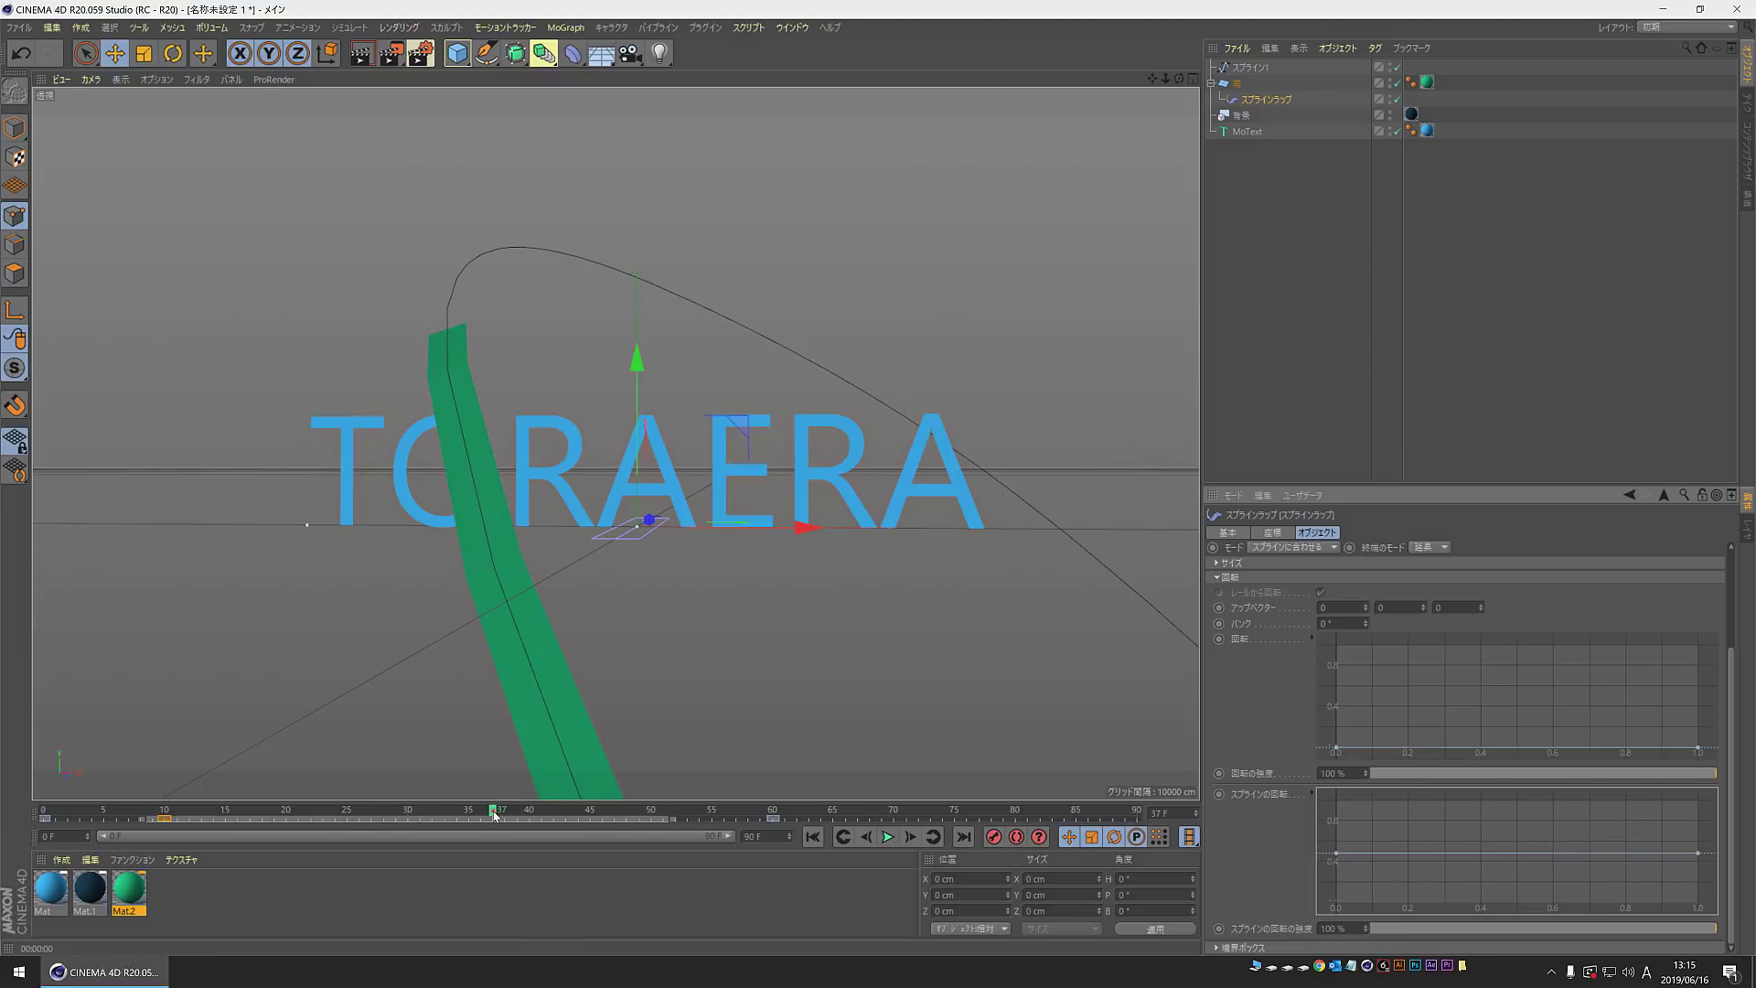
{"action": "left_click_drag", "start_coordinate": [493, 814], "coordinate": [396, 805]}
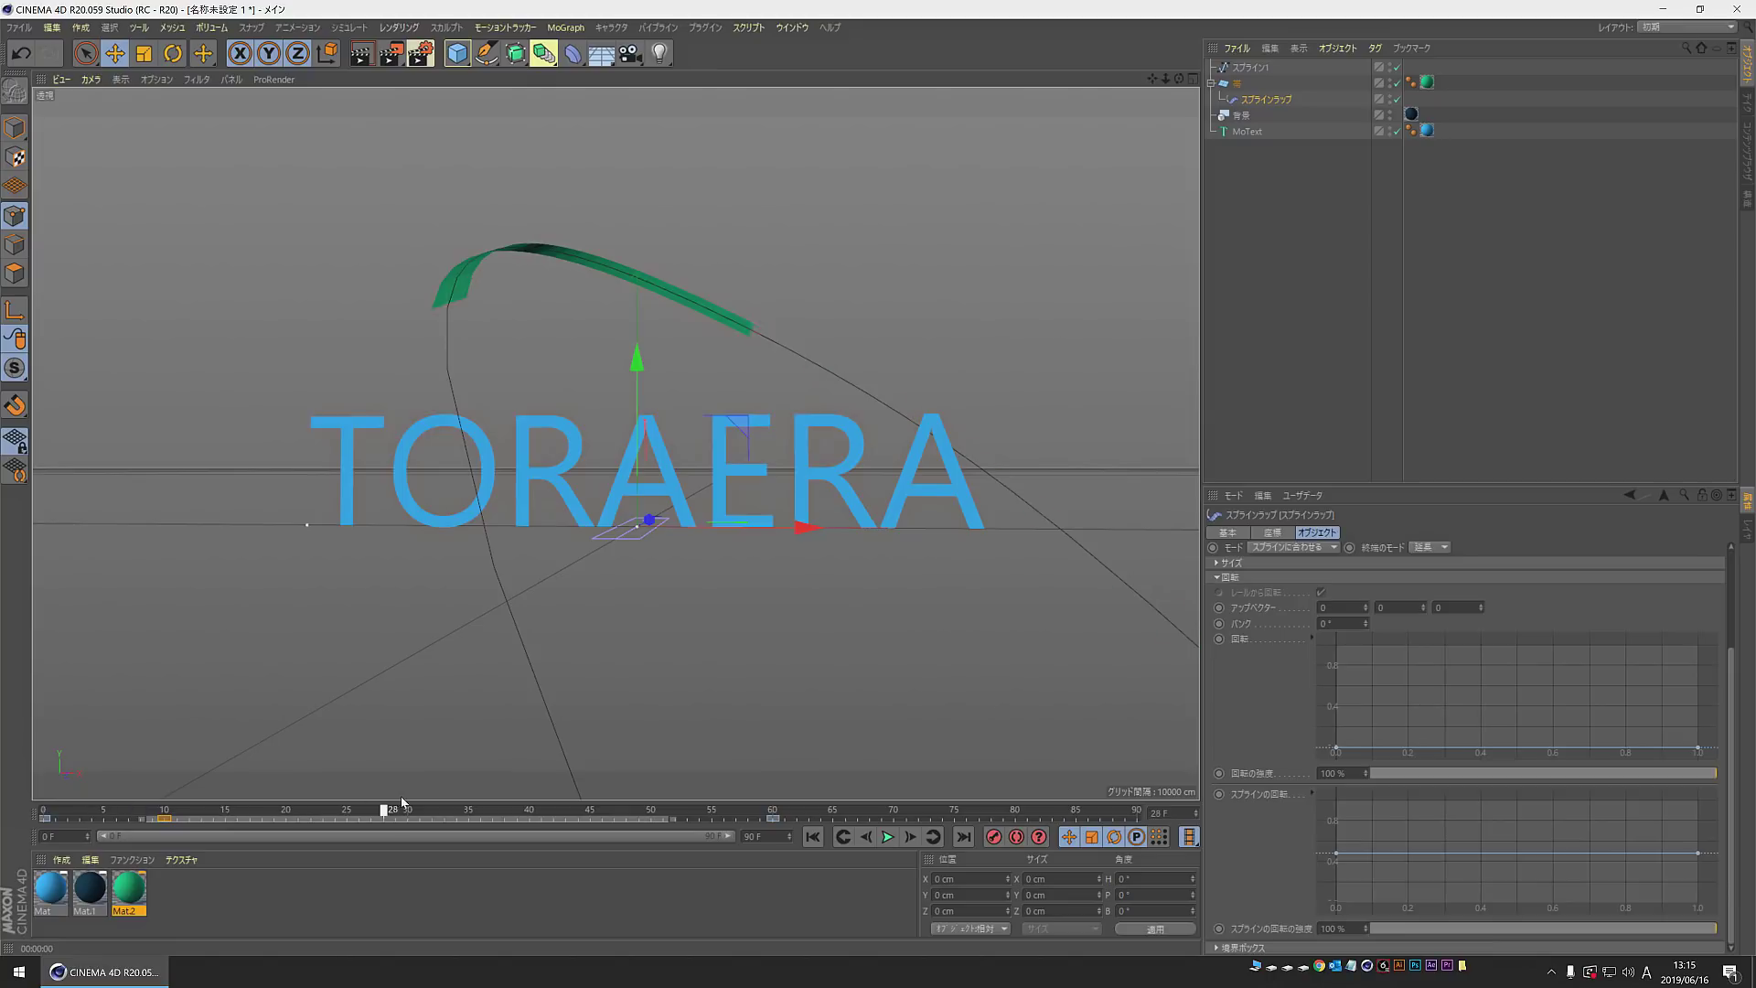
{"action": "left_click_drag", "start_coordinate": [396, 805], "coordinate": [492, 805]}
{"action": "left_click", "coordinate": [884, 837]}
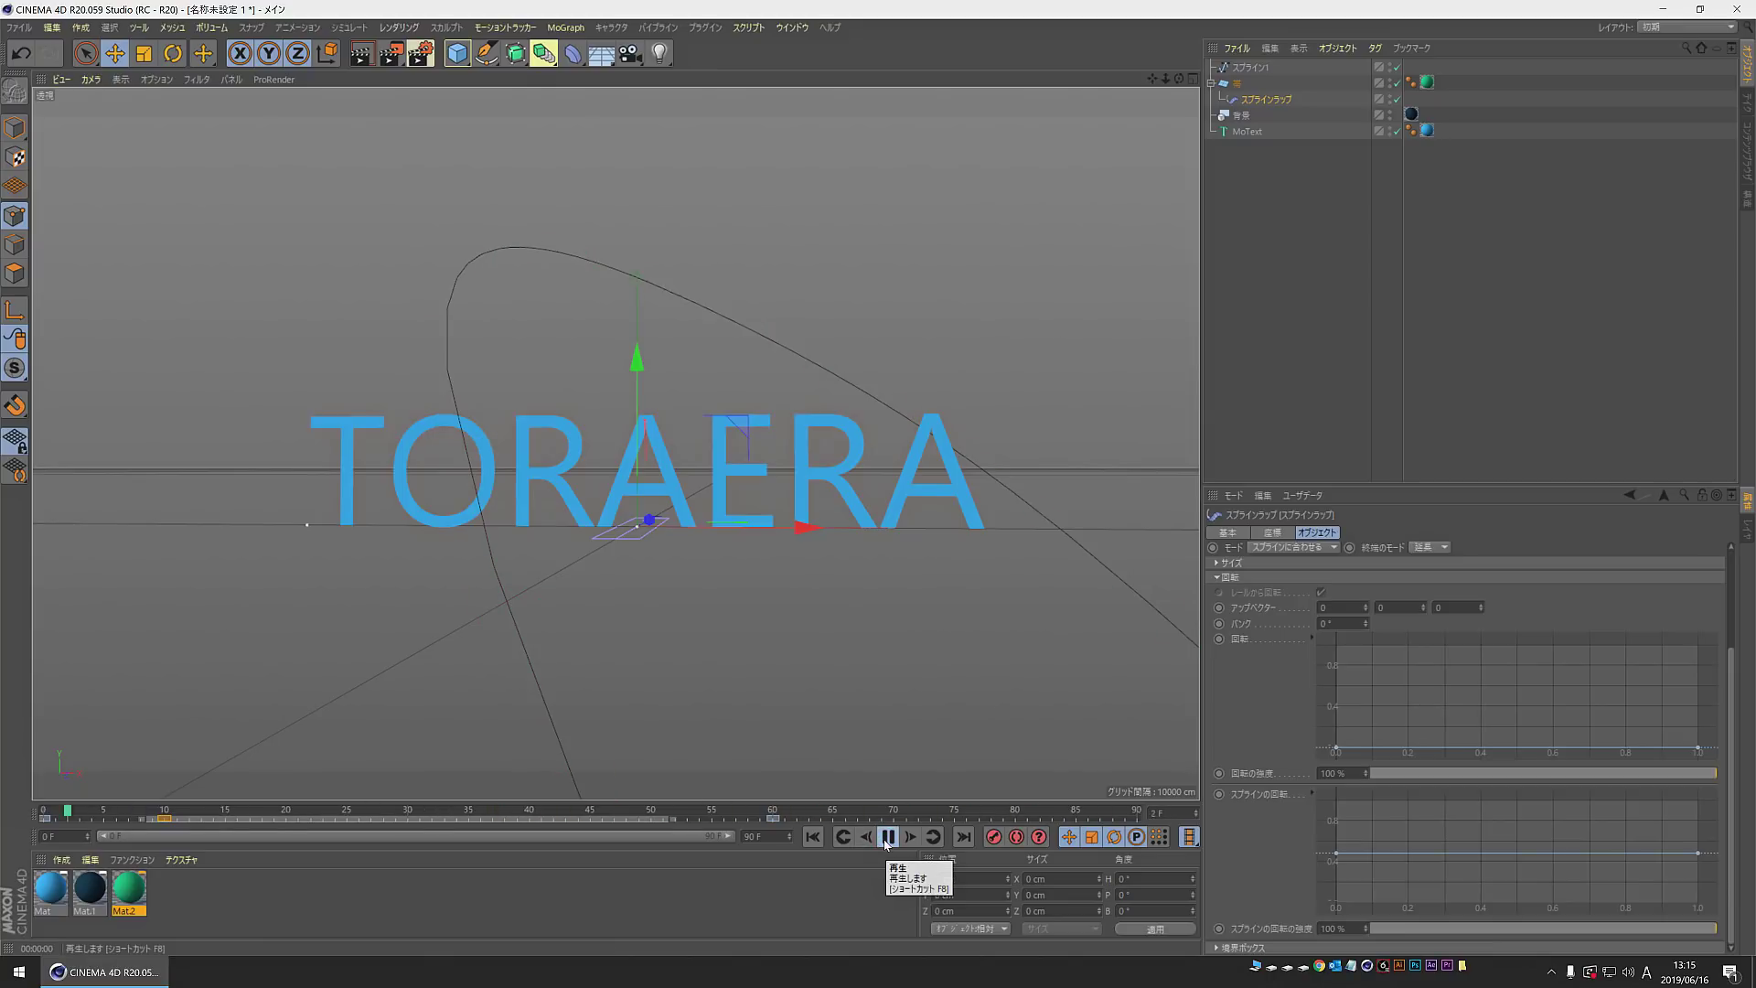
{"action": "left_click", "coordinate": [886, 837]}
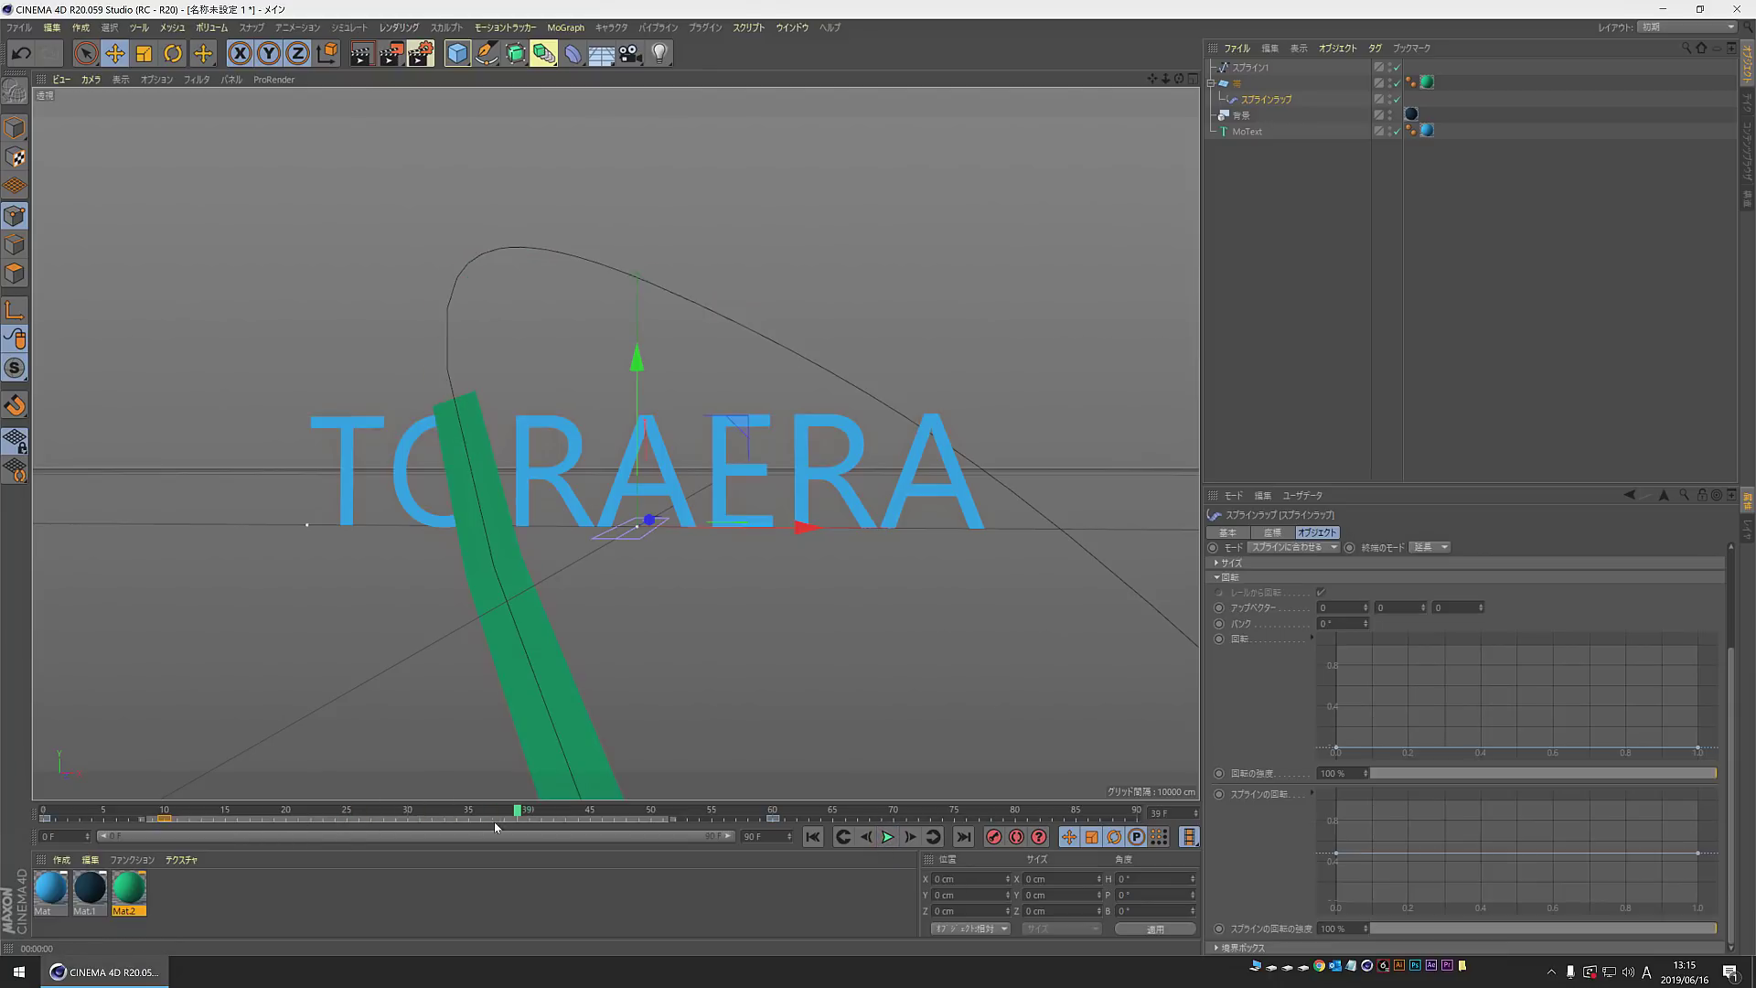
{"action": "mouse_move", "coordinate": [475, 816]}
{"action": "left_mouse_down"}
{"action": "mouse_move", "coordinate": [411, 788]}
{"action": "mouse_move", "coordinate": [492, 780]}
{"action": "left_mouse_up"}
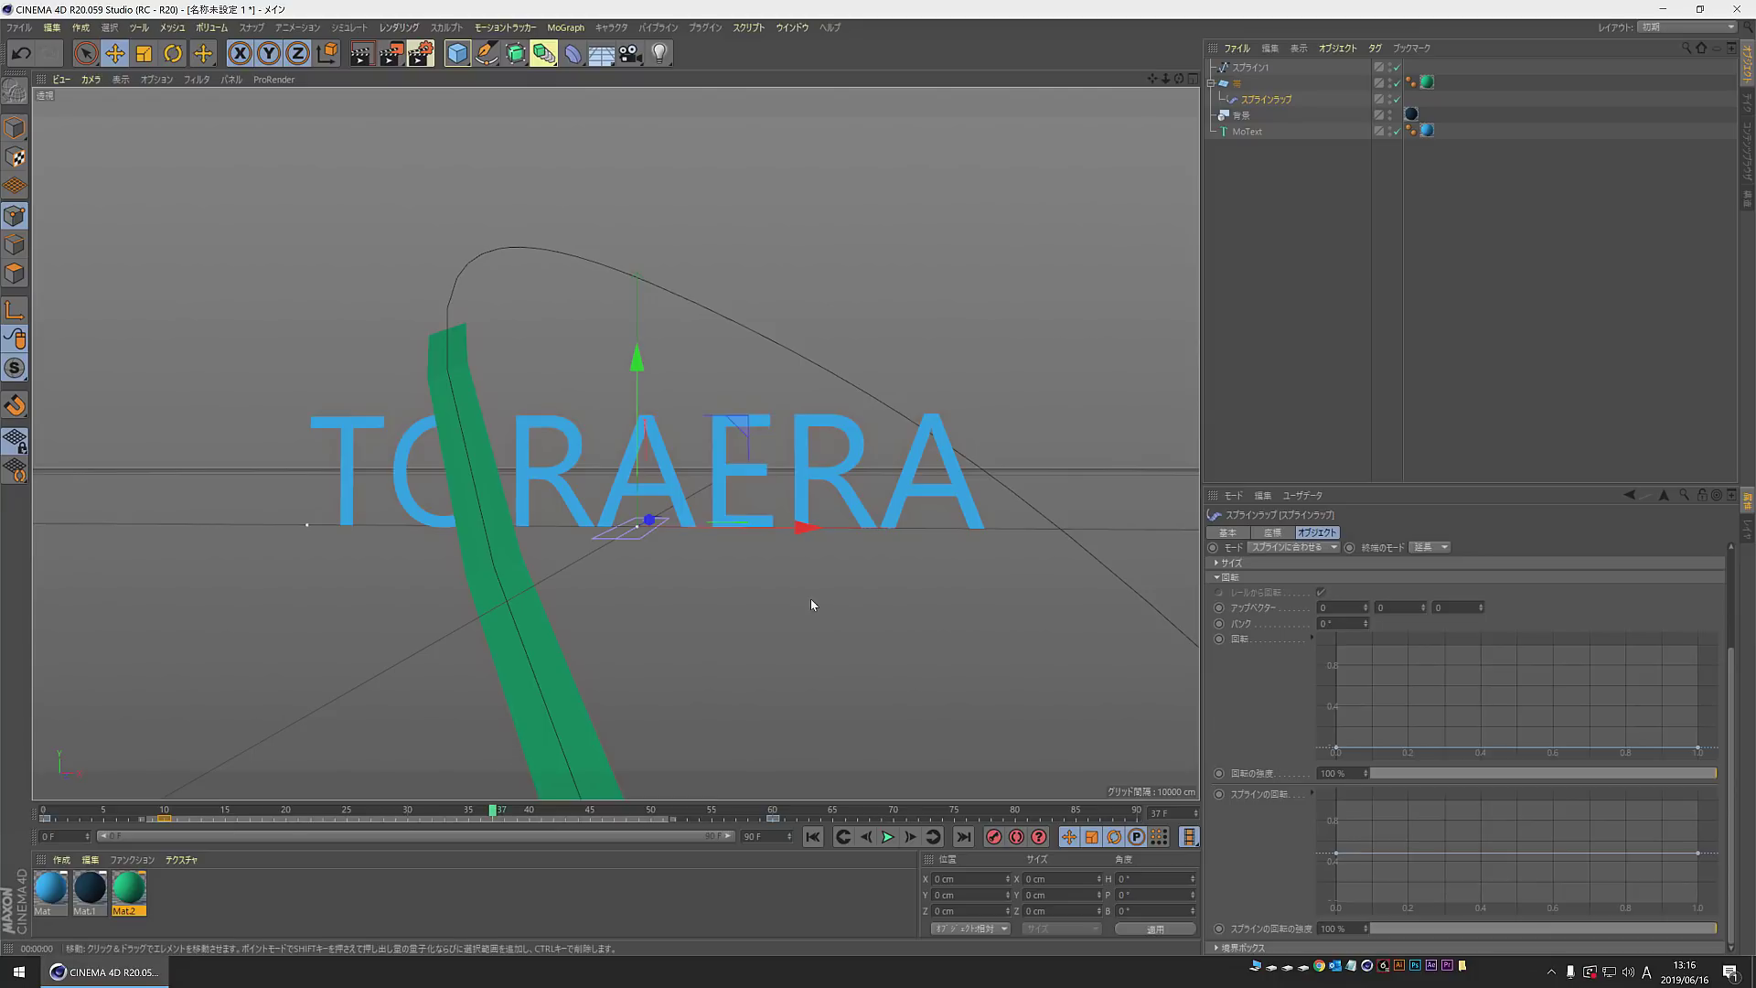
{"action": "left_click", "coordinate": [456, 54]}
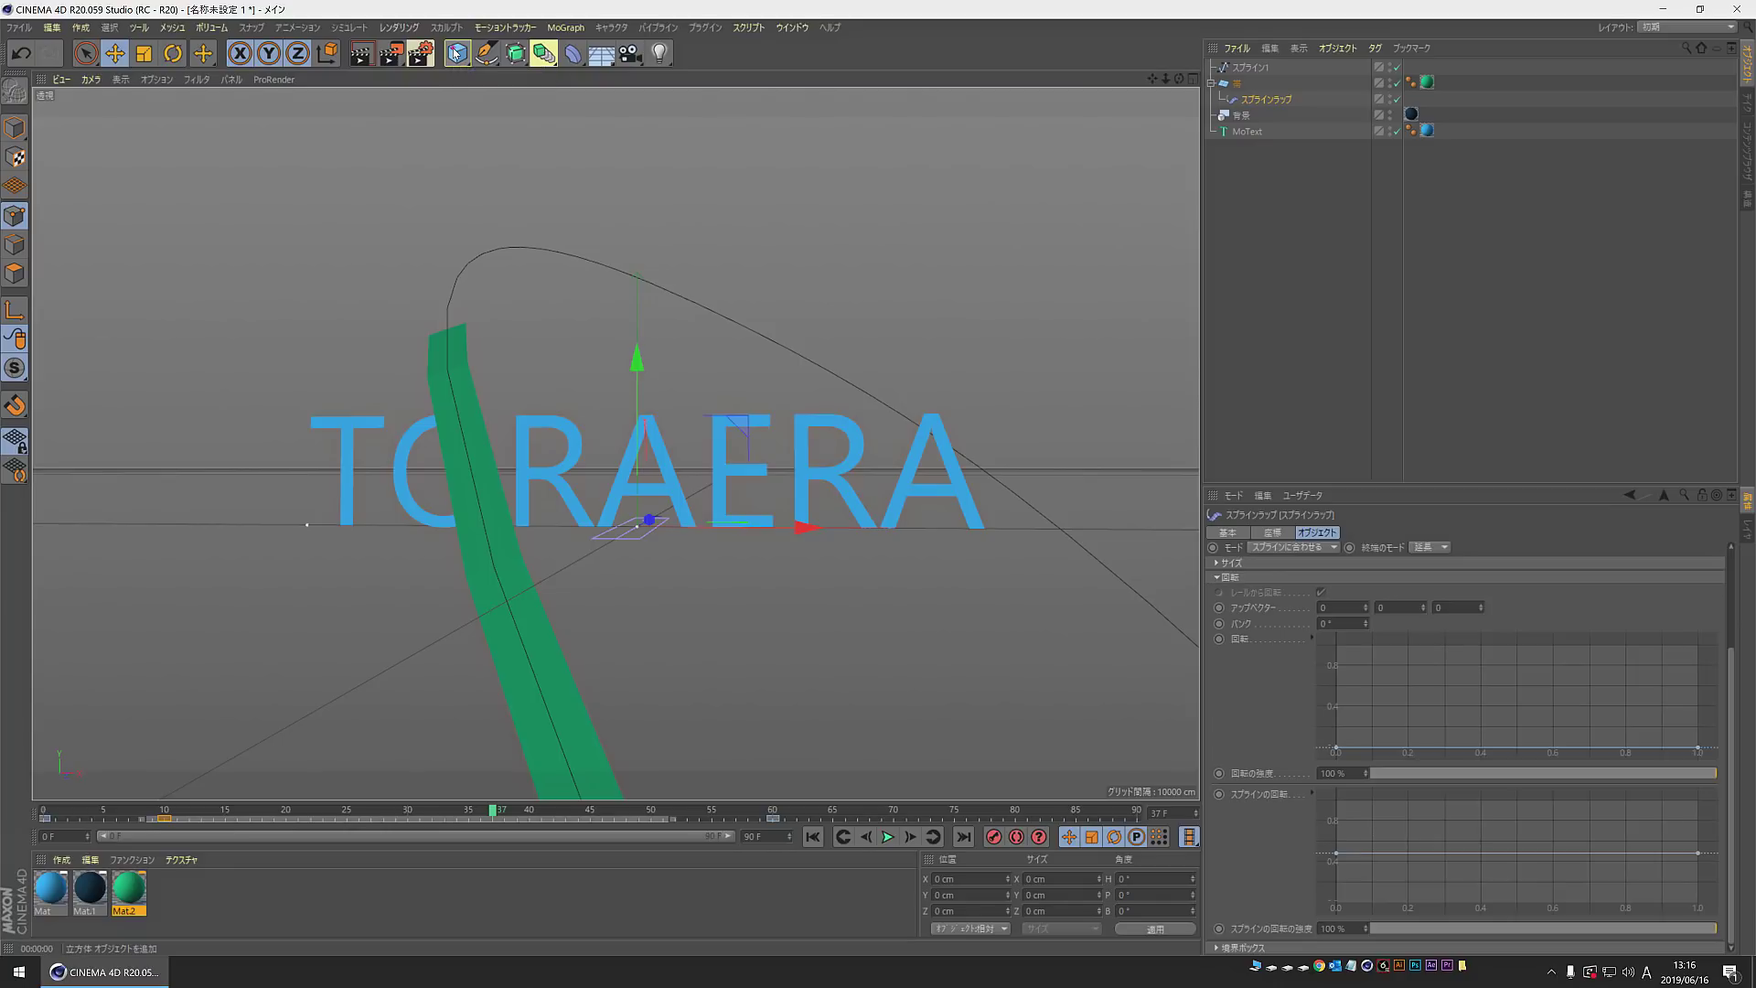
Step: Add a Null and move スプライン1 and the wrapped 帯 plane inside it
{"action": "left_click", "coordinate": [515, 79]}
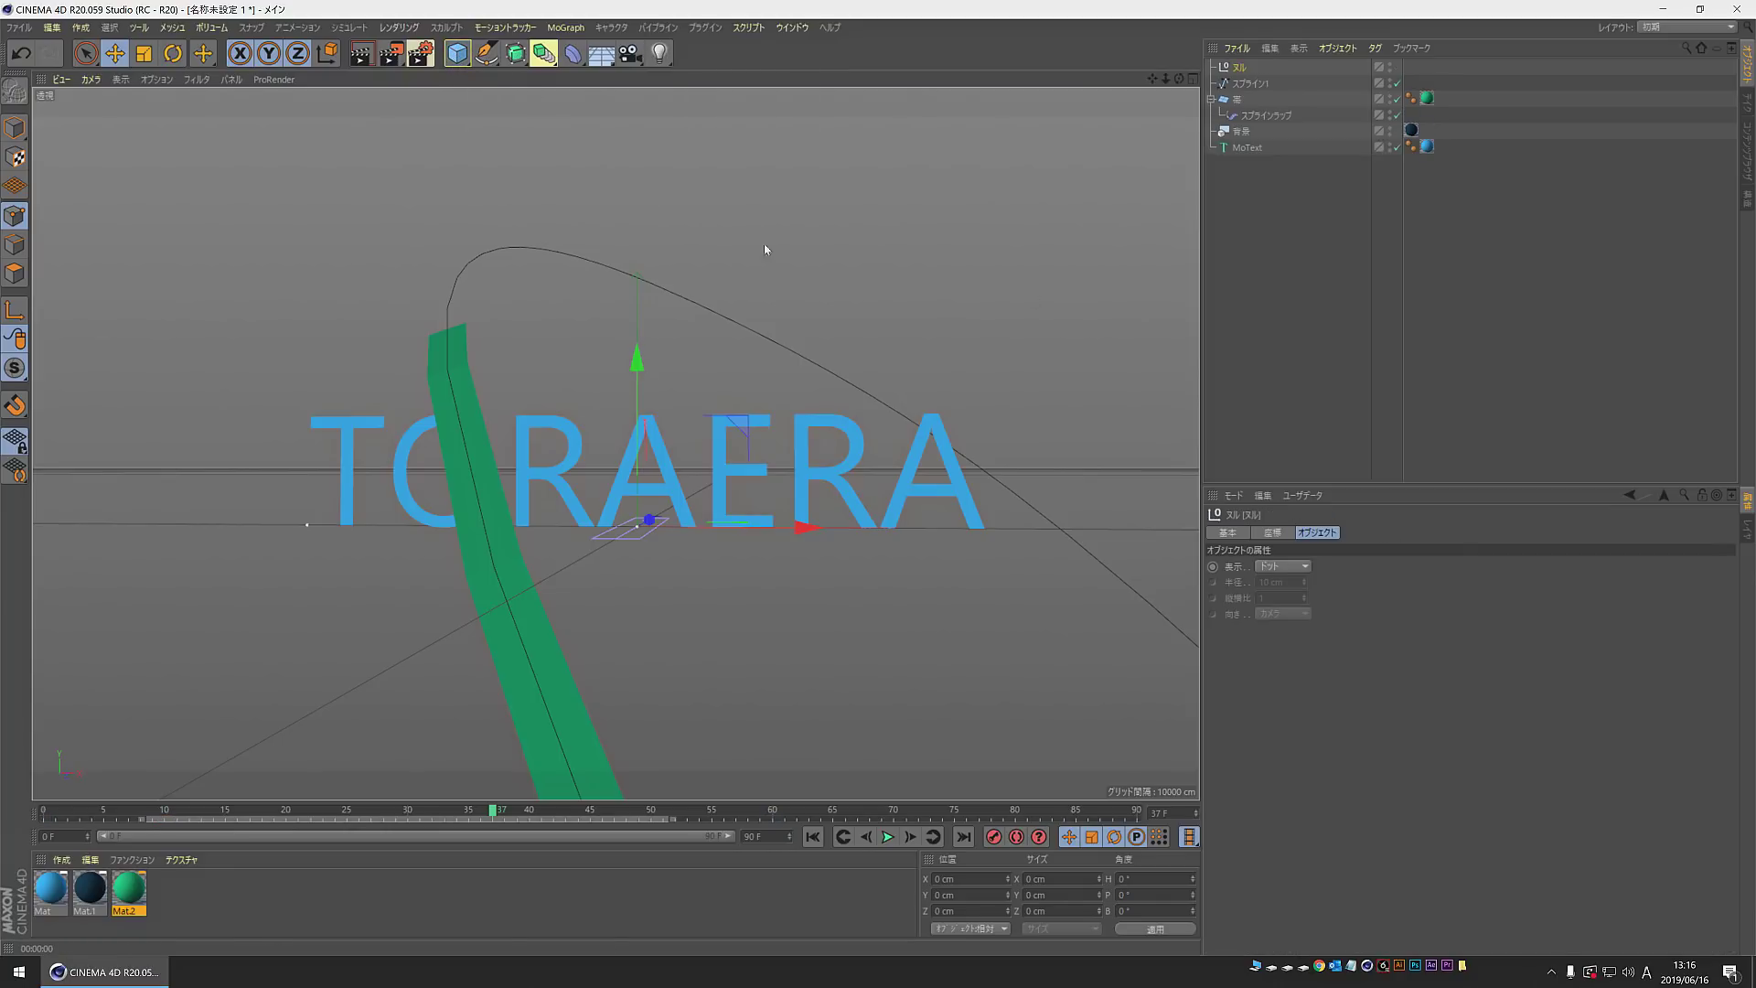
{"action": "left_click", "coordinate": [1245, 87]}
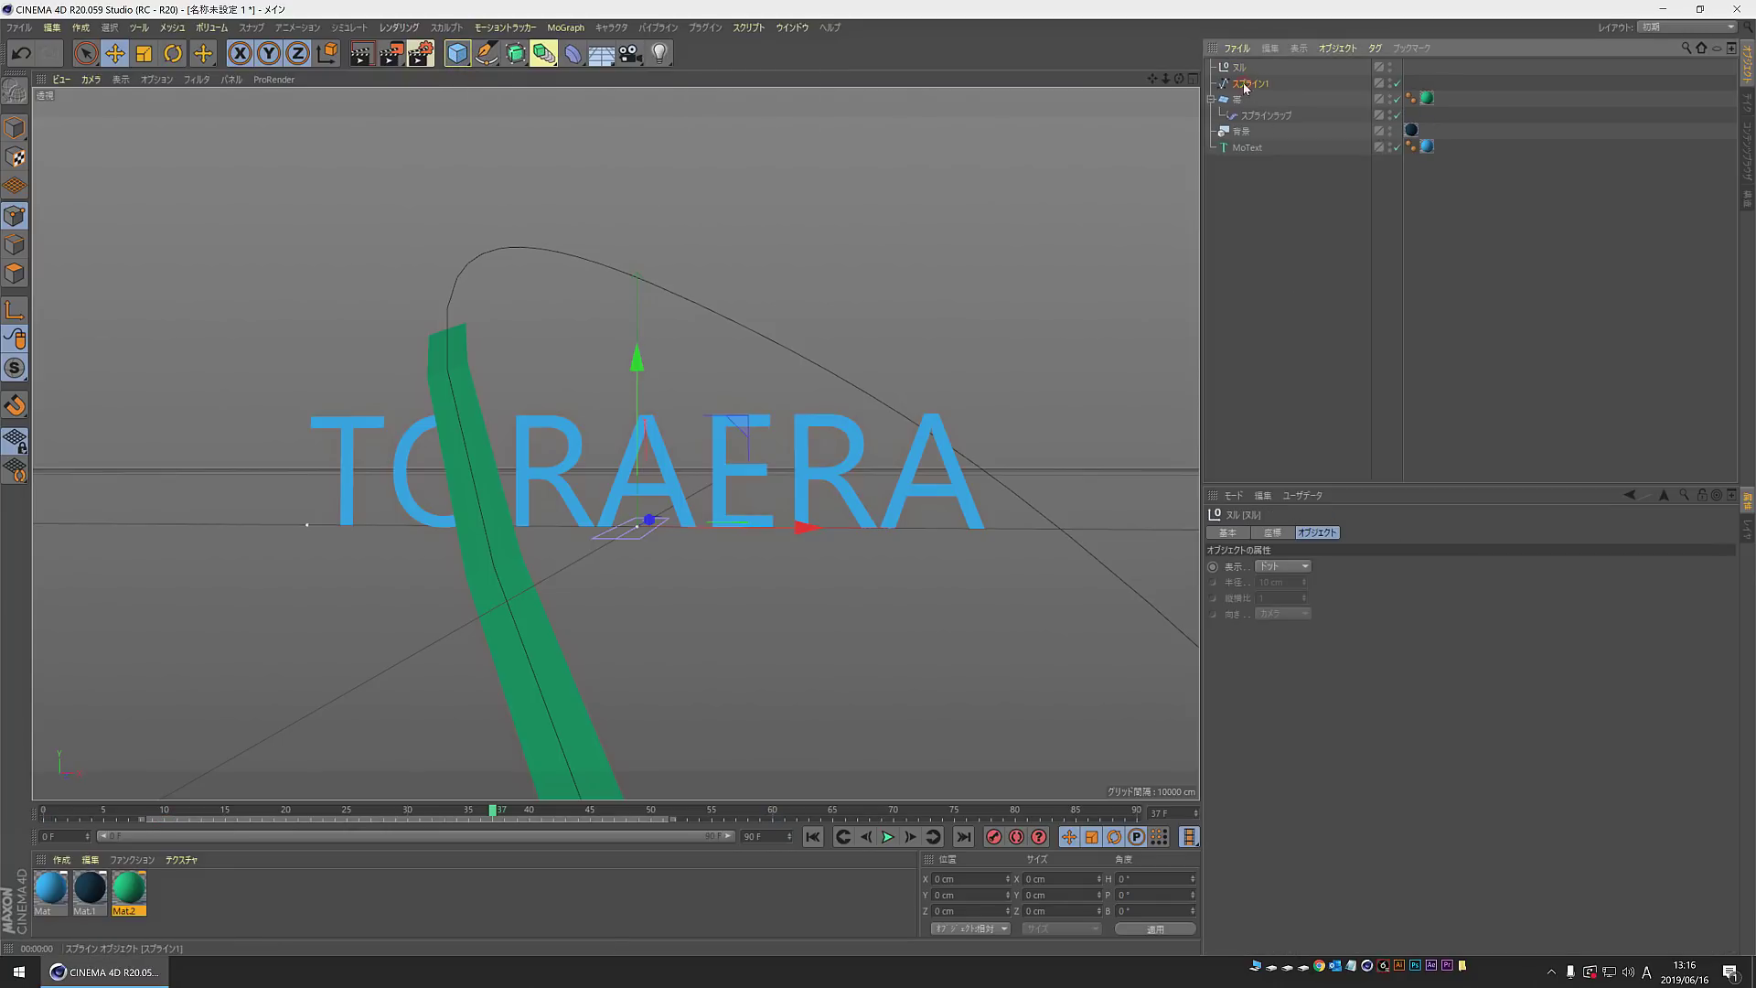
{"action": "left_click_drag", "start_coordinate": [1239, 71], "coordinate": [1240, 72]}
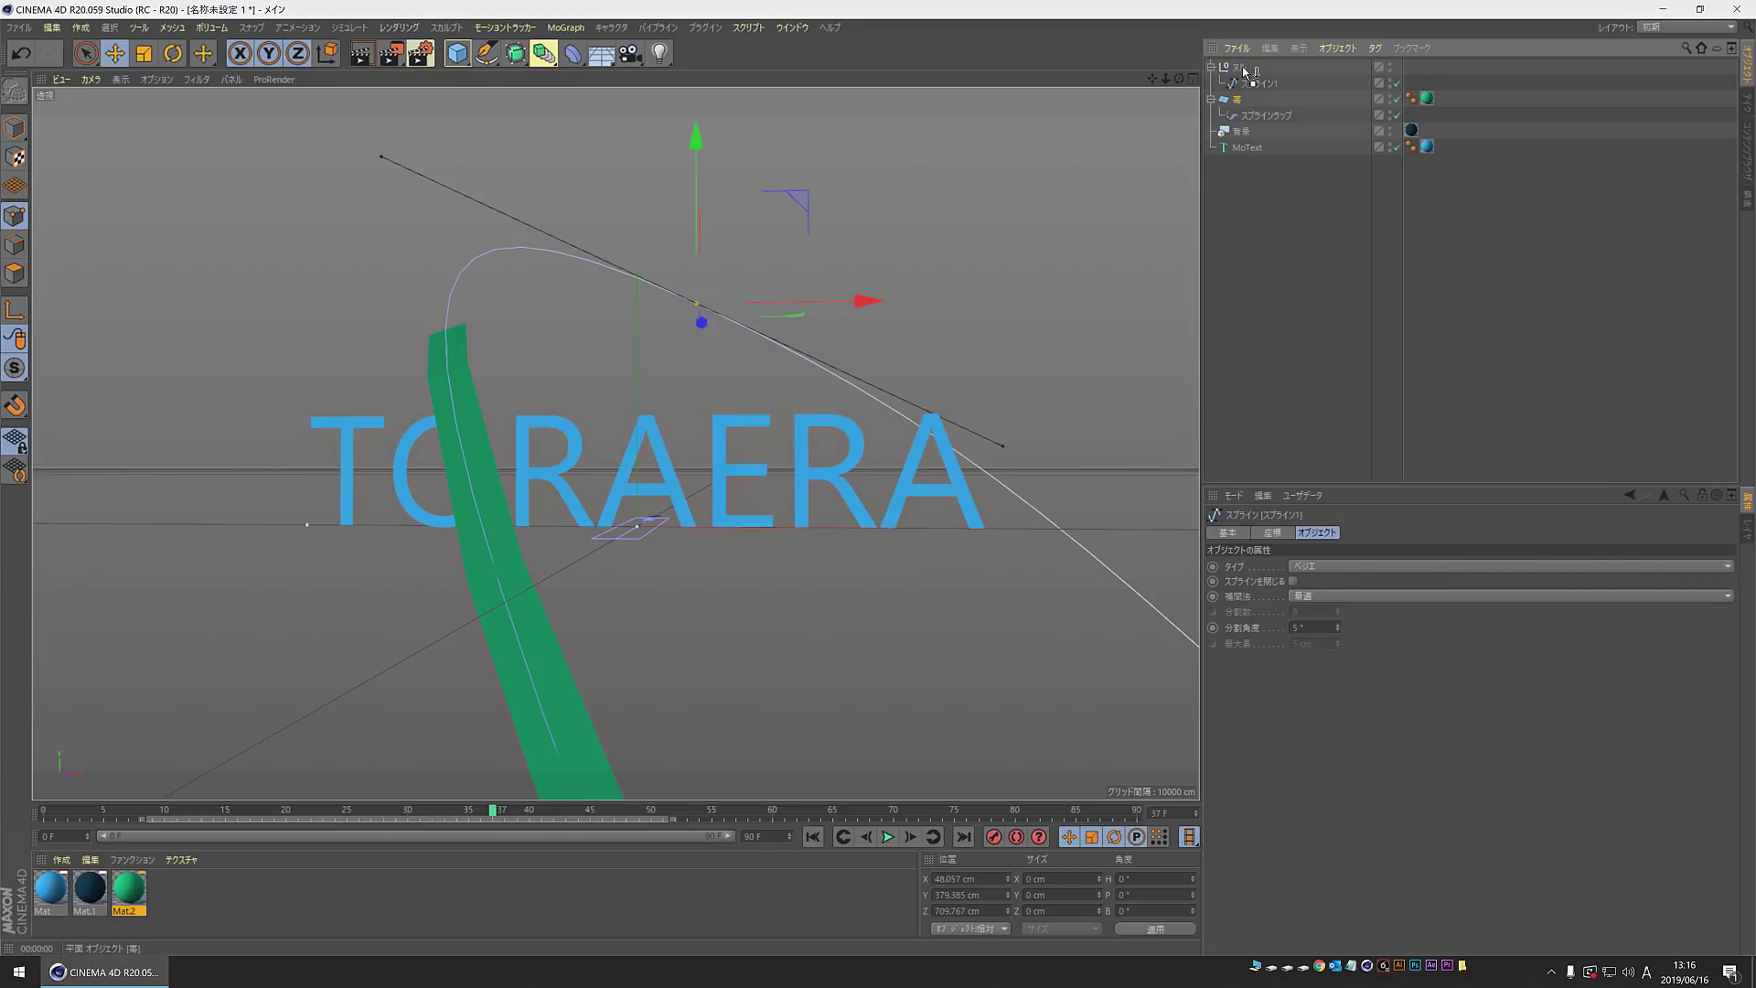
{"action": "left_click_drag", "start_coordinate": [1242, 66], "coordinate": [1242, 66]}
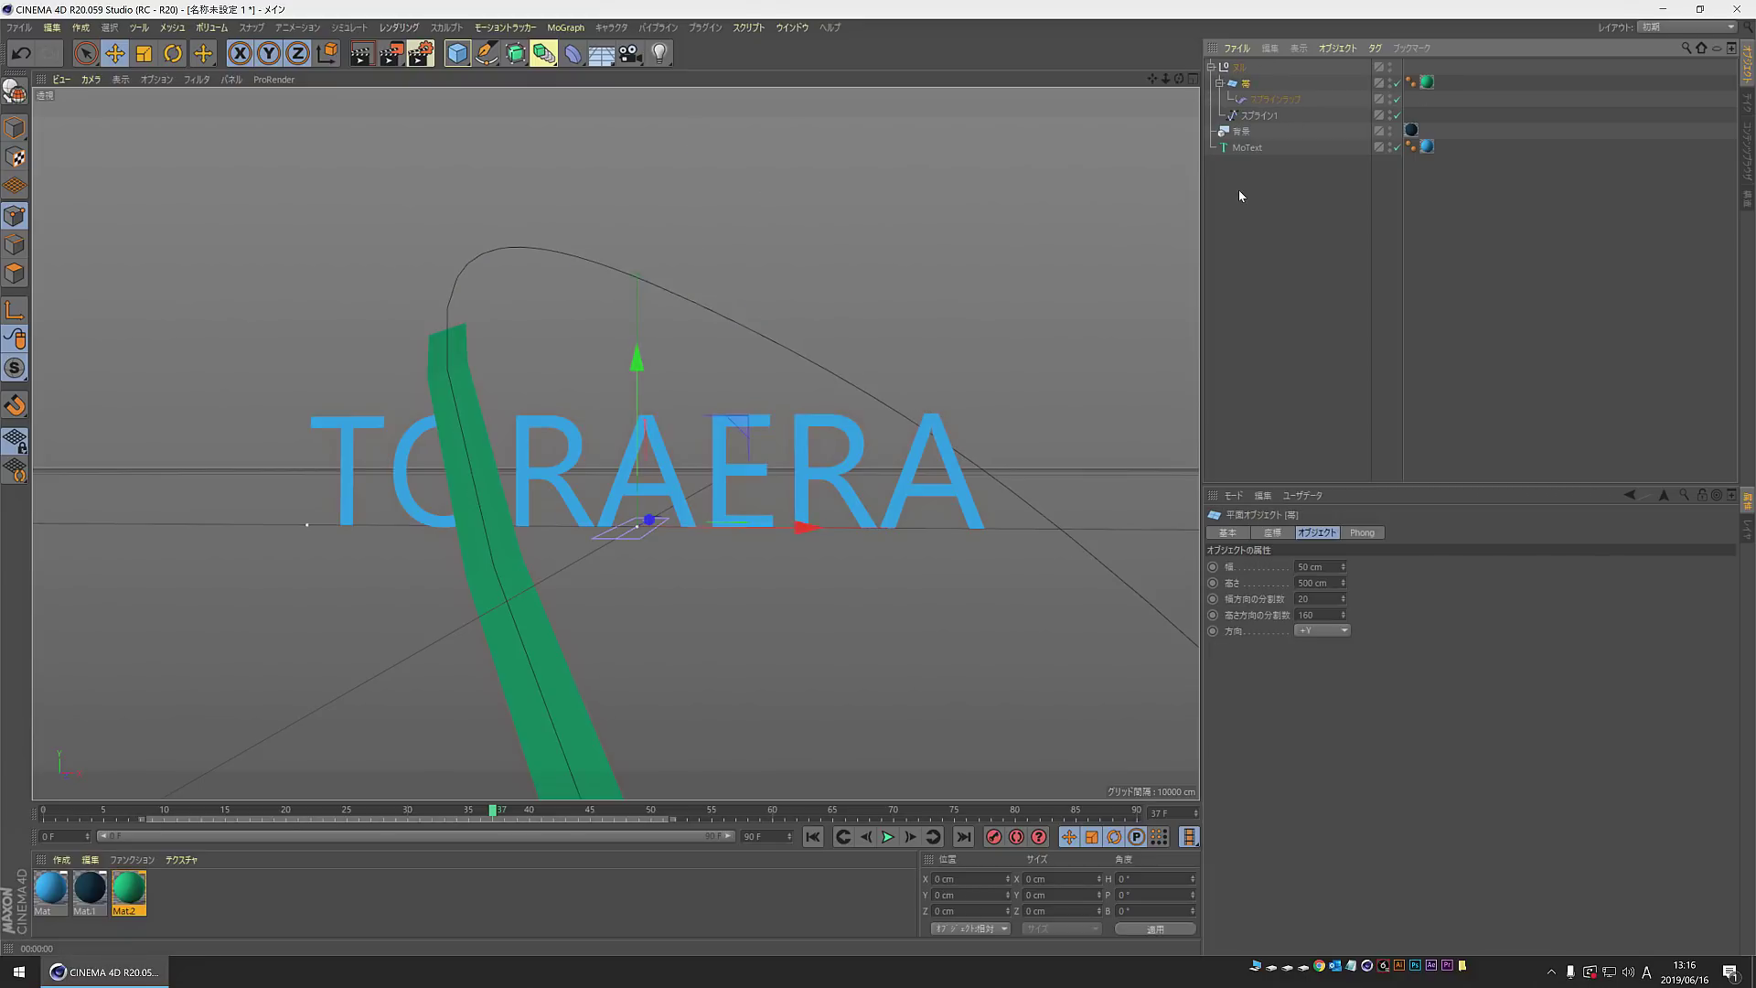
{"action": "left_click", "coordinate": [1273, 98]}
{"action": "left_click", "coordinate": [1261, 115]}
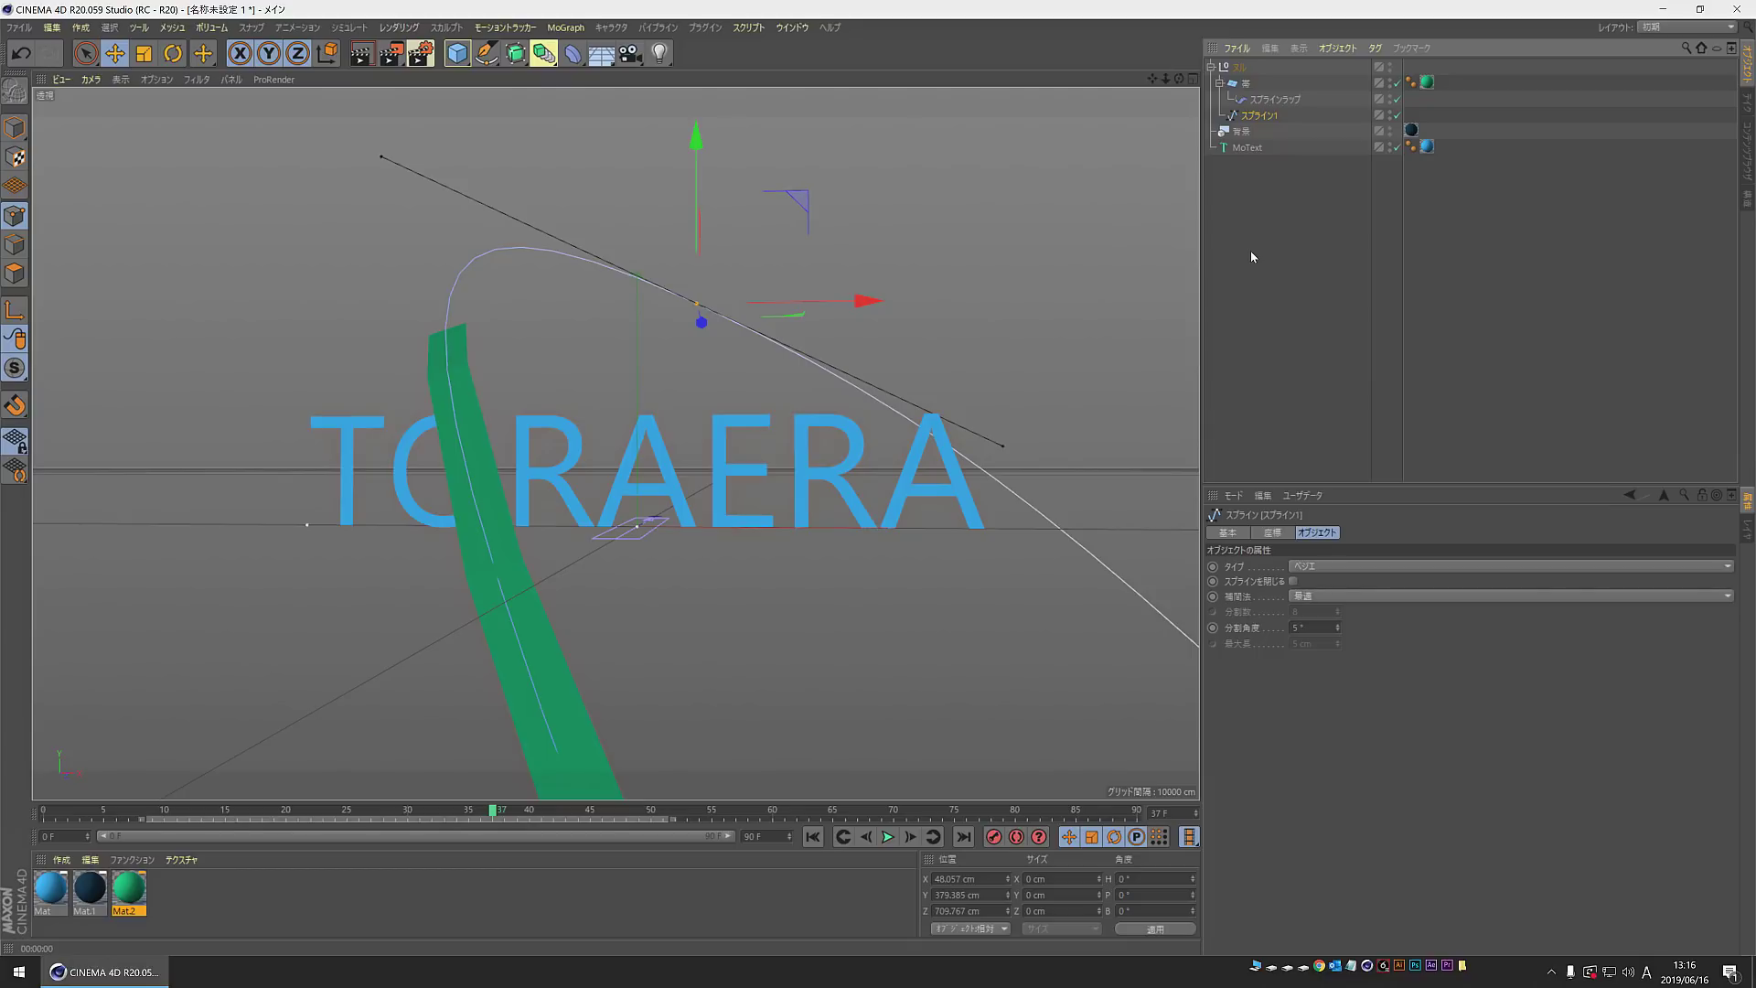
Step: Rename the null ライン1 and move the group below MoText
{"action": "double_click", "coordinate": [1241, 67]}
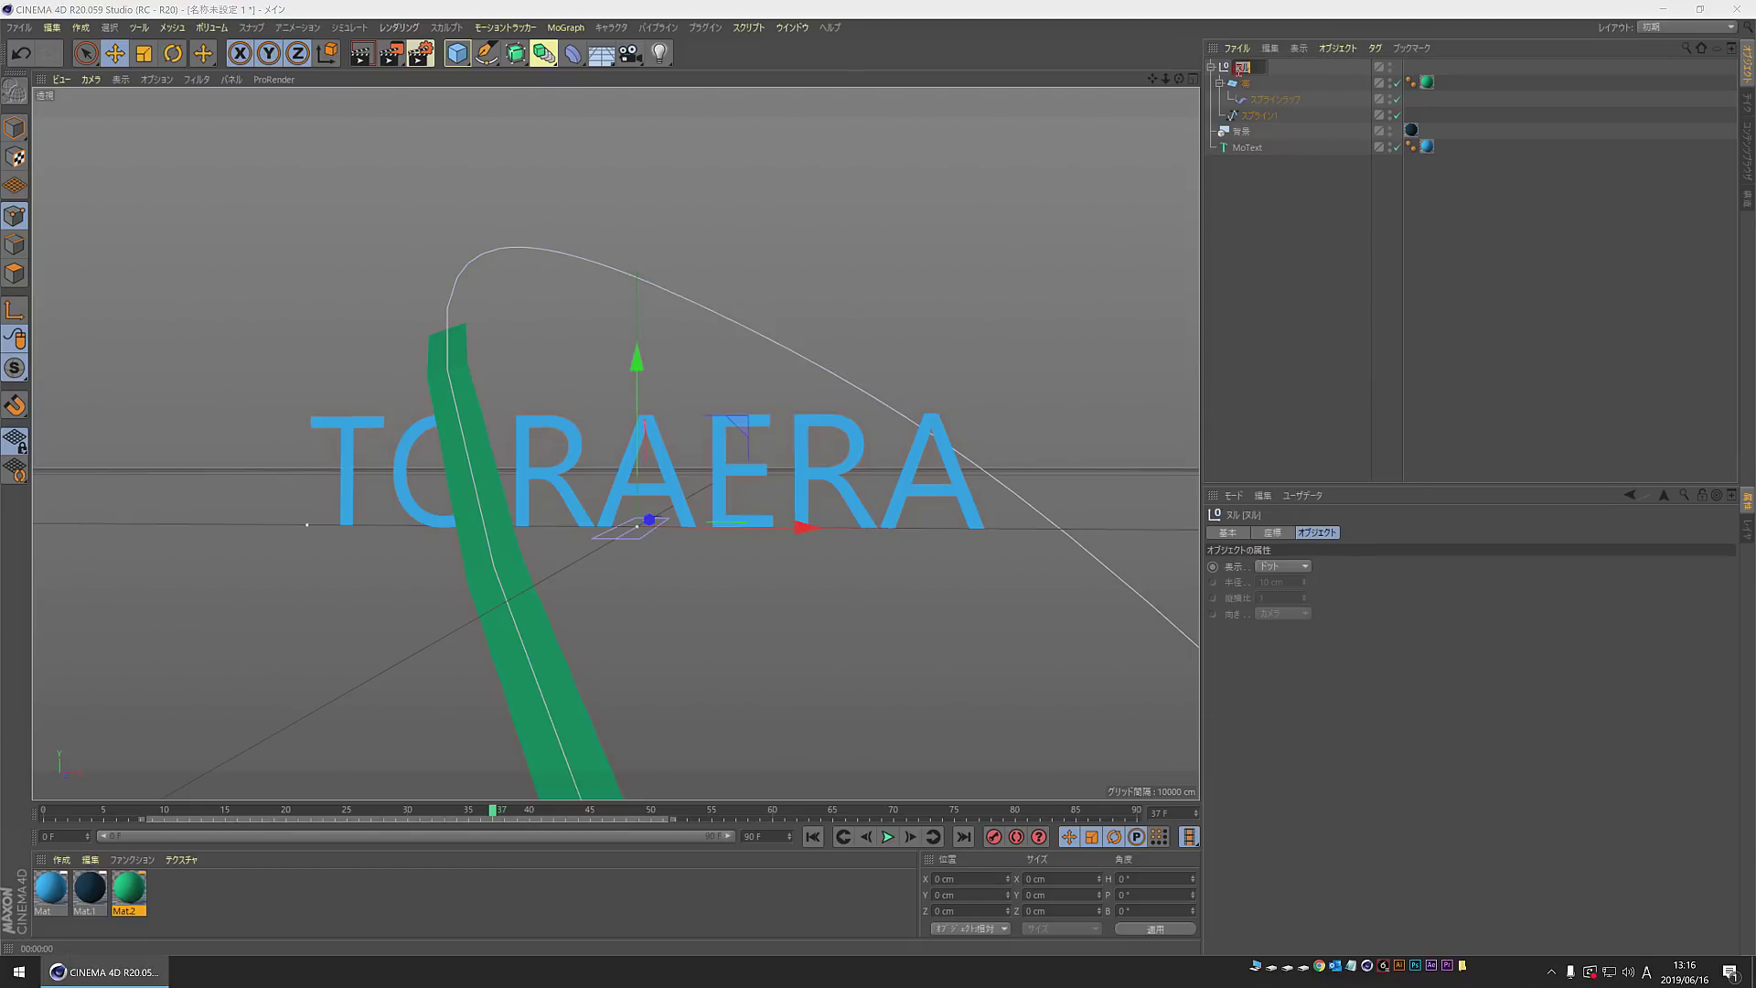
{"action": "type", "text": "ライン"}
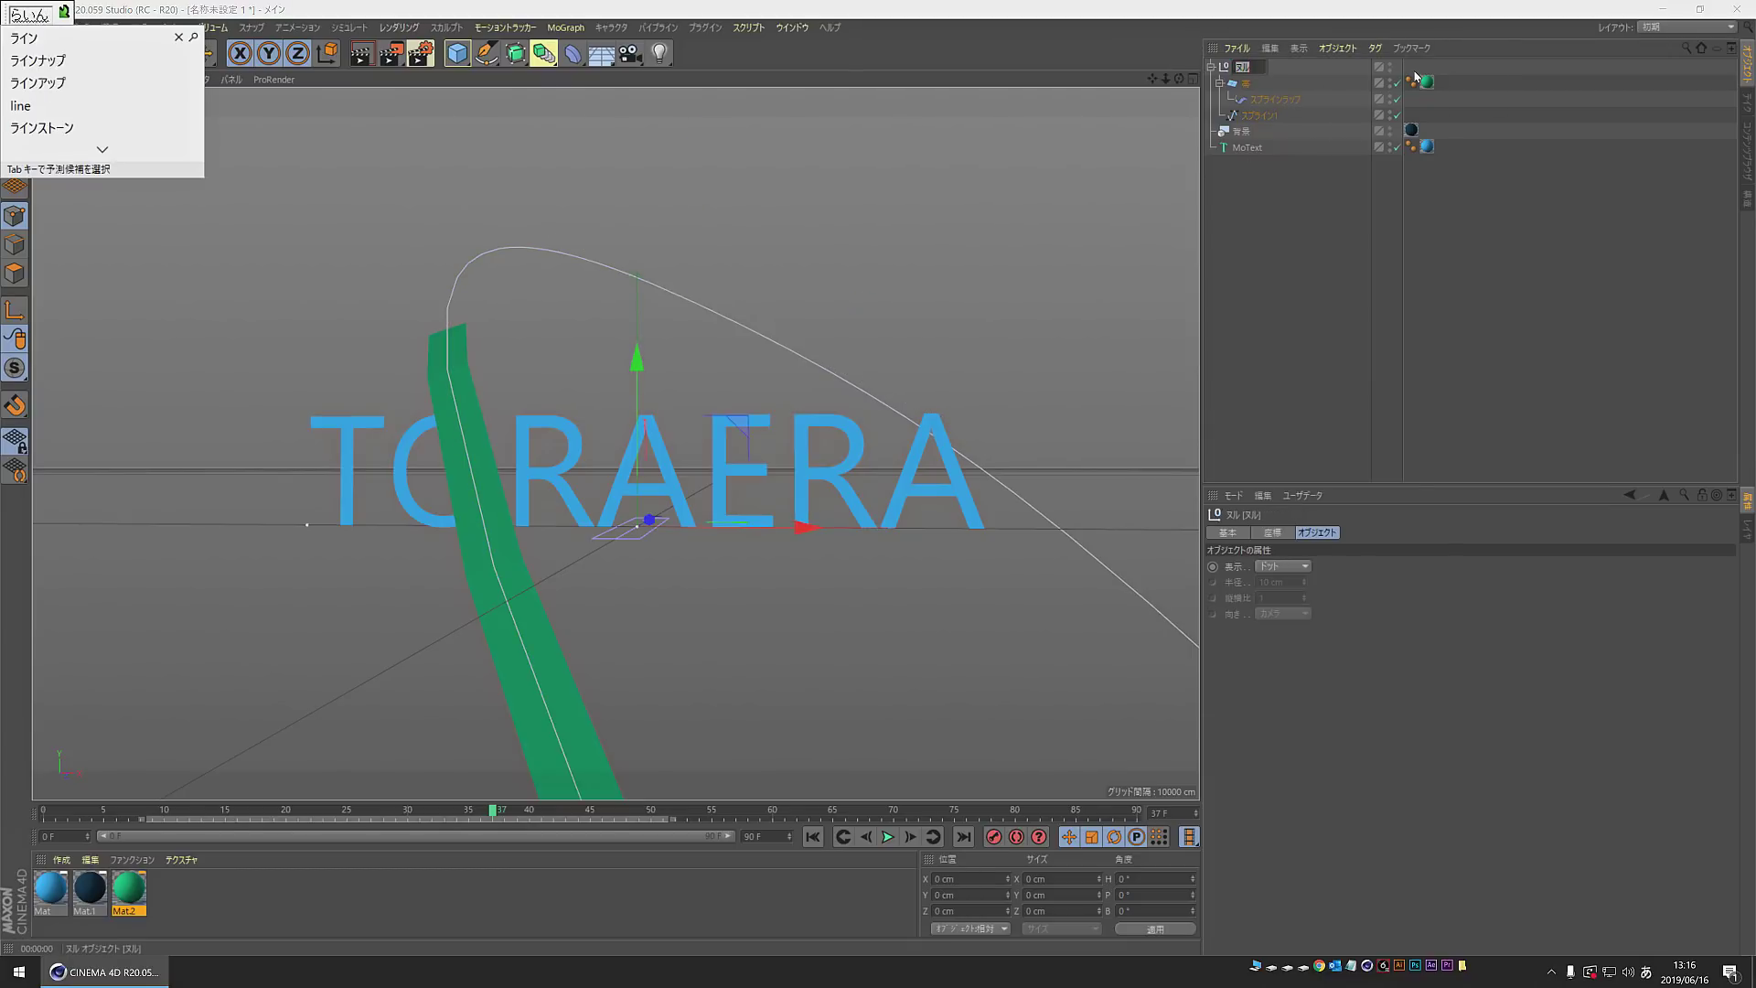
{"action": "key", "text": "Return"}
{"action": "key", "text": "Return"}
{"action": "type", "text": "1"}
{"action": "key", "text": "Return"}
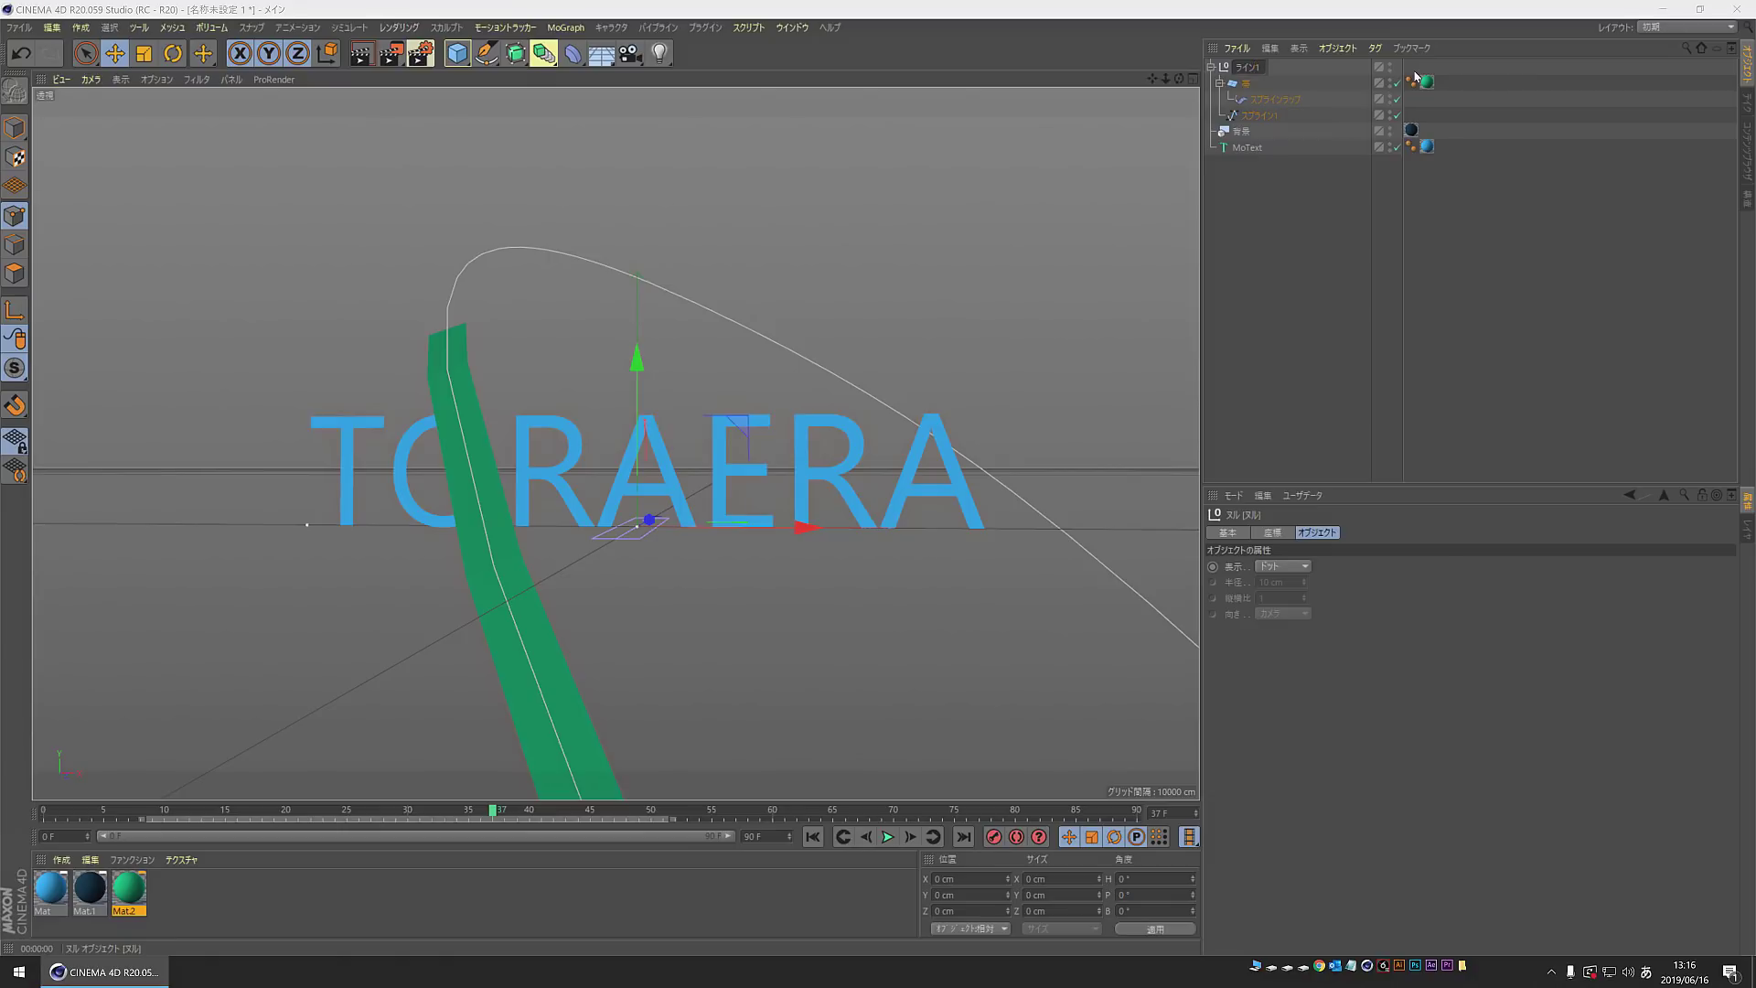
{"action": "left_click", "coordinate": [1246, 83]}
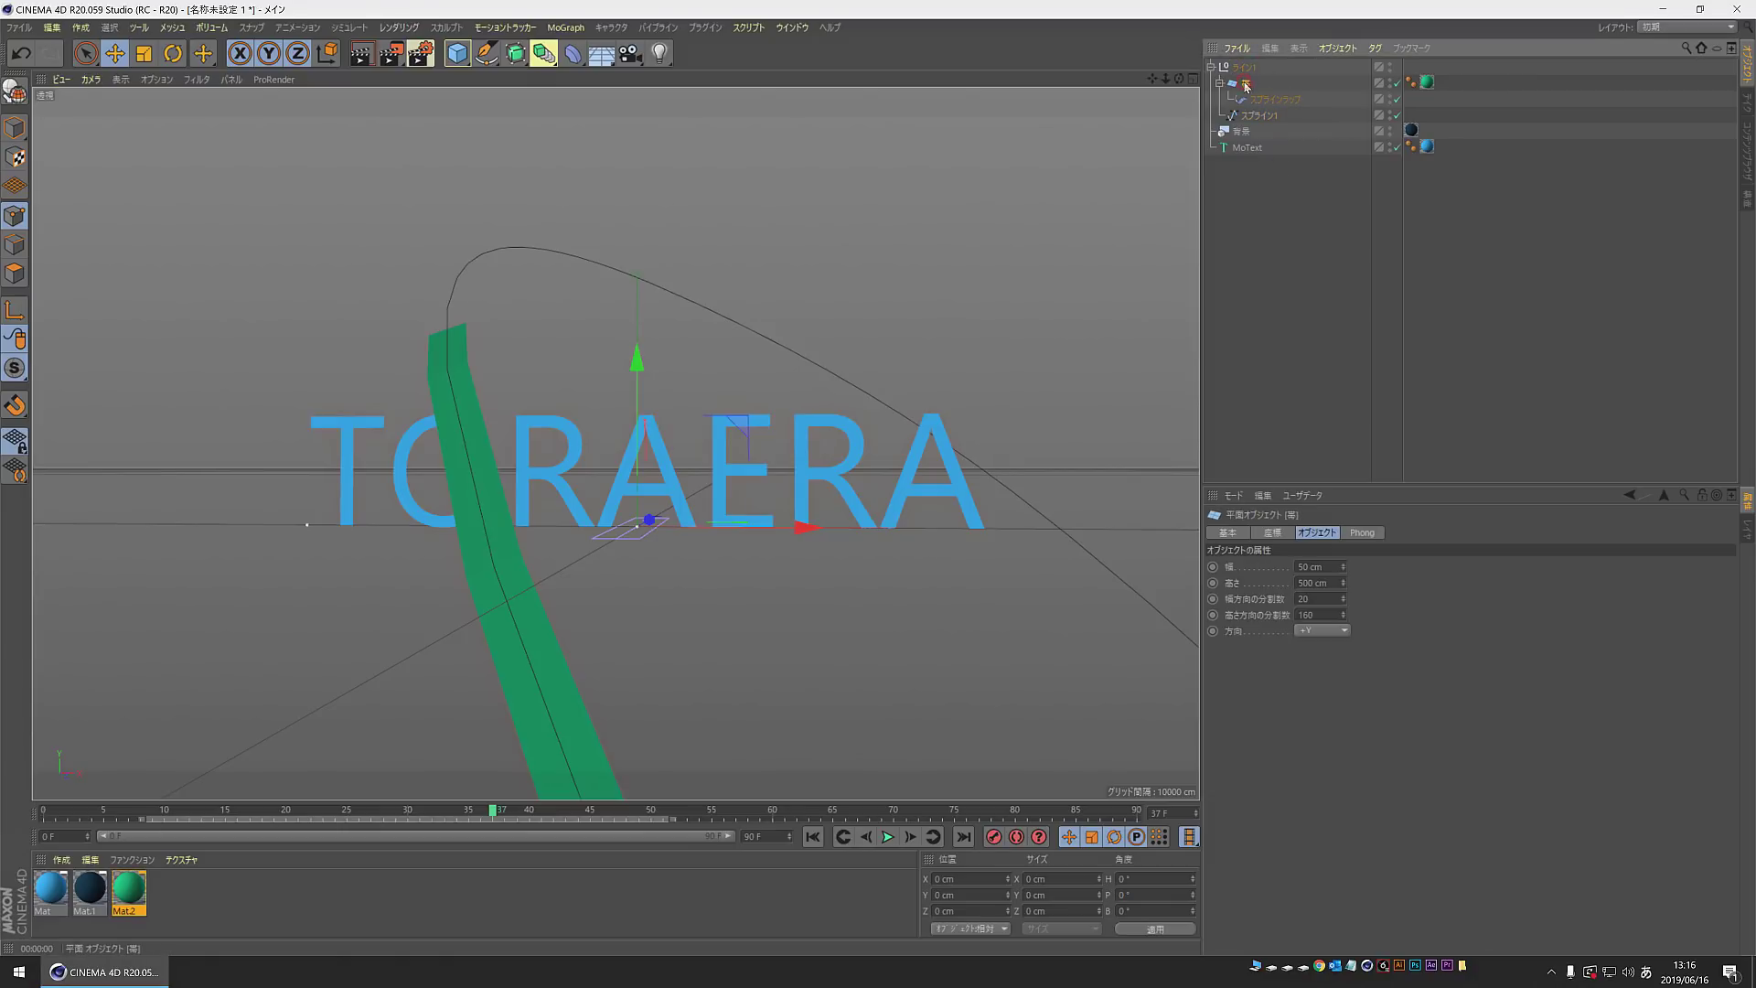
{"action": "left_click", "coordinate": [1295, 101]}
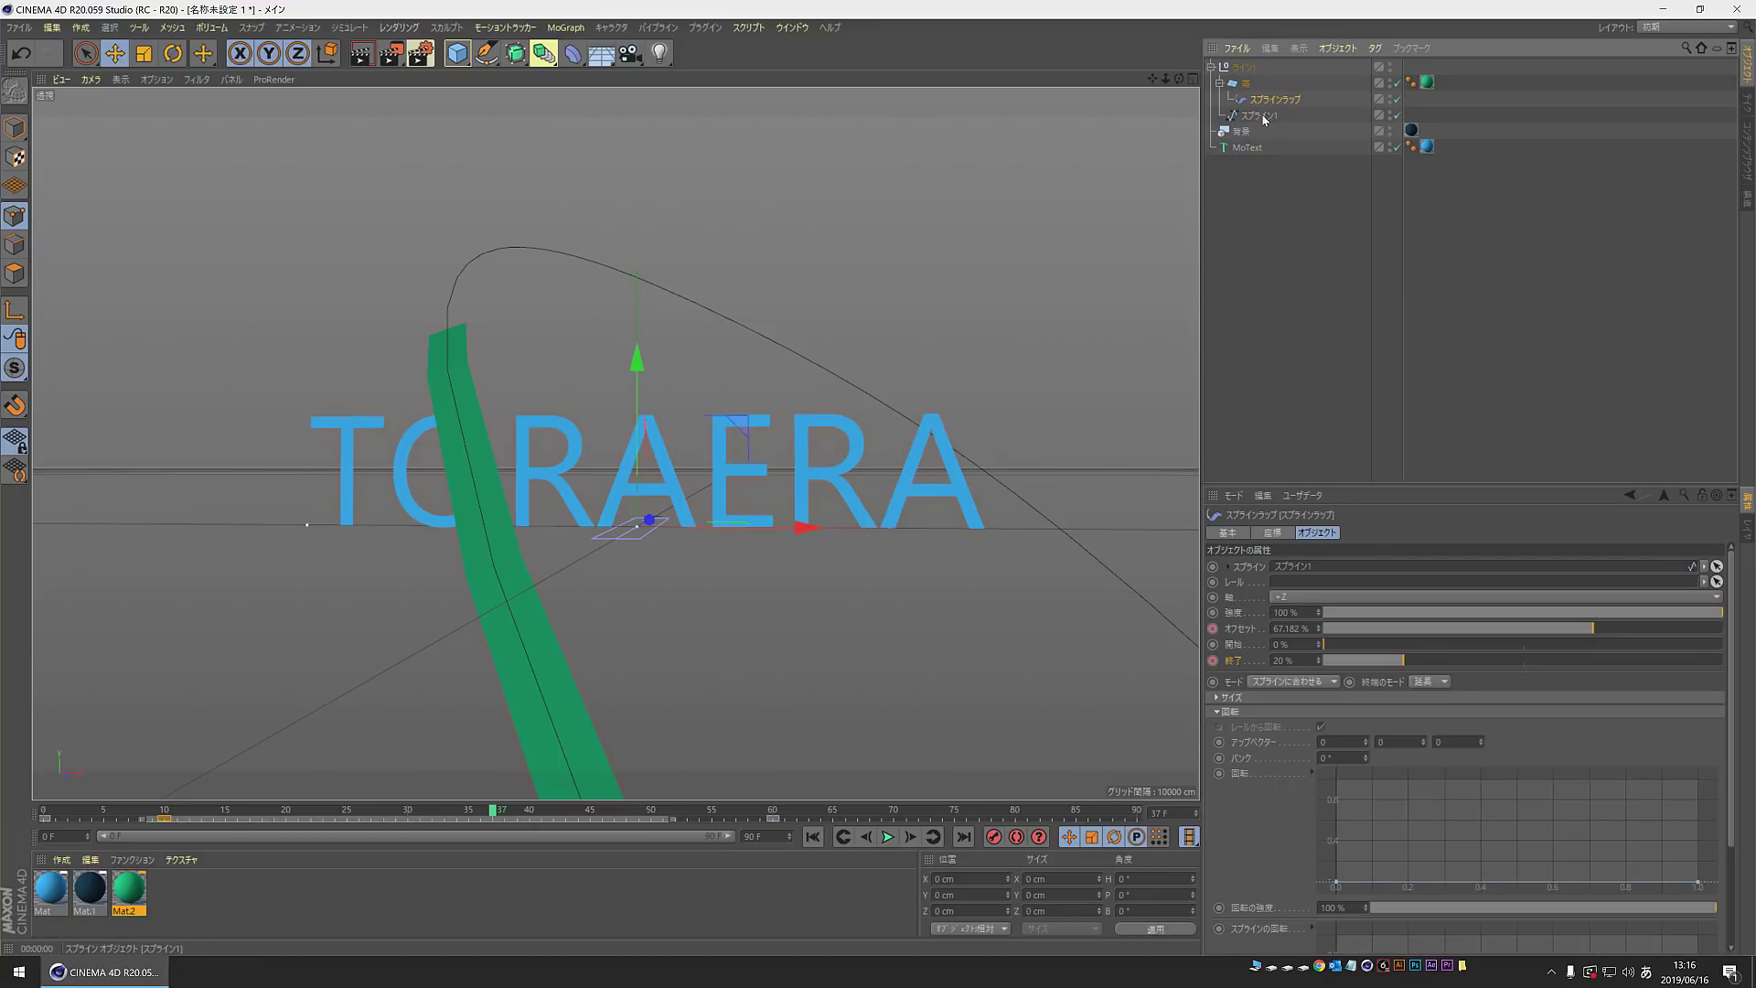
{"action": "left_click", "coordinate": [1263, 116]}
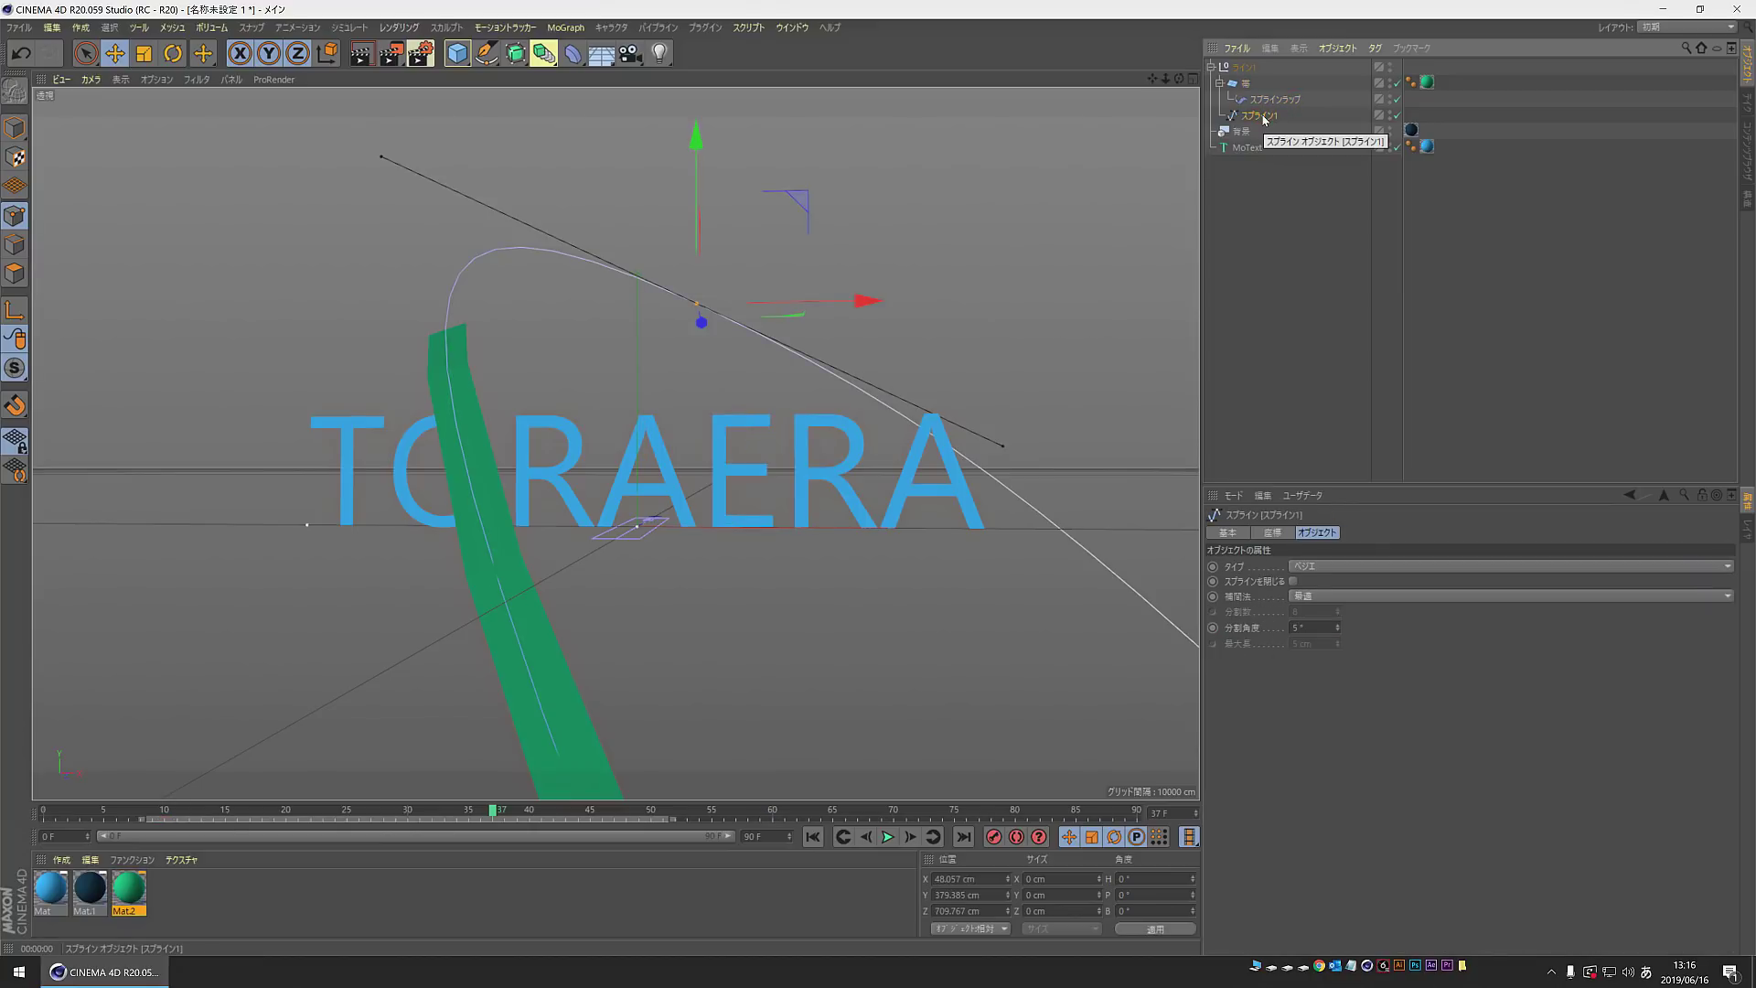
{"action": "mouse_move", "coordinate": [1263, 116]}
{"action": "left_mouse_down"}
{"action": "mouse_move", "coordinate": [1250, 77]}
{"action": "mouse_move", "coordinate": [1242, 167]}
{"action": "left_mouse_up"}
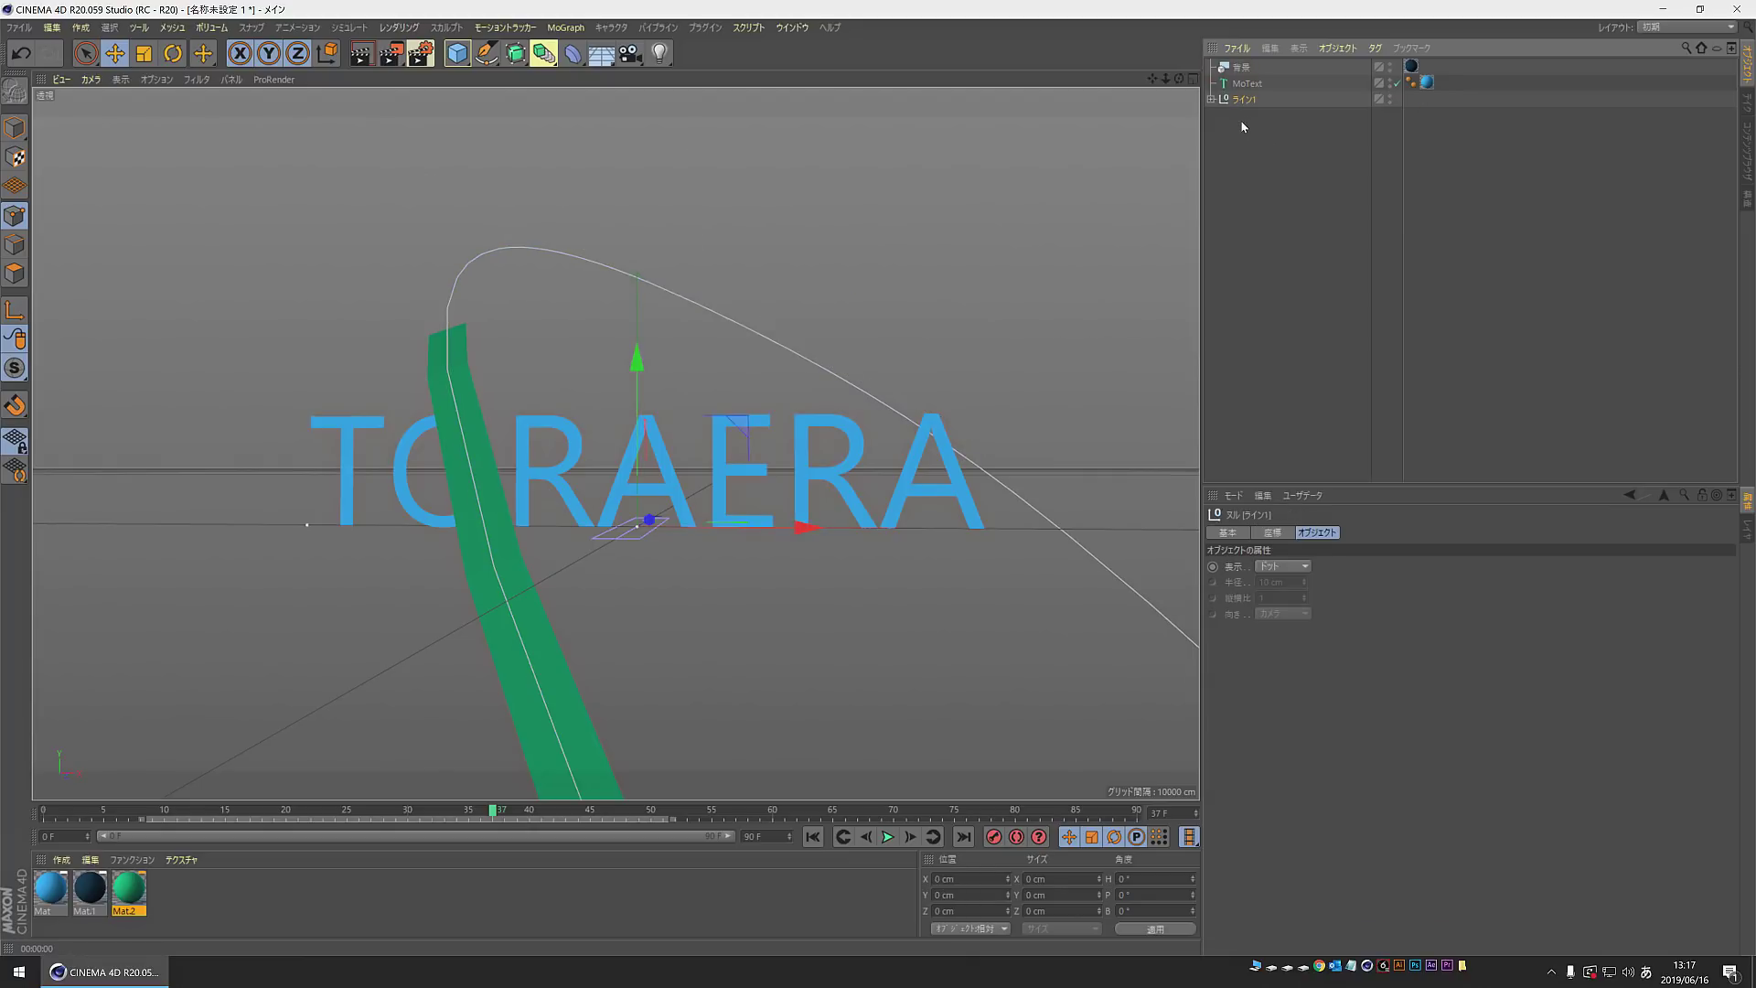
Step: Duplicate the ライン1 group and rename the copy ライン2
{"action": "left_click_drag", "start_coordinate": [1253, 150], "coordinate": [1255, 156], "text": "ctrl"}
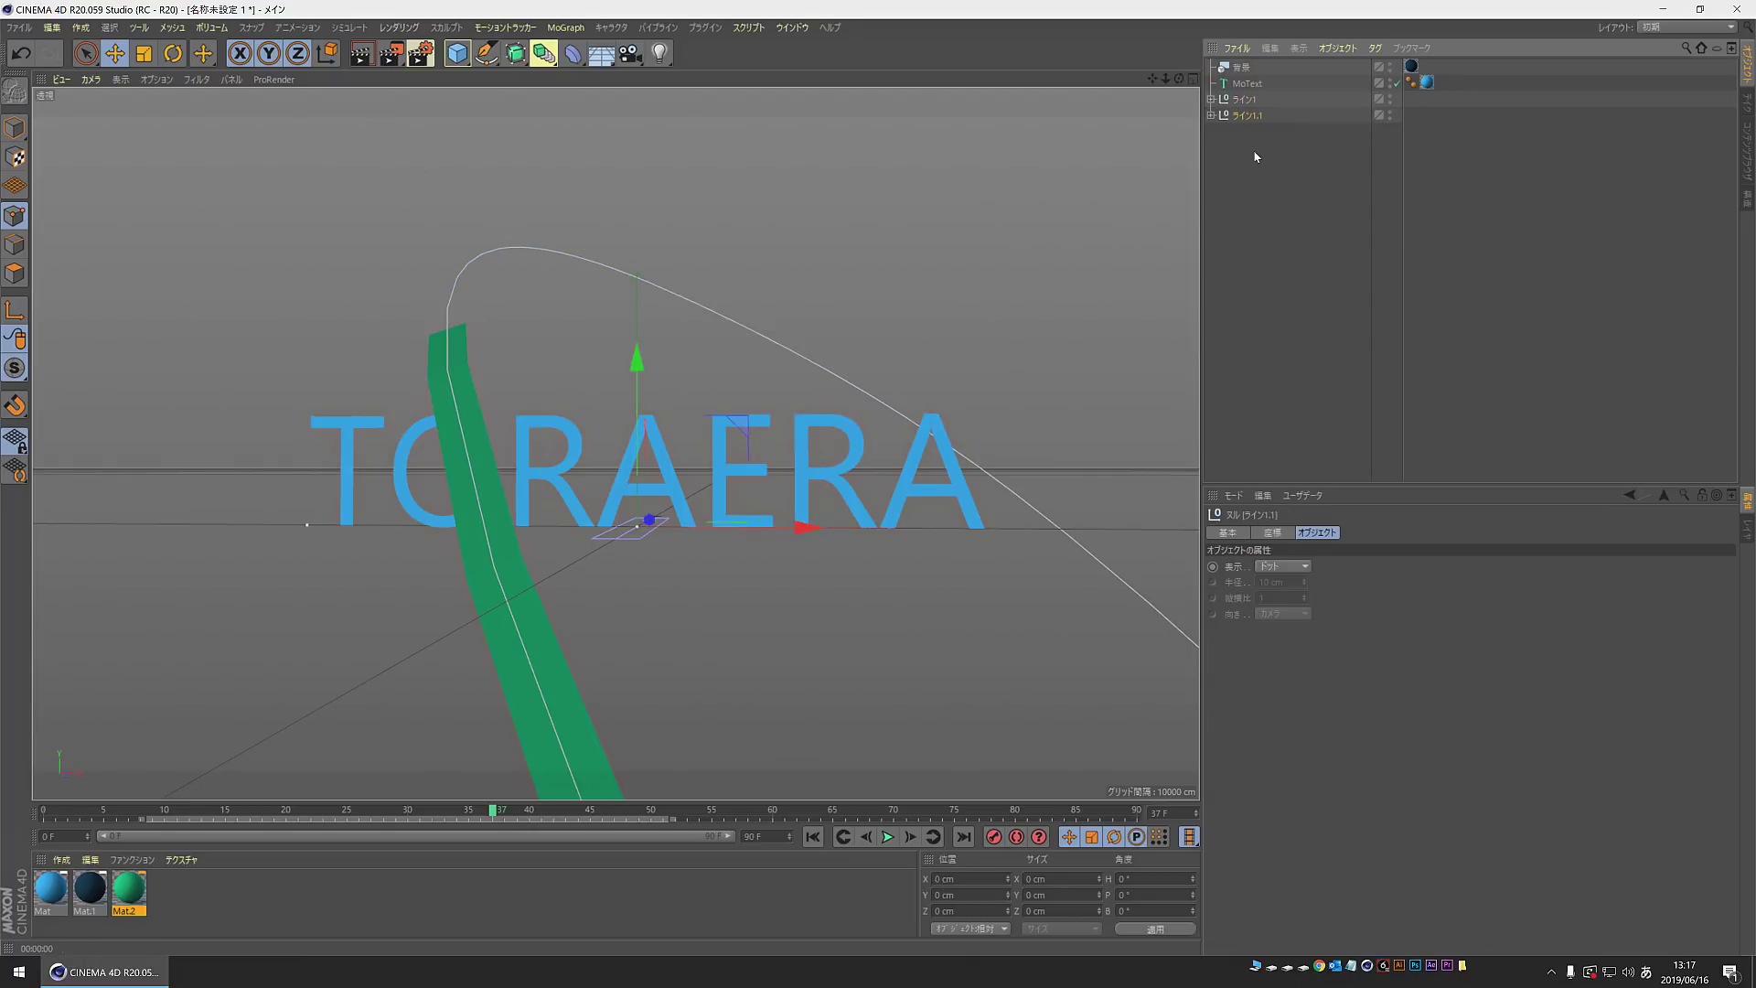
{"action": "double_click", "coordinate": [1262, 117]}
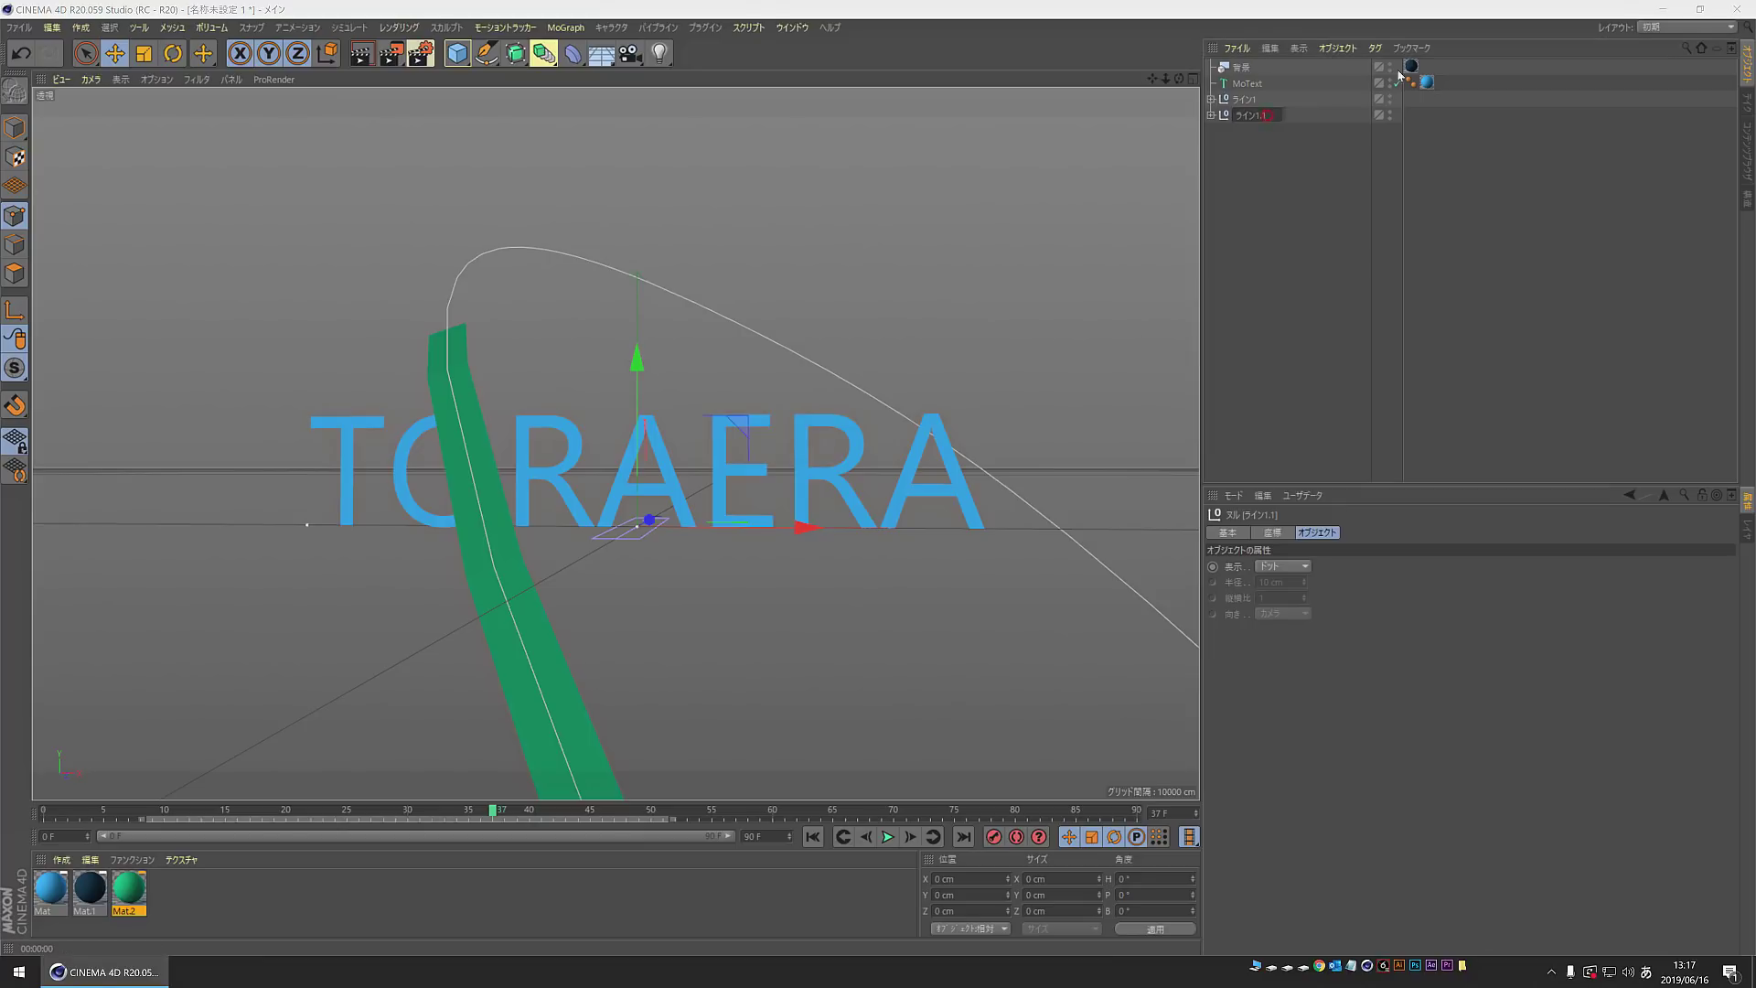
{"action": "type", "text": "2"}
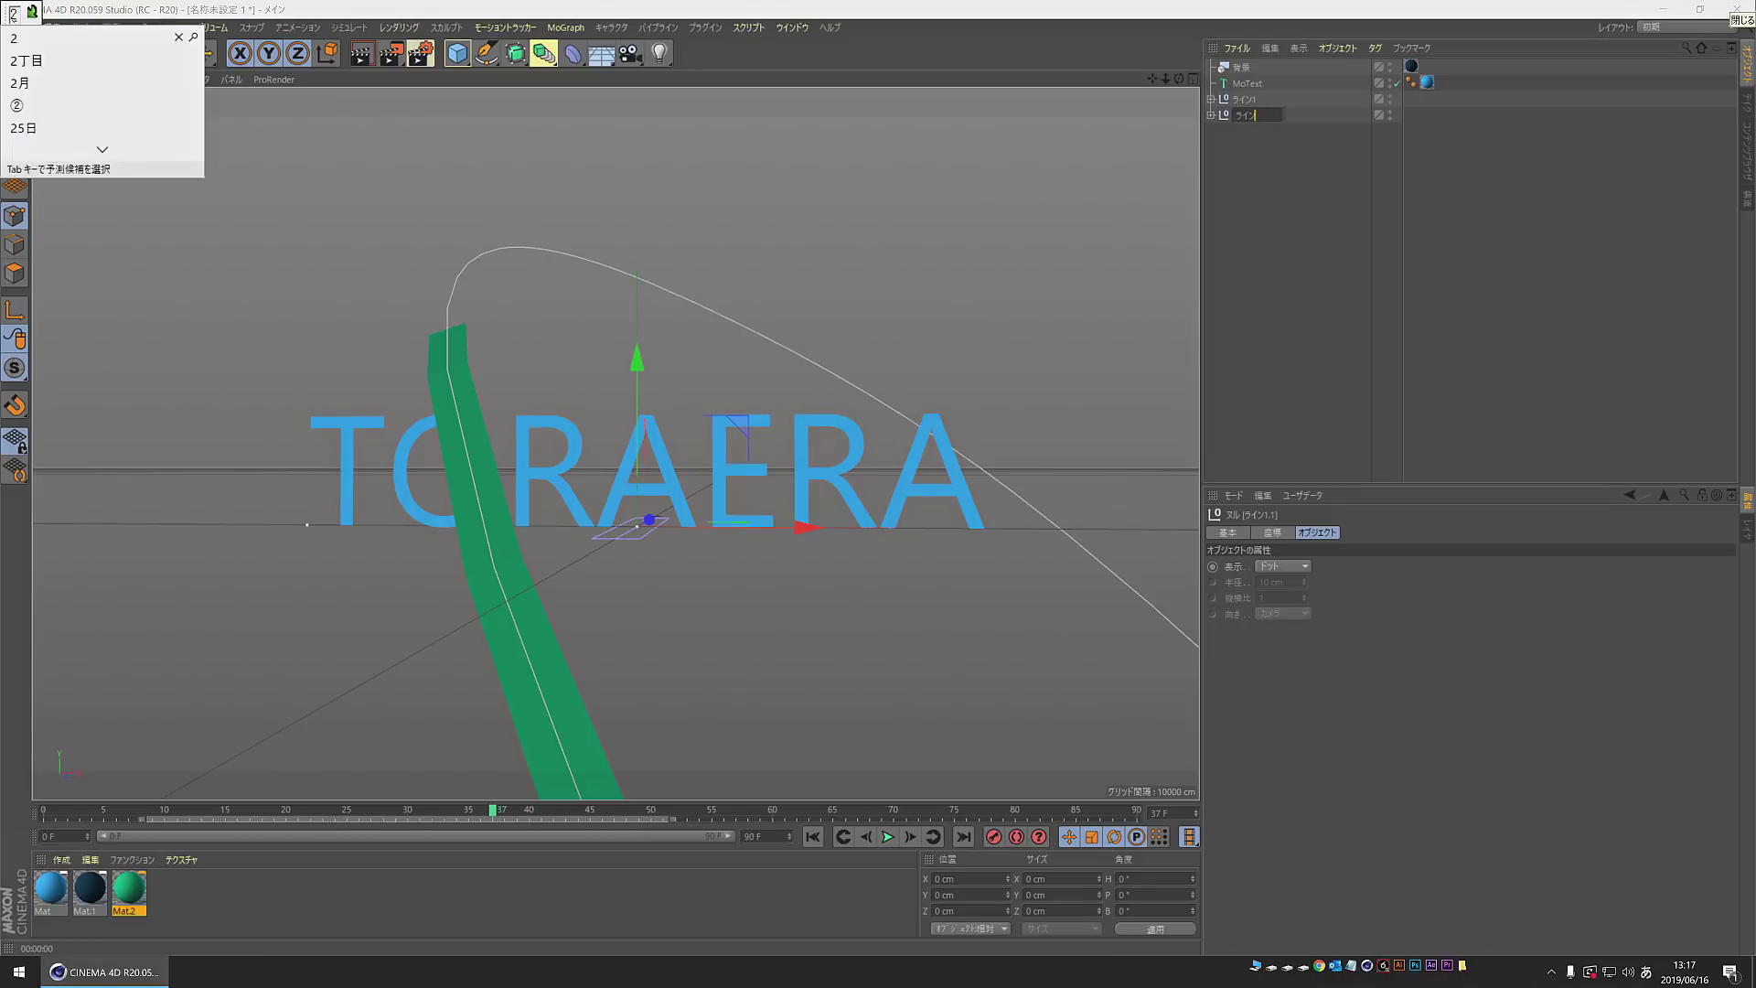
{"action": "key", "text": "Return"}
{"action": "left_click", "coordinate": [1211, 115]}
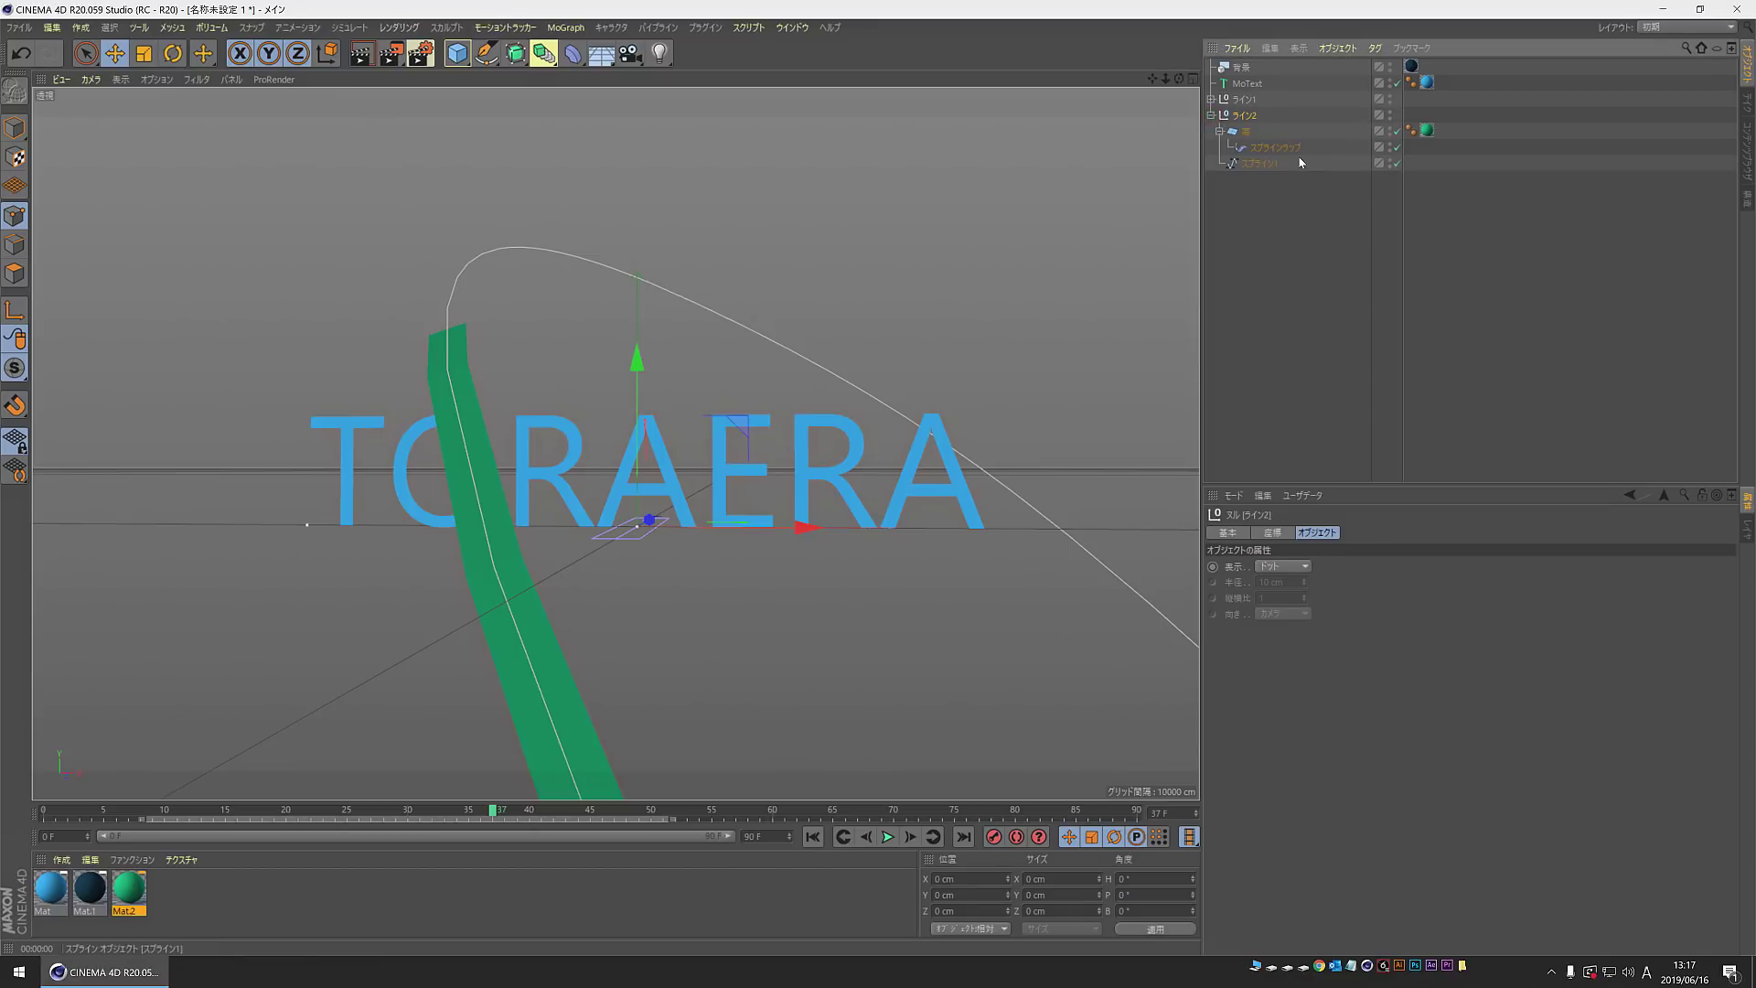
Step: Rename the copied spline inside ライン2 to スプライン2 and deselect it
{"action": "left_click", "coordinate": [1289, 168]}
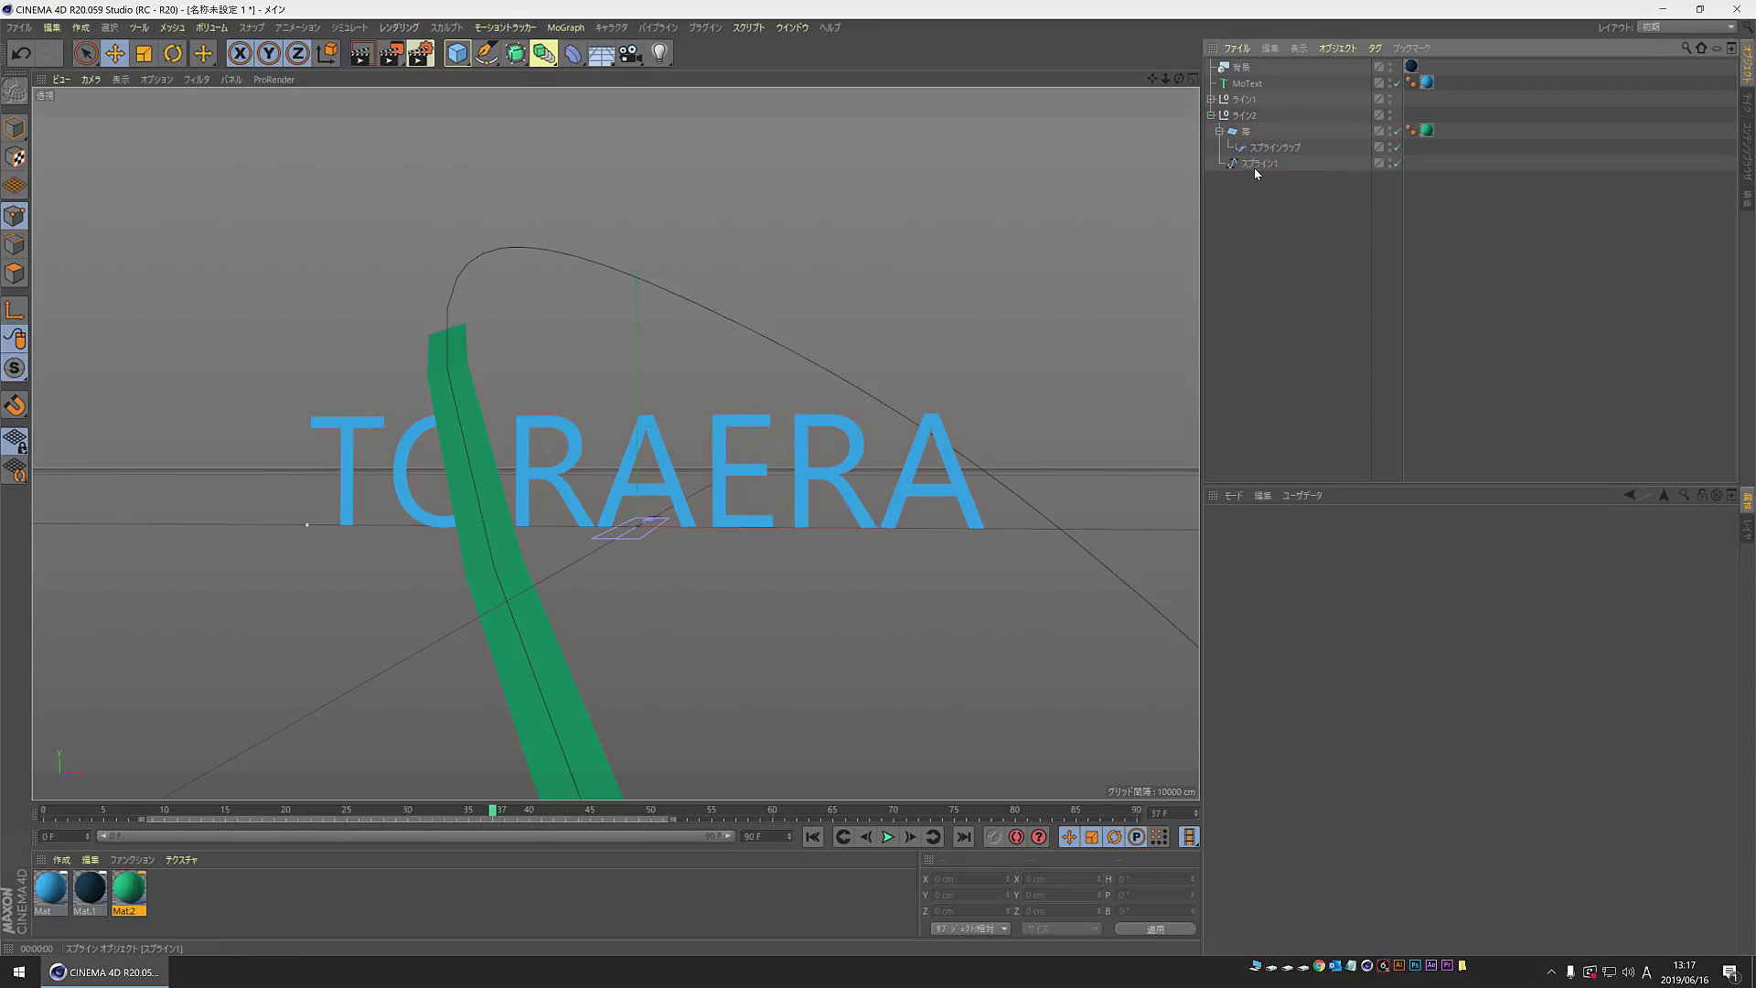
{"action": "double_click", "coordinate": [1266, 165]}
{"action": "key", "text": "BackSpace"}
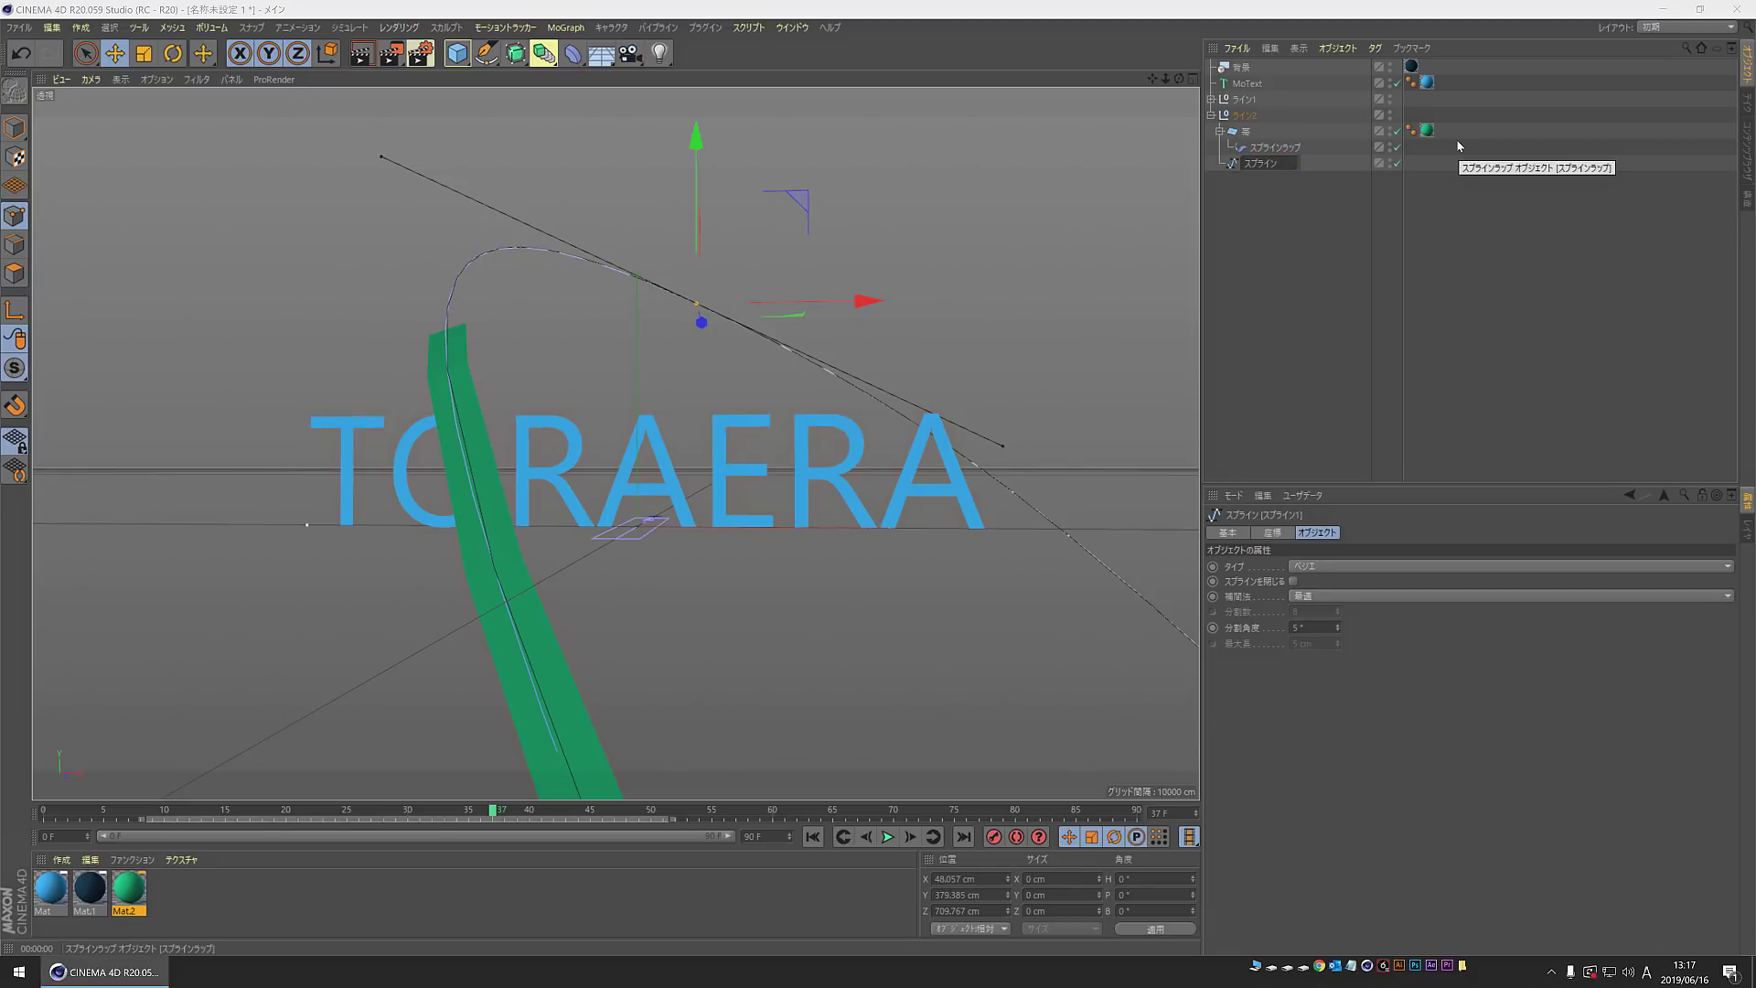
{"action": "type", "text": "2"}
{"action": "key", "text": "Return"}
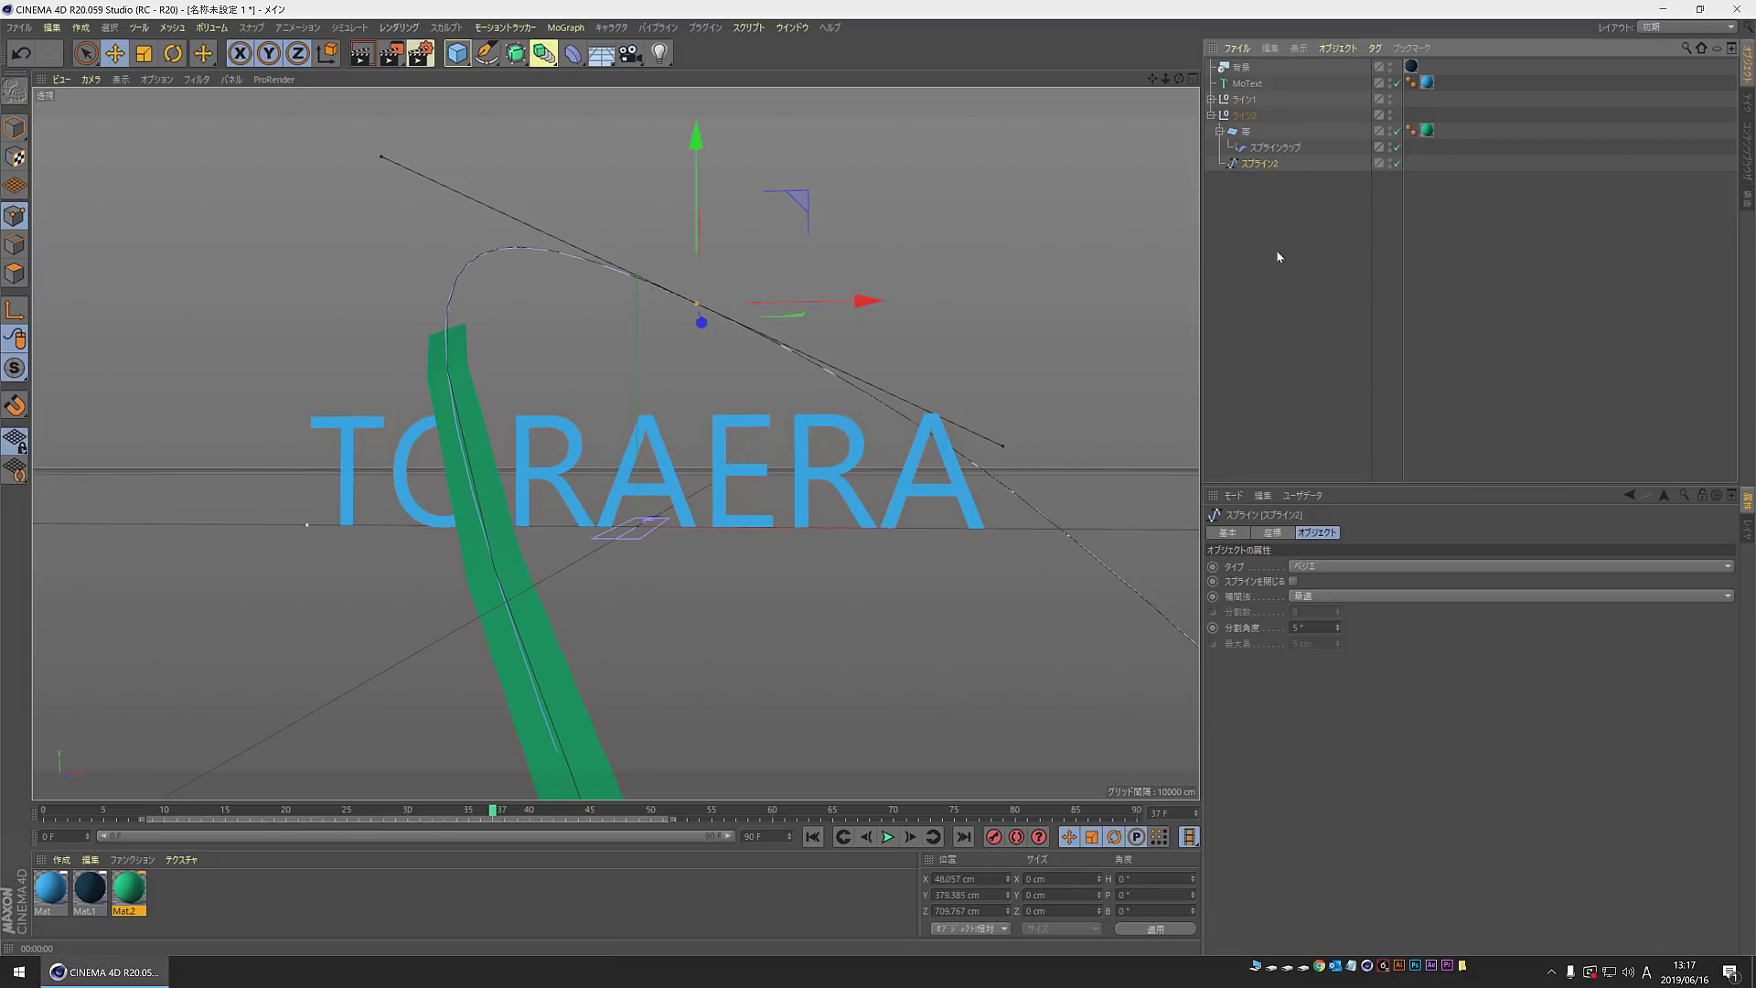
{"action": "left_click", "coordinate": [1279, 257]}
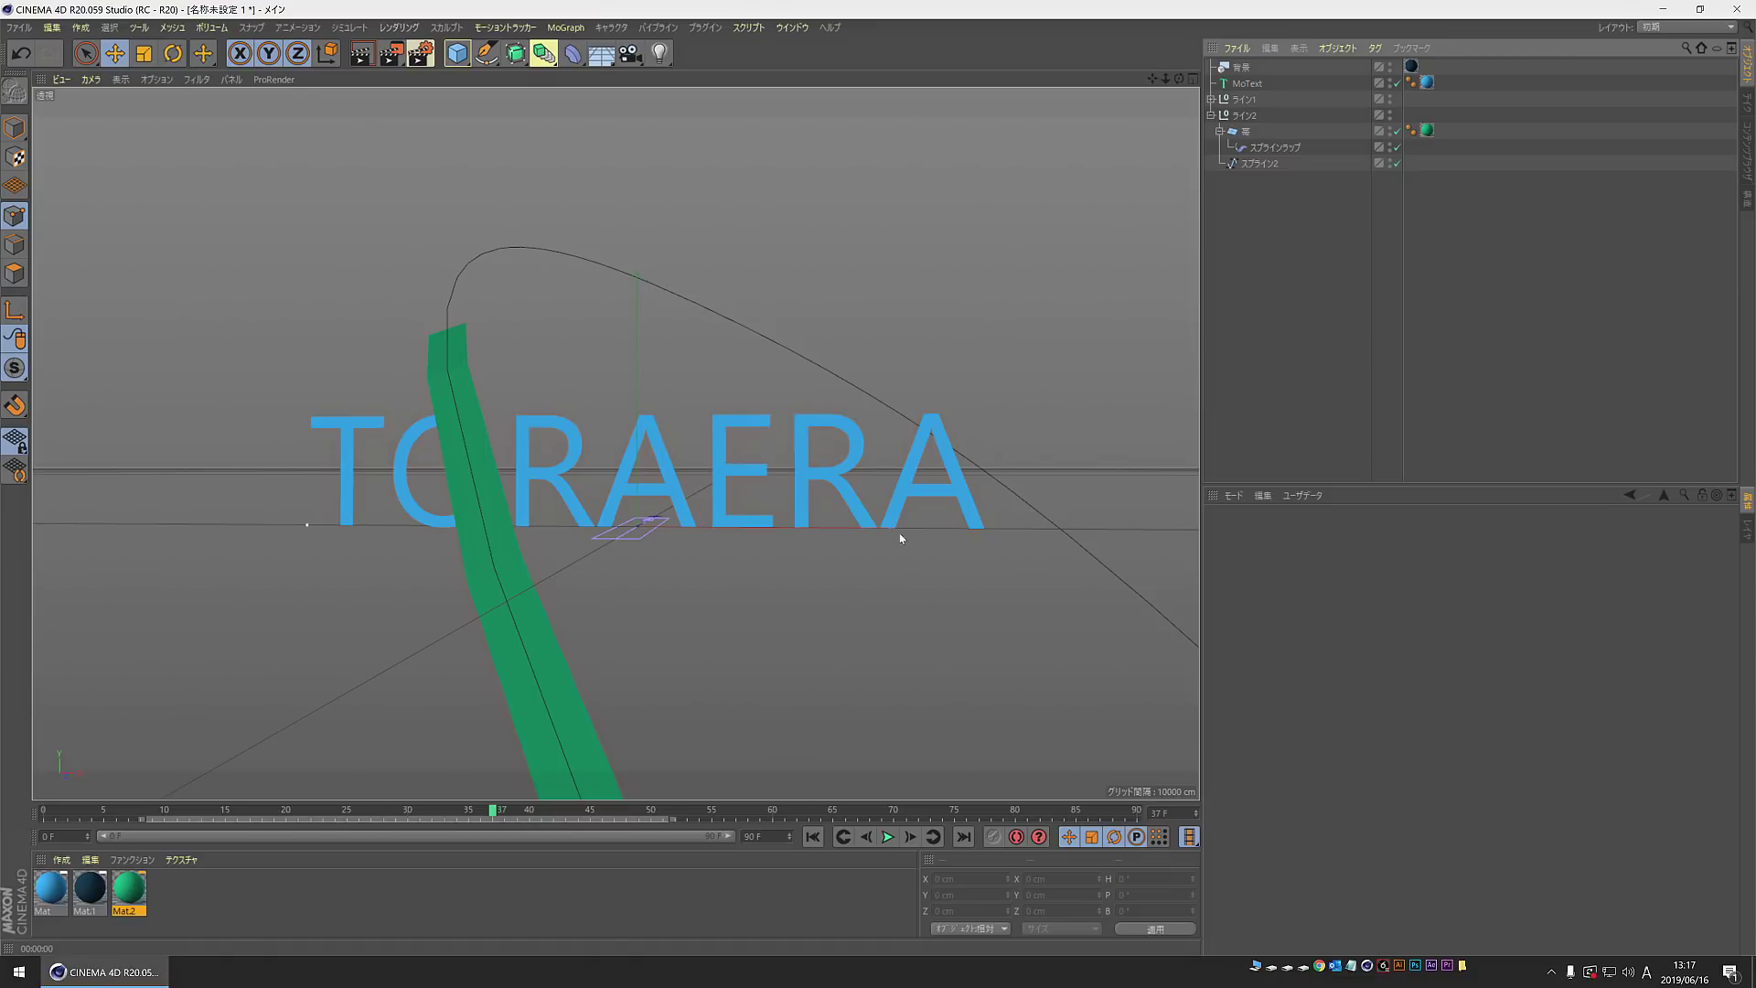
Step: Copy Mat.2 as Mat.3, recolour it magenta (H 299°, S 54%), and apply it to ライン2's 帯
{"action": "left_click", "coordinate": [132, 897]}
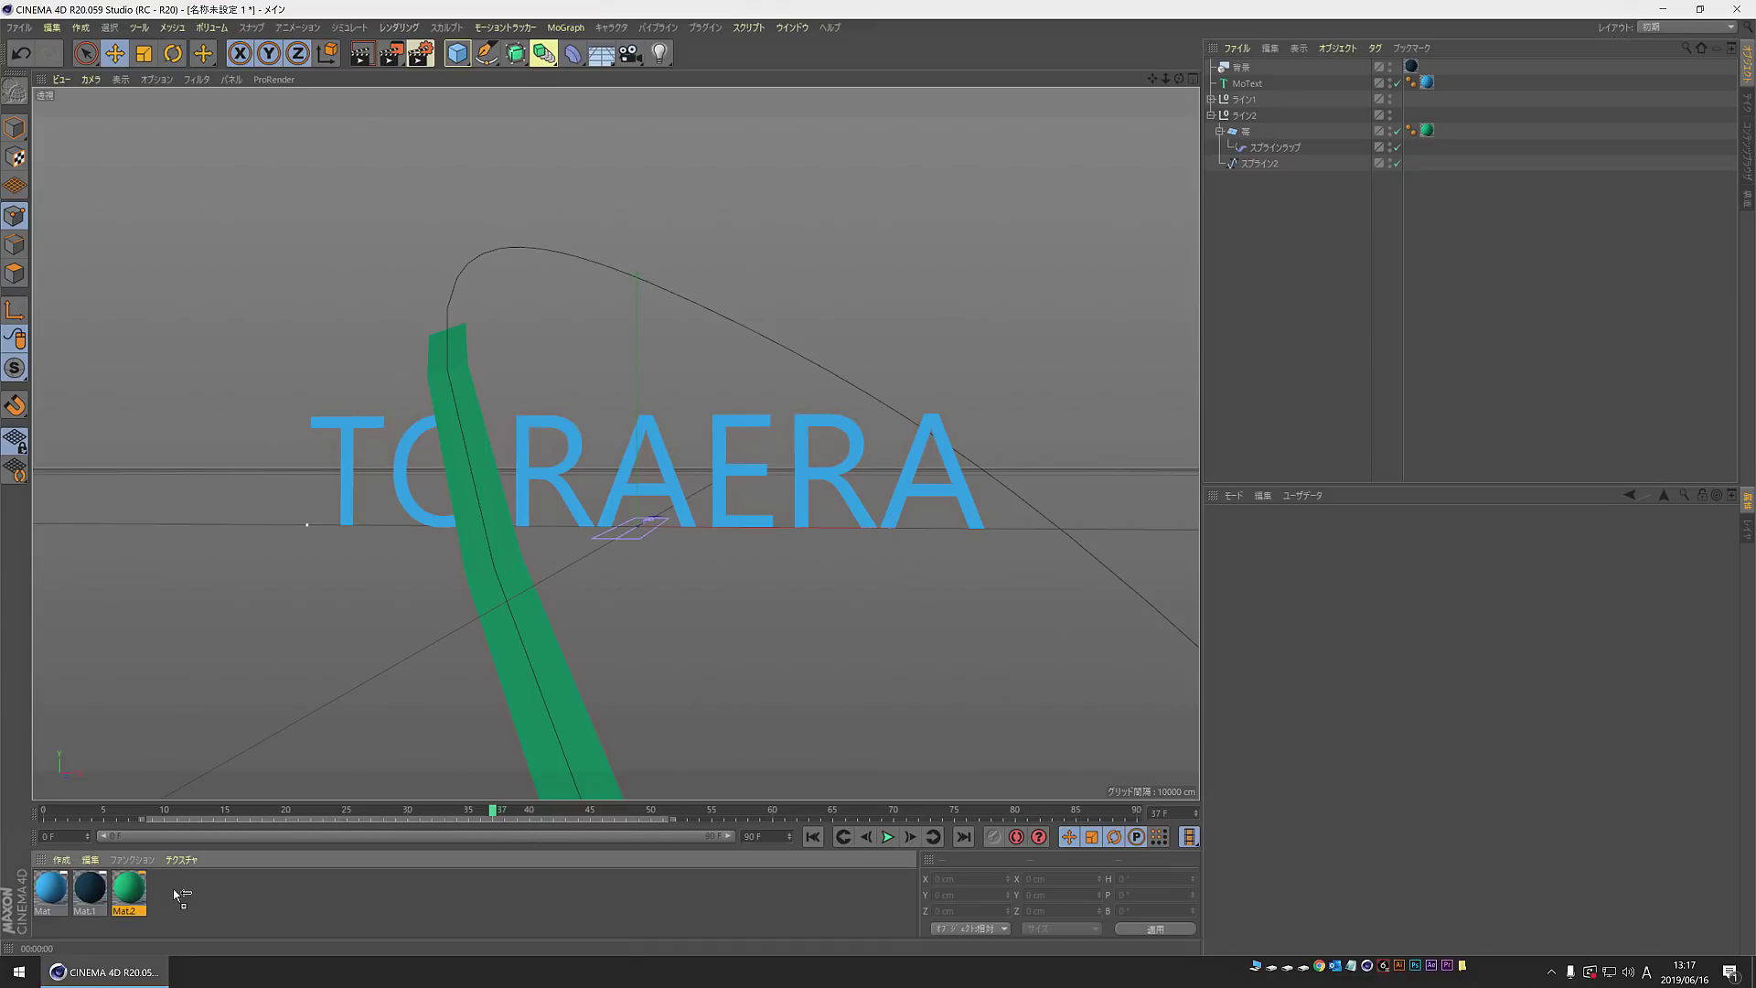
{"action": "left_click_drag", "start_coordinate": [173, 887], "coordinate": [173, 887], "text": "ctrl"}
{"action": "double_click", "coordinate": [172, 887]}
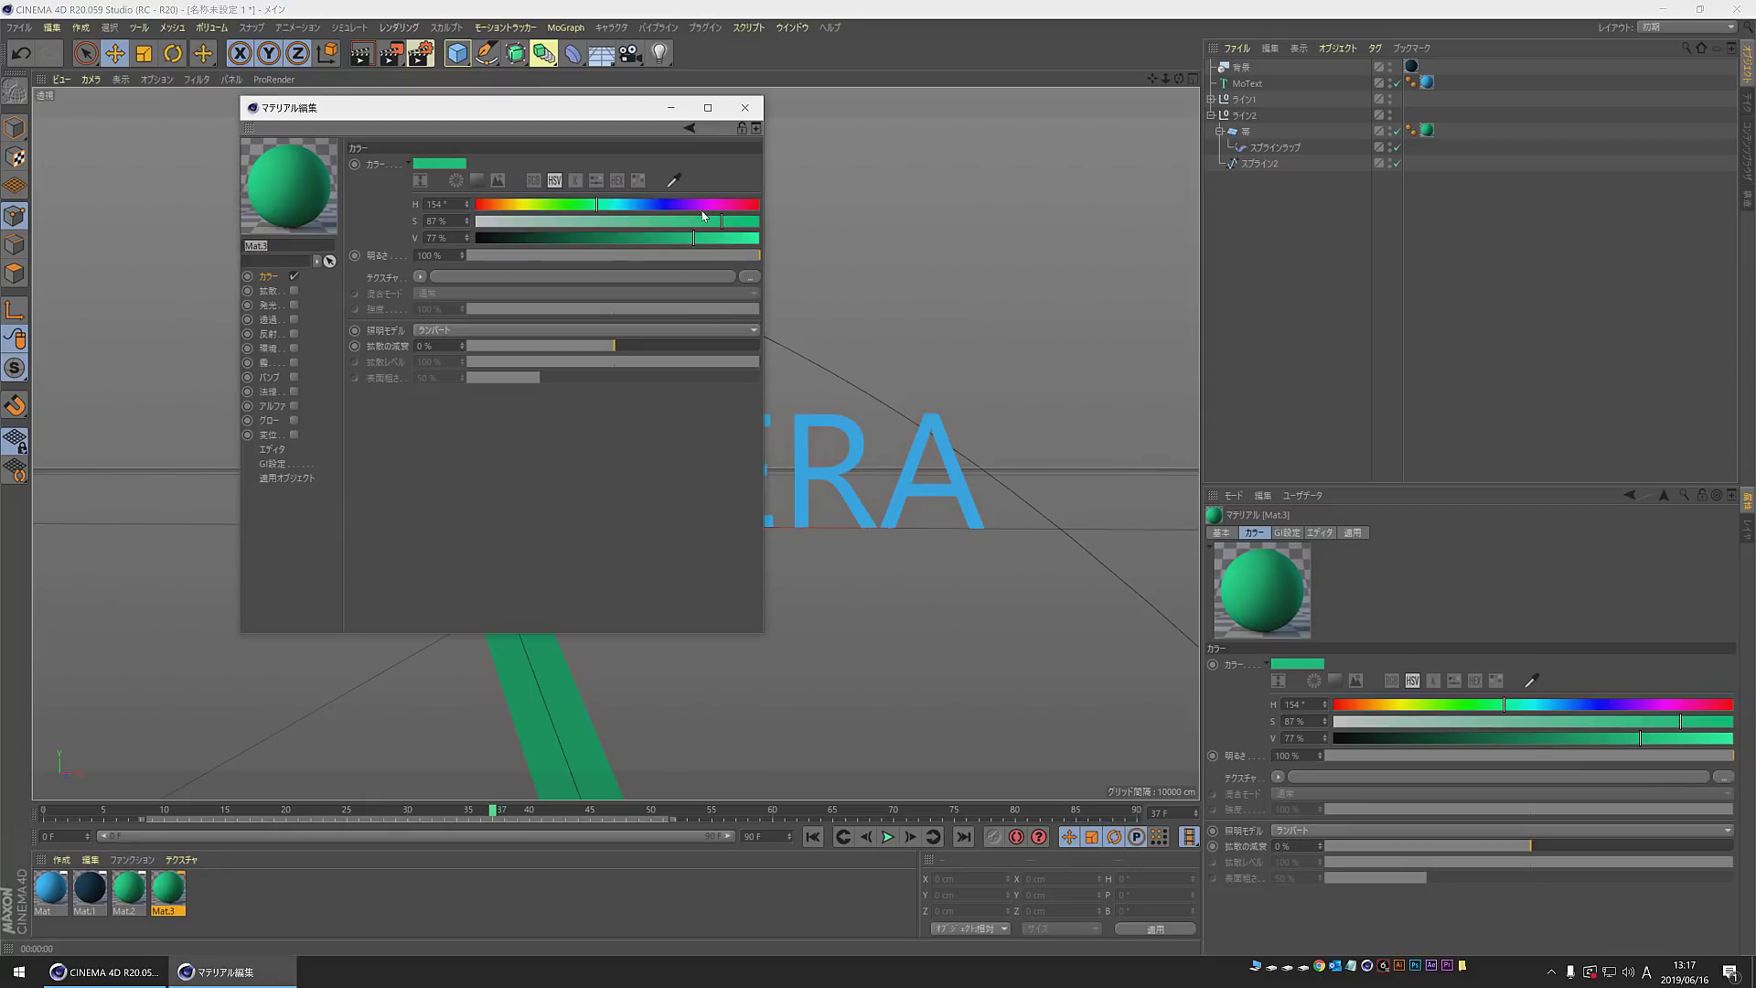
{"action": "left_click", "coordinate": [710, 204]}
{"action": "left_click", "coordinate": [660, 220]}
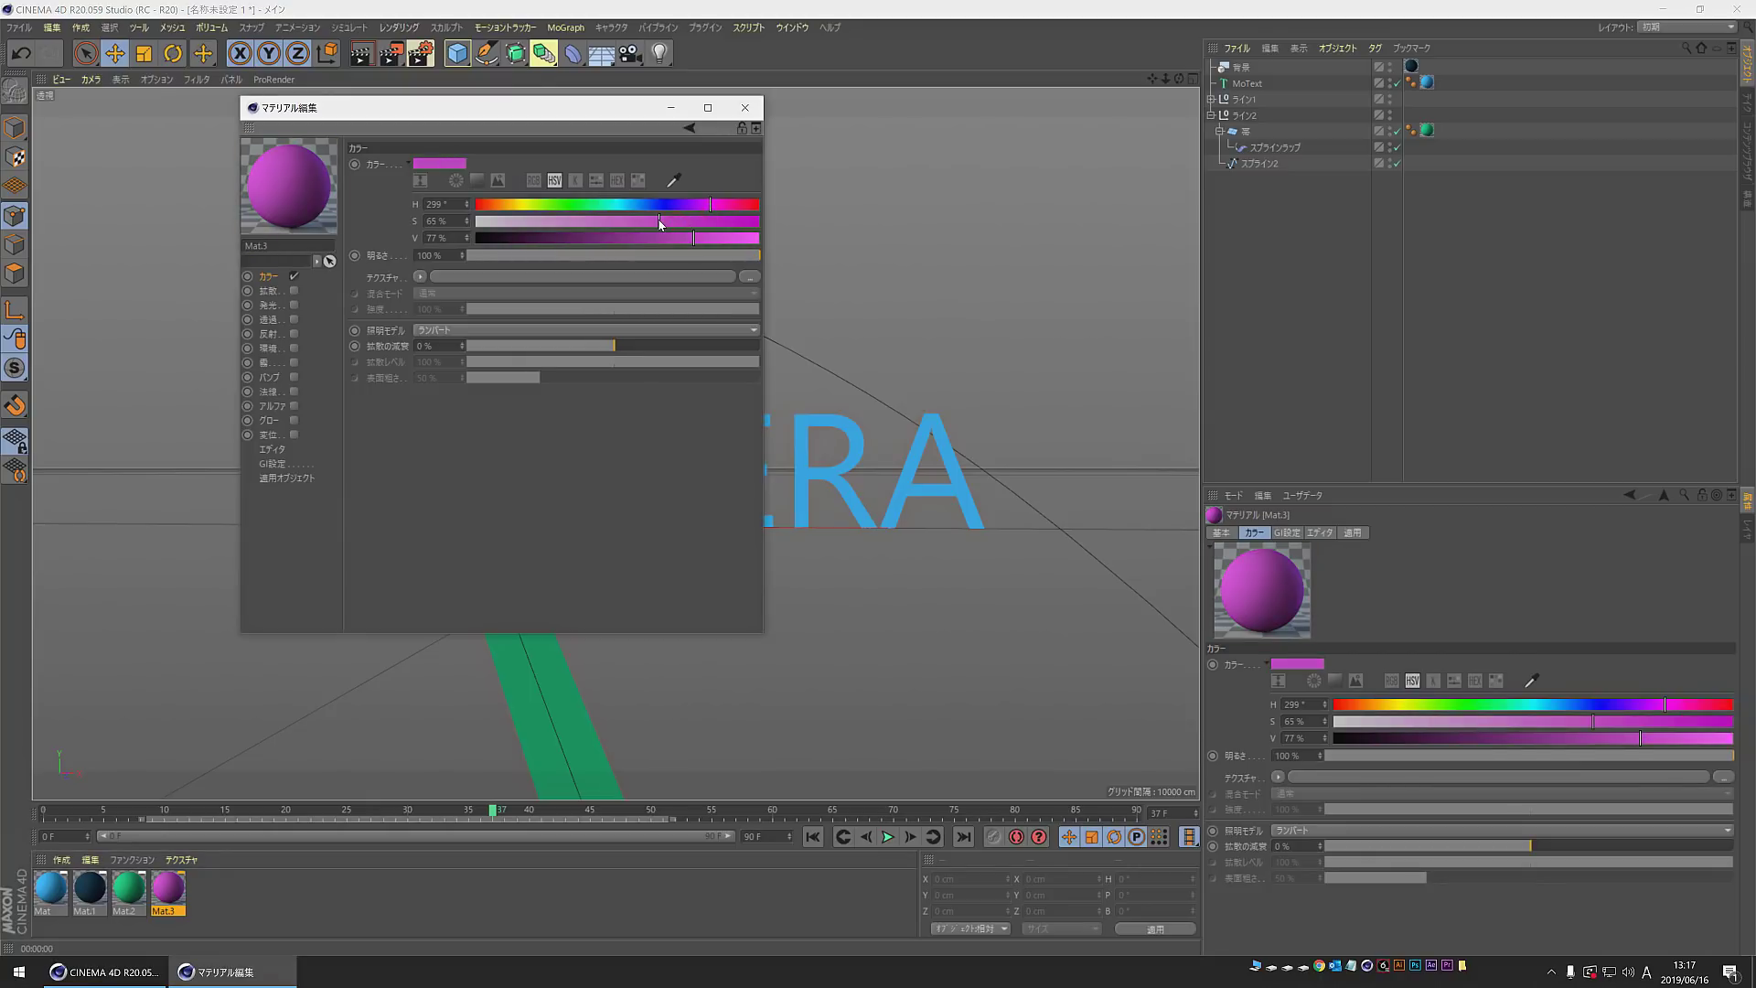
{"action": "left_click_drag", "start_coordinate": [640, 224], "coordinate": [629, 223]}
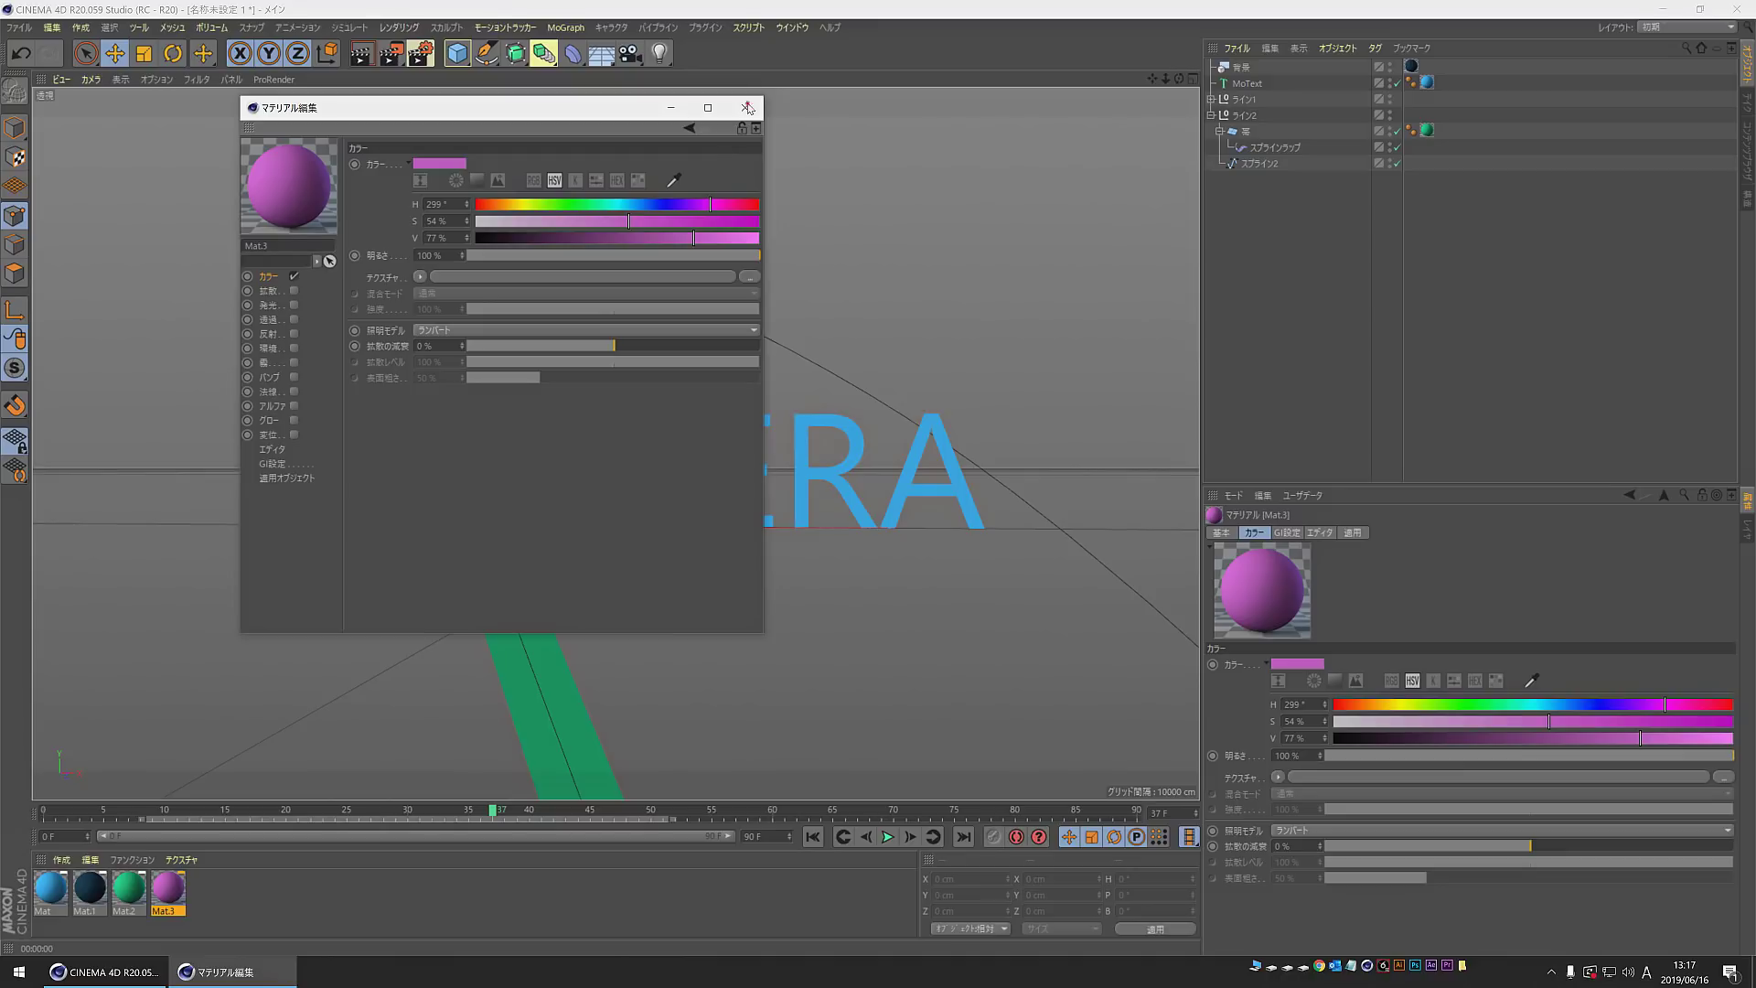
{"action": "left_click", "coordinate": [747, 108]}
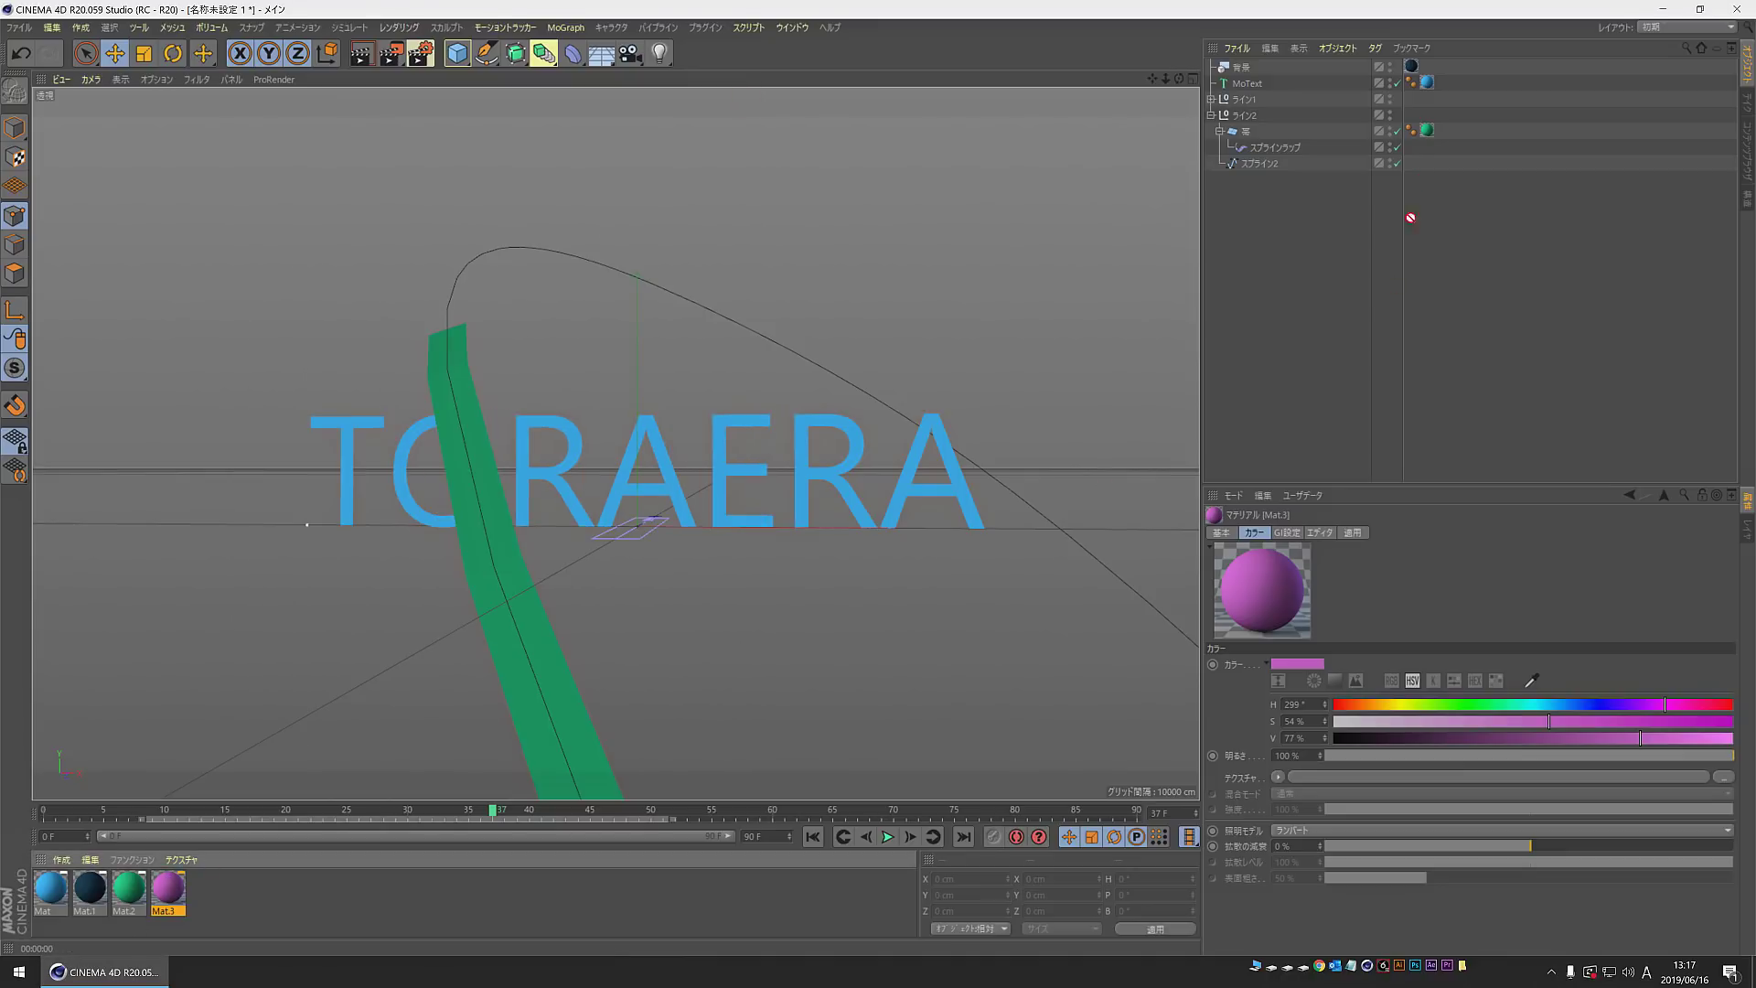
{"action": "left_click_drag", "start_coordinate": [1433, 134], "coordinate": [1428, 131]}
Step: Select スプライン2 and shift a point and its end point left, to about -442 cm
{"action": "left_click", "coordinate": [1259, 164]}
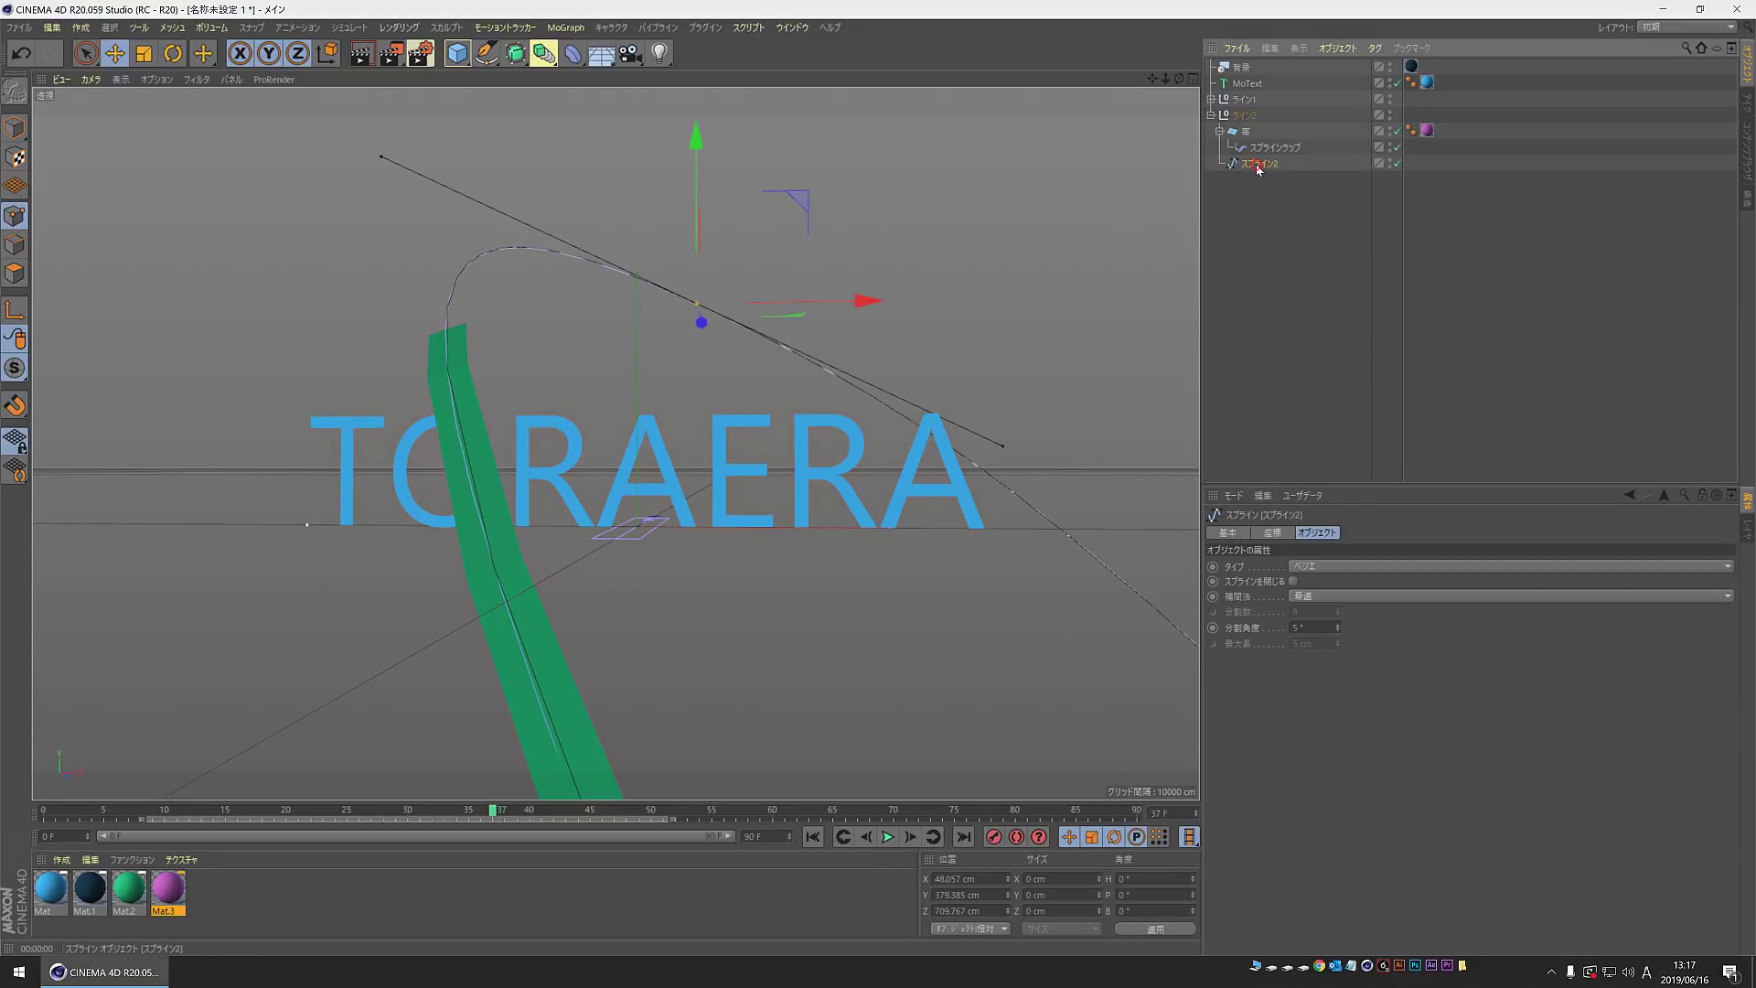
{"action": "scroll", "coordinate": [827, 537], "scroll_direction": "down", "scroll_amount": 2}
{"action": "scroll", "coordinate": [842, 537], "scroll_direction": "down", "scroll_amount": 3}
{"action": "scroll", "coordinate": [868, 538], "scroll_direction": "down", "scroll_amount": 2}
{"action": "middle_click_drag", "start_coordinate": [895, 615], "coordinate": [733, 522]}
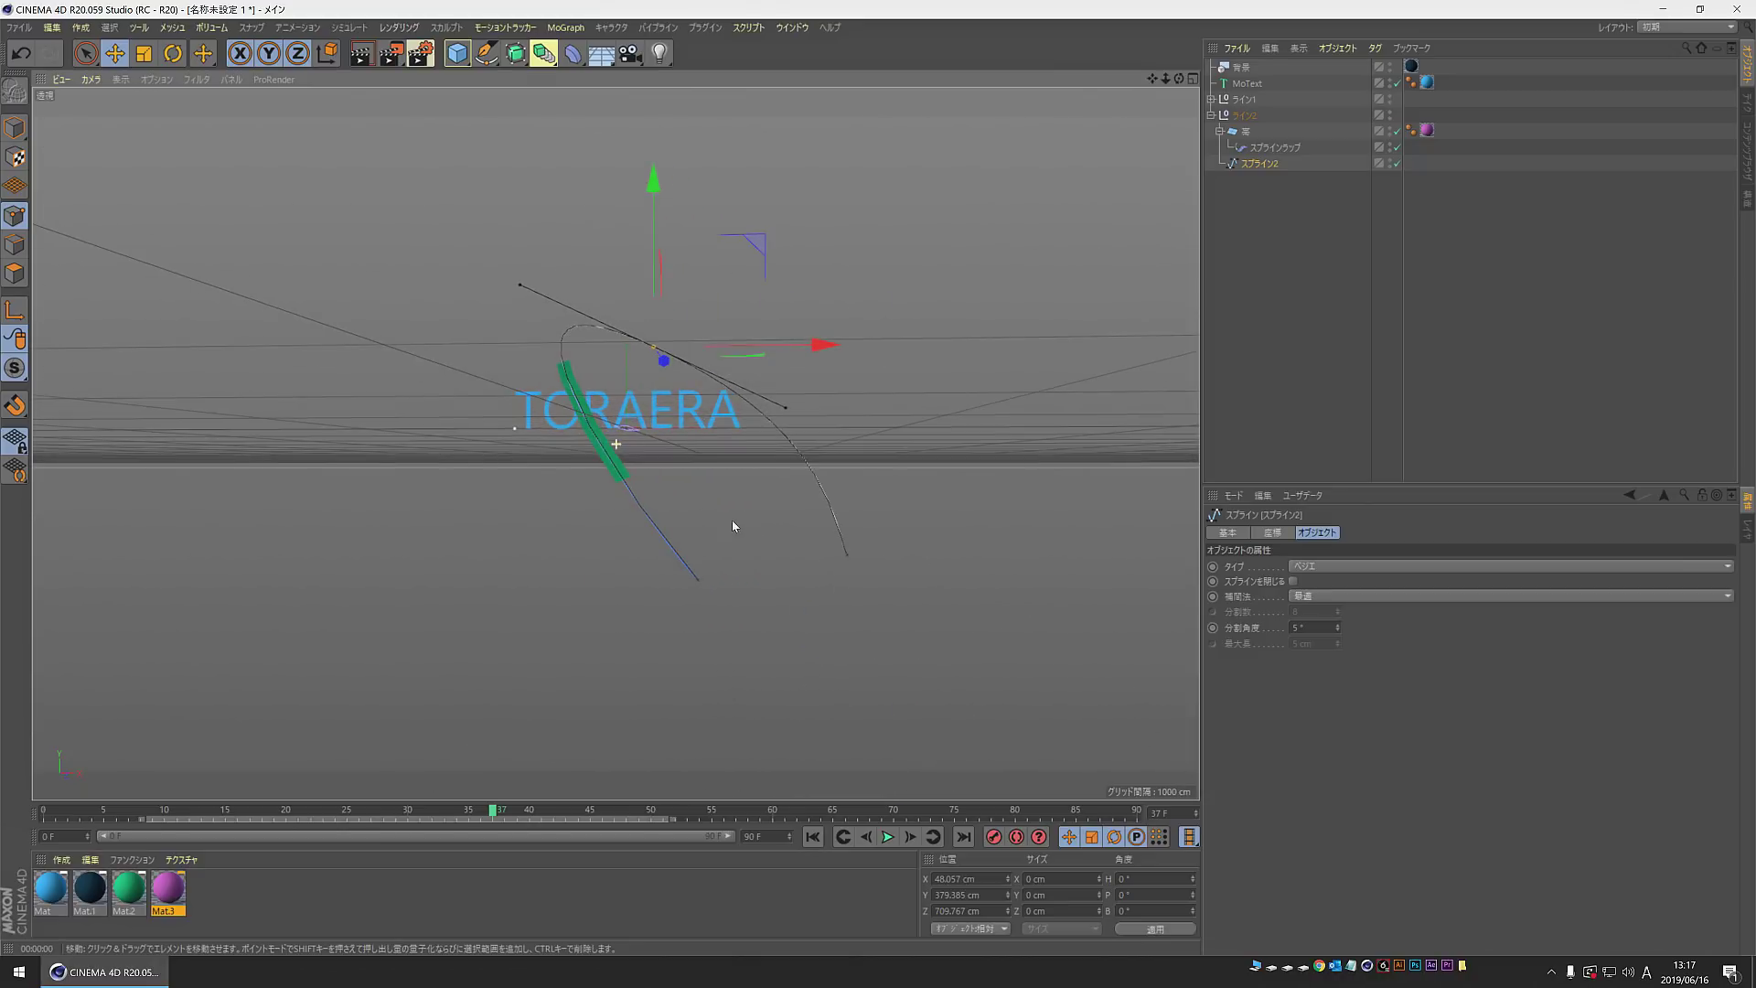
{"action": "mouse_move", "coordinate": [765, 631]}
{"action": "left_mouse_down", "text": "alt"}
{"action": "mouse_move", "coordinate": [552, 541]}
{"action": "mouse_move", "coordinate": [666, 584]}
{"action": "mouse_move", "coordinate": [437, 589]}
{"action": "mouse_move", "coordinate": [497, 549]}
{"action": "mouse_move", "coordinate": [473, 595]}
{"action": "mouse_move", "coordinate": [472, 558]}
{"action": "mouse_move", "coordinate": [580, 647]}
{"action": "left_mouse_up", "text": "alt"}
{"action": "mouse_move", "coordinate": [953, 522]}
{"action": "left_mouse_down"}
{"action": "mouse_move", "coordinate": [558, 561]}
{"action": "mouse_move", "coordinate": [491, 530]}
{"action": "mouse_move", "coordinate": [499, 542]}
{"action": "left_mouse_up"}
{"action": "left_click", "coordinate": [704, 603]}
{"action": "left_click_drag", "start_coordinate": [868, 600], "coordinate": [663, 606]}
Step: Raise the top spline point and swing its tangent to reshape the magenta arc
{"action": "left_click", "coordinate": [580, 176]}
{"action": "mouse_move", "coordinate": [454, 132]}
{"action": "left_mouse_down"}
{"action": "mouse_move", "coordinate": [700, 181]}
{"action": "mouse_move", "coordinate": [711, 202]}
{"action": "mouse_move", "coordinate": [707, 167]}
{"action": "left_mouse_up"}
{"action": "left_click_drag", "start_coordinate": [582, 105], "coordinate": [582, 88]}
{"action": "mouse_move", "coordinate": [653, 305]}
{"action": "left_mouse_down", "text": "alt"}
{"action": "mouse_move", "coordinate": [686, 238]}
{"action": "mouse_move", "coordinate": [750, 192]}
{"action": "left_mouse_up", "text": "alt"}
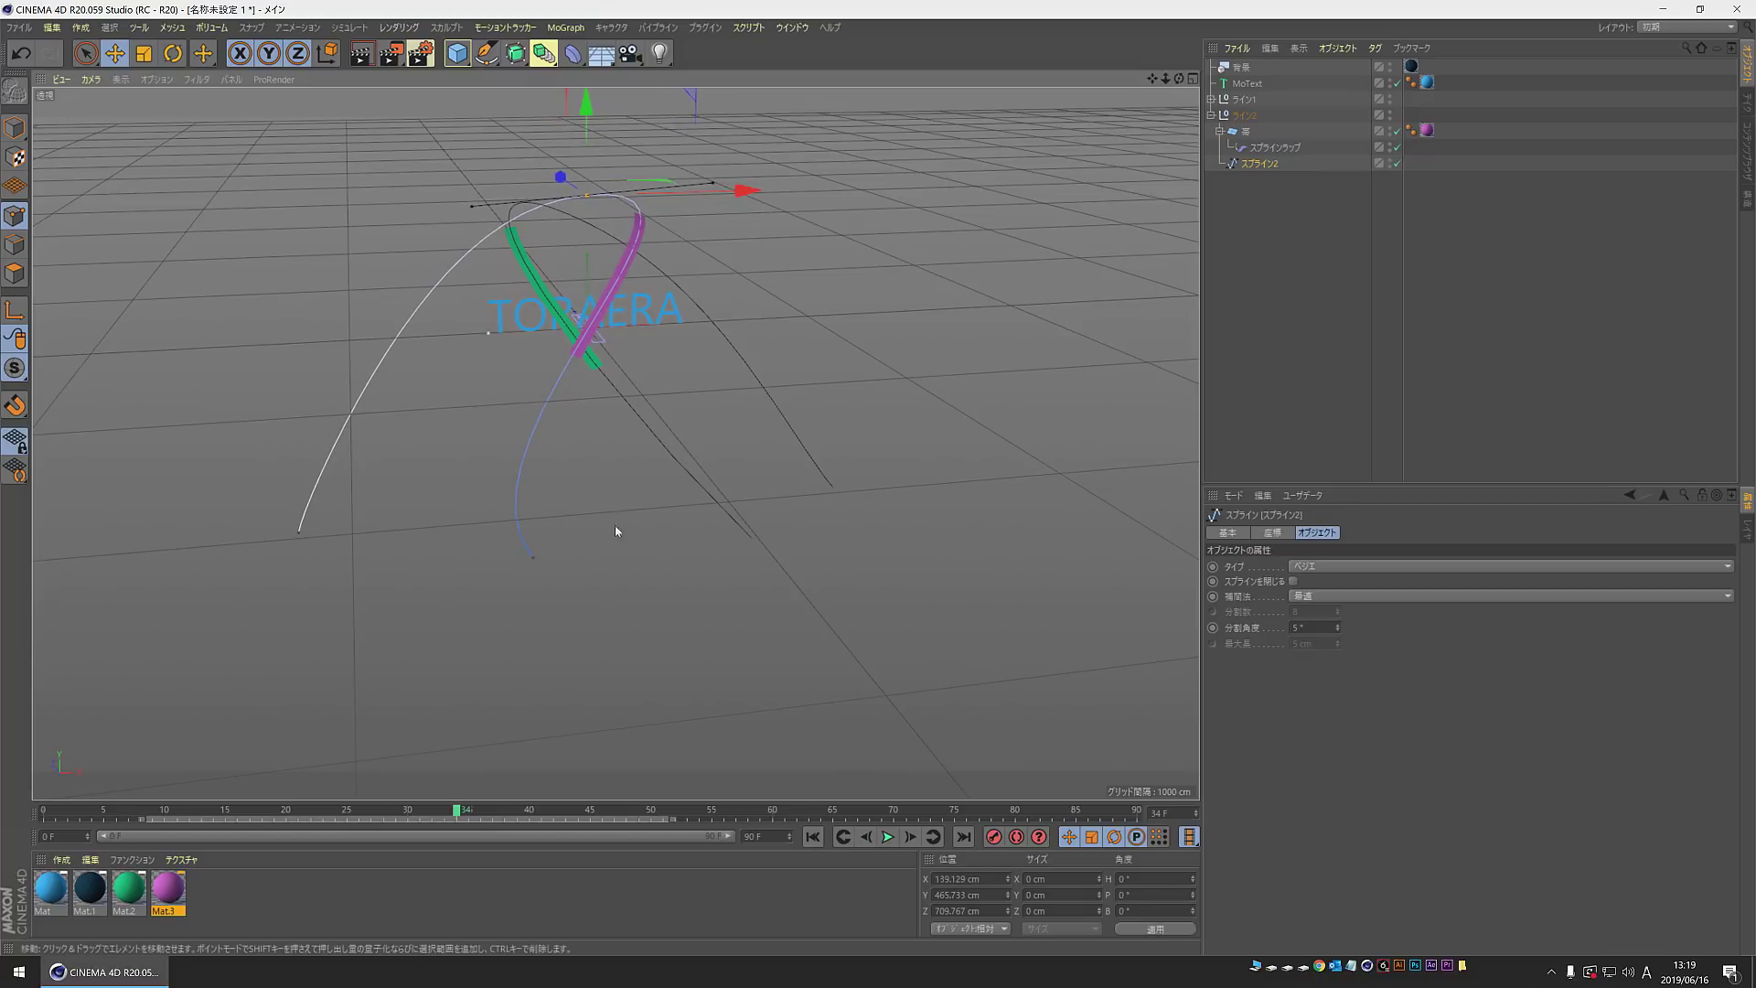
Step: Swing the bottom point's tangent, then lower the point and move it further left
{"action": "left_click", "coordinate": [532, 558]}
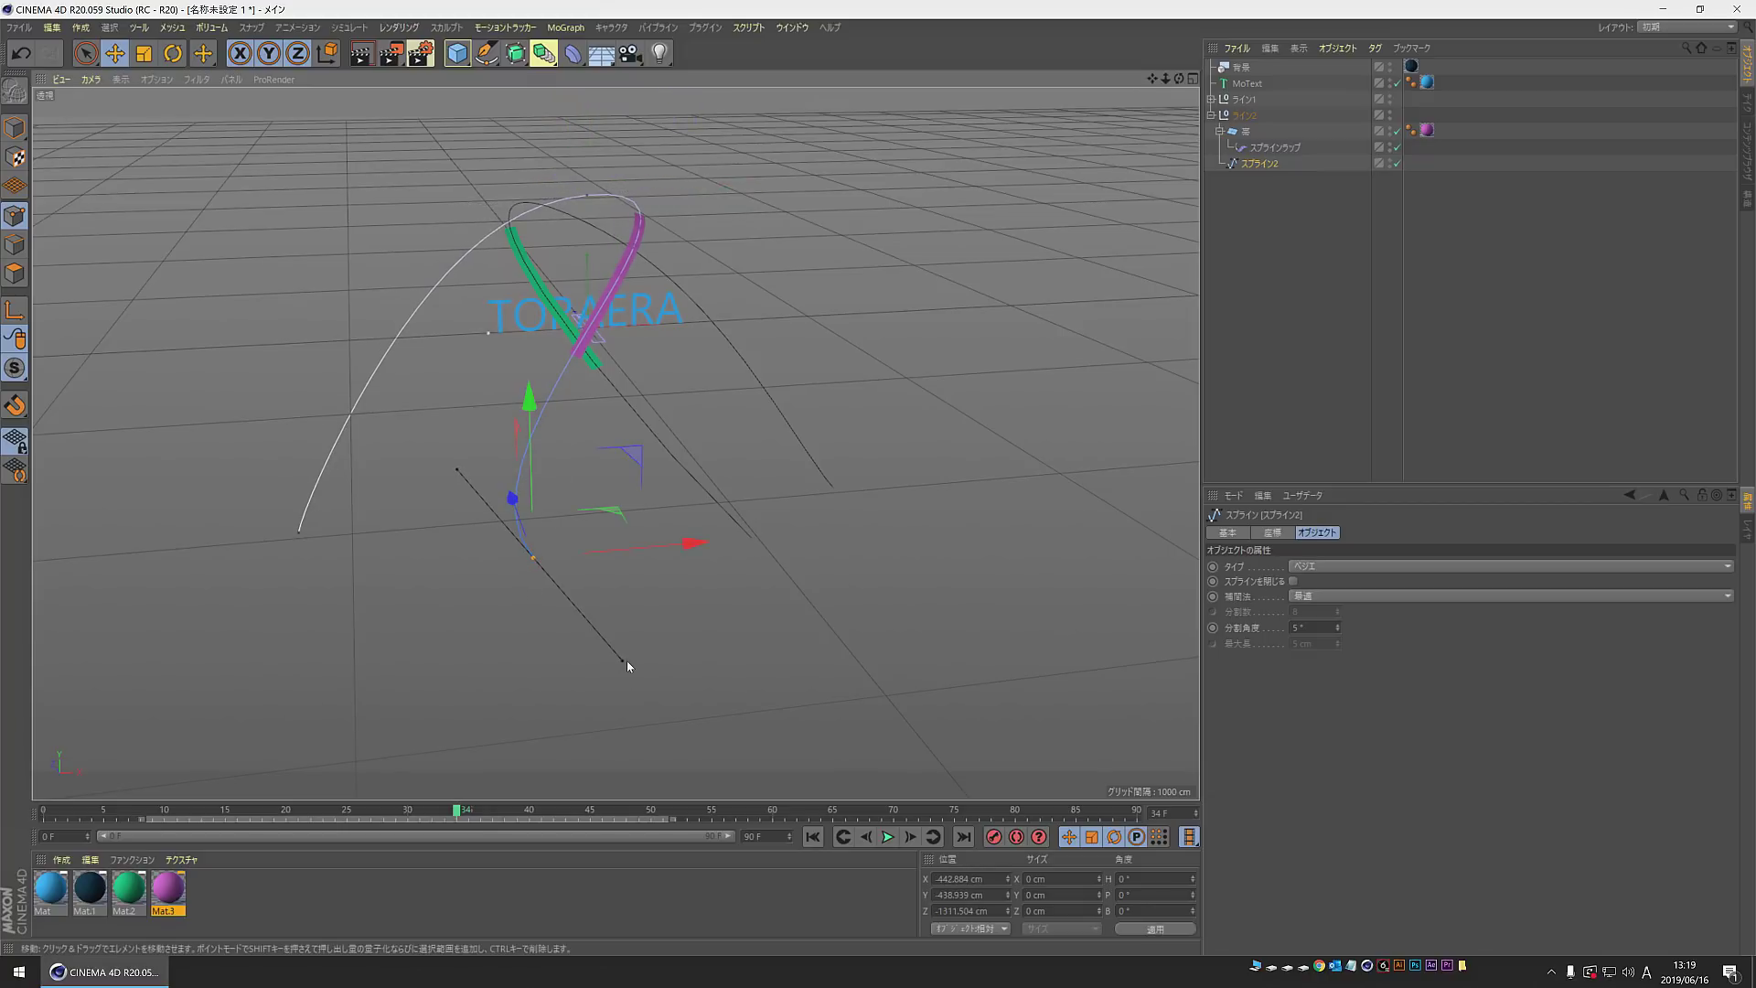
{"action": "mouse_move", "coordinate": [626, 661]}
{"action": "left_mouse_down"}
{"action": "mouse_move", "coordinate": [478, 605]}
{"action": "mouse_move", "coordinate": [500, 607]}
{"action": "left_mouse_up"}
{"action": "left_click_drag", "start_coordinate": [697, 523], "coordinate": [682, 581], "text": "alt"}
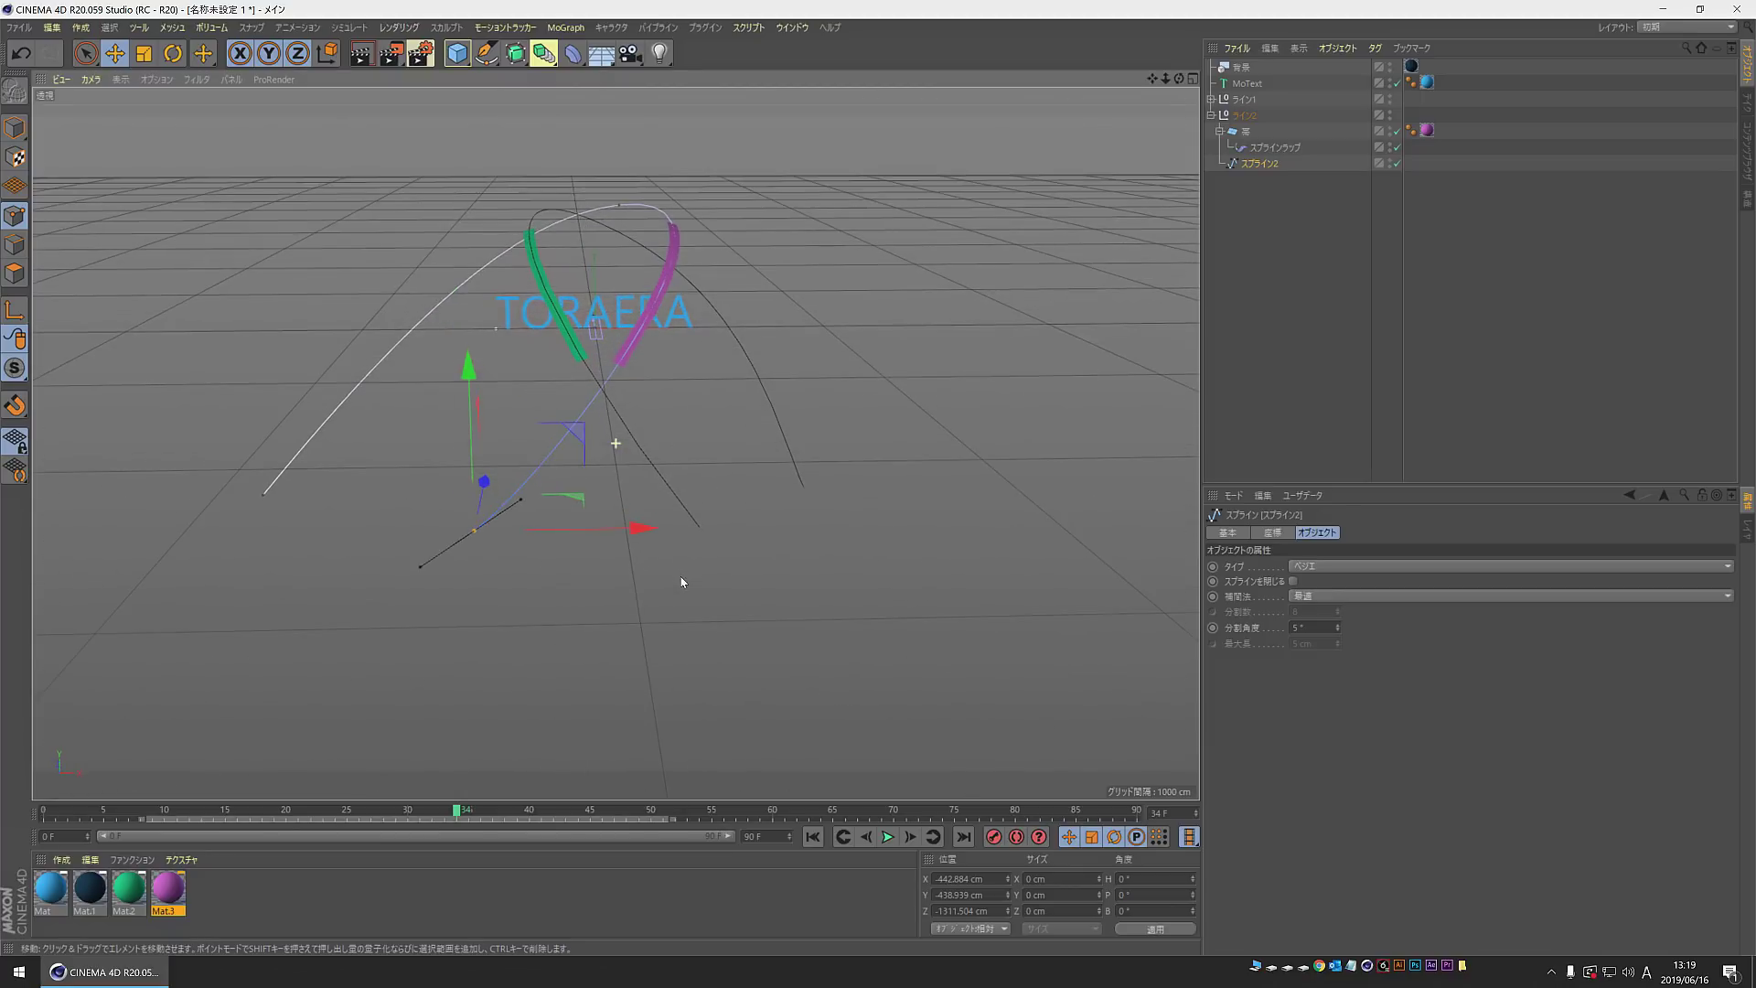
{"action": "mouse_move", "coordinate": [470, 370]}
{"action": "left_mouse_down"}
{"action": "mouse_move", "coordinate": [477, 431]}
{"action": "mouse_move", "coordinate": [653, 489]}
{"action": "mouse_move", "coordinate": [505, 509]}
{"action": "left_mouse_up"}
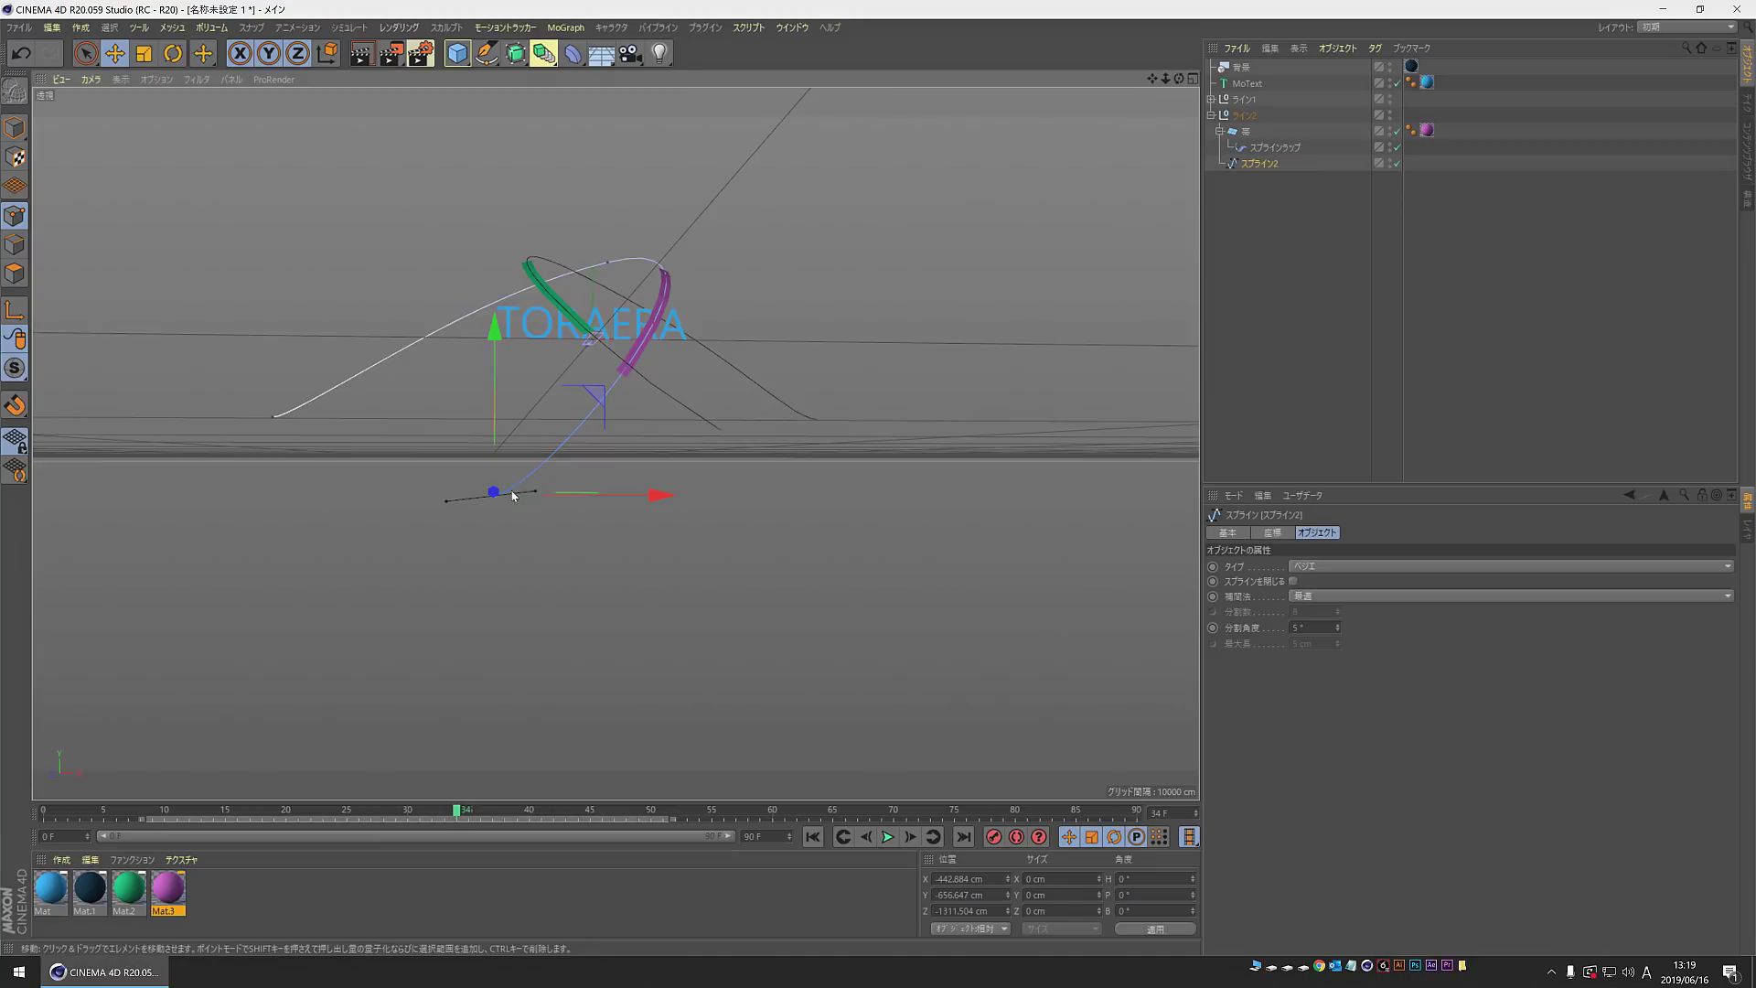
{"action": "left_click_drag", "start_coordinate": [642, 498], "coordinate": [583, 505]}
Step: Orbit the view down toward the text and rewind the animation to frame 2
{"action": "scroll", "coordinate": [709, 295], "scroll_direction": "up", "scroll_amount": 2}
{"action": "scroll", "coordinate": [638, 355], "scroll_direction": "up", "scroll_amount": 3}
{"action": "scroll", "coordinate": [679, 398], "scroll_direction": "up", "scroll_amount": 3}
{"action": "scroll", "coordinate": [698, 438], "scroll_direction": "up", "scroll_amount": 3}
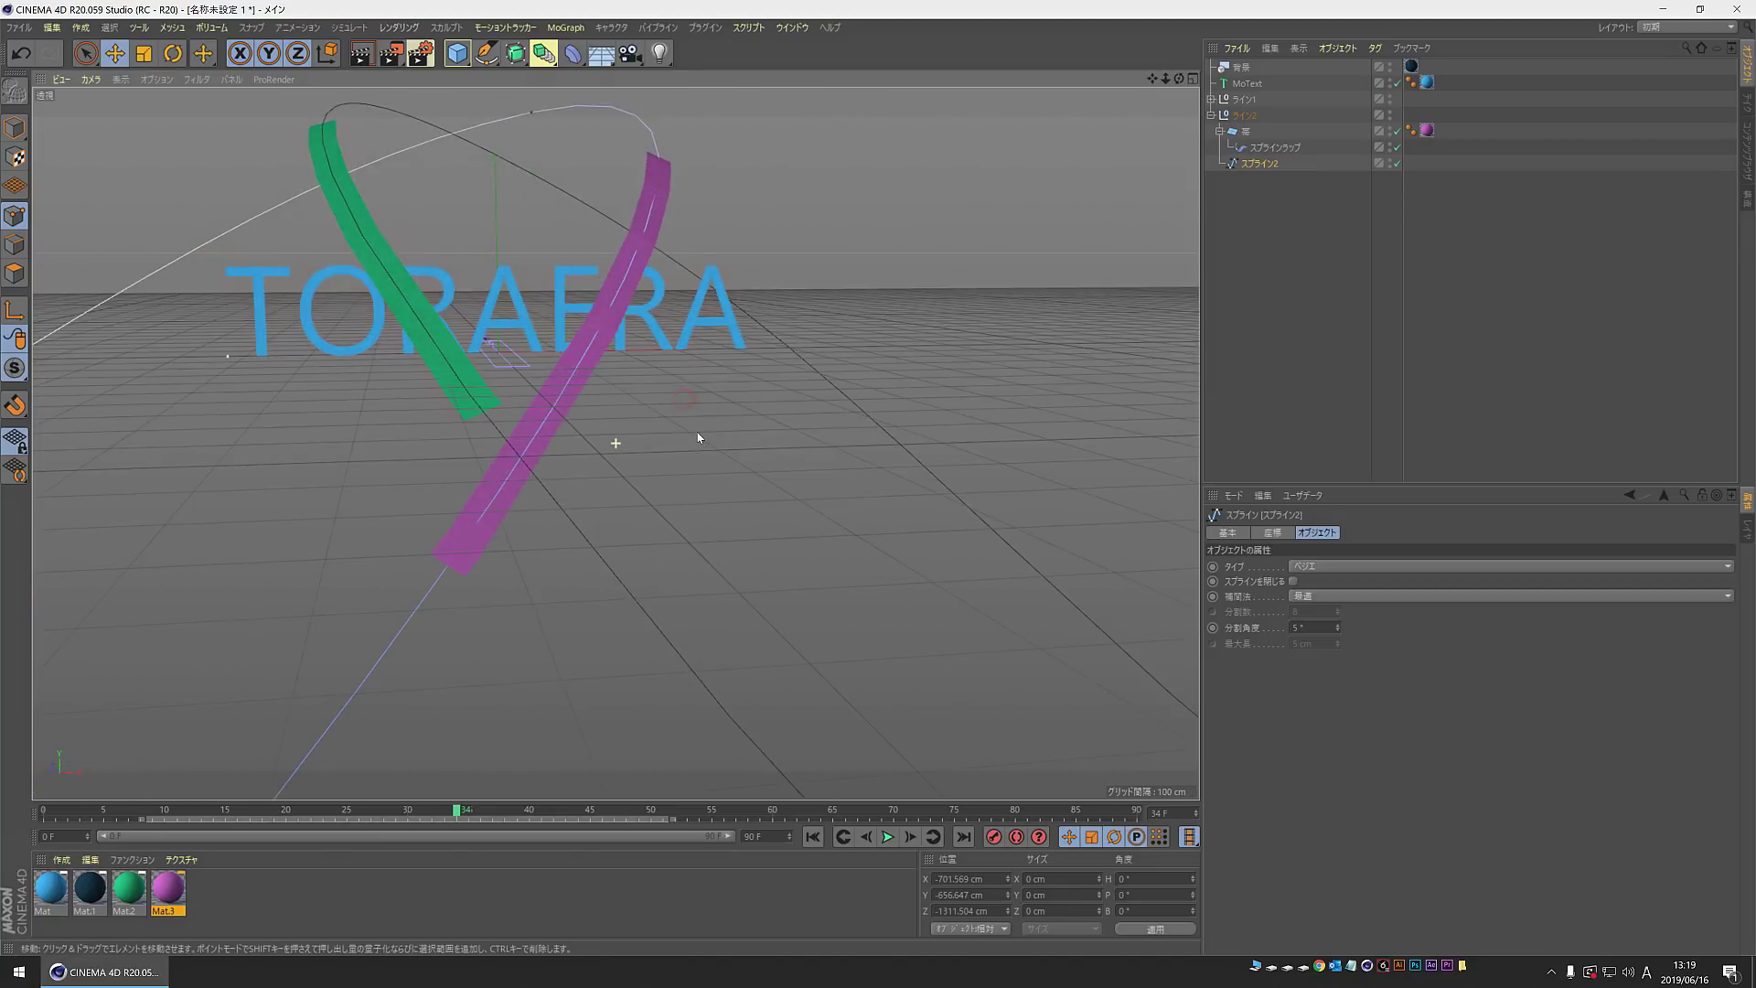
{"action": "left_click_drag", "start_coordinate": [672, 416], "coordinate": [795, 551], "text": "alt"}
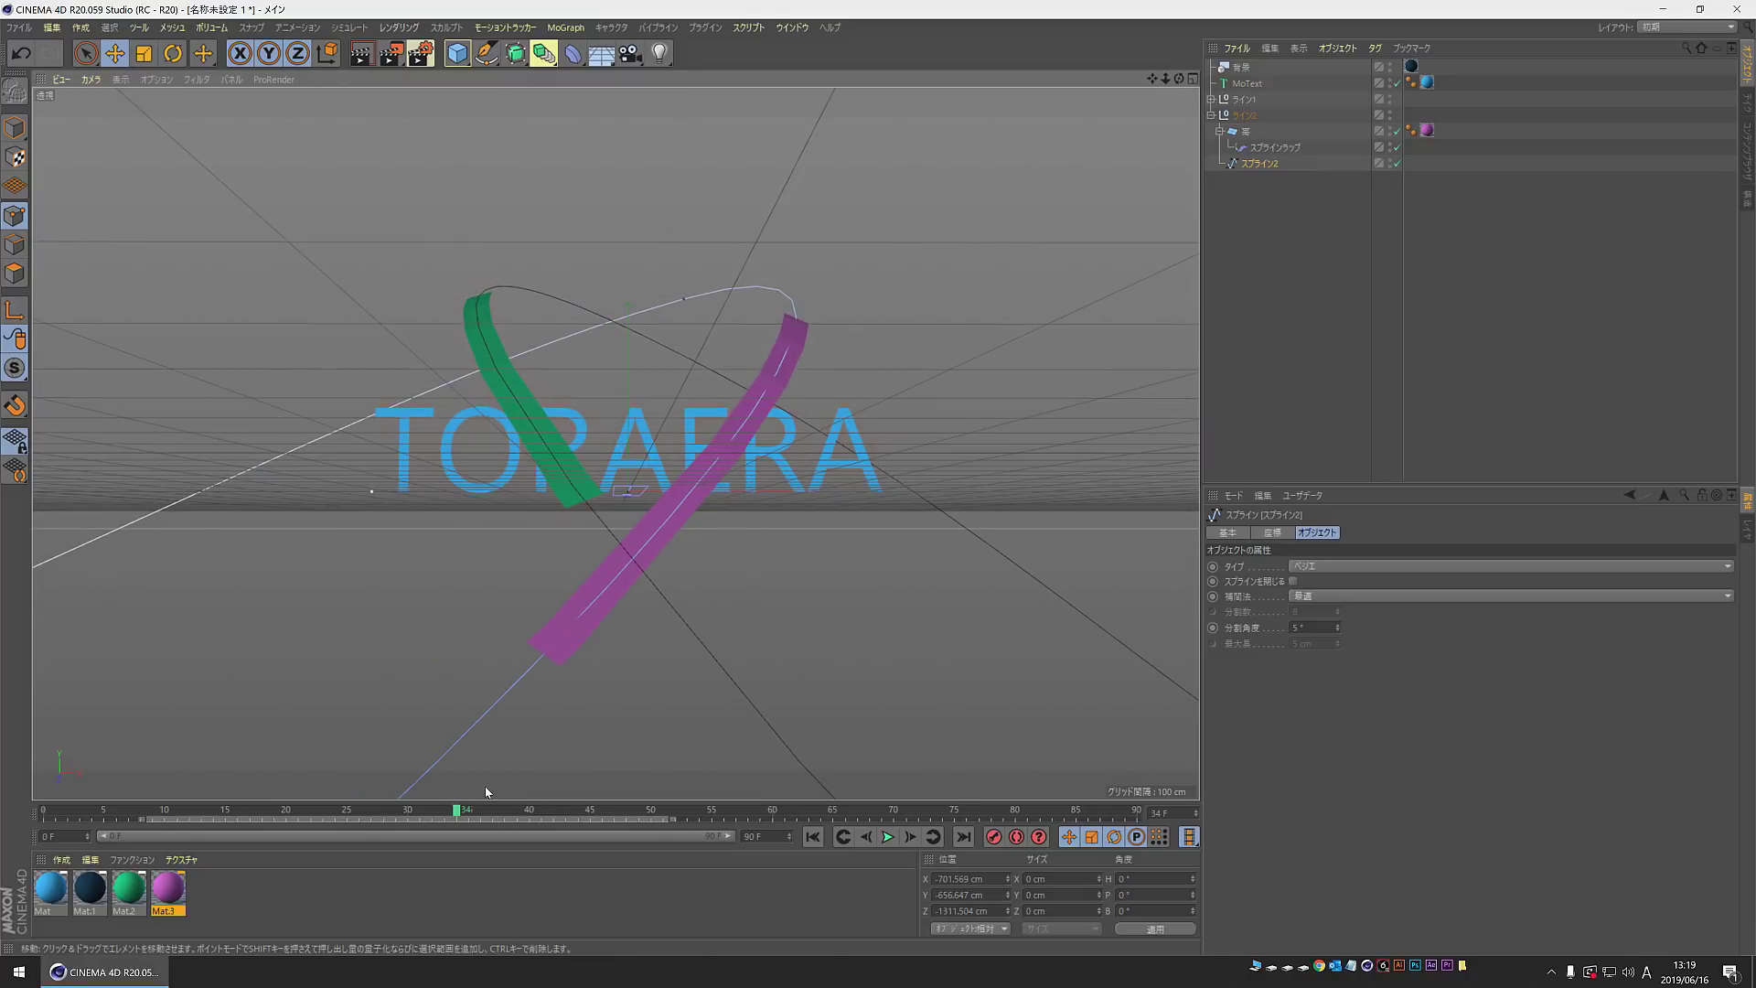
{"action": "left_click_drag", "start_coordinate": [457, 811], "coordinate": [67, 812]}
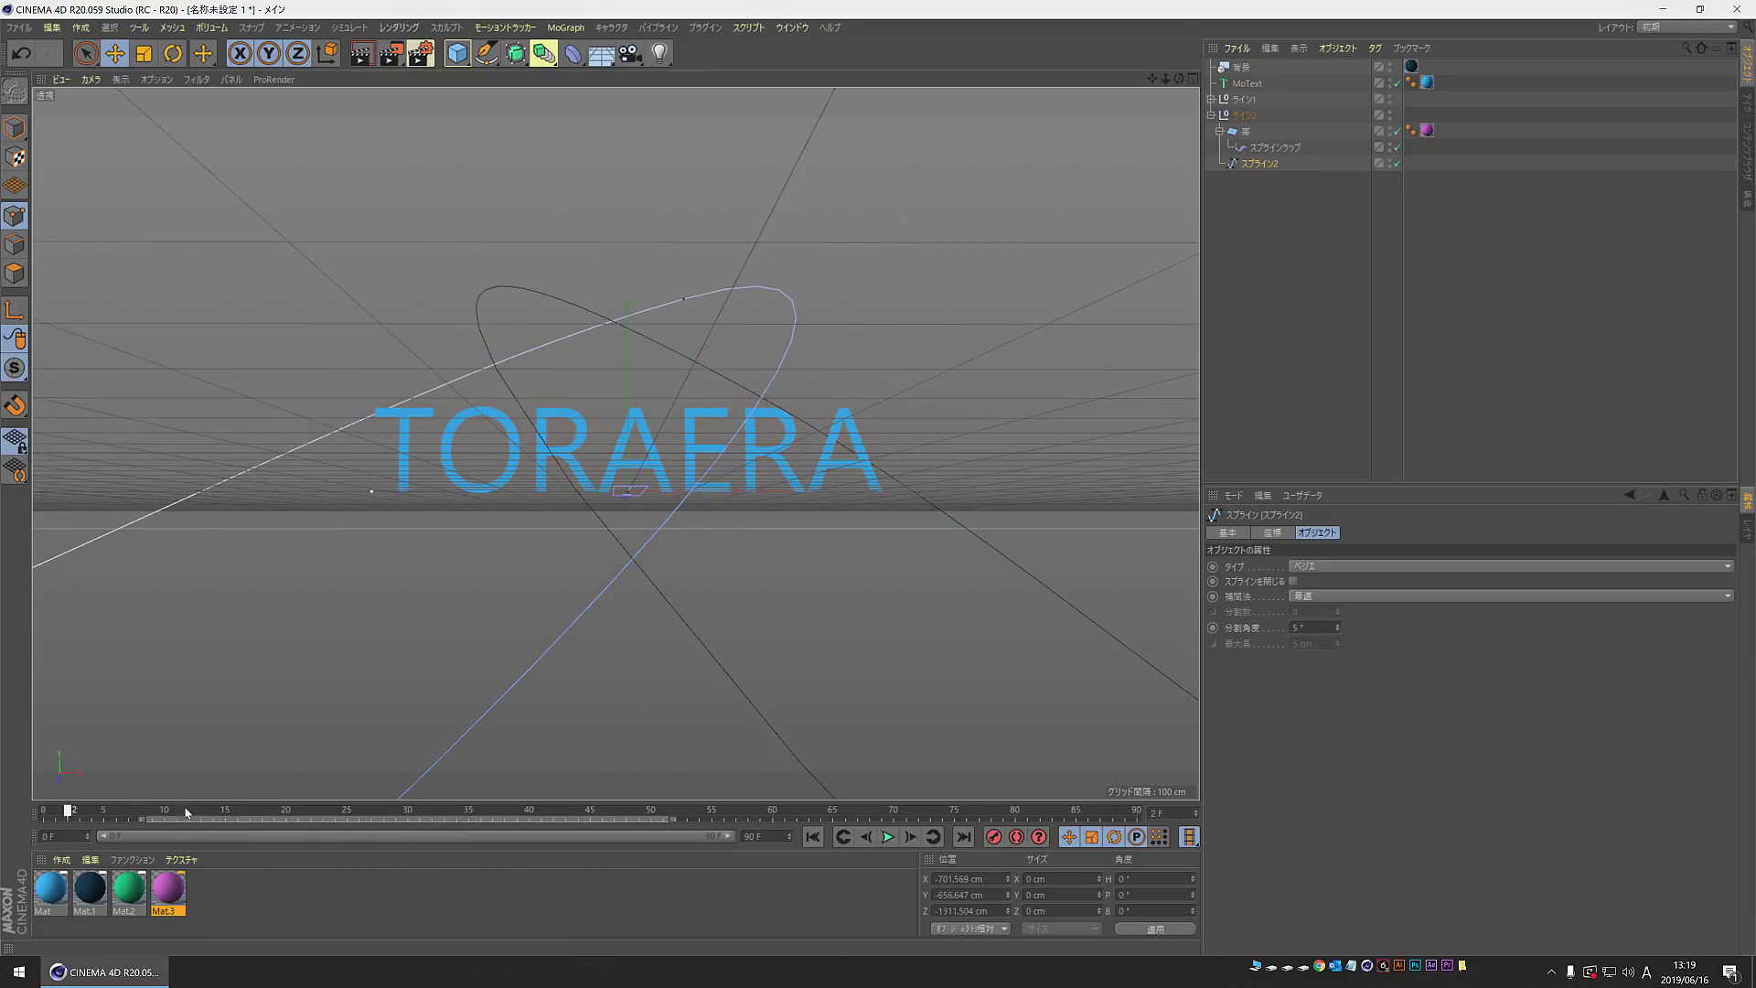
Step: Play the ribbon animation from the start, scrub to about frame 33 and render a preview
{"action": "key", "text": "shift+f"}
{"action": "left_click", "coordinate": [887, 837]}
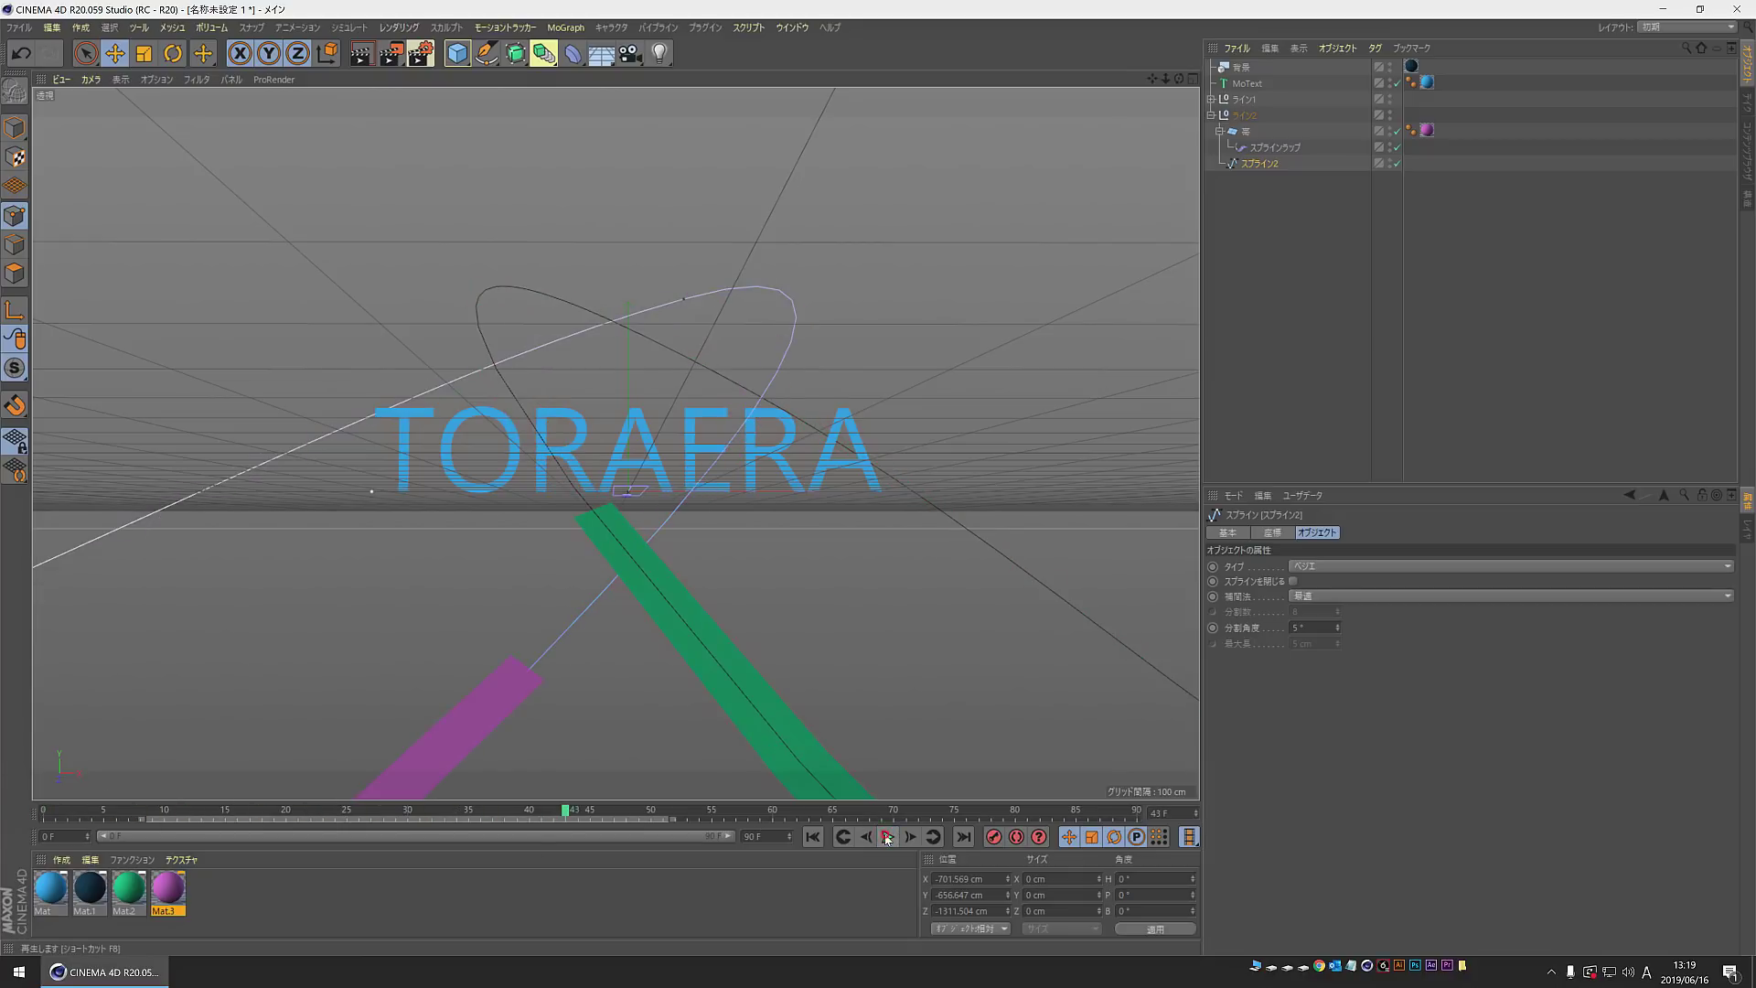
{"action": "left_click_drag", "start_coordinate": [568, 818], "coordinate": [445, 810]}
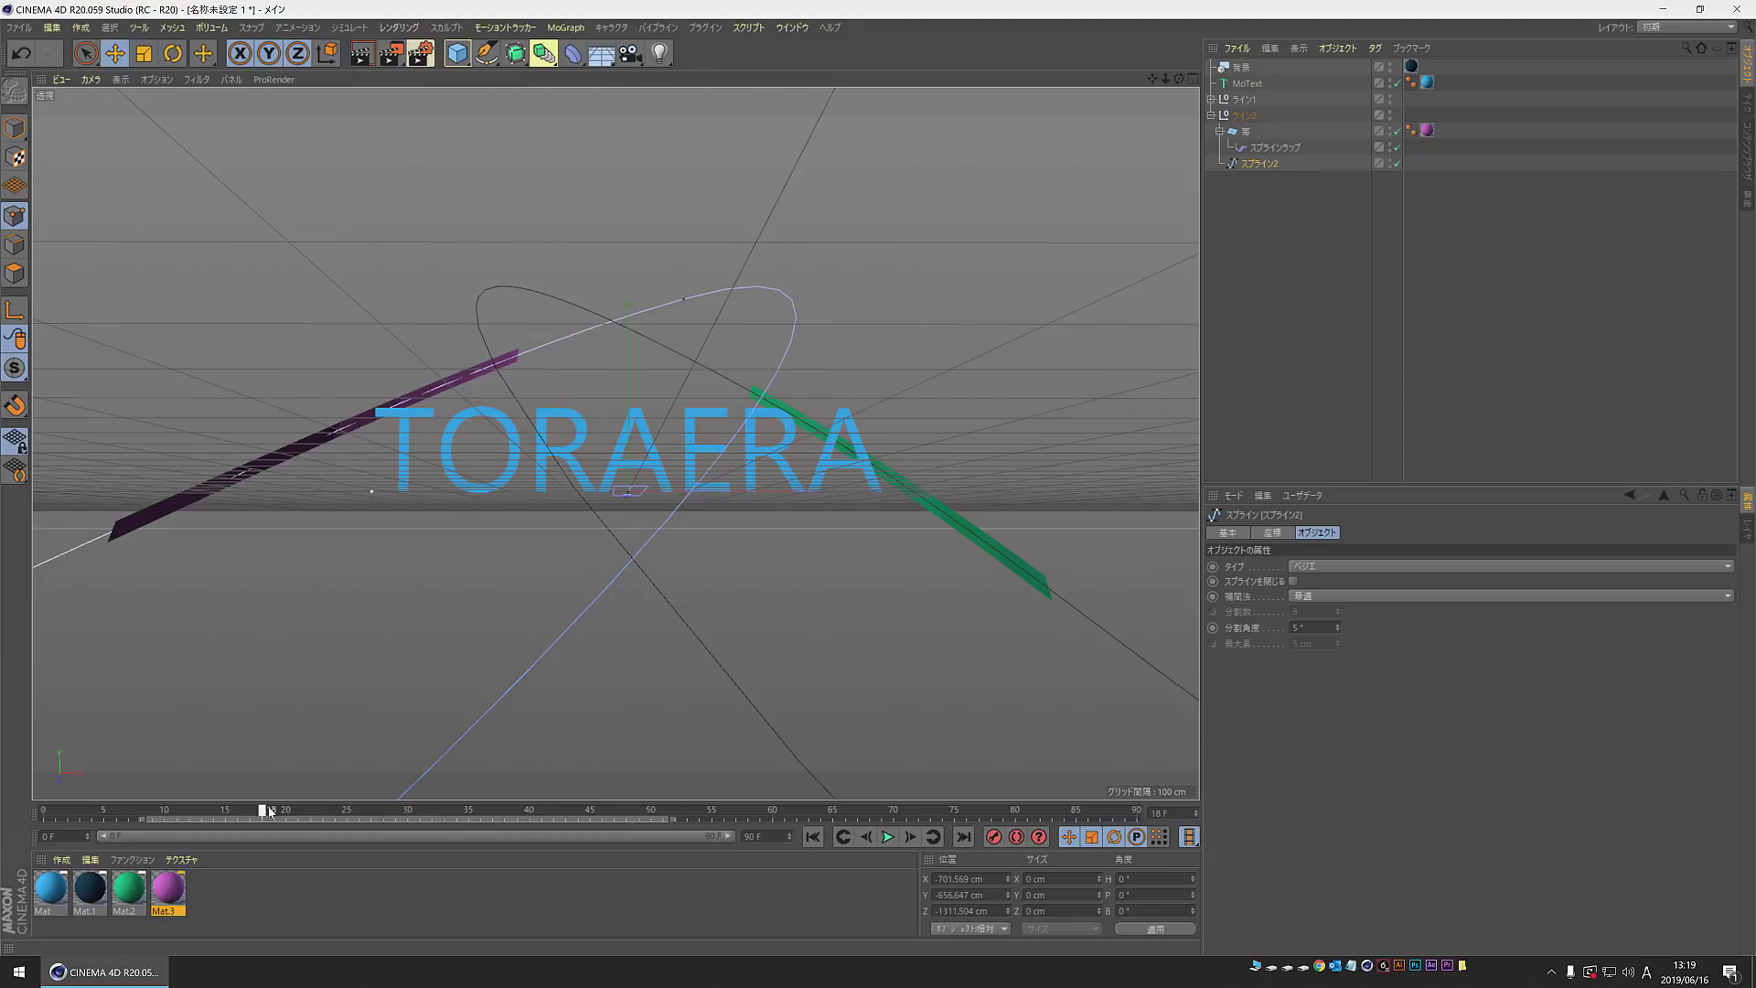
{"action": "left_click", "coordinate": [361, 53]}
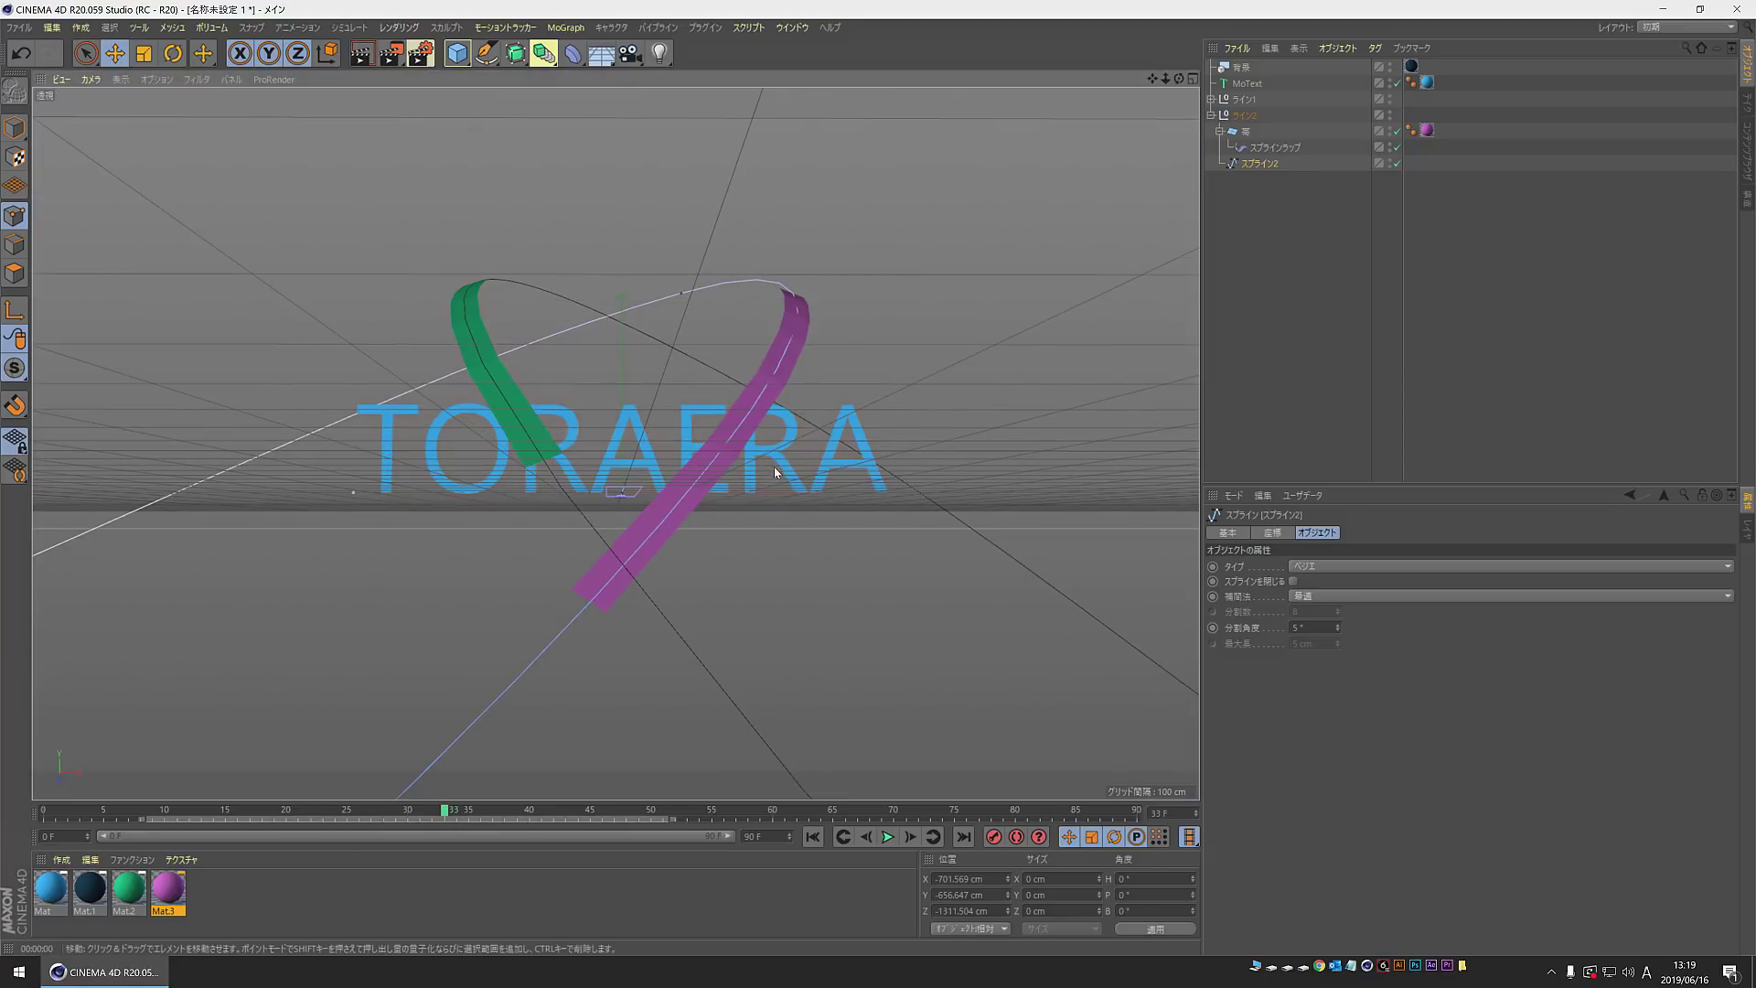
Step: Tilt the view, render again to check the ribbons, then return to the editor view
{"action": "scroll", "coordinate": [594, 420], "scroll_direction": "up", "scroll_amount": 3}
{"action": "scroll", "coordinate": [555, 416], "scroll_direction": "up", "scroll_amount": 3}
{"action": "mouse_move", "coordinate": [555, 416]}
{"action": "left_mouse_down", "text": "alt"}
{"action": "mouse_move", "coordinate": [644, 386]}
{"action": "mouse_move", "coordinate": [611, 414]}
{"action": "left_mouse_up", "text": "alt"}
{"action": "scroll", "coordinate": [644, 386], "scroll_direction": "down", "scroll_amount": 2}
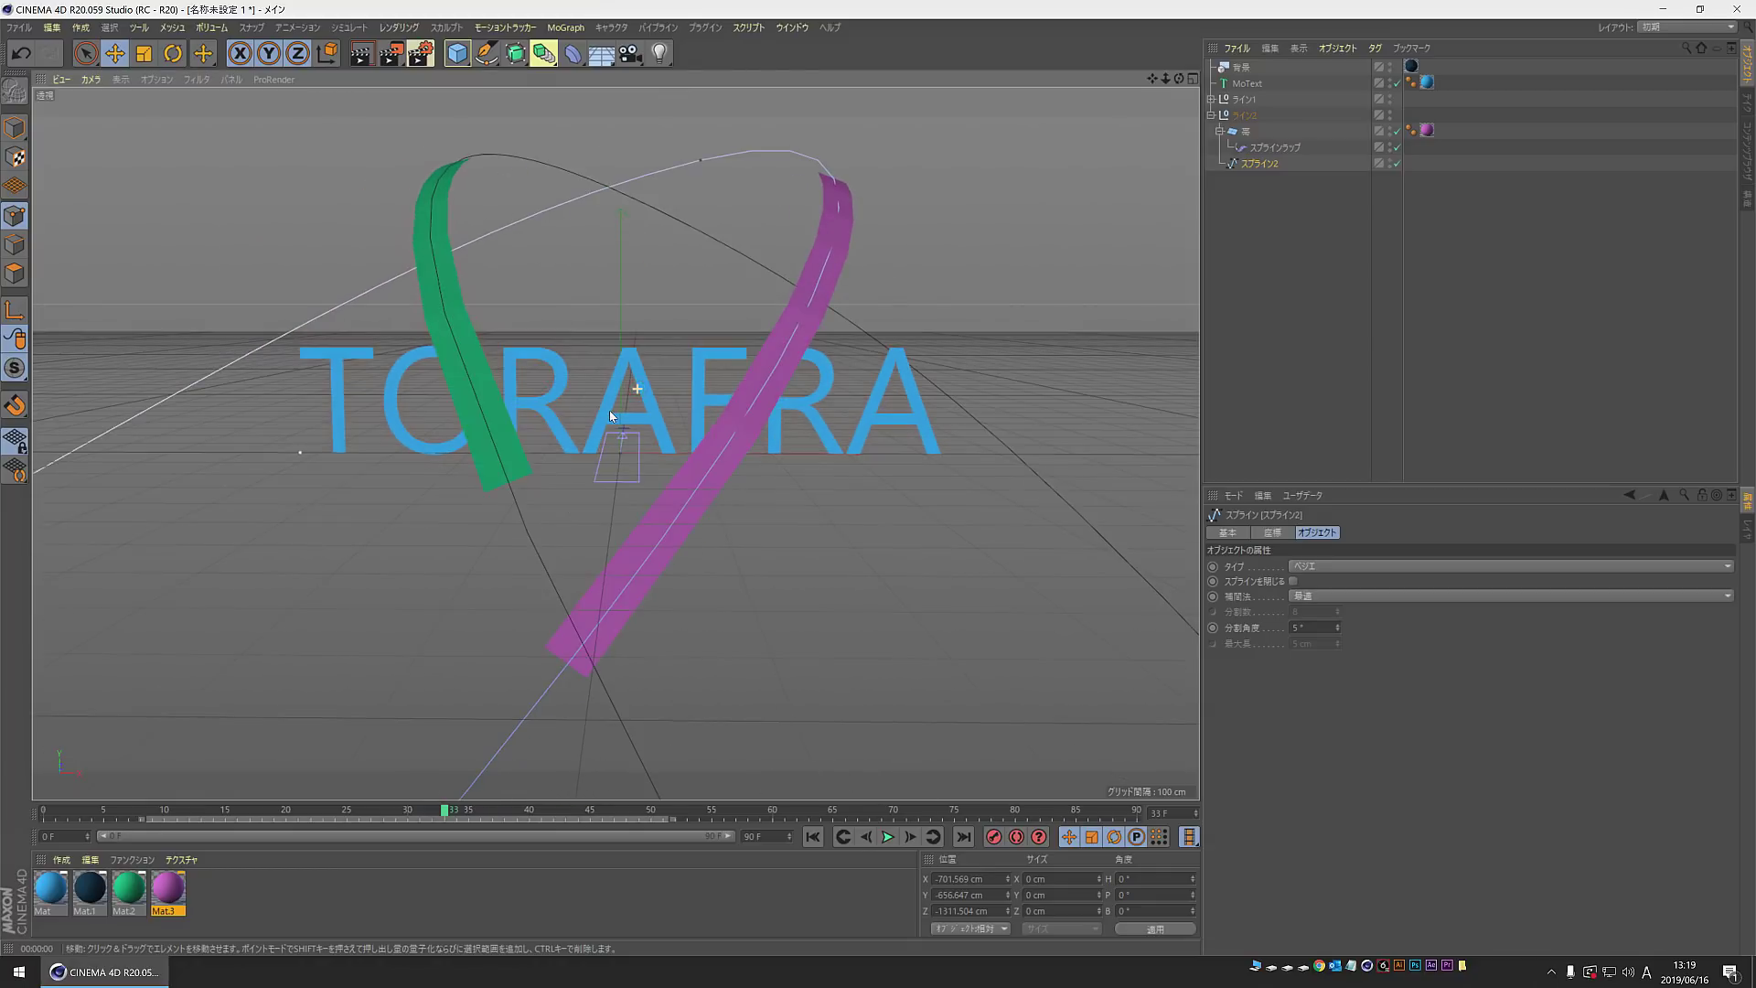
{"action": "left_click", "coordinate": [362, 56]}
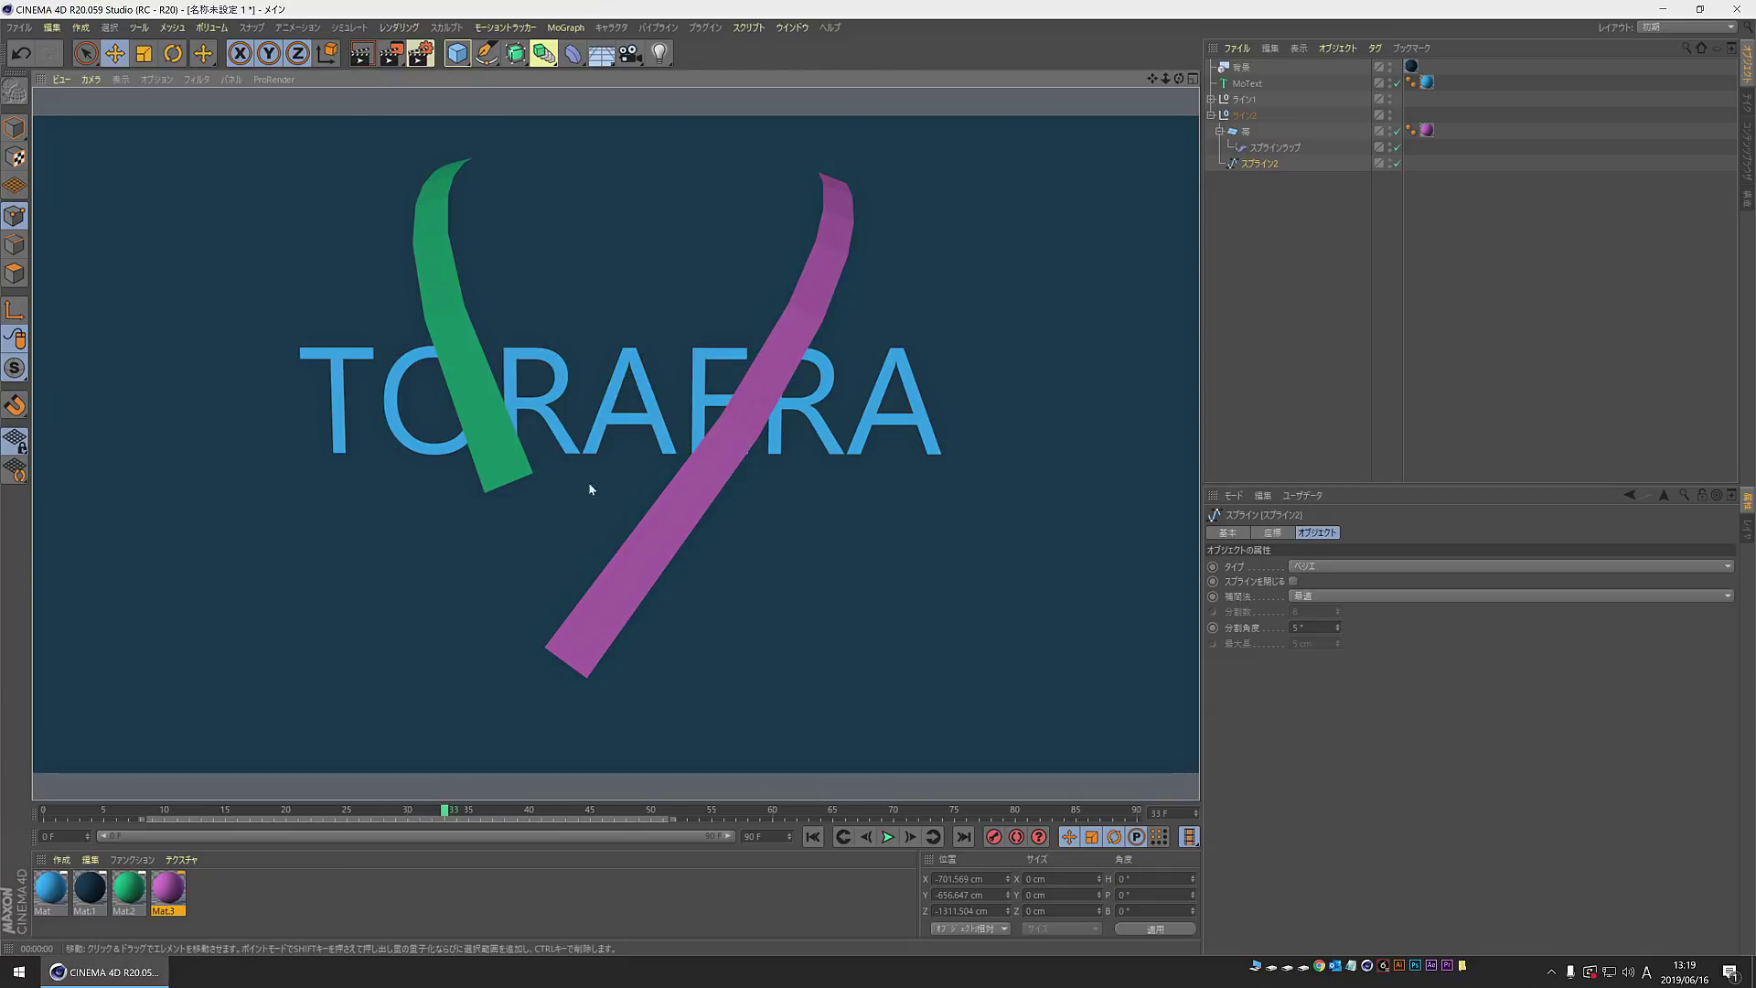
{"action": "left_click", "coordinate": [935, 497]}
Step: Zoom out to a wider angle and select a spline point to adjust
{"action": "scroll", "coordinate": [591, 555], "scroll_direction": "down", "scroll_amount": 3}
{"action": "scroll", "coordinate": [595, 549], "scroll_direction": "down", "scroll_amount": 2}
{"action": "mouse_move", "coordinate": [431, 635]}
{"action": "left_mouse_down", "text": "alt"}
{"action": "mouse_move", "coordinate": [498, 607]}
{"action": "mouse_move", "coordinate": [457, 621]}
{"action": "mouse_move", "coordinate": [490, 675]}
{"action": "left_mouse_up", "text": "alt"}
{"action": "left_click", "coordinate": [532, 622]}
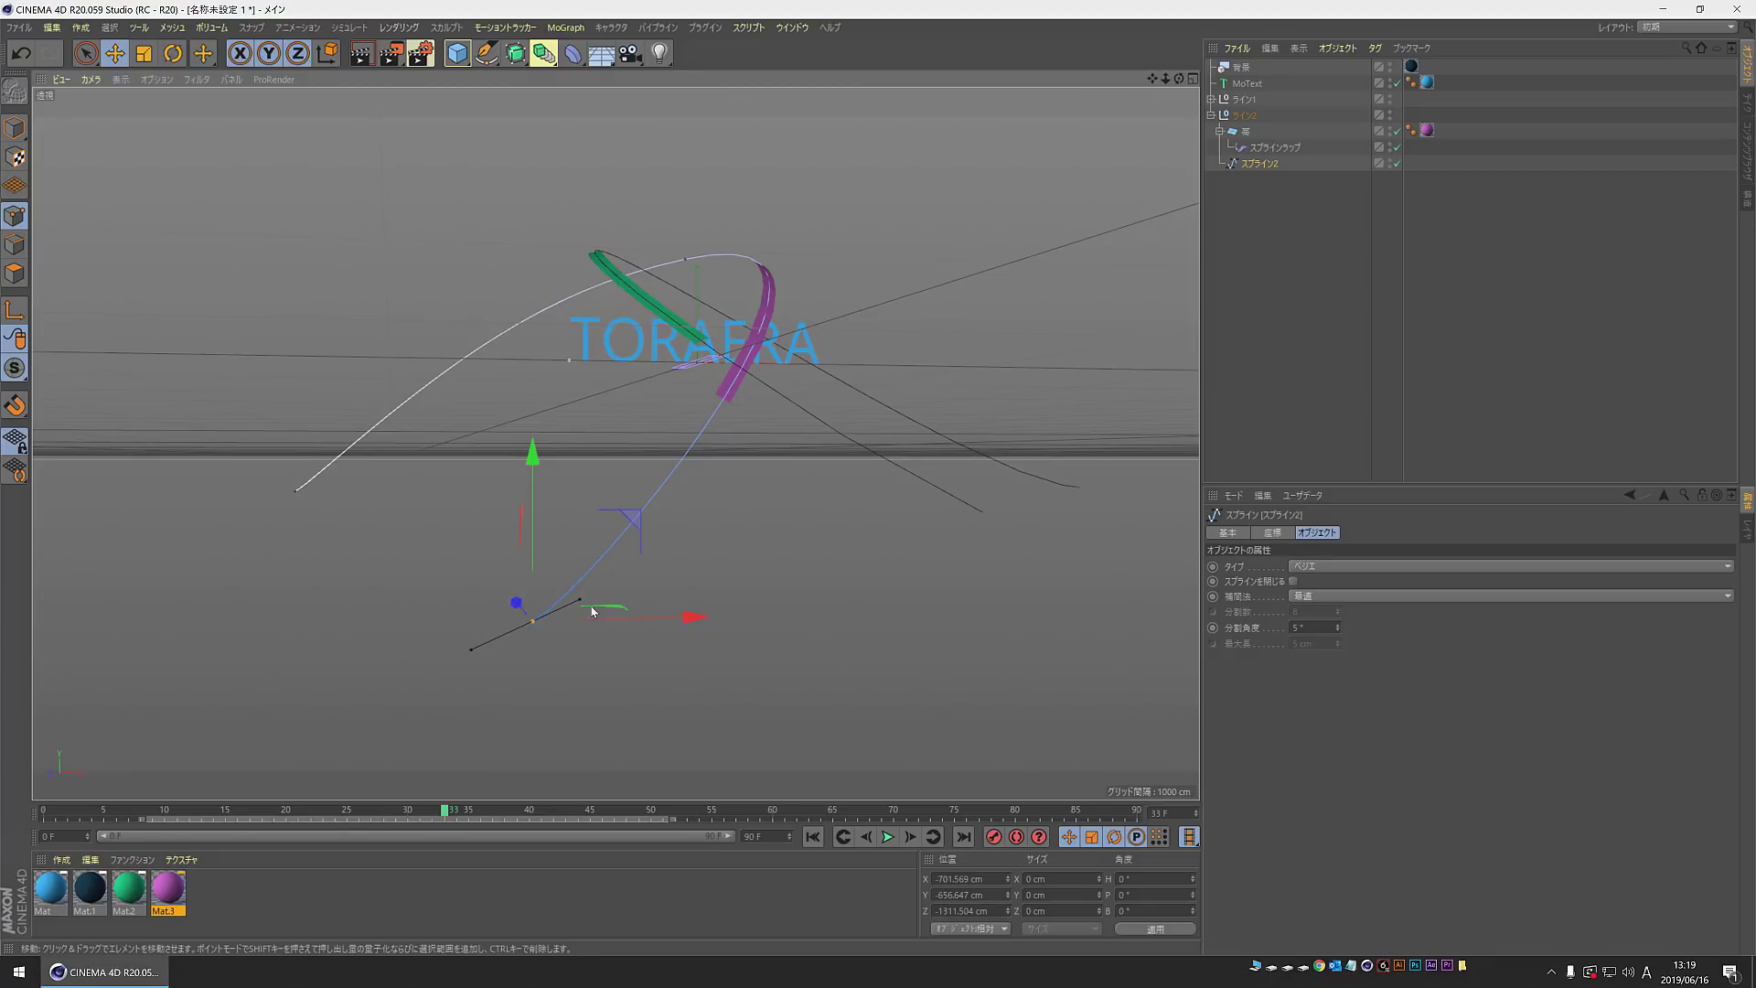
Step: Lengthen the selected point's tangent to reshape the magenta ribbon
{"action": "mouse_move", "coordinate": [579, 604]}
{"action": "left_mouse_down"}
{"action": "mouse_move", "coordinate": [606, 608]}
{"action": "mouse_move", "coordinate": [494, 651]}
{"action": "left_mouse_up"}
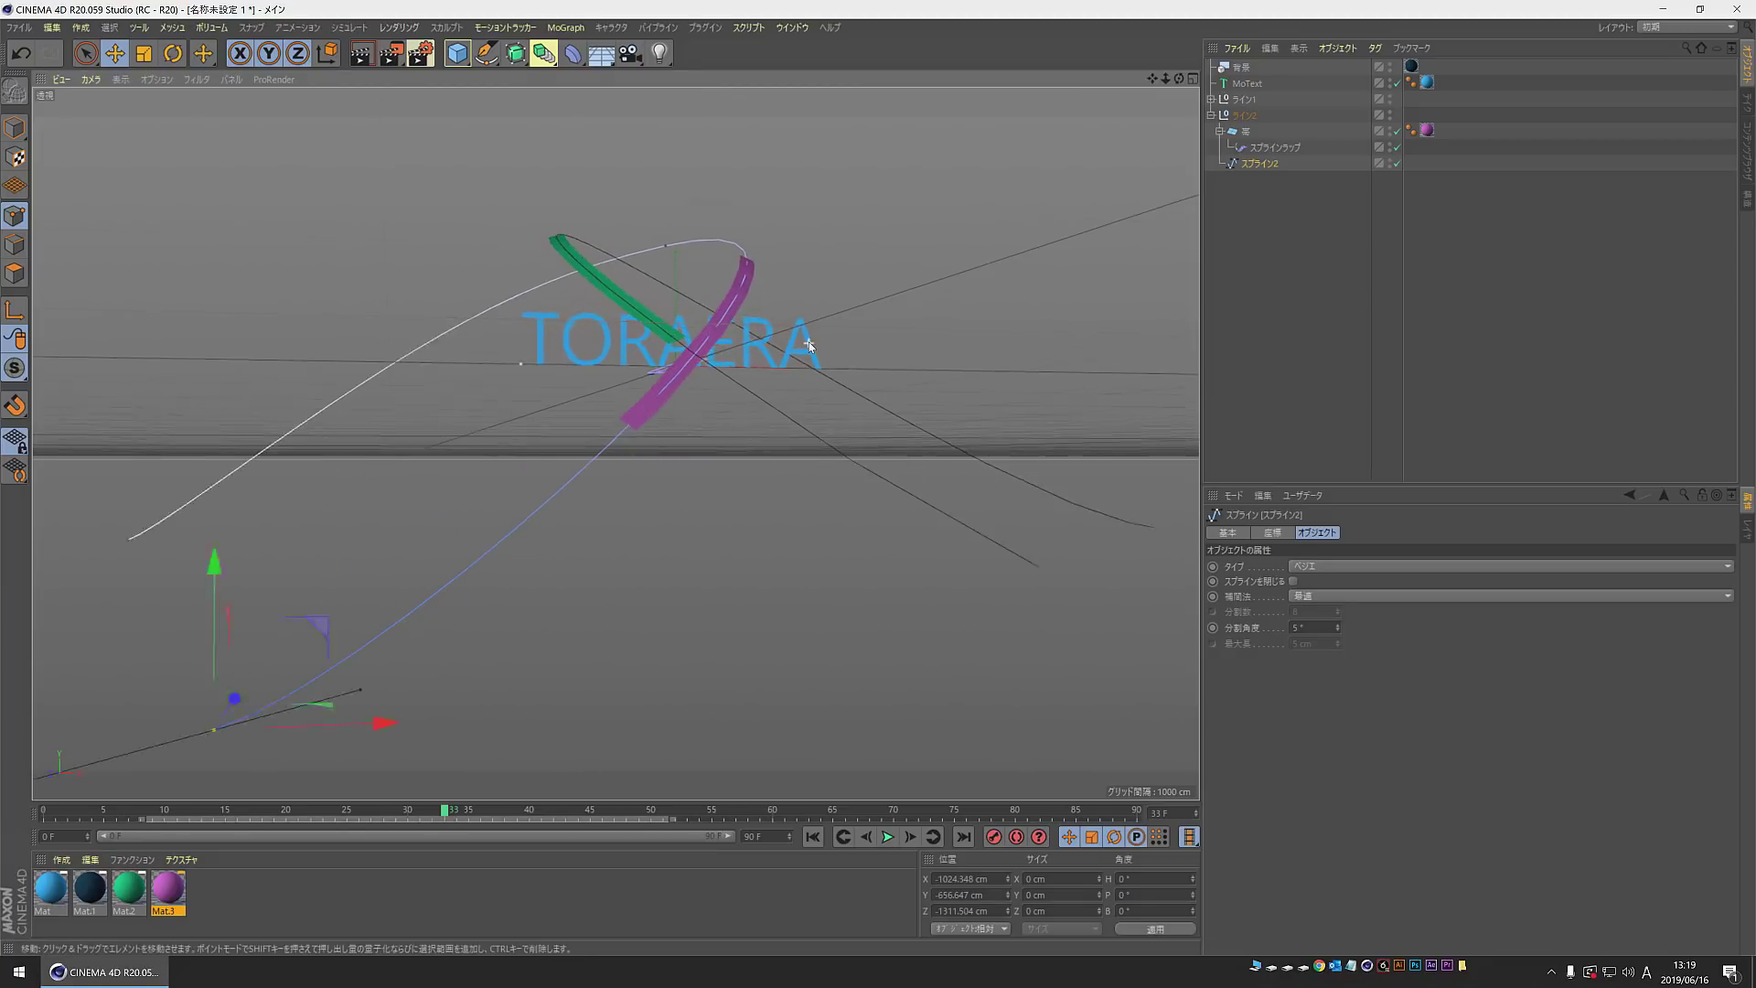
{"action": "scroll", "coordinate": [713, 411], "scroll_direction": "up", "scroll_amount": 5}
{"action": "scroll", "coordinate": [713, 412], "scroll_direction": "up", "scroll_amount": 1}
{"action": "scroll", "coordinate": [714, 412], "scroll_direction": "up", "scroll_amount": 2}
{"action": "scroll", "coordinate": [709, 413], "scroll_direction": "up", "scroll_amount": 4}
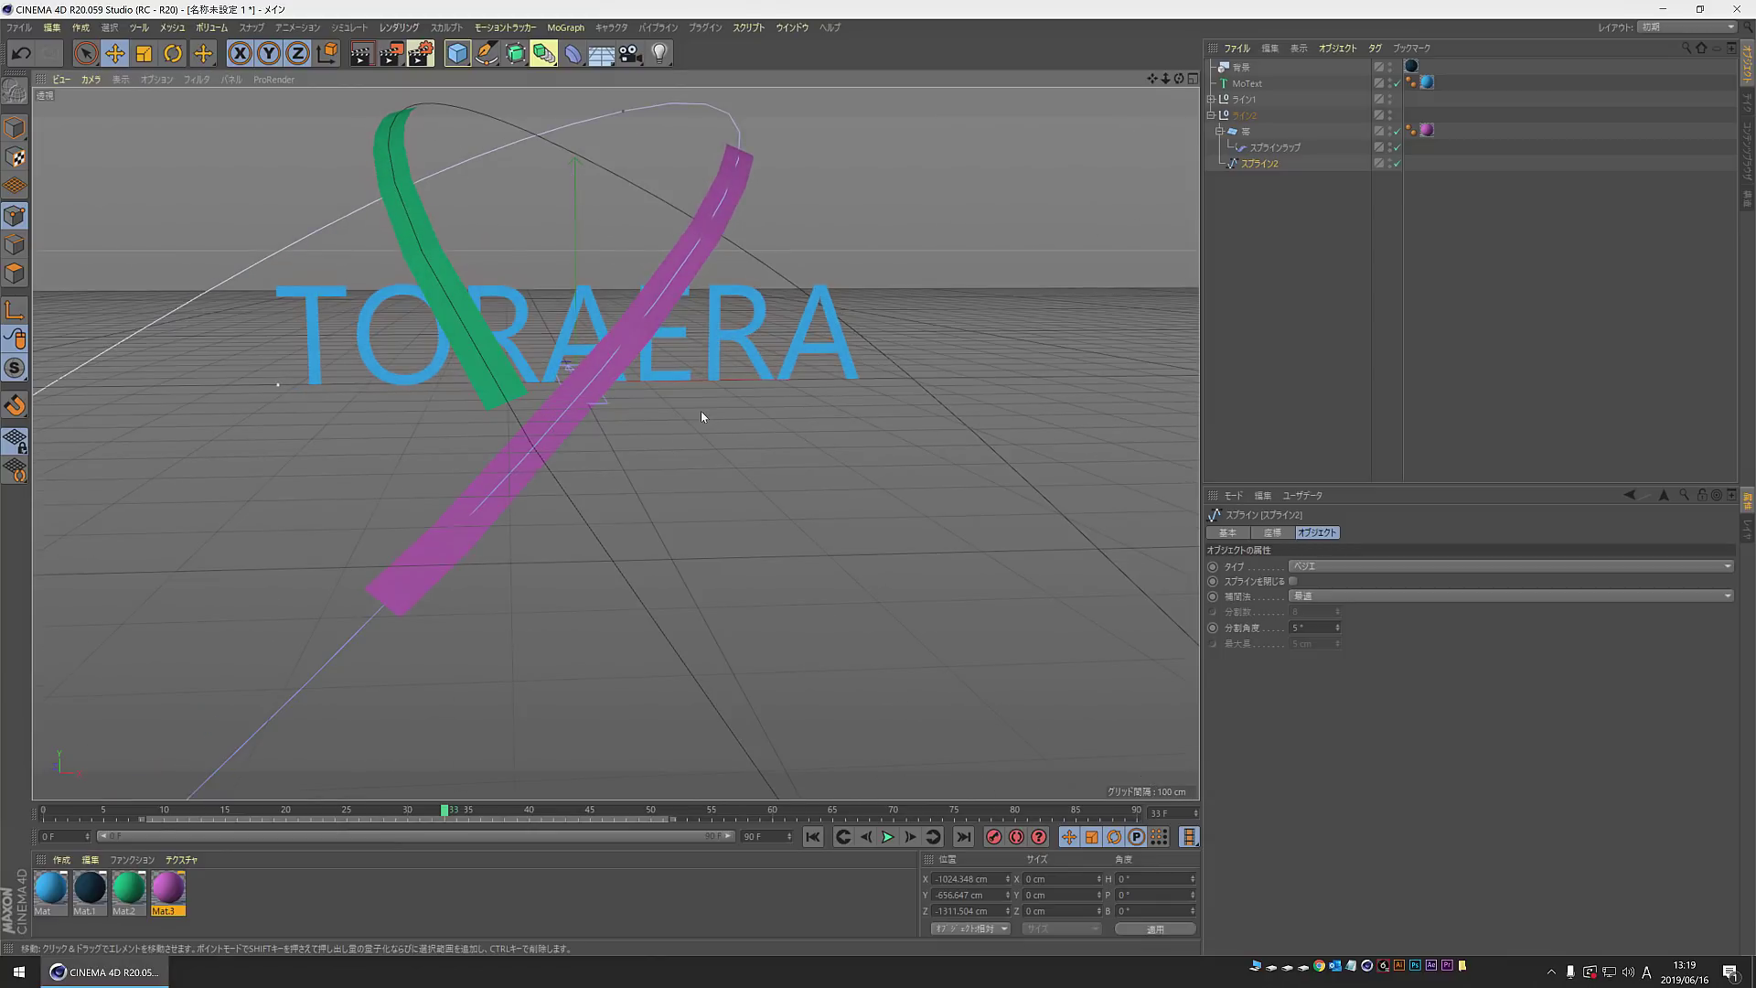
Step: Frame another spline point, move it left along X and smooth its tangent
{"action": "left_click", "coordinate": [620, 111]}
{"action": "key", "text": "s"}
{"action": "scroll", "coordinate": [864, 256], "scroll_direction": "down", "scroll_amount": 1}
{"action": "scroll", "coordinate": [976, 183], "scroll_direction": "down", "scroll_amount": 3}
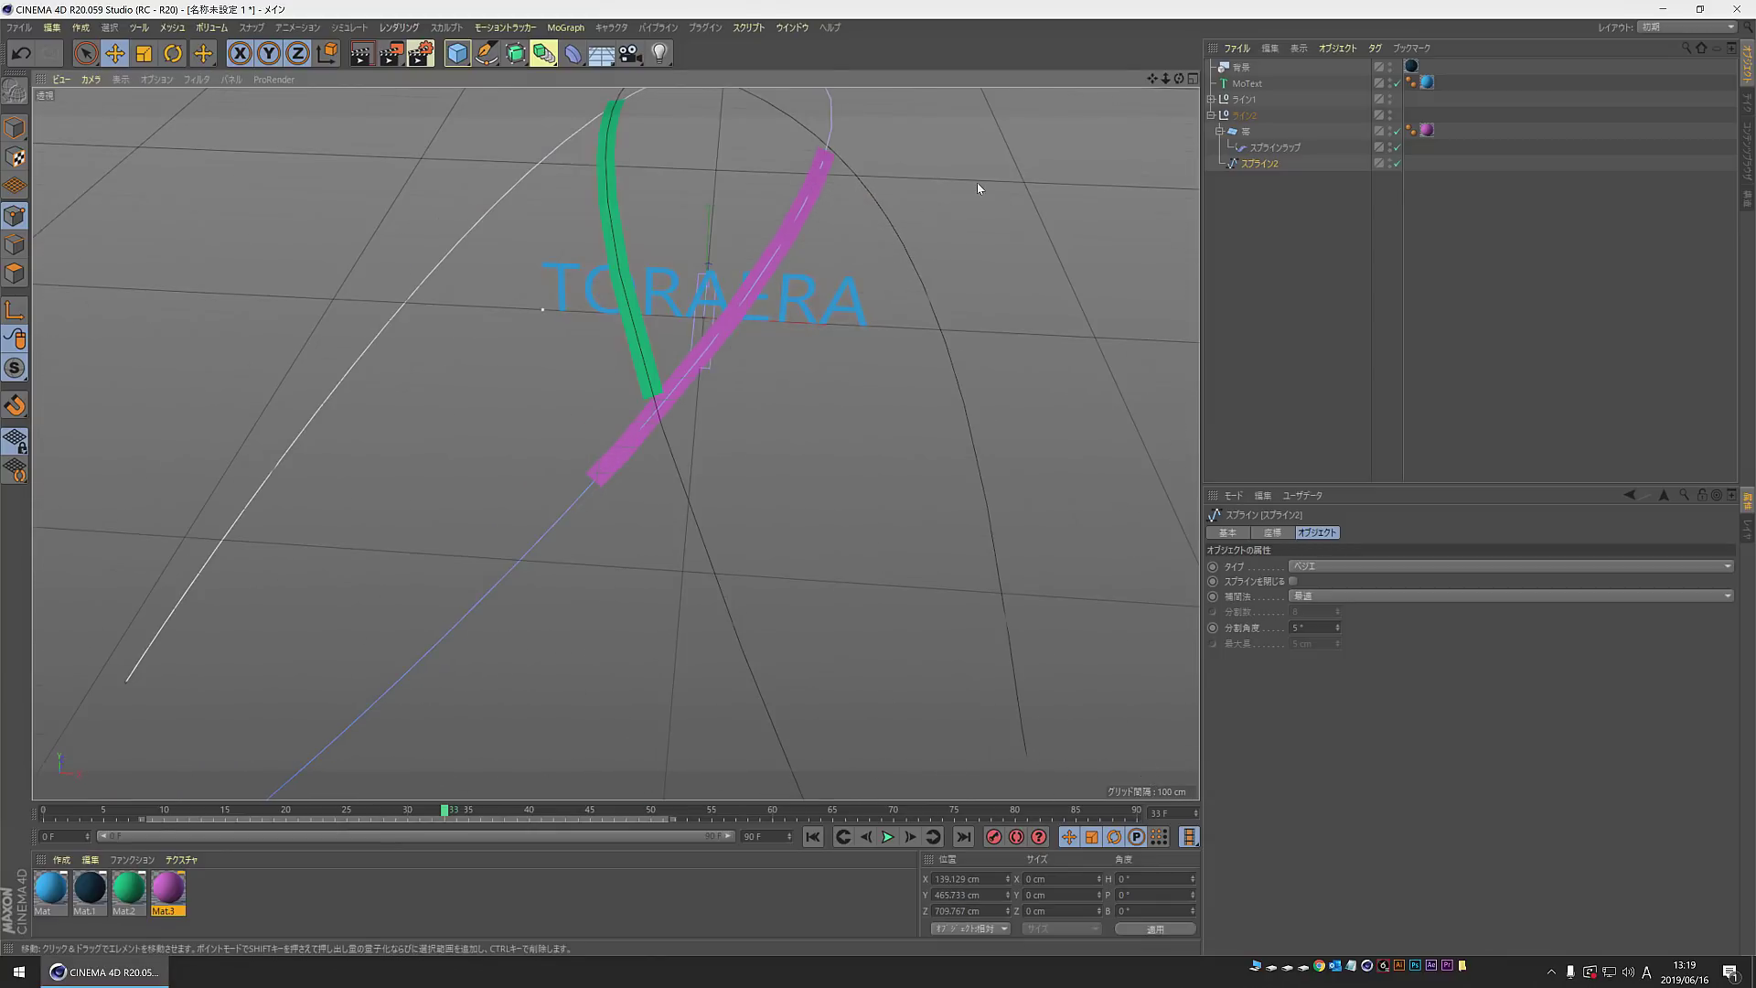
{"action": "scroll", "coordinate": [885, 329], "scroll_direction": "down", "scroll_amount": 3}
{"action": "left_click_drag", "start_coordinate": [897, 290], "coordinate": [871, 335]}
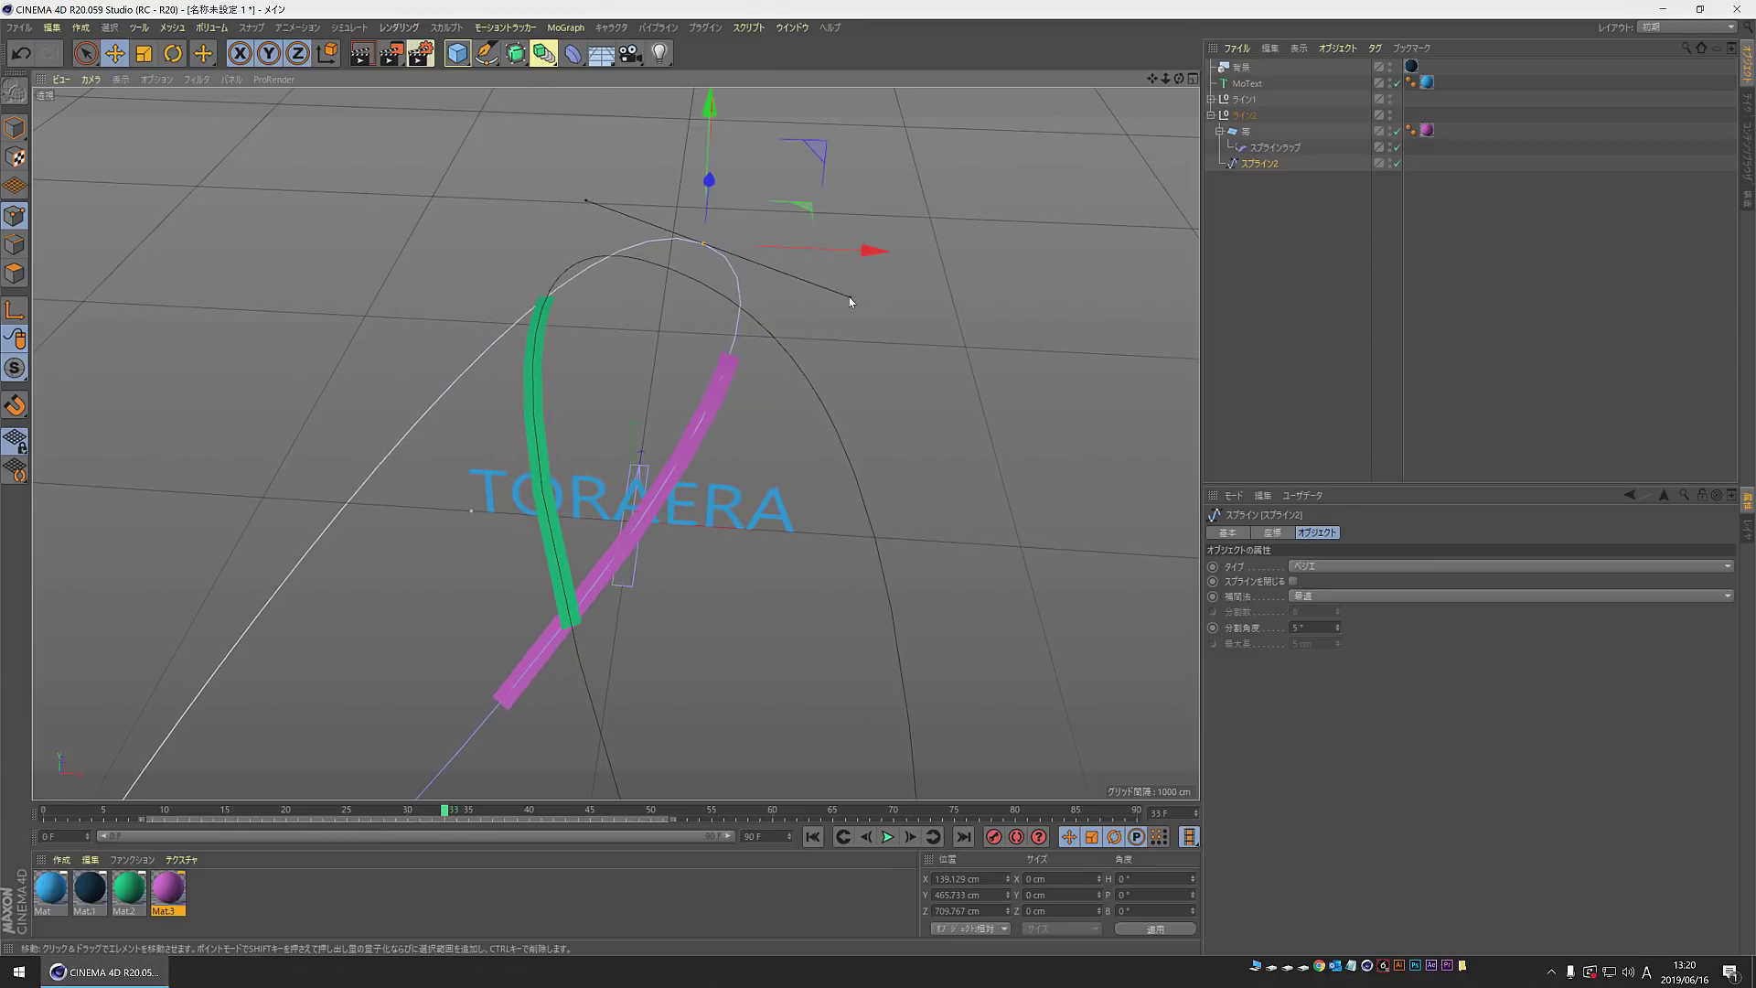
{"action": "left_click_drag", "start_coordinate": [843, 267], "coordinate": [766, 318]}
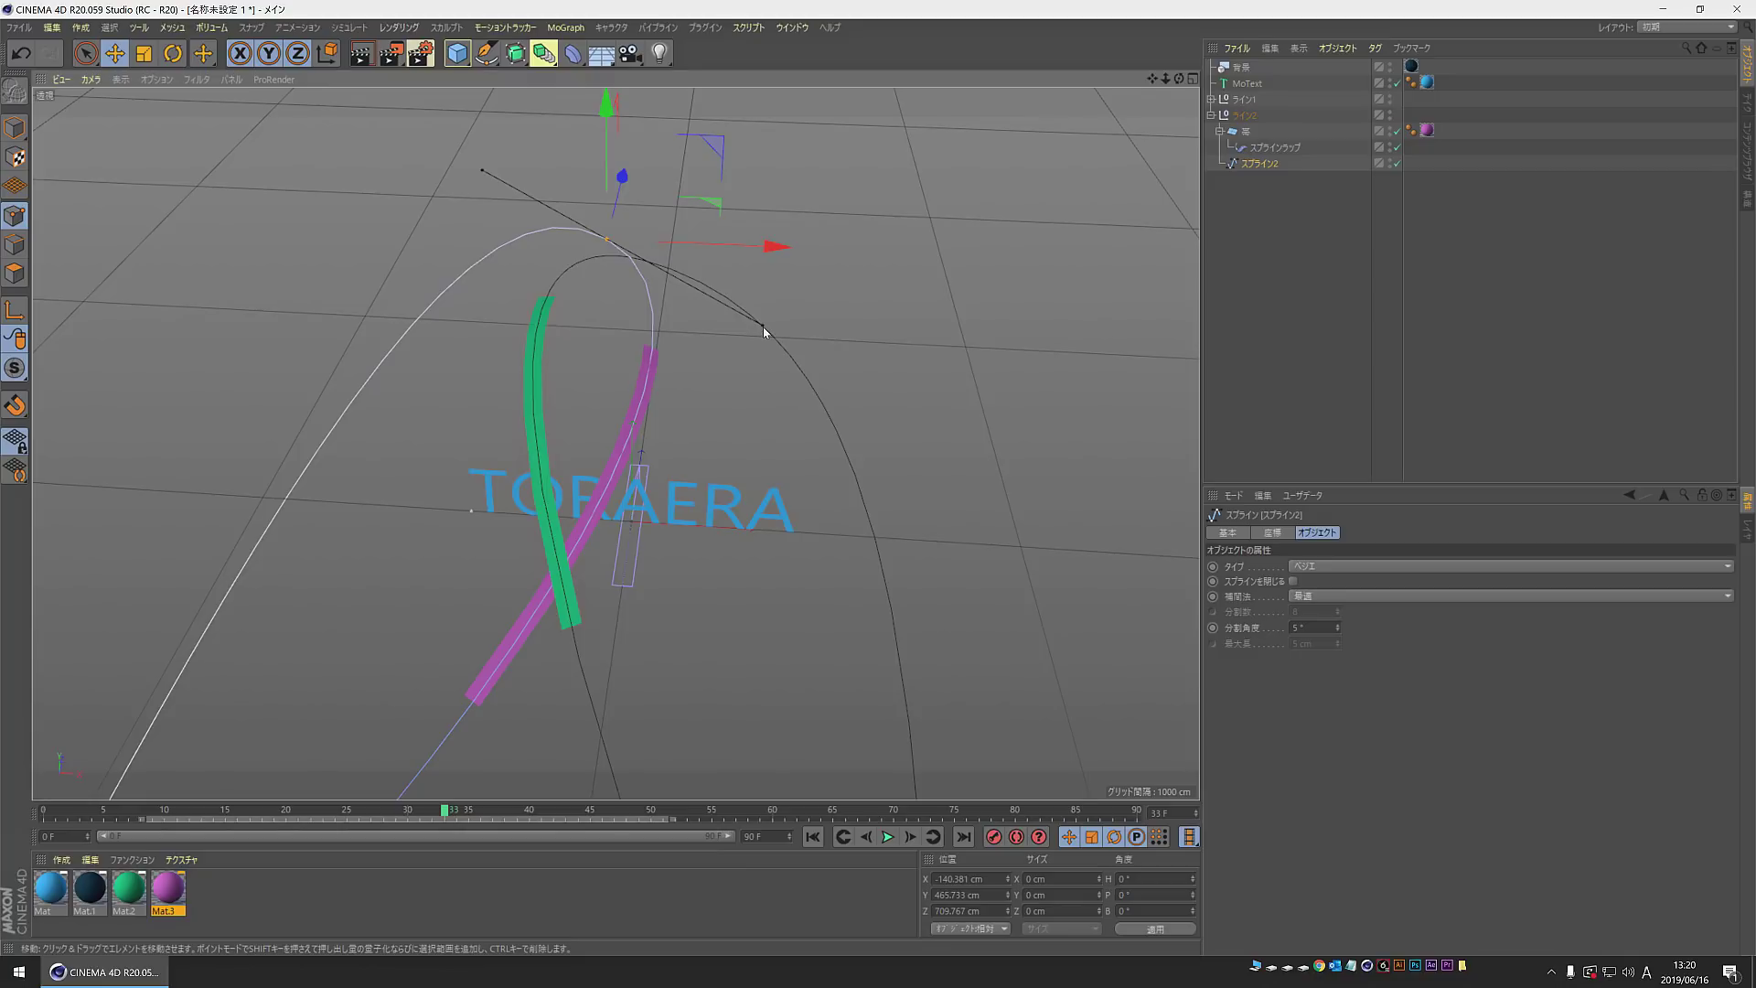
{"action": "left_click_drag", "start_coordinate": [764, 329], "coordinate": [829, 327]}
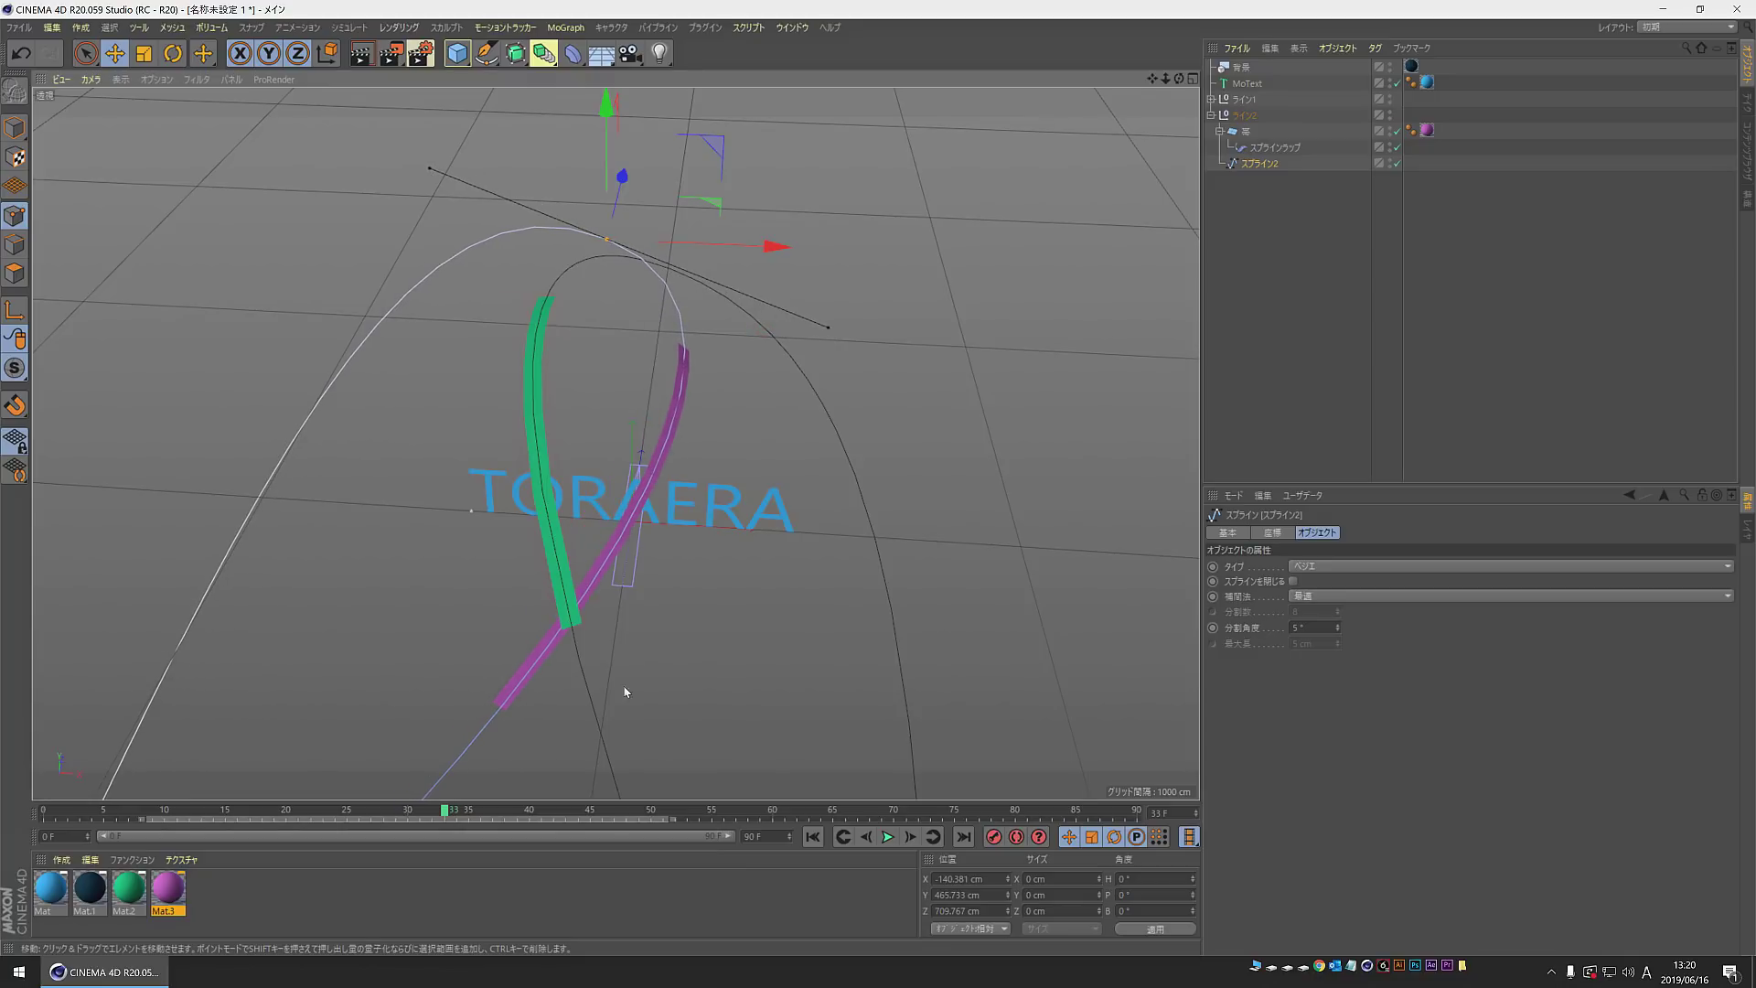
Step: Render to check, then shift the purple ribbon's spline point sideways and raise it
{"action": "left_click_drag", "start_coordinate": [625, 692], "coordinate": [666, 615], "text": "alt"}
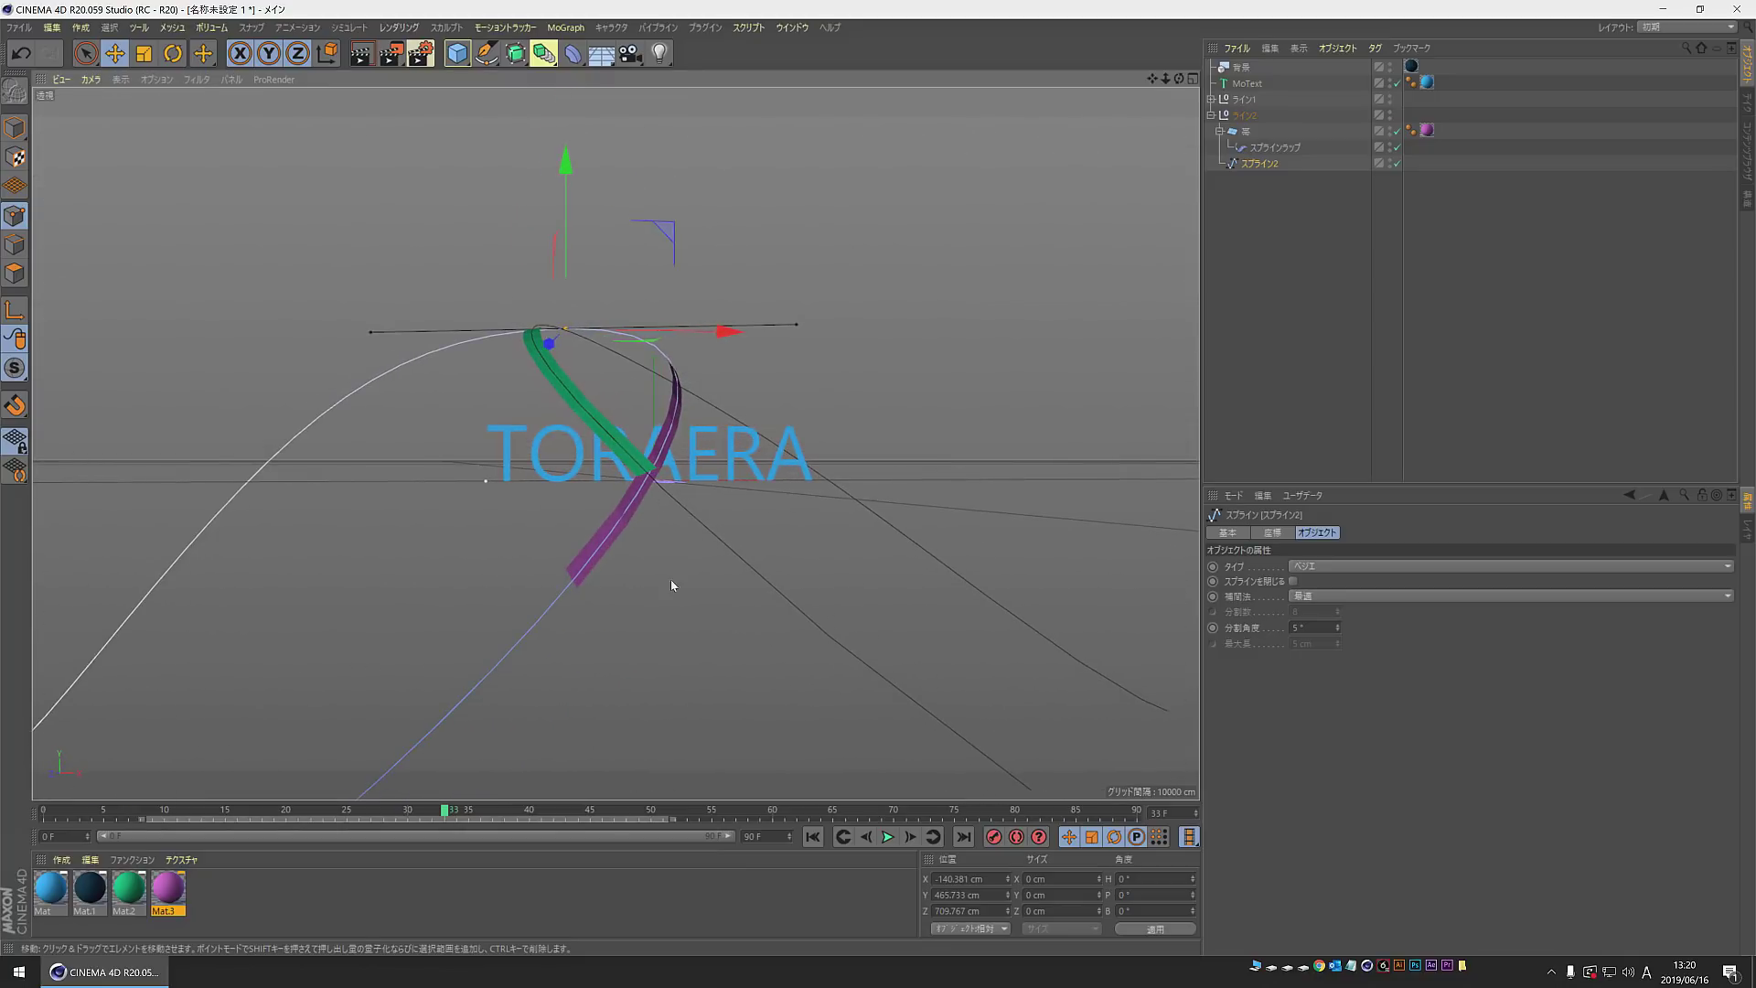
{"action": "scroll", "coordinate": [695, 558], "scroll_direction": "up", "scroll_amount": 2}
{"action": "scroll", "coordinate": [763, 492], "scroll_direction": "up", "scroll_amount": 2}
{"action": "scroll", "coordinate": [755, 476], "scroll_direction": "up", "scroll_amount": 3}
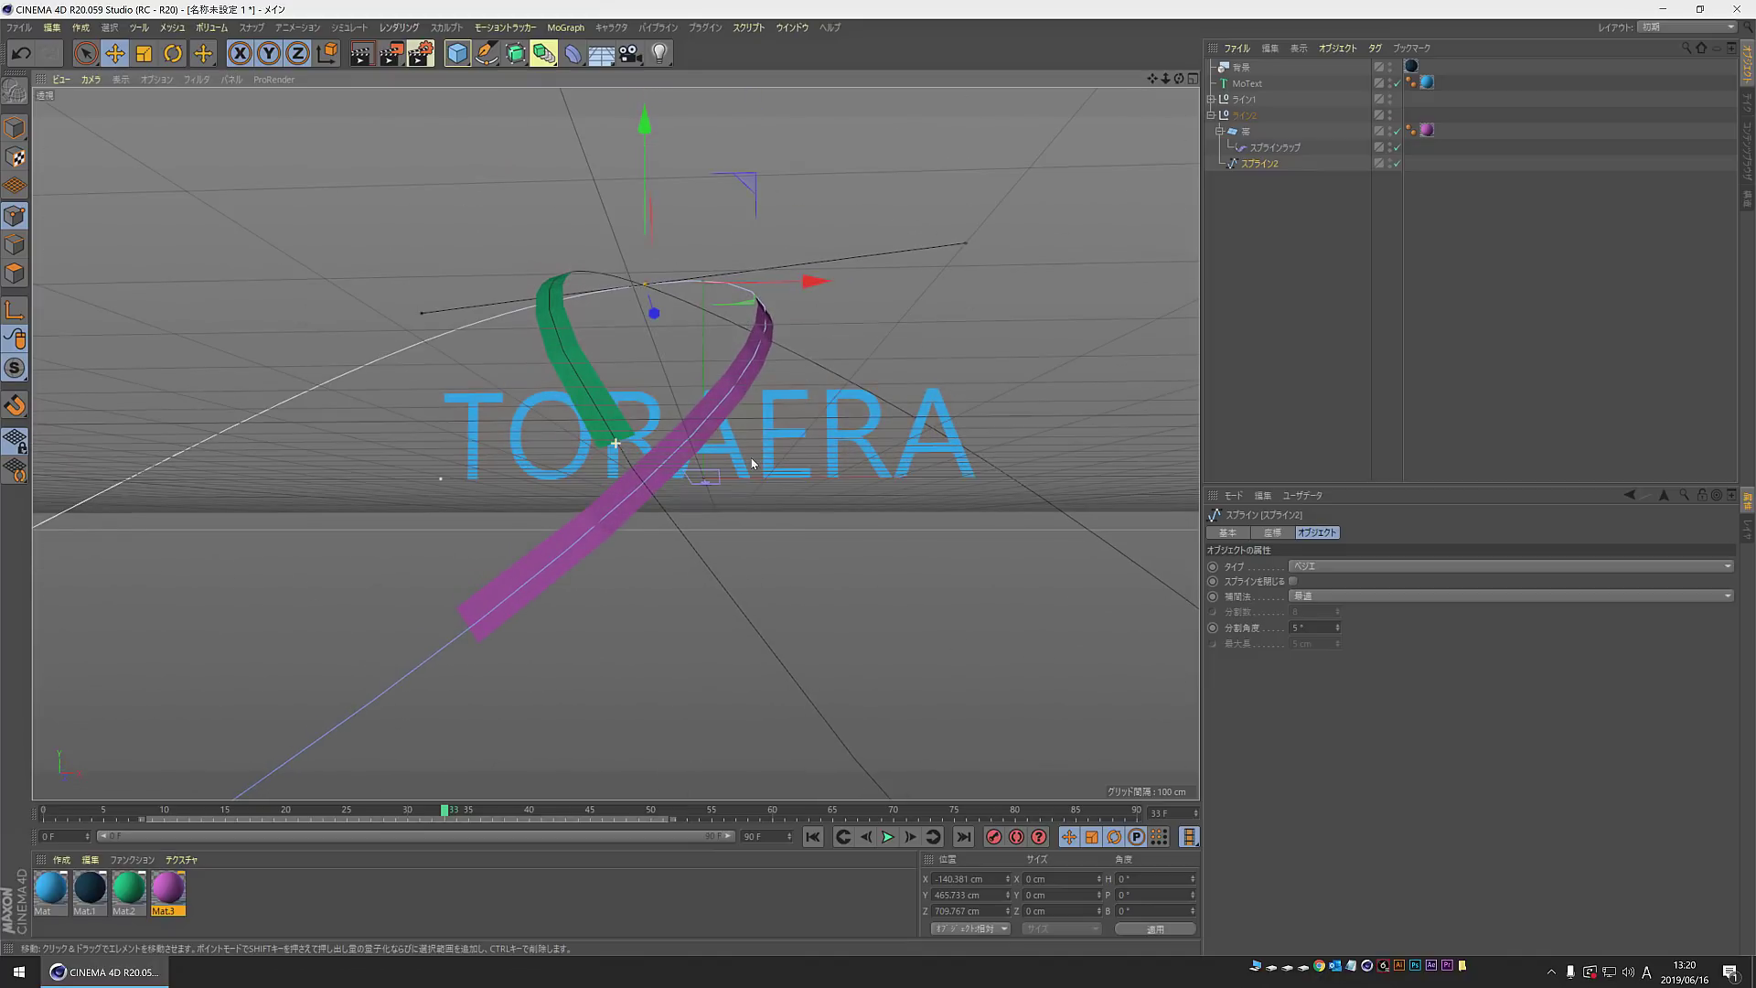
{"action": "left_click", "coordinate": [362, 58]}
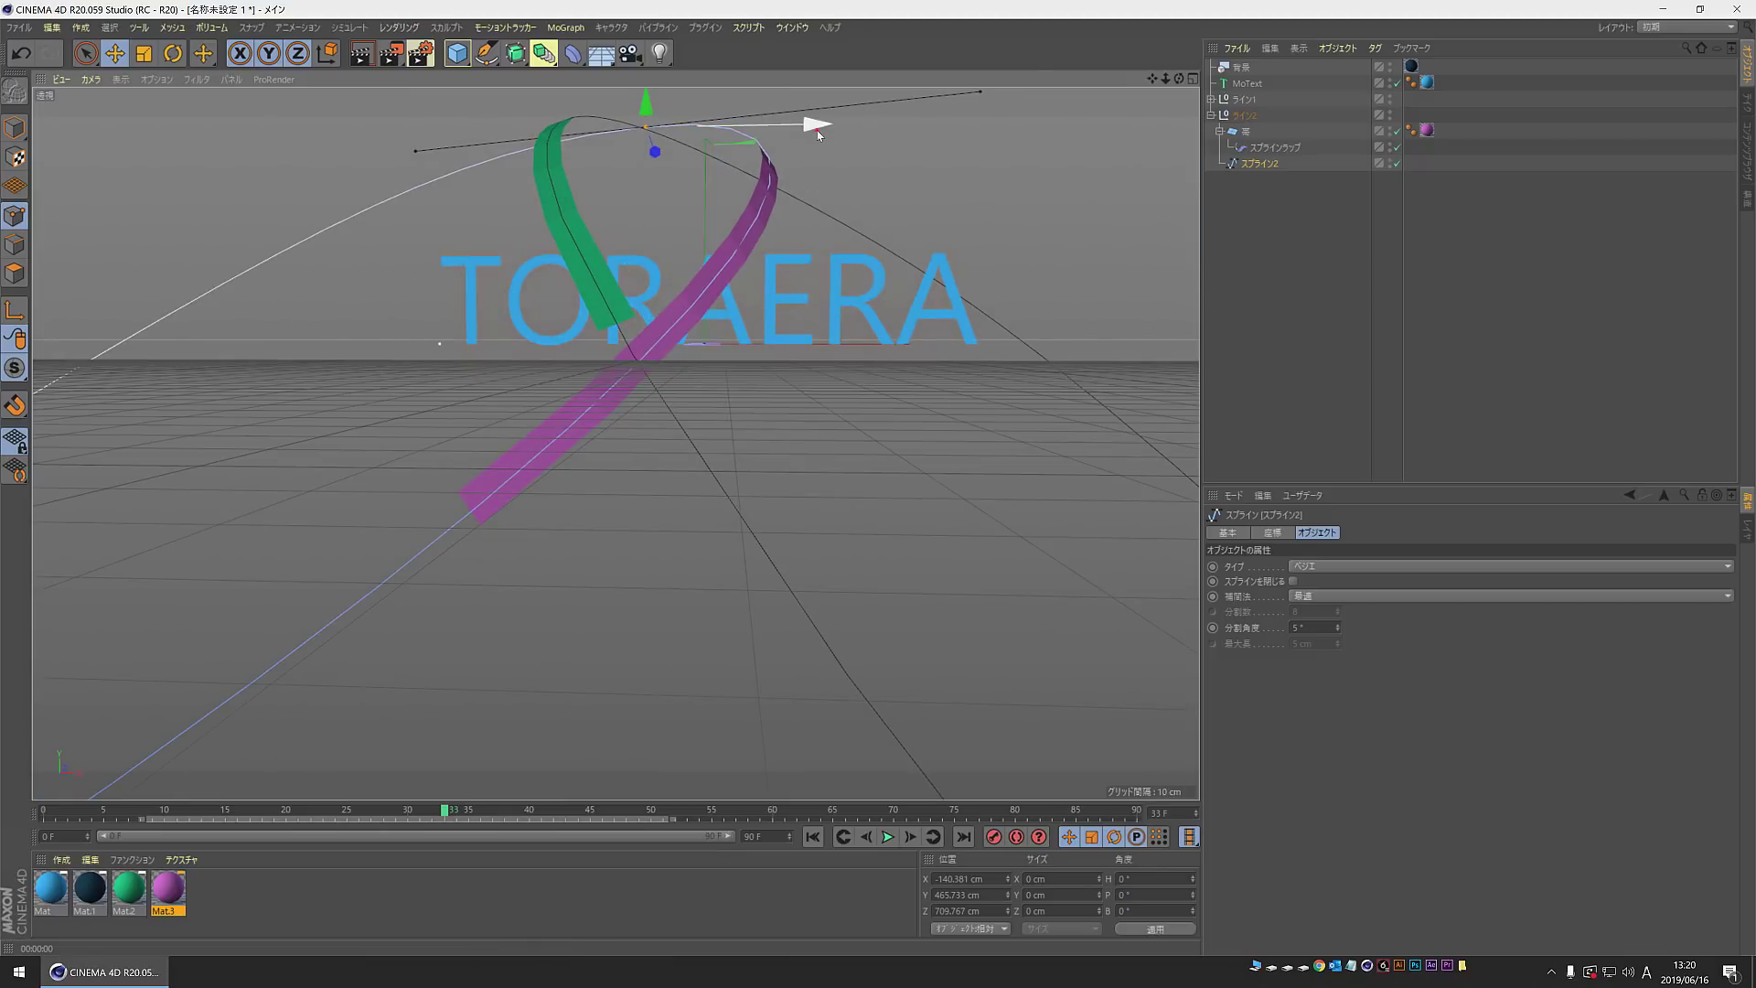
{"action": "left_click_drag", "start_coordinate": [851, 125], "coordinate": [925, 130]}
{"action": "left_click_drag", "start_coordinate": [746, 109], "coordinate": [746, 74]}
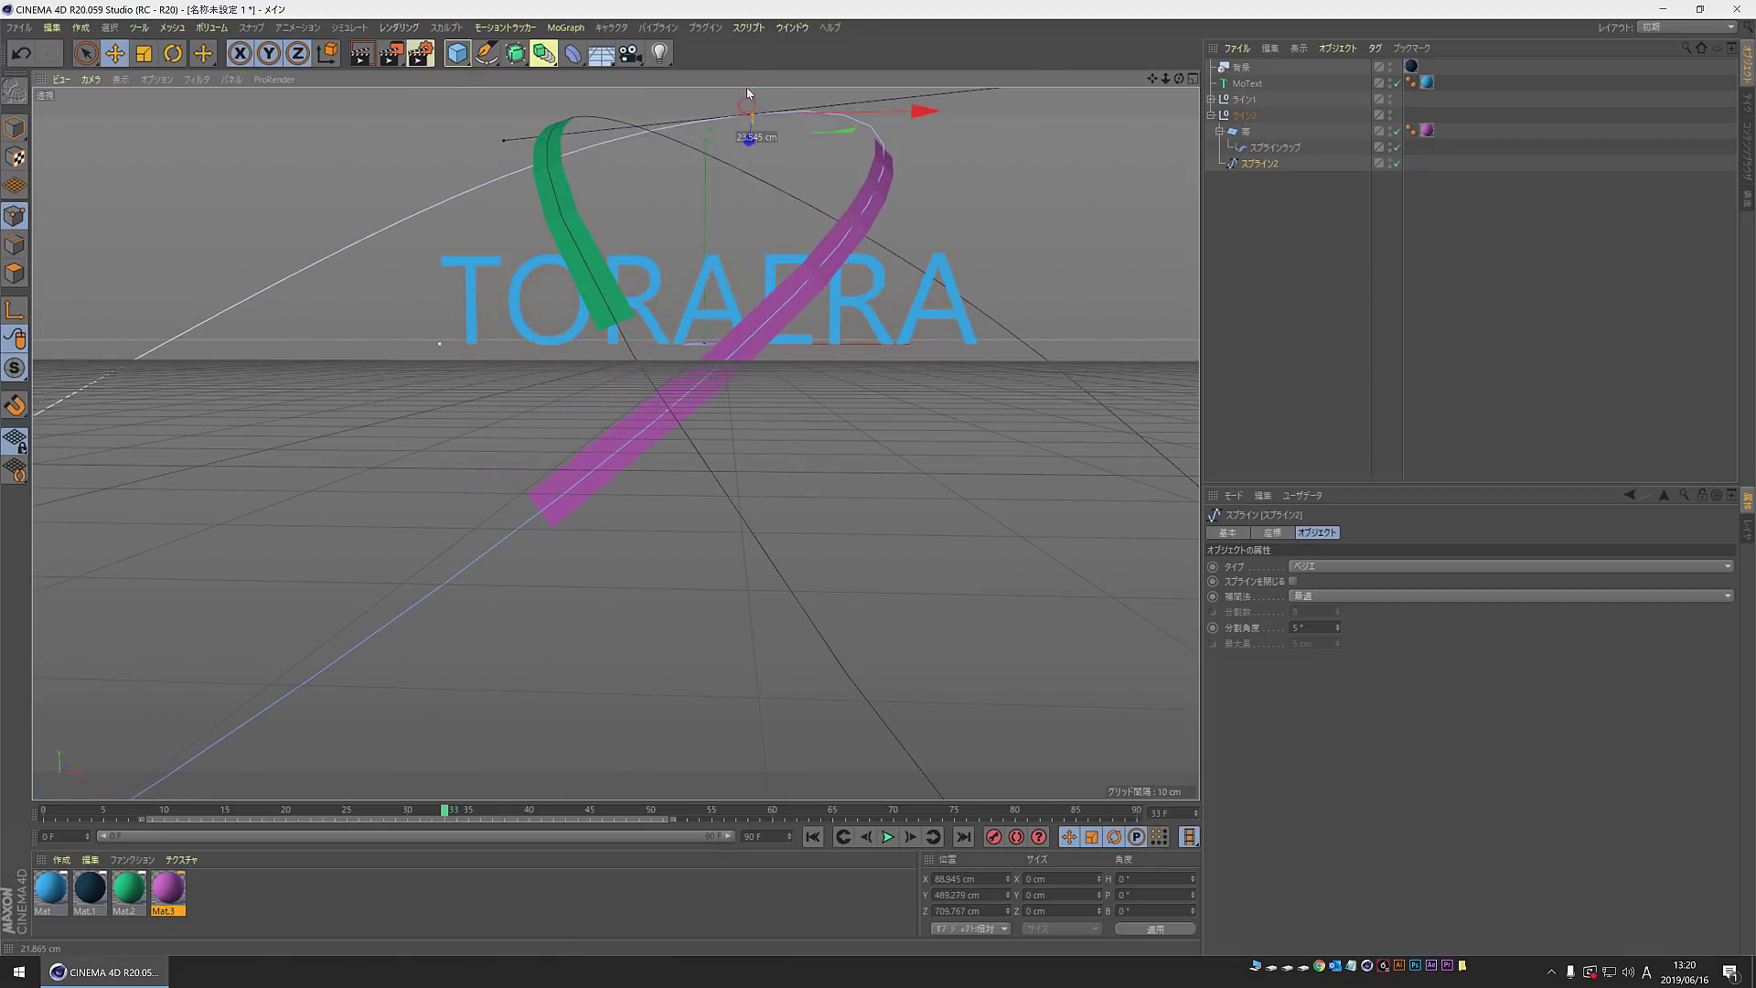
{"action": "left_click", "coordinate": [363, 58]}
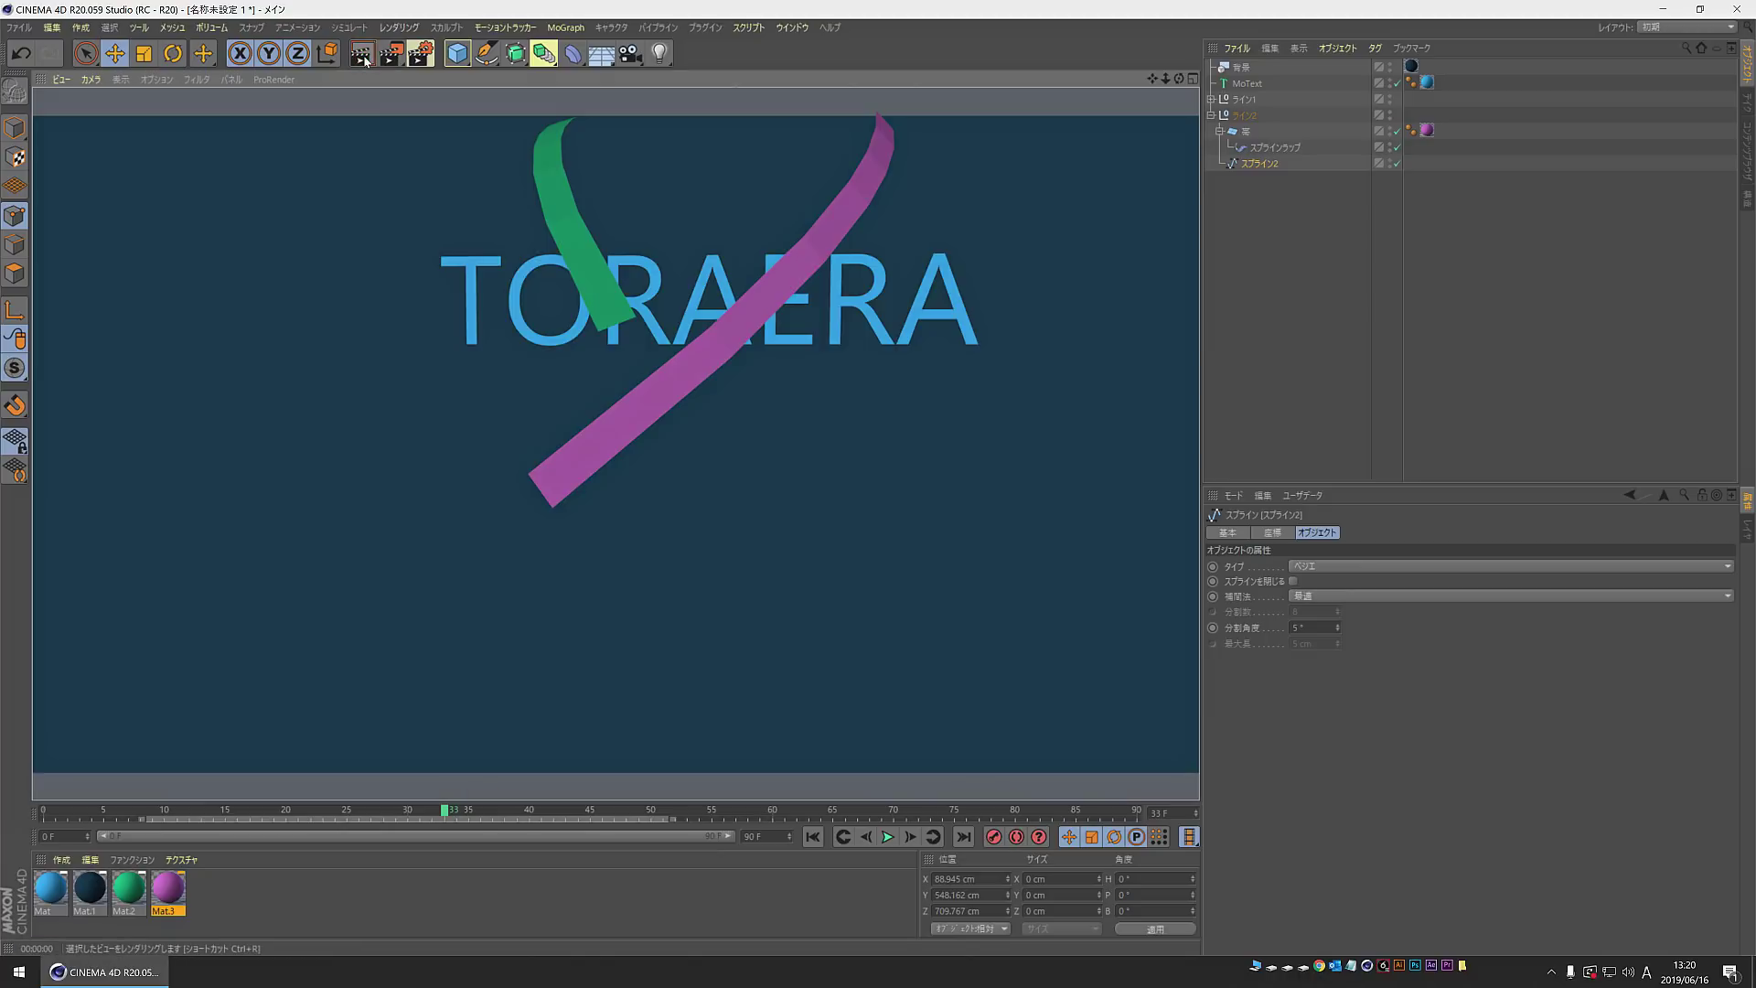
Step: Raise the point further, scrub the timeline to check the ribbons, and collapse ライン2
{"action": "scroll", "coordinate": [833, 359], "scroll_direction": "up", "scroll_amount": 1}
{"action": "left_click_drag", "start_coordinate": [932, 337], "coordinate": [833, 538], "text": "alt"}
{"action": "left_click", "coordinate": [371, 54]}
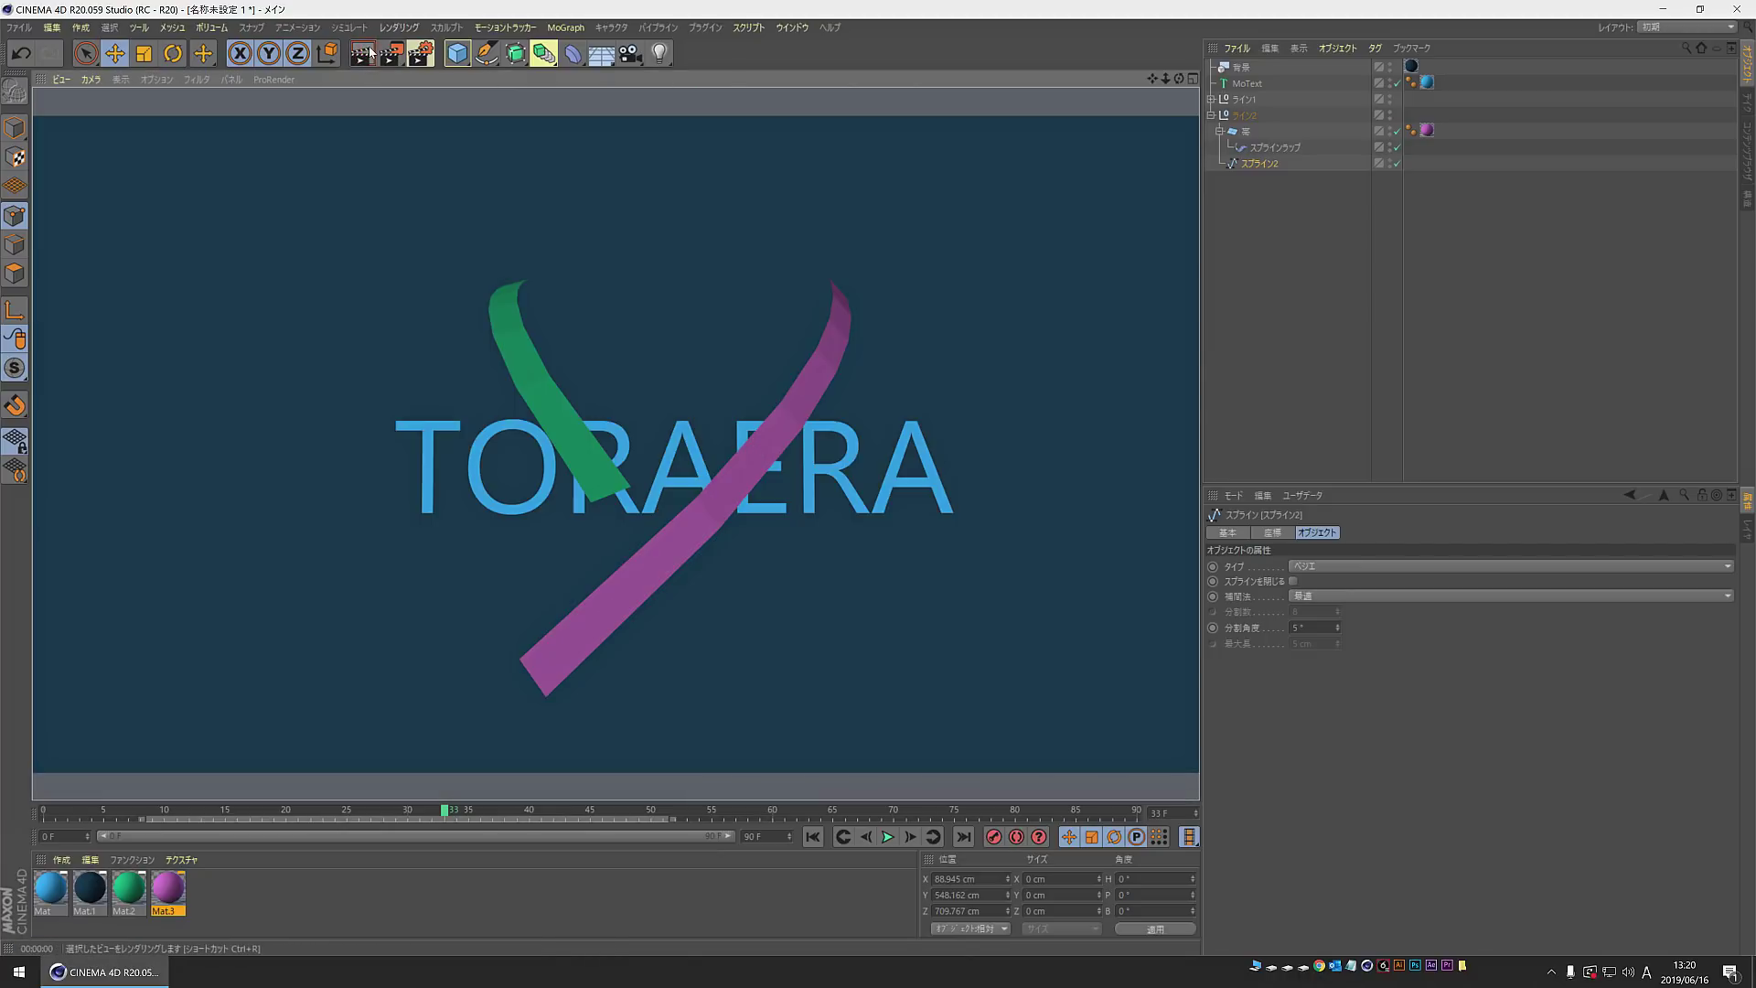
{"action": "mouse_move", "coordinate": [443, 812]}
{"action": "left_mouse_down"}
{"action": "mouse_move", "coordinate": [445, 774]}
{"action": "mouse_move", "coordinate": [322, 759]}
{"action": "left_mouse_up"}
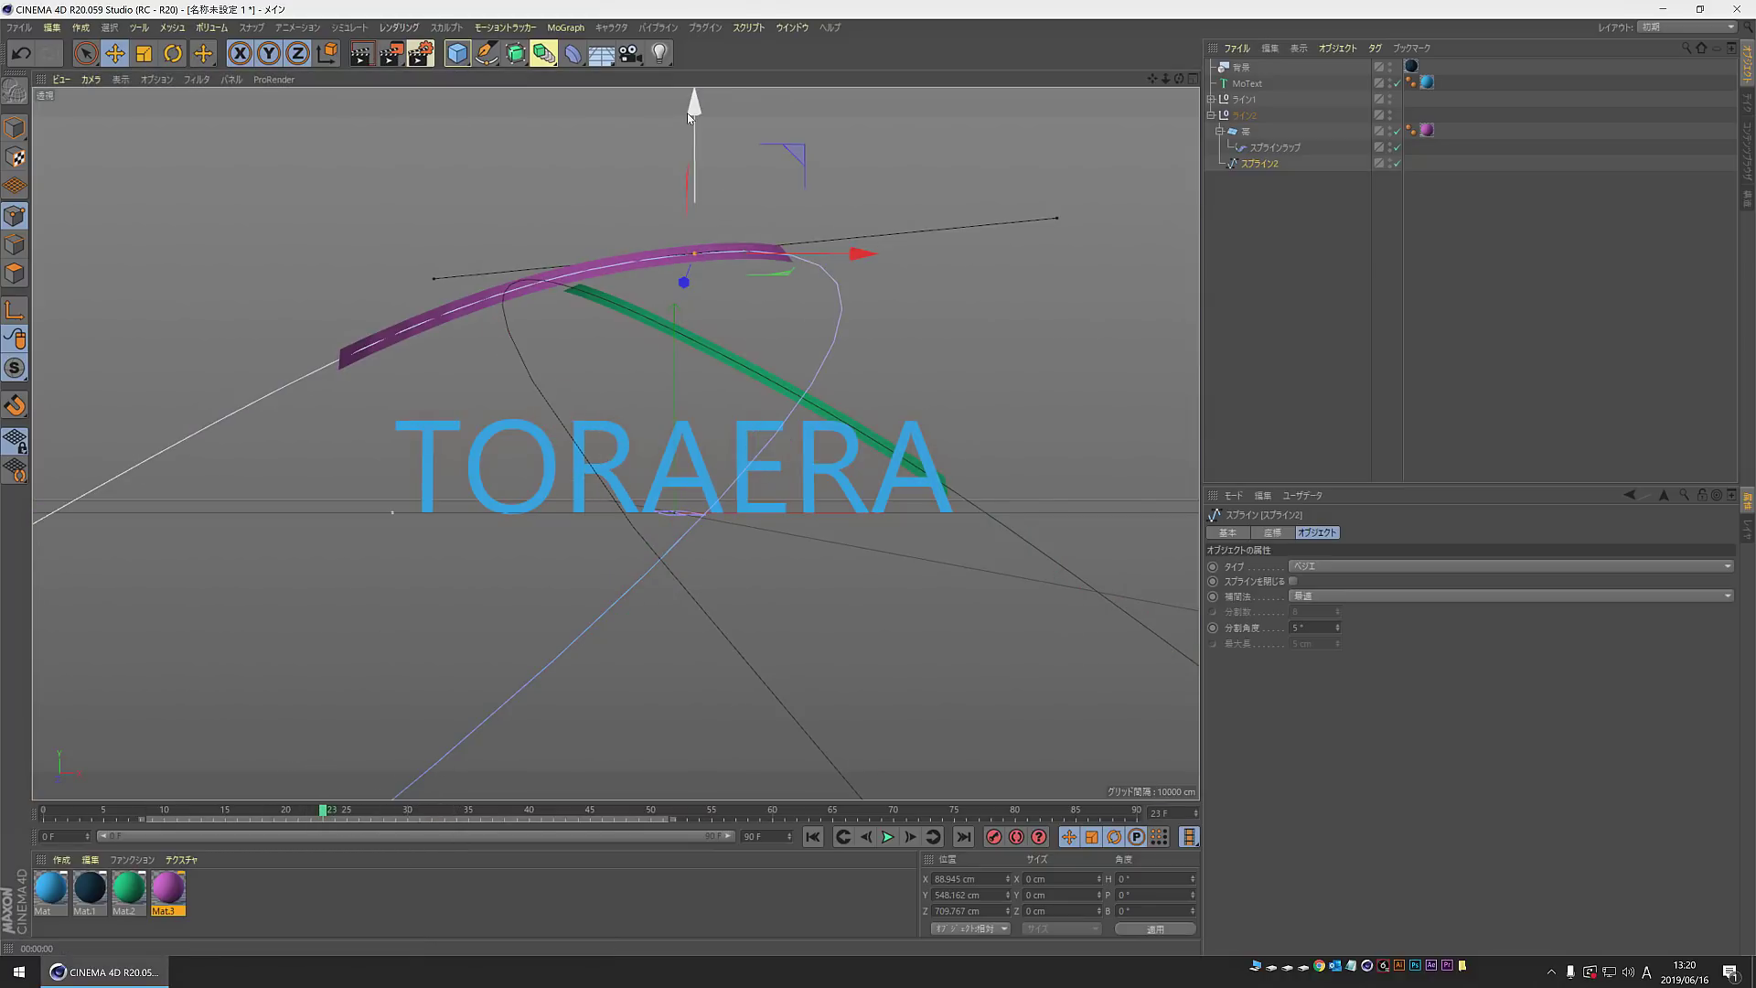
{"action": "left_click_drag", "start_coordinate": [688, 112], "coordinate": [688, 82]}
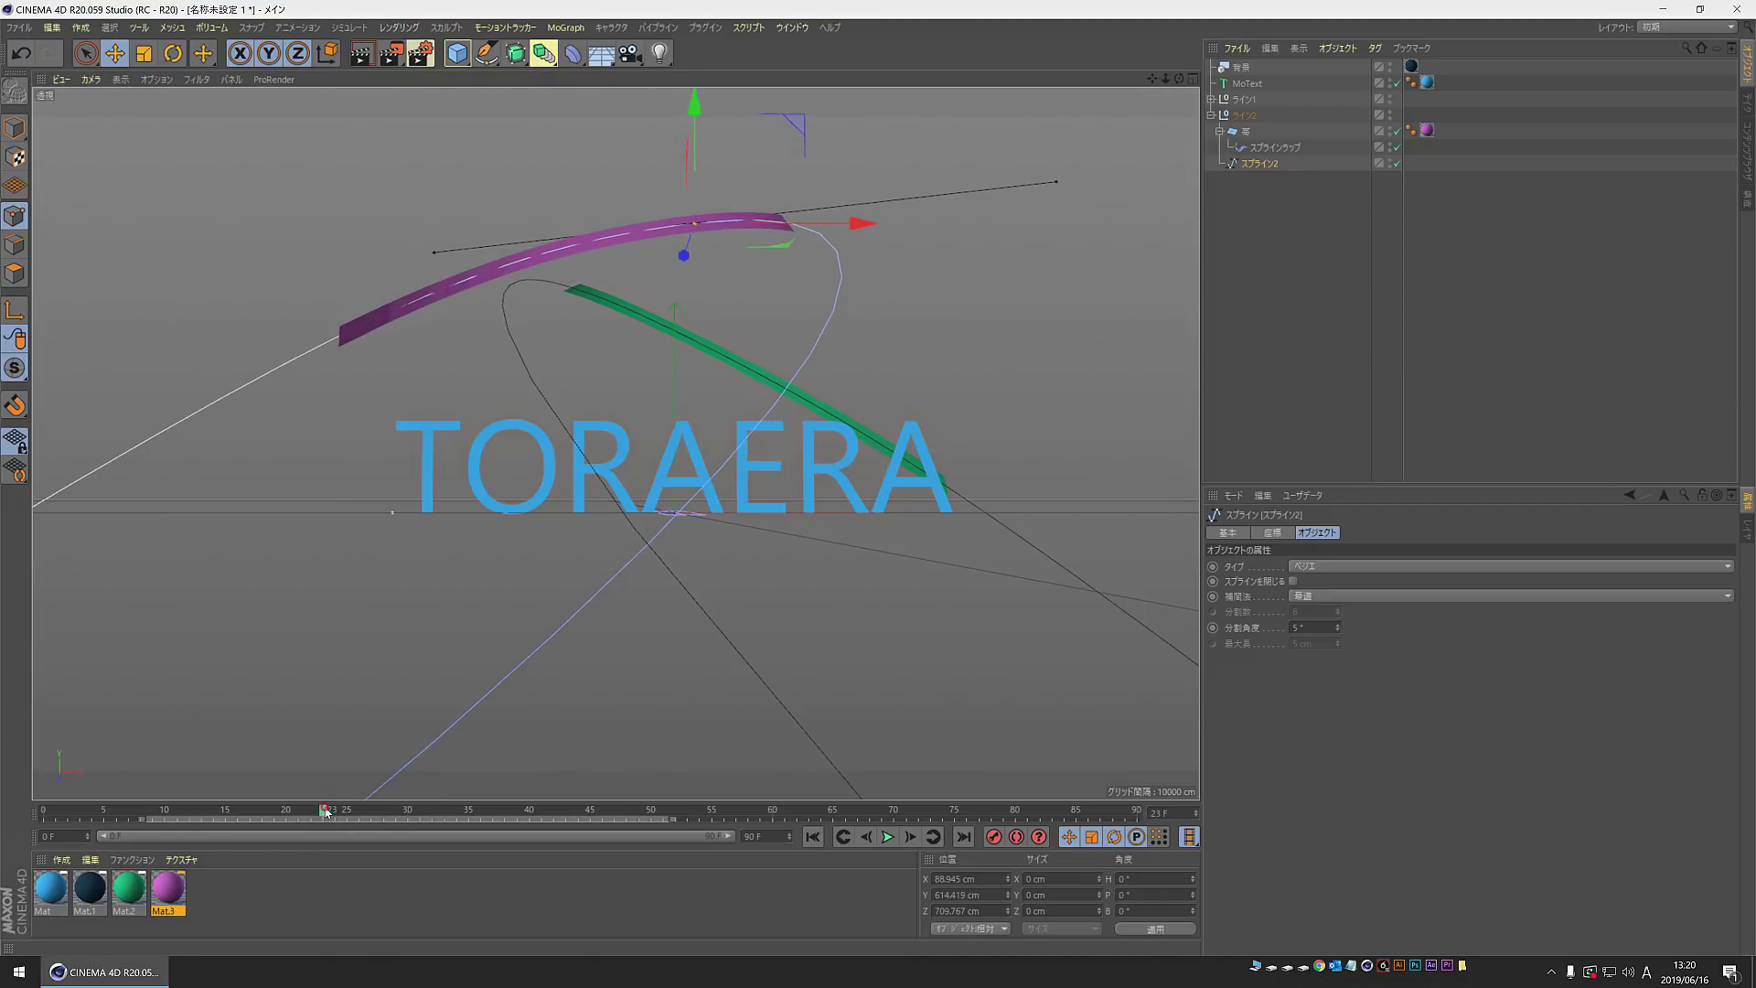
{"action": "left_click_drag", "start_coordinate": [326, 811], "coordinate": [468, 795]}
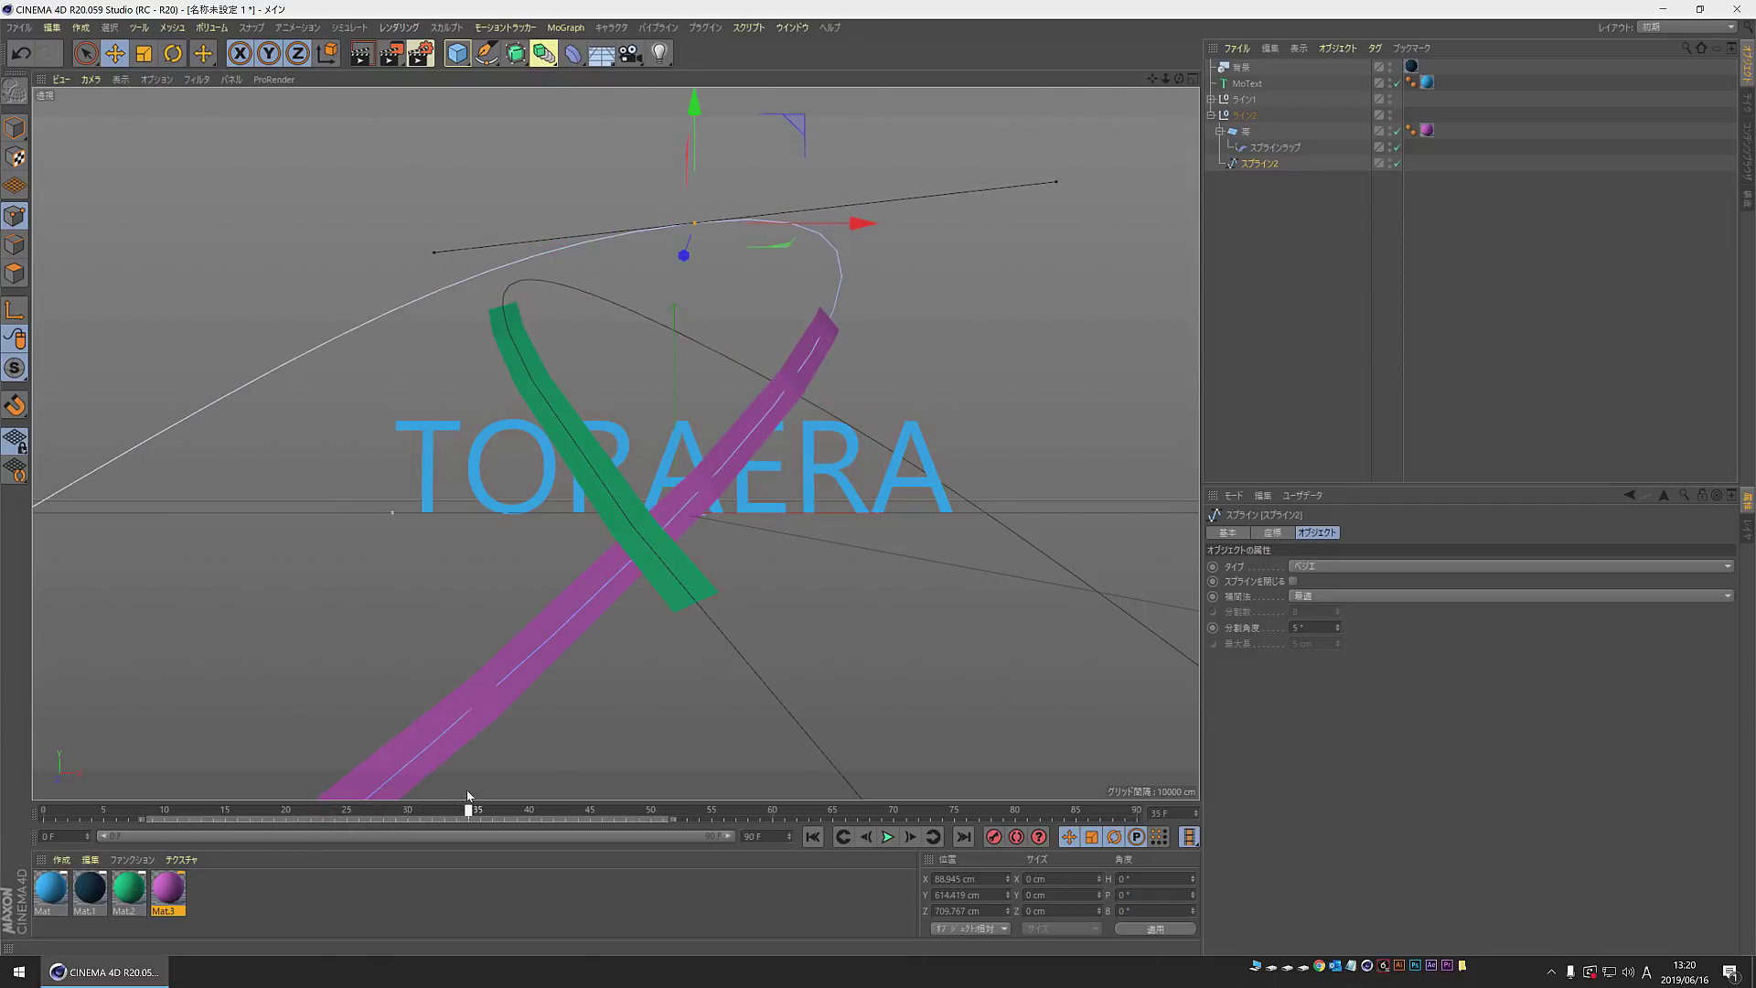
{"action": "mouse_move", "coordinate": [667, 433]}
{"action": "left_mouse_down", "text": "alt"}
{"action": "mouse_move", "coordinate": [815, 523]}
{"action": "mouse_move", "coordinate": [805, 493]}
{"action": "mouse_move", "coordinate": [787, 521]}
{"action": "left_mouse_up", "text": "alt"}
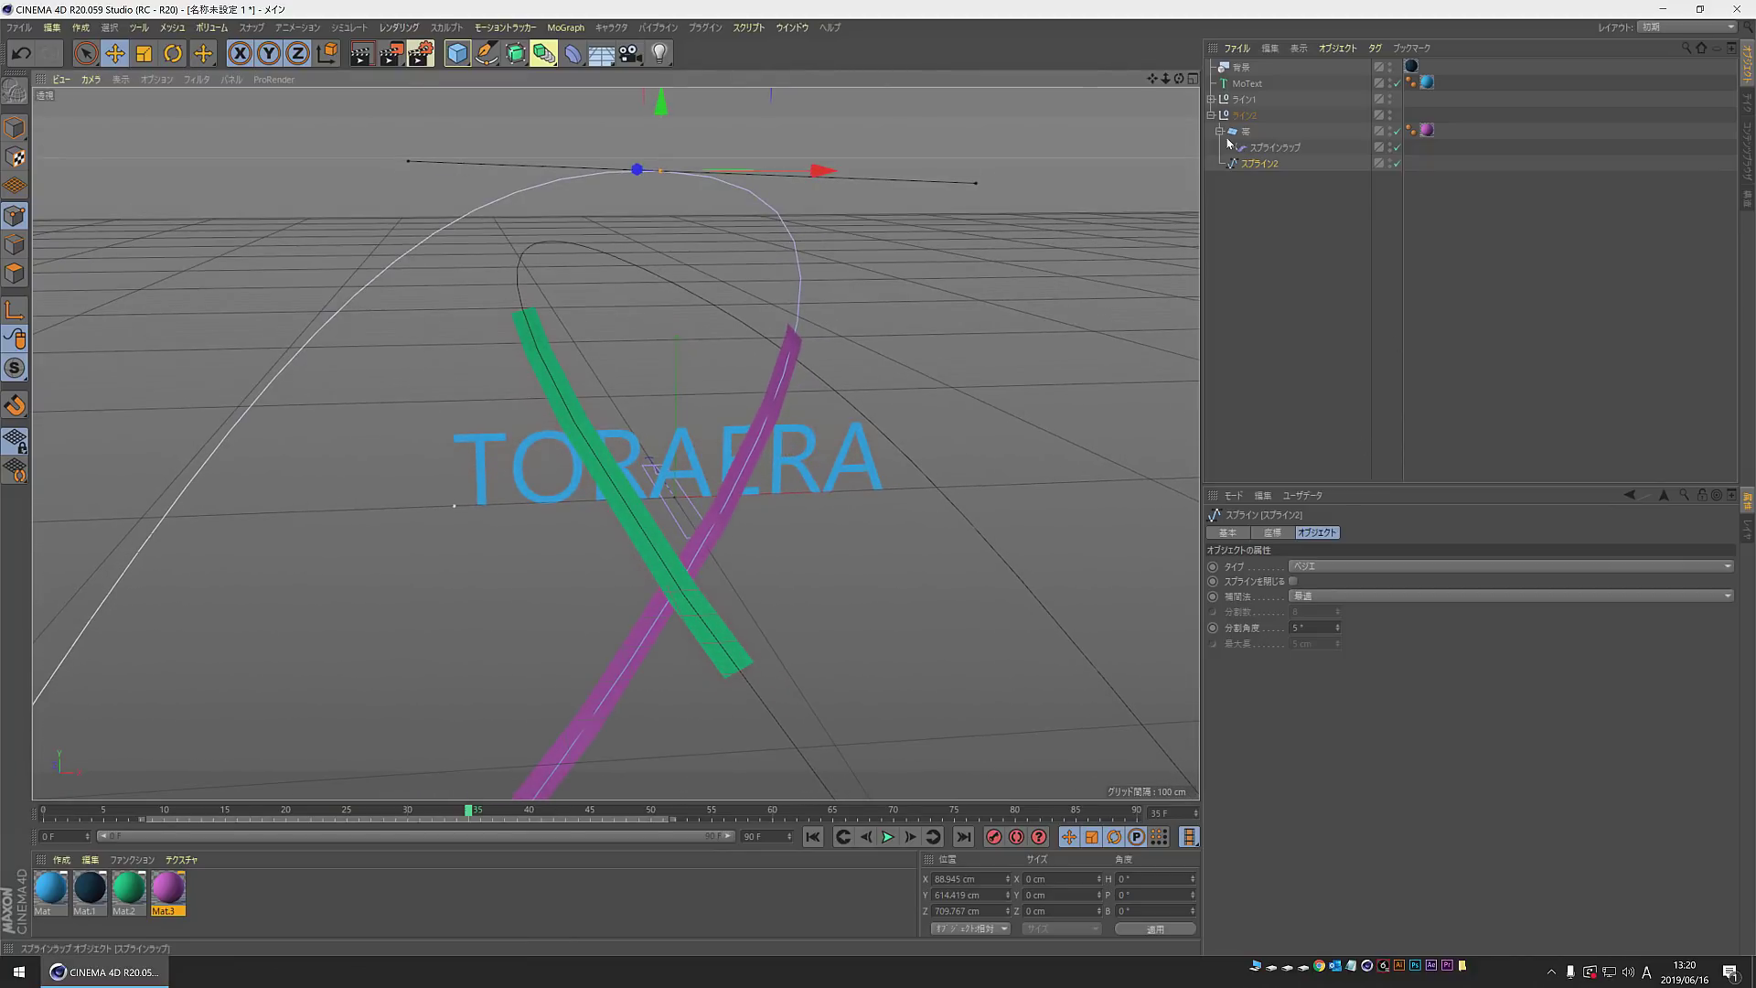
{"action": "left_click", "coordinate": [1211, 114]}
Step: Duplicate the ライン2 group and rename the copy ライン3
{"action": "left_click_drag", "start_coordinate": [1250, 168], "coordinate": [1259, 130], "text": "ctrl"}
{"action": "double_click", "coordinate": [1253, 131]}
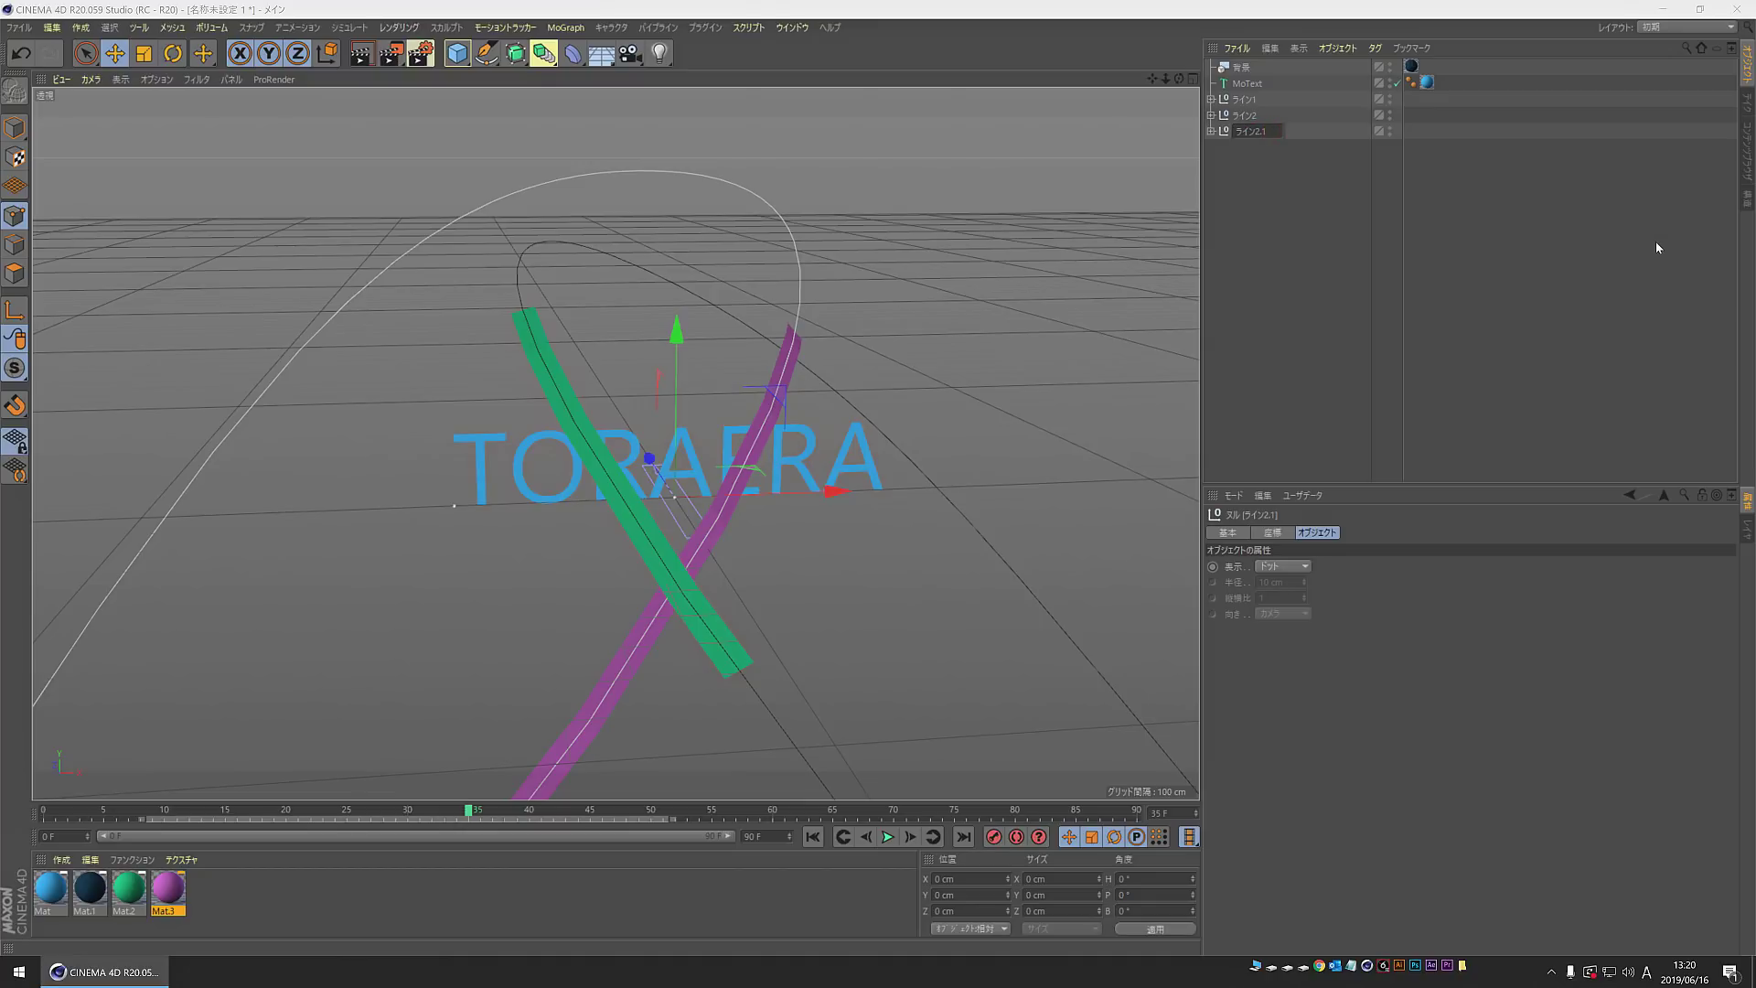
{"action": "type", "text": "3"}
{"action": "key", "text": "Return"}
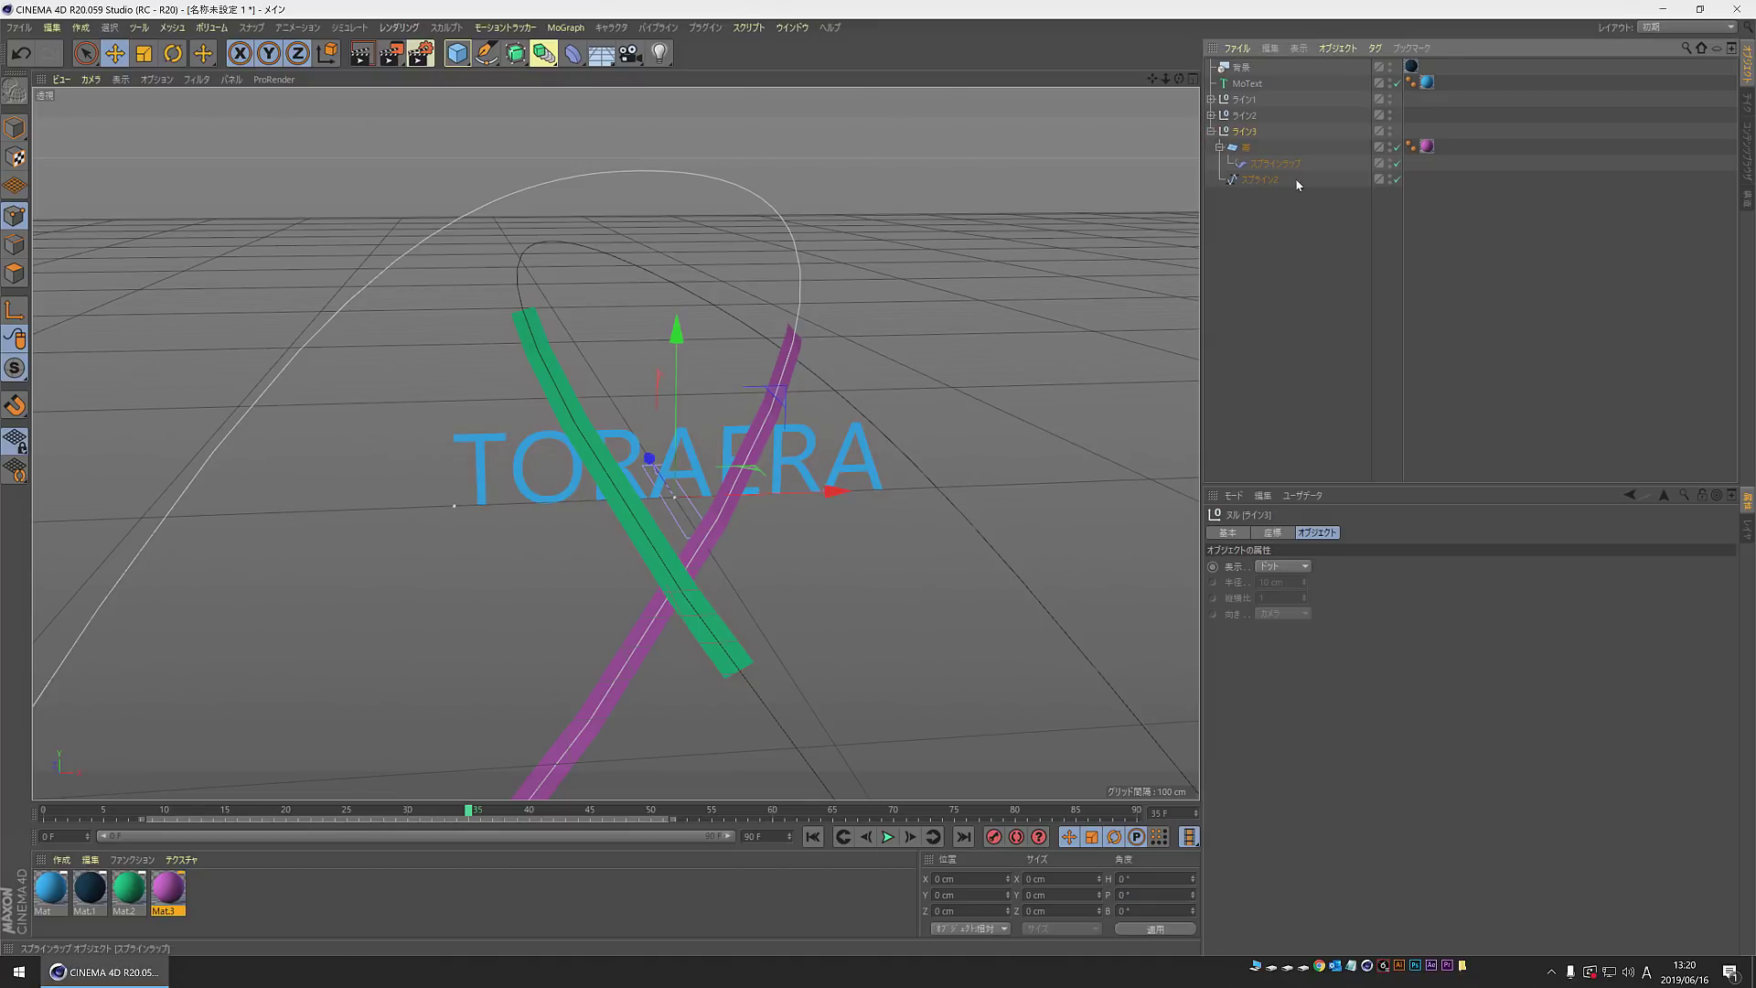
Step: Rename the copy's spline to スプライン3 and confirm its Spline Wrap uses it
{"action": "left_click", "coordinate": [1275, 187]}
{"action": "double_click", "coordinate": [1280, 181]}
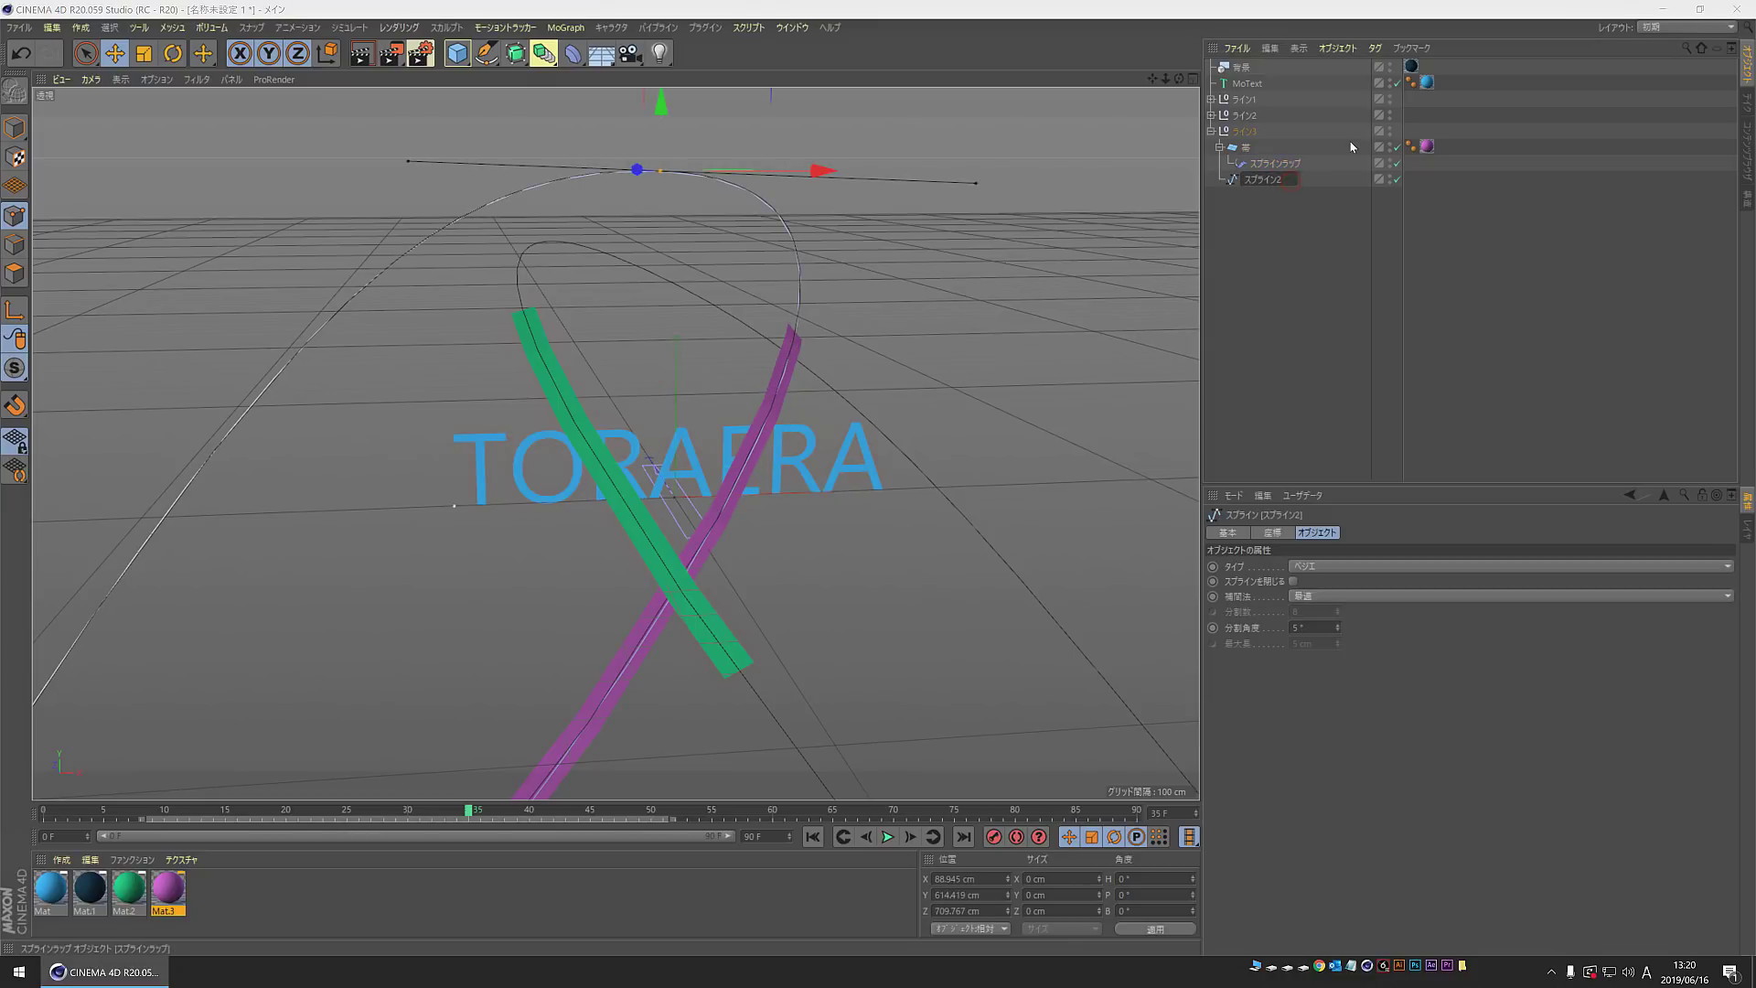
{"action": "type", "text": "3"}
{"action": "key", "text": "Return"}
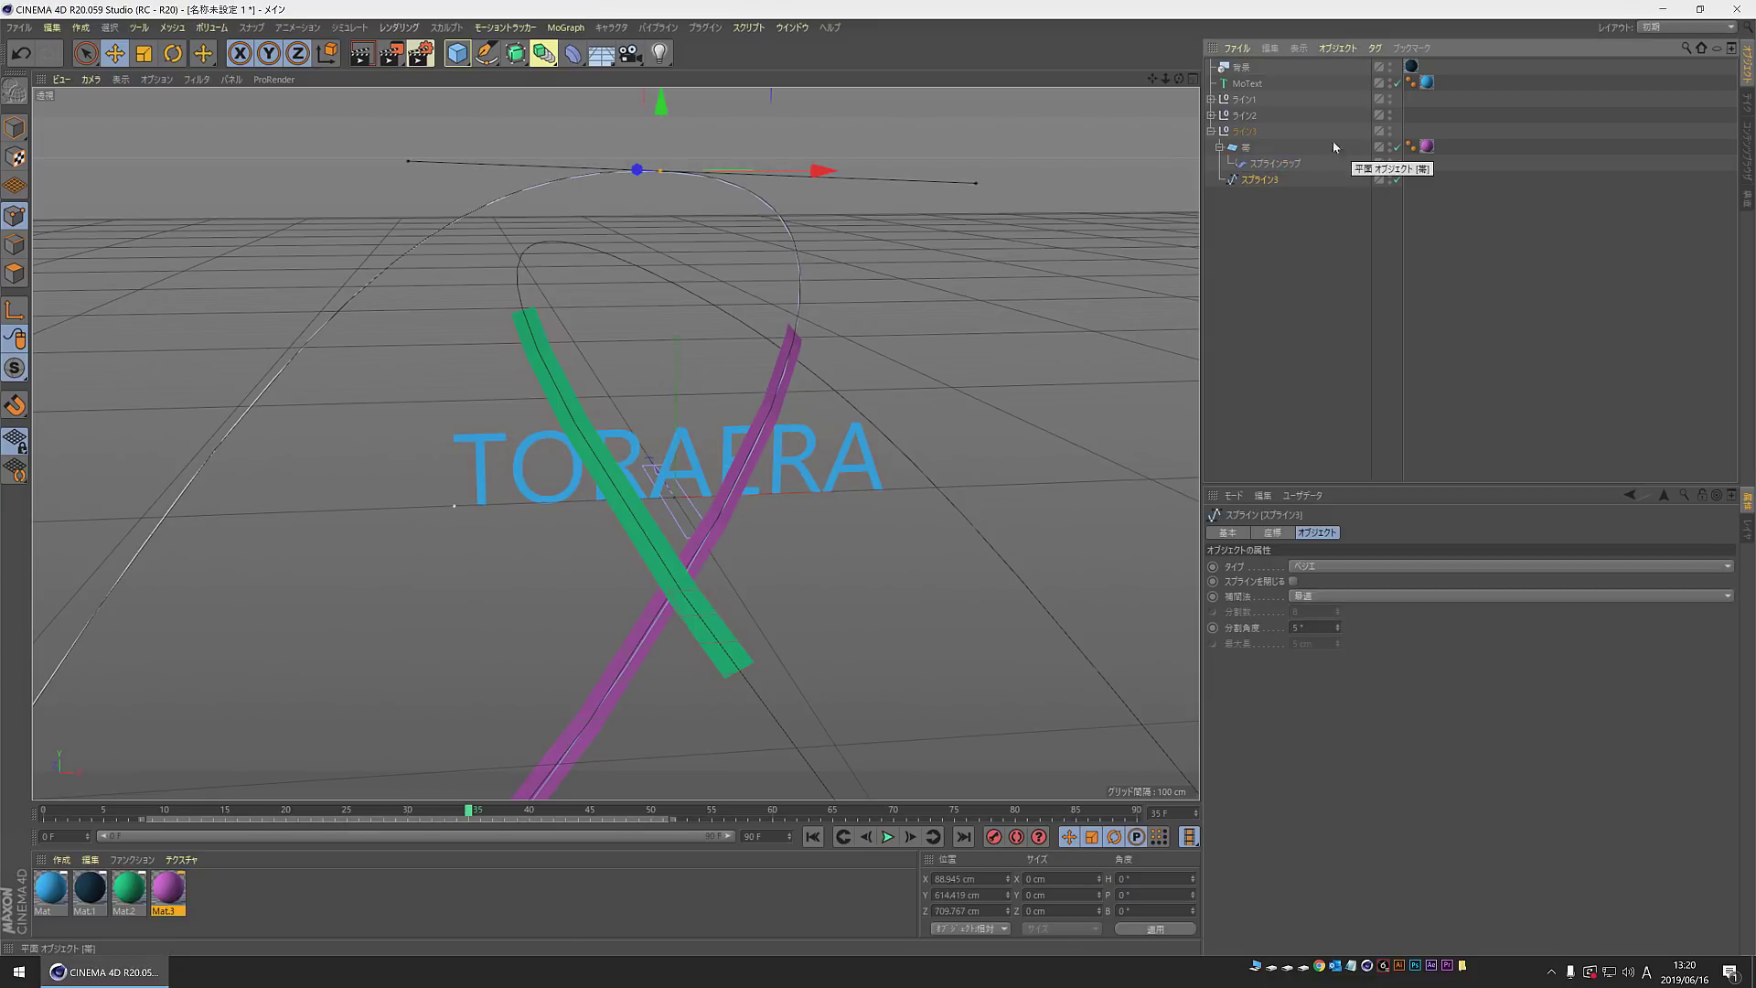
{"action": "left_click", "coordinate": [1279, 166]}
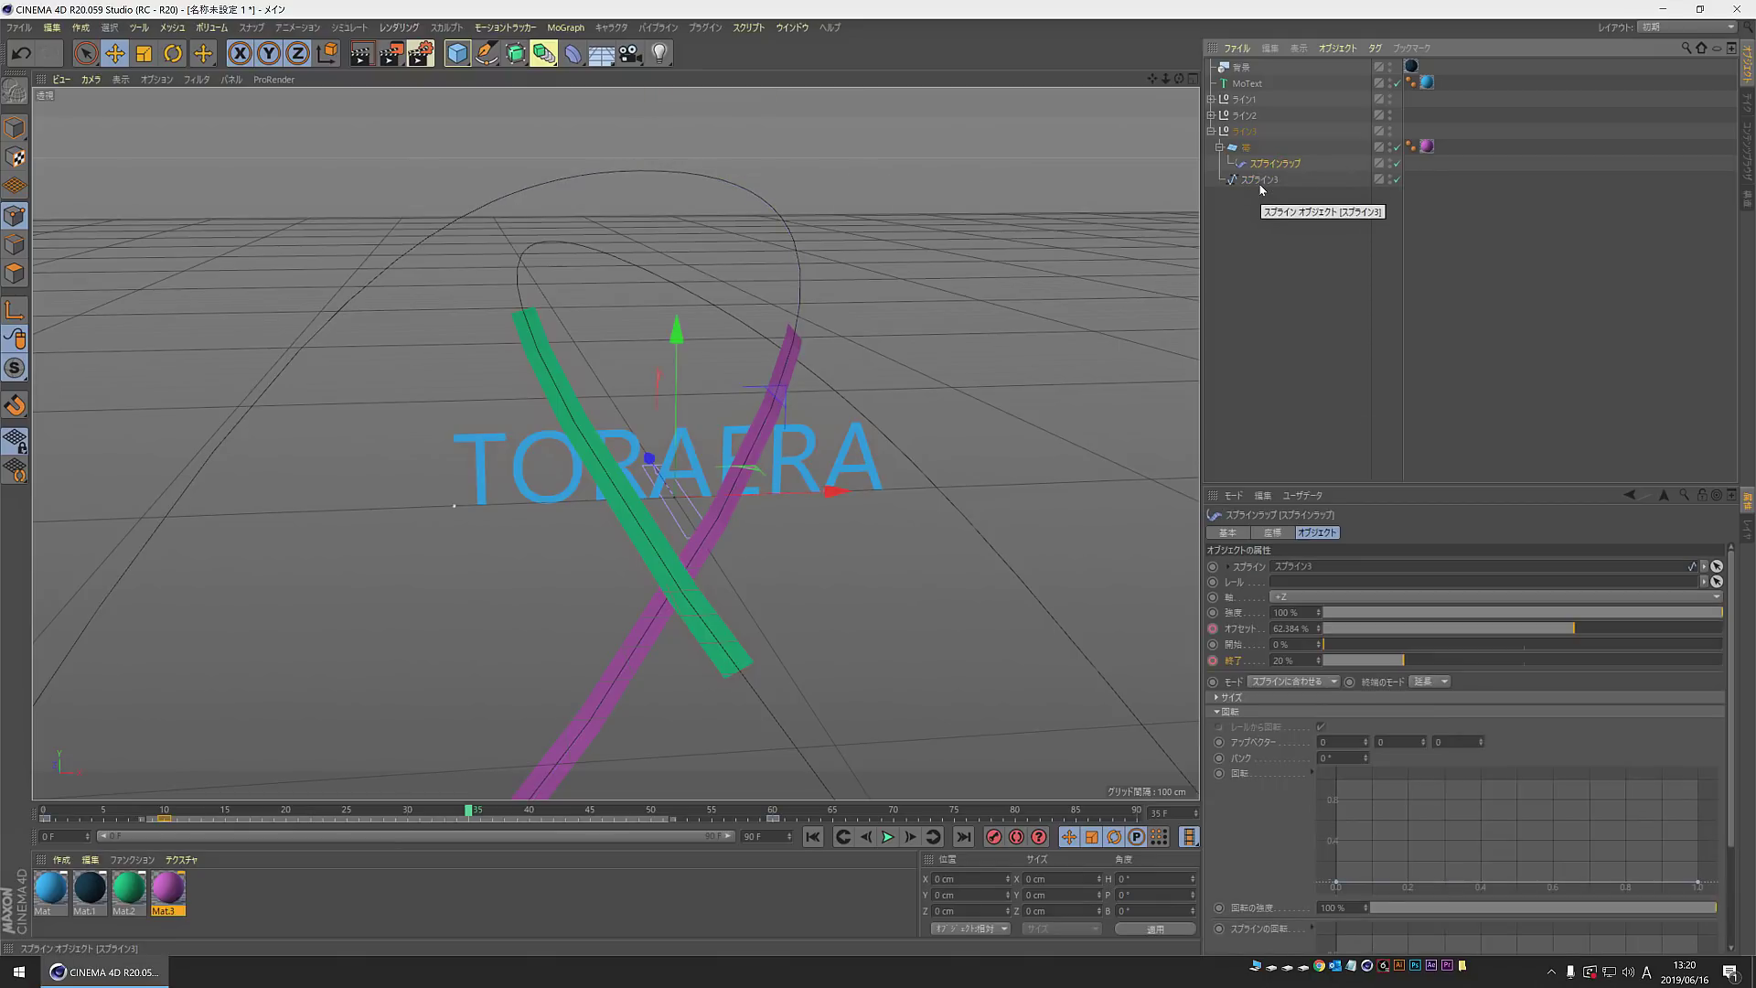
{"action": "left_click", "coordinate": [1261, 182]}
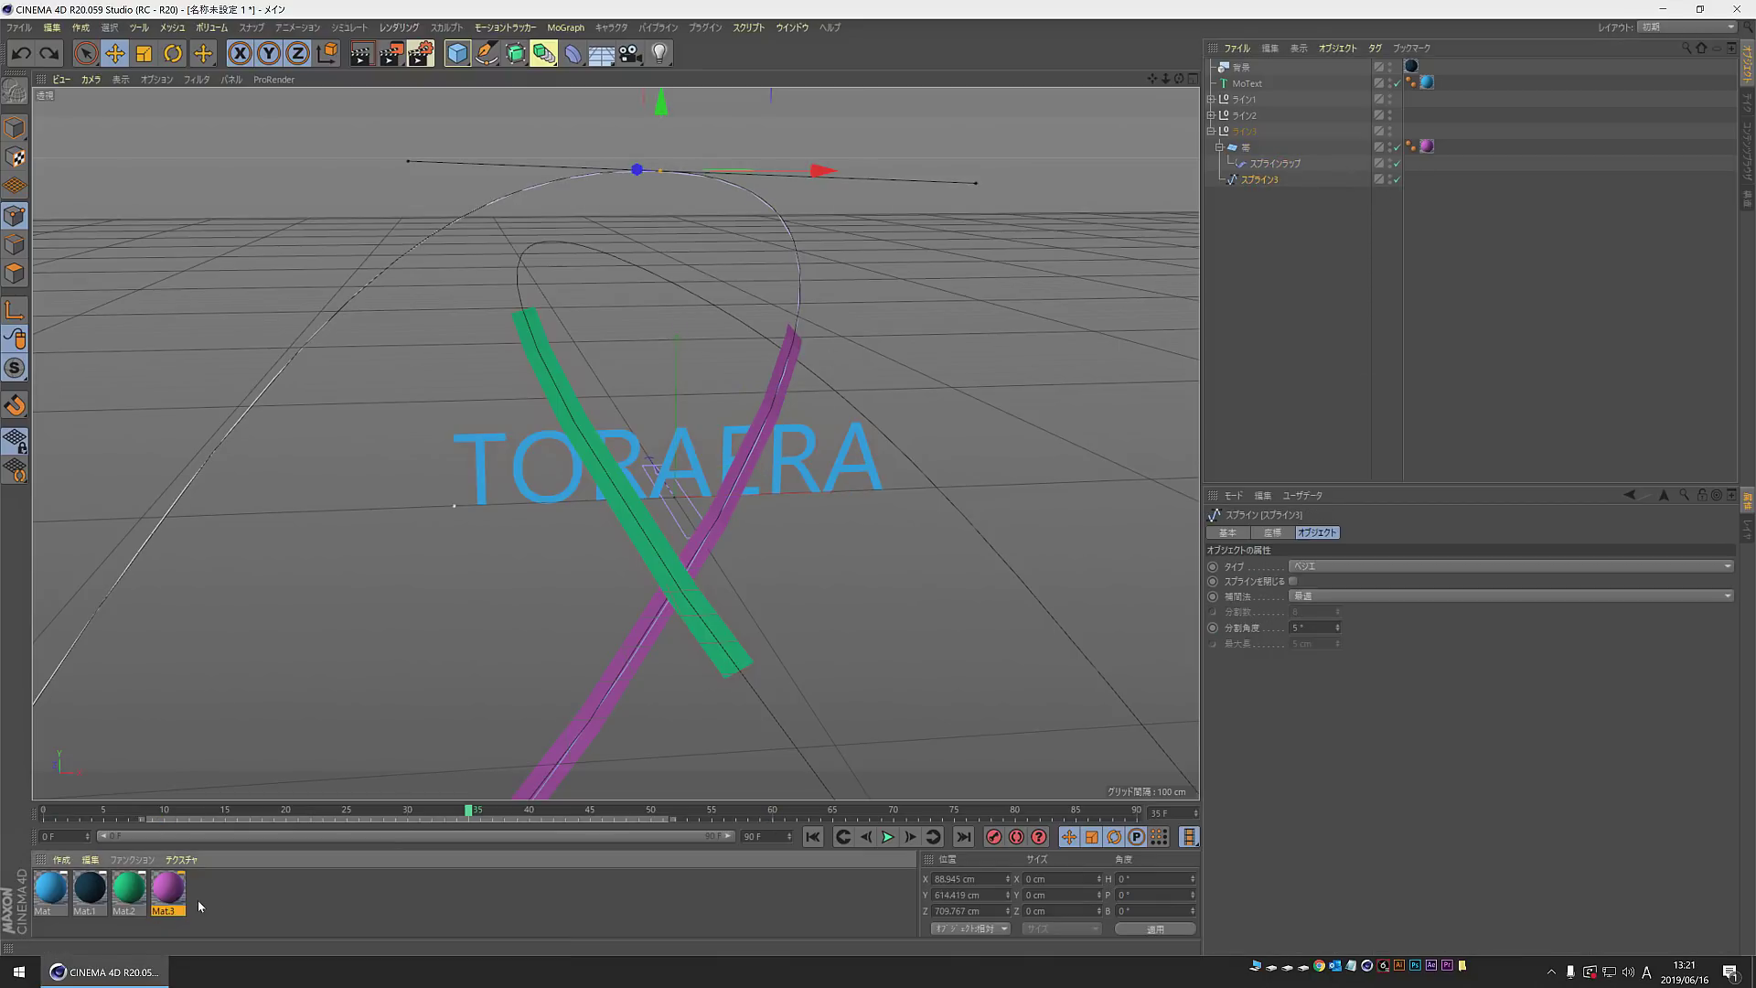
Step: Duplicate Mat.3 as Mat.4 and set its hue to 0° so ライン3's ribbon turns red
{"action": "left_click_drag", "start_coordinate": [239, 893], "coordinate": [227, 889], "text": "ctrl"}
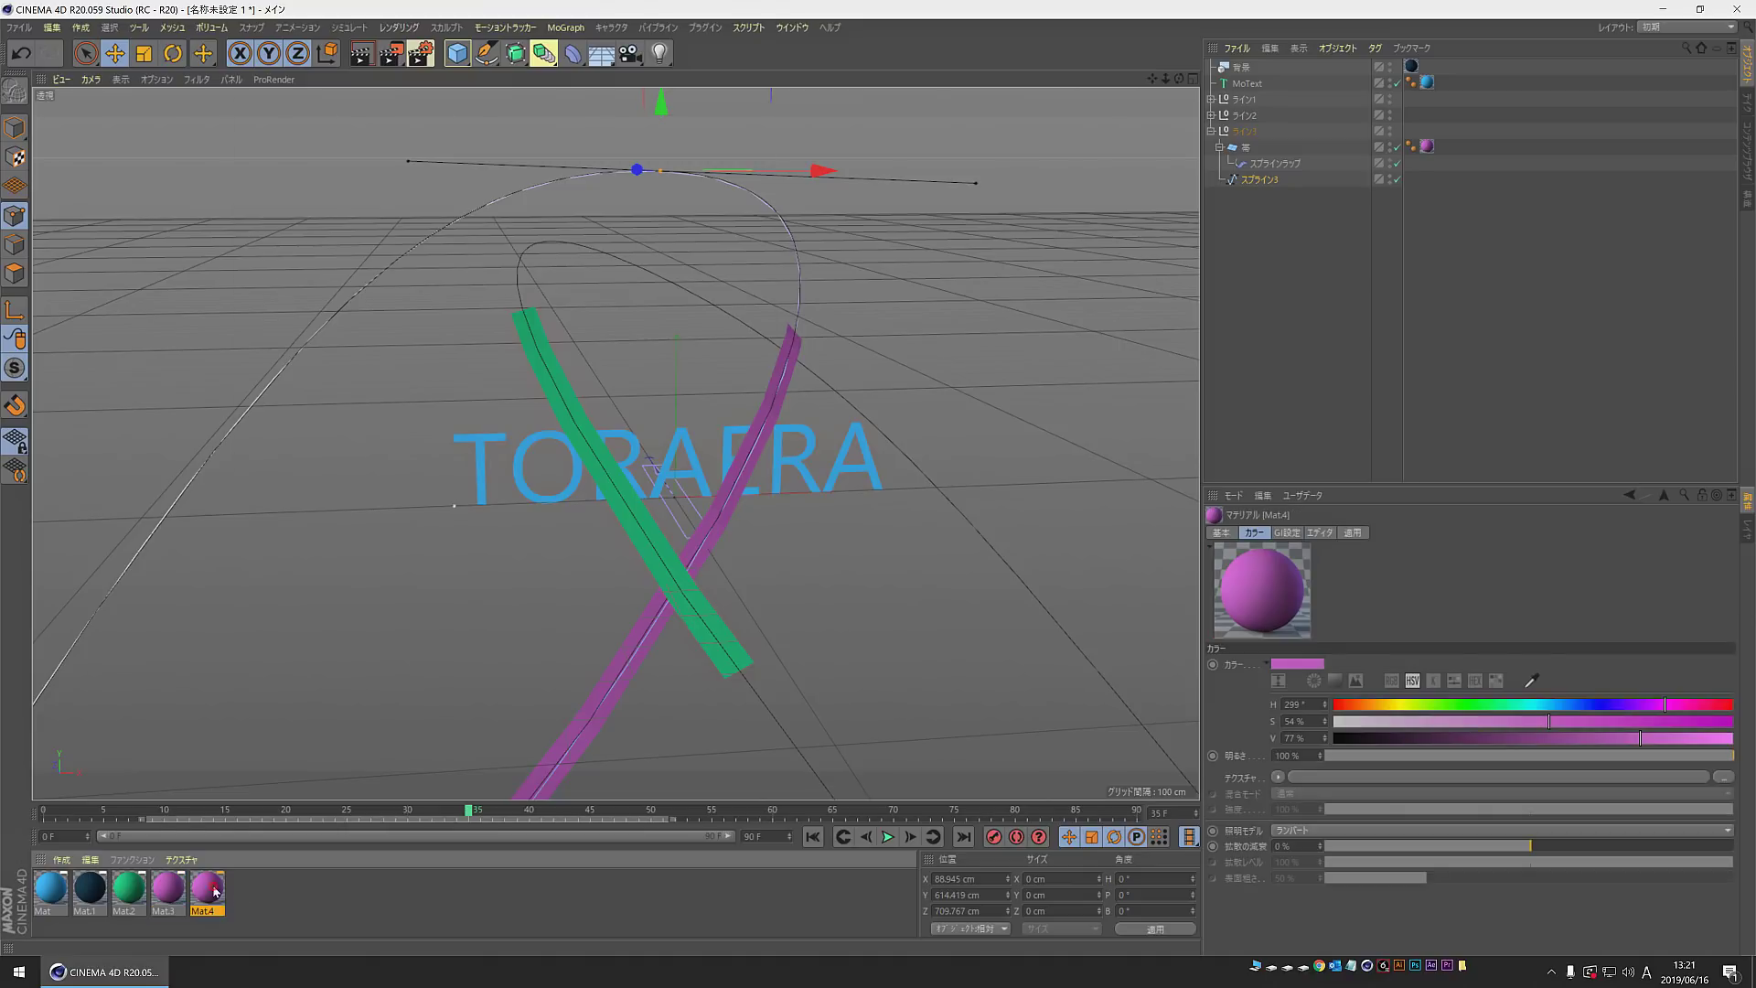
{"action": "double_click", "coordinate": [209, 889]}
{"action": "left_click_drag", "start_coordinate": [478, 204], "coordinate": [472, 209]}
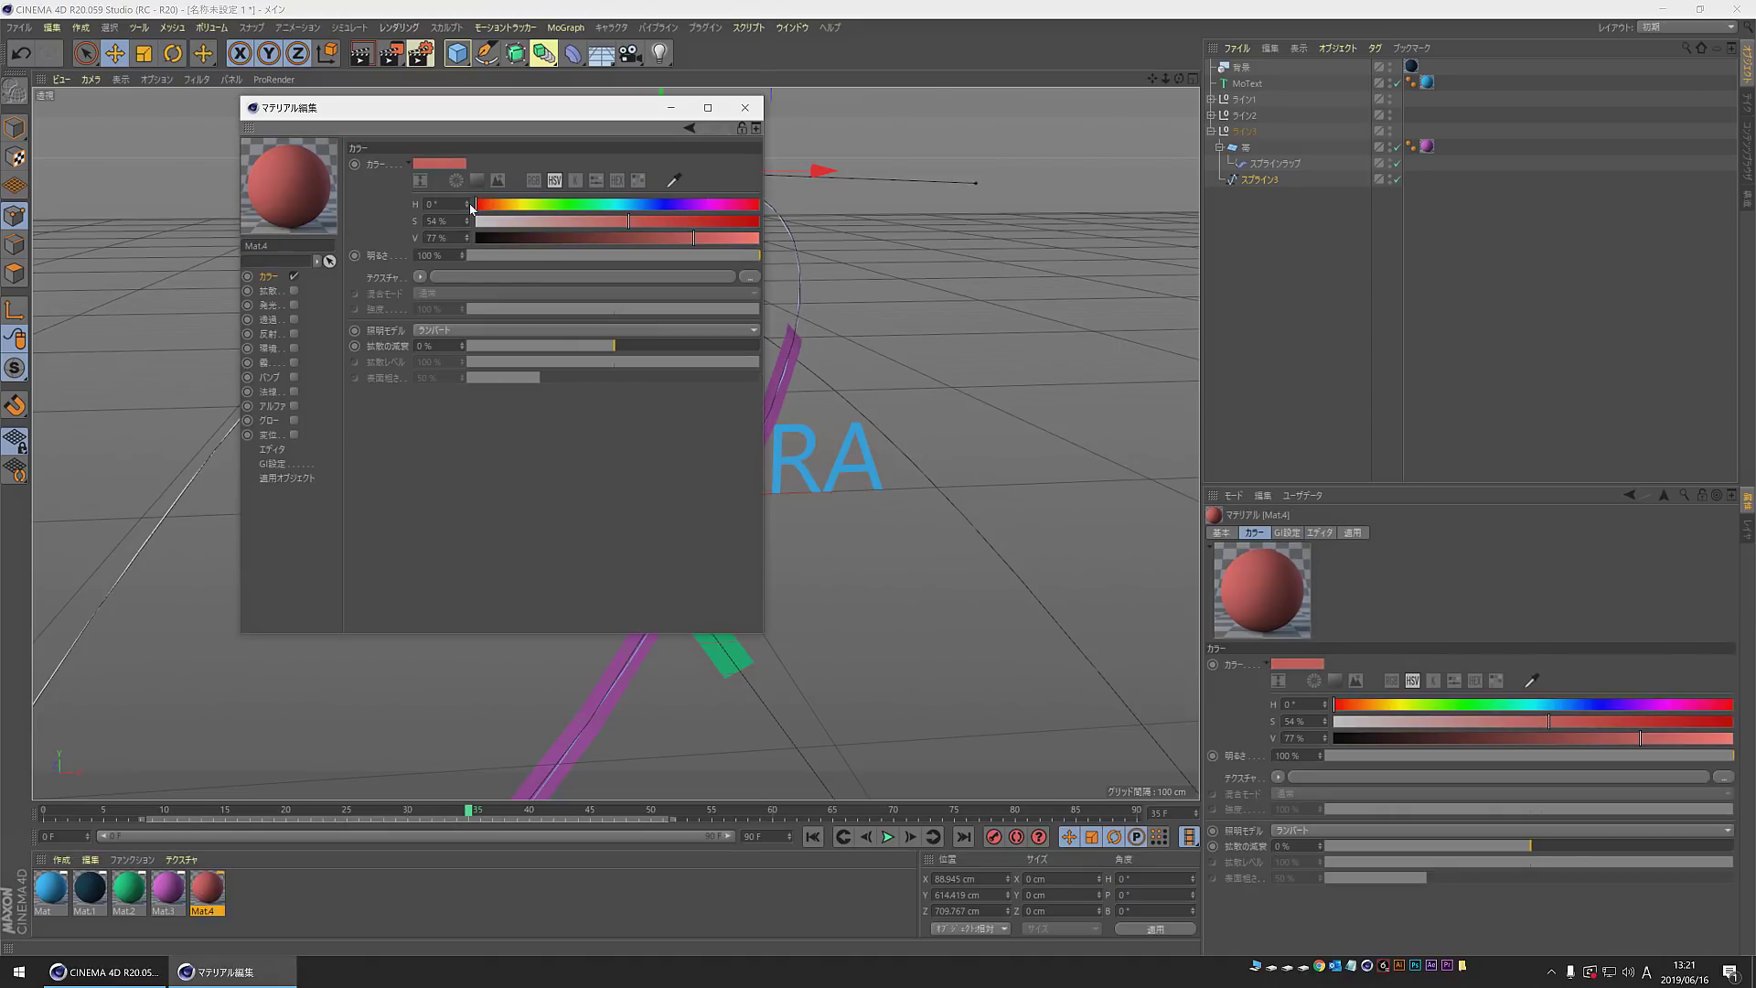
{"action": "left_click", "coordinate": [744, 107]}
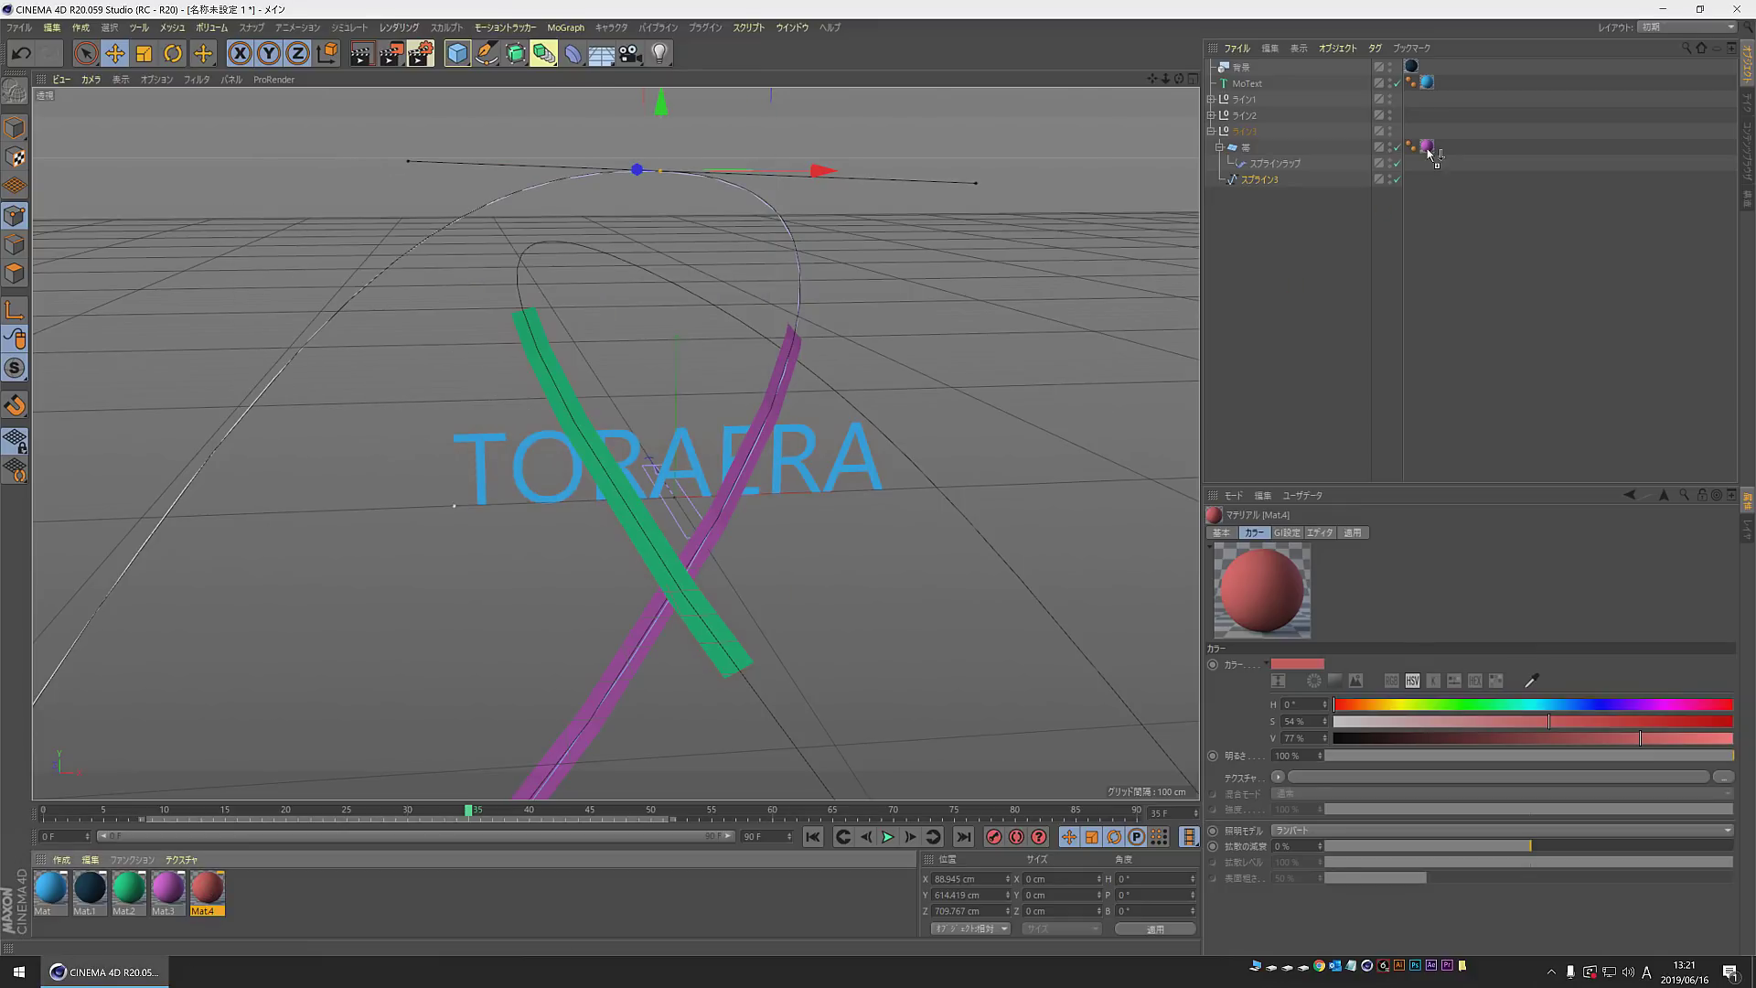
{"action": "left_click", "coordinate": [1268, 181]}
Step: Move the red spline's top point left and down, and shift its end point right
{"action": "left_click_drag", "start_coordinate": [823, 170], "coordinate": [746, 169]}
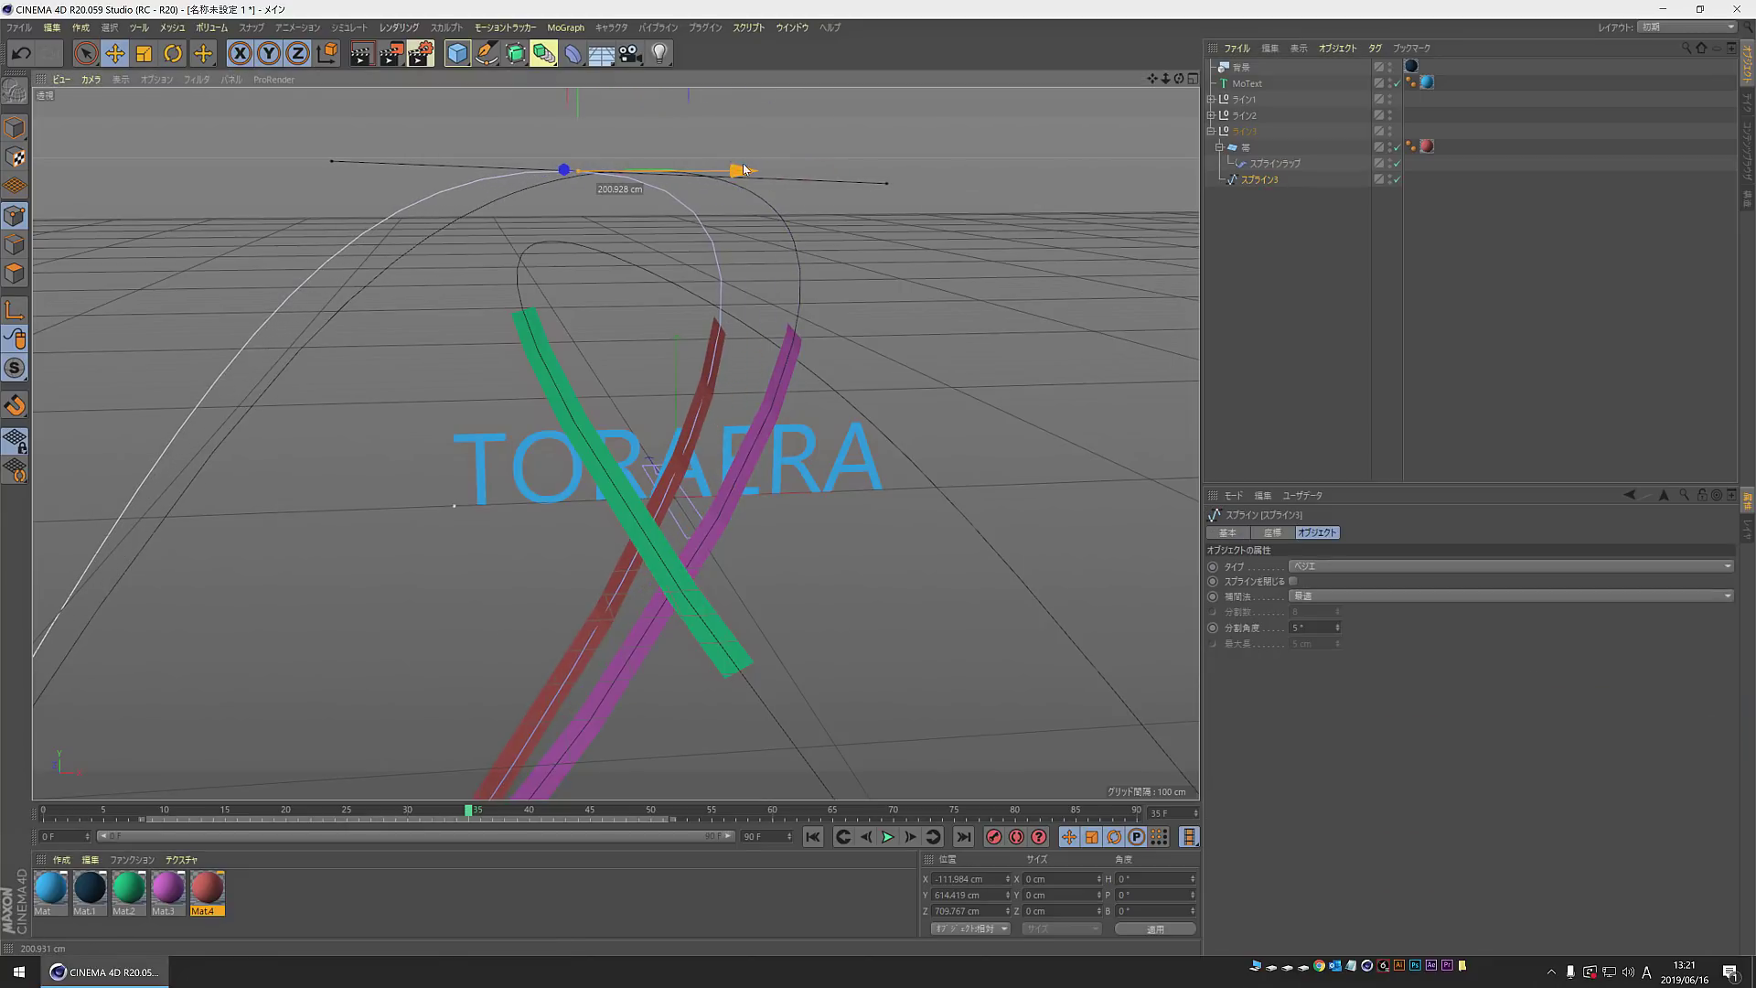
{"action": "left_click_drag", "start_coordinate": [582, 174], "coordinate": [580, 192]}
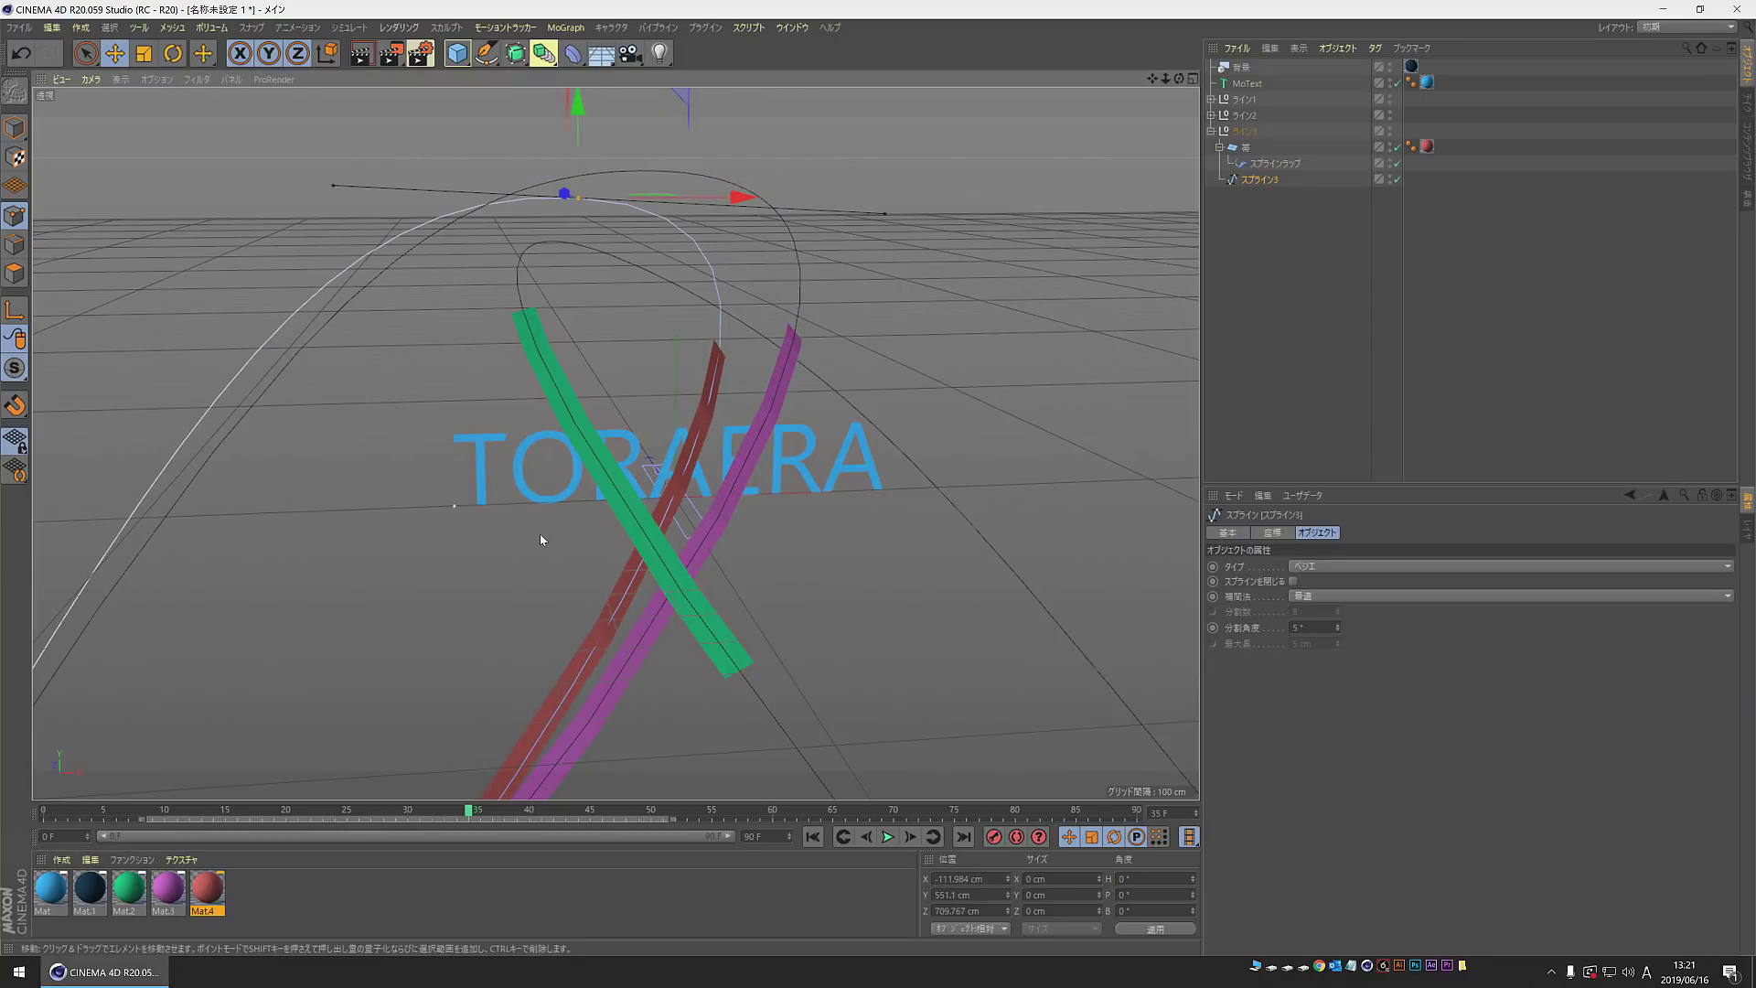
{"action": "scroll", "coordinate": [540, 534], "scroll_direction": "down", "scroll_amount": 5}
{"action": "middle_click_drag", "start_coordinate": [409, 653], "coordinate": [494, 505]}
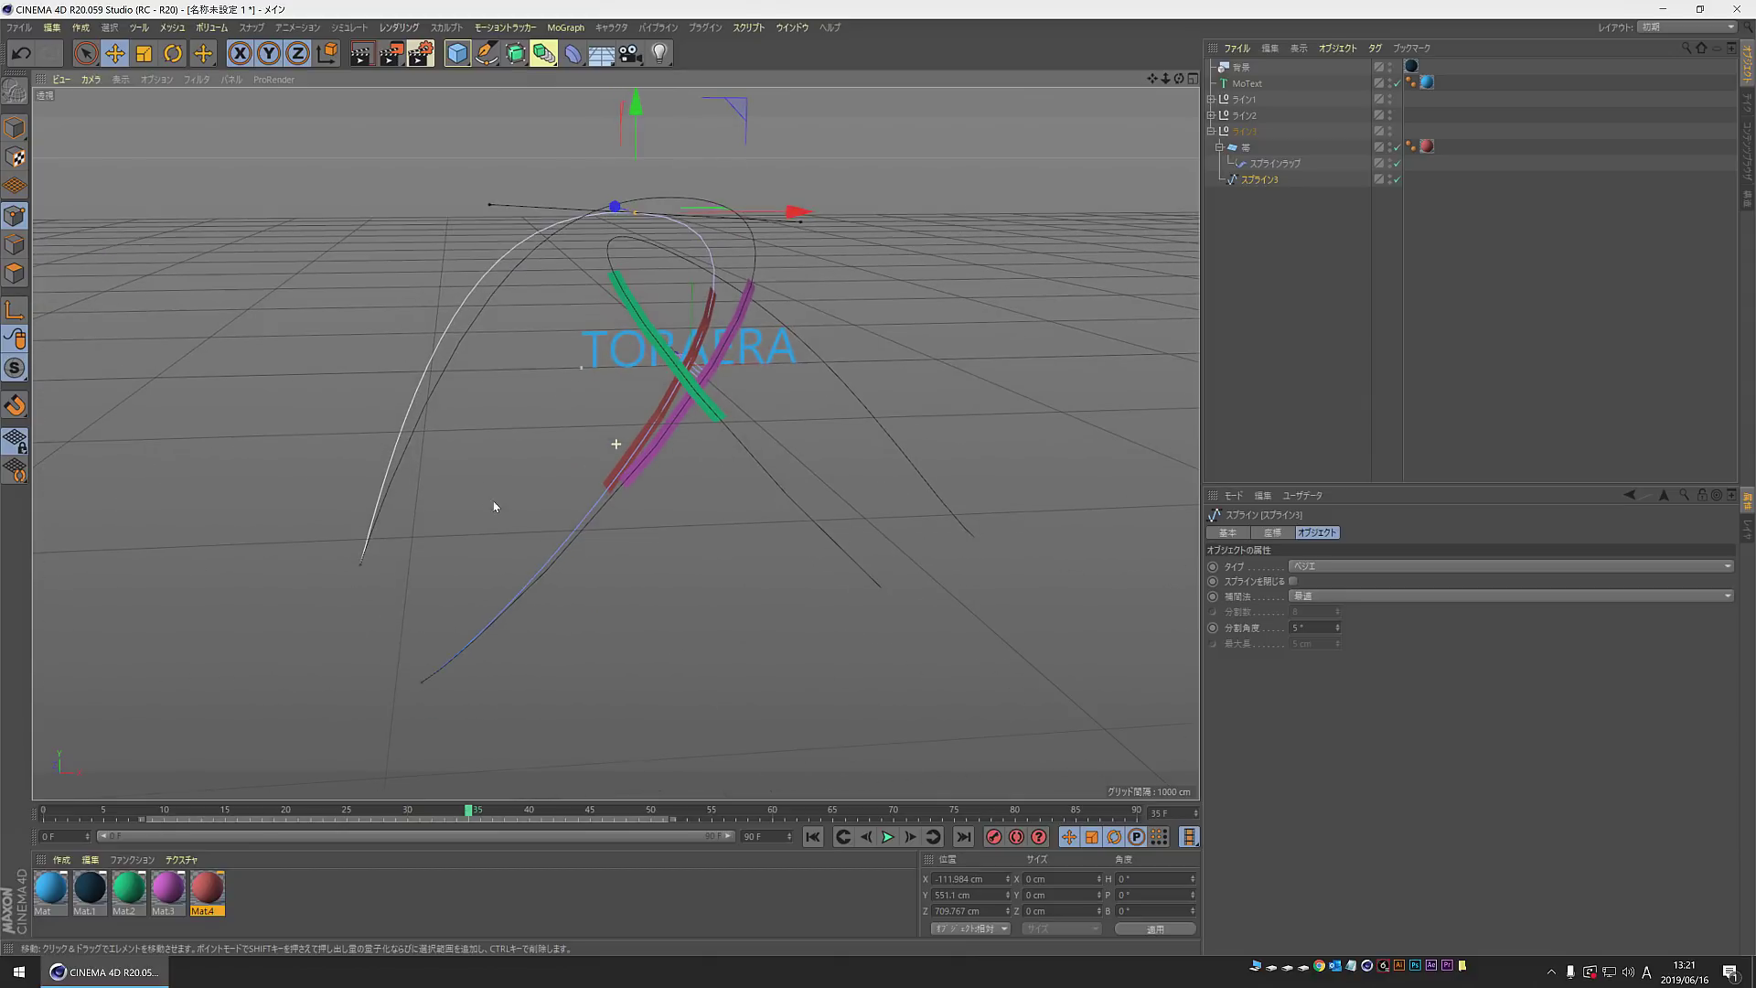
{"action": "left_click", "coordinate": [363, 559]}
{"action": "left_click_drag", "start_coordinate": [523, 554], "coordinate": [691, 554]}
Step: Shift the lower-left end point right and rework the tangents so the red ribbon stands nearly vertical
{"action": "left_click", "coordinate": [421, 682]}
{"action": "mouse_move", "coordinate": [581, 675]}
{"action": "left_mouse_down"}
{"action": "mouse_move", "coordinate": [817, 672]}
{"action": "mouse_move", "coordinate": [835, 455]}
{"action": "mouse_move", "coordinate": [726, 441]}
{"action": "mouse_move", "coordinate": [783, 493]}
{"action": "left_mouse_up"}
{"action": "left_click", "coordinate": [686, 176]}
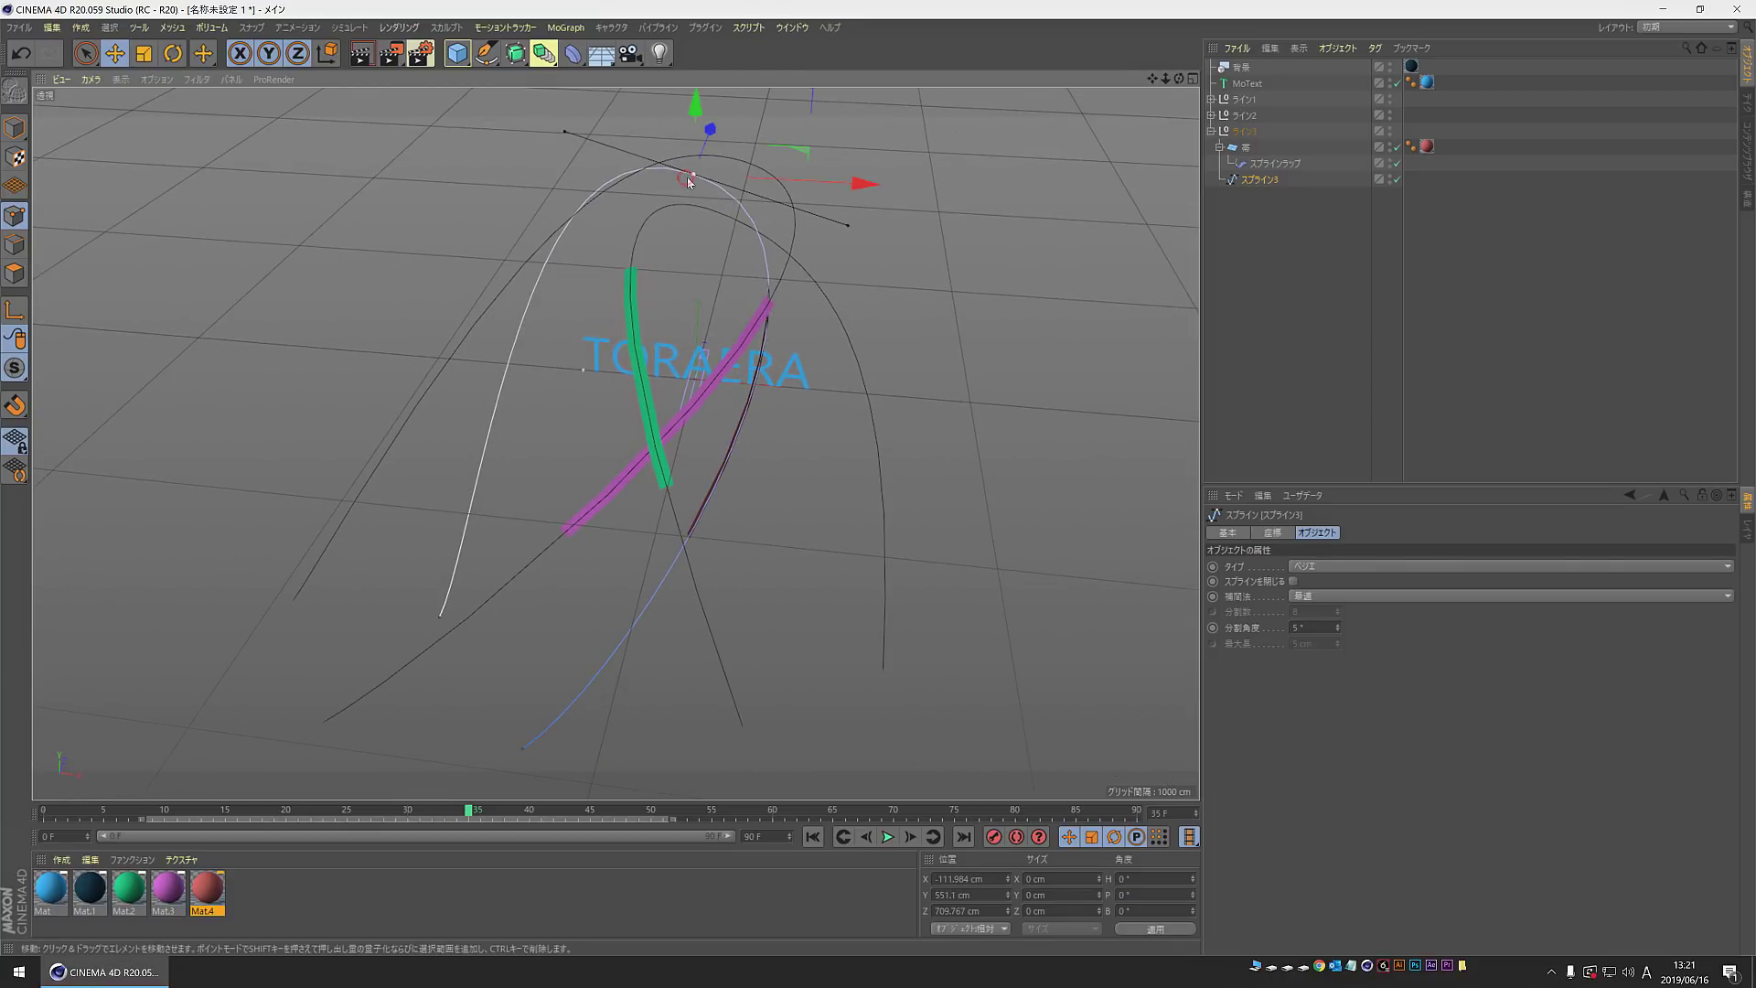
{"action": "mouse_move", "coordinate": [846, 230]}
{"action": "left_mouse_down"}
{"action": "mouse_move", "coordinate": [757, 141]}
{"action": "mouse_move", "coordinate": [803, 431]}
{"action": "mouse_move", "coordinate": [717, 441]}
{"action": "mouse_move", "coordinate": [755, 313]}
{"action": "mouse_move", "coordinate": [757, 371]}
{"action": "mouse_move", "coordinate": [757, 343]}
{"action": "mouse_move", "coordinate": [704, 338]}
{"action": "left_mouse_up"}
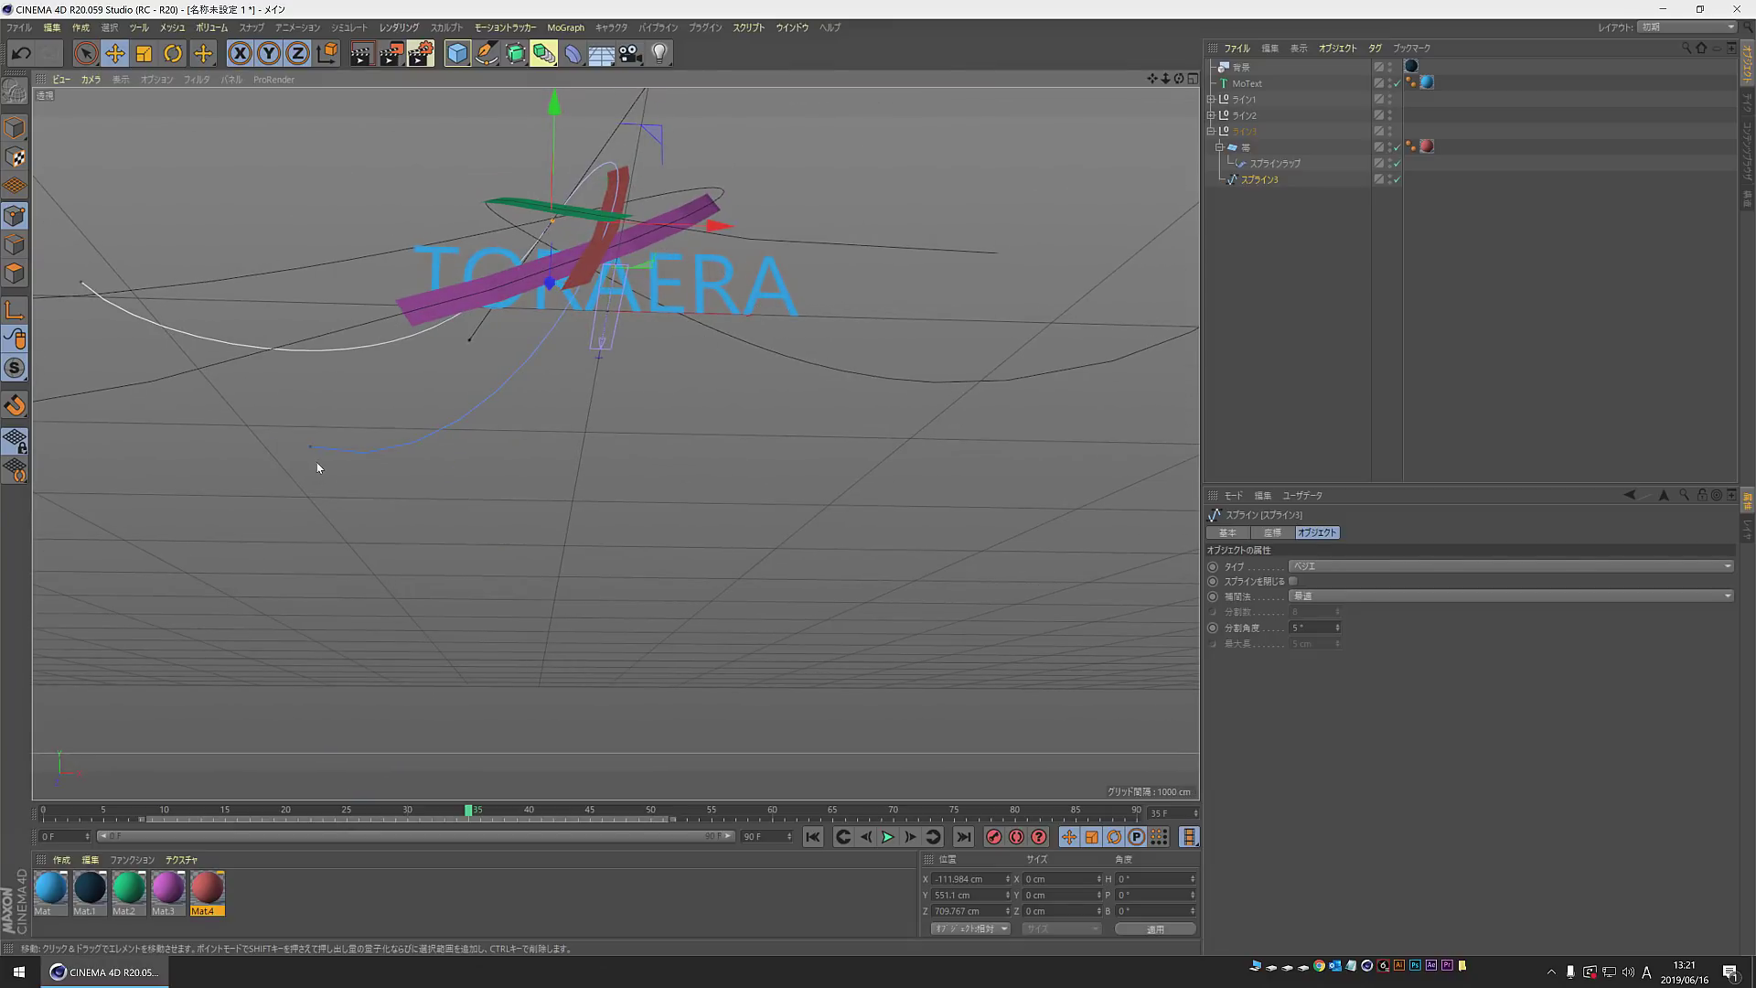
{"action": "mouse_move", "coordinate": [307, 457]}
{"action": "left_mouse_down"}
{"action": "mouse_move", "coordinate": [525, 512]}
{"action": "mouse_move", "coordinate": [502, 548]}
{"action": "mouse_move", "coordinate": [356, 611]}
{"action": "mouse_move", "coordinate": [421, 605]}
{"action": "mouse_move", "coordinate": [443, 360]}
{"action": "mouse_move", "coordinate": [321, 274]}
{"action": "mouse_move", "coordinate": [525, 506]}
{"action": "mouse_move", "coordinate": [388, 474]}
{"action": "mouse_move", "coordinate": [570, 549]}
{"action": "mouse_move", "coordinate": [497, 619]}
{"action": "left_mouse_up"}
{"action": "left_click_drag", "start_coordinate": [376, 594], "coordinate": [515, 583]}
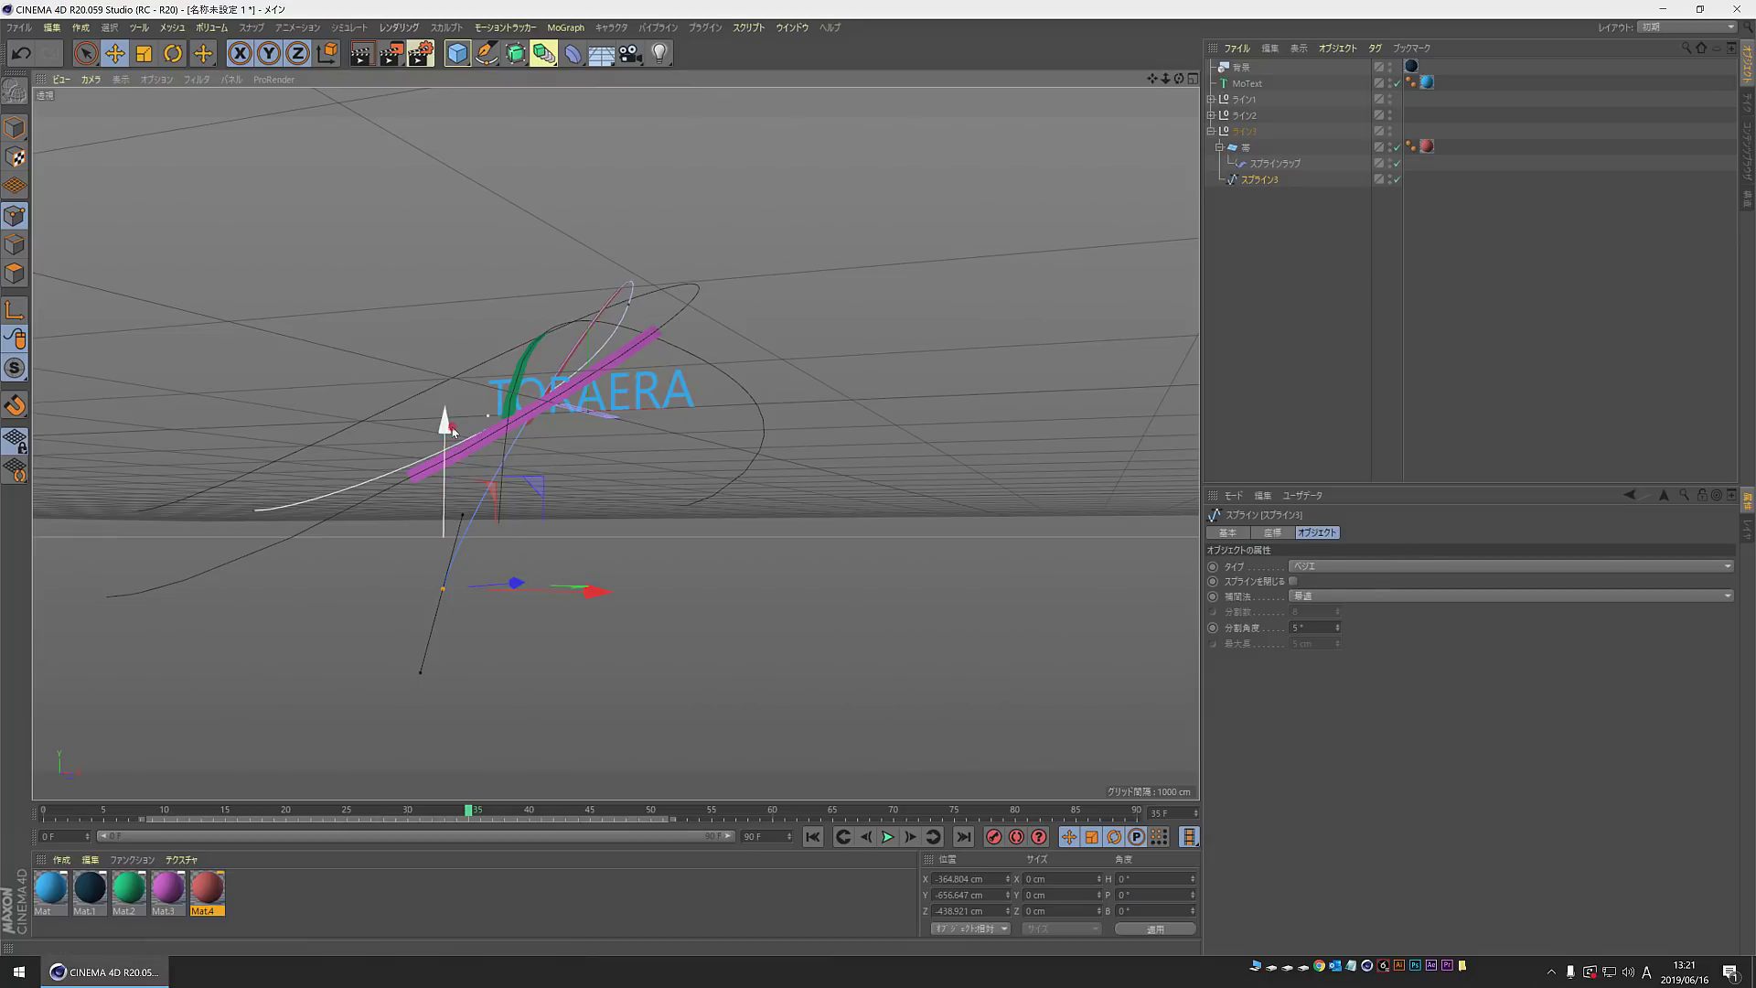
{"action": "mouse_move", "coordinate": [420, 666]}
{"action": "left_mouse_down"}
{"action": "mouse_move", "coordinate": [496, 688]}
{"action": "mouse_move", "coordinate": [540, 731]}
{"action": "mouse_move", "coordinate": [535, 790]}
{"action": "left_mouse_up"}
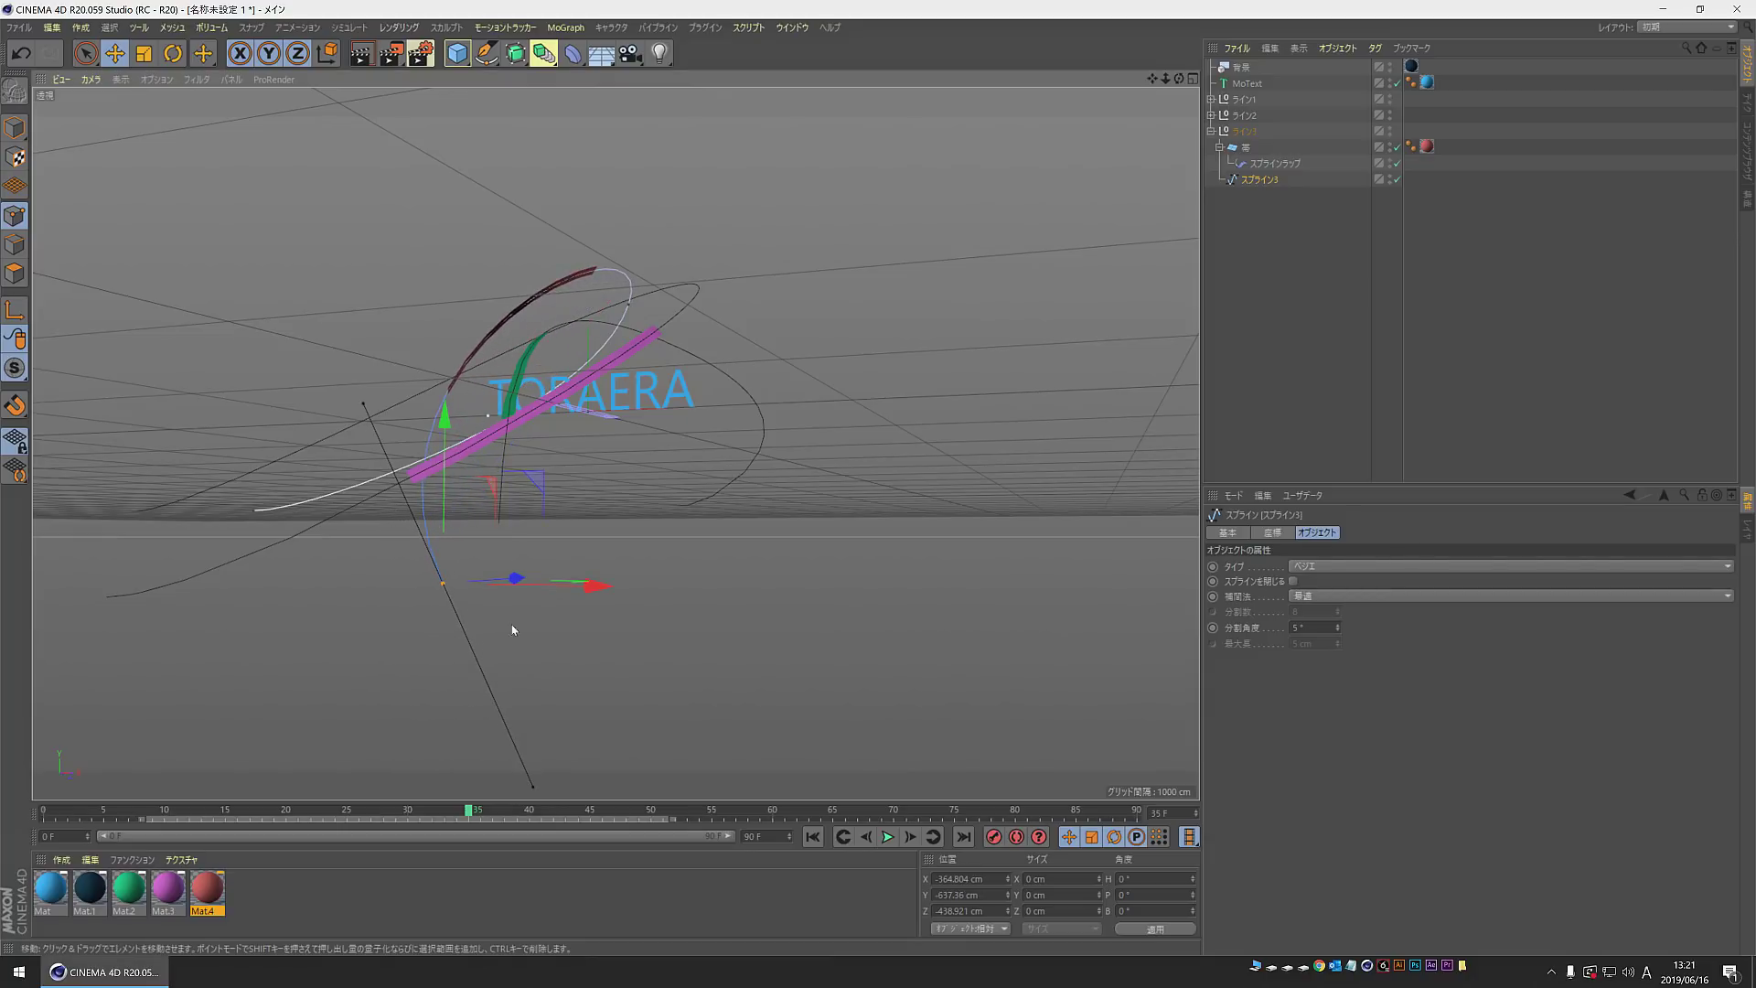
{"action": "left_click_drag", "start_coordinate": [444, 430], "coordinate": [444, 573]}
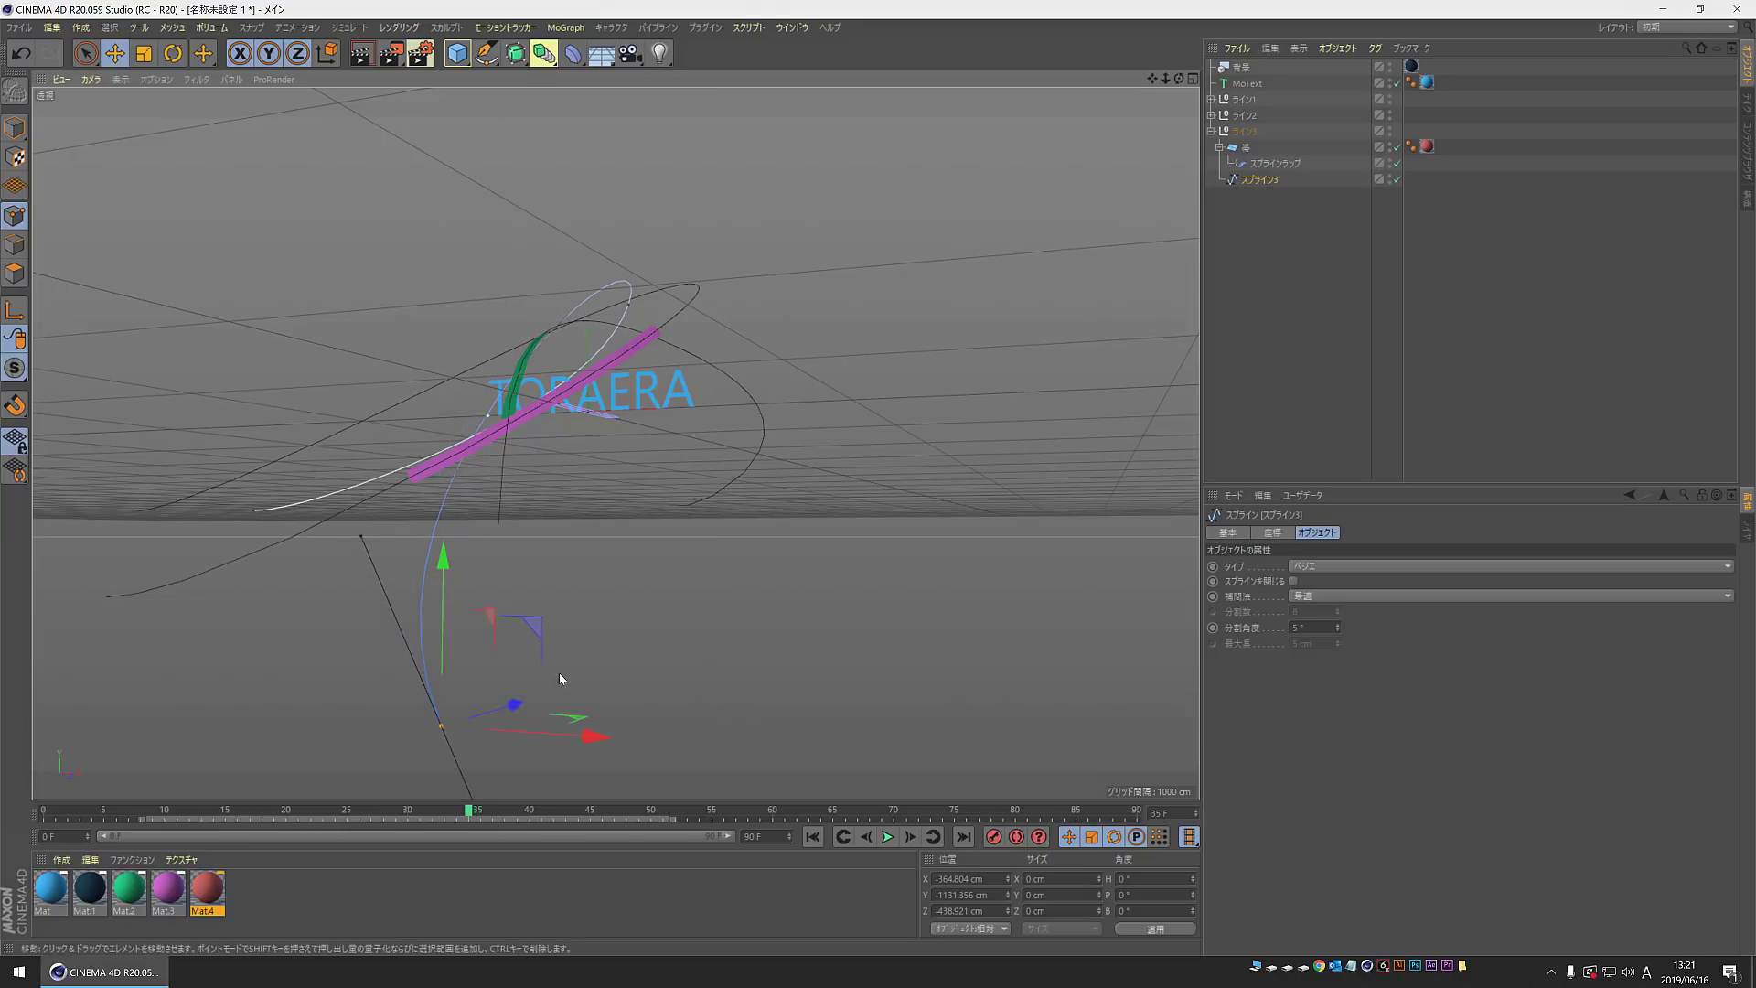
Step: Orbit around the text to check the red ribbon and scrub through the animation
{"action": "mouse_move", "coordinate": [560, 678]}
{"action": "left_mouse_down", "text": "alt"}
{"action": "mouse_move", "coordinate": [649, 729]}
{"action": "mouse_move", "coordinate": [823, 727]}
{"action": "left_mouse_up", "text": "alt"}
{"action": "scroll", "coordinate": [695, 445], "scroll_direction": "up", "scroll_amount": 3}
{"action": "scroll", "coordinate": [631, 436], "scroll_direction": "up", "scroll_amount": 3}
{"action": "scroll", "coordinate": [612, 362], "scroll_direction": "up", "scroll_amount": 3}
{"action": "scroll", "coordinate": [621, 339], "scroll_direction": "up", "scroll_amount": 2}
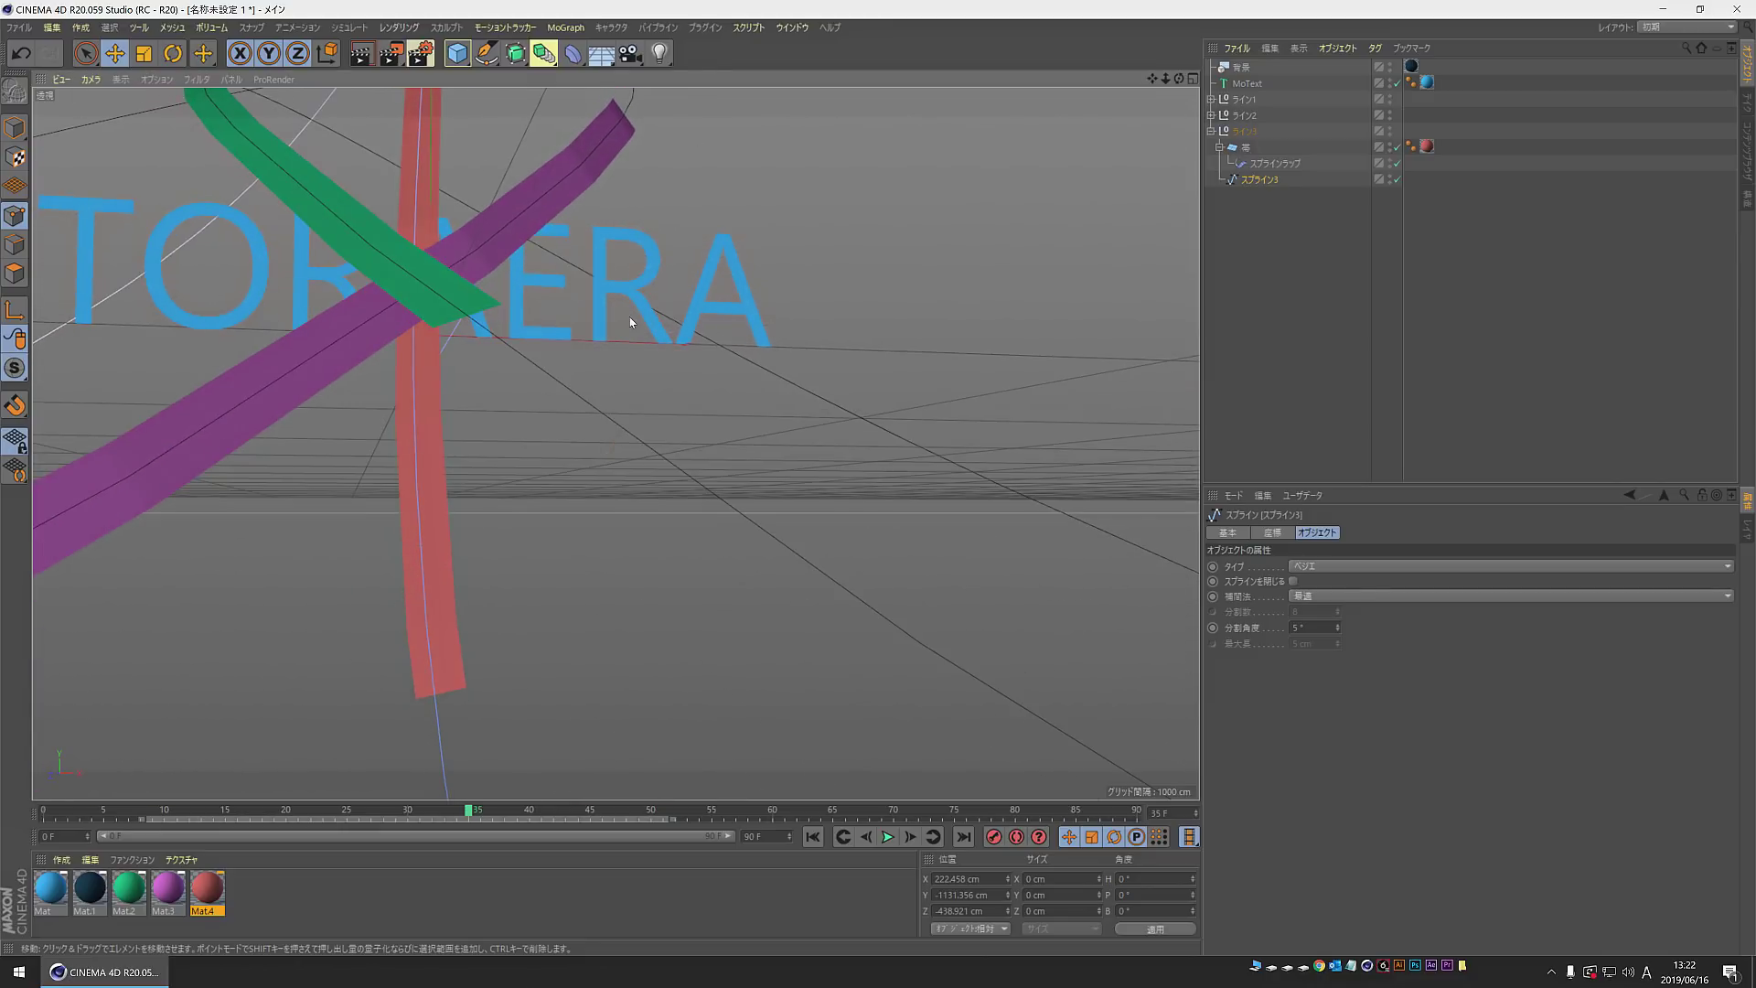
{"action": "scroll", "coordinate": [640, 348], "scroll_direction": "down", "scroll_amount": 3}
{"action": "mouse_move", "coordinate": [698, 411]}
{"action": "left_mouse_down", "text": "alt"}
{"action": "mouse_move", "coordinate": [645, 379]}
{"action": "mouse_move", "coordinate": [831, 533]}
{"action": "left_mouse_up", "text": "alt"}
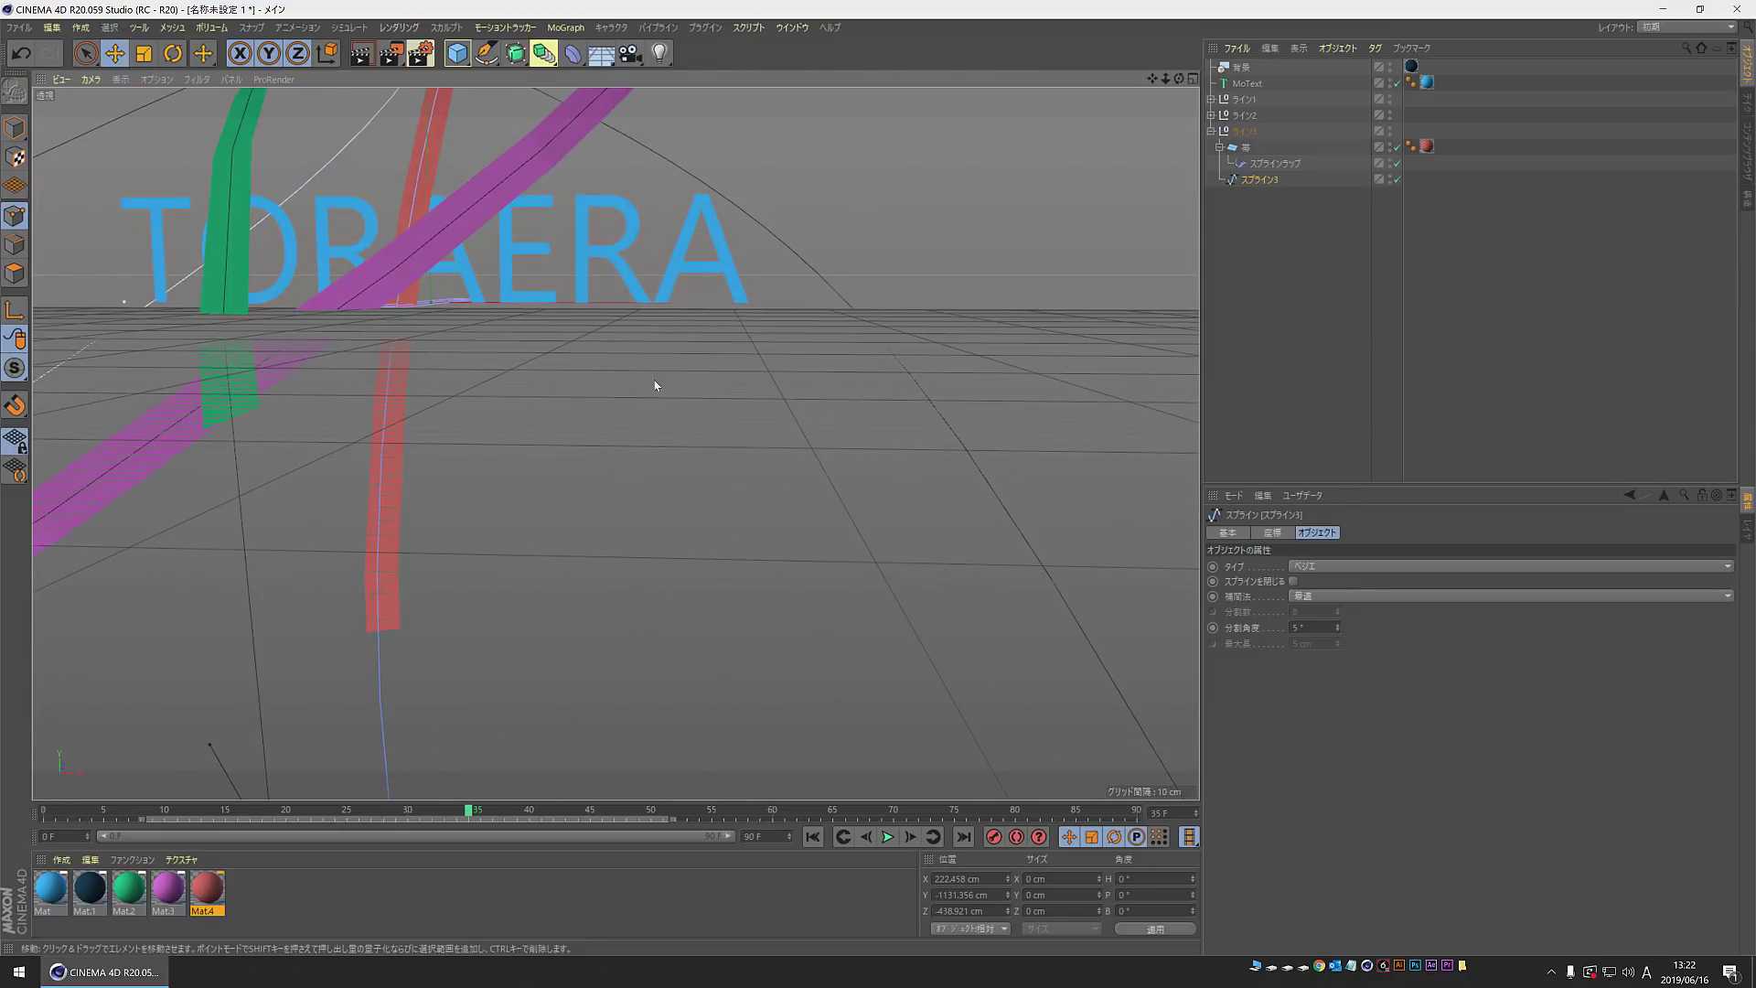
{"action": "left_click_drag", "start_coordinate": [720, 576], "coordinate": [738, 549], "text": "alt"}
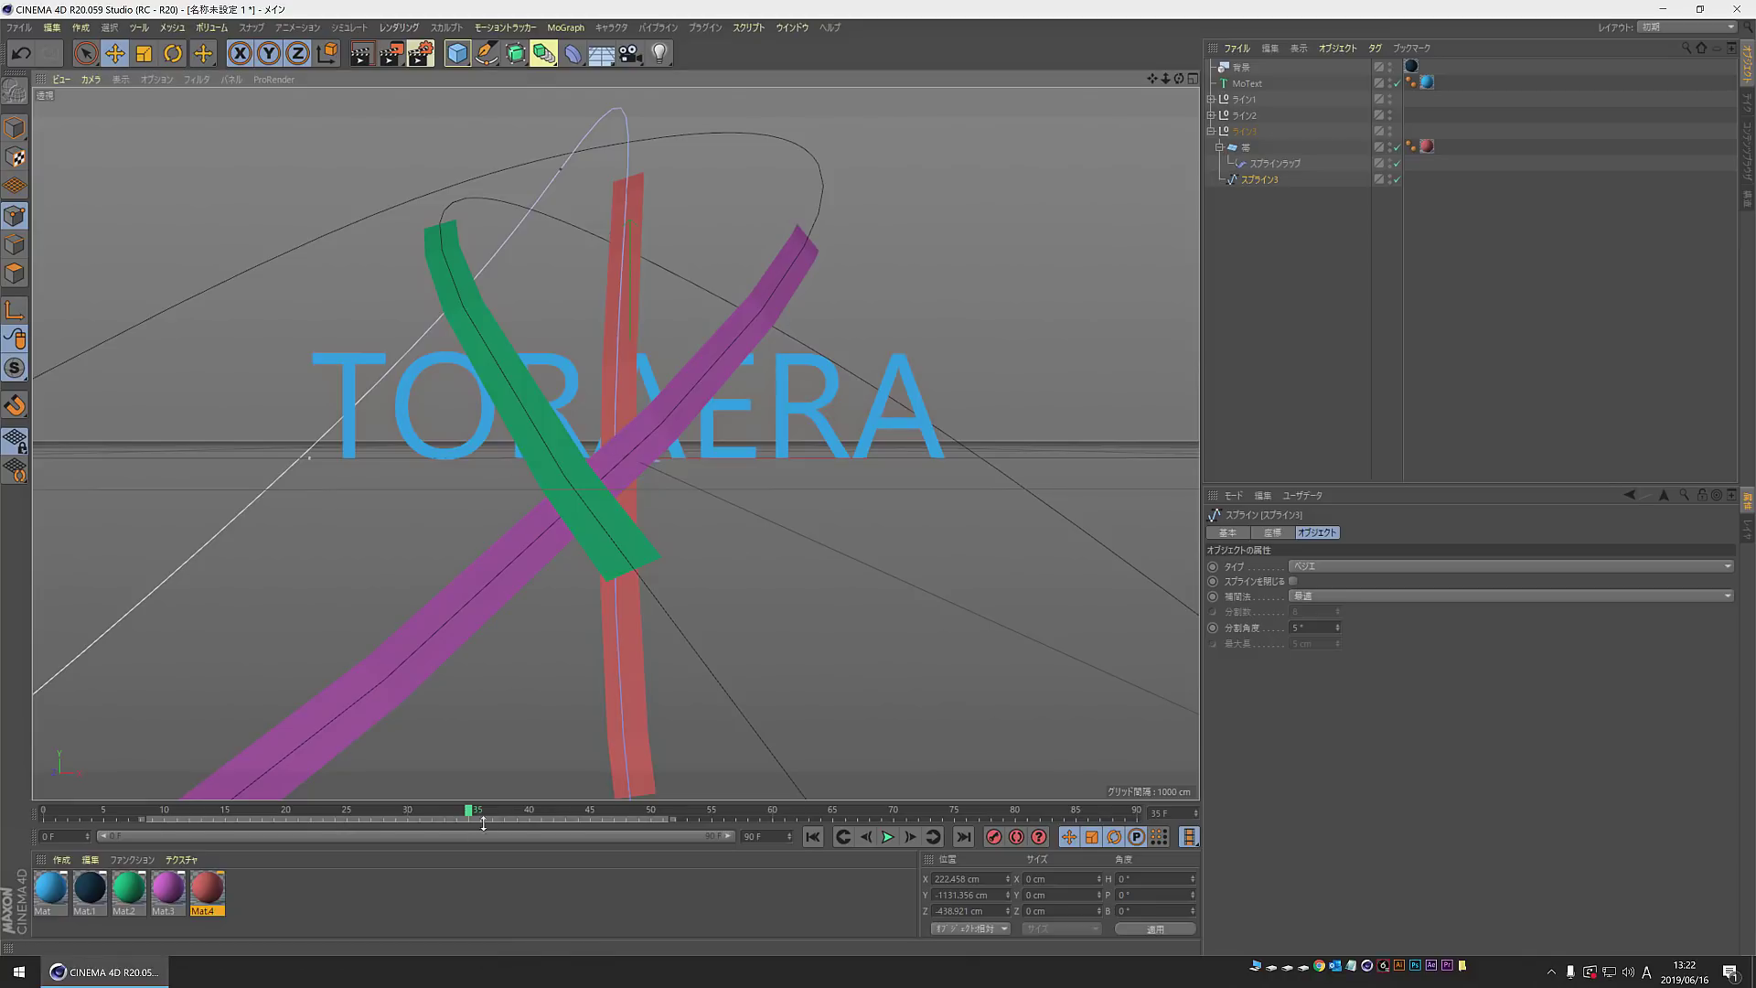
{"action": "mouse_move", "coordinate": [473, 811]}
{"action": "left_mouse_down"}
{"action": "mouse_move", "coordinate": [433, 763]}
{"action": "mouse_move", "coordinate": [628, 737]}
{"action": "mouse_move", "coordinate": [228, 737]}
{"action": "mouse_move", "coordinate": [424, 740]}
{"action": "mouse_move", "coordinate": [426, 140]}
{"action": "left_mouse_up"}
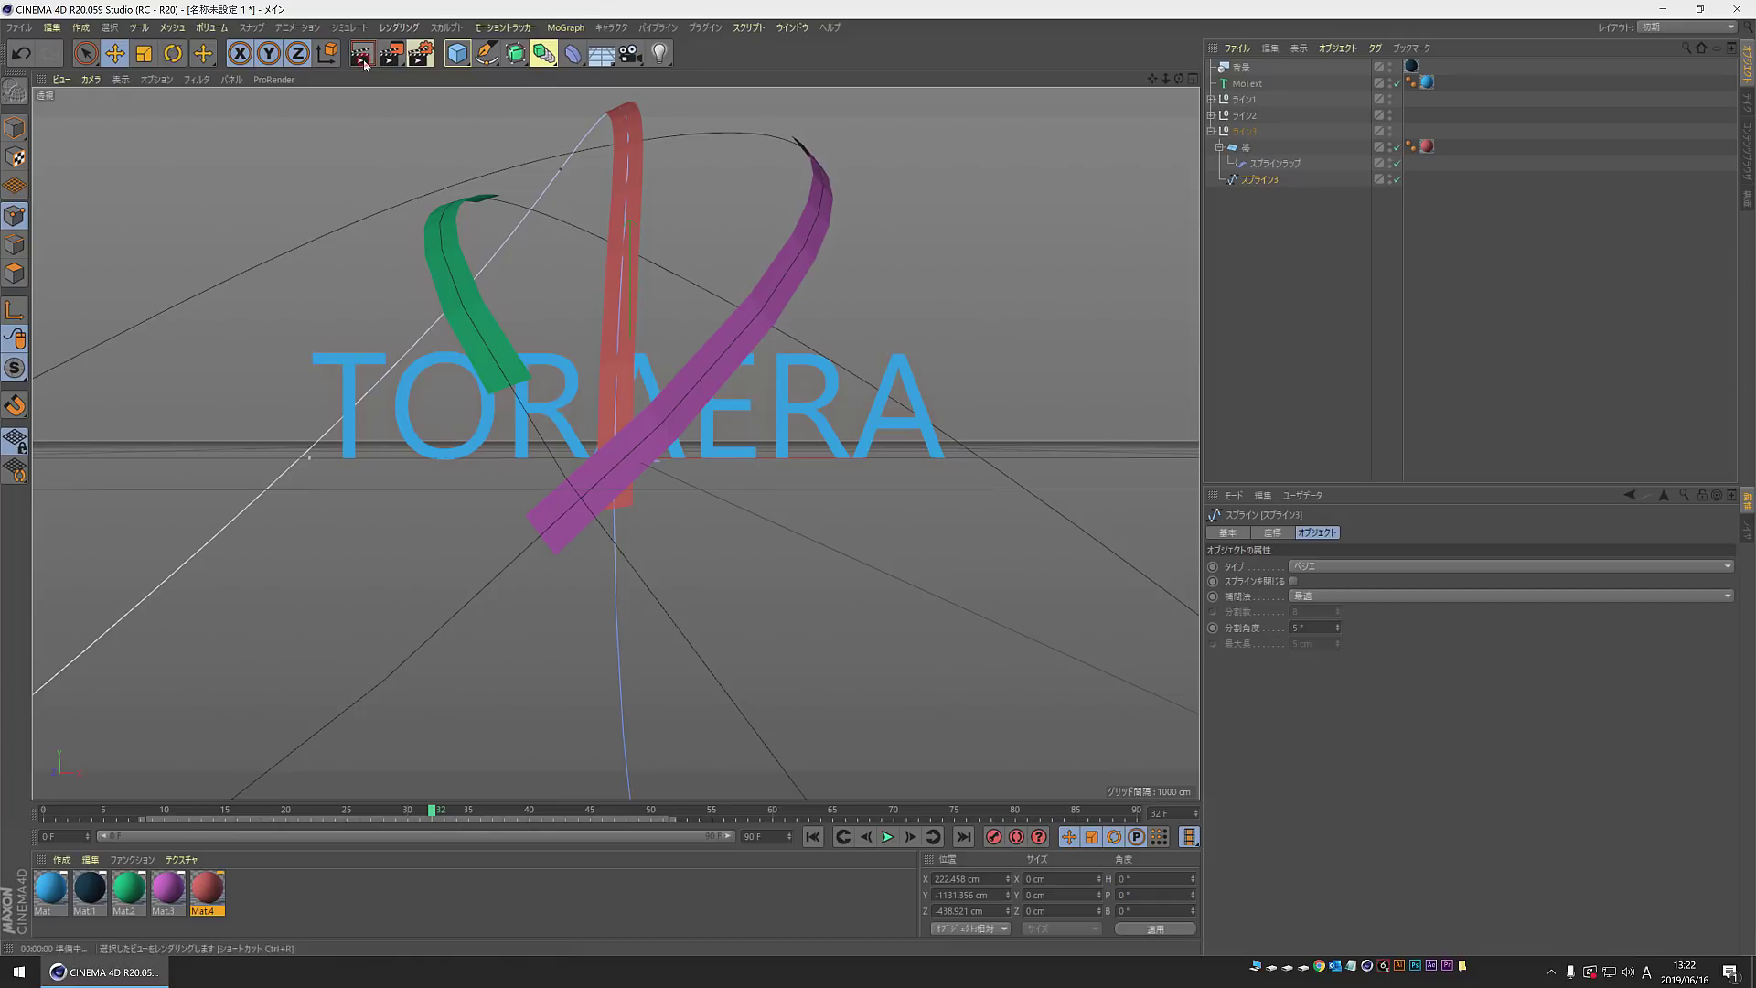
Step: Preview the render and scrub the animation, then exit and zoom out to show full splines
{"action": "left_click", "coordinate": [363, 56]}
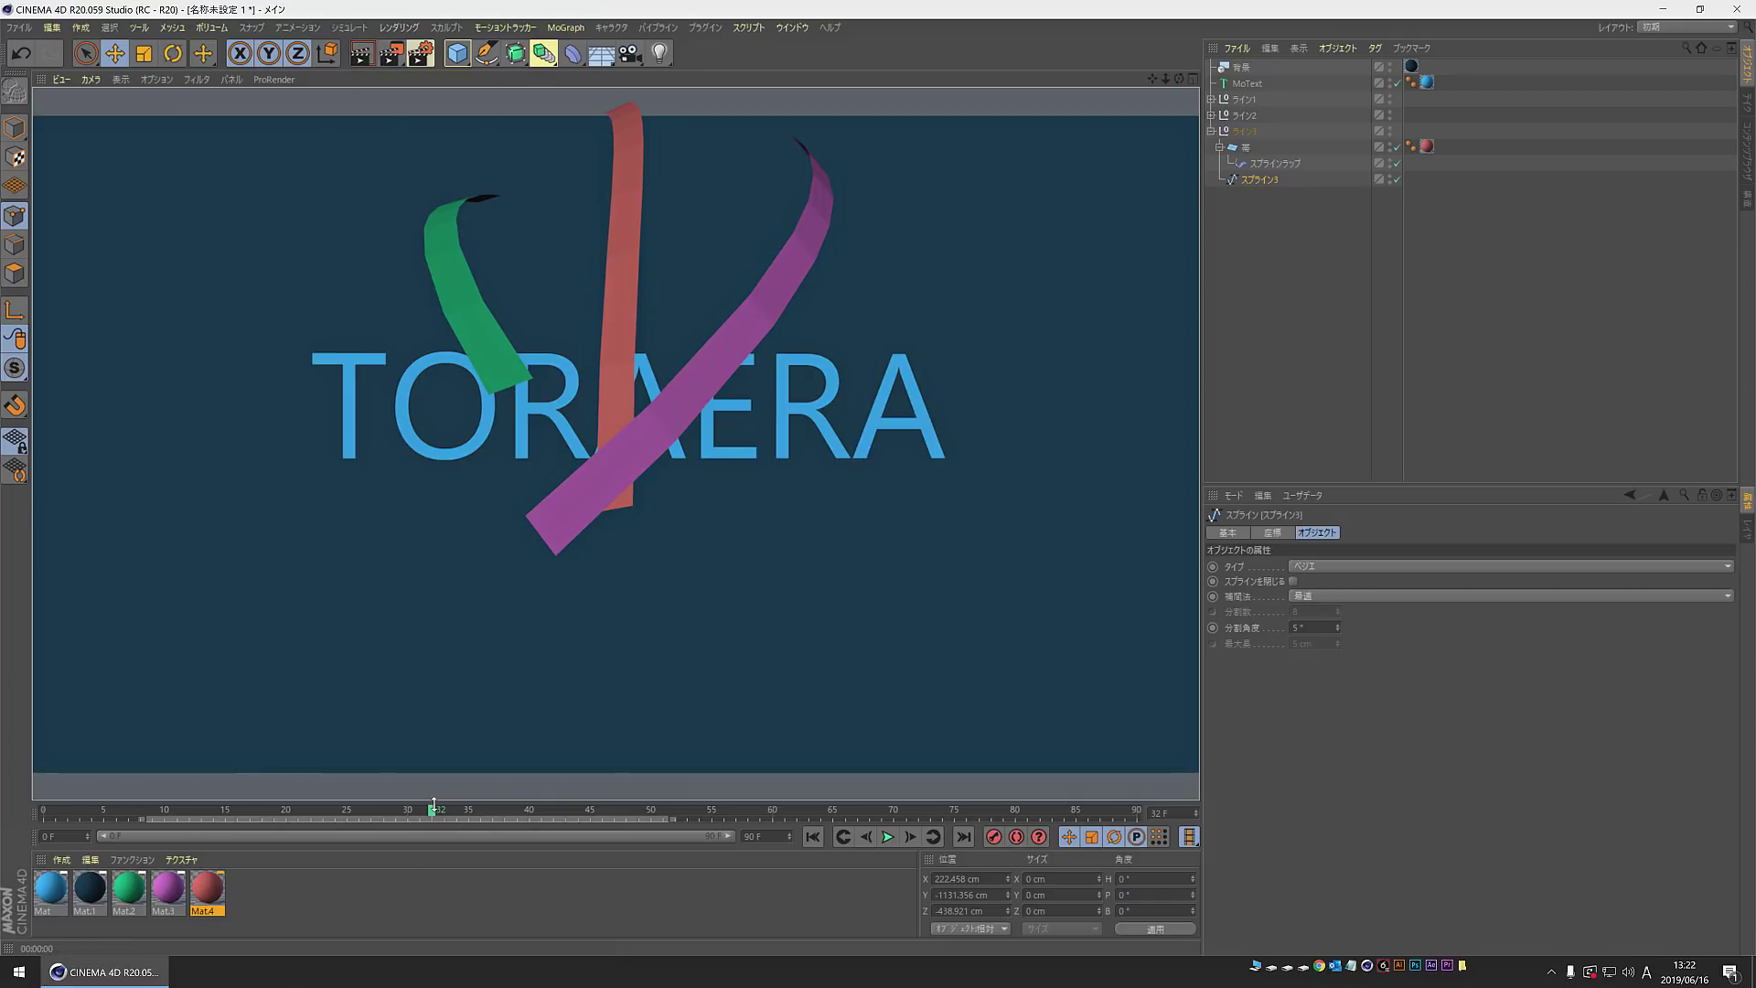
{"action": "mouse_move", "coordinate": [433, 814]}
{"action": "left_mouse_down"}
{"action": "mouse_move", "coordinate": [502, 811]}
{"action": "mouse_move", "coordinate": [333, 811]}
{"action": "mouse_move", "coordinate": [481, 809]}
{"action": "left_mouse_up"}
{"action": "mouse_move", "coordinate": [265, 808]}
{"action": "left_mouse_down"}
{"action": "mouse_move", "coordinate": [471, 745]}
{"action": "mouse_move", "coordinate": [329, 733]}
{"action": "mouse_move", "coordinate": [431, 717]}
{"action": "mouse_move", "coordinate": [732, 326]}
{"action": "mouse_move", "coordinate": [596, 411]}
{"action": "mouse_move", "coordinate": [483, 377]}
{"action": "left_mouse_up"}
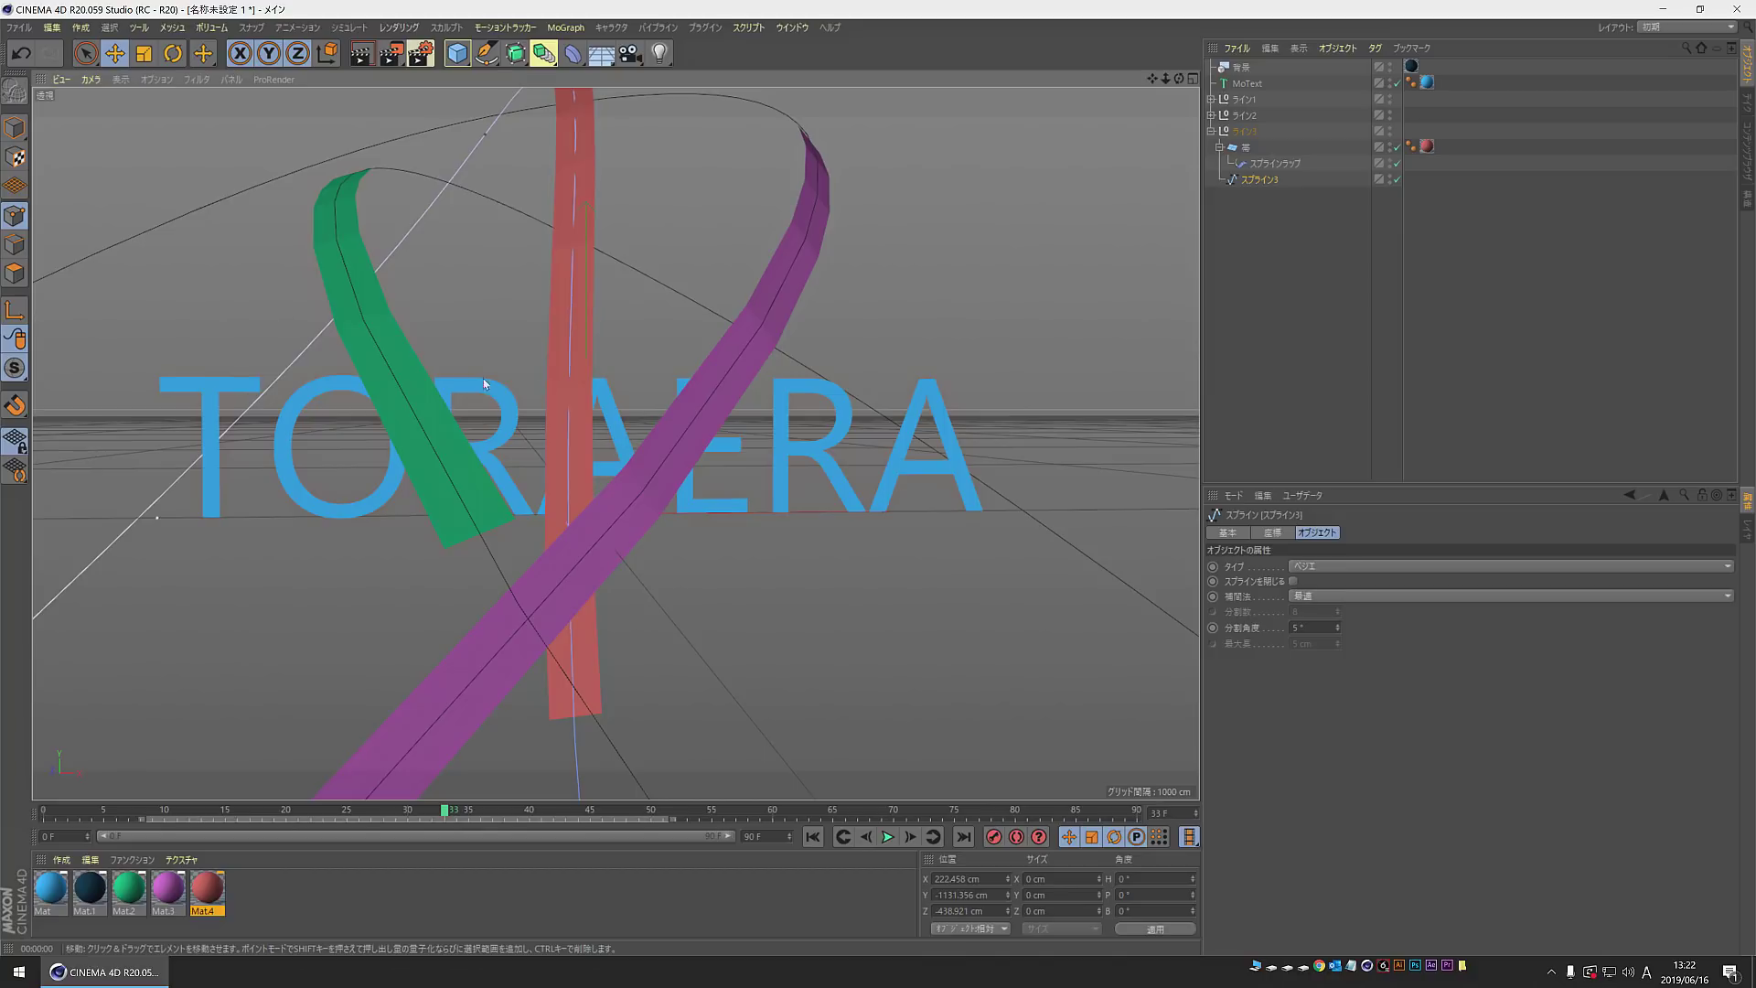
{"action": "left_click", "coordinate": [362, 55]}
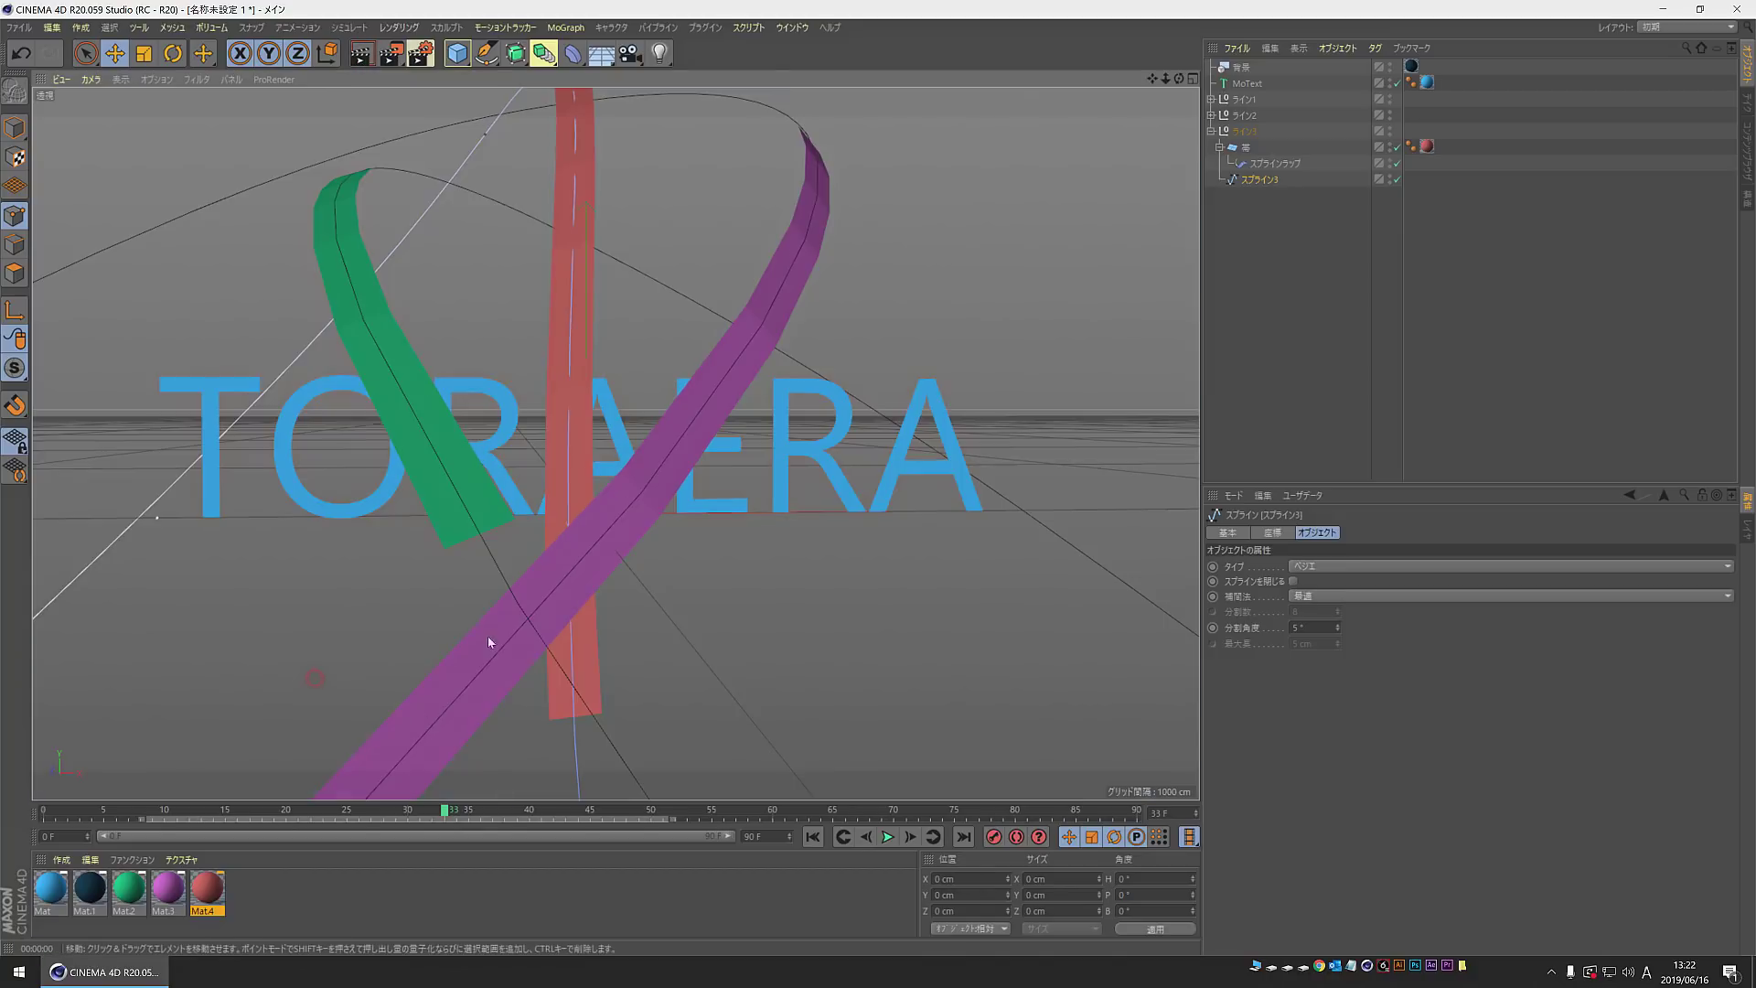
{"action": "scroll", "coordinate": [595, 553], "scroll_direction": "down", "scroll_amount": 5}
{"action": "scroll", "coordinate": [595, 553], "scroll_direction": "down", "scroll_amount": 3}
{"action": "middle_click_drag", "start_coordinate": [734, 609], "coordinate": [698, 519], "text": "alt"}
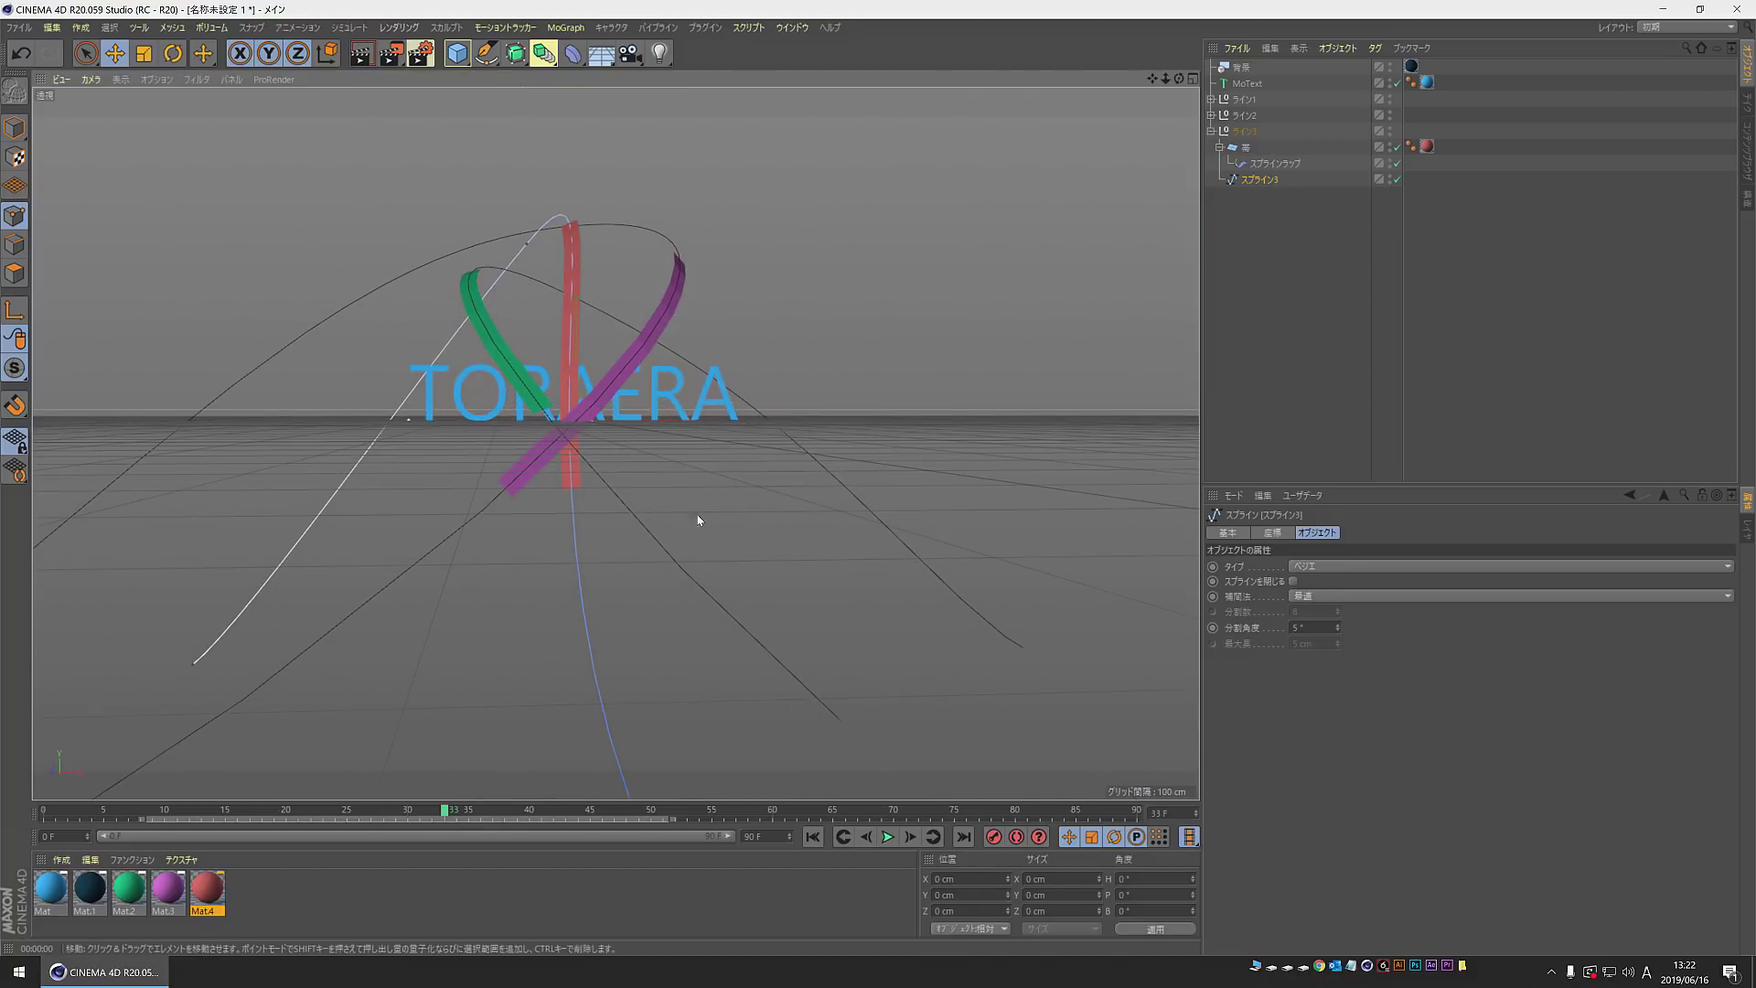
Step: Raise a スプライン3 point, shift it right and swing its tangent to reshape the red ribbon
{"action": "left_click_drag", "start_coordinate": [726, 541], "coordinate": [683, 723], "text": "alt"}
{"action": "mouse_move", "coordinate": [793, 550]}
{"action": "left_mouse_down", "text": "alt"}
{"action": "mouse_move", "coordinate": [744, 553]}
{"action": "mouse_move", "coordinate": [711, 448]}
{"action": "left_mouse_up", "text": "alt"}
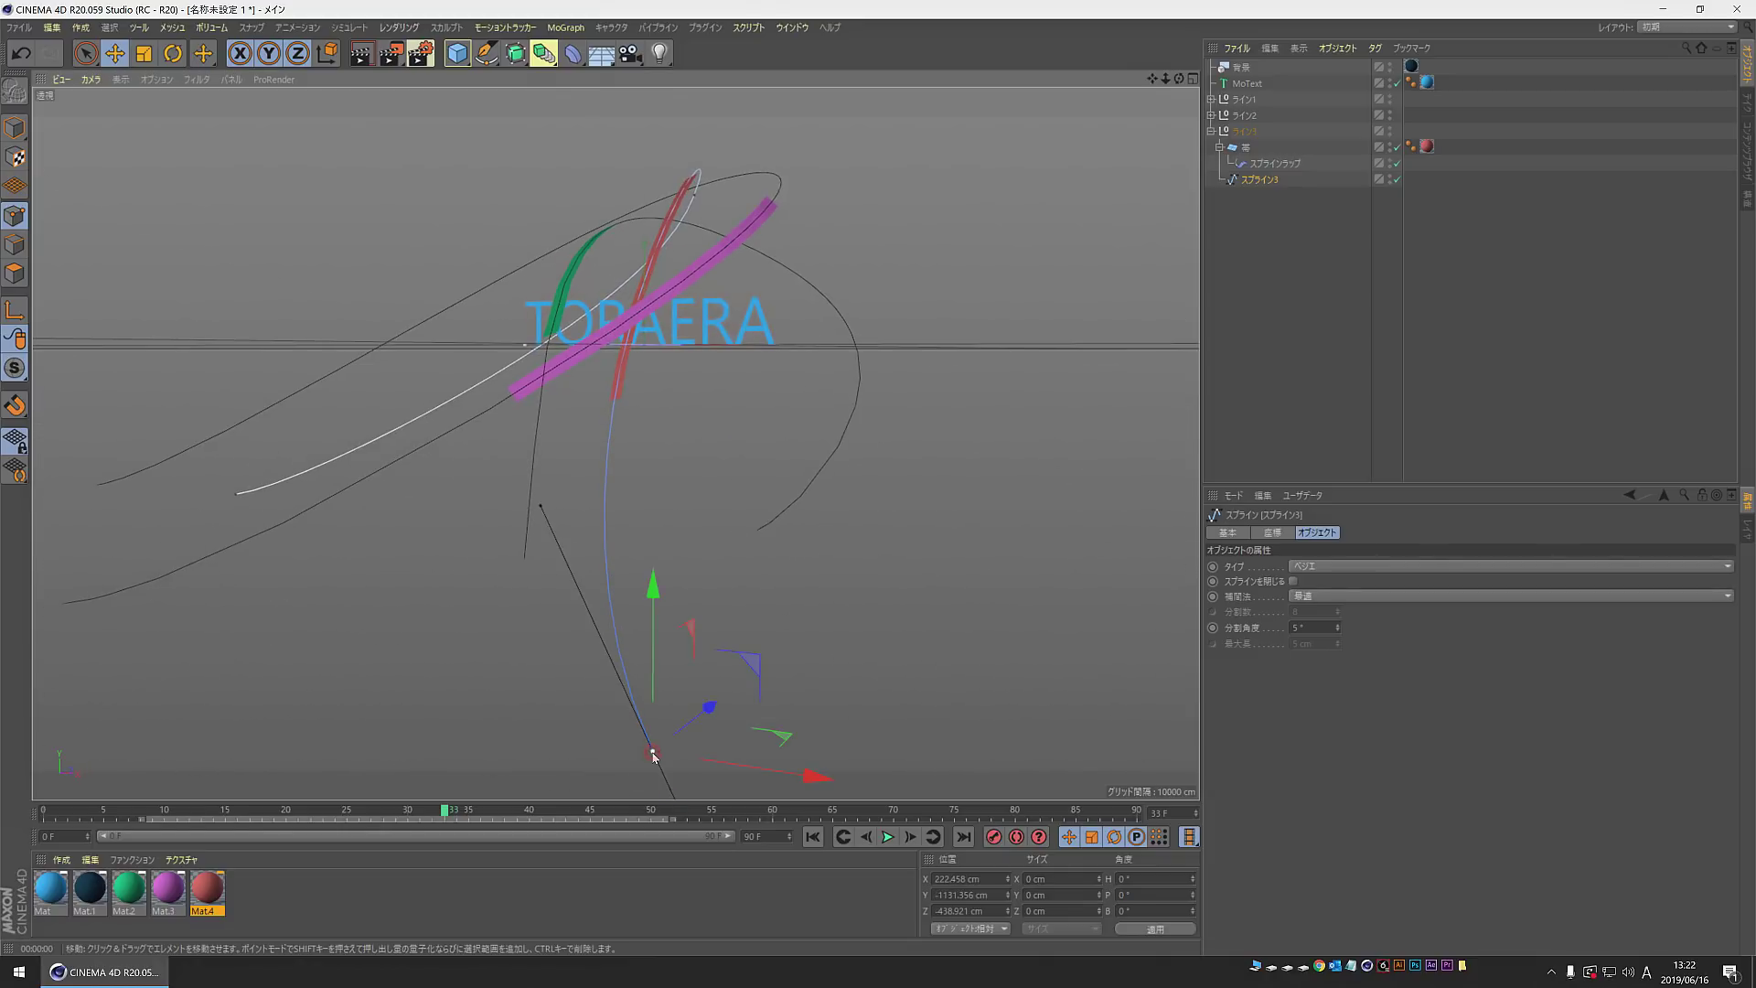
{"action": "left_click_drag", "start_coordinate": [750, 658], "coordinate": [749, 493]}
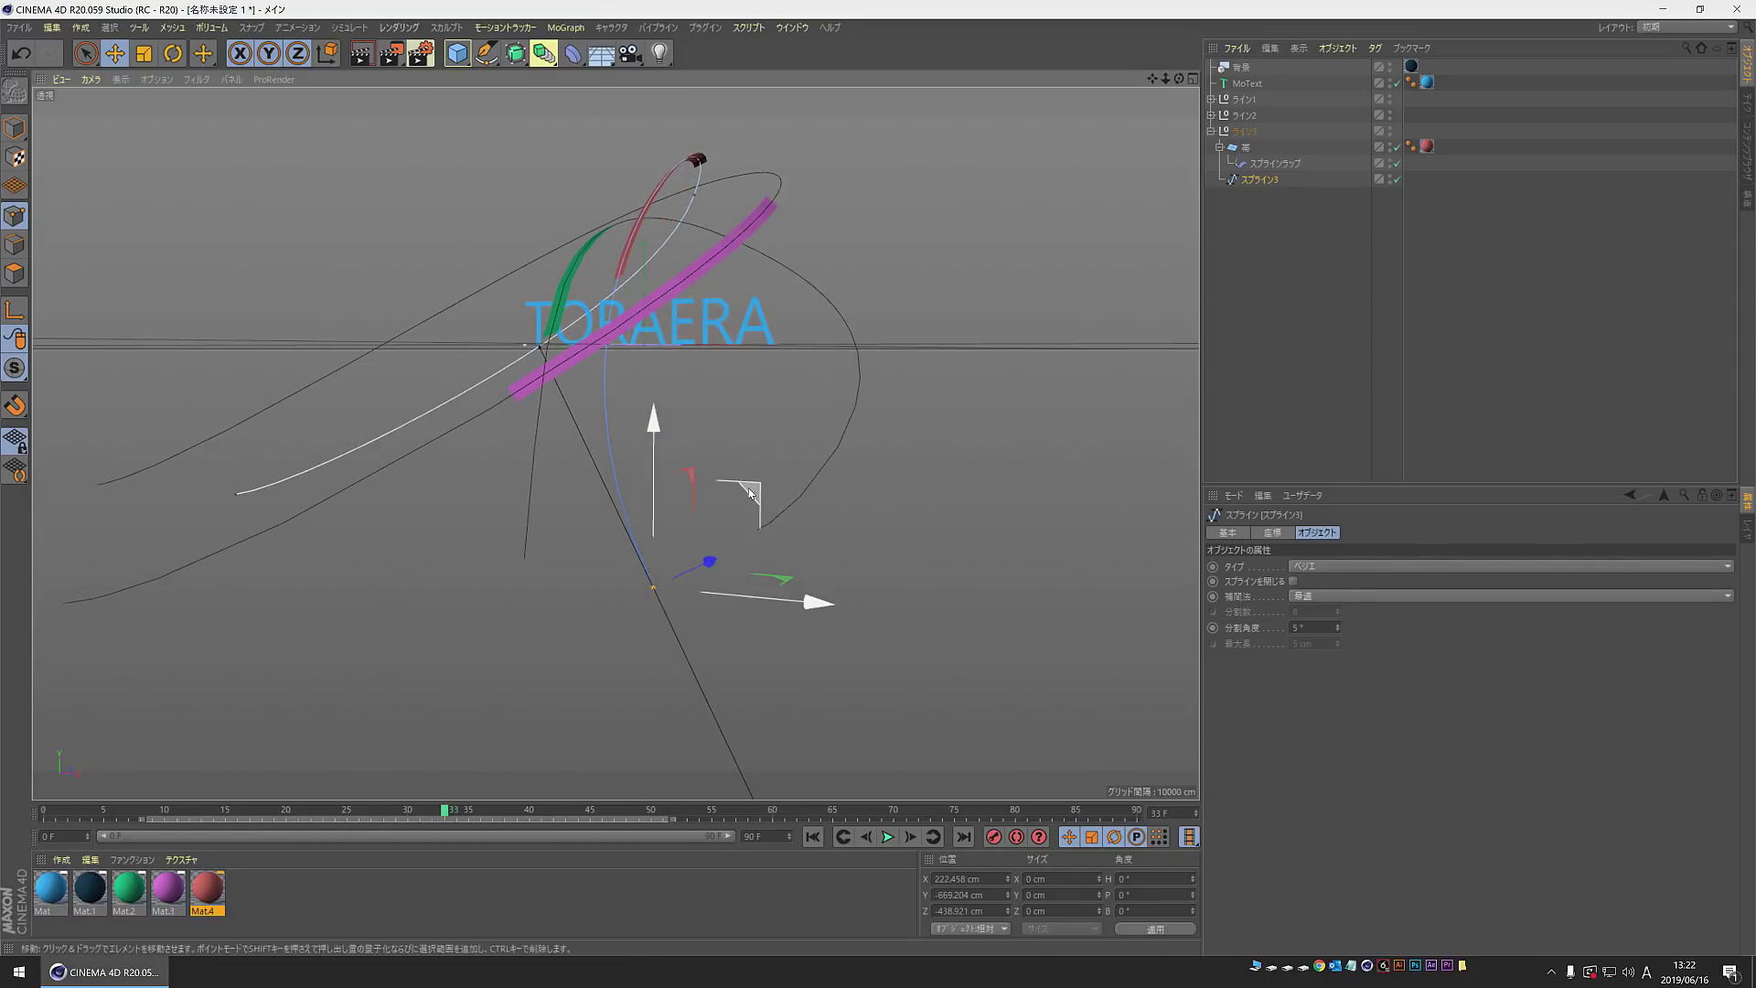
{"action": "mouse_move", "coordinate": [820, 609]}
{"action": "left_mouse_down"}
{"action": "mouse_move", "coordinate": [914, 616]}
{"action": "mouse_move", "coordinate": [624, 583]}
{"action": "mouse_move", "coordinate": [652, 614]}
{"action": "mouse_move", "coordinate": [741, 595]}
{"action": "left_mouse_up"}
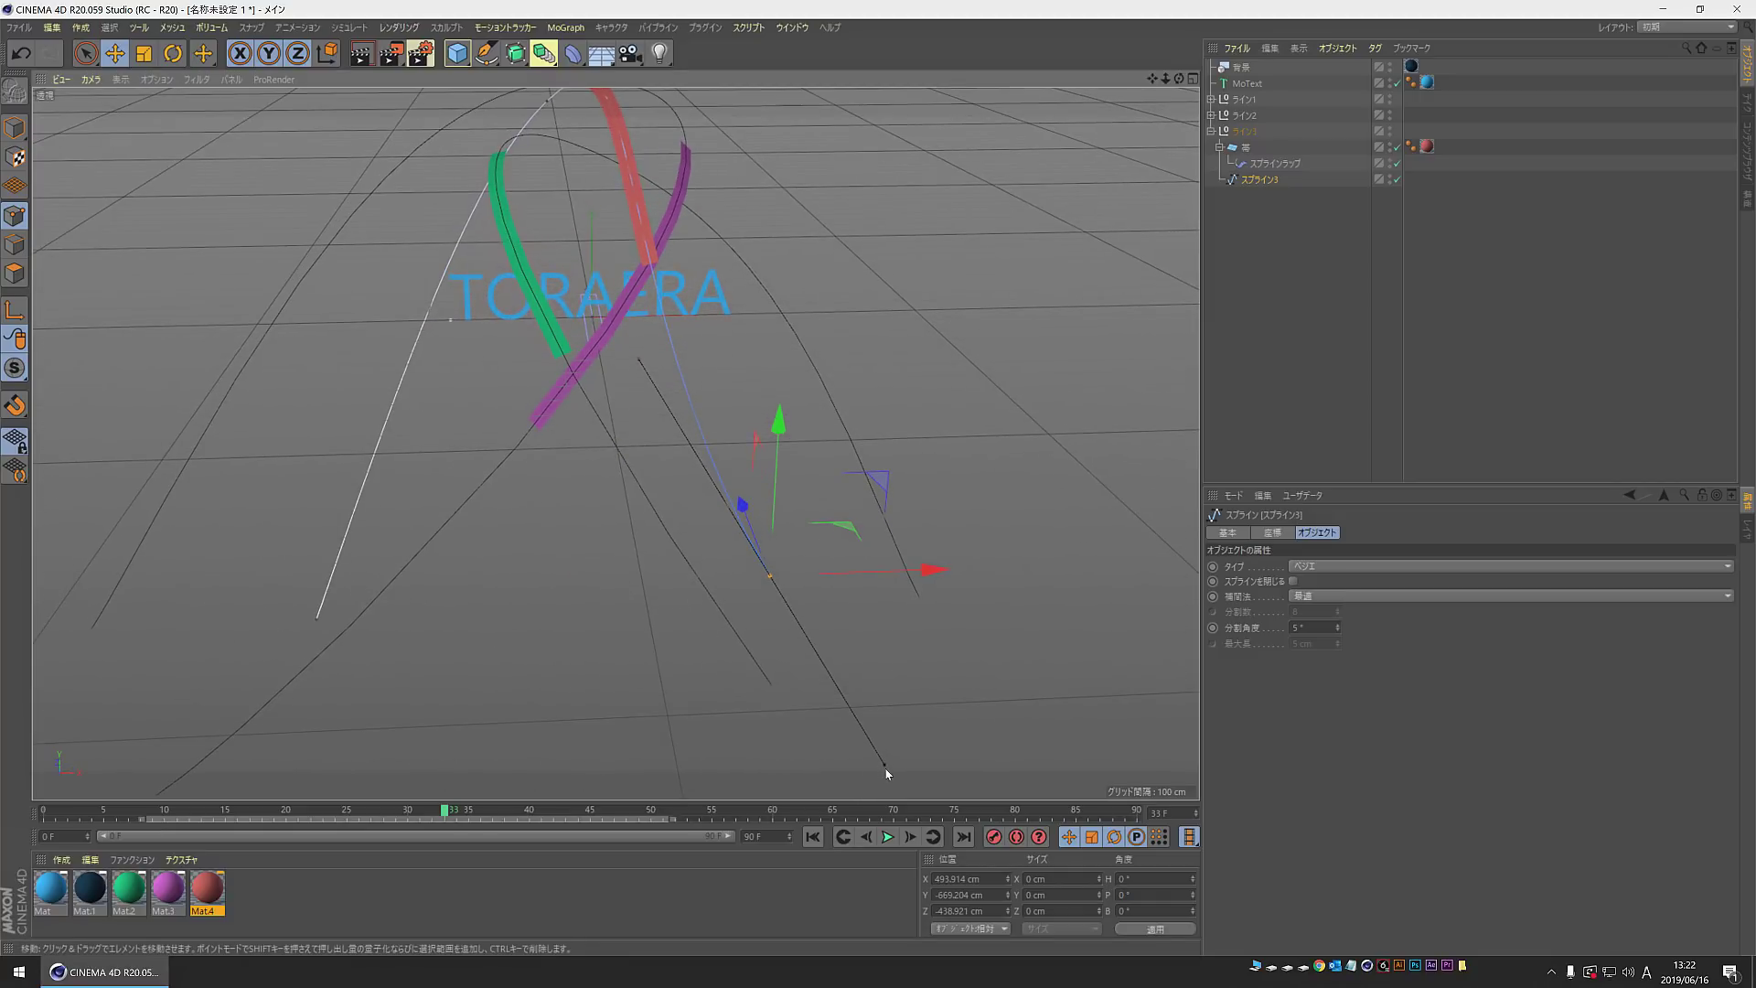
{"action": "mouse_move", "coordinate": [885, 771]}
{"action": "left_mouse_down"}
{"action": "mouse_move", "coordinate": [887, 689]}
{"action": "mouse_move", "coordinate": [979, 674]}
{"action": "mouse_move", "coordinate": [831, 632]}
{"action": "left_mouse_up"}
{"action": "mouse_move", "coordinate": [587, 272]}
{"action": "left_mouse_down", "text": "alt"}
{"action": "mouse_move", "coordinate": [574, 224]}
{"action": "mouse_move", "coordinate": [631, 348]}
{"action": "left_mouse_up", "text": "alt"}
Step: Move the top point left, swing its tangent upward and lower it so the red band arches
{"action": "left_click", "coordinate": [602, 245]}
{"action": "mouse_move", "coordinate": [739, 252]}
{"action": "left_mouse_down"}
{"action": "mouse_move", "coordinate": [686, 249]}
{"action": "mouse_move", "coordinate": [819, 538]}
{"action": "mouse_move", "coordinate": [764, 521]}
{"action": "mouse_move", "coordinate": [746, 577]}
{"action": "mouse_move", "coordinate": [510, 570]}
{"action": "mouse_move", "coordinate": [519, 521]}
{"action": "left_mouse_up"}
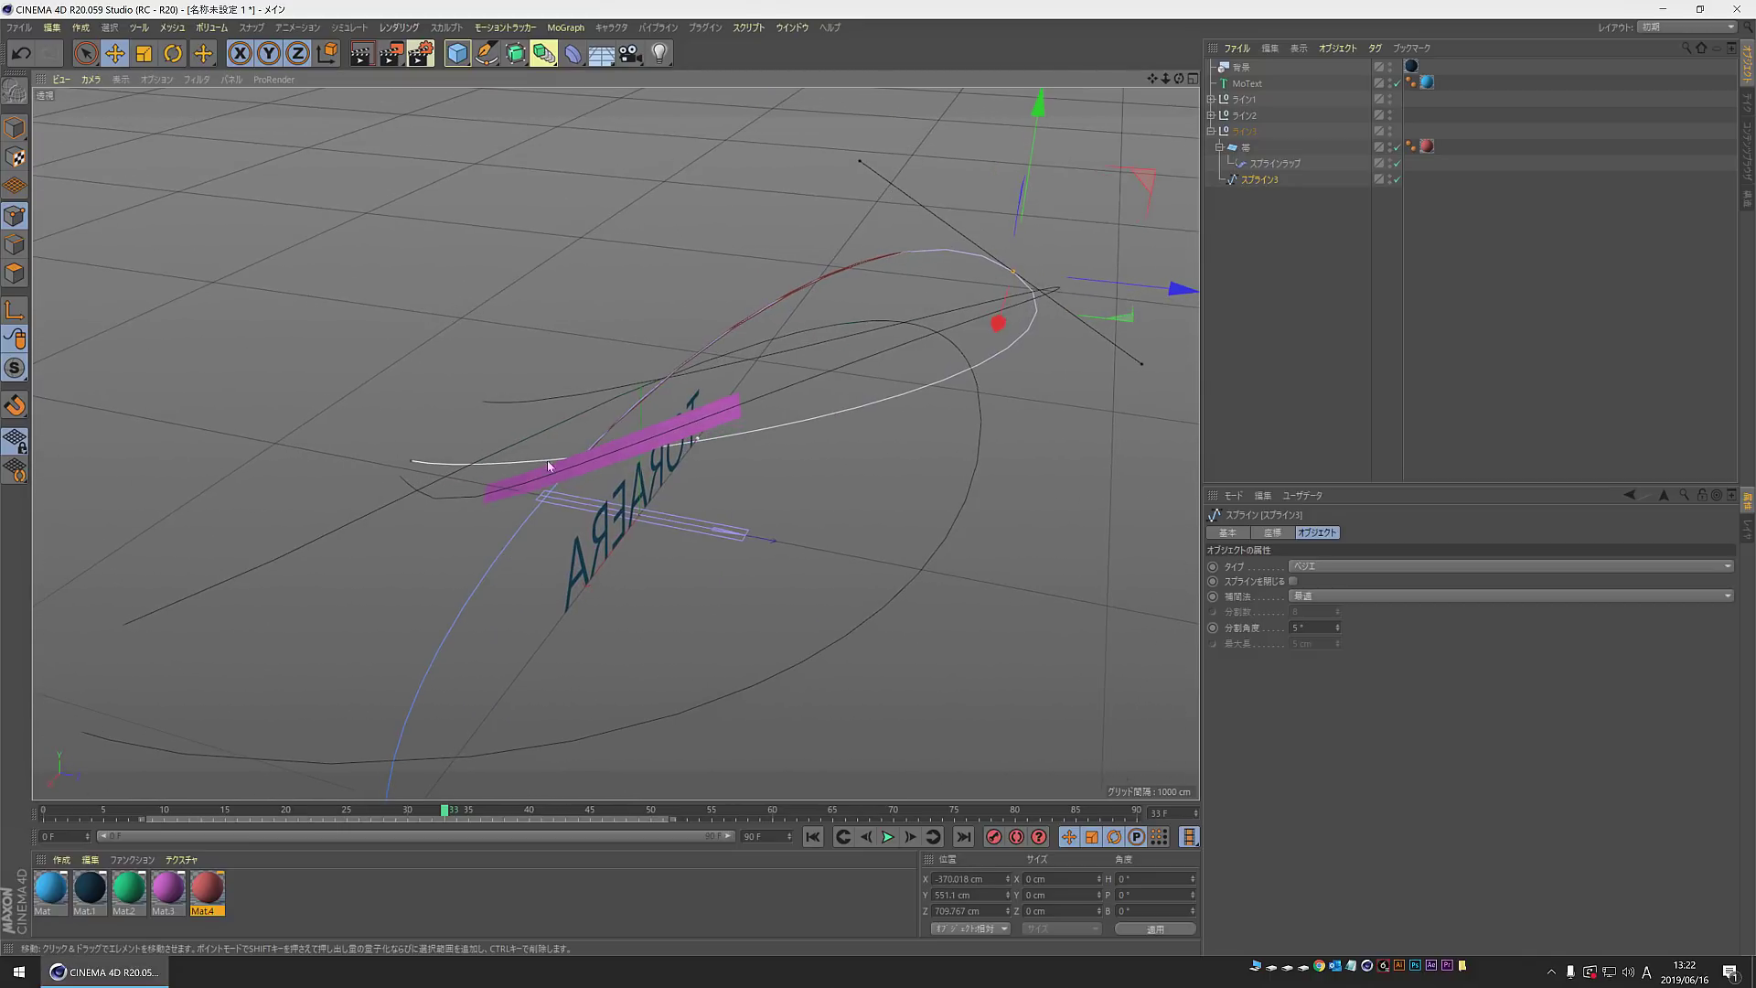
{"action": "left_click_drag", "start_coordinate": [860, 162], "coordinate": [916, 84]}
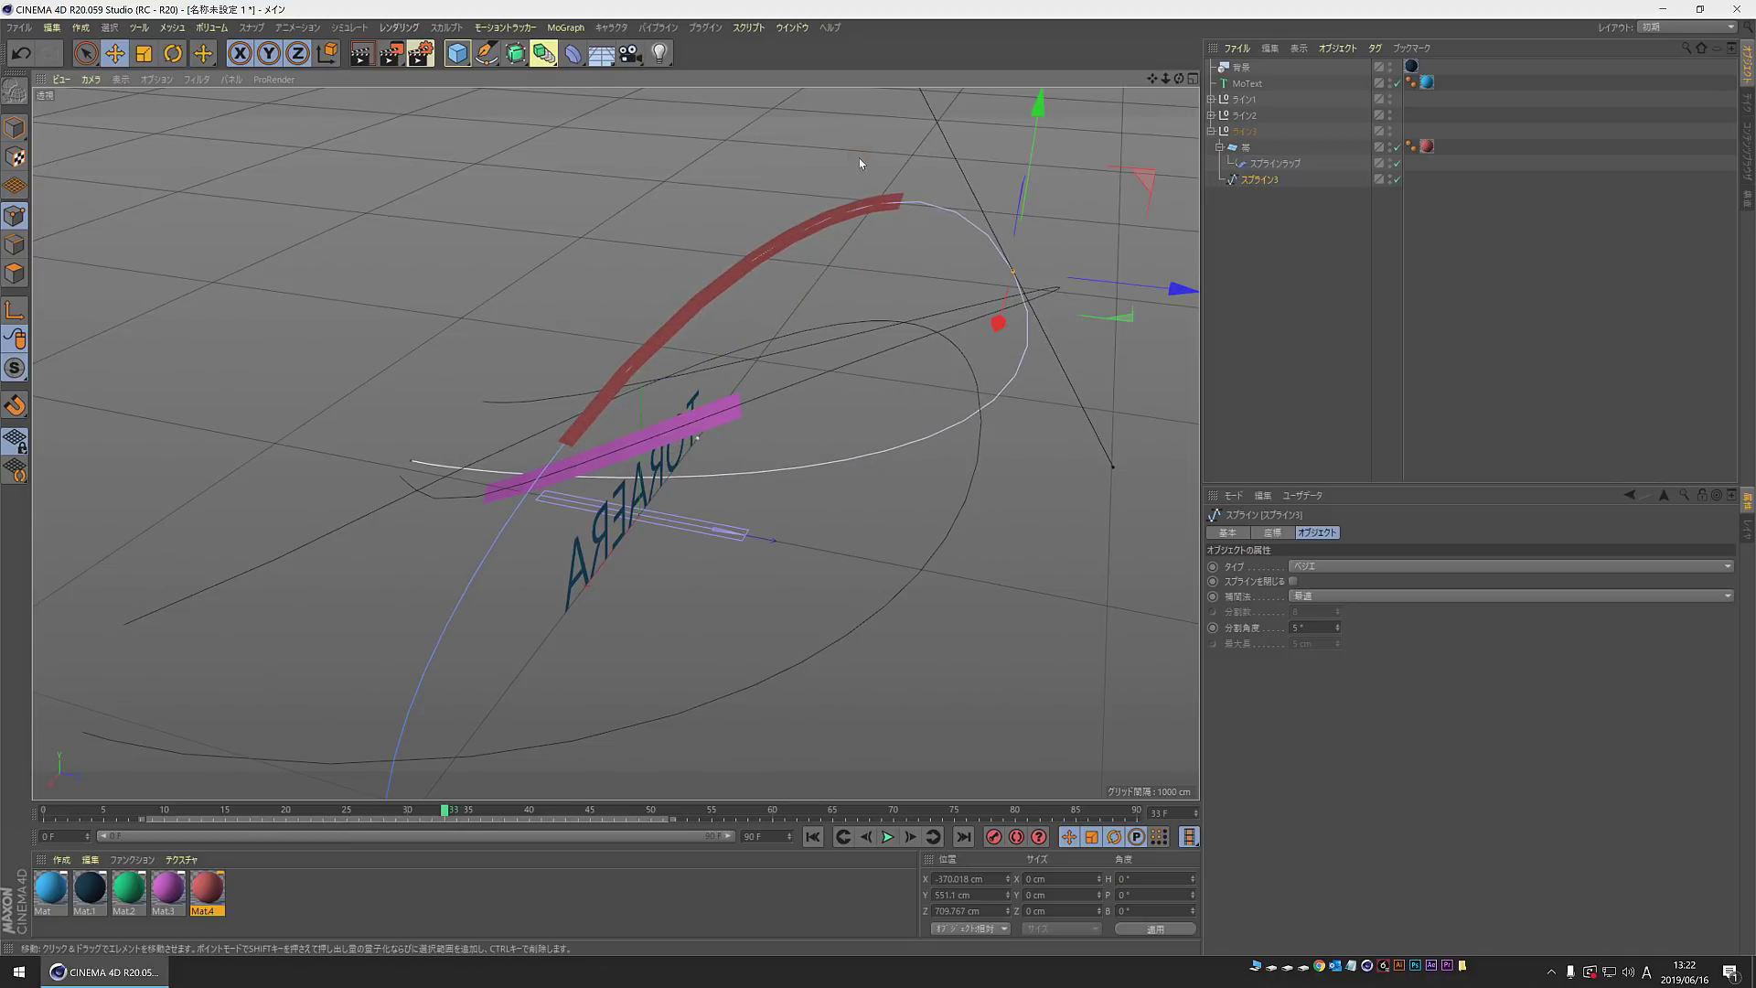
{"action": "left_click_drag", "start_coordinate": [1025, 158], "coordinate": [1023, 210]}
{"action": "mouse_move", "coordinate": [840, 366]}
{"action": "left_mouse_down", "text": "alt"}
{"action": "mouse_move", "coordinate": [733, 579]}
{"action": "mouse_move", "coordinate": [960, 553]}
{"action": "mouse_move", "coordinate": [932, 521]}
{"action": "mouse_move", "coordinate": [662, 546]}
{"action": "left_mouse_up", "text": "alt"}
{"action": "scroll", "coordinate": [677, 535], "scroll_direction": "up", "scroll_amount": 2}
{"action": "scroll", "coordinate": [697, 522], "scroll_direction": "up", "scroll_amount": 2}
{"action": "scroll", "coordinate": [697, 534], "scroll_direction": "up", "scroll_amount": 2}
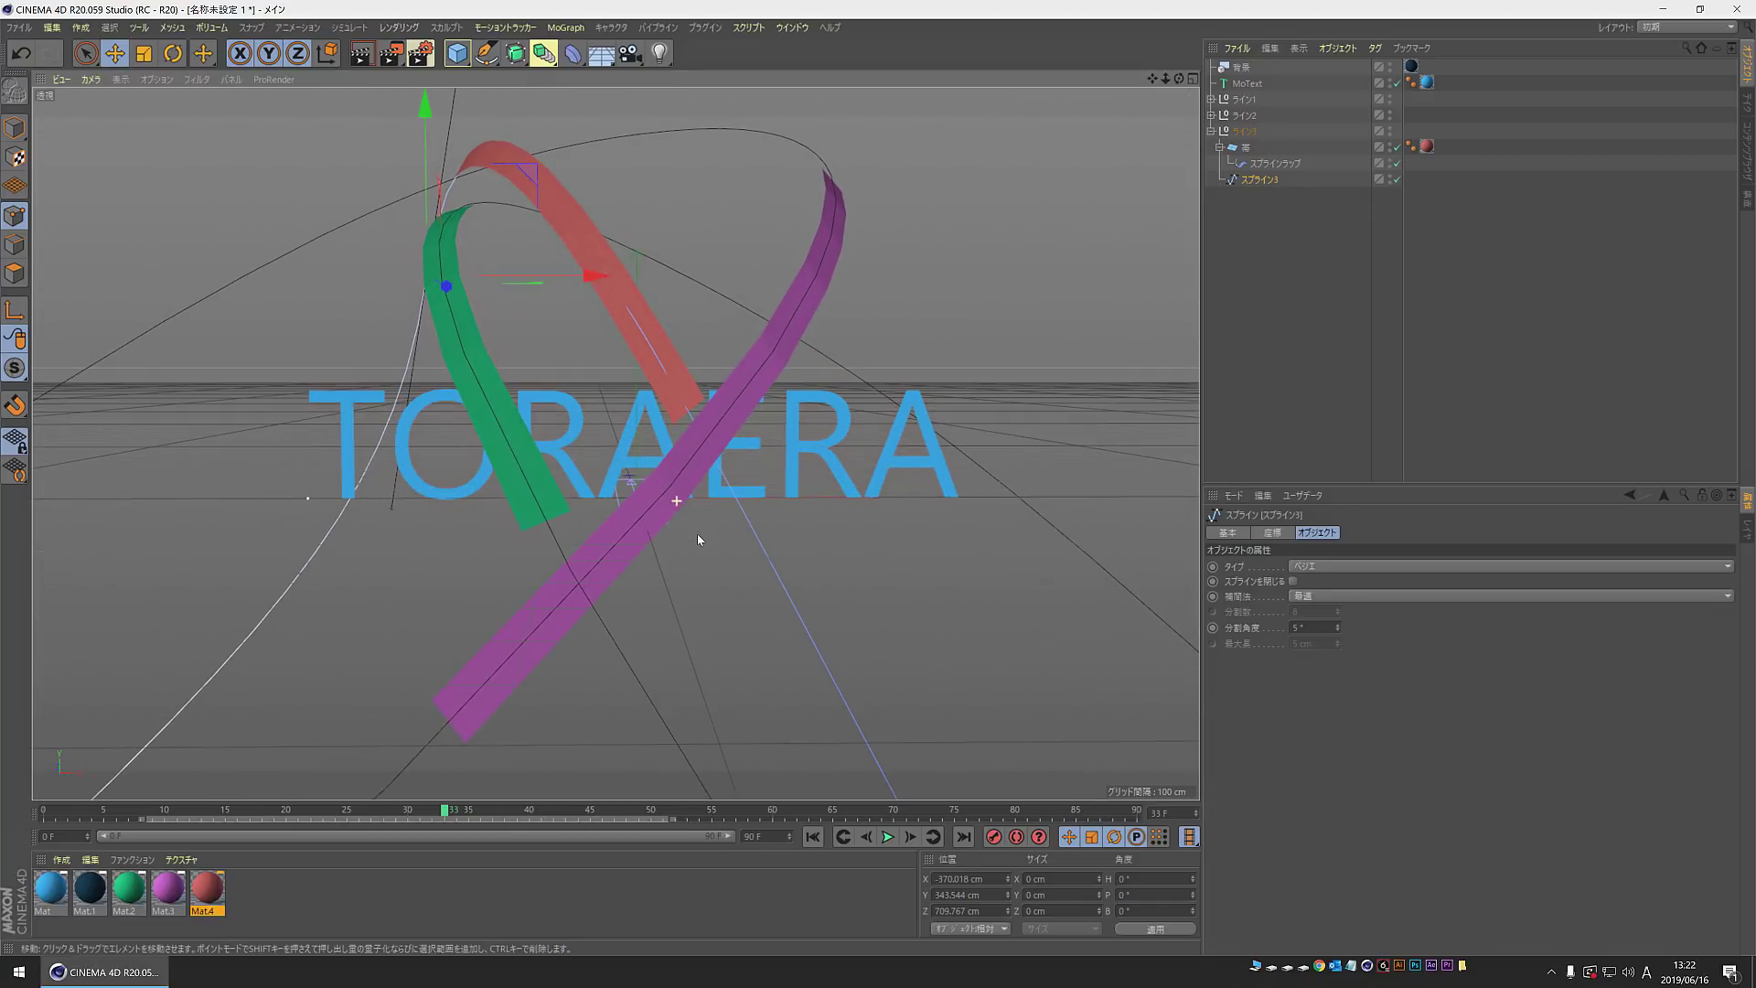
{"action": "left_click", "coordinate": [1210, 116]}
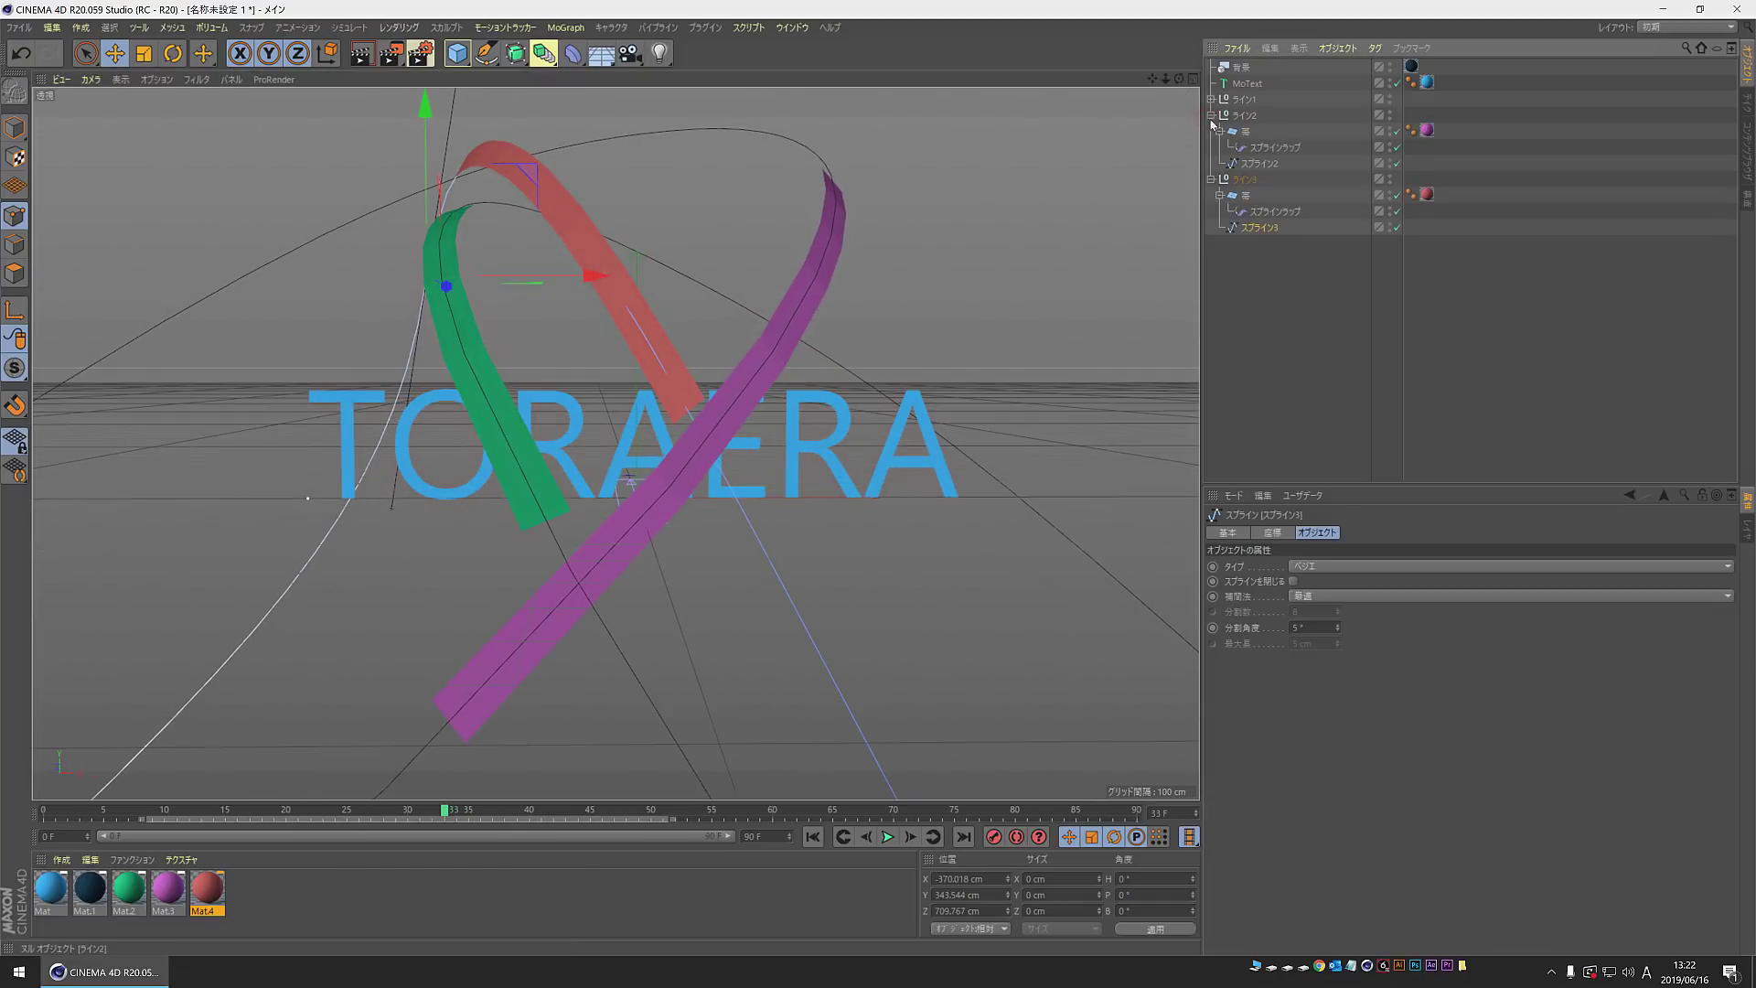
Step: Reshape the purple and green ribbon paths (スプライン2, スプライン1) by dragging their tangents into arches
{"action": "left_click", "coordinate": [1262, 163]}
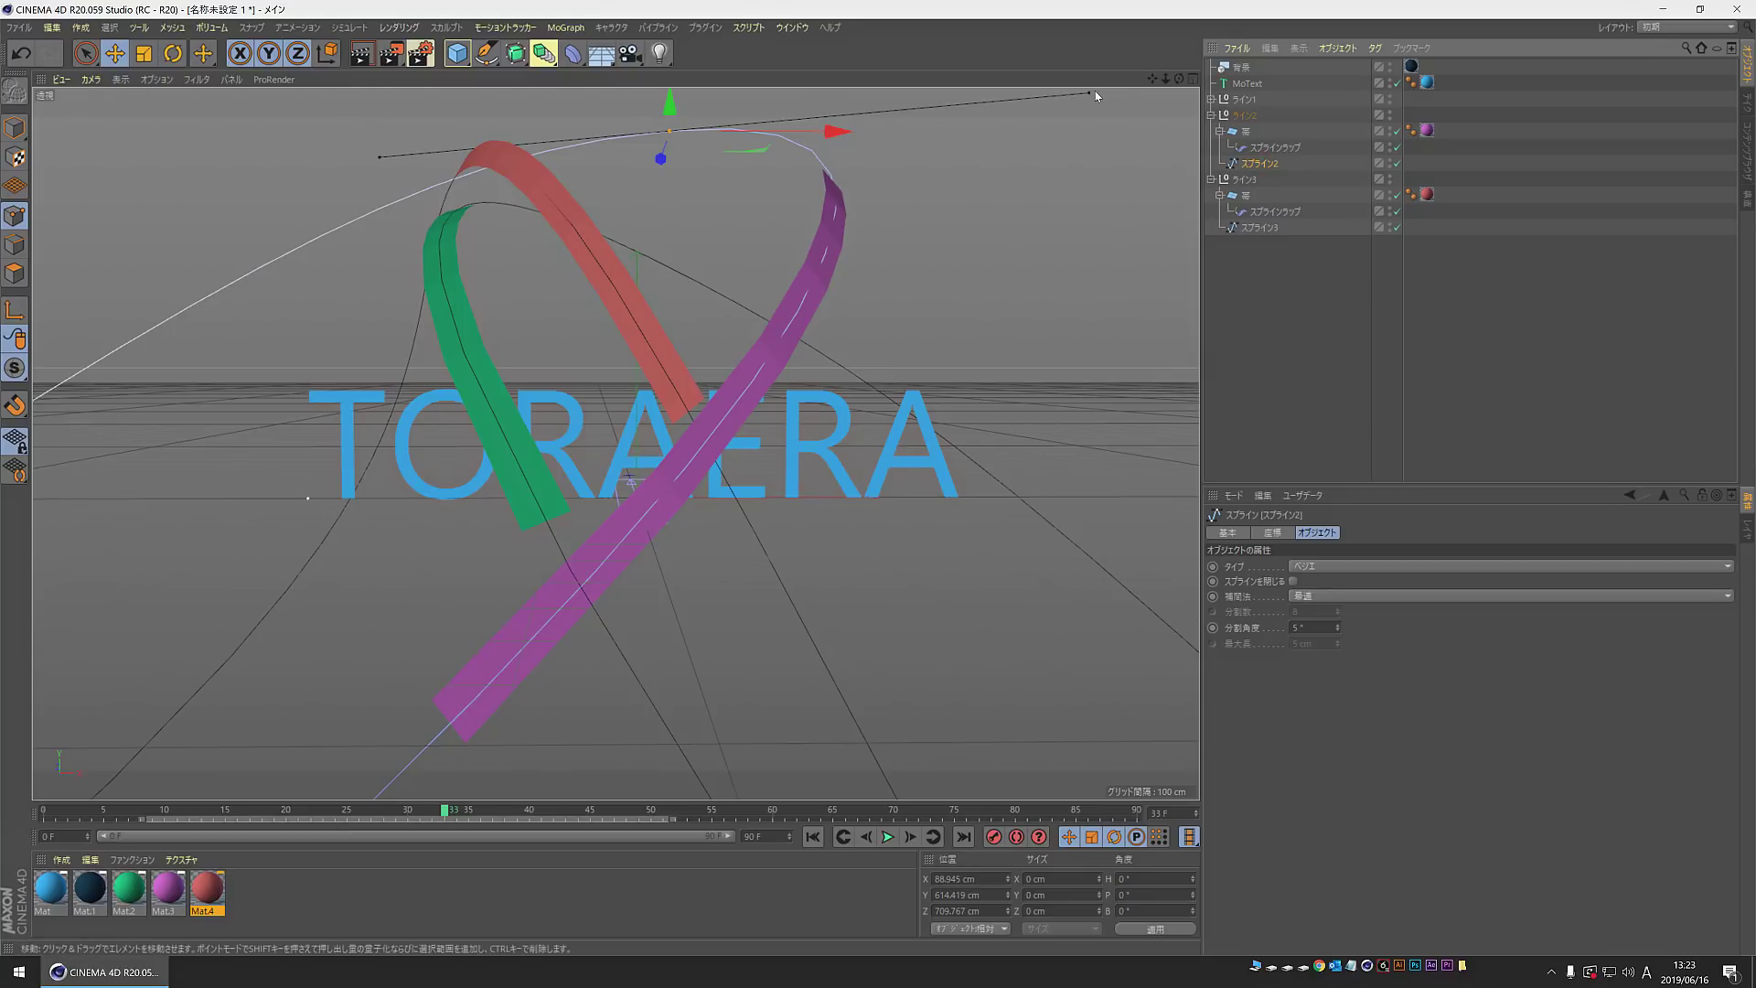
{"action": "left_click_drag", "start_coordinate": [298, 167], "coordinate": [310, 267]}
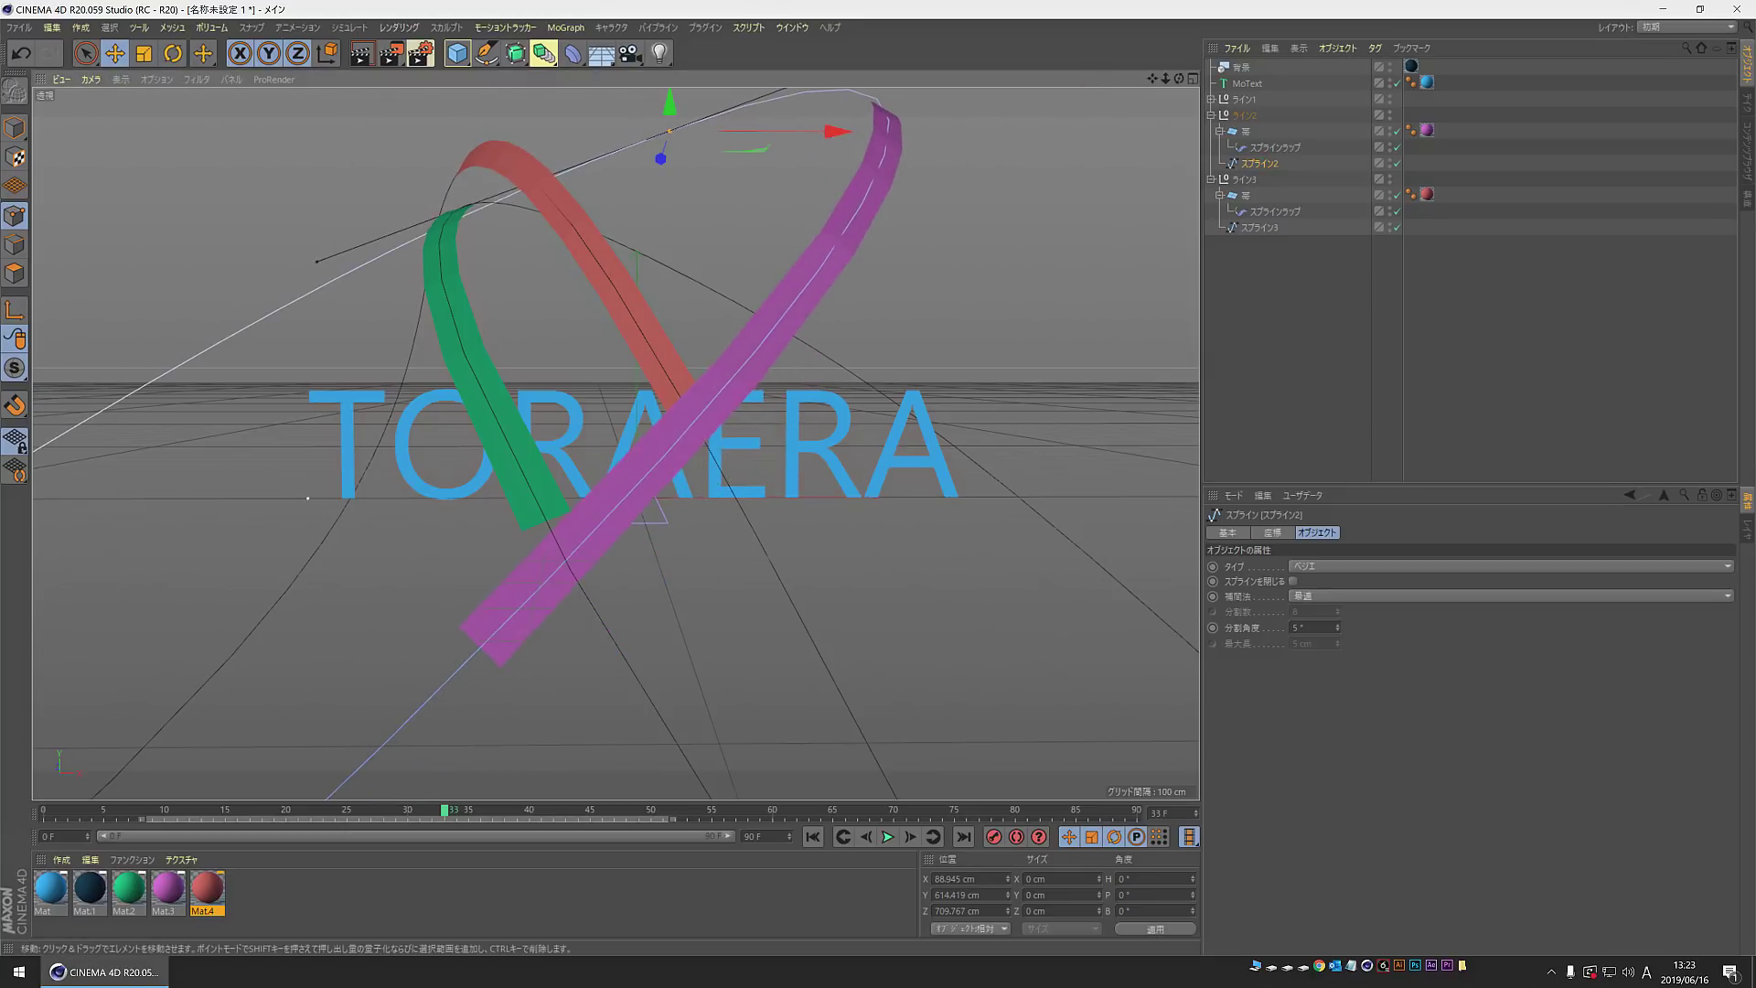
{"action": "left_click", "coordinate": [1211, 99]}
{"action": "left_click", "coordinate": [1260, 148]}
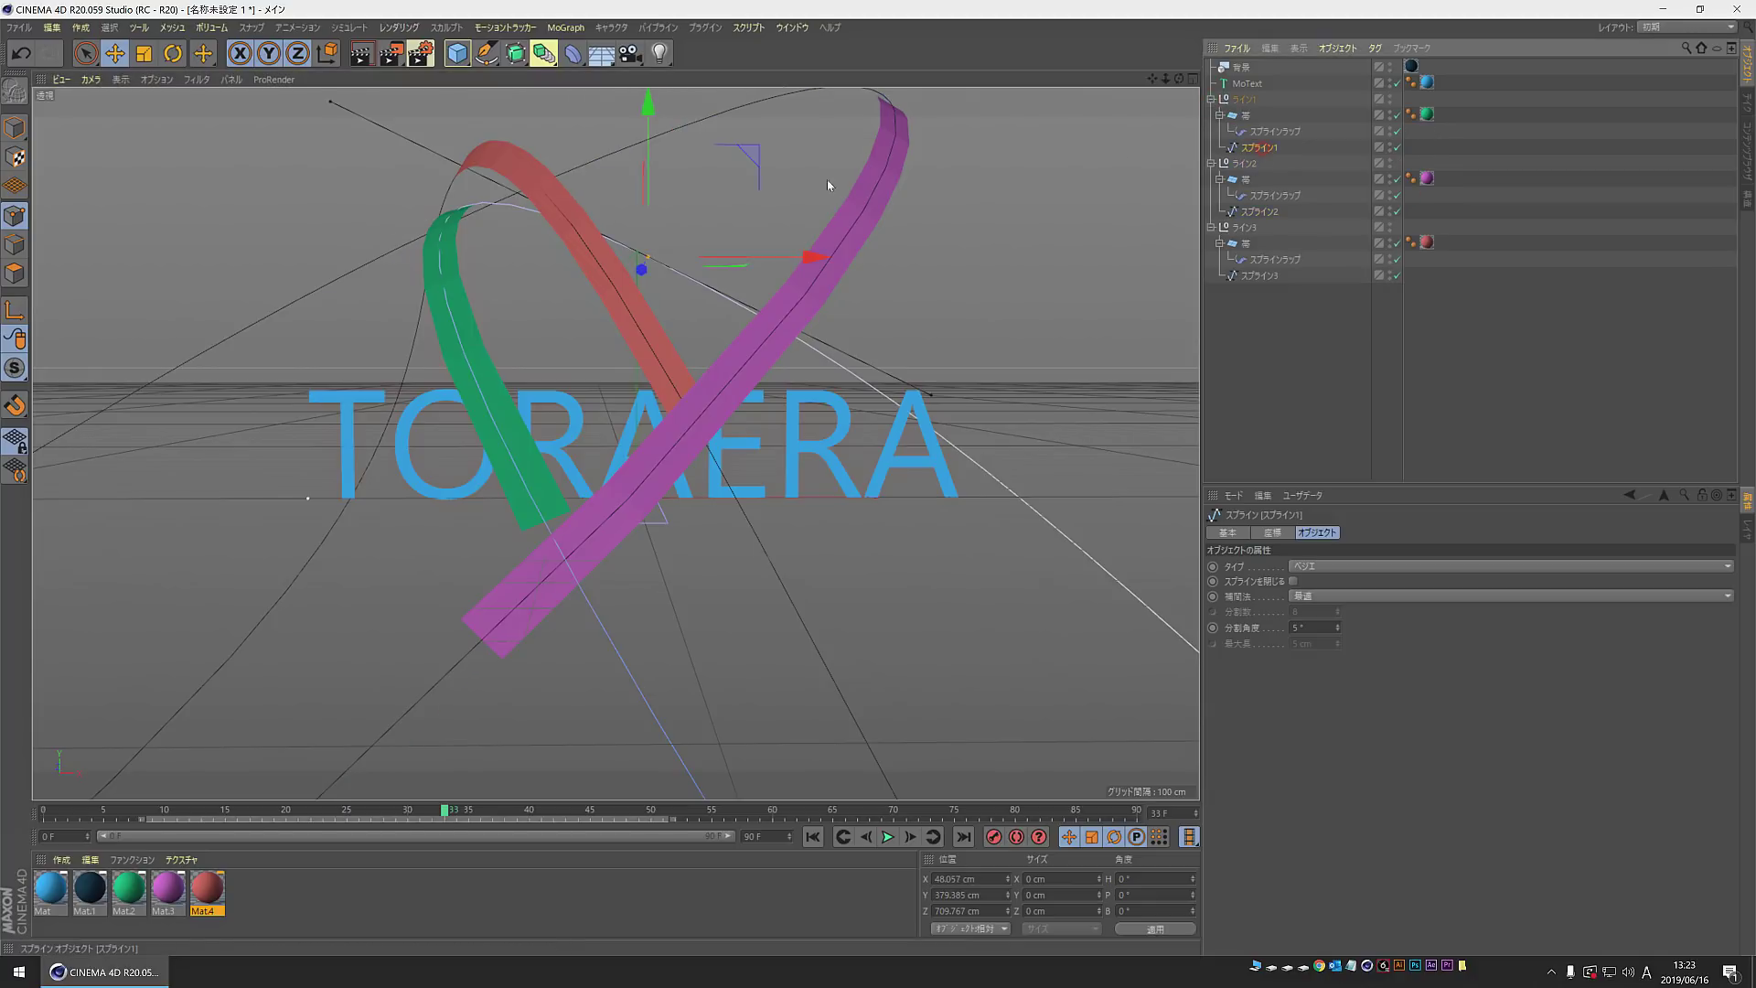
{"action": "left_click_drag", "start_coordinate": [330, 104], "coordinate": [231, 142]}
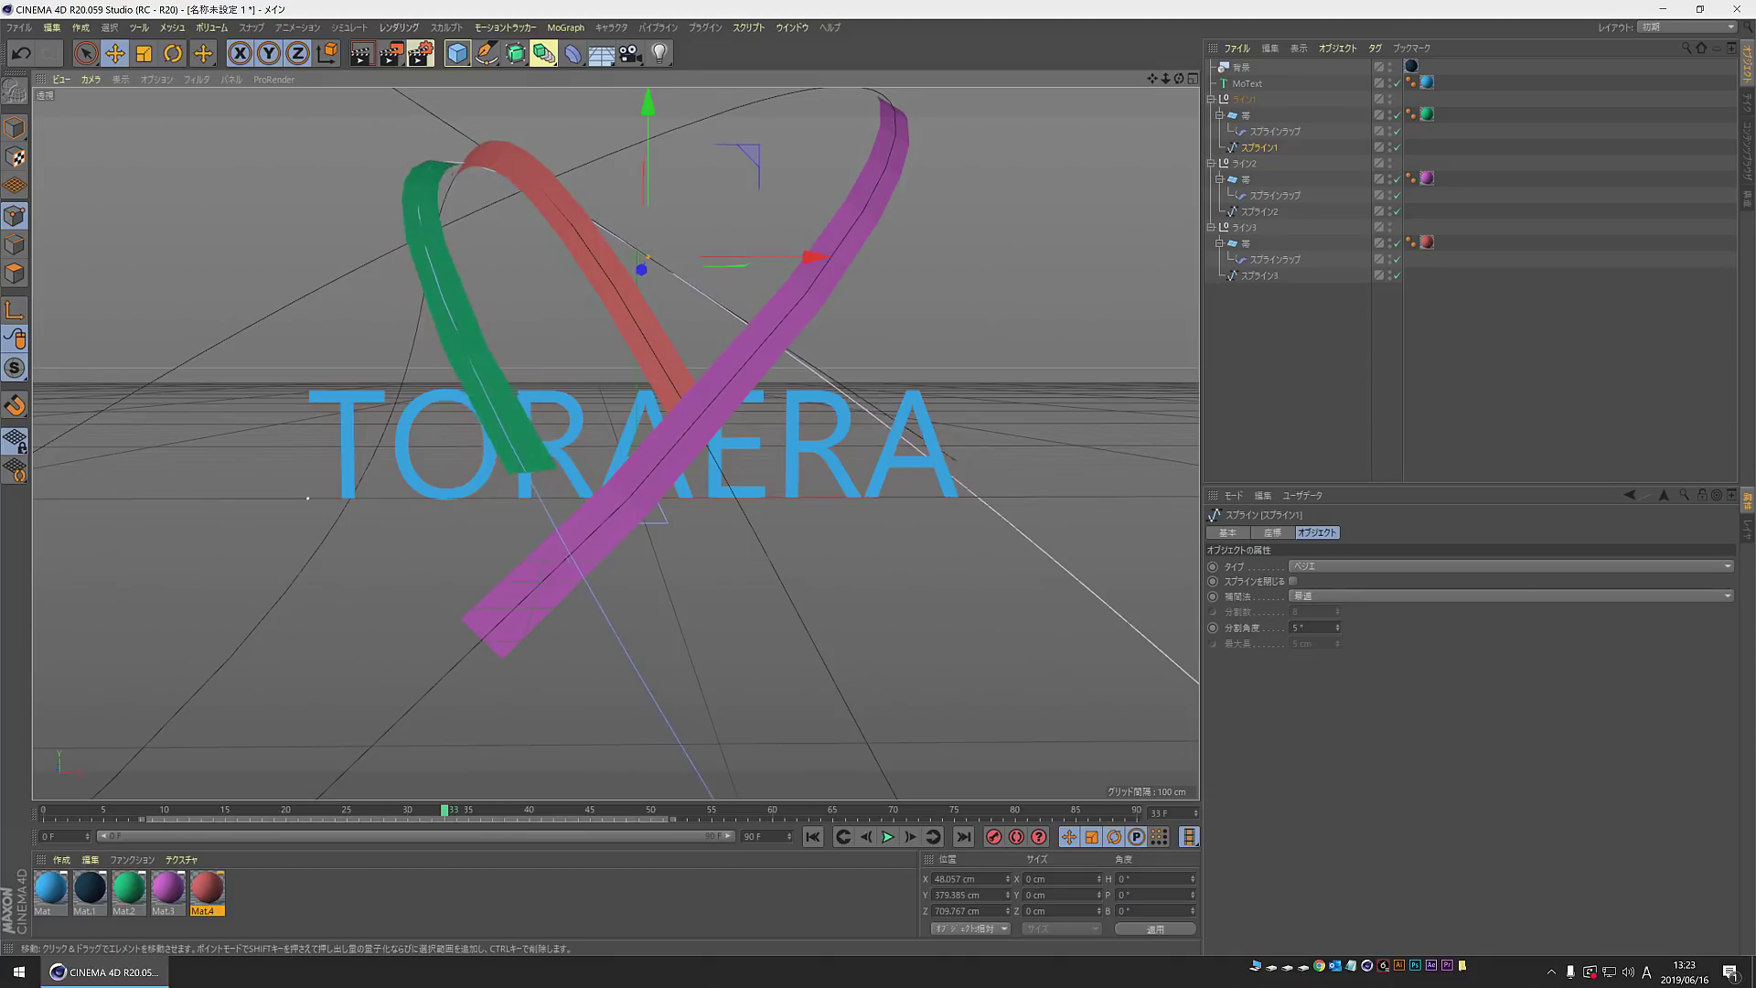
{"action": "left_click_drag", "start_coordinate": [231, 142], "coordinate": [286, 82]}
{"action": "mouse_move", "coordinate": [532, 495]}
{"action": "left_mouse_down", "text": "alt"}
{"action": "mouse_move", "coordinate": [737, 600]}
{"action": "mouse_move", "coordinate": [718, 640]}
{"action": "left_mouse_up", "text": "alt"}
Step: Shift the red ribbon path (スプライン3) right along X and arch it high over the text
{"action": "mouse_move", "coordinate": [365, 817]}
{"action": "left_mouse_down"}
{"action": "mouse_move", "coordinate": [178, 814]}
{"action": "mouse_move", "coordinate": [503, 755]}
{"action": "mouse_move", "coordinate": [333, 762]}
{"action": "mouse_move", "coordinate": [479, 724]}
{"action": "left_mouse_up"}
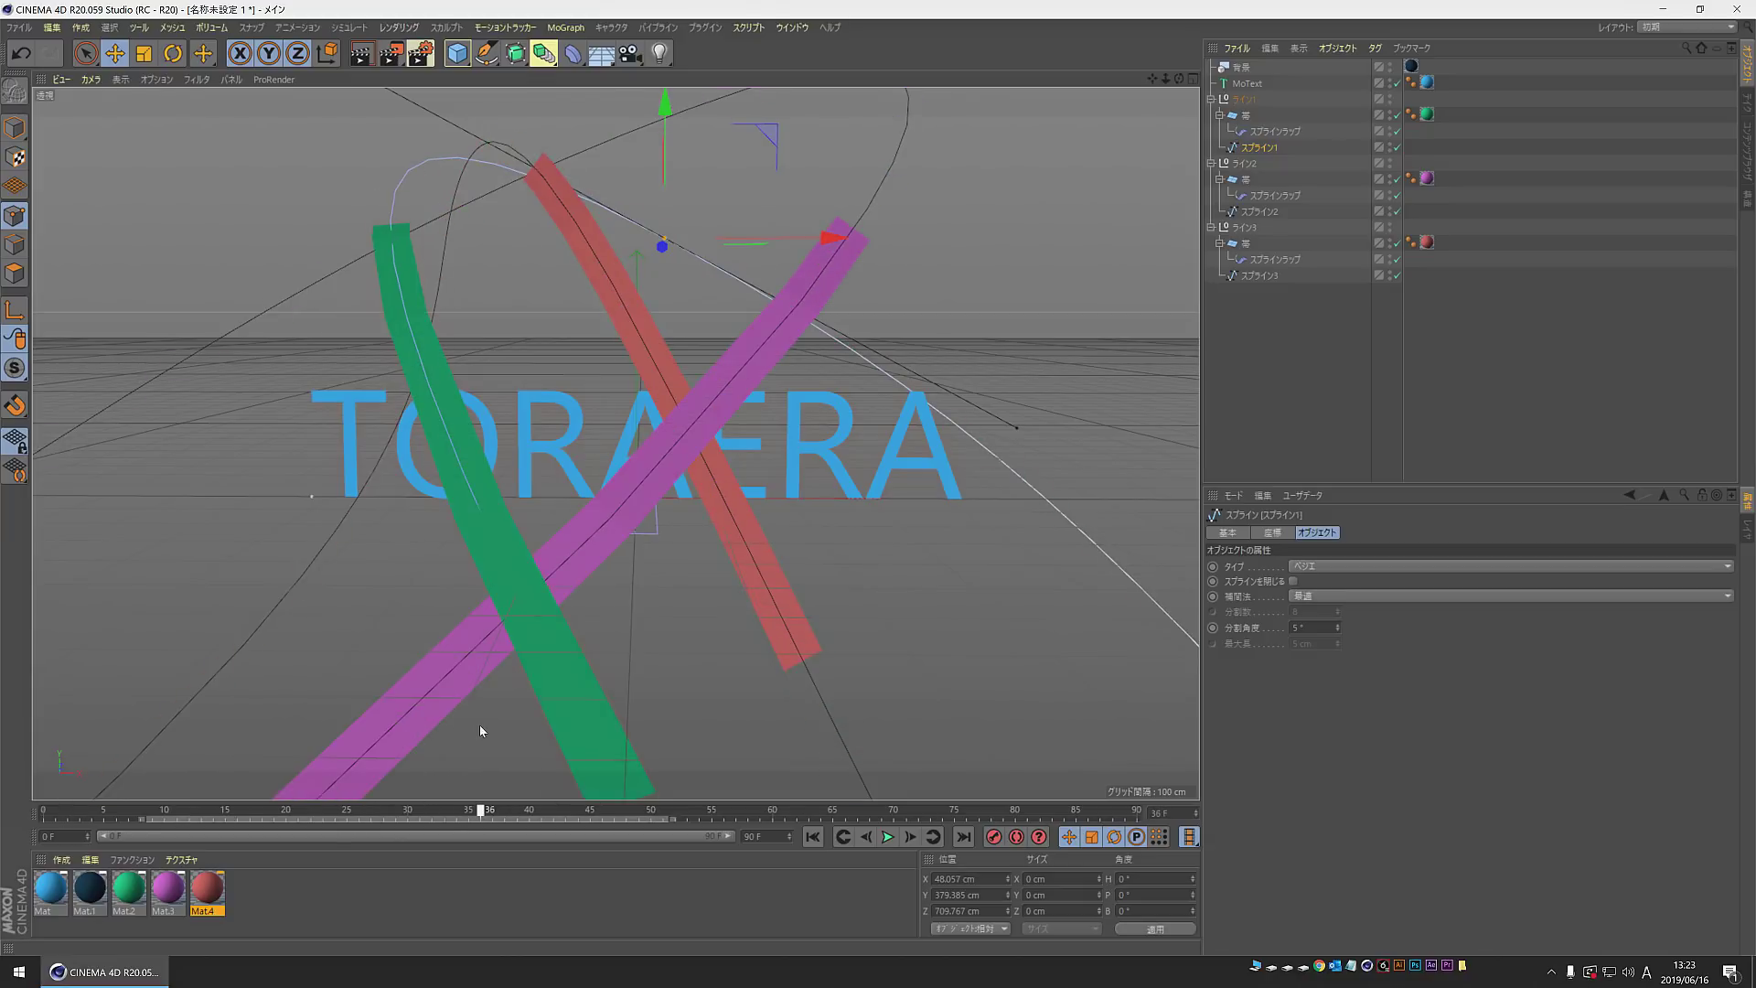
{"action": "left_click", "coordinate": [1259, 277]}
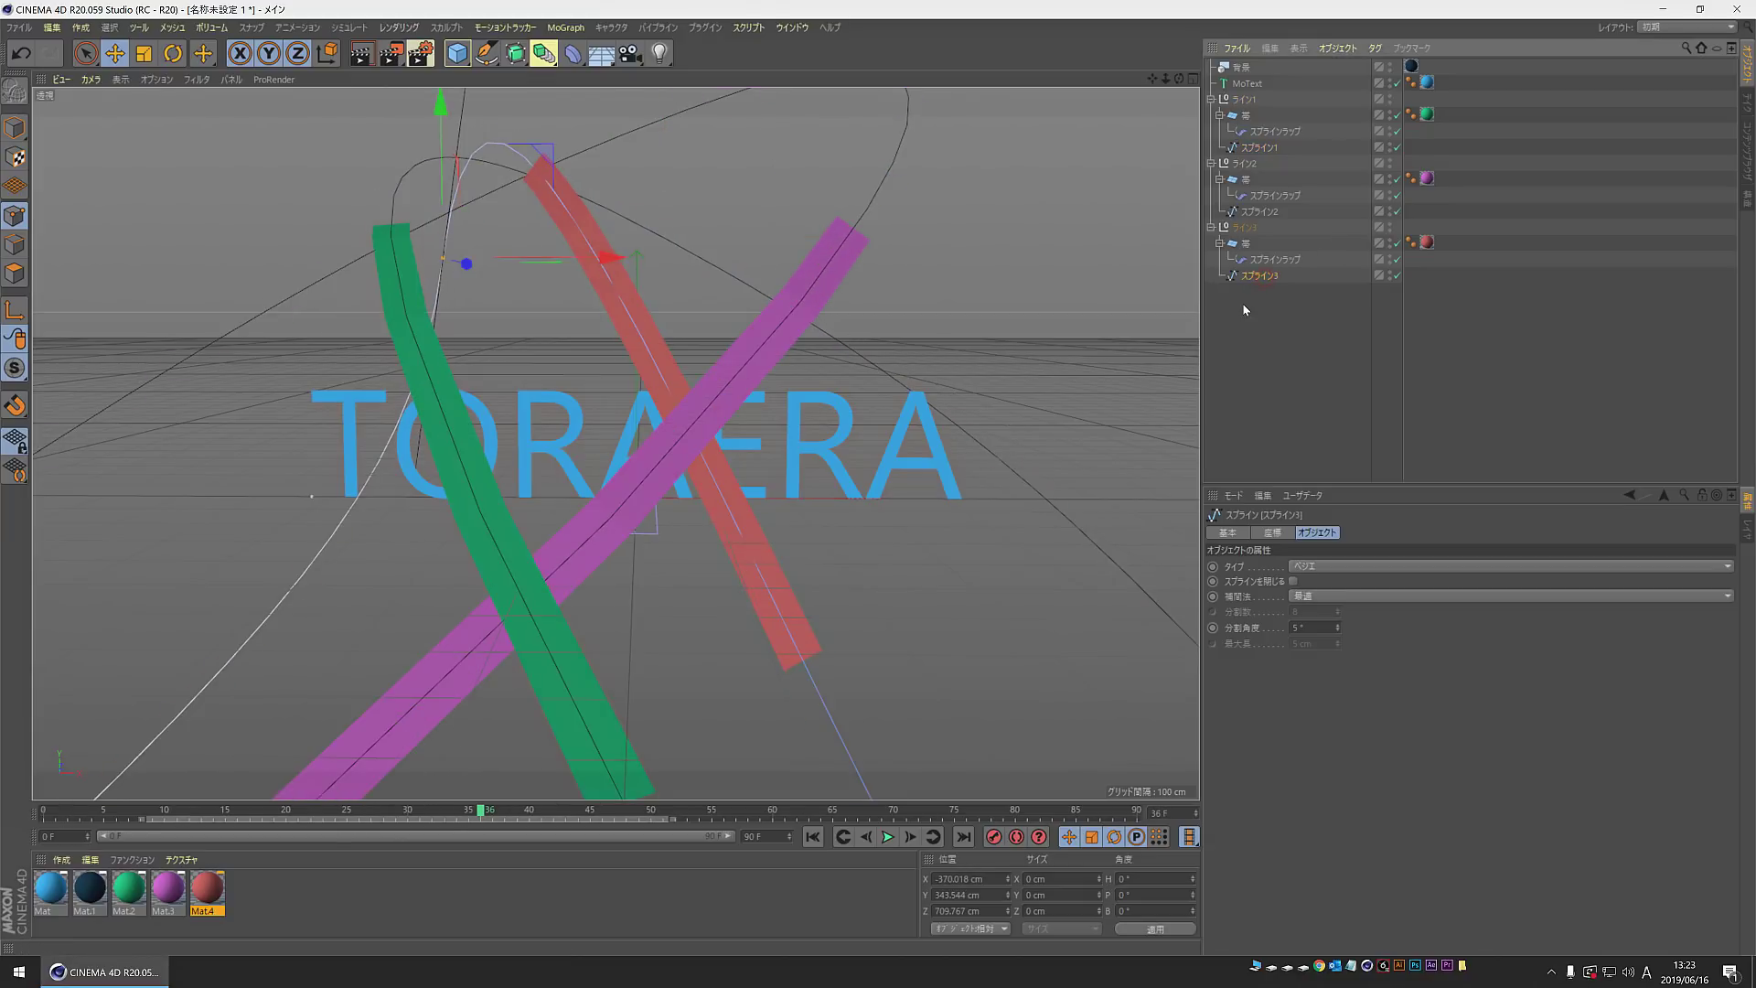
{"action": "left_click_drag", "start_coordinate": [662, 263], "coordinate": [793, 263]}
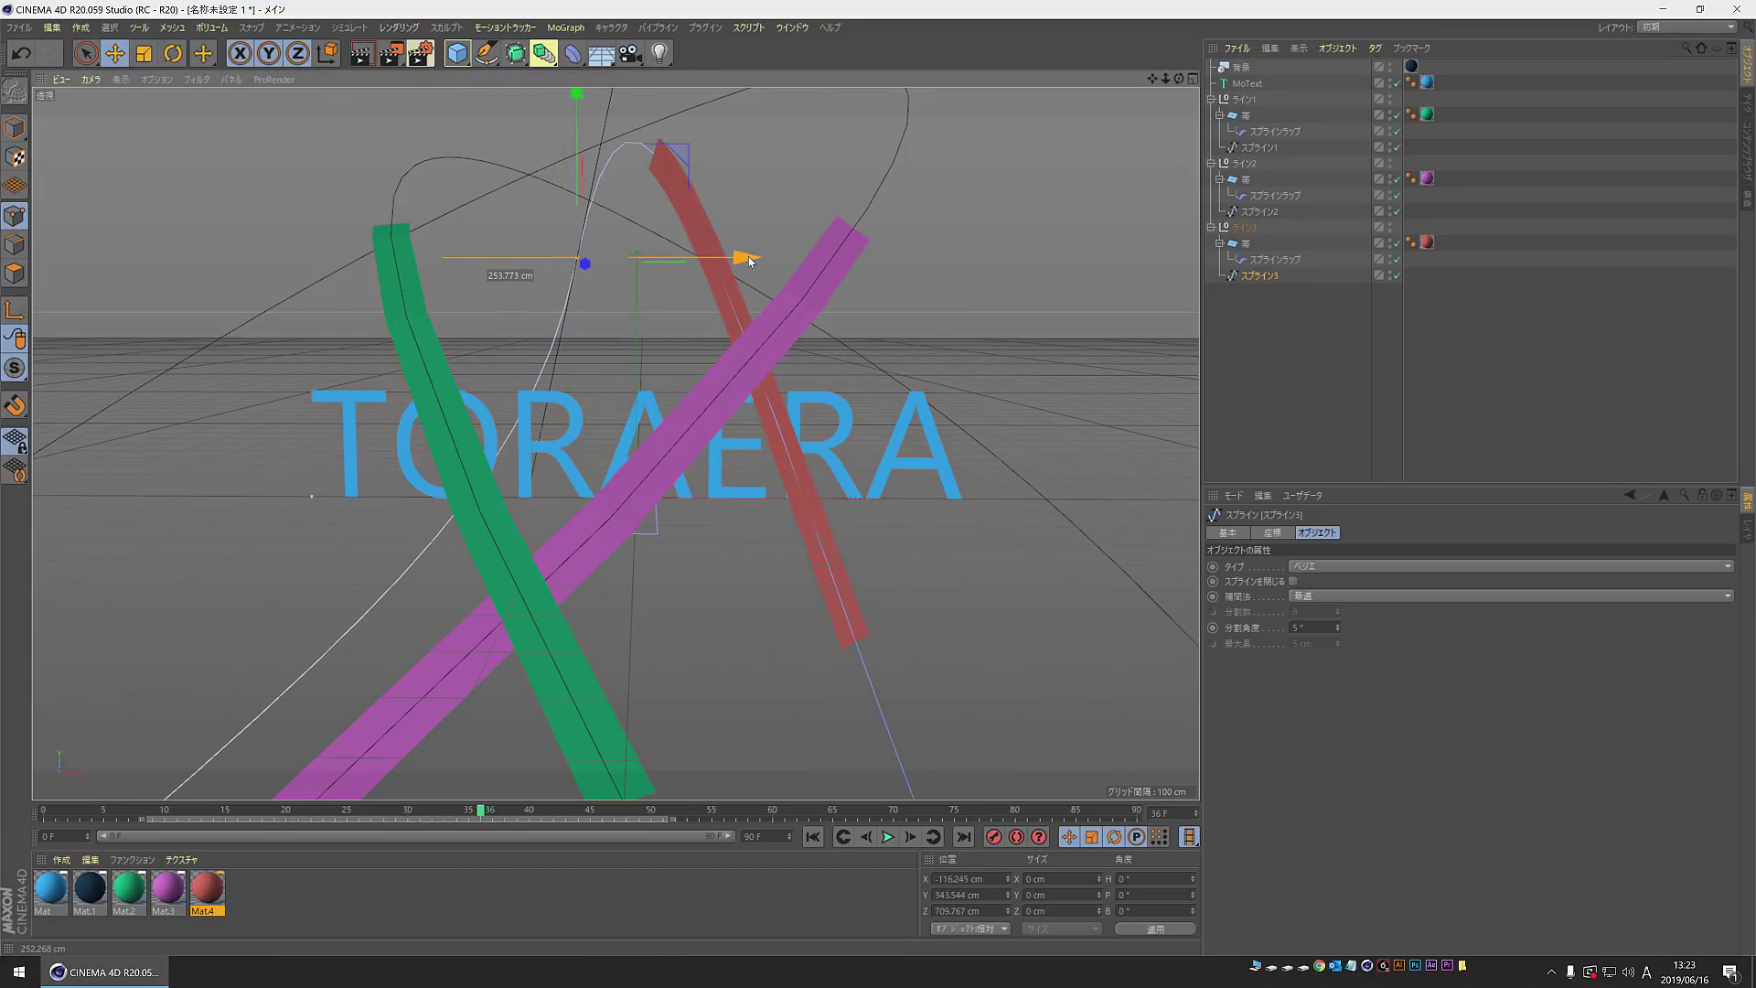
{"action": "mouse_move", "coordinate": [596, 146]}
{"action": "left_mouse_down", "text": "alt"}
{"action": "mouse_move", "coordinate": [864, 280]}
{"action": "mouse_move", "coordinate": [818, 232]}
{"action": "mouse_move", "coordinate": [860, 229]}
{"action": "mouse_move", "coordinate": [574, 374]}
{"action": "left_mouse_up", "text": "alt"}
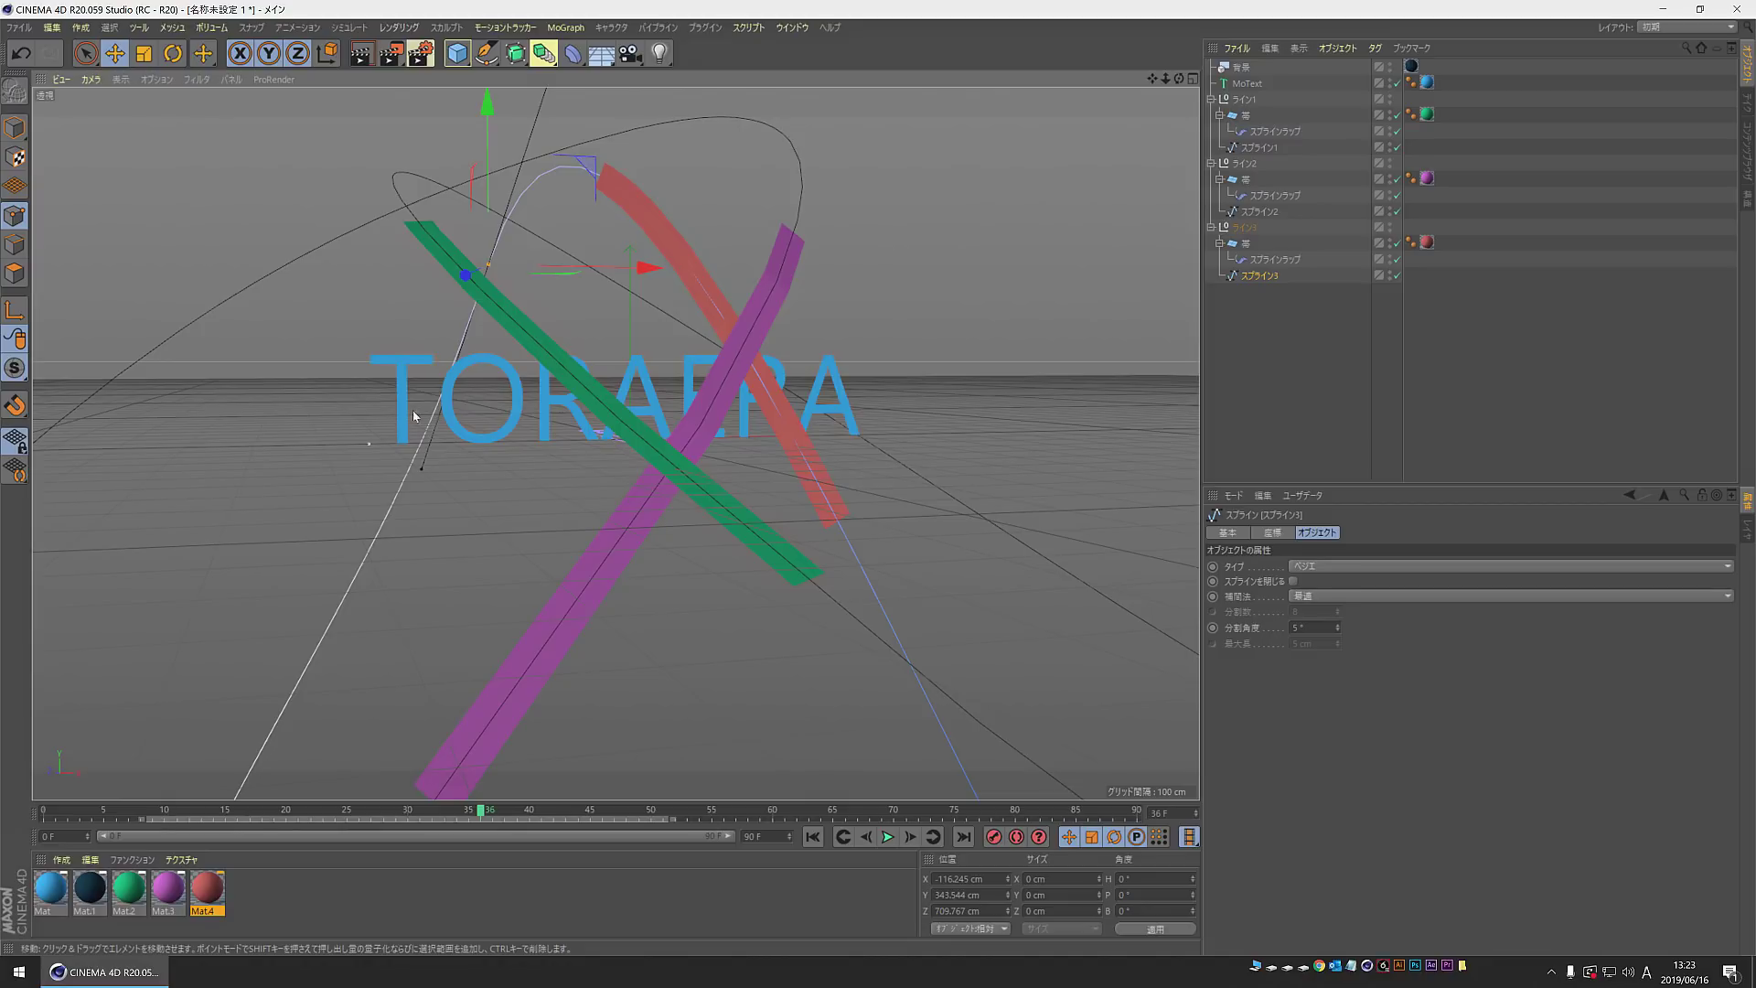
{"action": "left_click_drag", "start_coordinate": [420, 473], "coordinate": [333, 344]}
{"action": "mouse_move", "coordinate": [602, 412]}
{"action": "left_mouse_down", "text": "alt"}
{"action": "mouse_move", "coordinate": [828, 415]}
{"action": "mouse_move", "coordinate": [608, 655]}
{"action": "left_mouse_up", "text": "alt"}
{"action": "left_click_drag", "start_coordinate": [482, 813], "coordinate": [528, 738]}
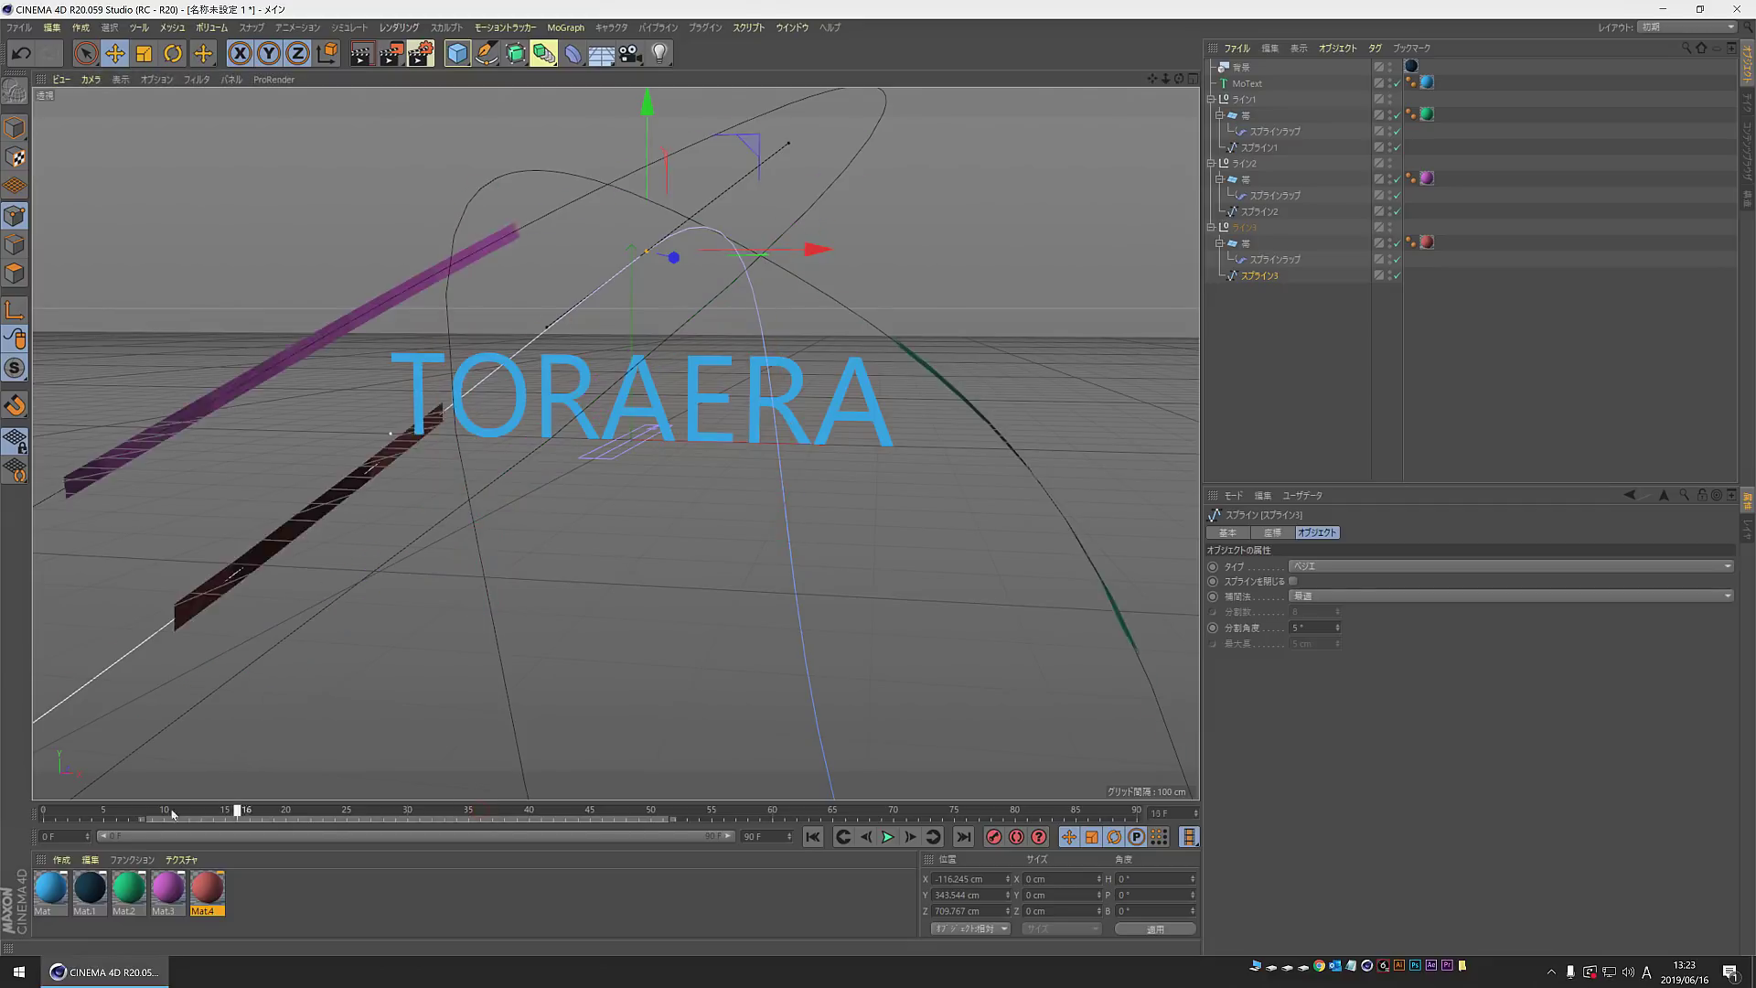
{"action": "mouse_move", "coordinate": [463, 732]}
{"action": "left_mouse_down", "text": "alt"}
{"action": "mouse_move", "coordinate": [691, 505]}
{"action": "mouse_move", "coordinate": [675, 504]}
{"action": "left_mouse_up", "text": "alt"}
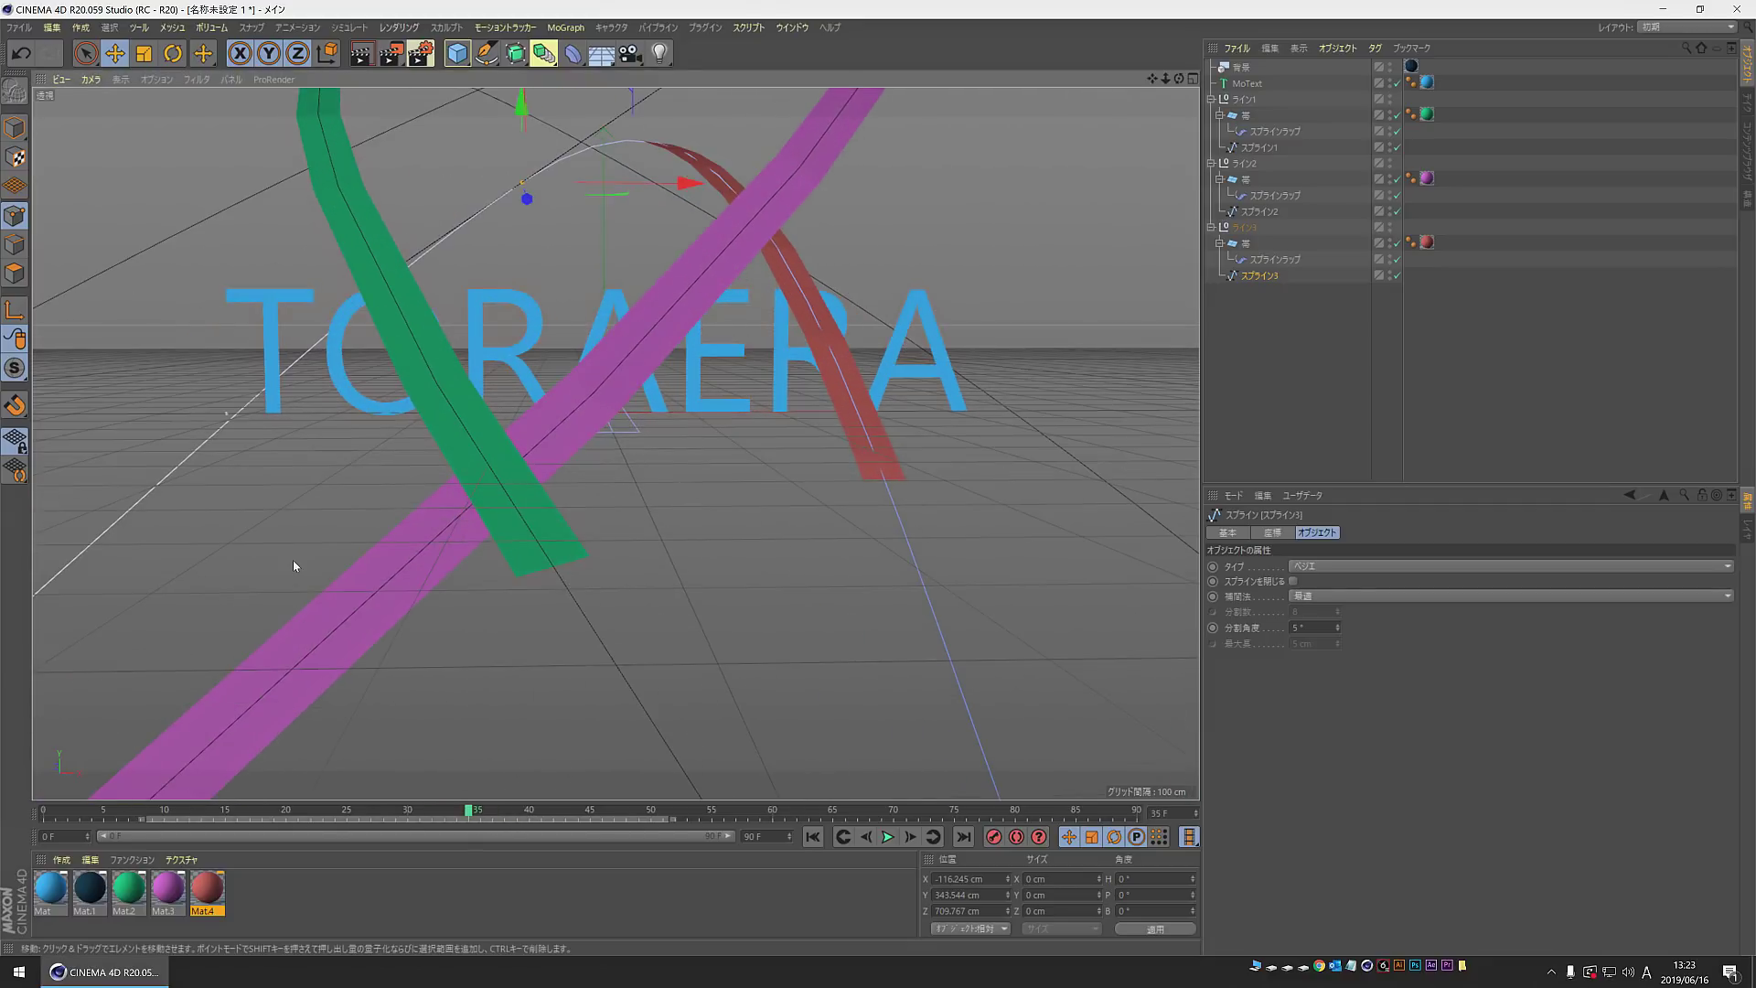
{"action": "left_click_drag", "start_coordinate": [396, 813], "coordinate": [43, 813]}
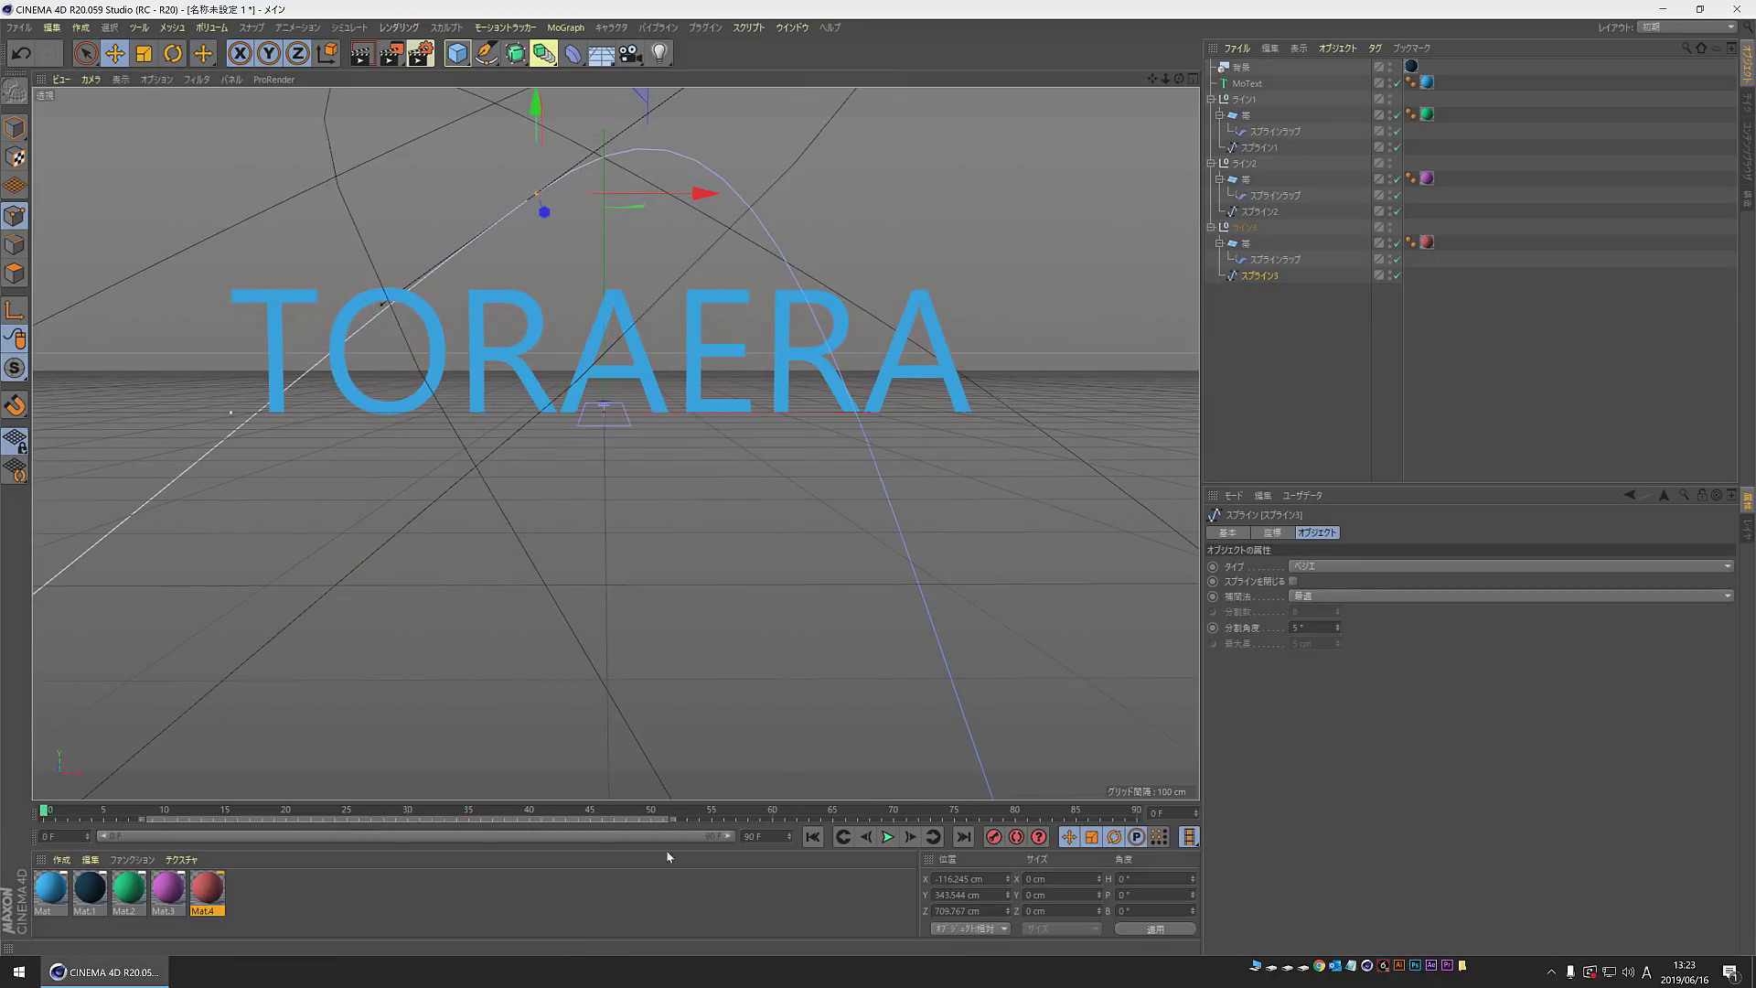
{"action": "left_click", "coordinate": [891, 837]}
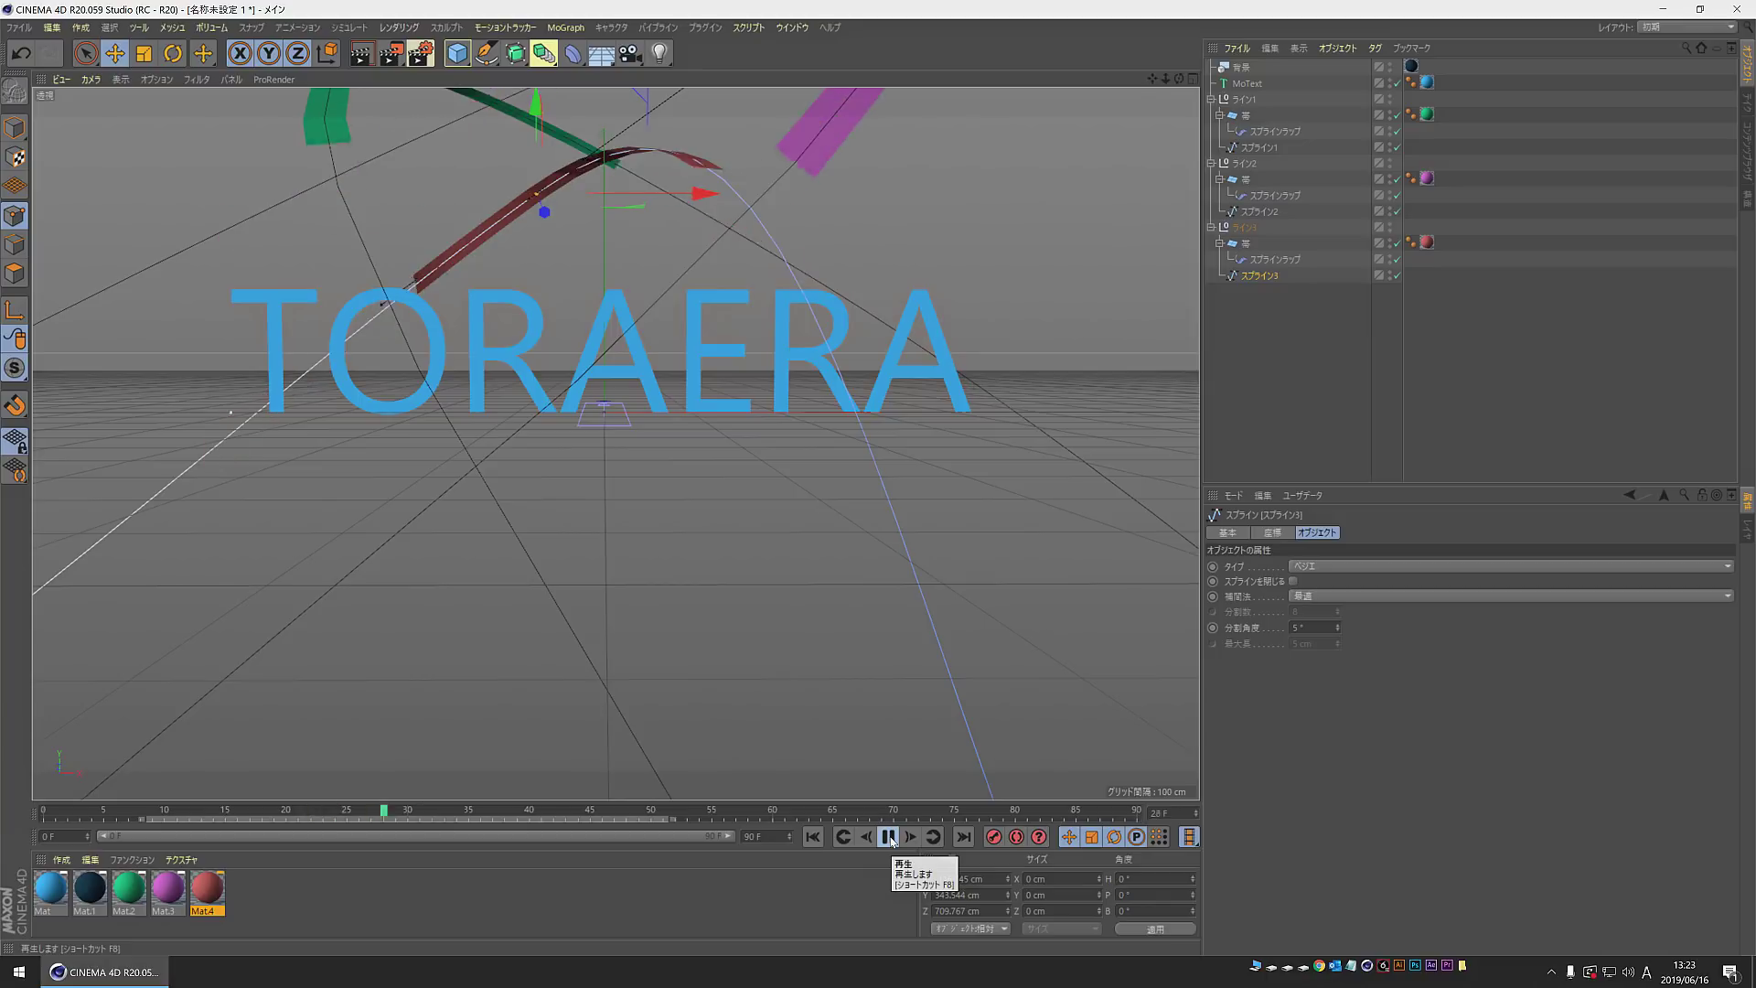
{"action": "left_click", "coordinate": [890, 837]}
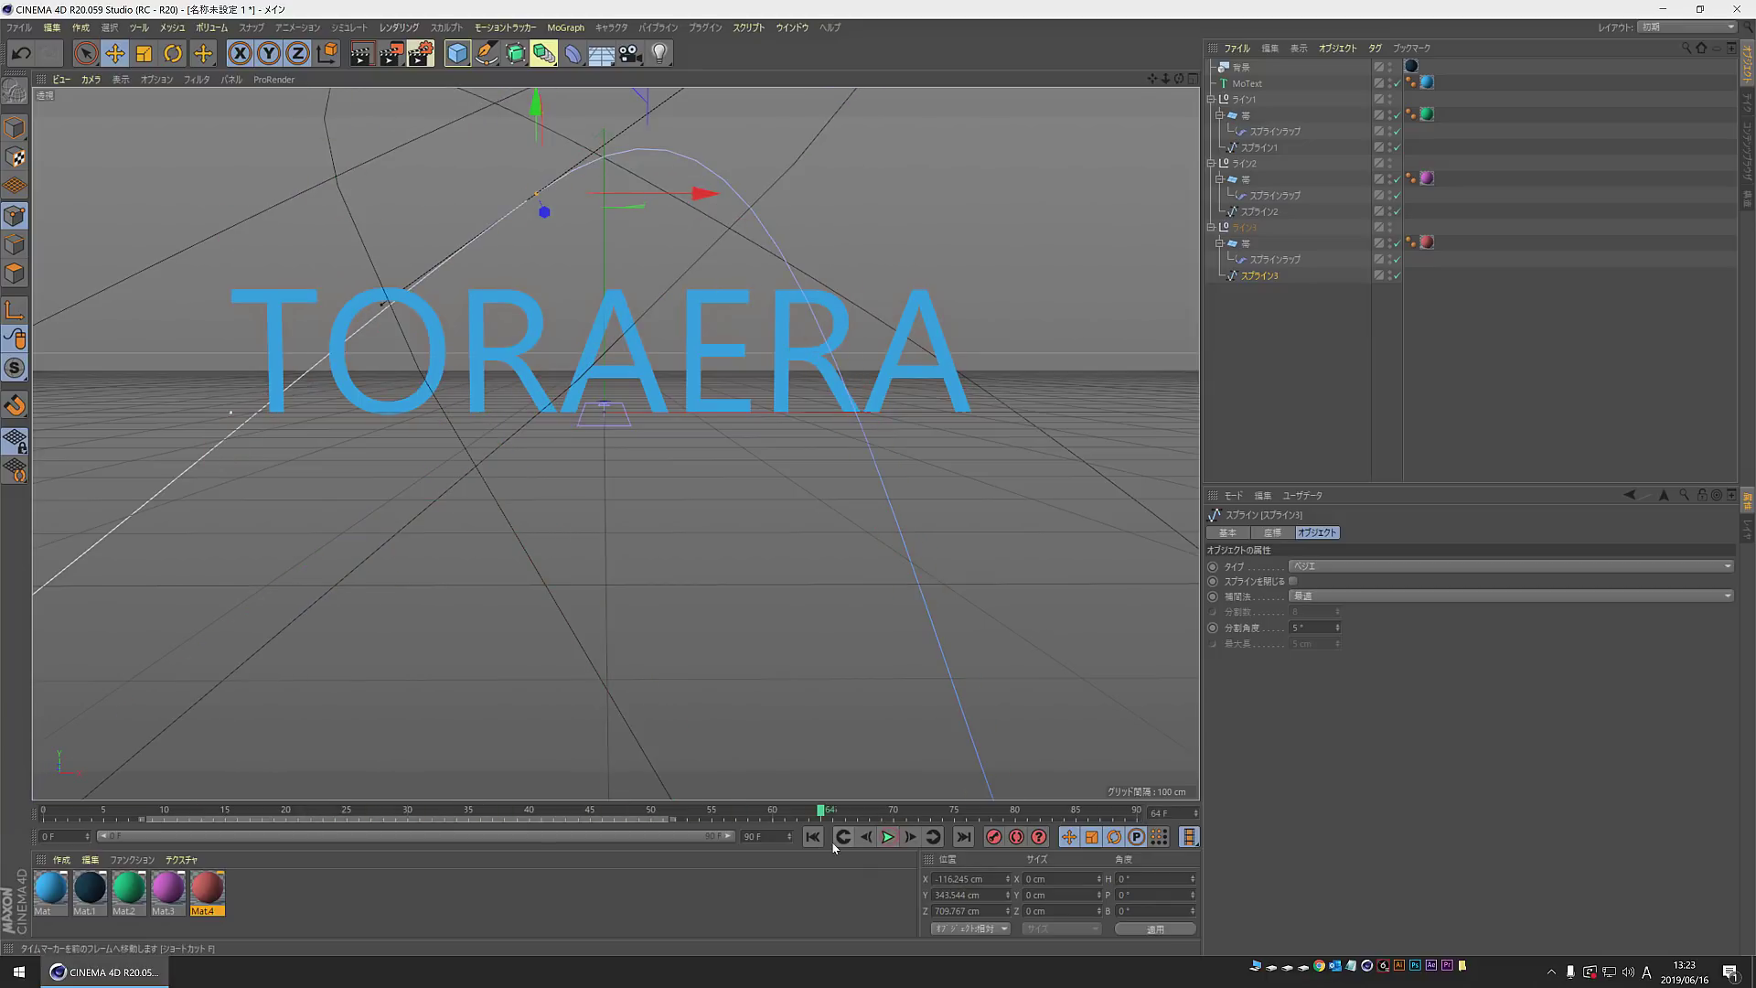
{"action": "left_click", "coordinate": [890, 836]}
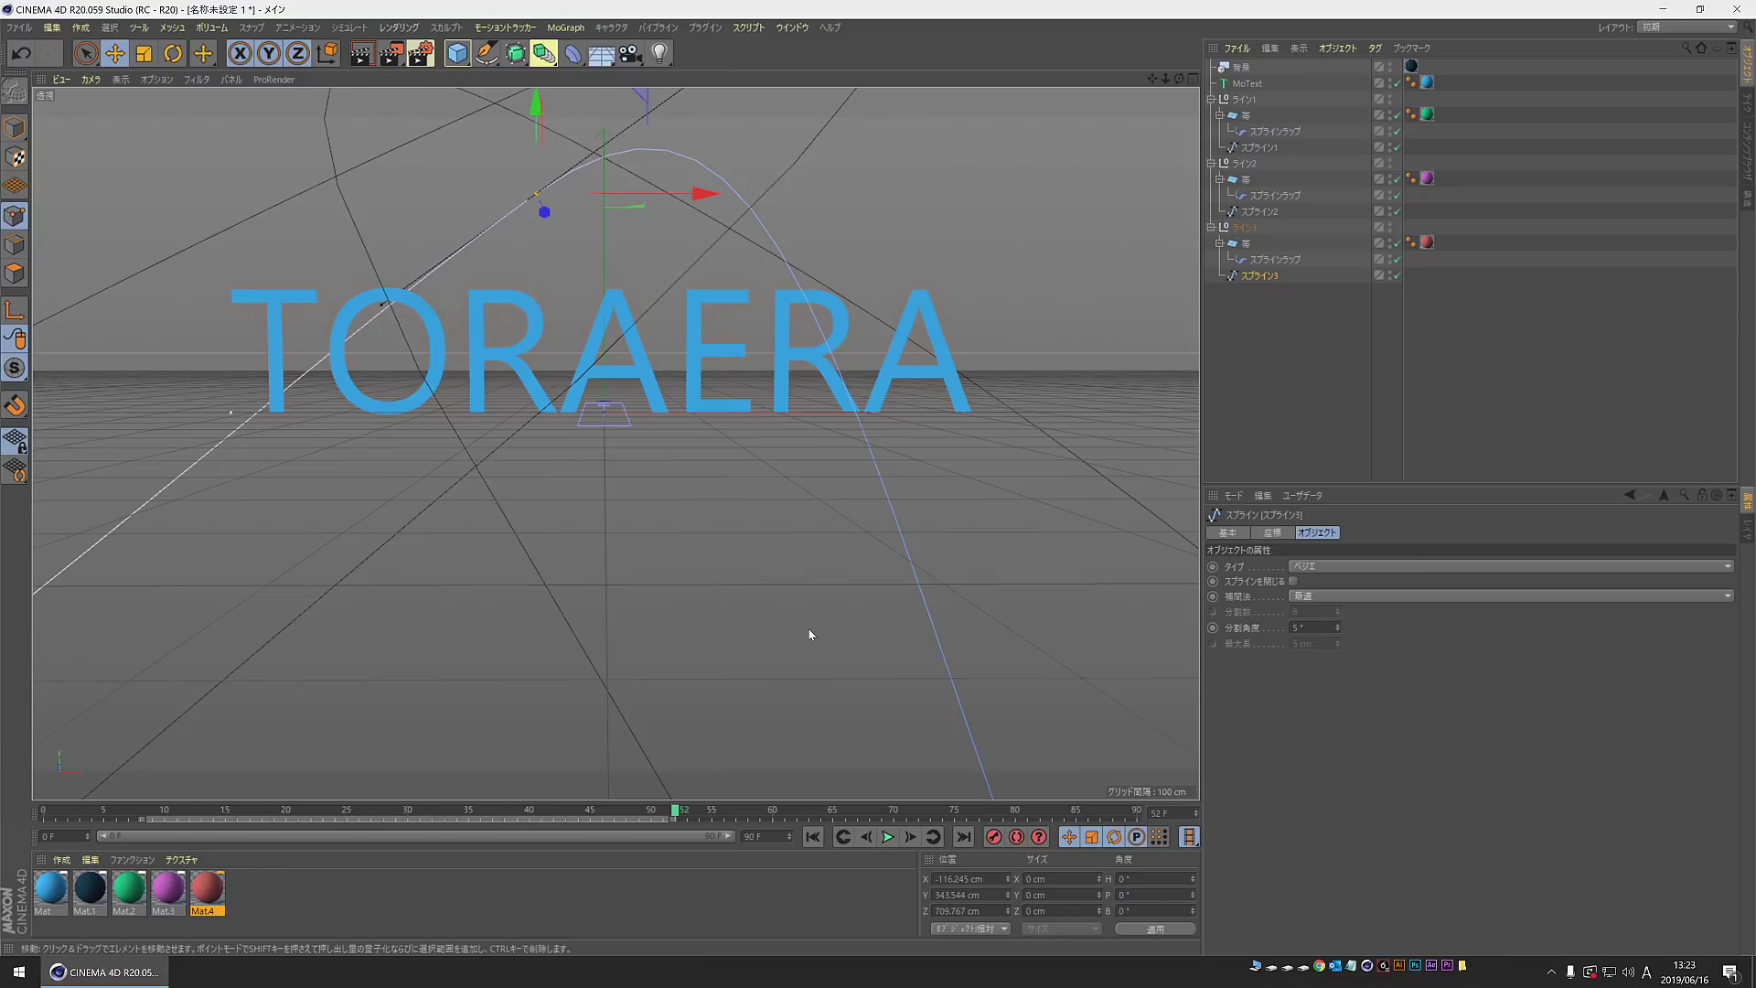
{"action": "key", "text": "ctrl+z"}
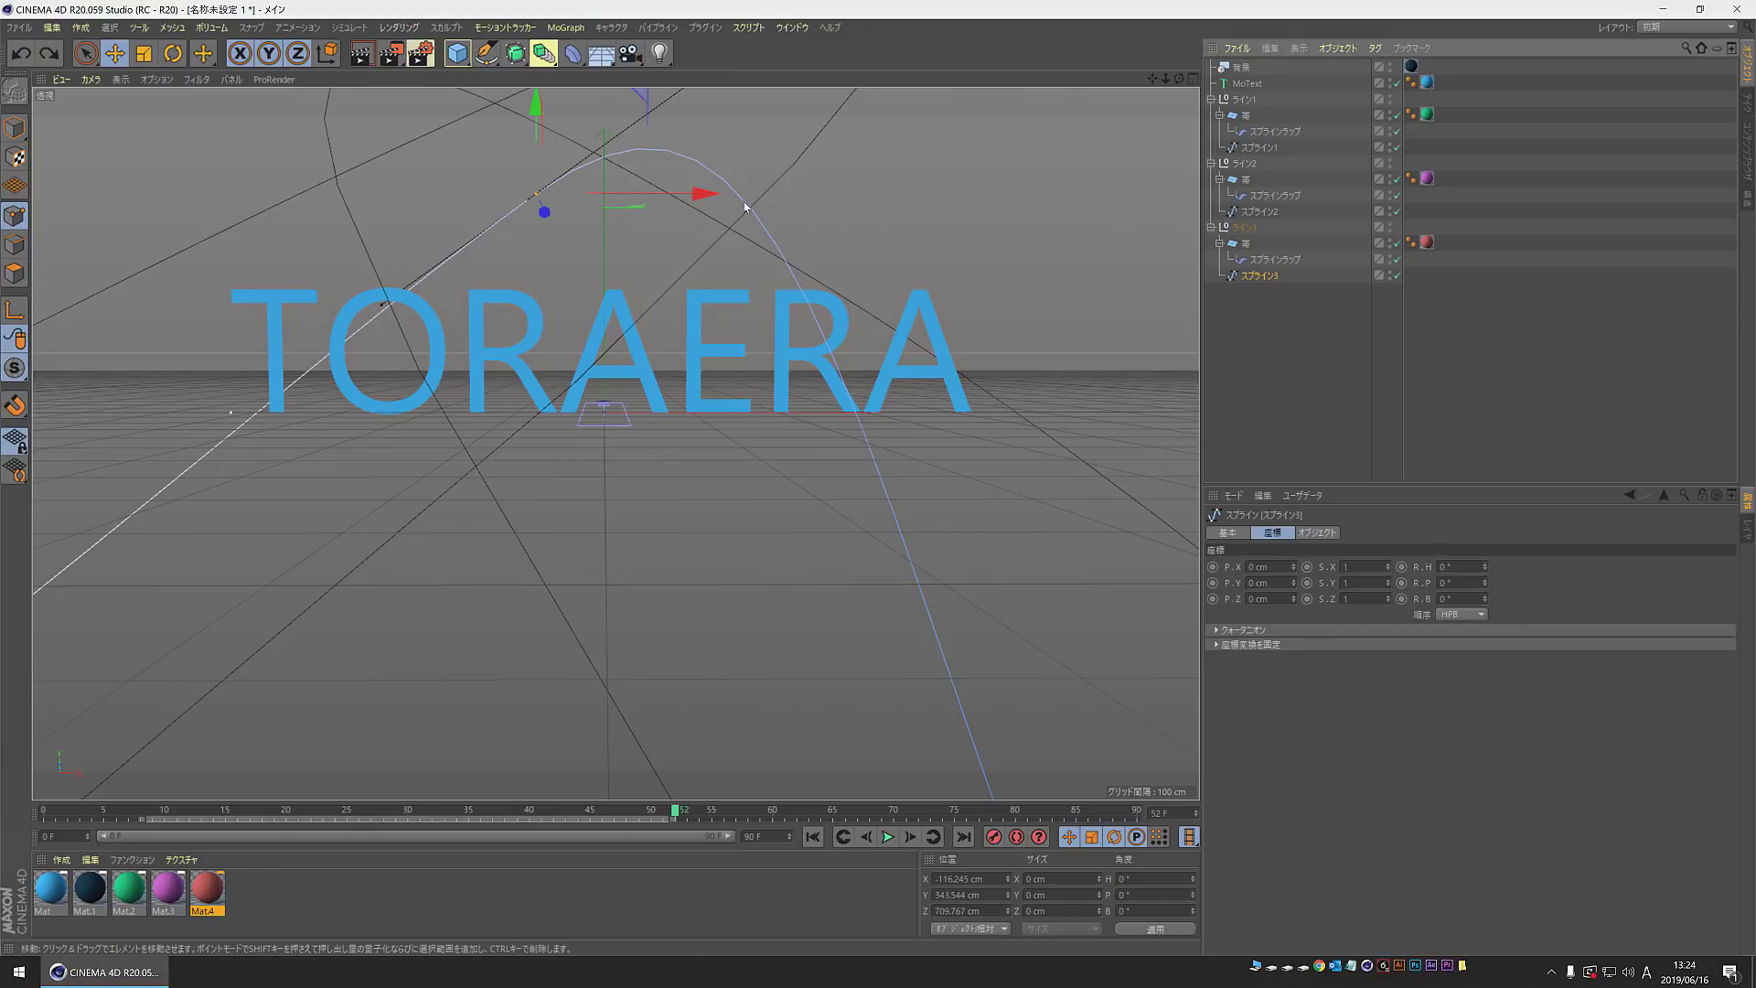
{"action": "left_click", "coordinate": [630, 53]}
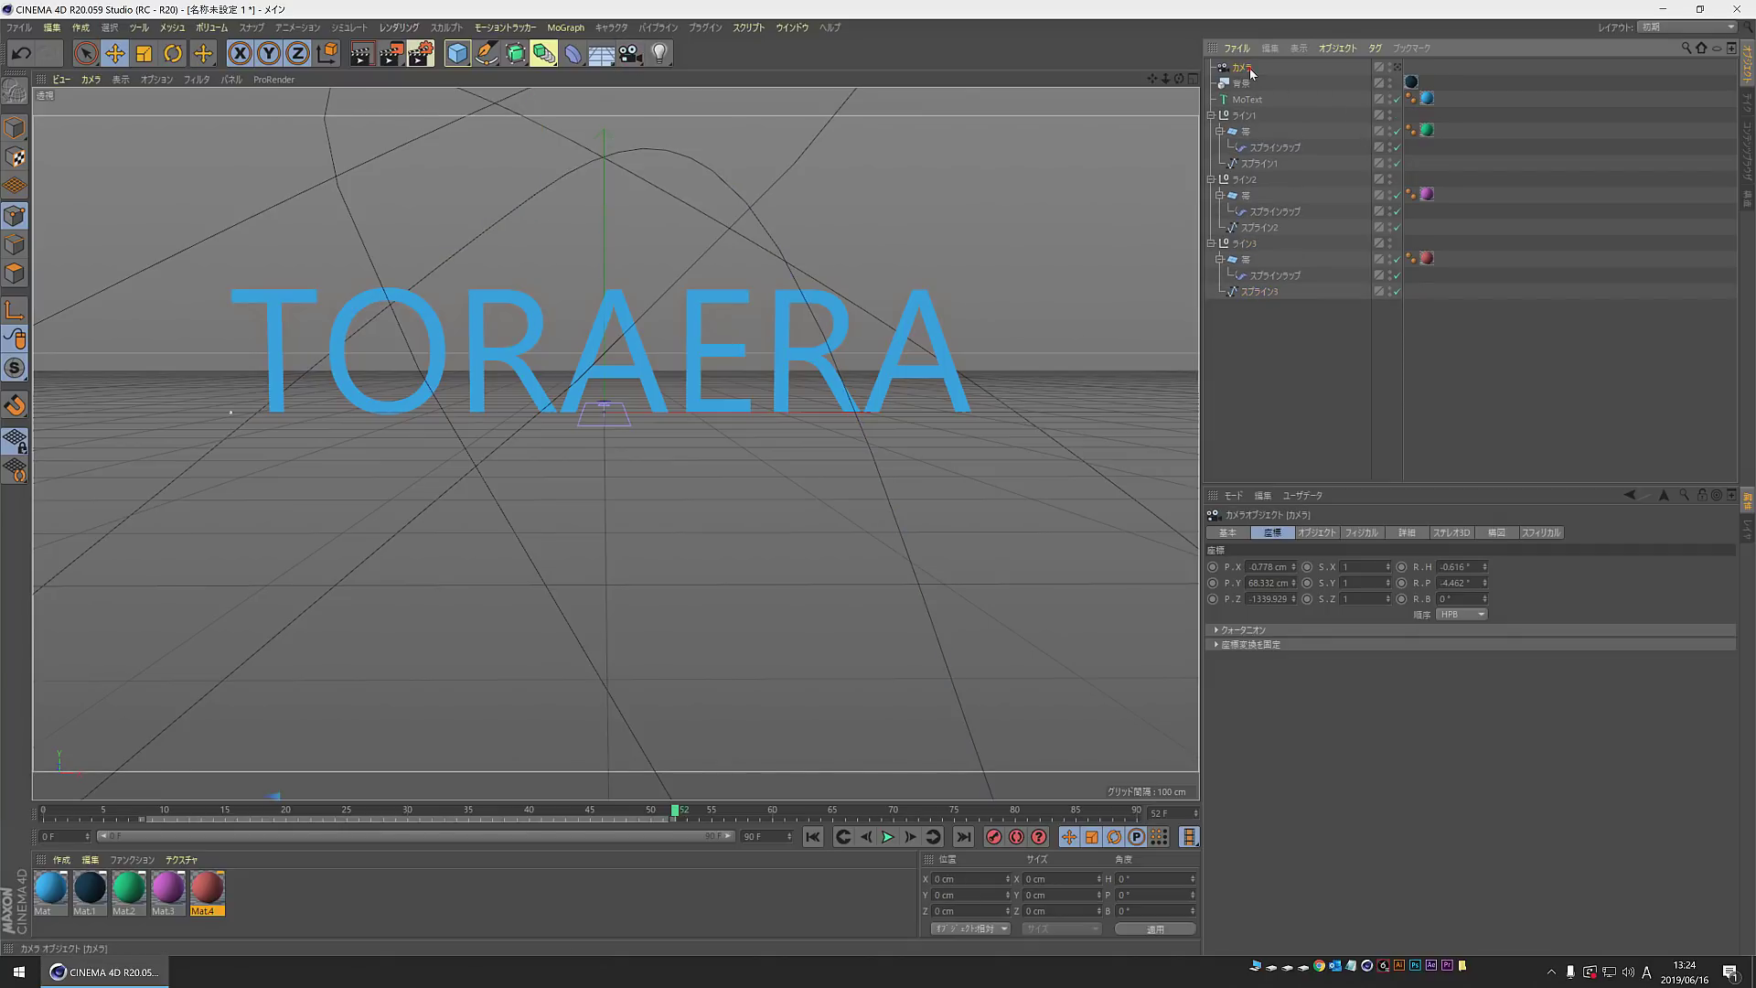
Step: Look through the scene camera and zero its X/Y position and heading/pitch rotation
{"action": "left_click", "coordinate": [1398, 67]}
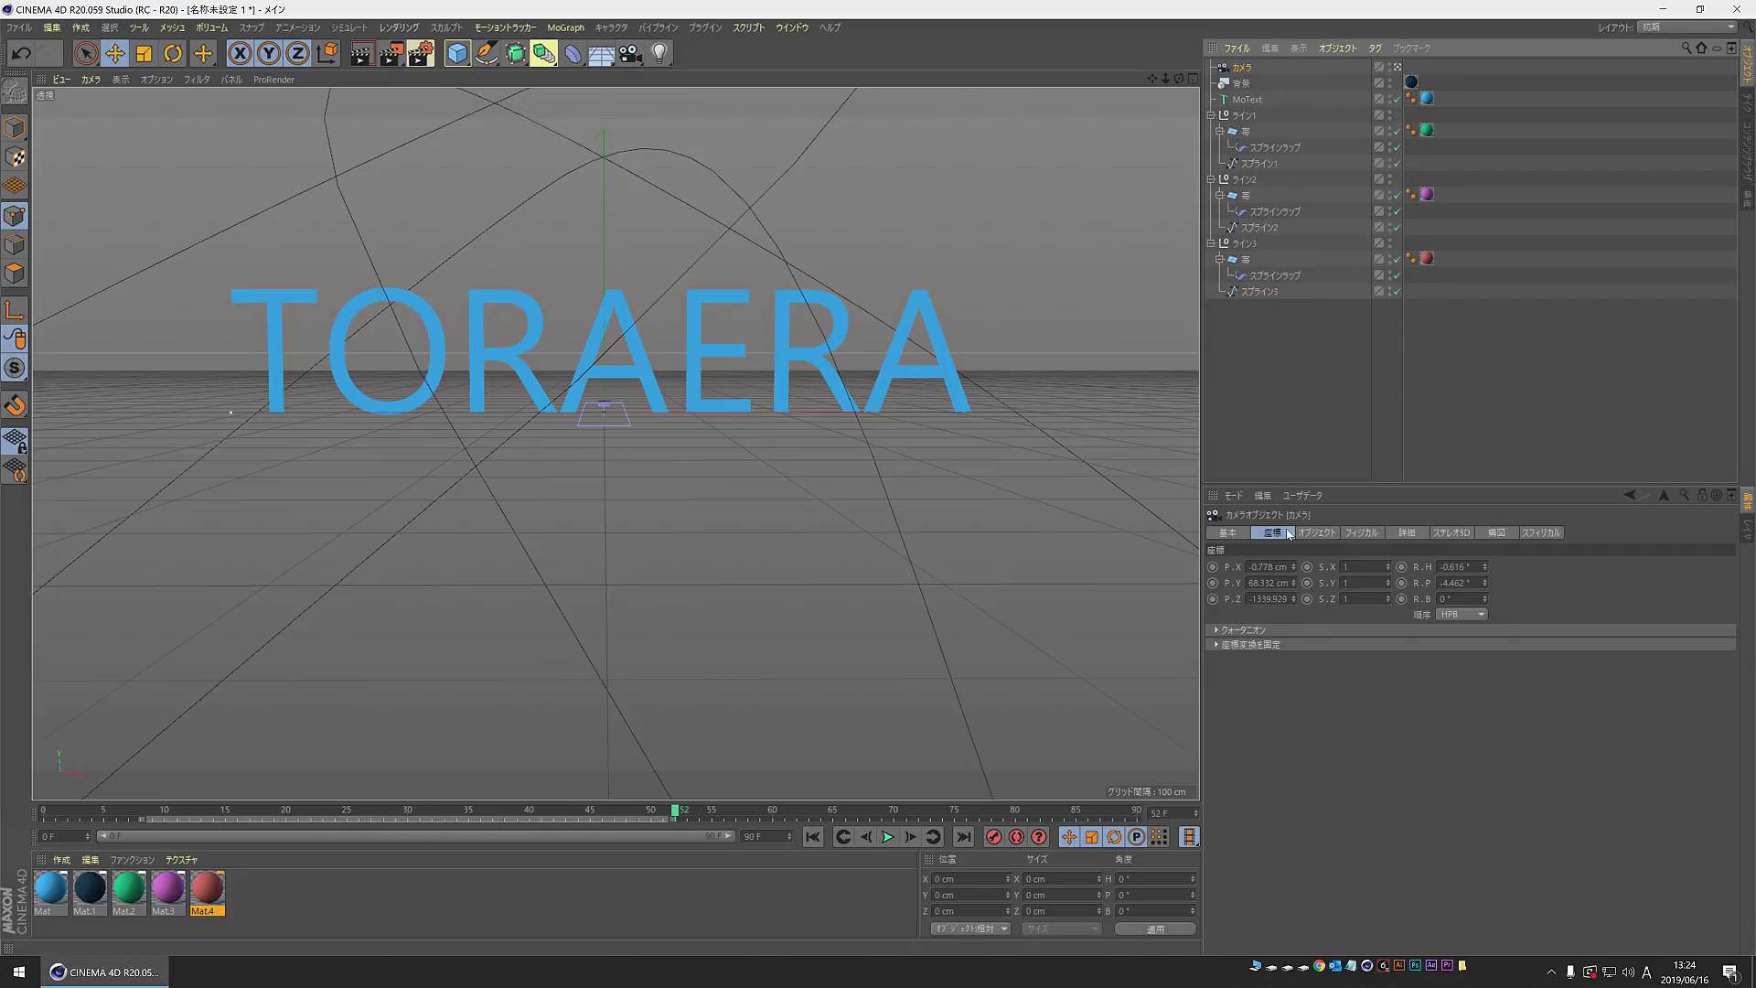
{"action": "left_click", "coordinate": [1264, 566]}
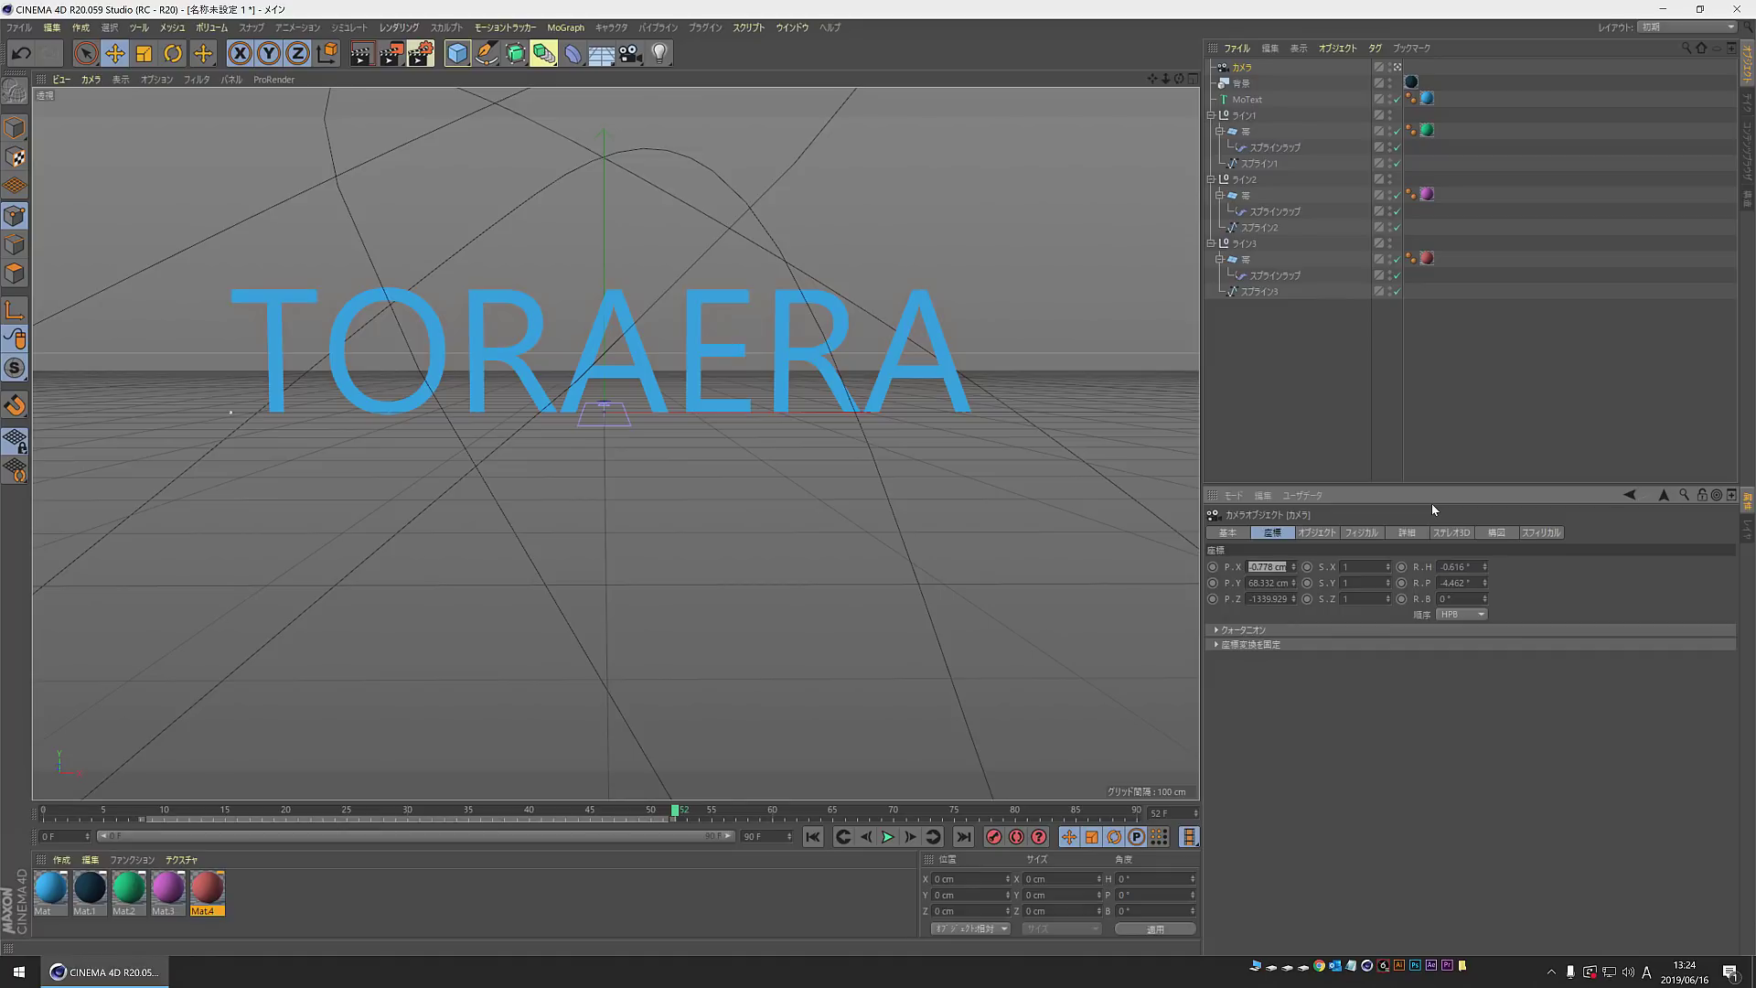
{"action": "type", "text": "0"}
{"action": "key", "text": "Tab"}
{"action": "type", "text": "0"}
{"action": "key", "text": "Return"}
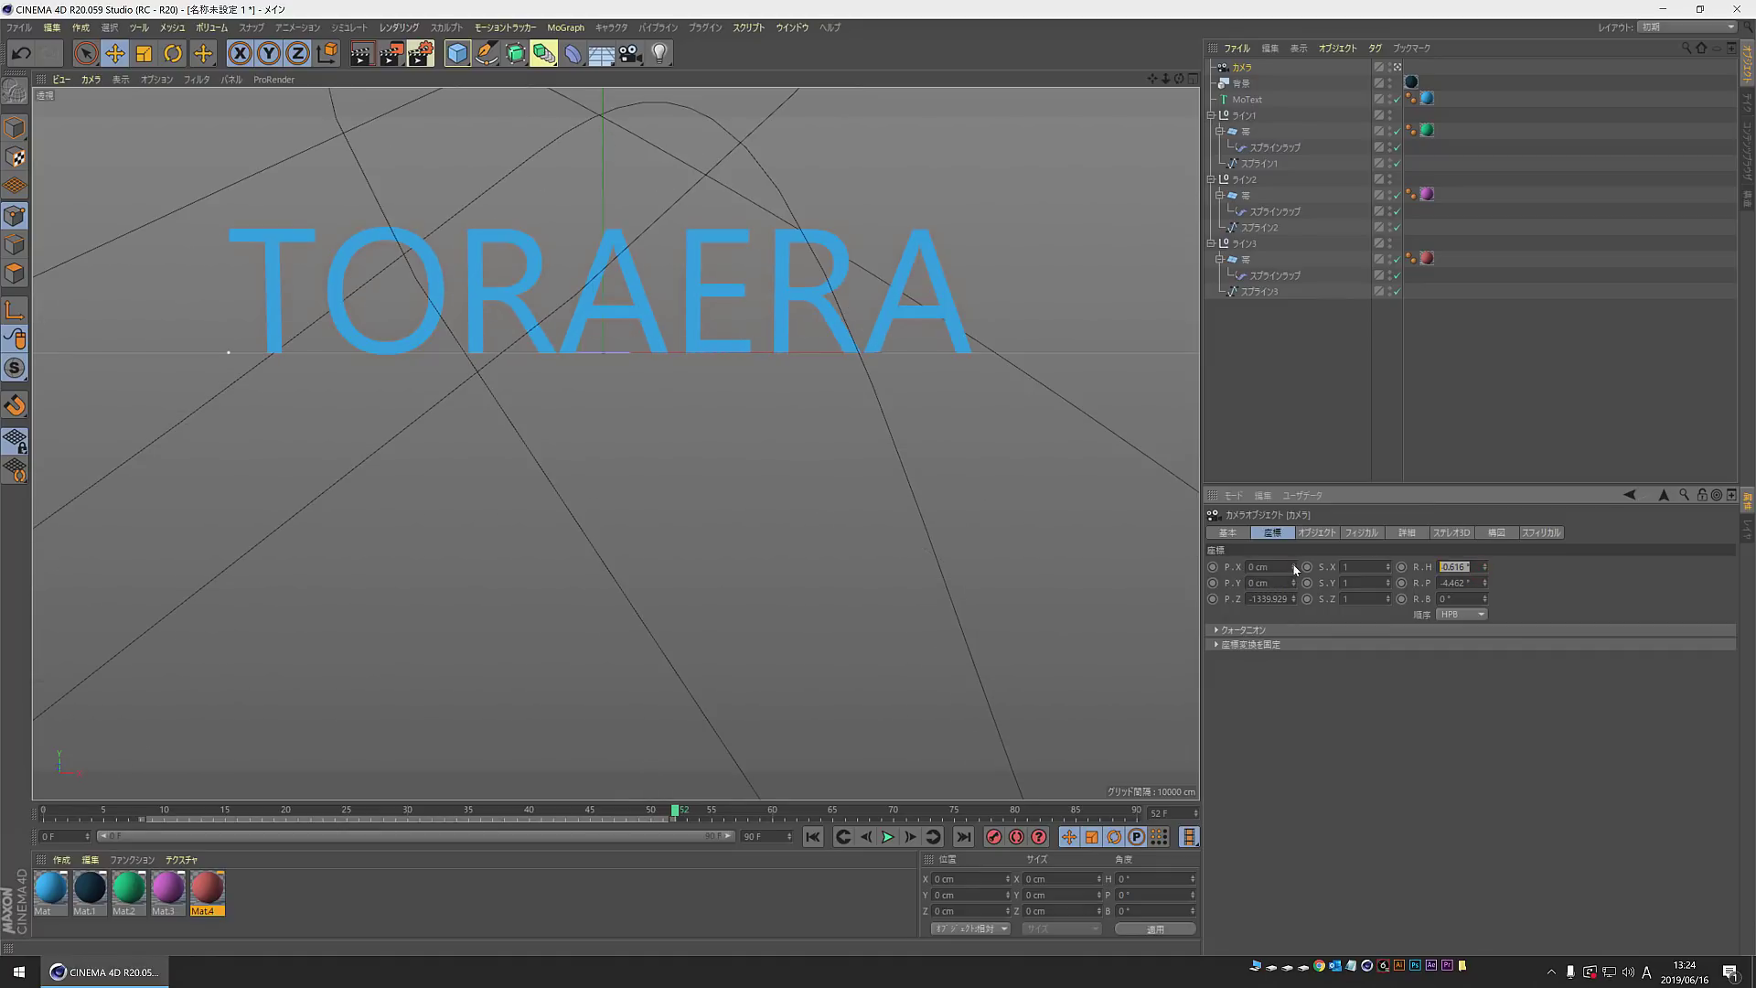
{"action": "type", "text": "0"}
{"action": "key", "text": "Tab"}
{"action": "type", "text": "0"}
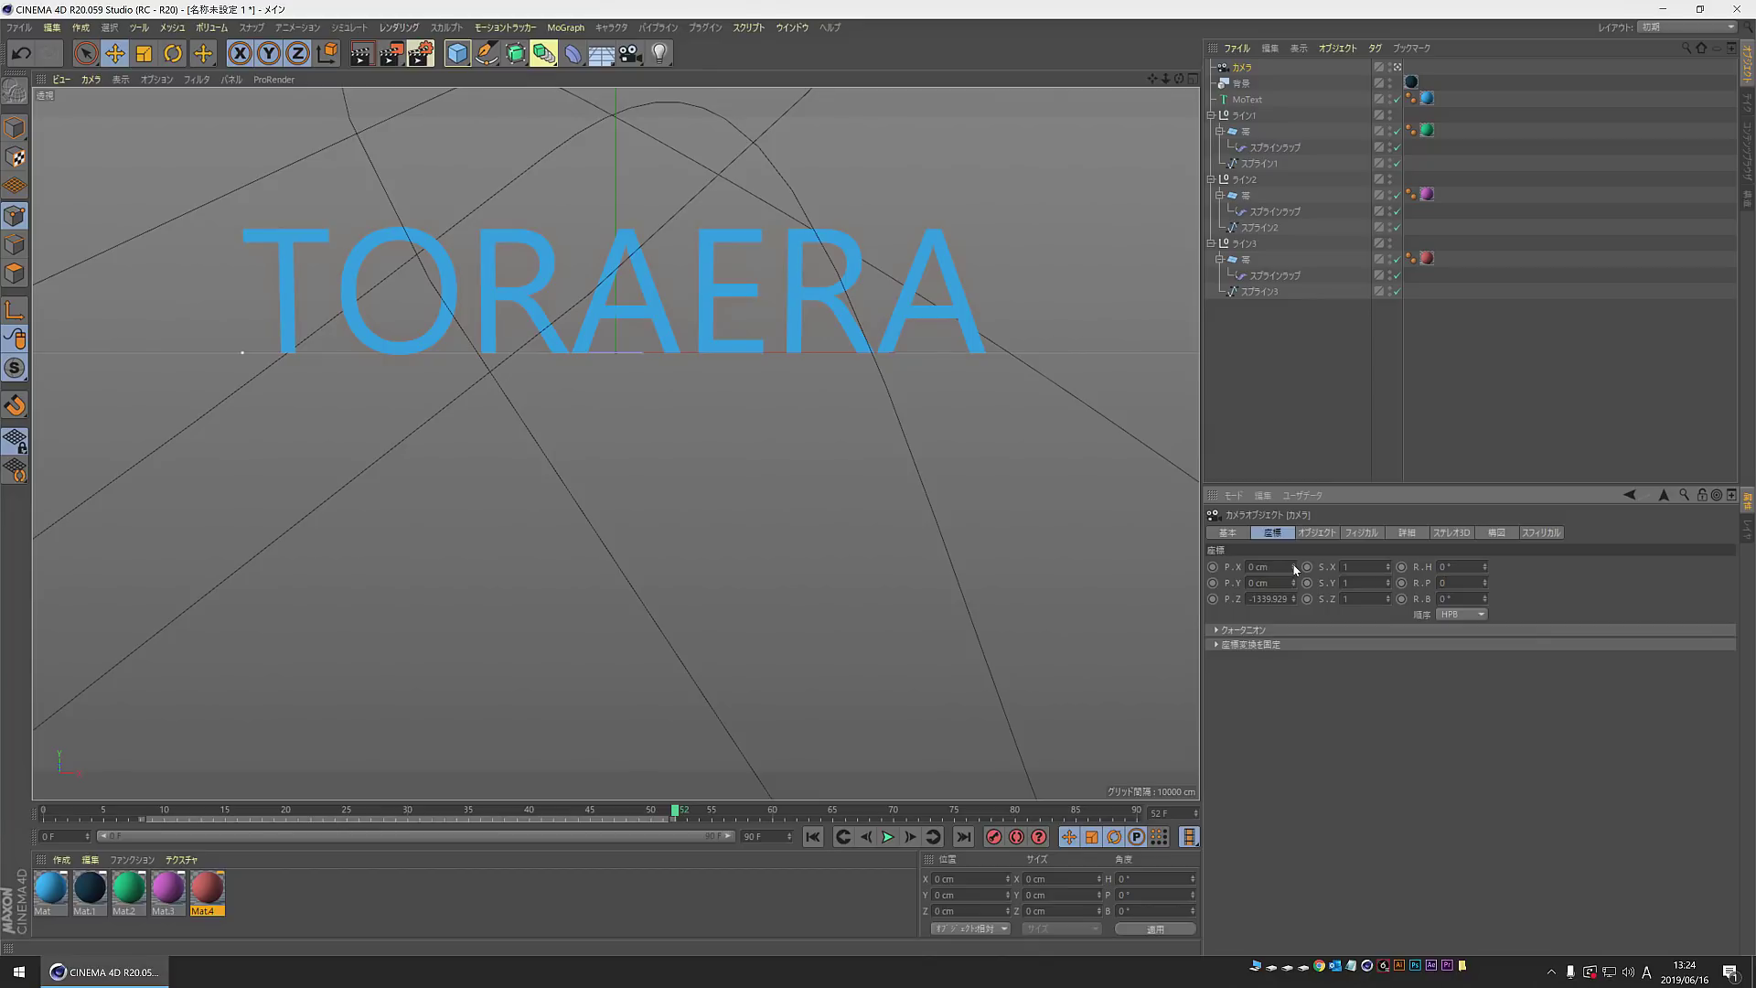
{"action": "key", "text": "Return"}
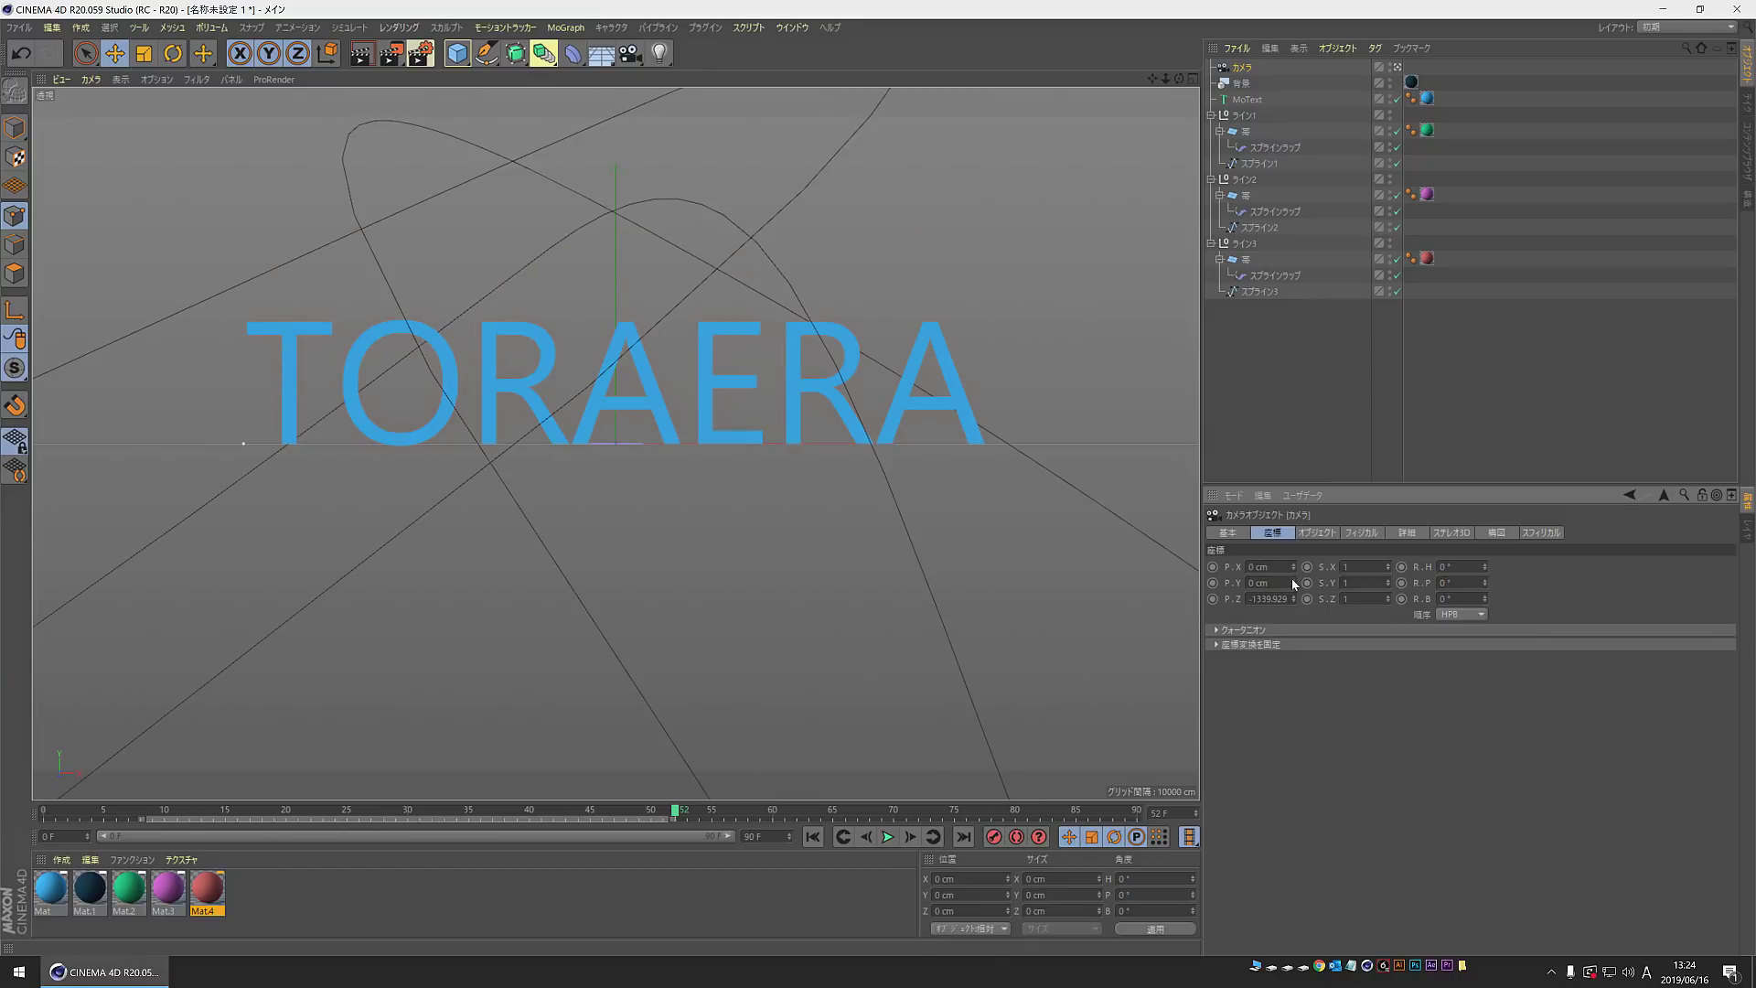
Step: Raise the camera slightly and pull it back to about Z -1537 cm, then scrub the timeline
{"action": "mouse_move", "coordinate": [1295, 586]}
{"action": "left_mouse_down"}
{"action": "mouse_move", "coordinate": [1295, 567]}
{"action": "mouse_move", "coordinate": [1293, 590]}
{"action": "left_mouse_up"}
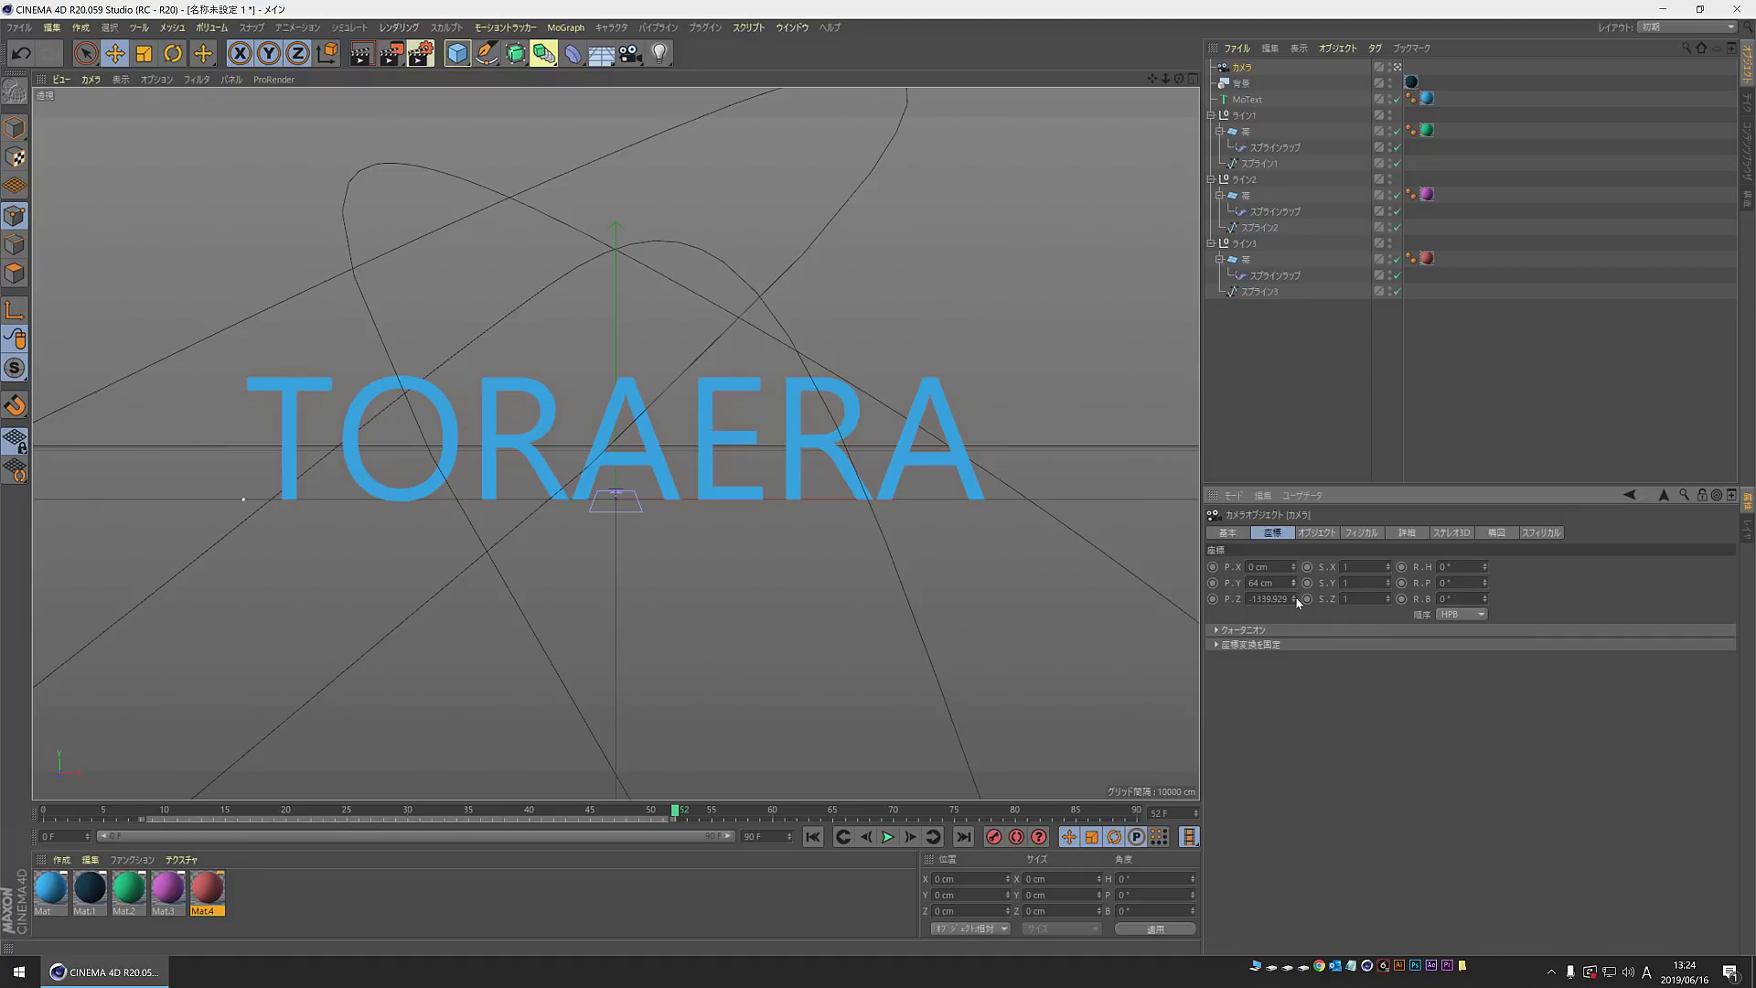
{"action": "left_click_drag", "start_coordinate": [1294, 600], "coordinate": [1293, 640]}
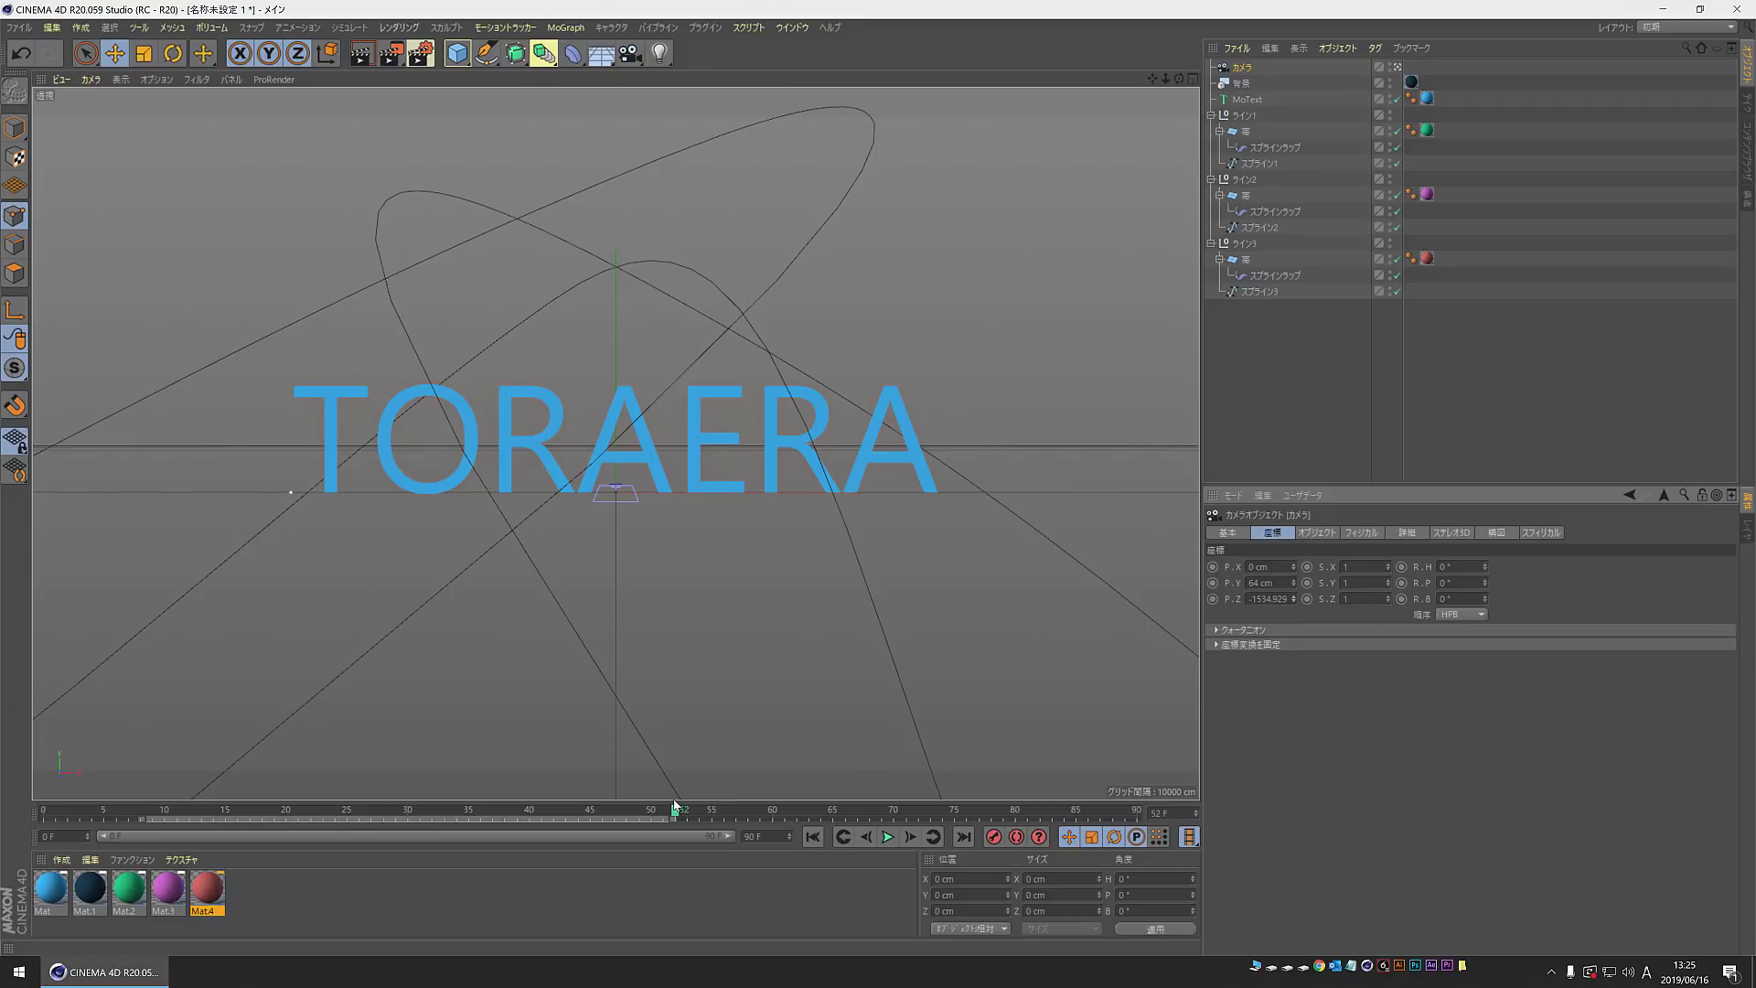
{"action": "left_click_drag", "start_coordinate": [675, 809], "coordinate": [369, 813]}
{"action": "mouse_move", "coordinate": [225, 803]}
{"action": "left_mouse_down"}
{"action": "mouse_move", "coordinate": [821, 746]}
{"action": "mouse_move", "coordinate": [321, 737]}
{"action": "mouse_move", "coordinate": [868, 707]}
{"action": "mouse_move", "coordinate": [144, 771]}
{"action": "mouse_move", "coordinate": [412, 764]}
{"action": "mouse_move", "coordinate": [458, 744]}
{"action": "mouse_move", "coordinate": [40, 759]}
{"action": "left_mouse_up"}
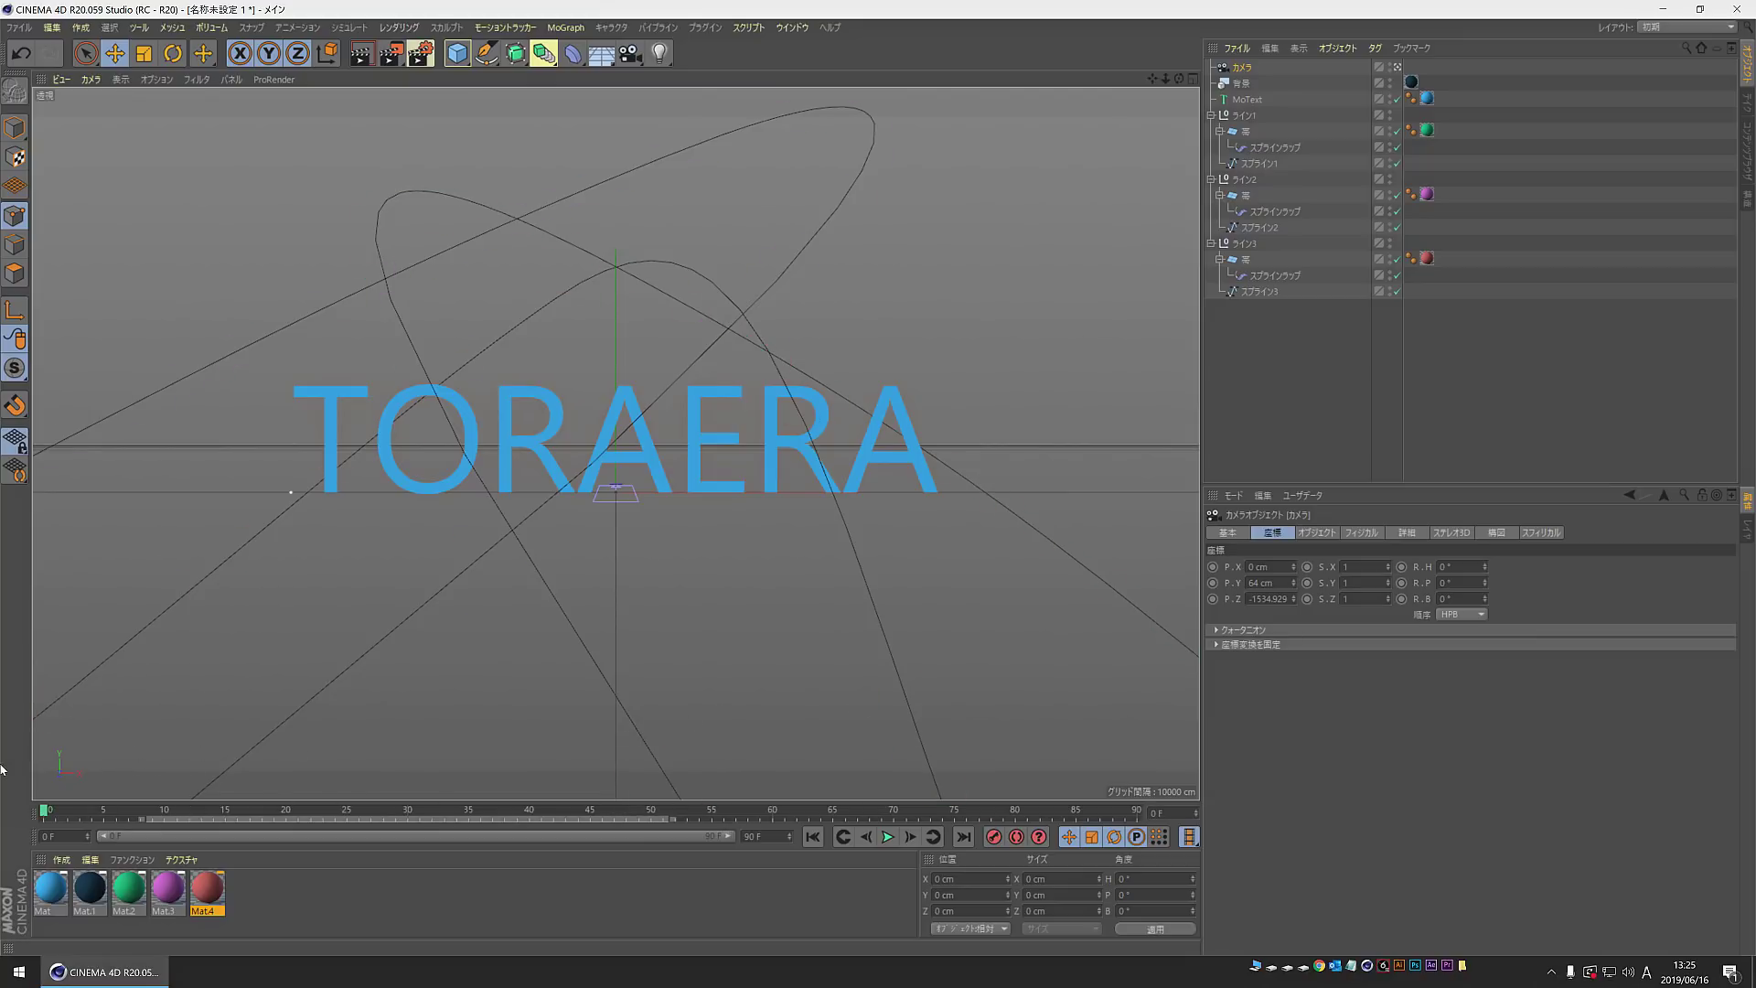
Step: Keyframe camera P.Z at frame 0 and about -1422 at the last frame, then play it back
{"action": "left_click", "coordinate": [1212, 599]}
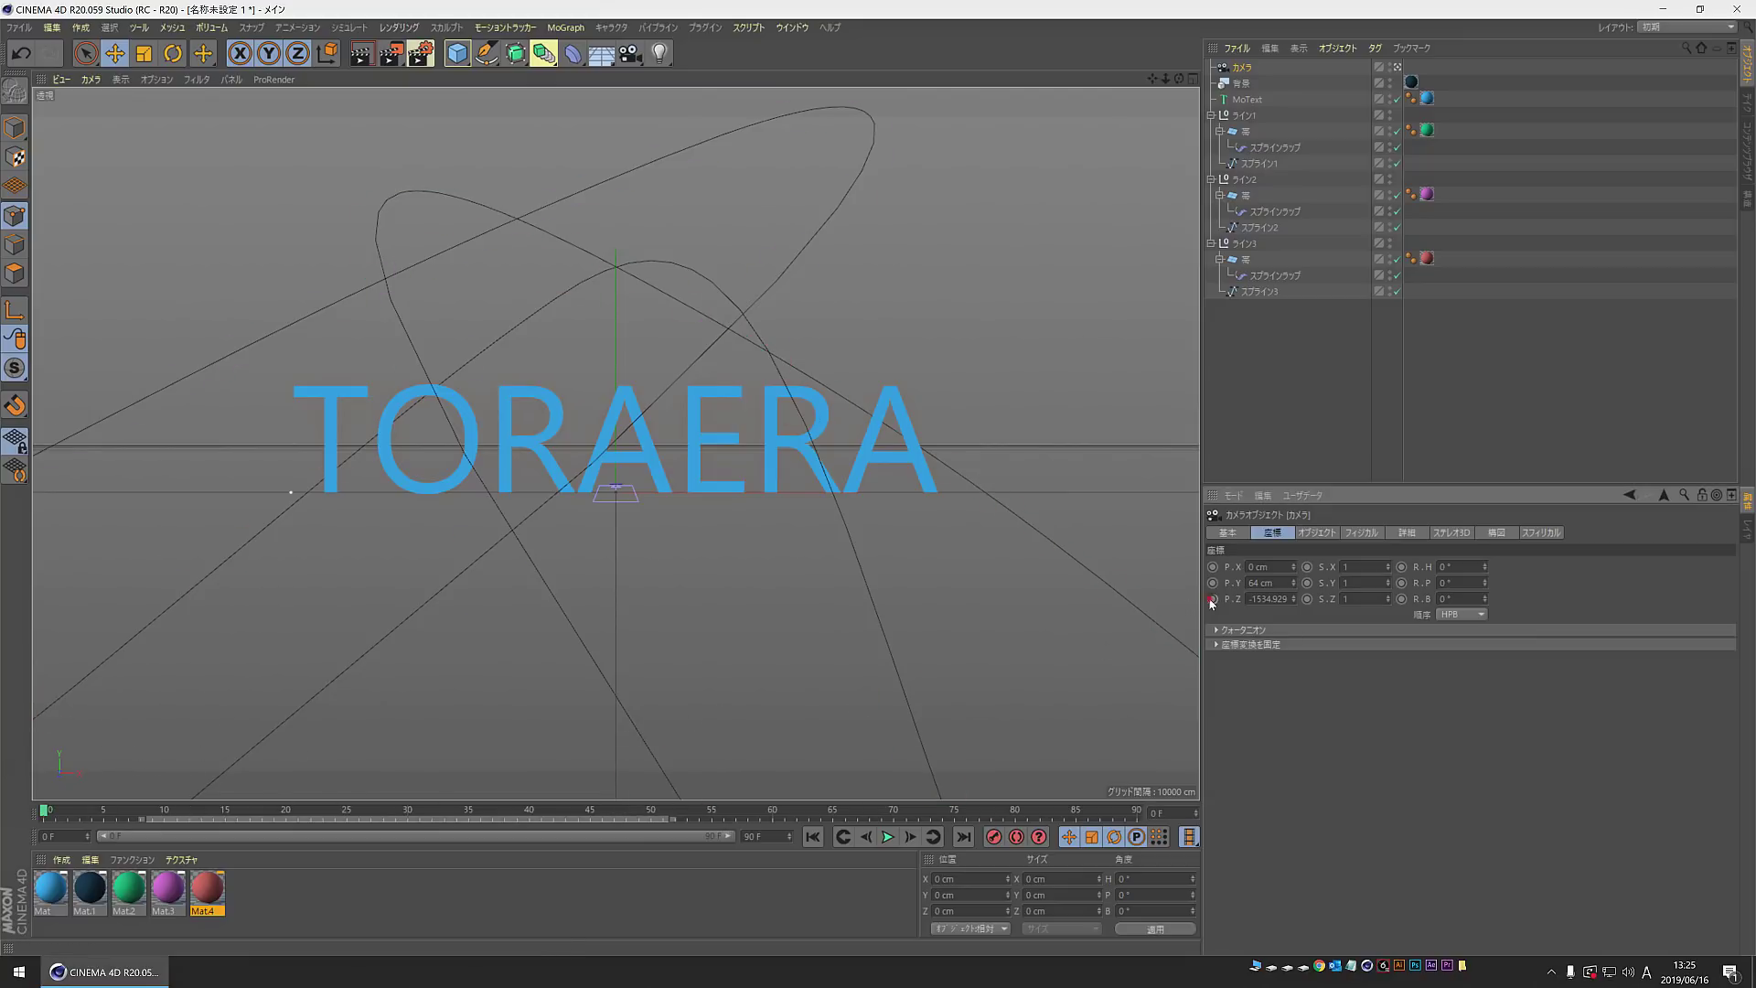
{"action": "mouse_move", "coordinate": [43, 813]}
{"action": "left_mouse_down"}
{"action": "mouse_move", "coordinate": [277, 821]}
{"action": "mouse_move", "coordinate": [1025, 788]}
{"action": "left_mouse_up"}
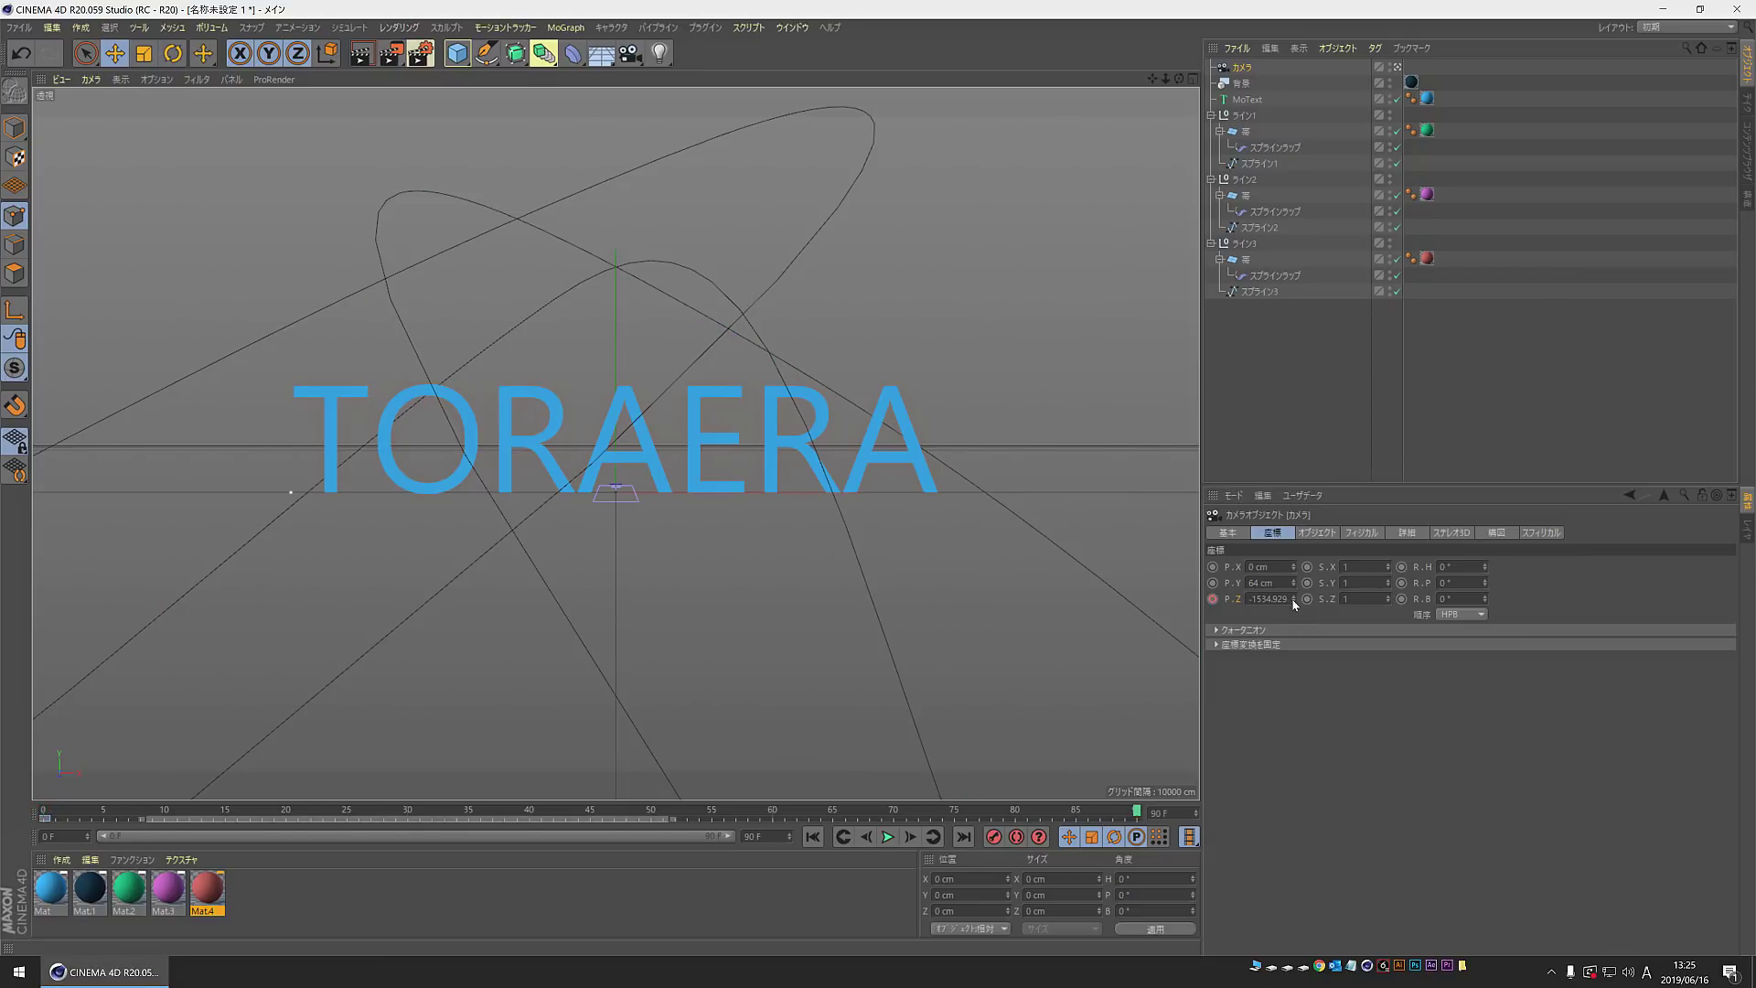
{"action": "left_click_drag", "start_coordinate": [1293, 600], "coordinate": [1294, 604]}
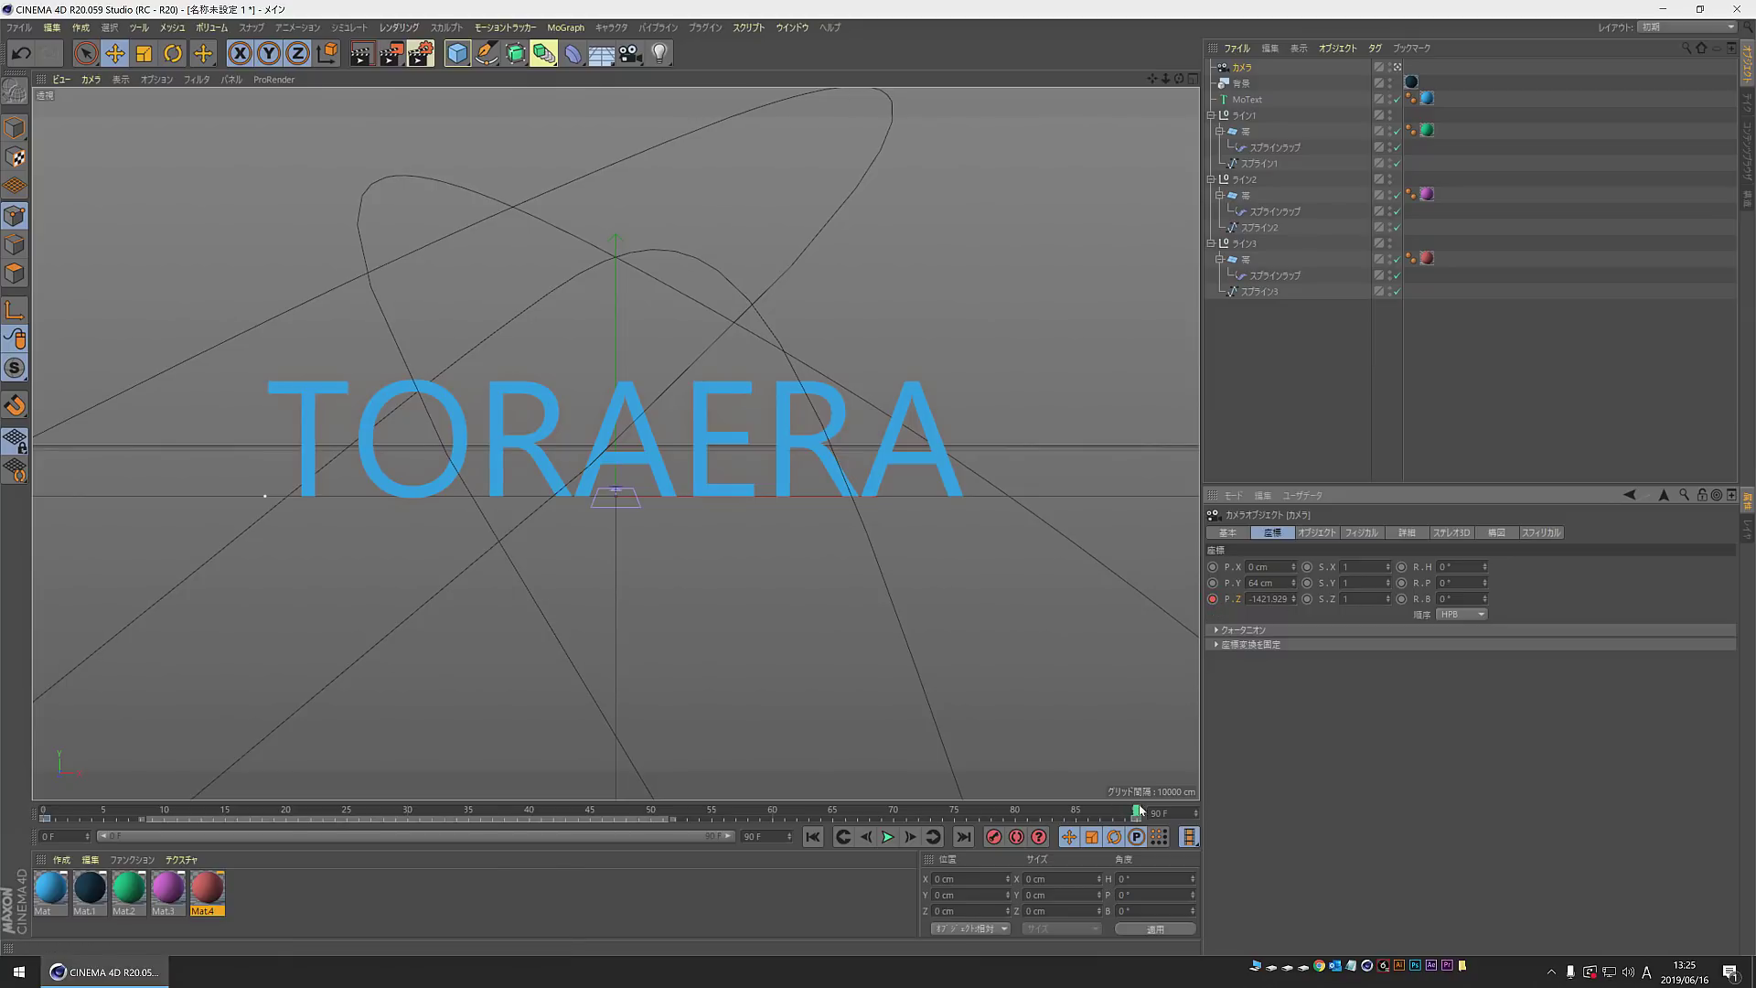
{"action": "left_click", "coordinate": [887, 837]}
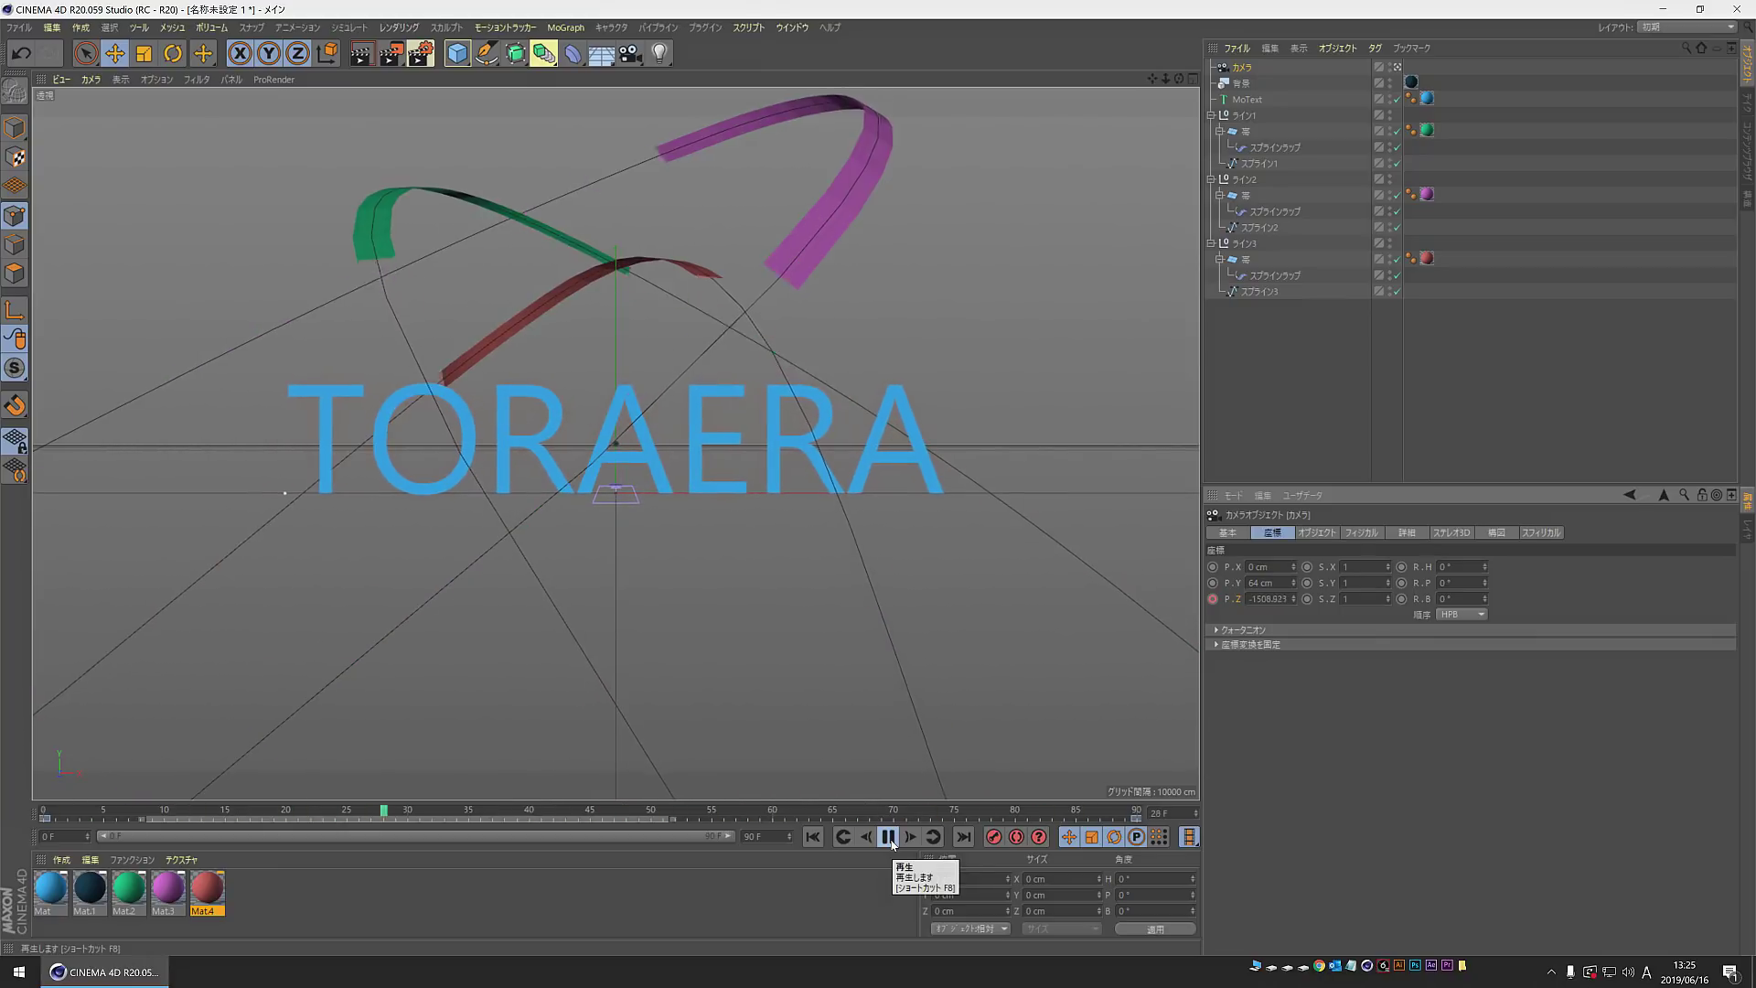
{"action": "left_click", "coordinate": [888, 837]}
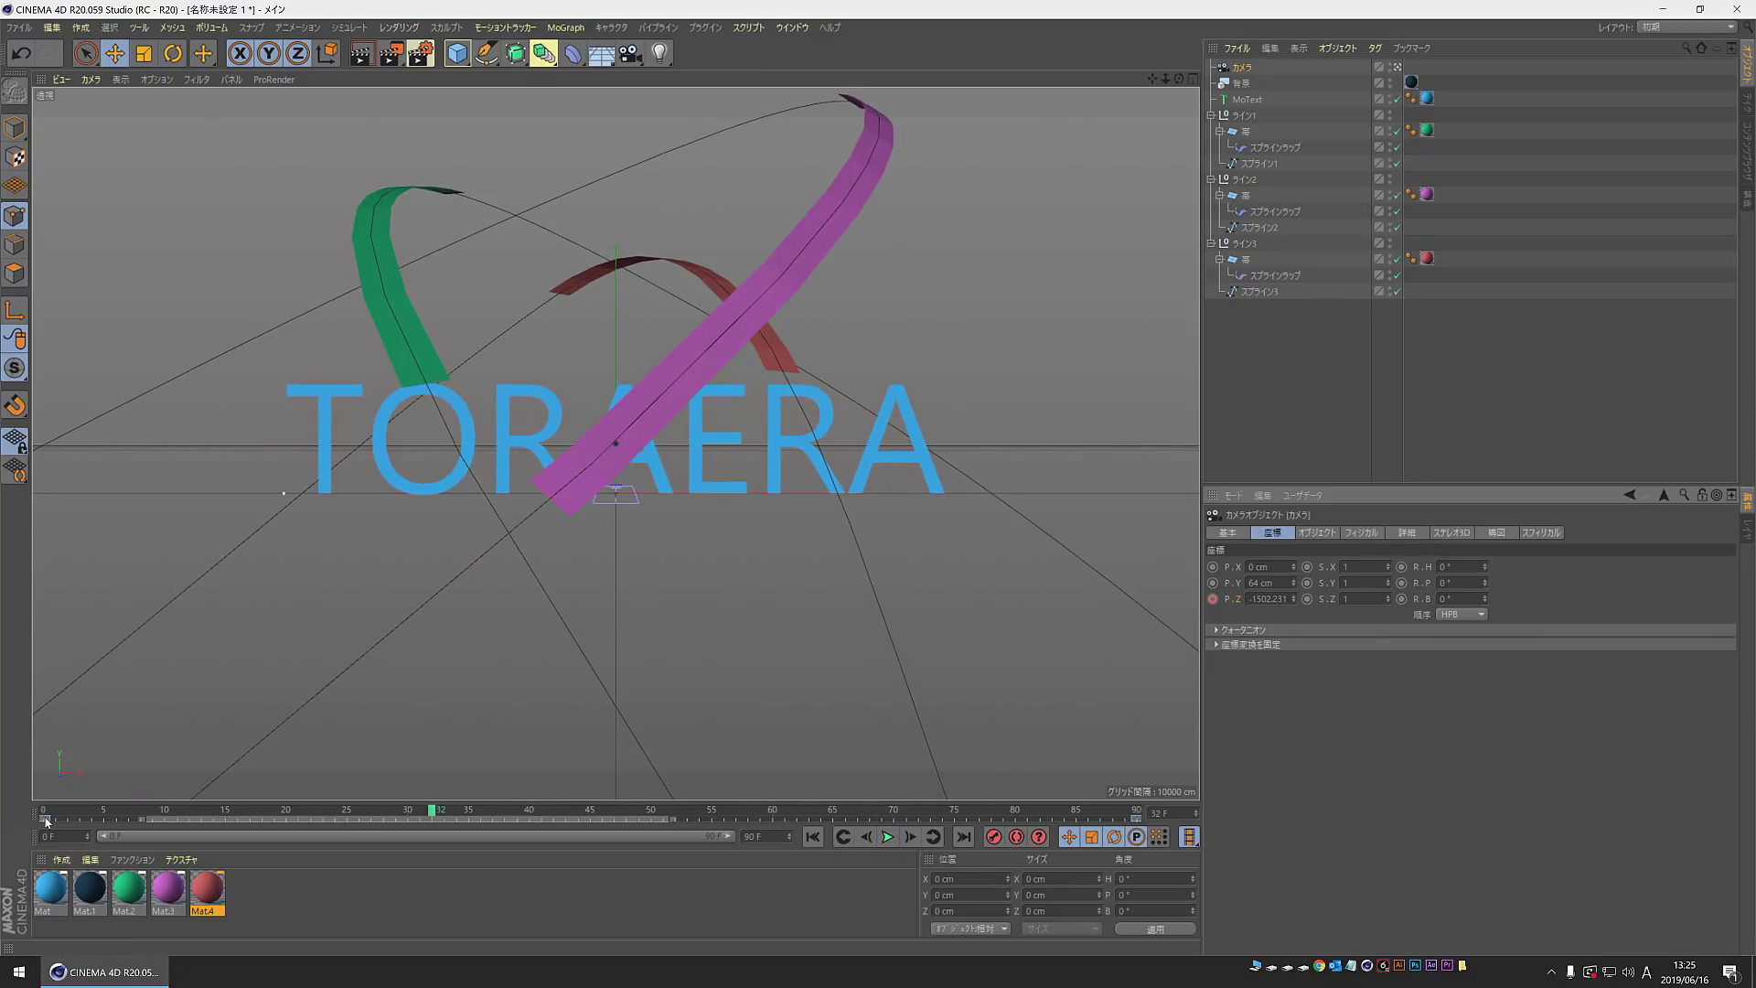
Step: Set the camera keyframe interpolation to Linear, check the ribbons around frame 35, and render a preview
{"action": "right_click", "coordinate": [46, 821]}
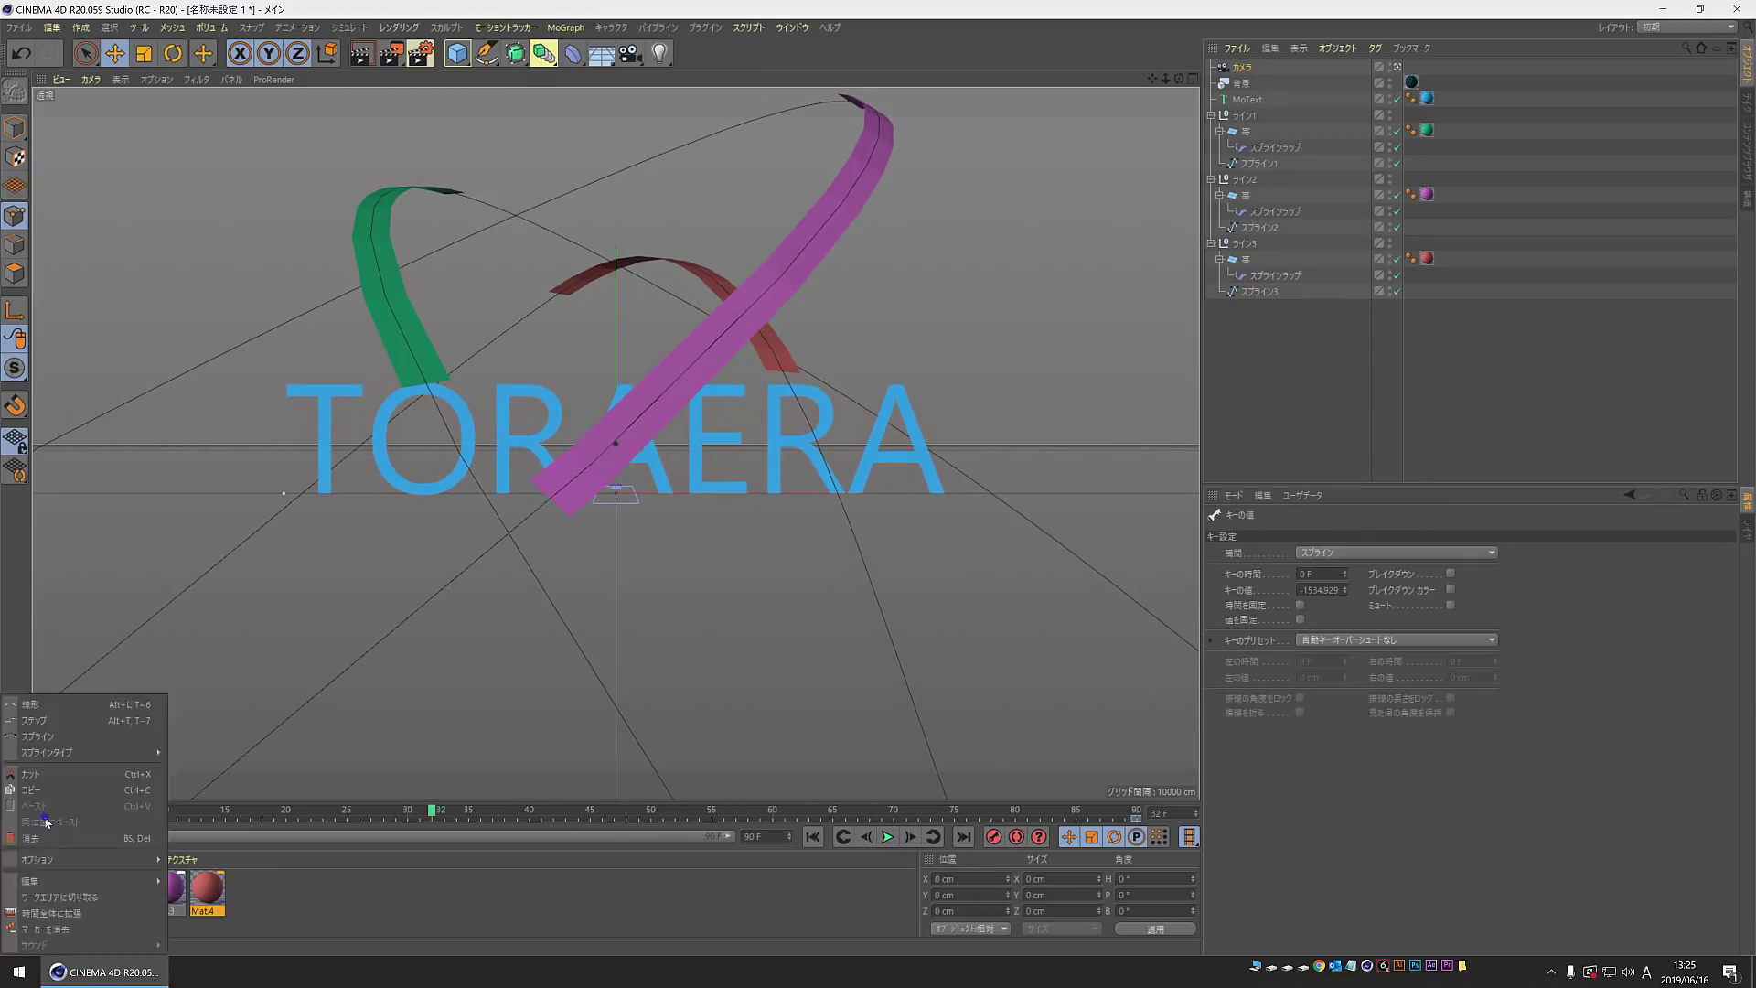
{"action": "left_click", "coordinate": [36, 706]}
{"action": "left_click", "coordinate": [812, 836]}
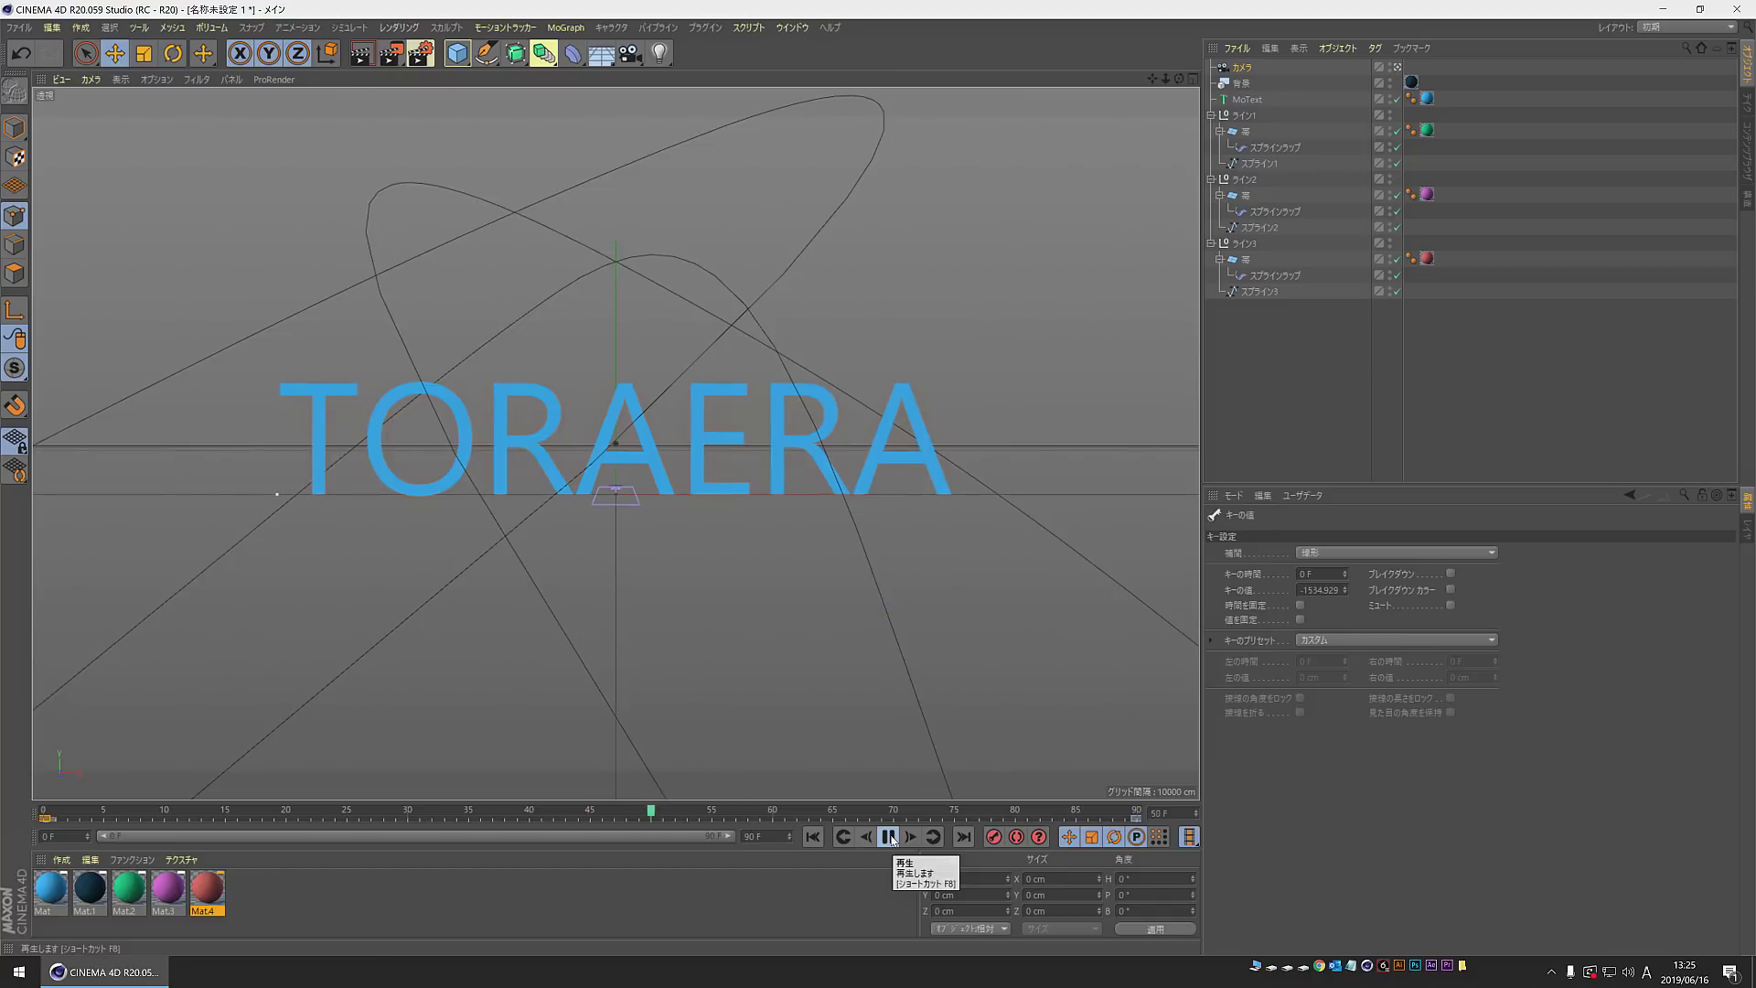
{"action": "left_click", "coordinate": [890, 837]}
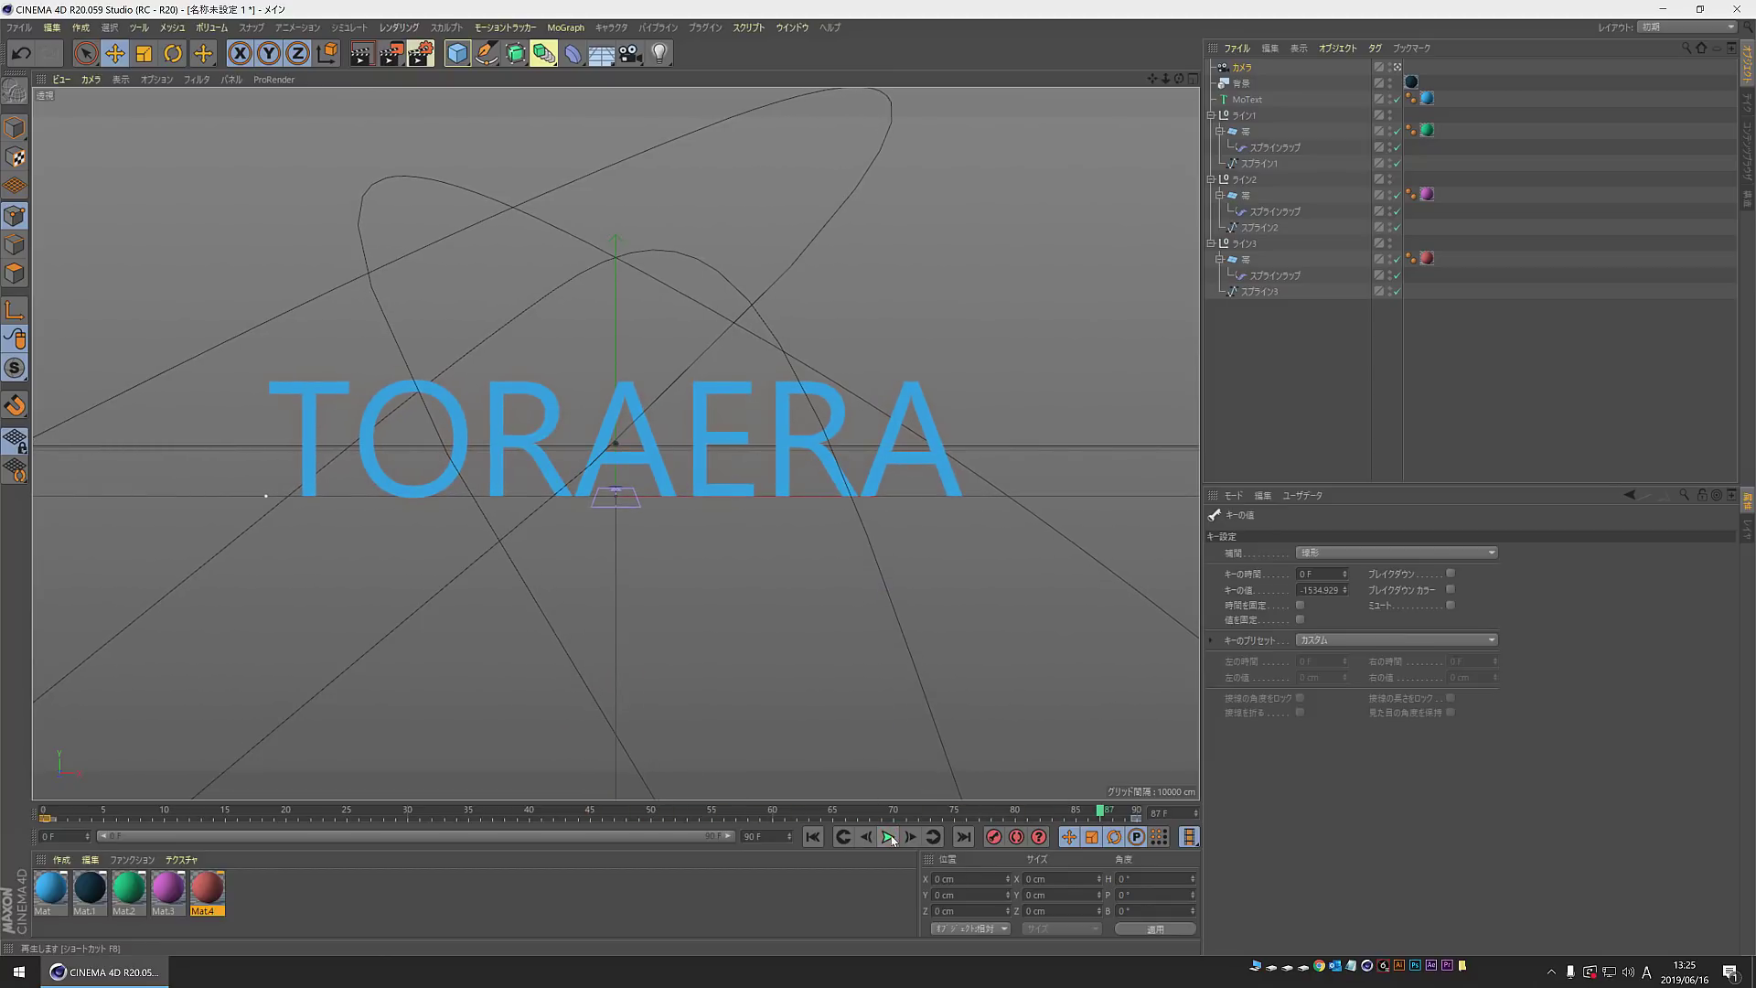
{"action": "mouse_move", "coordinate": [1106, 814]}
{"action": "left_mouse_down"}
{"action": "mouse_move", "coordinate": [359, 801]}
{"action": "mouse_move", "coordinate": [383, 811]}
{"action": "left_mouse_up"}
{"action": "left_click", "coordinate": [363, 57]}
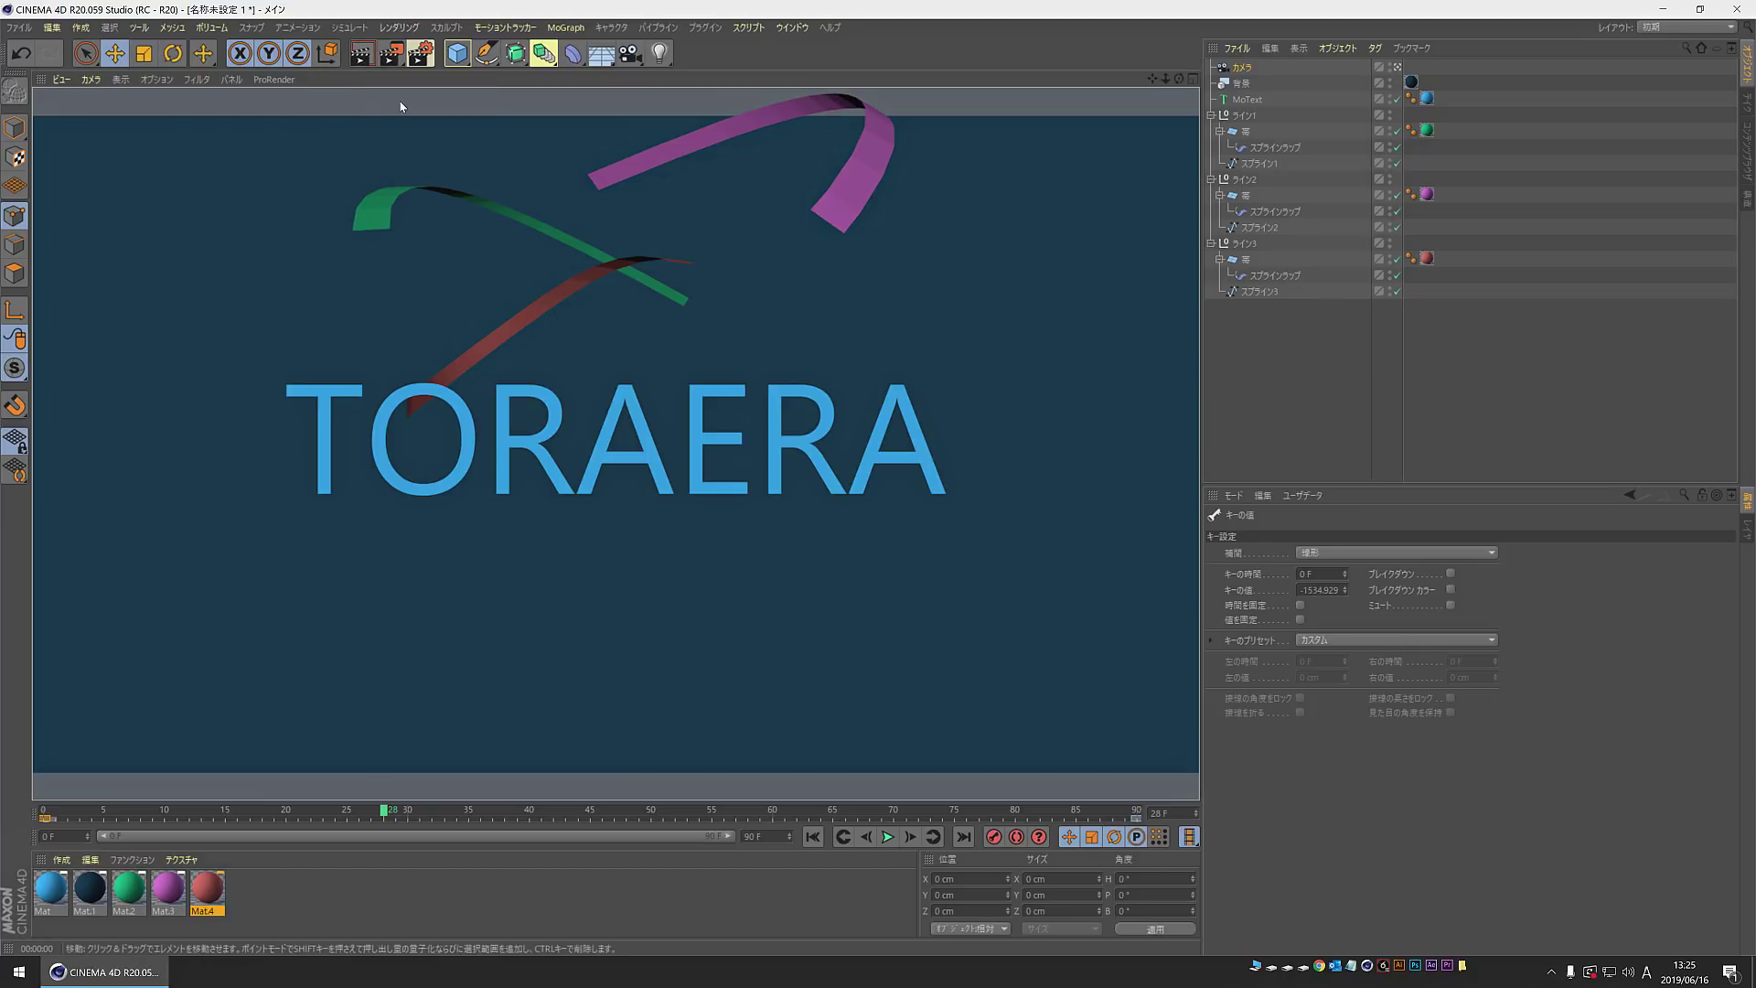
Step: Add two lights and move ライト1 out in front to about X -5207.7, Z -4410.1 cm
{"action": "left_click", "coordinate": [661, 55]}
{"action": "left_click", "coordinate": [661, 55]}
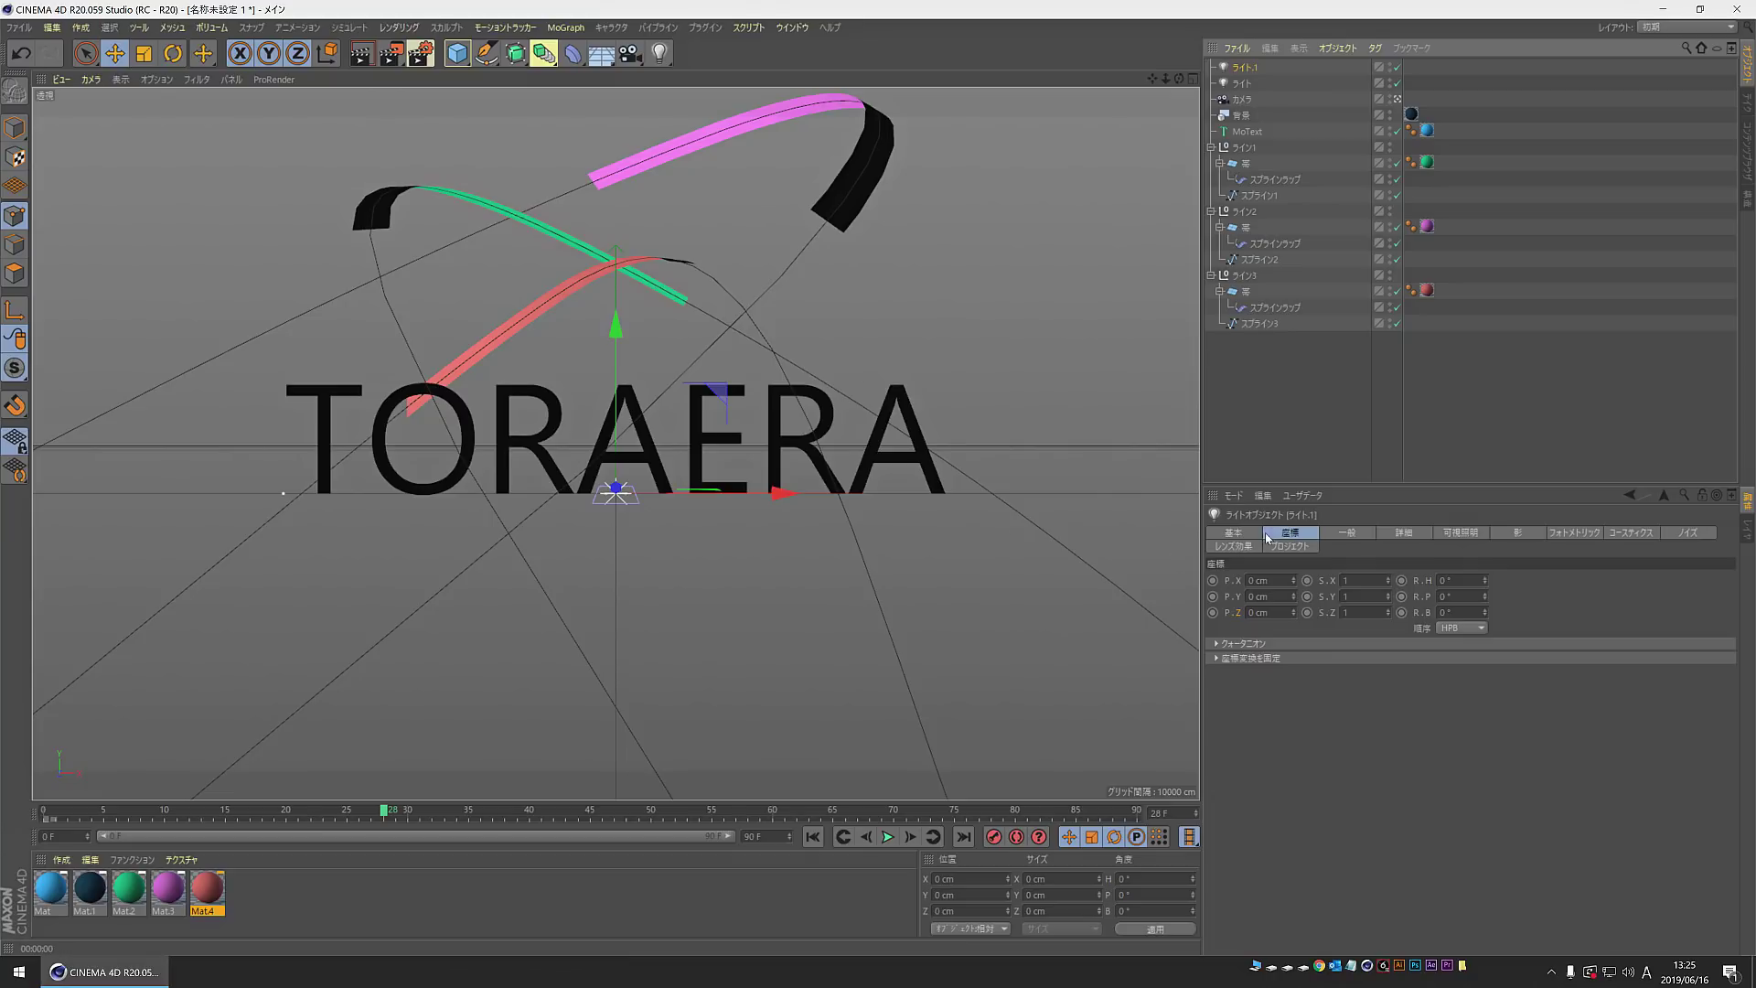
{"action": "left_click", "coordinate": [1399, 100]}
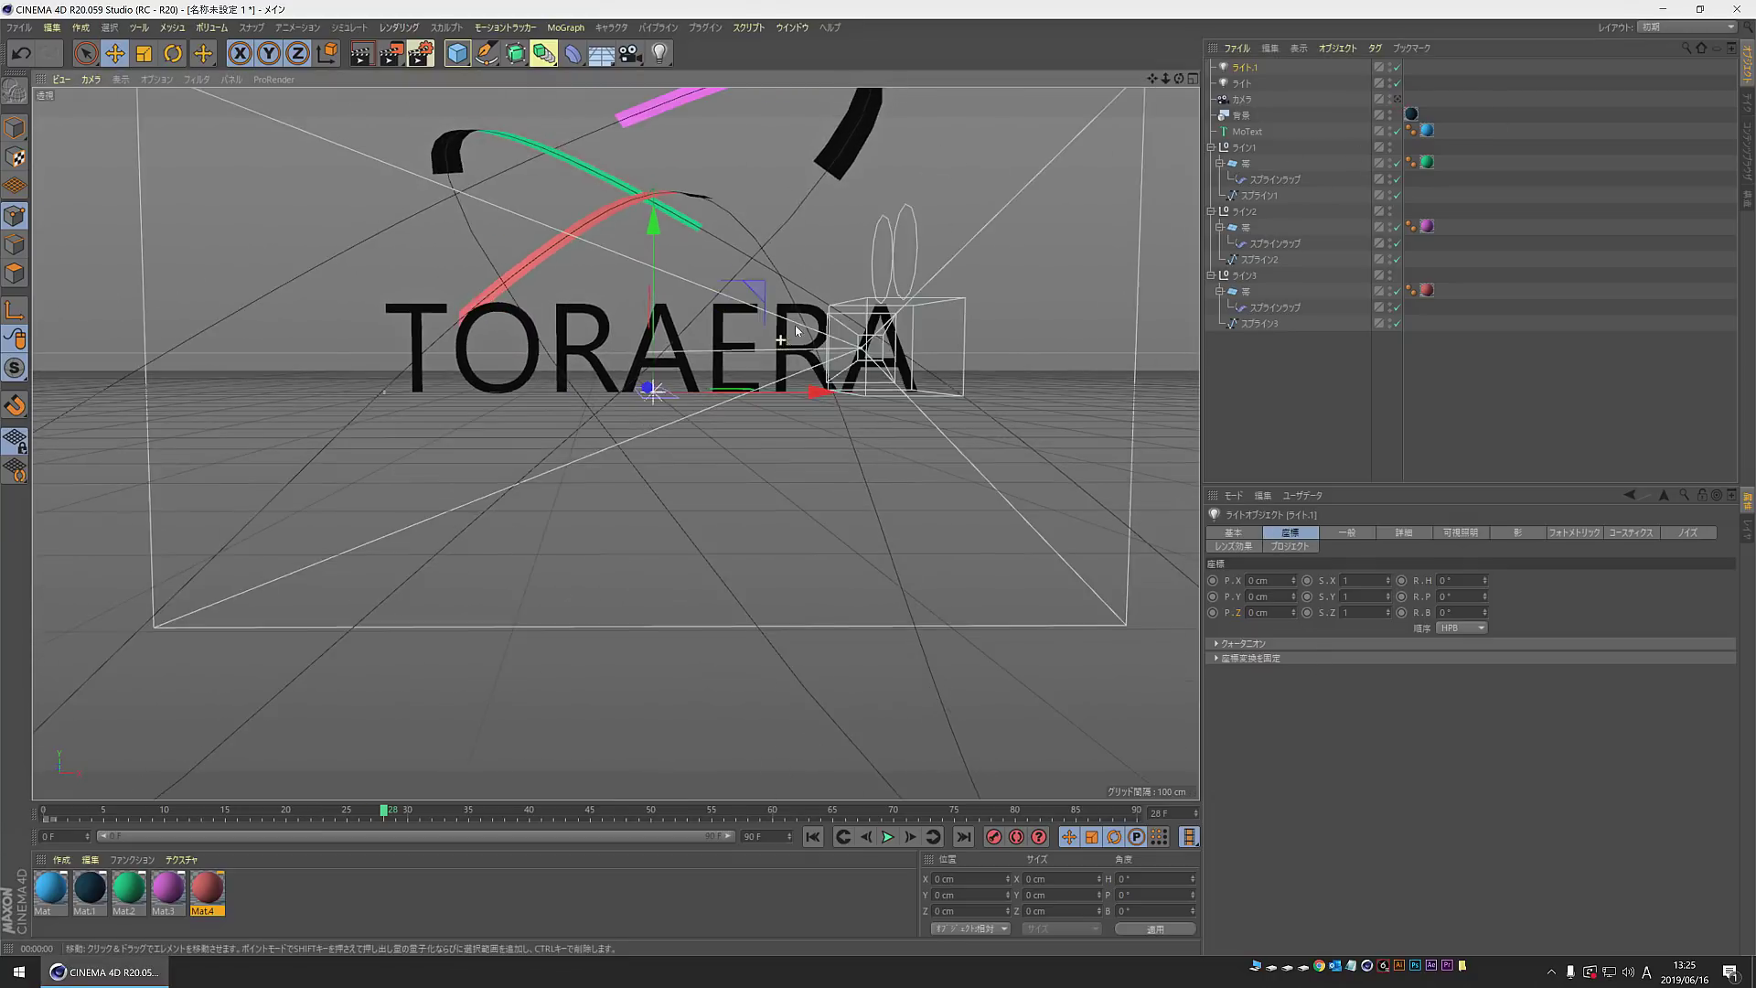
{"action": "scroll", "coordinate": [823, 411], "scroll_direction": "down", "scroll_amount": 3}
{"action": "mouse_move", "coordinate": [835, 485]}
{"action": "left_mouse_down", "text": "alt"}
{"action": "mouse_move", "coordinate": [815, 490]}
{"action": "mouse_move", "coordinate": [924, 400]}
{"action": "mouse_move", "coordinate": [736, 568]}
{"action": "left_mouse_up", "text": "alt"}
{"action": "middle_click_drag", "start_coordinate": [736, 567], "coordinate": [607, 650], "text": "alt"}
{"action": "mouse_move", "coordinate": [733, 472]}
{"action": "left_mouse_down"}
{"action": "mouse_move", "coordinate": [578, 587]}
{"action": "mouse_move", "coordinate": [512, 723]}
{"action": "mouse_move", "coordinate": [754, 589]}
{"action": "mouse_move", "coordinate": [745, 628]}
{"action": "mouse_move", "coordinate": [484, 721]}
{"action": "mouse_move", "coordinate": [236, 249]}
{"action": "mouse_move", "coordinate": [55, 339]}
{"action": "left_mouse_up"}
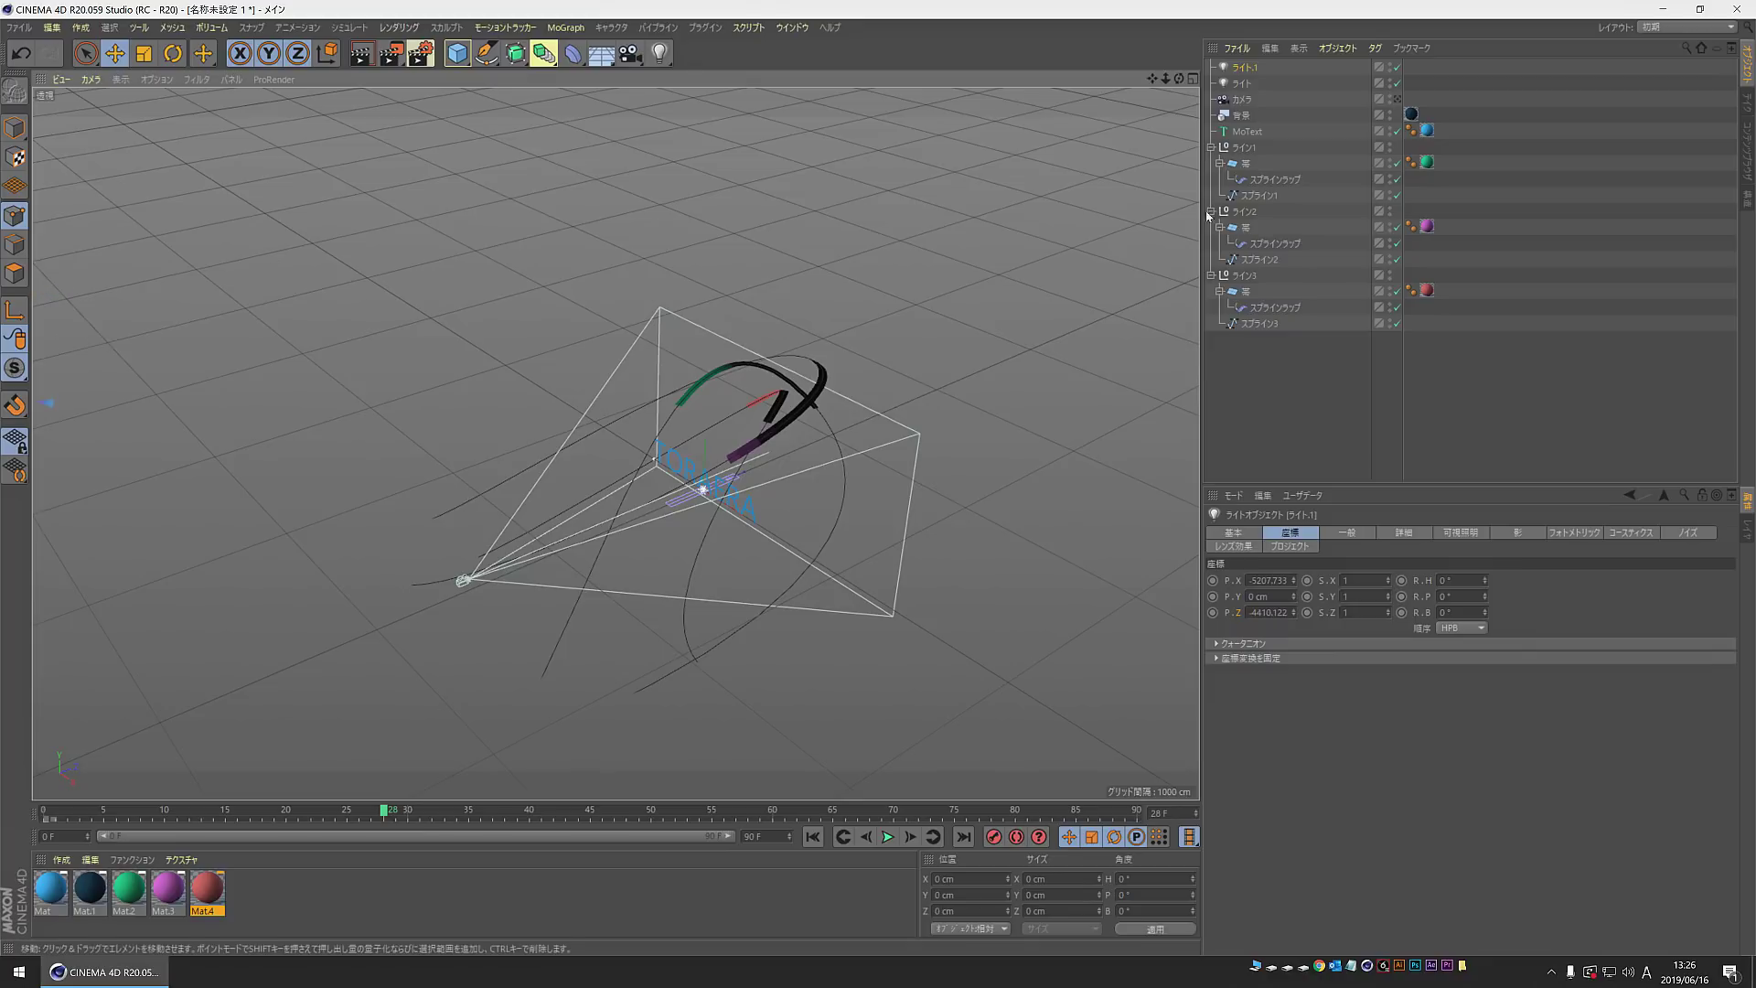
Step: Move the first light out in front of the text, far right and high above the scene
{"action": "left_click", "coordinate": [1263, 83]}
{"action": "left_click_drag", "start_coordinate": [817, 443], "coordinate": [298, 711]}
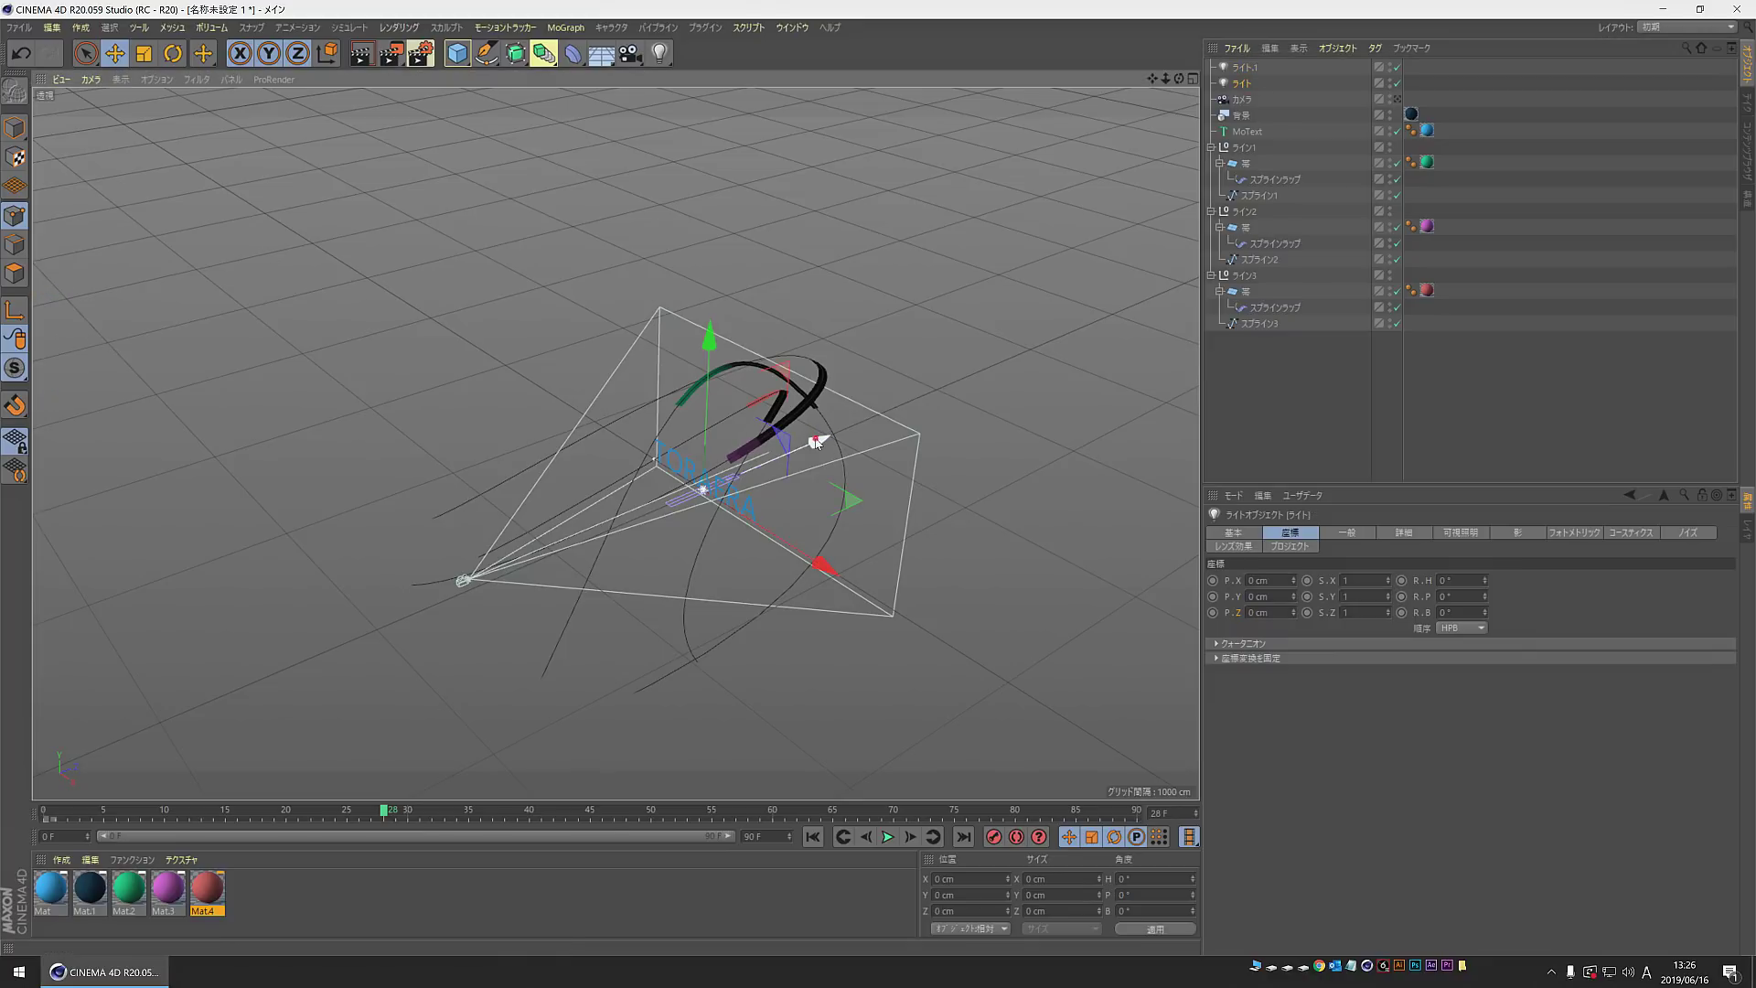
{"action": "mouse_move", "coordinate": [439, 470]}
{"action": "left_mouse_down", "text": "alt"}
{"action": "mouse_move", "coordinate": [478, 444]}
{"action": "mouse_move", "coordinate": [427, 490]}
{"action": "mouse_move", "coordinate": [437, 502]}
{"action": "left_mouse_up", "text": "alt"}
{"action": "left_click_drag", "start_coordinate": [440, 562], "coordinate": [395, 603]}
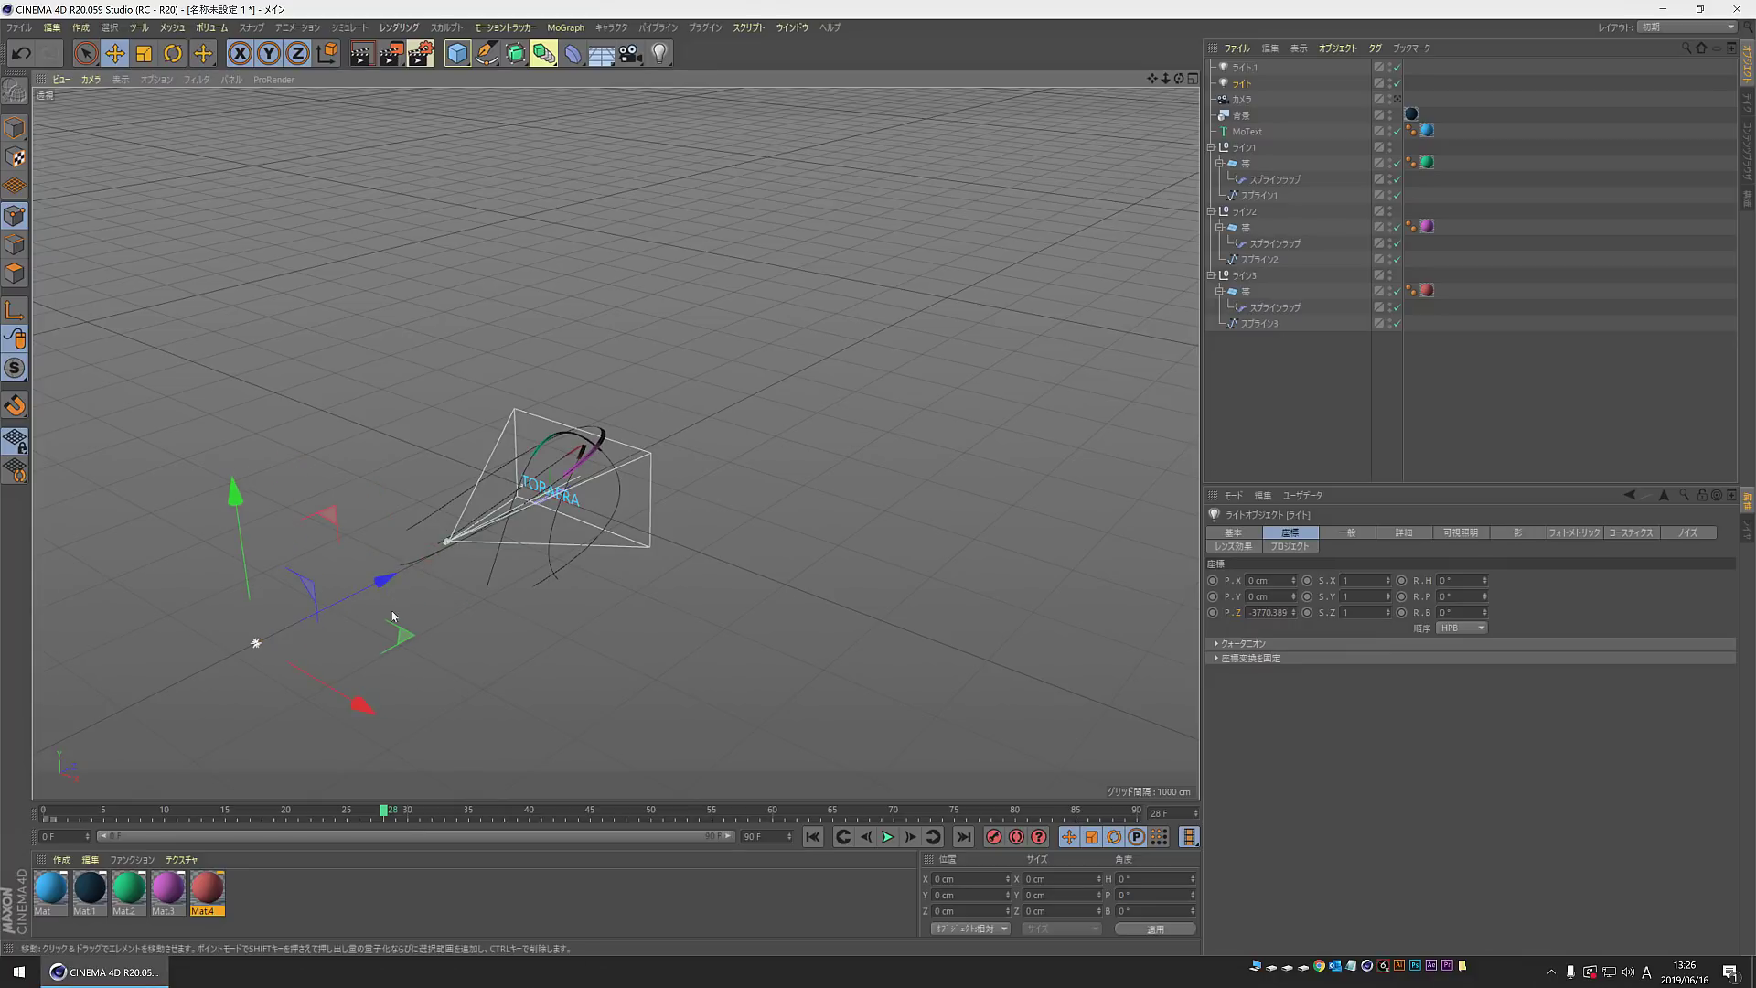
{"action": "left_click_drag", "start_coordinate": [367, 729], "coordinate": [439, 768]}
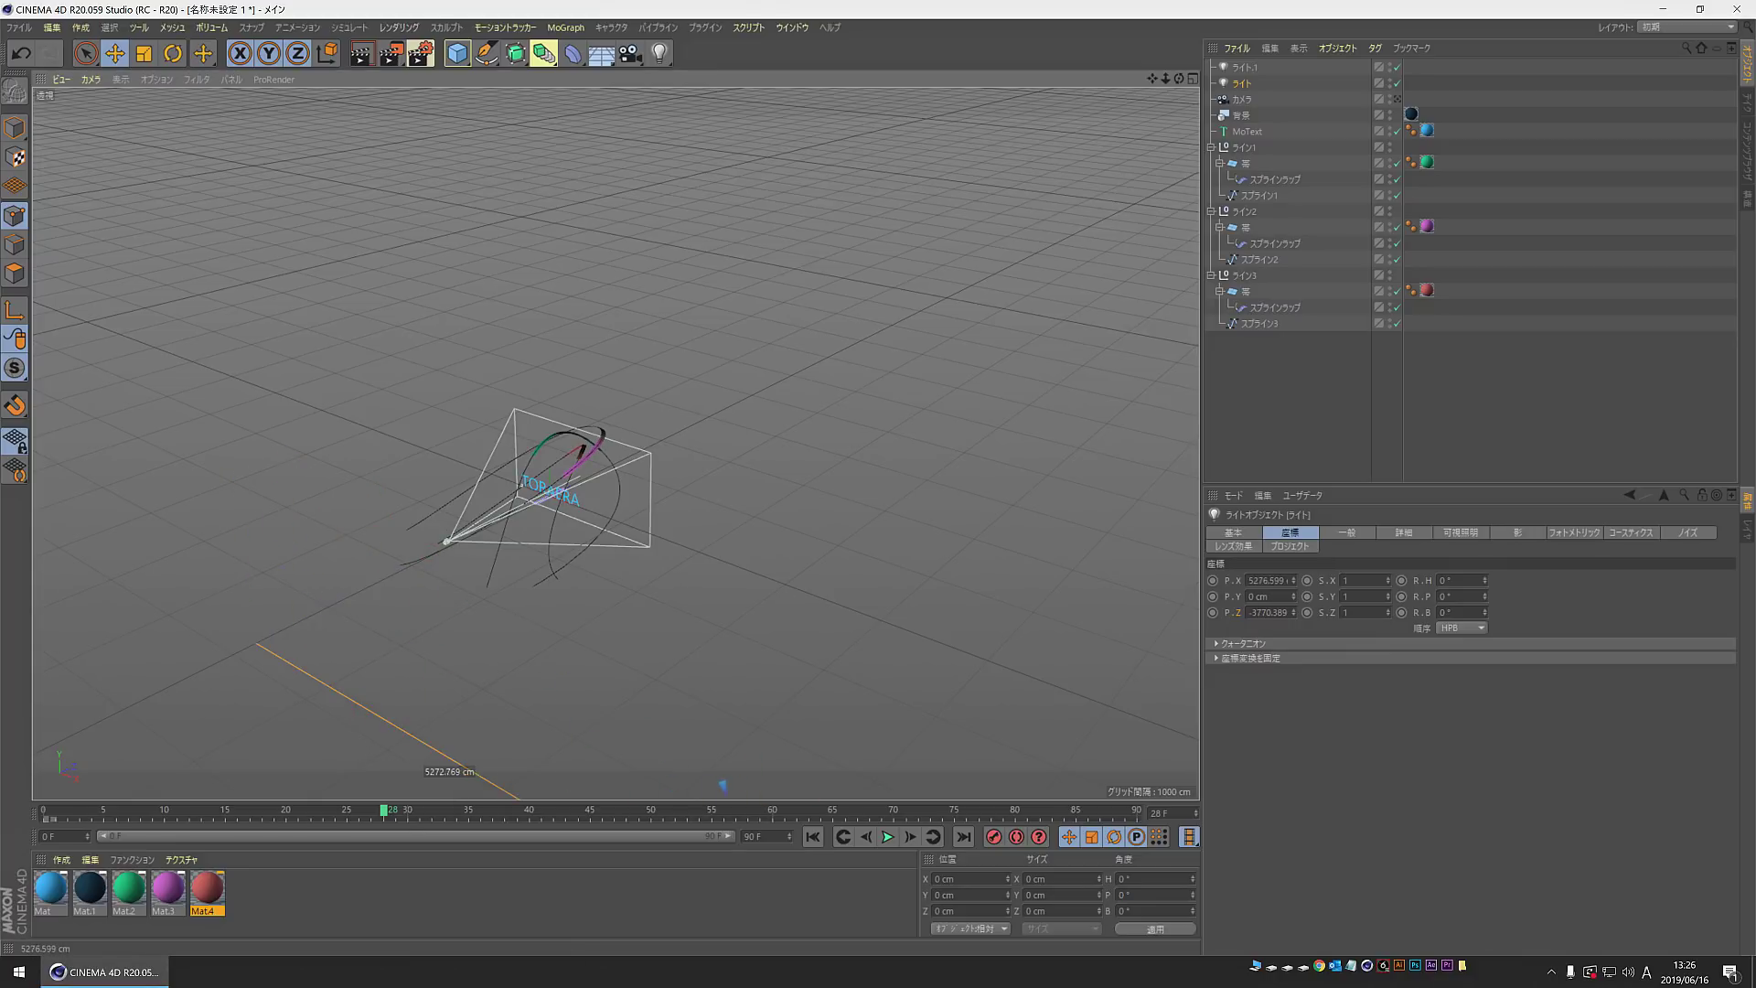
{"action": "mouse_move", "coordinate": [525, 628]}
{"action": "left_mouse_down", "text": "alt"}
{"action": "mouse_move", "coordinate": [620, 566]}
{"action": "mouse_move", "coordinate": [732, 548]}
{"action": "left_mouse_up", "text": "alt"}
{"action": "left_click_drag", "start_coordinate": [1083, 423], "coordinate": [1085, 91]}
{"action": "left_click_drag", "start_coordinate": [728, 292], "coordinate": [454, 401], "text": "alt"}
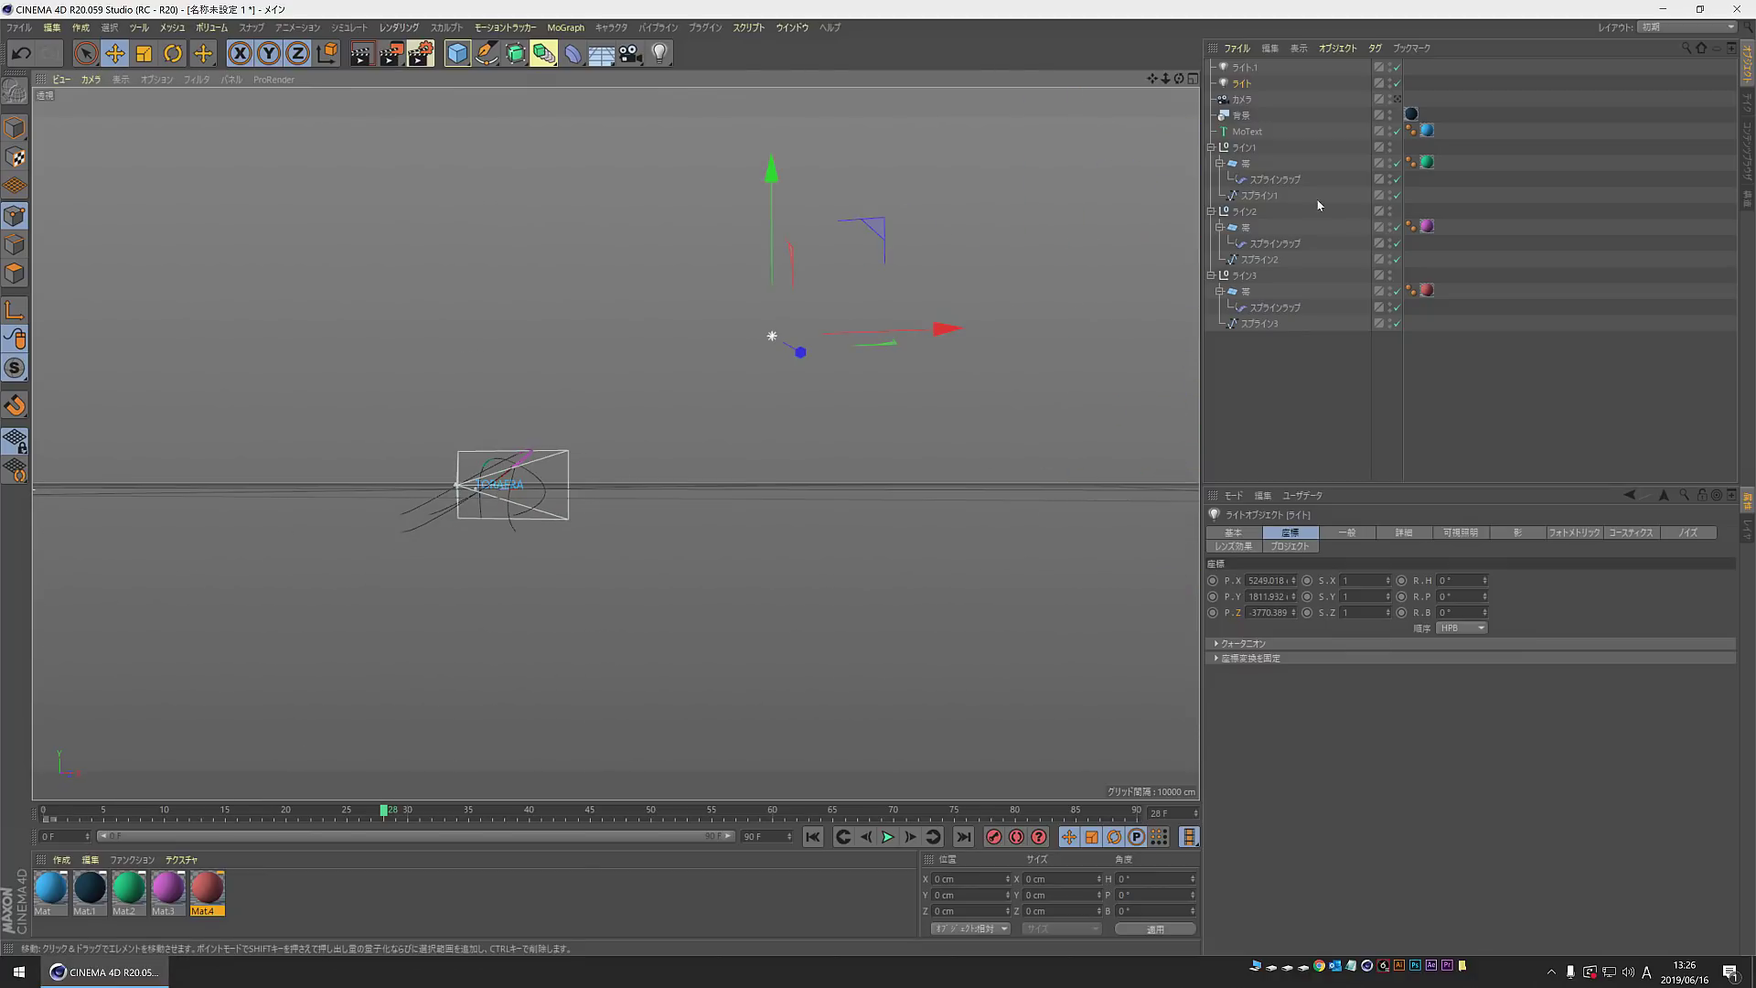
Step: In the camera view, lower the other light below the text and preview the frames
{"action": "left_click", "coordinate": [1397, 99]}
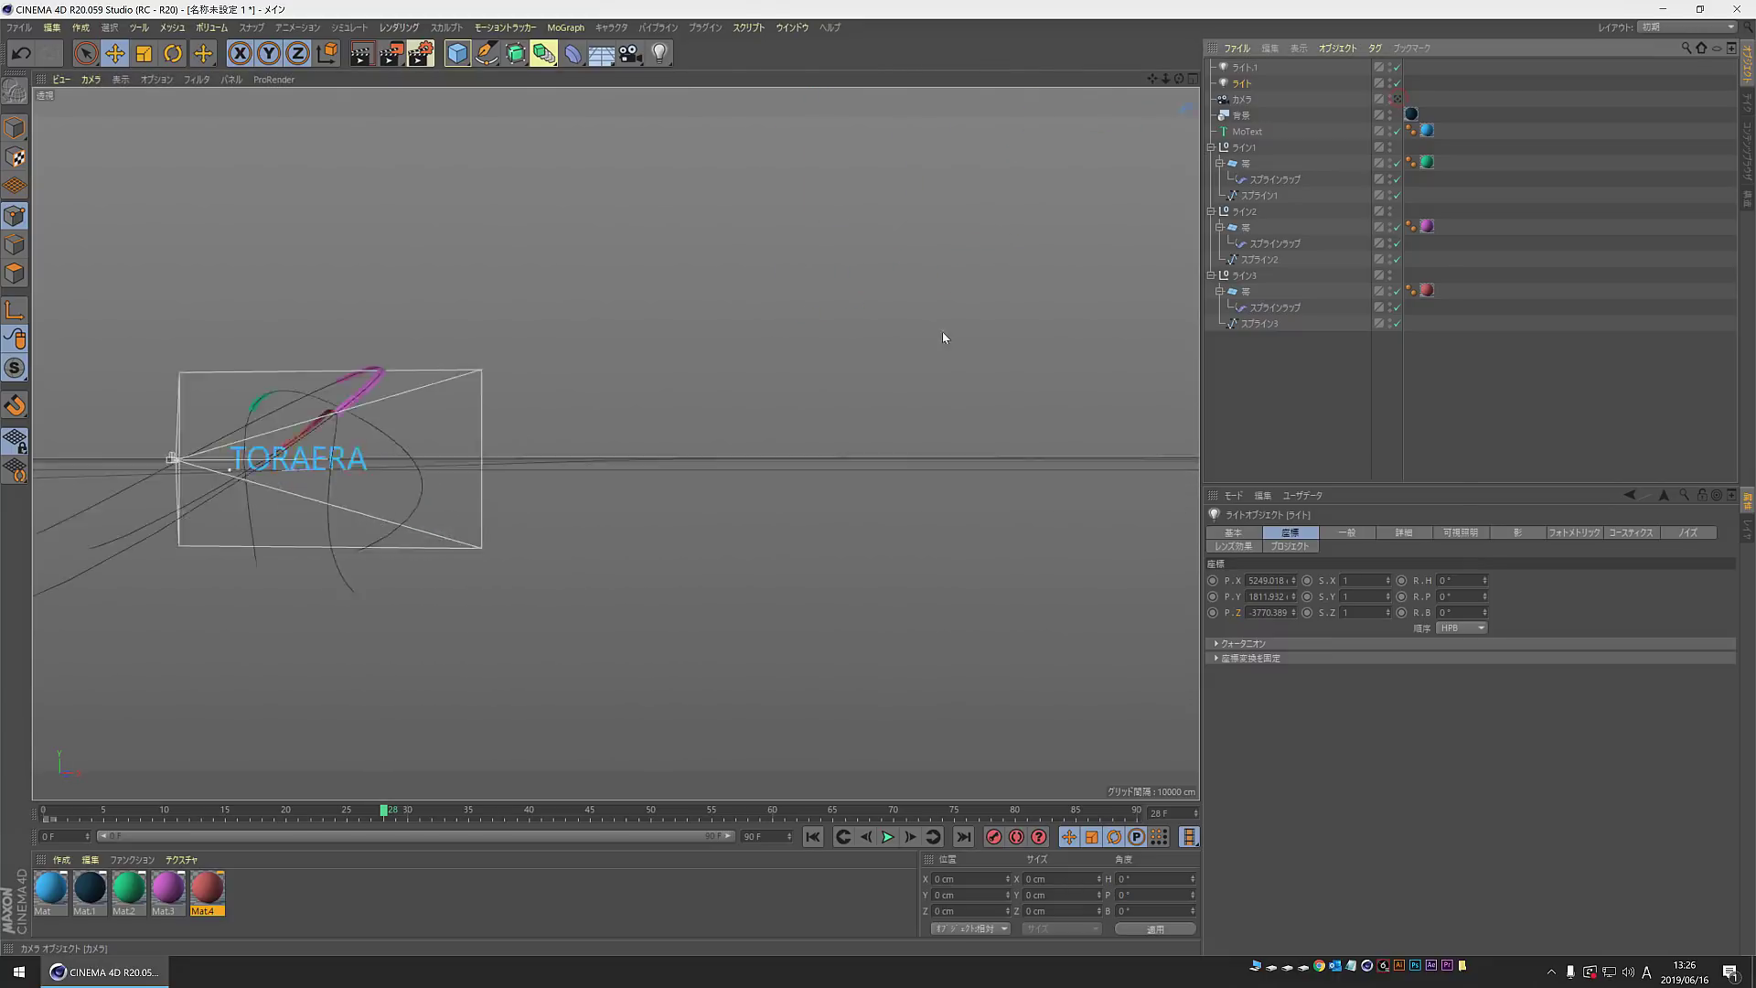
{"action": "scroll", "coordinate": [695, 353], "scroll_direction": "up", "scroll_amount": 2}
{"action": "scroll", "coordinate": [686, 356], "scroll_direction": "up", "scroll_amount": 2}
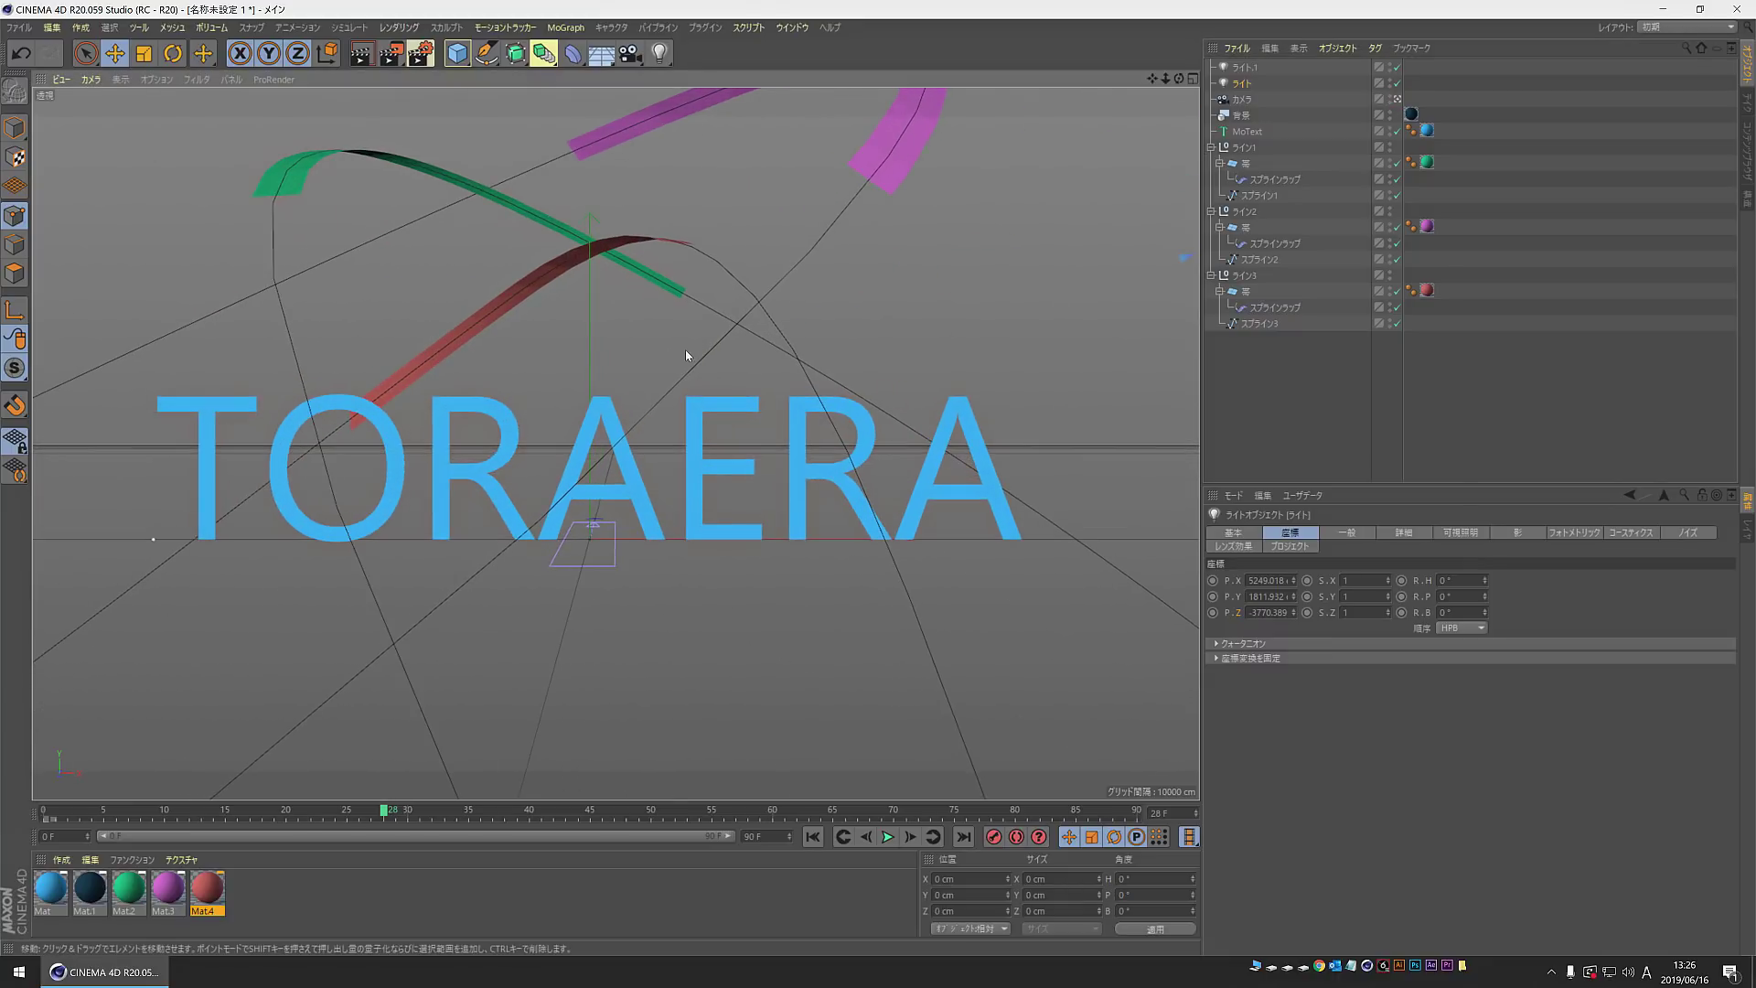
{"action": "mouse_move", "coordinate": [384, 813]}
{"action": "left_mouse_down"}
{"action": "mouse_move", "coordinate": [286, 812]}
{"action": "mouse_move", "coordinate": [400, 759]}
{"action": "left_mouse_up"}
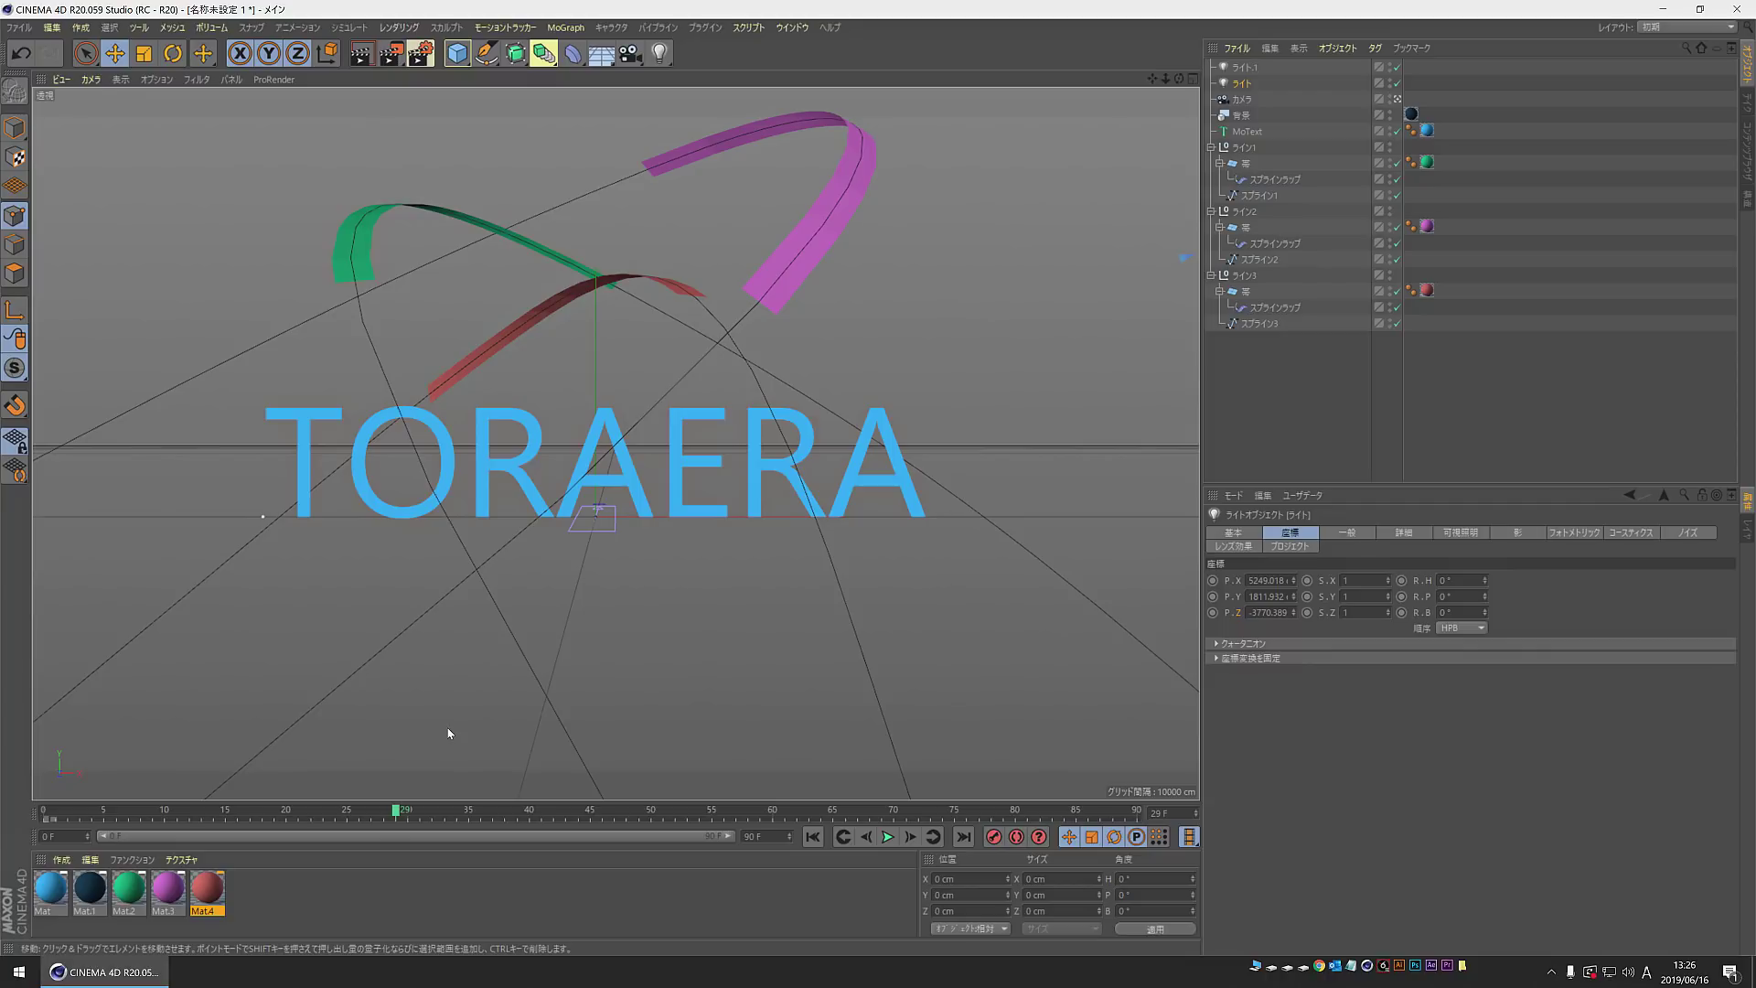
{"action": "left_click", "coordinate": [1244, 66]}
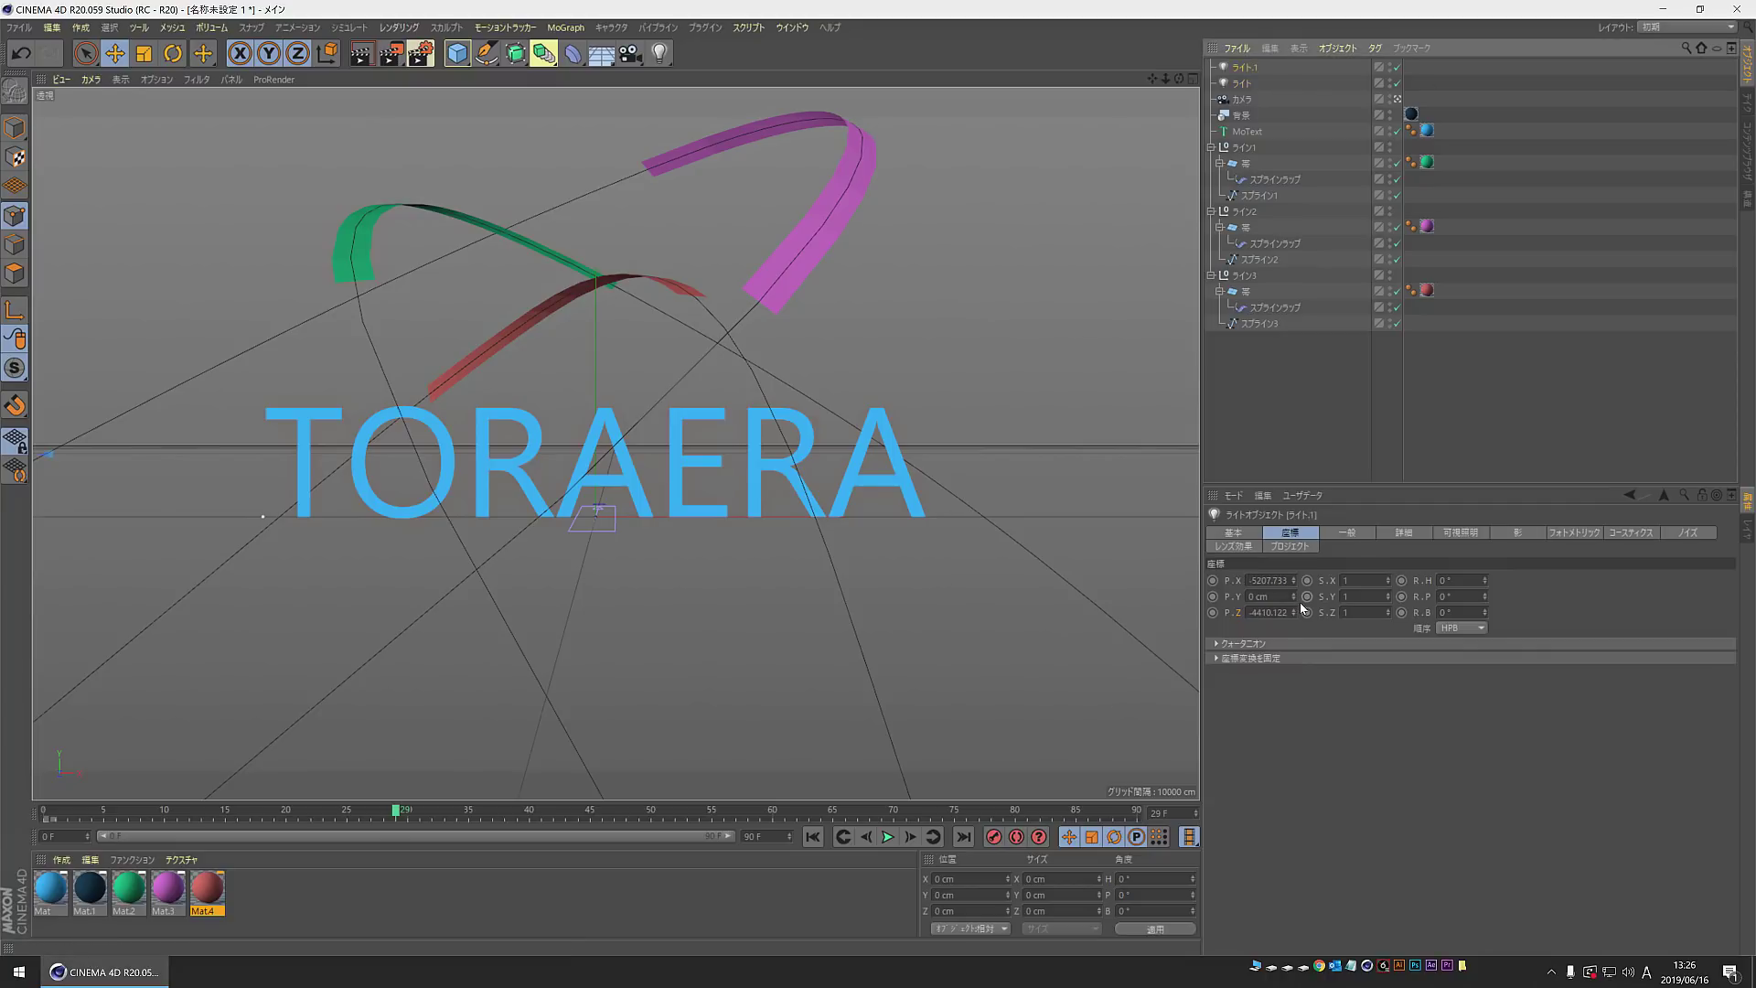
{"action": "left_click_drag", "start_coordinate": [1294, 596], "coordinate": [1294, 640]}
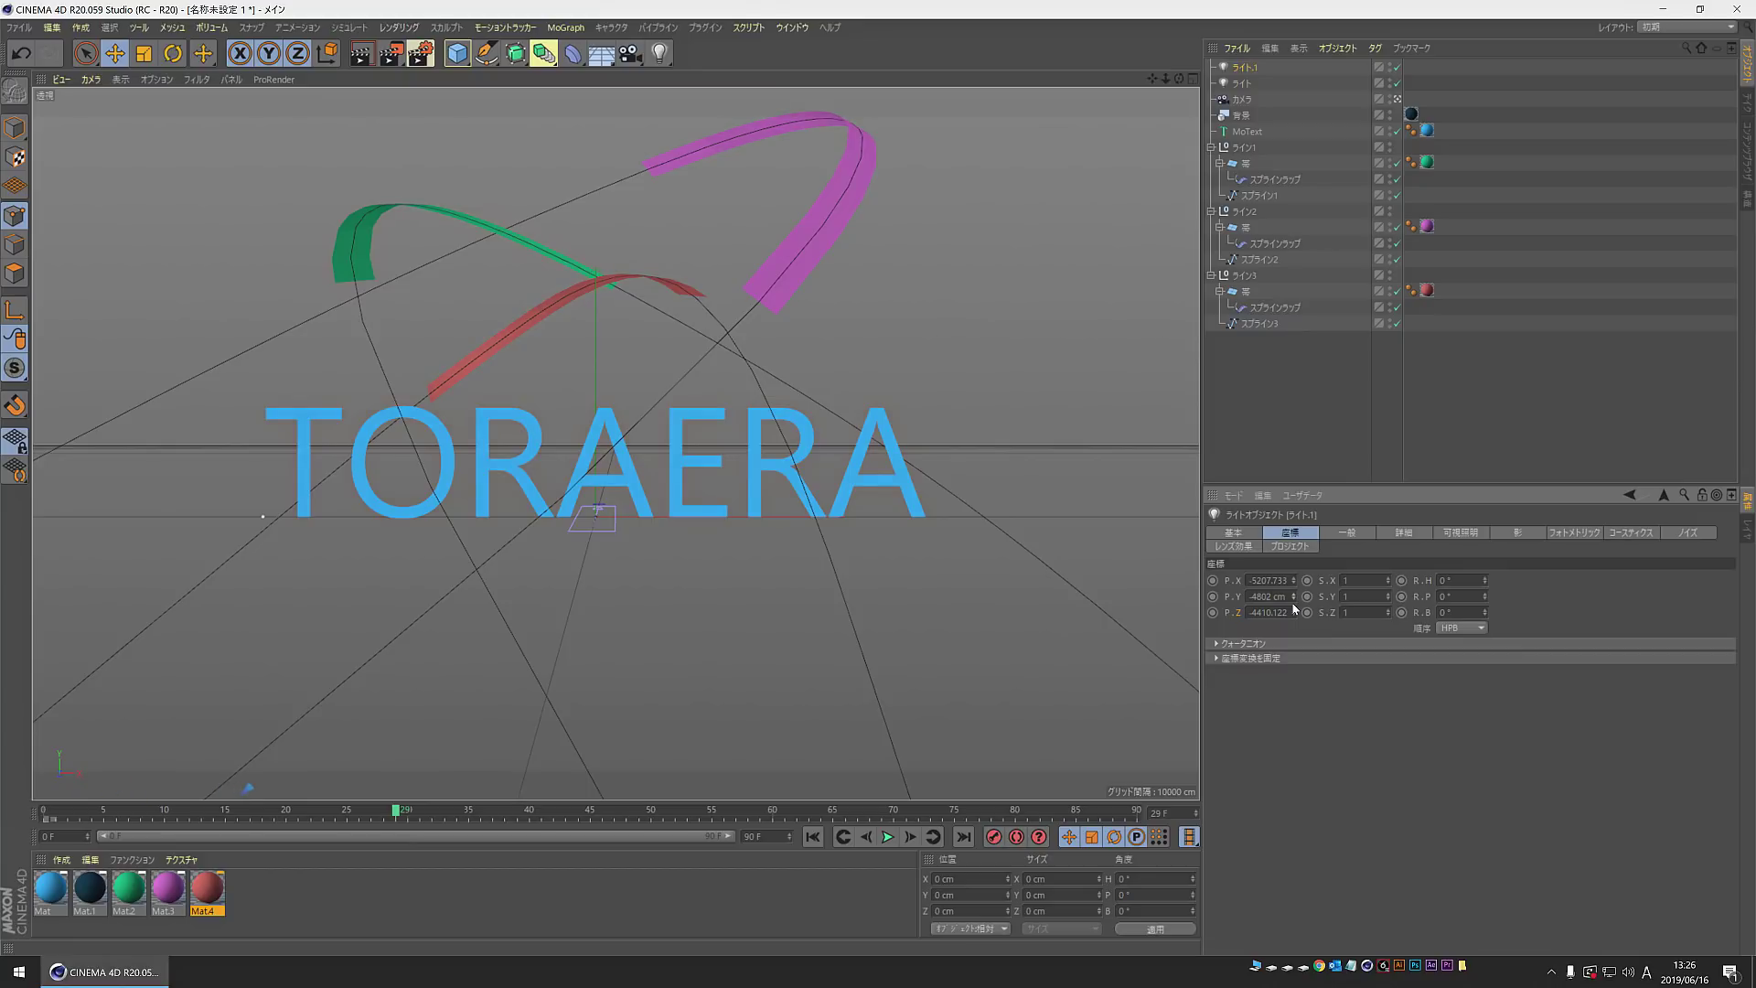
{"action": "left_click_drag", "start_coordinate": [400, 813], "coordinate": [930, 813]}
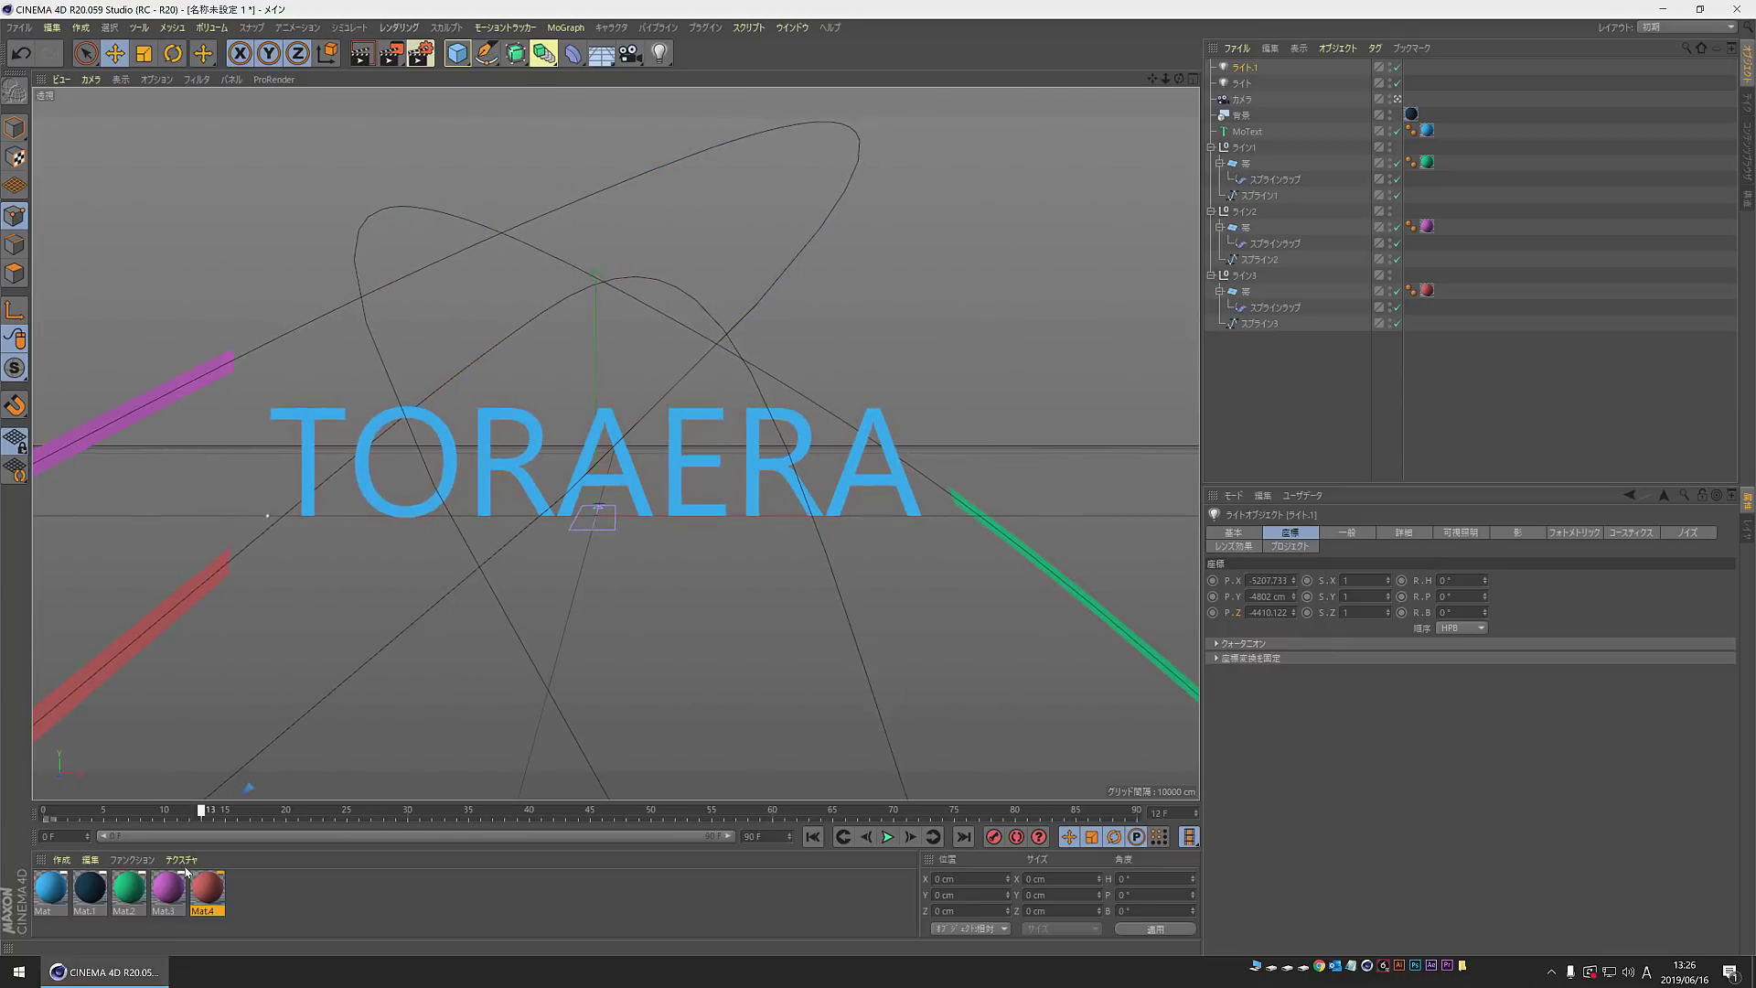
{"action": "left_click", "coordinate": [814, 837]}
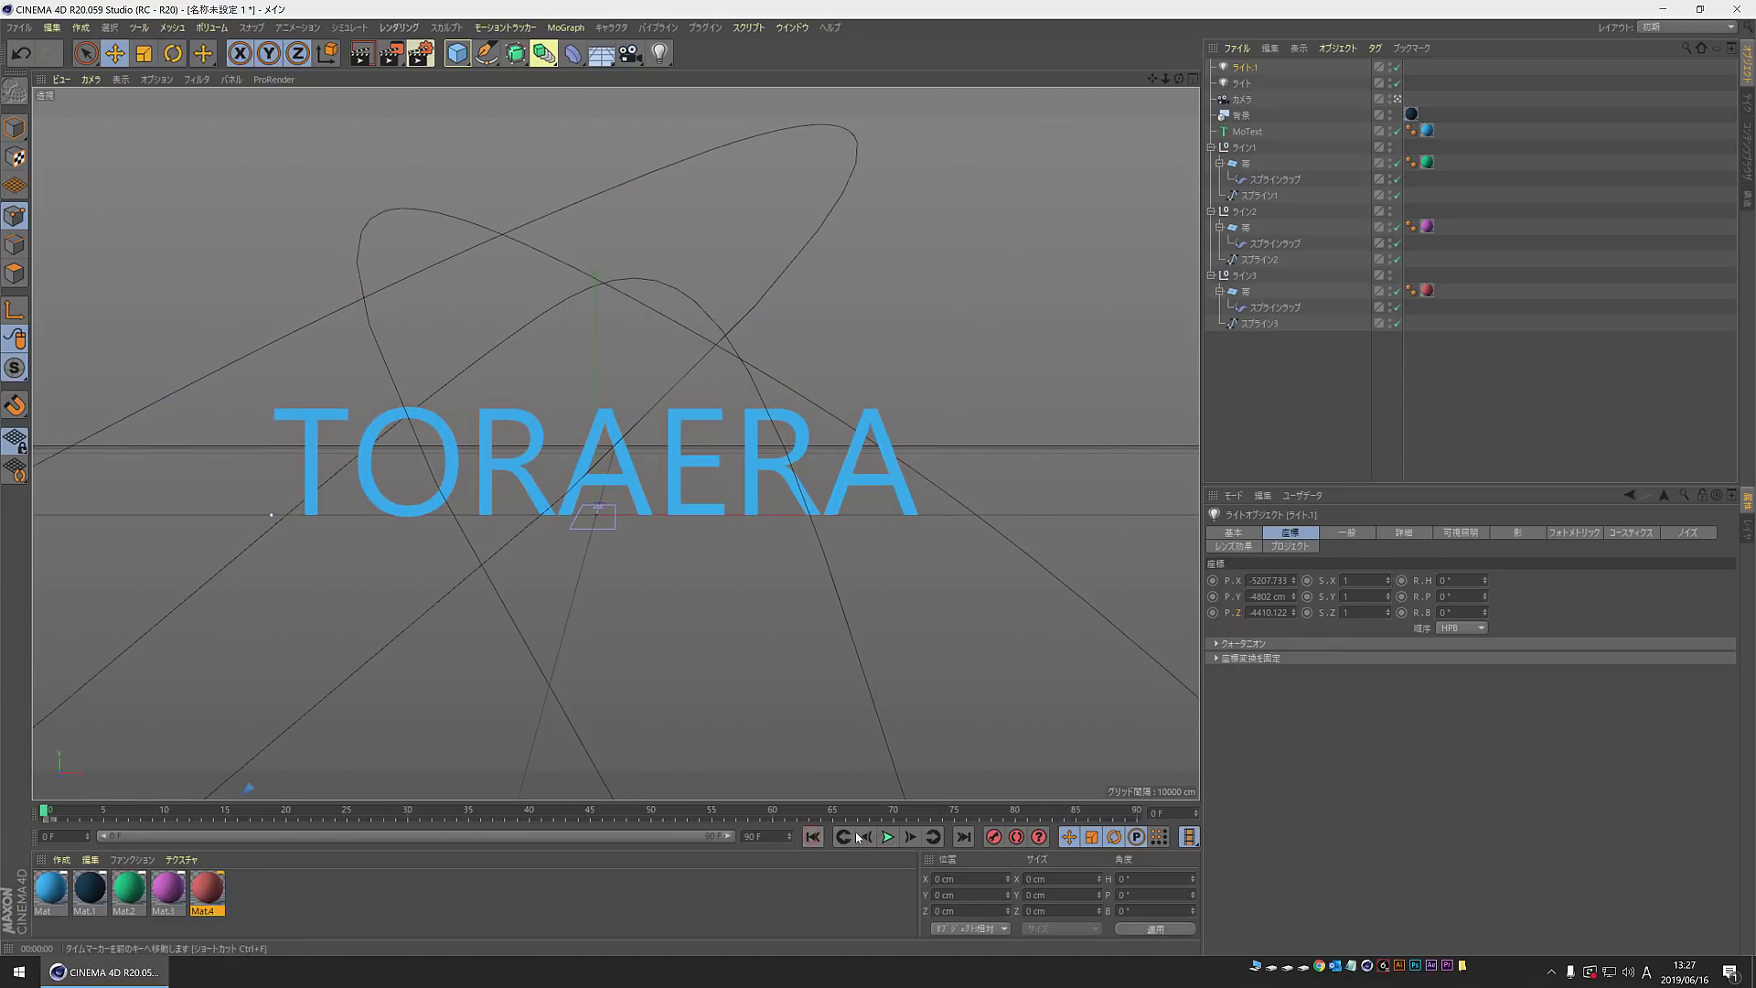
Step: Play the camera push-in and ribbon animation from frame 0
{"action": "left_click", "coordinate": [887, 837]}
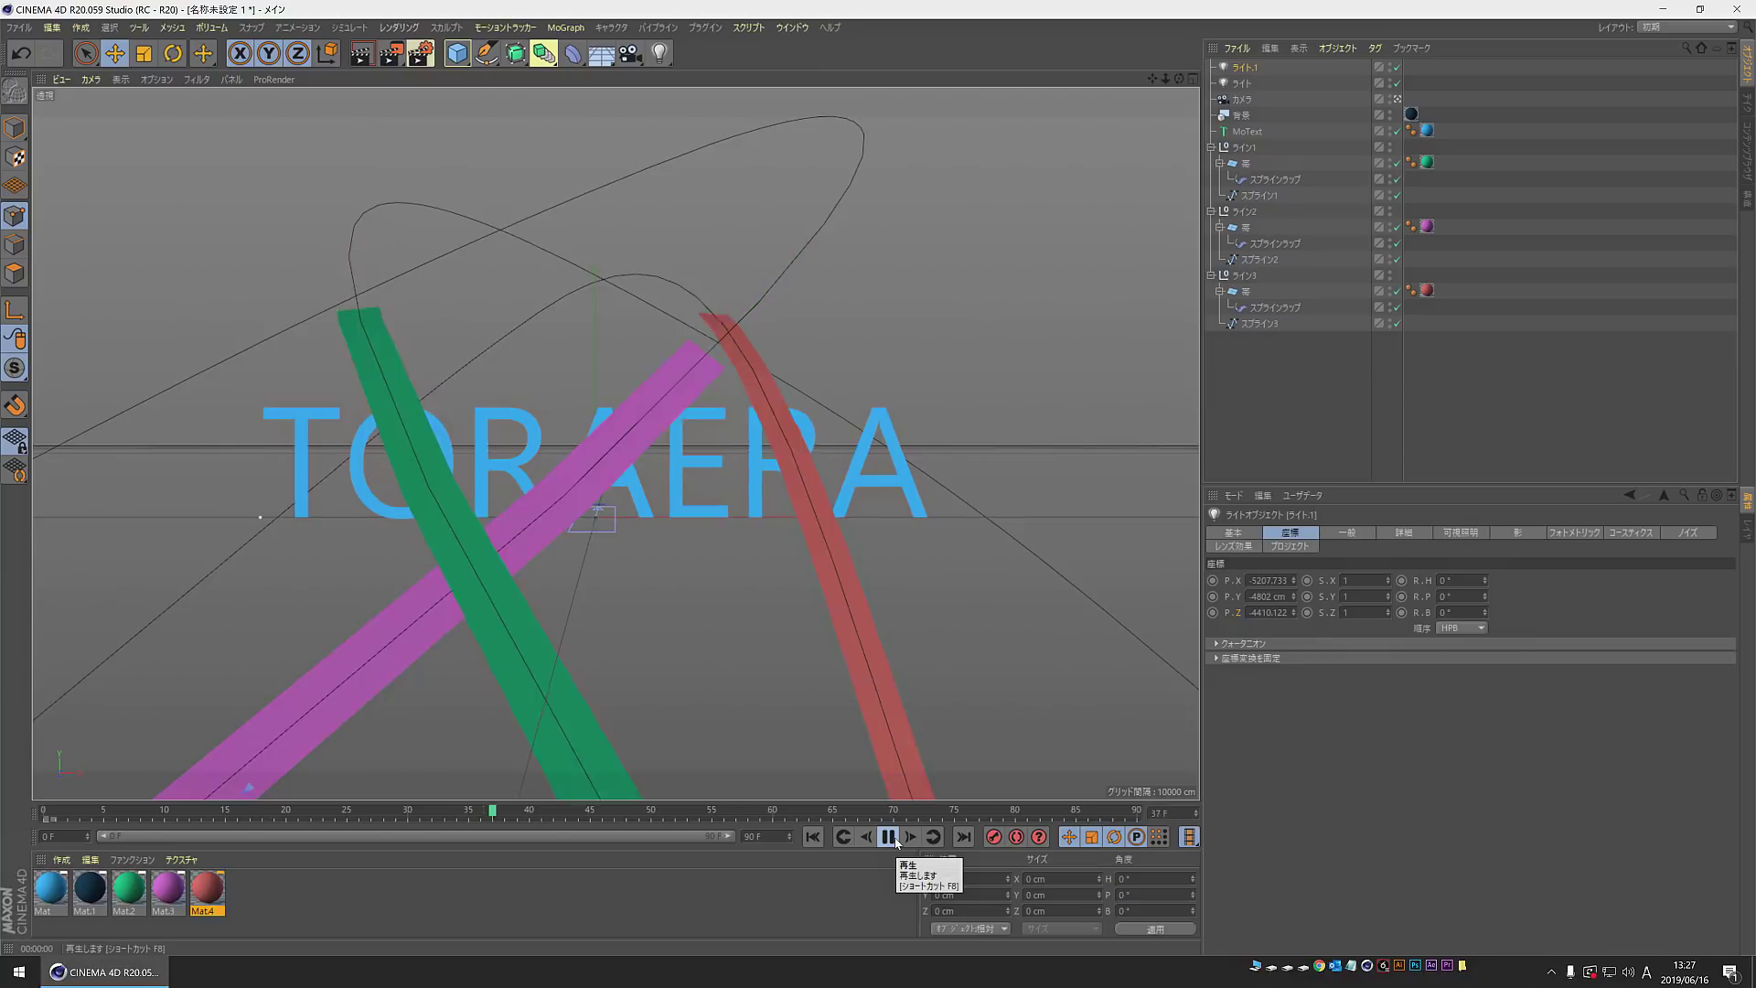